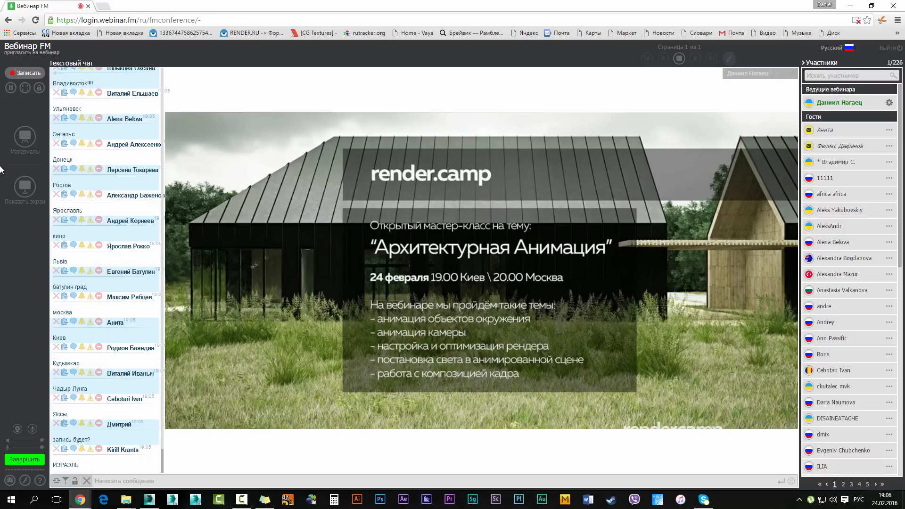
Start sharing the screen in the webinar and switch to the city scene in 3ds Max
left_click(25, 187)
left_click(419, 282)
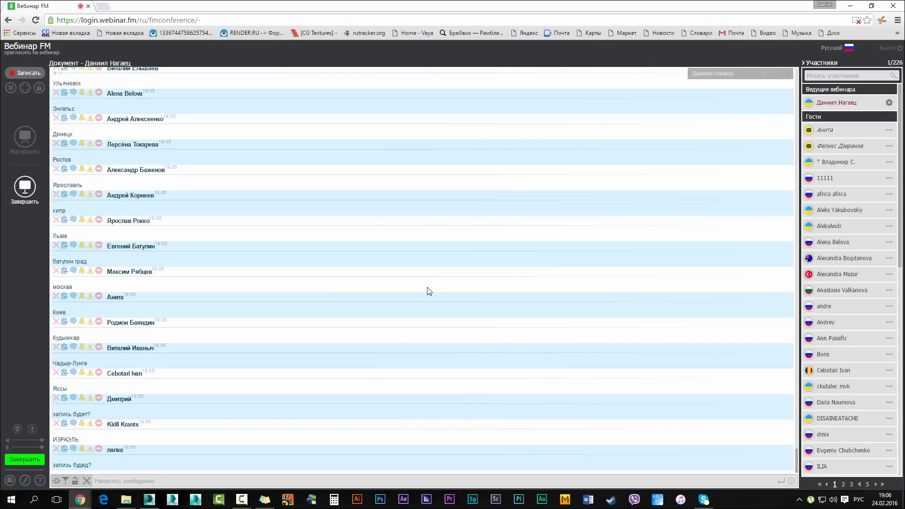
left_click_drag(67, 7, 904, 142)
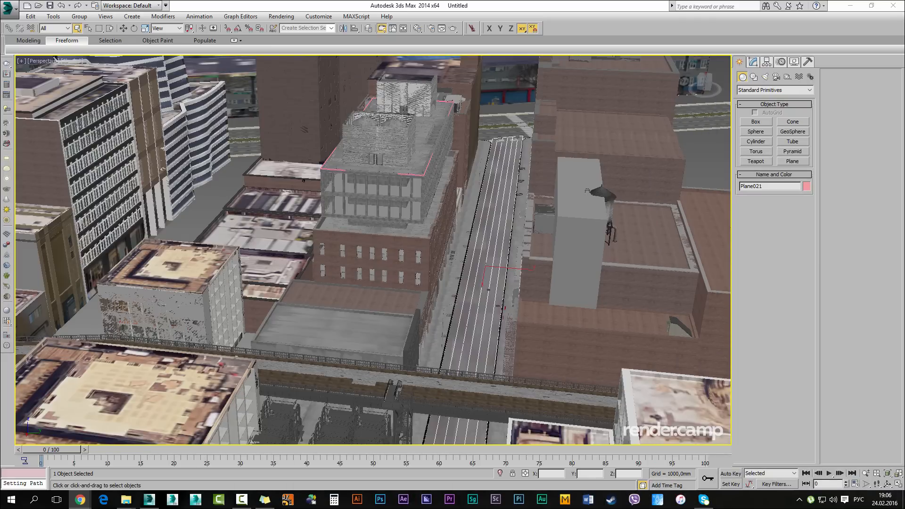
Examine the city block around the brick main building, its street, the elevated walkway and the surrounding buildings
mouse_move(538, 224)
middle_mouse_down("alt")
mouse_move(516, 229)
mouse_move(527, 231)
middle_mouse_up("alt")
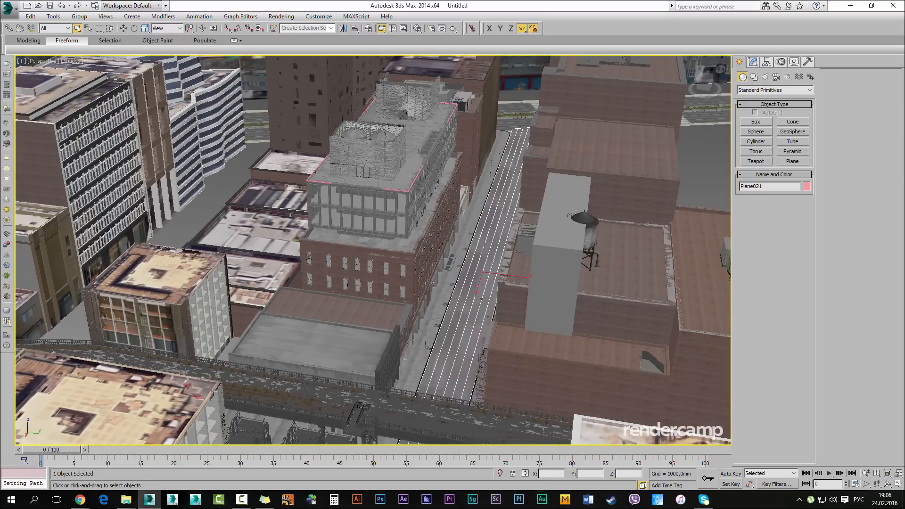
key("alt+Tab")
middle_click_drag(492, 223, 445, 253, "alt")
scroll(445, 253, "down", 3)
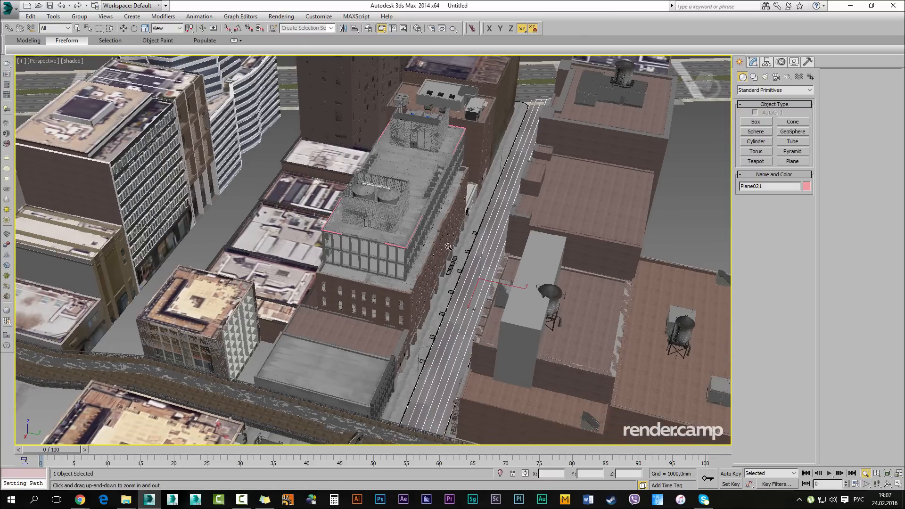
middle_click_drag(371, 364, 444, 144)
scroll(396, 252, "down", 3)
middle_click_drag(444, 144, 462, 250)
scroll(551, 298, "up", 4)
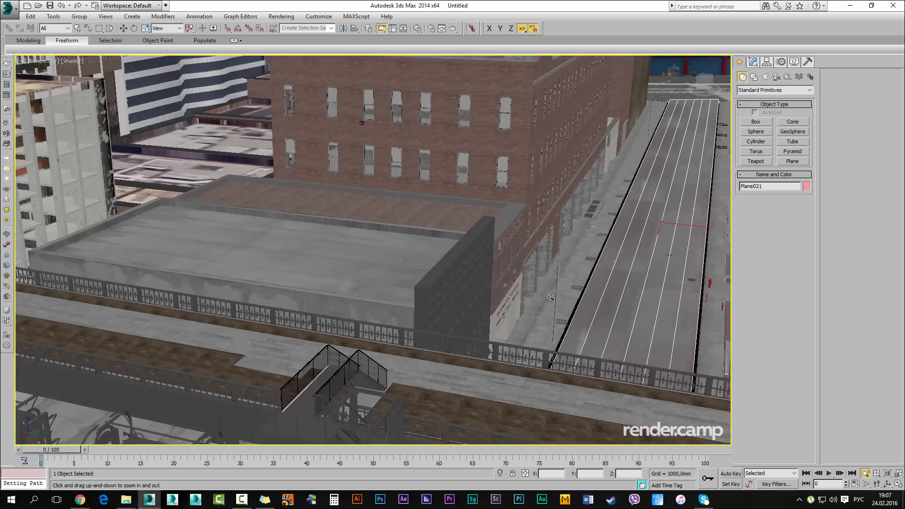
scroll(551, 298, "down", 4)
mouse_move(551, 298)
middle_mouse_down("alt")
mouse_move(510, 332)
mouse_move(574, 300)
mouse_move(550, 292)
middle_mouse_up("alt")
scroll(573, 304, "down", 3)
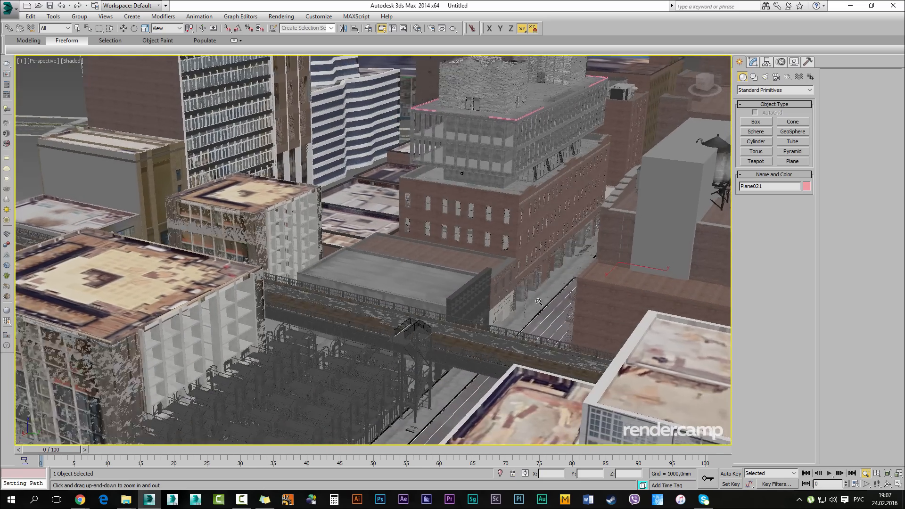
scroll(542, 287, "up", 4)
scroll(533, 282, "down", 4)
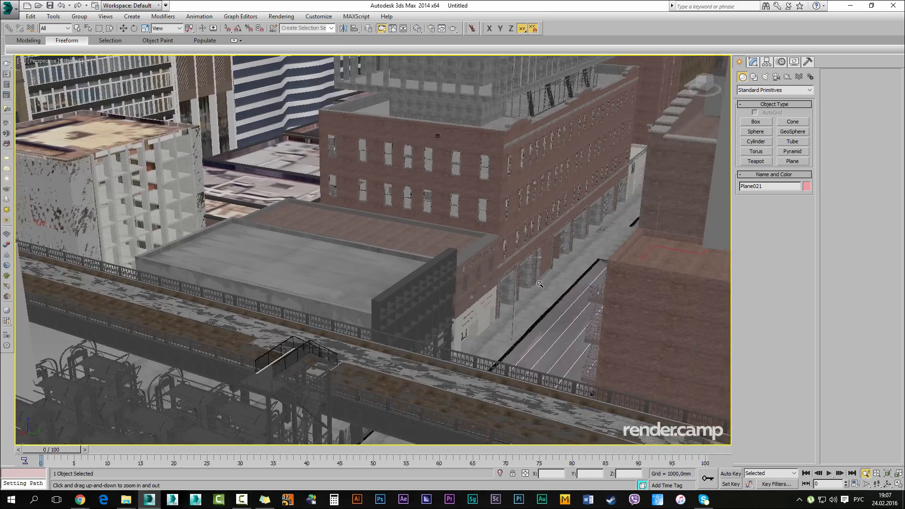
middle_click_drag(557, 190, 526, 230, "alt")
scroll(509, 259, "down", 3)
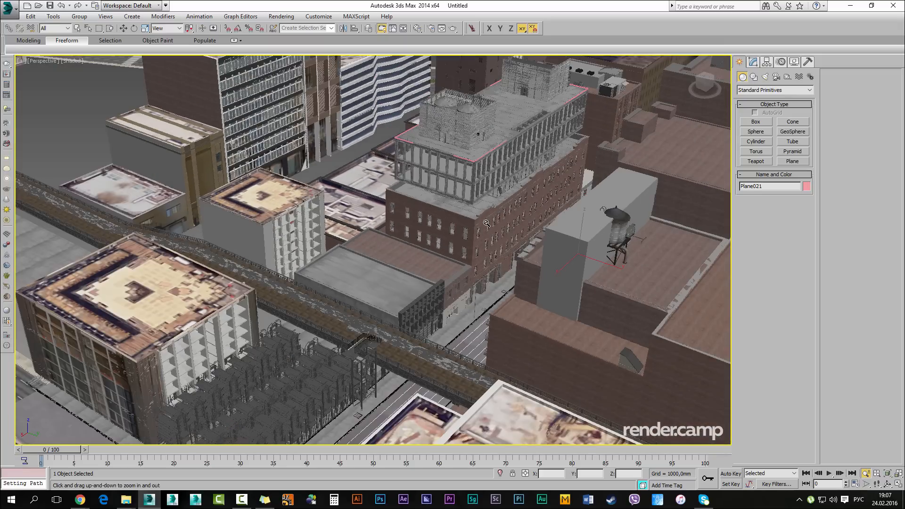
scroll(486, 224, "down", 5)
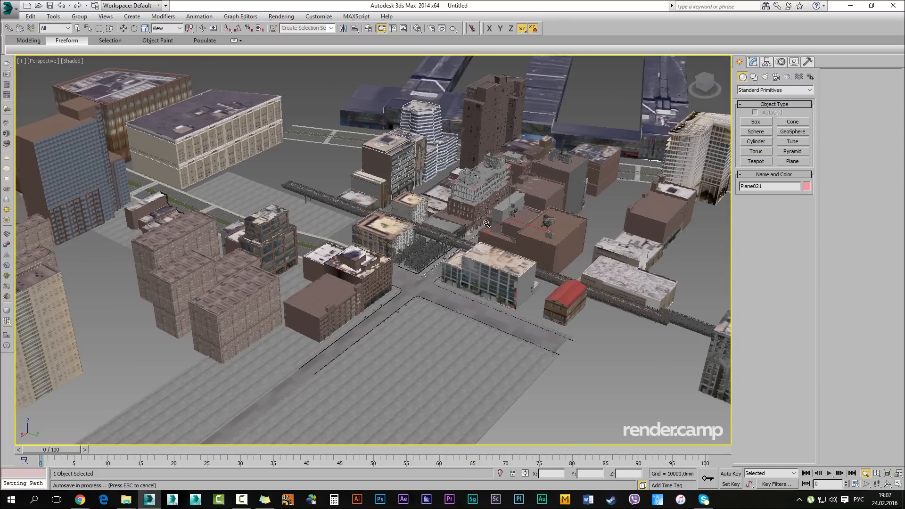
Interrupt the autosave and inspect the main building's roof, facades and the low neighbouring building up close
key("Escape")
scroll(487, 223, "up", 10)
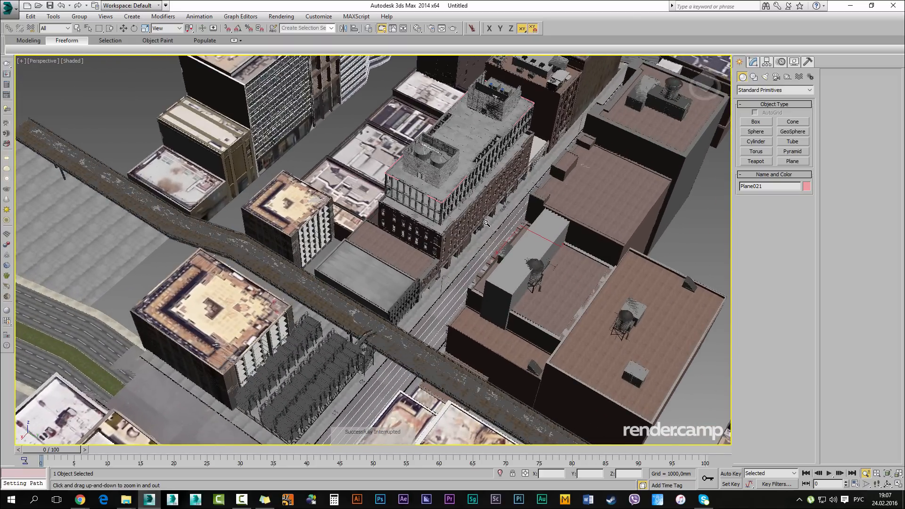
scroll(486, 223, "up", 8)
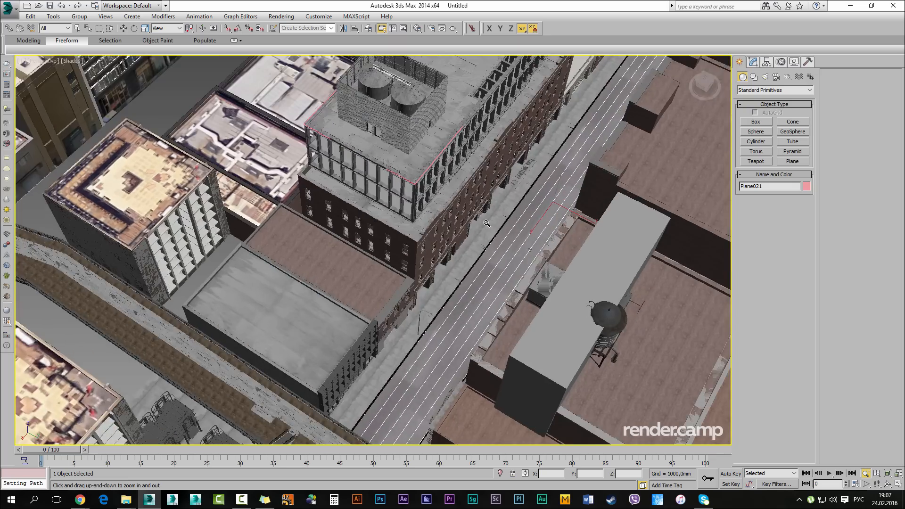
scroll(486, 223, "up", 2)
middle_click_drag(486, 223, 486, 223, "alt")
scroll(486, 223, "down", 8)
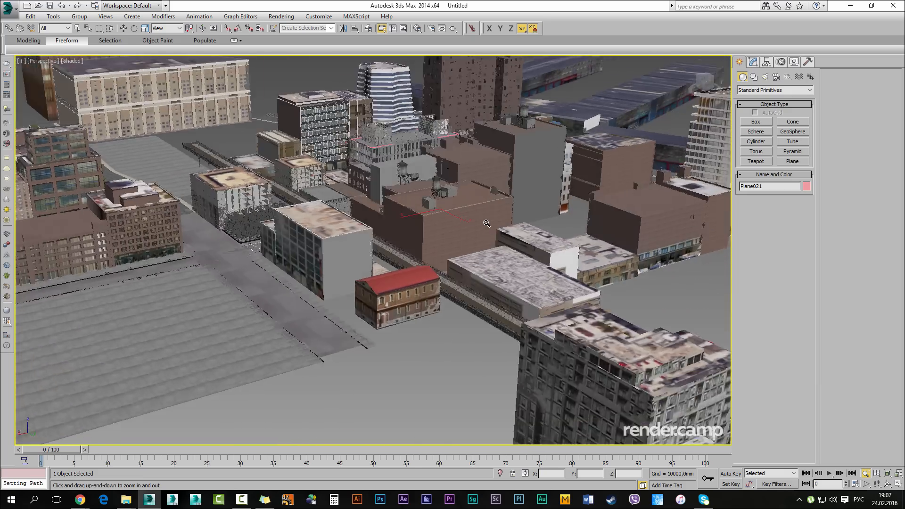
scroll(486, 223, "up", 10)
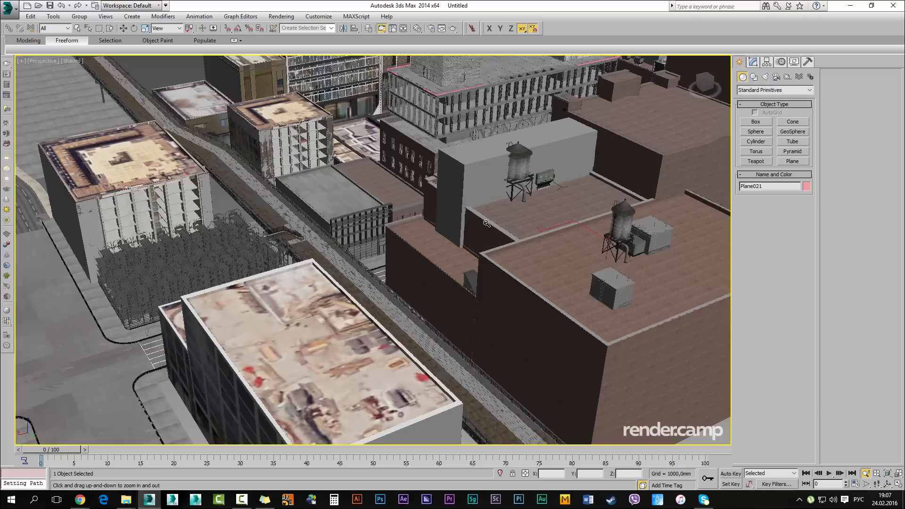
scroll(486, 223, "up", 3)
scroll(487, 223, "up", 3)
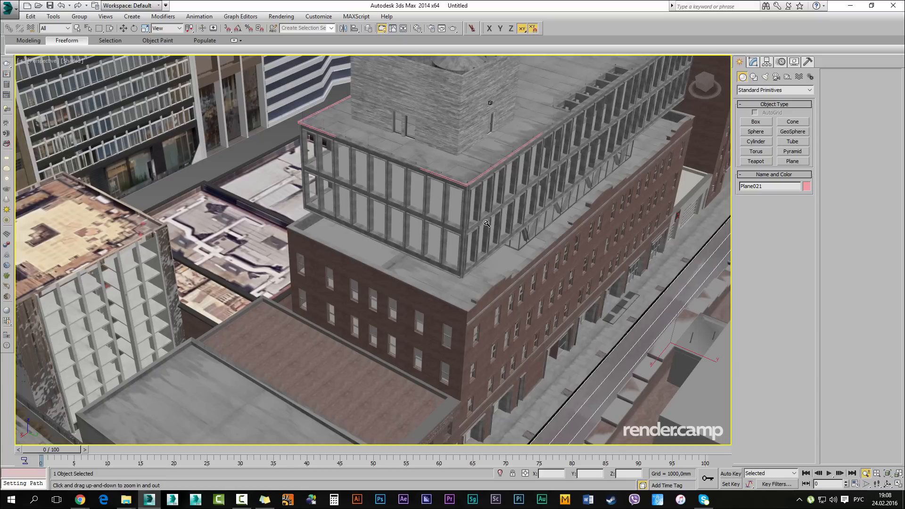
scroll(487, 222, "up", 2)
scroll(487, 223, "down", 2)
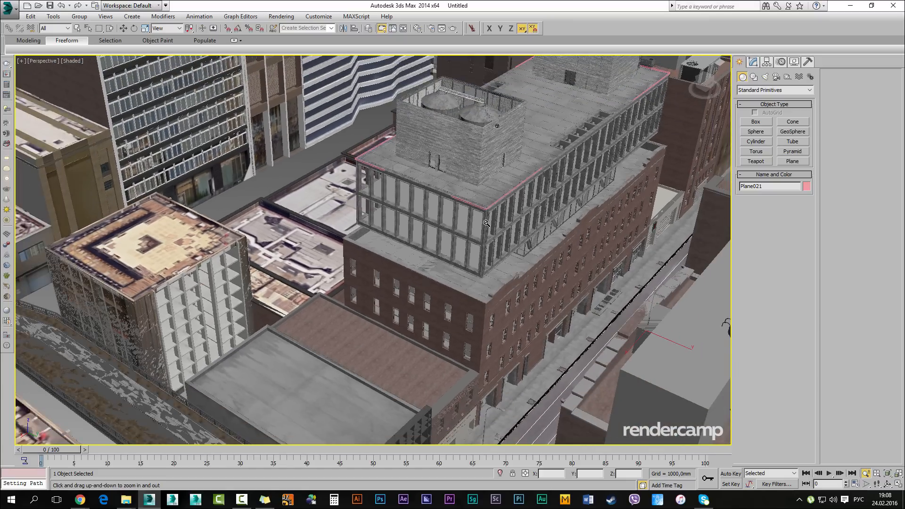
scroll(486, 223, "up", 10)
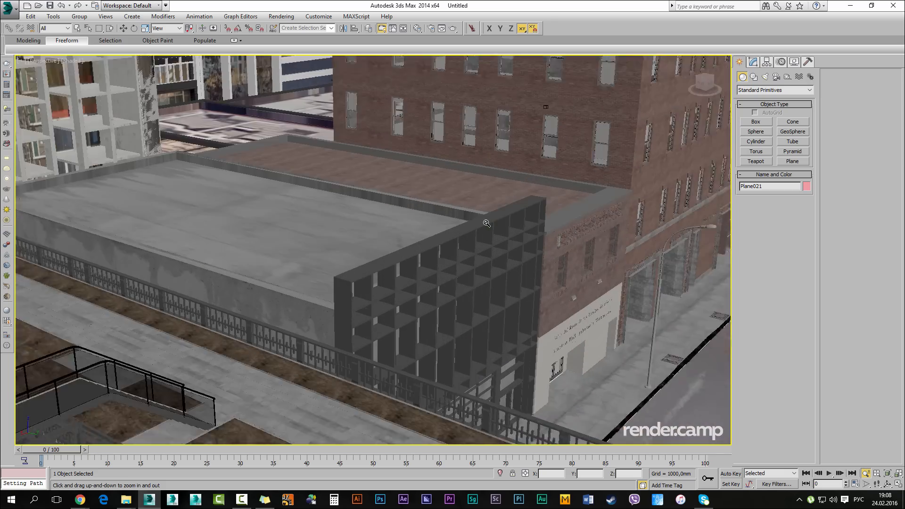
scroll(486, 223, "down", 8)
Select the grass plane on the elevated walkway and inspect the walkway and the main building's roof details
key("q")
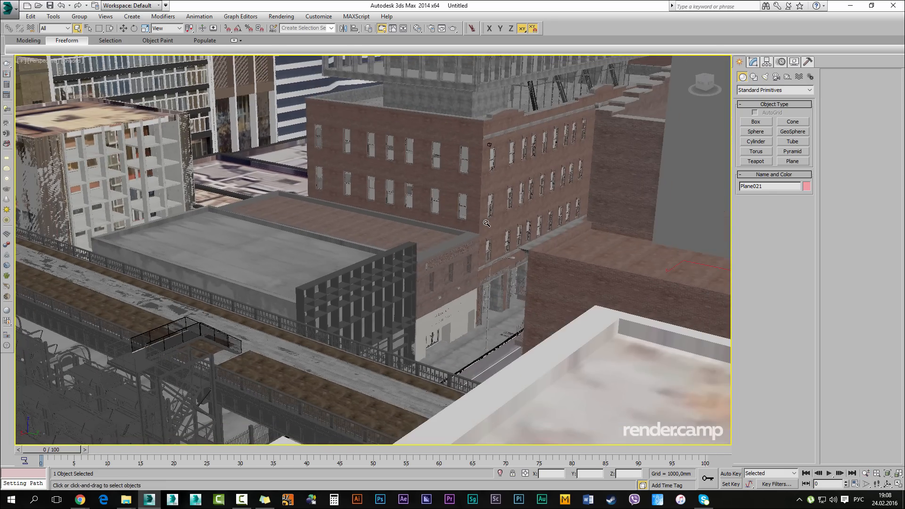
mouse_move(486, 222)
middle_mouse_down("alt")
mouse_move(702, 138)
mouse_move(487, 223)
middle_mouse_up("alt")
left_click(486, 223)
key("alt+z")
scroll(487, 223, "up", 10)
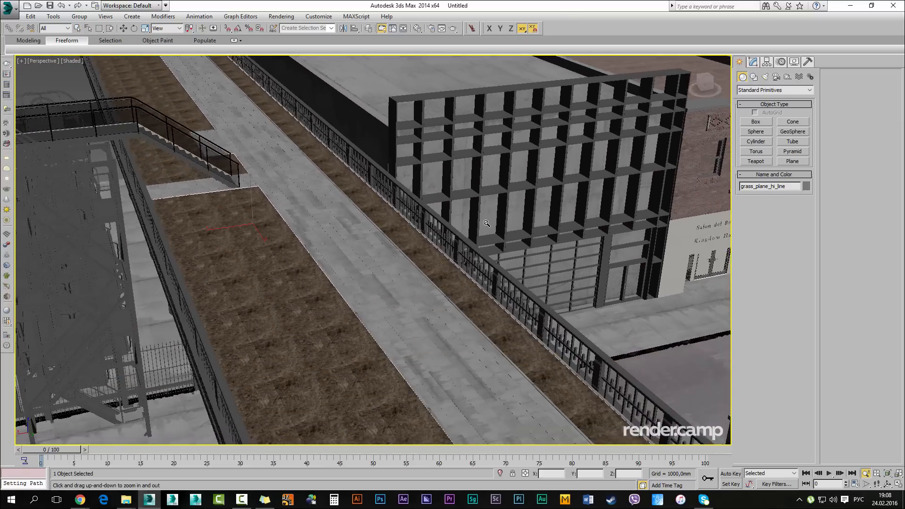
scroll(487, 222, "down", 3)
scroll(486, 223, "down", 4)
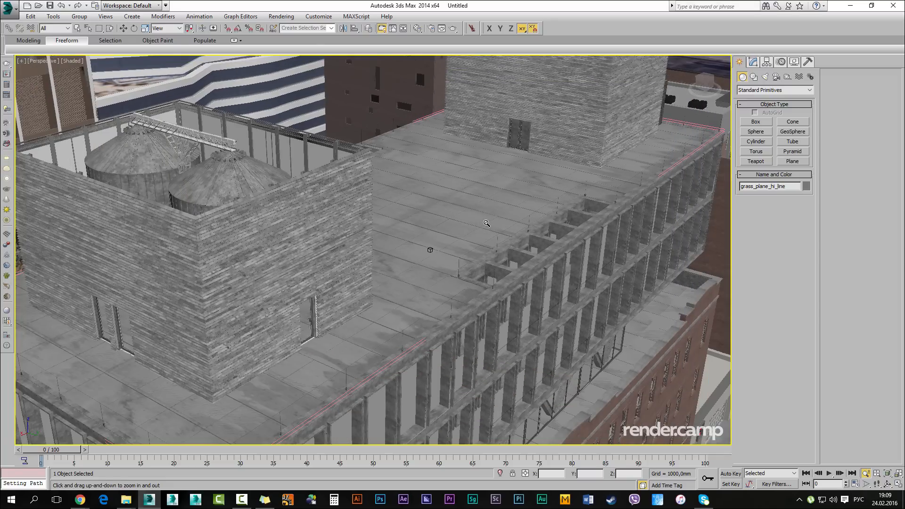
Select the road plane between the brick buildings and view the street from ground level
scroll(486, 224, "down", 2)
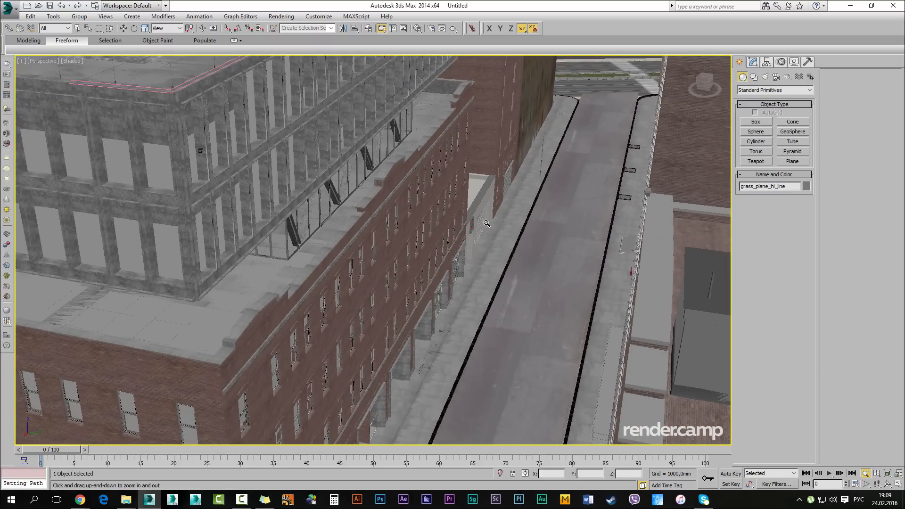
middle_click_drag(551, 199, 547, 229)
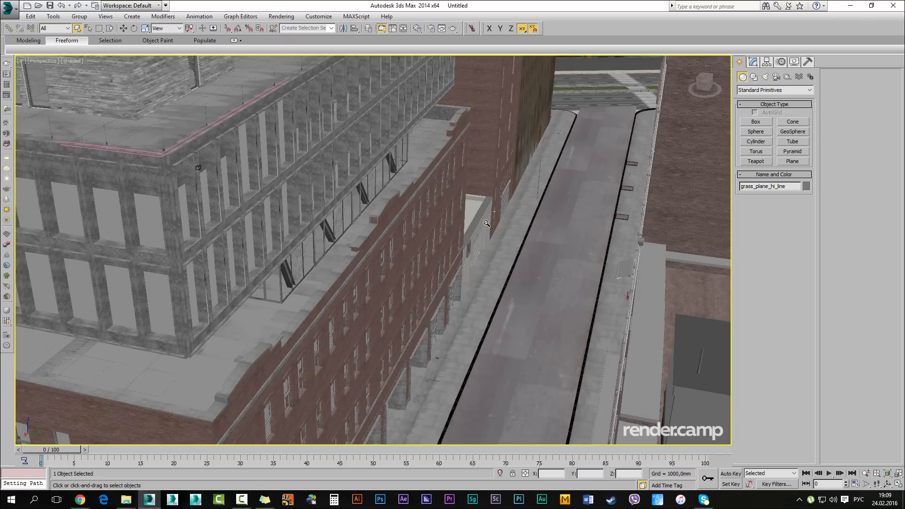
left_click(549, 245)
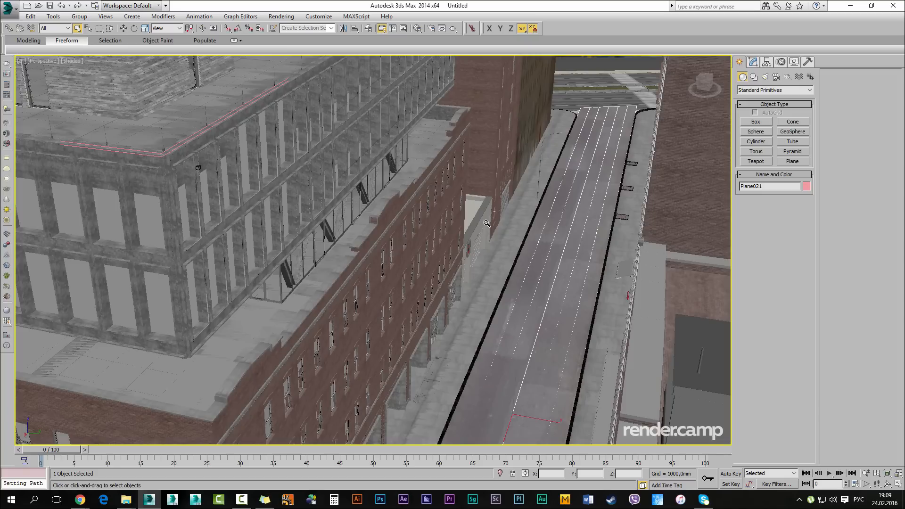
mouse_move(487, 223)
middle_mouse_down()
mouse_move(494, 241)
mouse_move(493, 187)
mouse_move(487, 230)
mouse_move(511, 219)
mouse_move(488, 224)
mouse_move(486, 215)
mouse_move(500, 230)
mouse_move(492, 230)
mouse_move(481, 210)
middle_mouse_up()
scroll(486, 223, "up", 3)
scroll(486, 223, "up", 2)
scroll(486, 223, "down", 1)
scroll(486, 223, "up", 2)
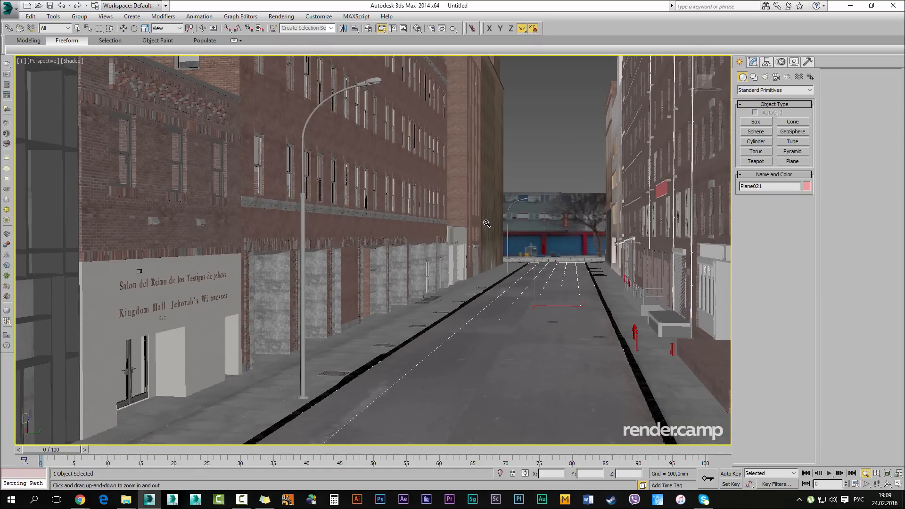
Open the layer manager and enlarge it until the whole layer list fits
key("l")
scroll(589, 194, "down", 3)
scroll(589, 194, "up", 3)
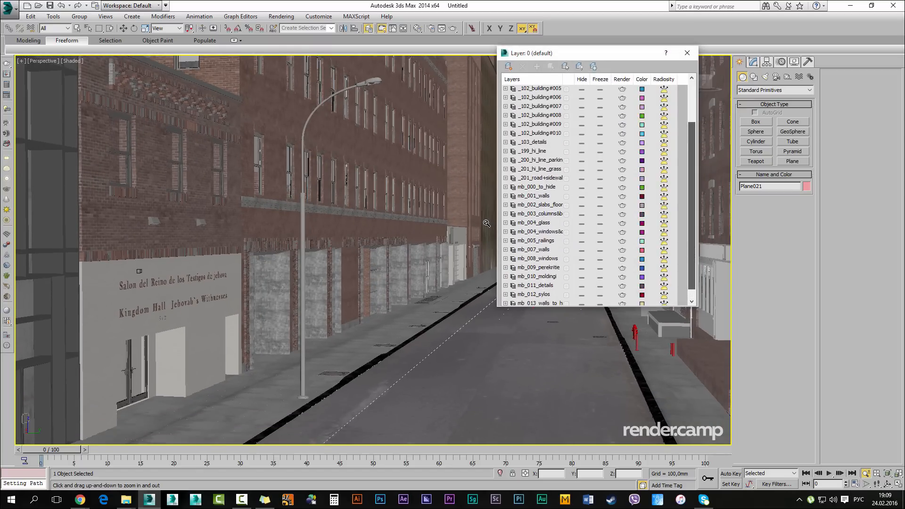
left_click_drag(698, 306, 698, 387)
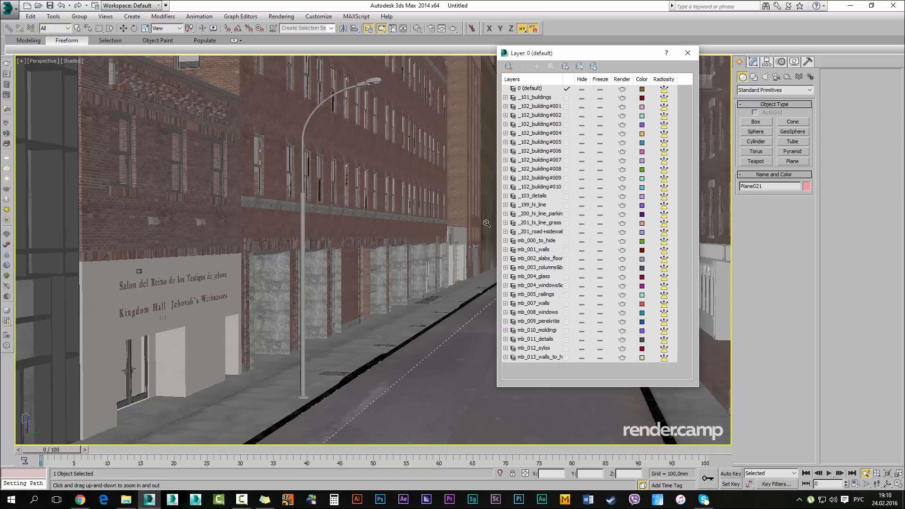
scroll(486, 223, "down", 8)
scroll(486, 224, "up", 6)
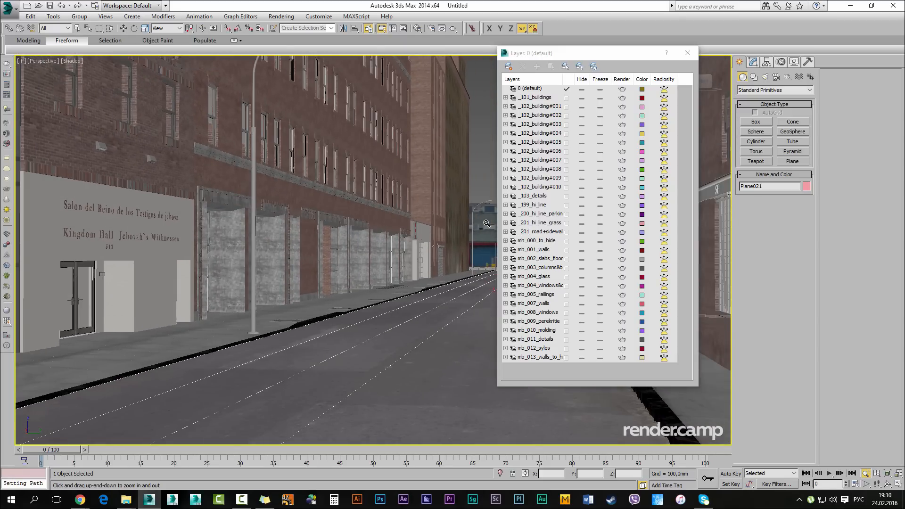
scroll(486, 223, "up", 5)
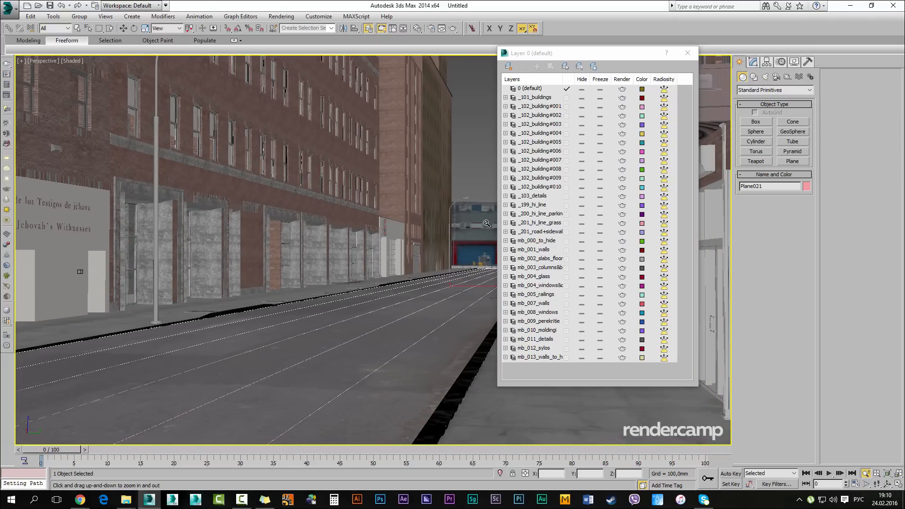
Create a new layer from the selected road plane and name it 004_road
left_click(508, 66)
right_click(527, 97)
left_click(547, 102)
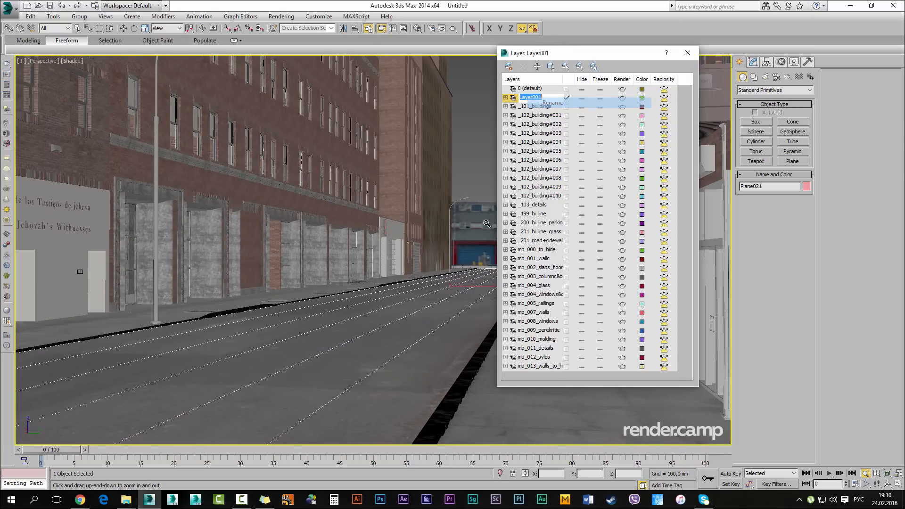
type("00")
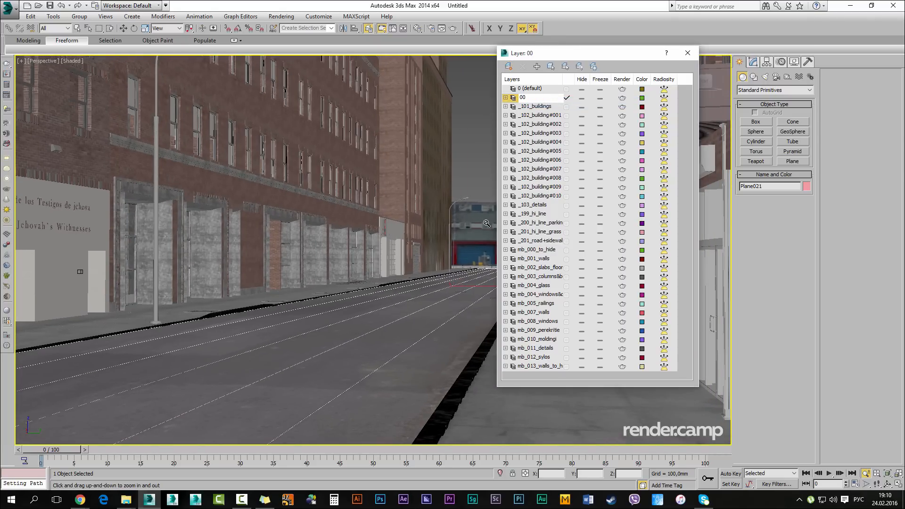
type("4_")
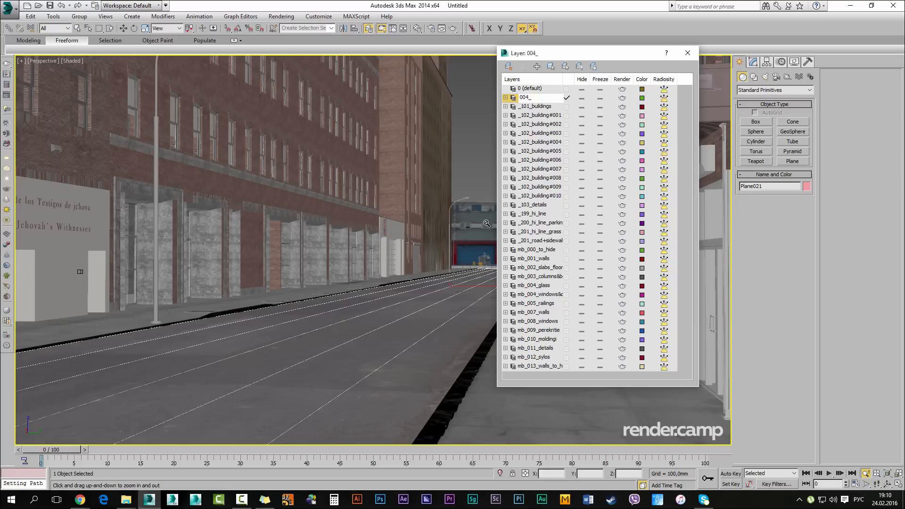
type("кцф")
key("BackSpace")
key("BackSpace")
key("BackSpace")
key("BackSpace")
key("alt+shift")
type("road")
key("Return")
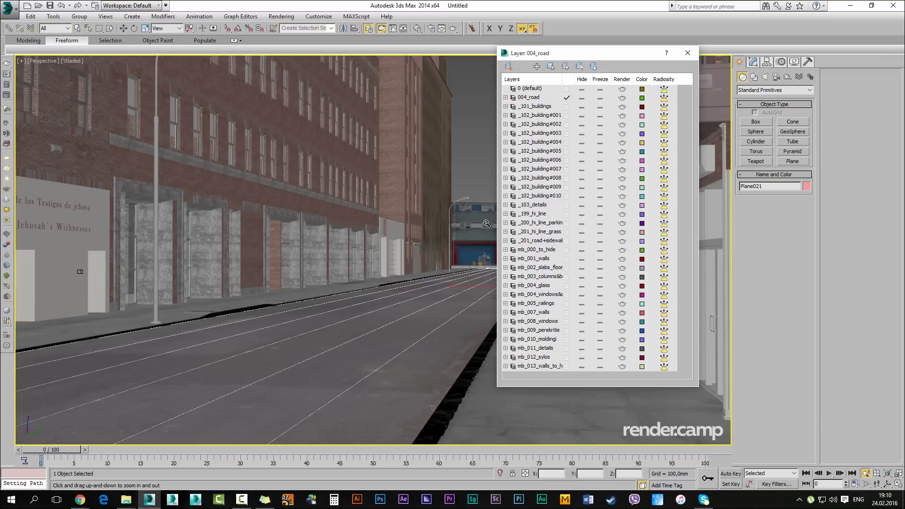
Hide every layer from _101_buildings through mb_013_walls_to_h, leaving only 0 (default) and 004_road shown
left_click(582, 107)
left_click(582, 116)
left_click(581, 125)
left_click(581, 134)
left_click(581, 142)
left_click(582, 152)
left_click(582, 161)
left_click(581, 170)
left_click(582, 178)
left_click(582, 188)
left_click(582, 196)
left_click(582, 206)
left_click(582, 215)
left_click(581, 223)
left_click(582, 232)
left_click(581, 242)
left_click(581, 250)
left_click(582, 268)
left_click(581, 259)
left_click(582, 277)
left_click(582, 286)
left_click(582, 295)
left_click(581, 304)
left_click(581, 313)
left_click(582, 322)
left_click(582, 331)
left_click(581, 340)
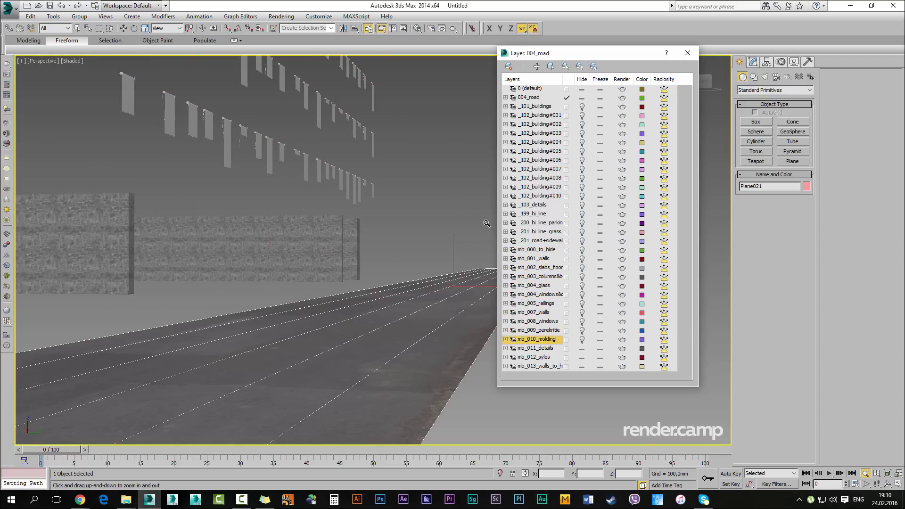
left_click(581, 349)
left_click(581, 358)
left_click(581, 367)
middle_click_drag(486, 224, 487, 224, "alt")
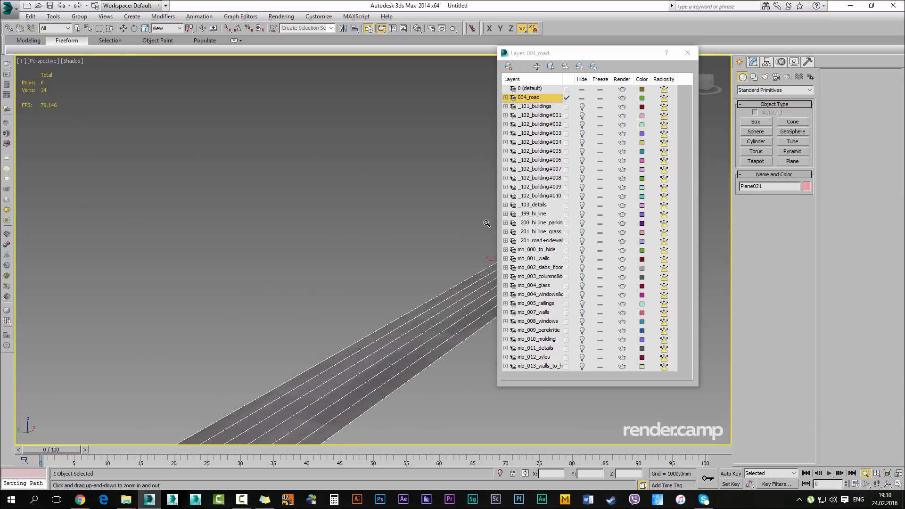
scroll(487, 224, "down", 5)
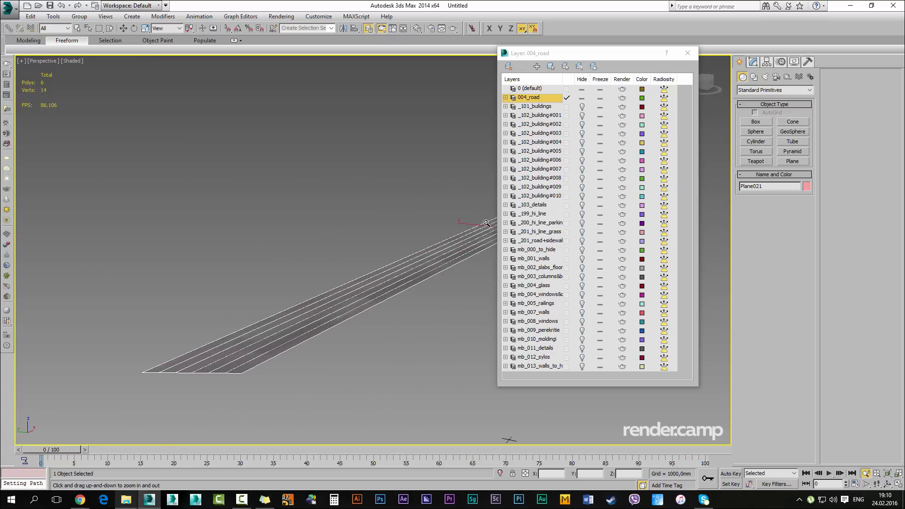
Merge the car file 010_lowpoly_vray.max from folder 010 of Evermotion - HDModels Cars vol. 5 into the city scene
left_click(126, 500)
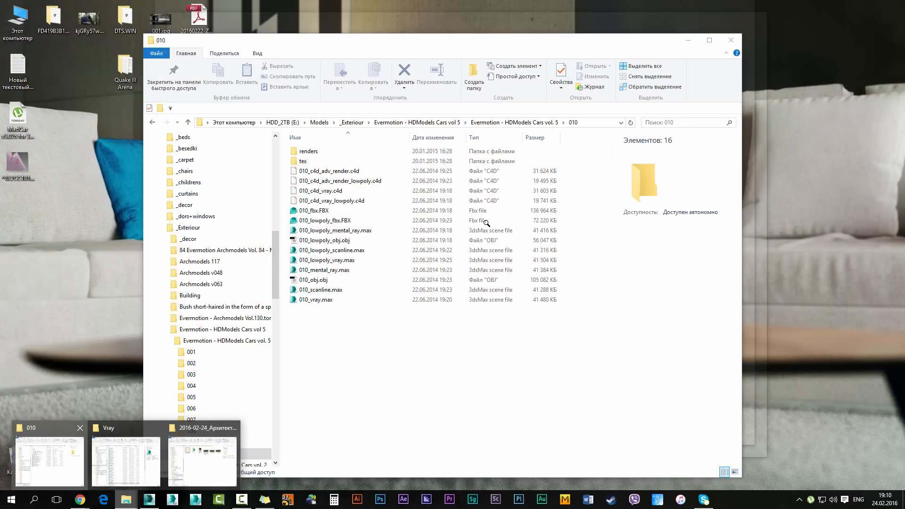
left_click(50, 459)
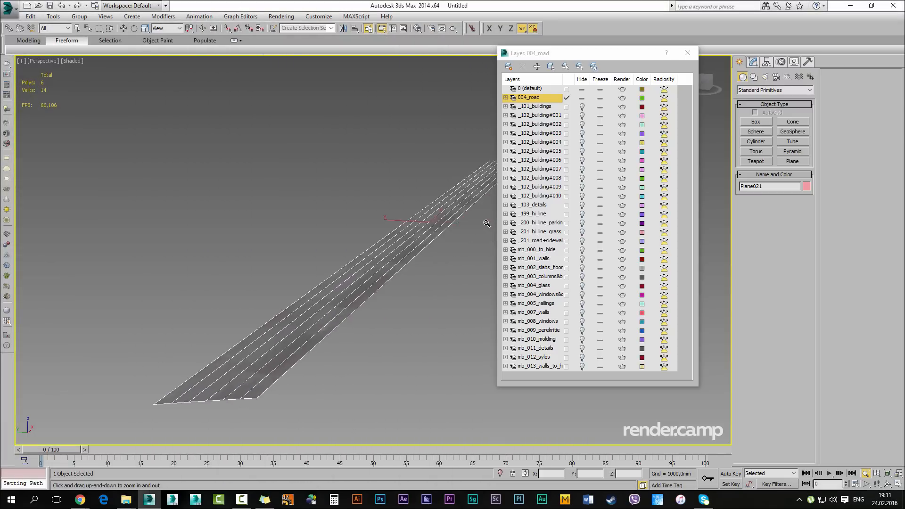
middle_click_drag(486, 224, 504, 226, "alt")
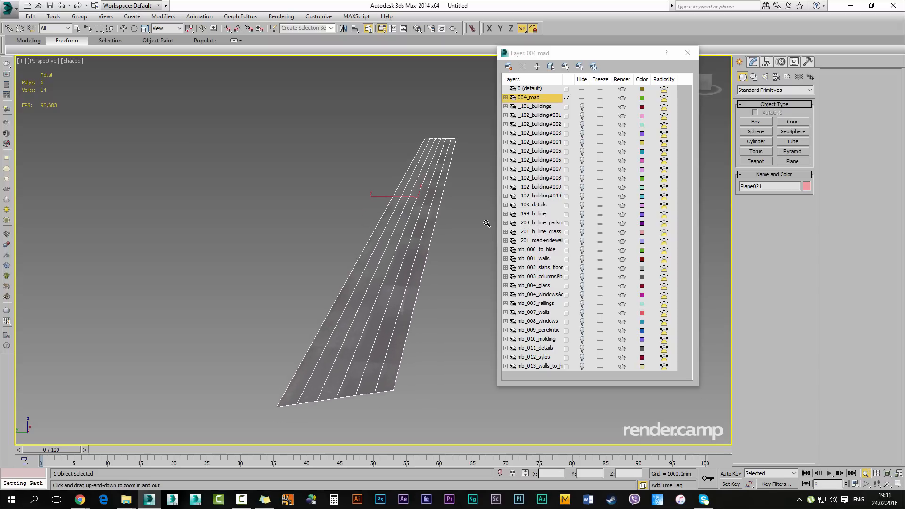
mouse_move(126, 500)
mouse_move(203, 460)
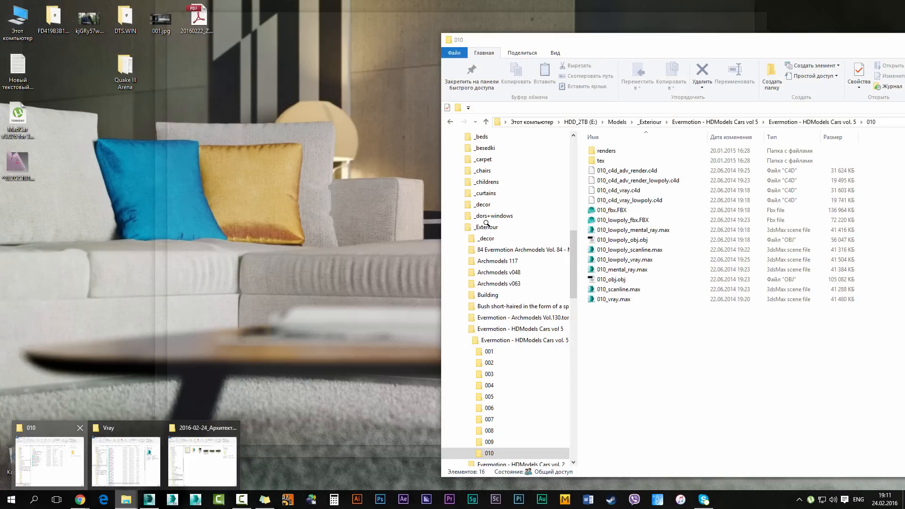
left_click(49, 459)
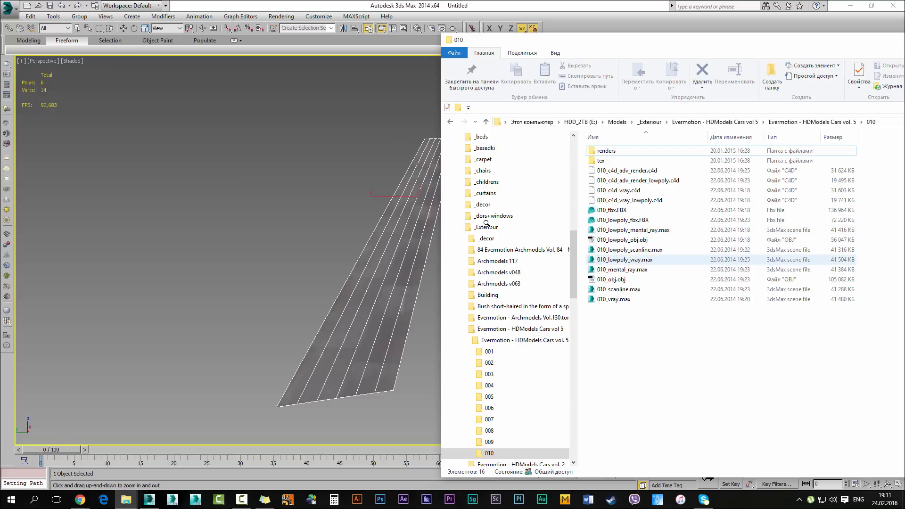
left_click_drag(625, 260, 387, 282)
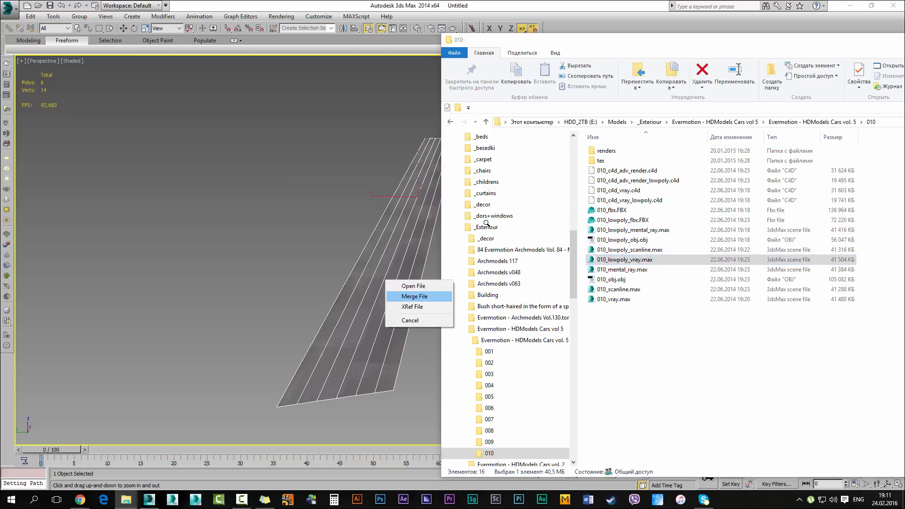
left_click(415, 296)
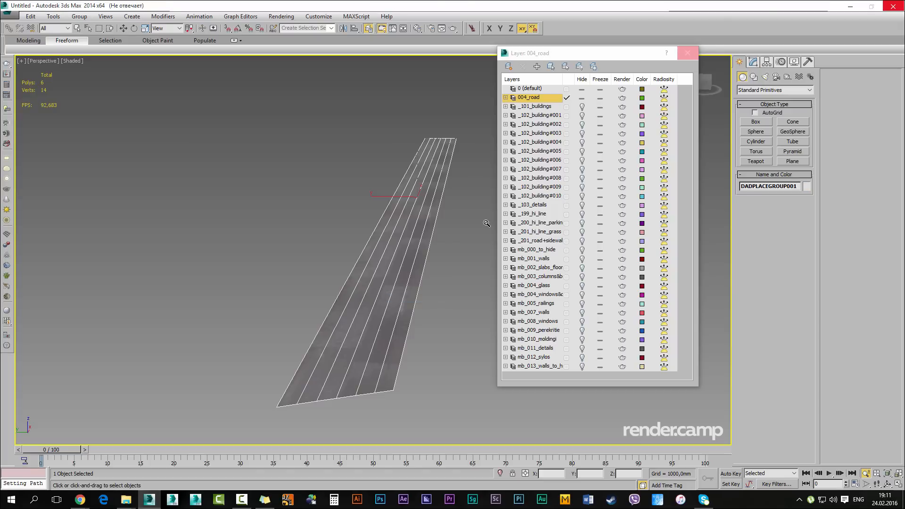
Move the merged HDM_05_010 car group along the road to just beyond its far end
middle_click_drag(486, 223, 509, 259, "alt")
scroll(486, 223, "down", 10)
middle_click_drag(467, 212, 486, 223, "alt")
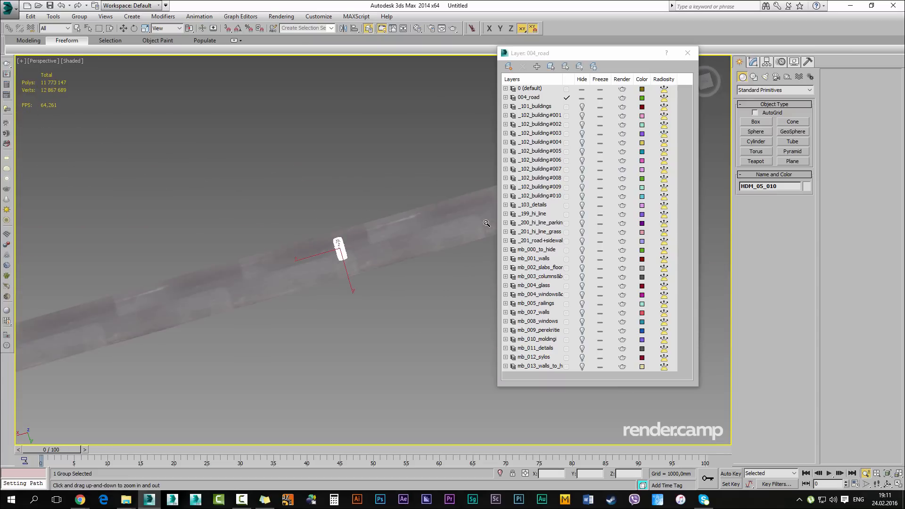
scroll(486, 223, "down", 4)
scroll(486, 223, "down", 4)
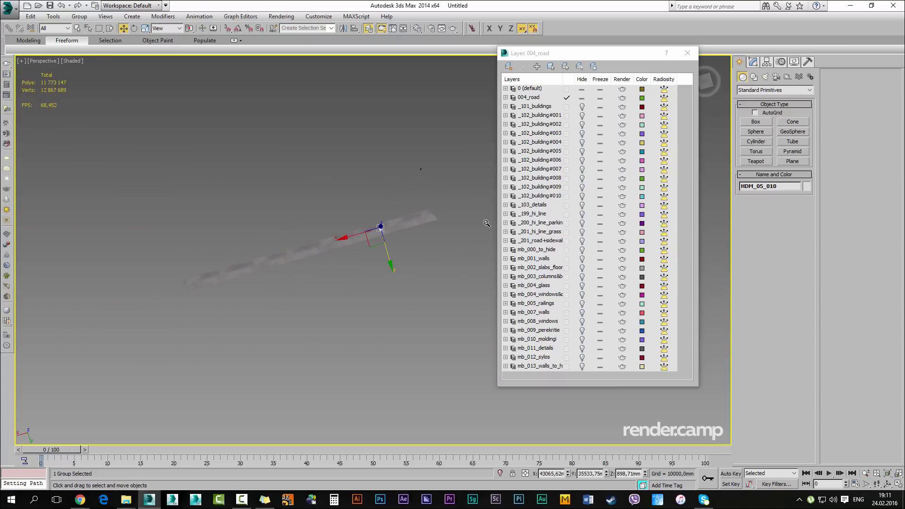
key("ctrl+z")
key("ctrl+z")
key("ctrl+z")
key("ctrl+z")
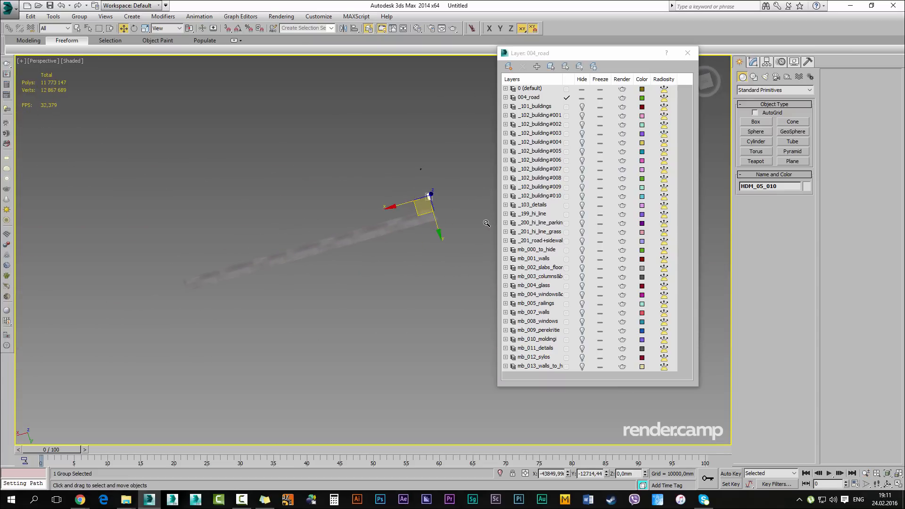
Show the _101_buildings layer and shift the car onto the open ground beyond the blue glass-roofed building
left_click(582, 107)
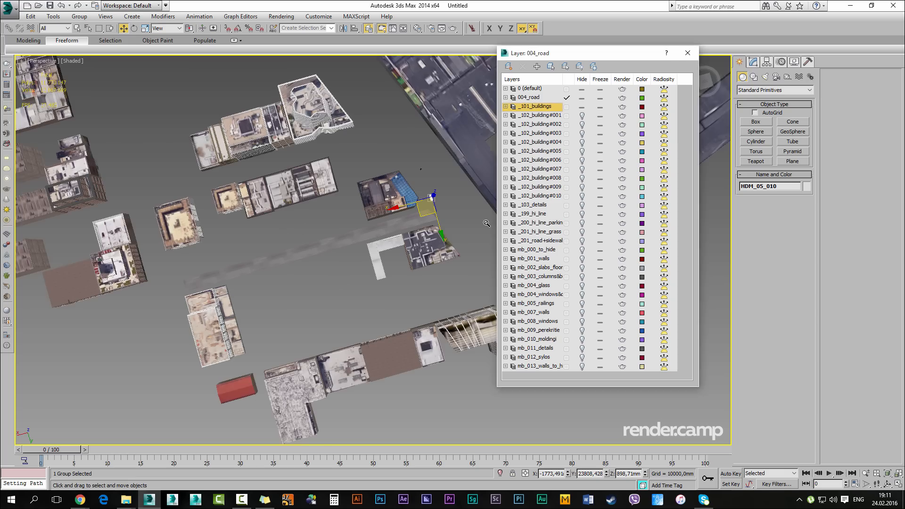
mouse_move(487, 224)
middle_mouse_down("alt")
mouse_move(523, 205)
mouse_move(496, 217)
mouse_move(613, 85)
mouse_move(486, 189)
mouse_move(453, 245)
mouse_move(283, 264)
middle_mouse_up("alt")
scroll(487, 224, "up", 2)
scroll(487, 224, "up", 2)
scroll(486, 223, "up", 3)
middle_click_drag(487, 223, 523, 180, "alt")
scroll(487, 224, "up", 4)
key("w")
left_click_drag(353, 325, 355, 302)
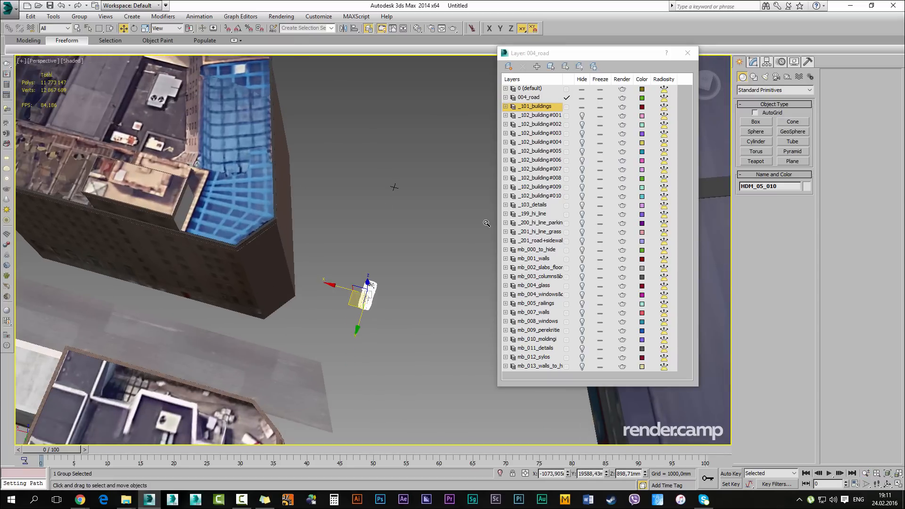
Hide the _101_buildings layer, ungroup the car into its separate parts and frame it in the view
left_click(582, 107)
middle_click_drag(486, 224, 537, 179, "alt")
key("z")
middle_click_drag(487, 224, 526, 247, "alt")
scroll(487, 224, "down", 3)
scroll(487, 224, "up", 3)
middle_click_drag(487, 224, 493, 211, "alt")
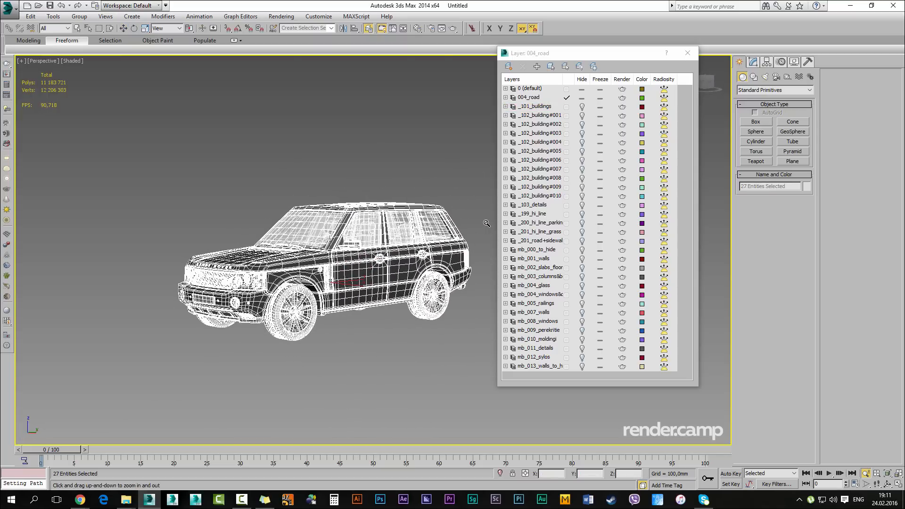
Close the layer manager, turn on edged faces and select a front wheel group, viewing the car from below
right_click(486, 223)
left_click(487, 223)
left_click(687, 52)
middle_click_drag(487, 223, 561, 223, "alt")
key("F4")
left_click(408, 315)
middle_click_drag(408, 315, 499, 280, "alt")
middle_click_drag(486, 223, 587, 264, "alt")
key("alt+z")
left_click_drag(486, 224, 487, 179)
middle_click_drag(486, 224, 613, 222, "alt")
scroll(486, 224, "up", 5)
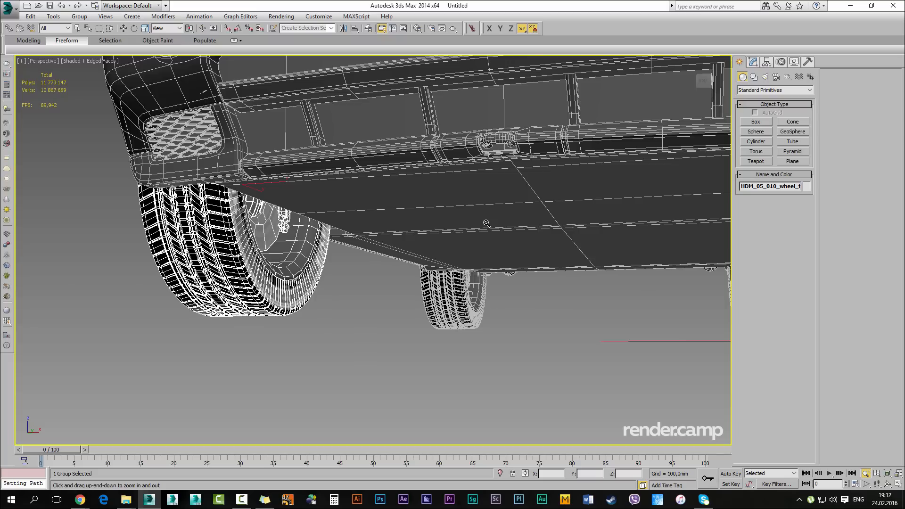
Add the other three wheel groups to the selection and isolate all four wheels
scroll(486, 223, "down", 5)
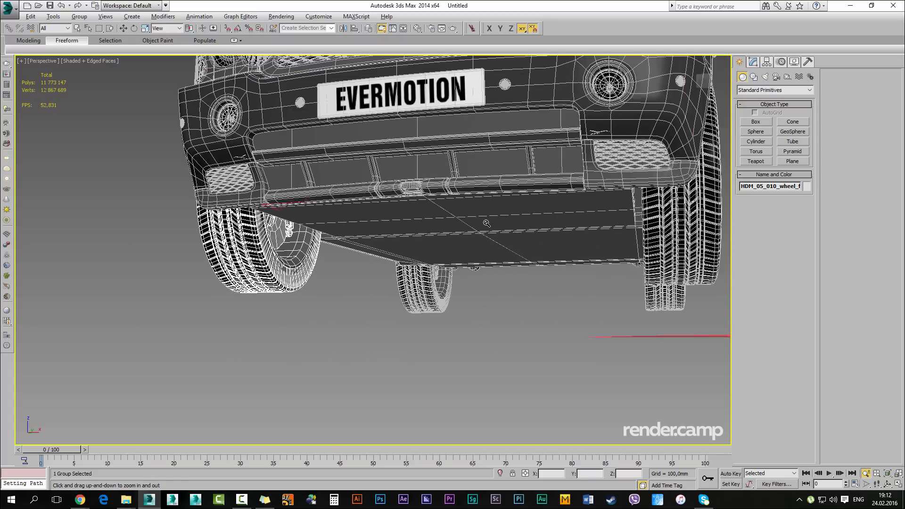
left_click(421, 288, "ctrl")
left_click(688, 247, "ctrl")
left_click(660, 300, "ctrl")
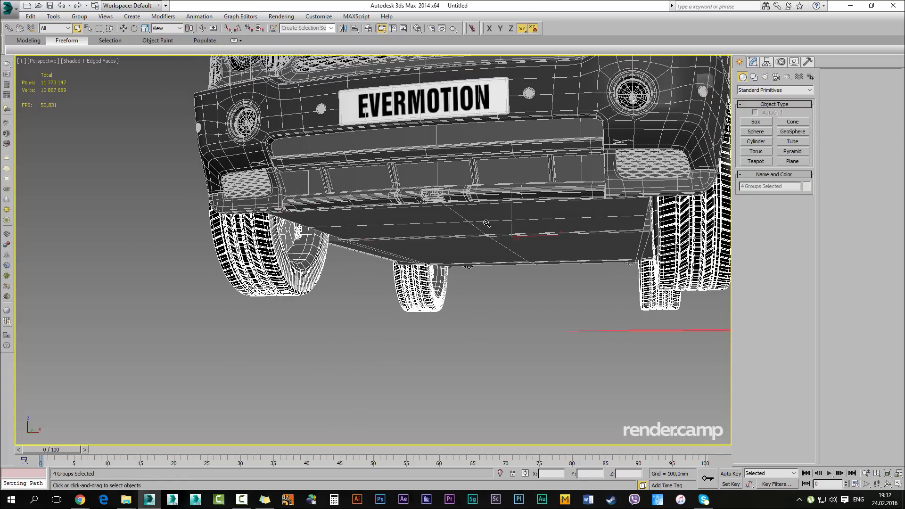
key("alt+q")
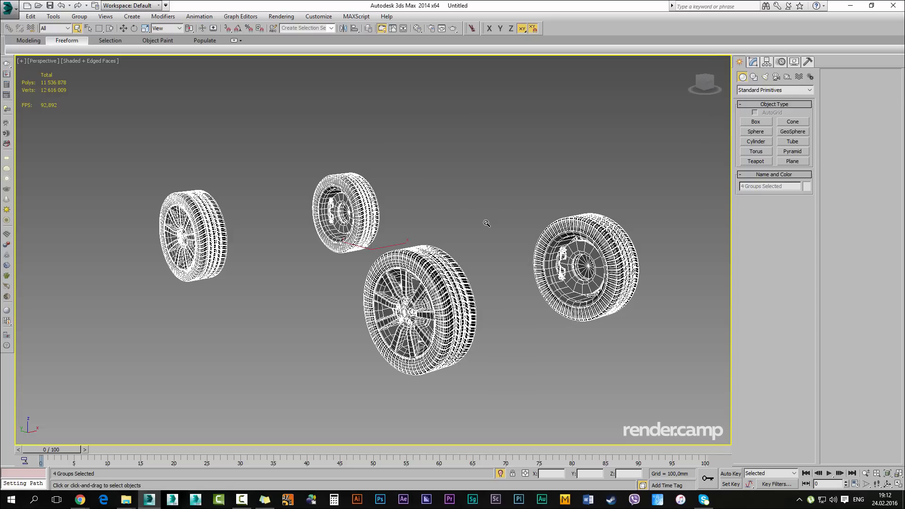
Ungroup the four wheels and select the brake caliper inside one of them
left_click(486, 224)
left_click(561, 259)
scroll(561, 259, "up", 5)
scroll(486, 224, "up", 2)
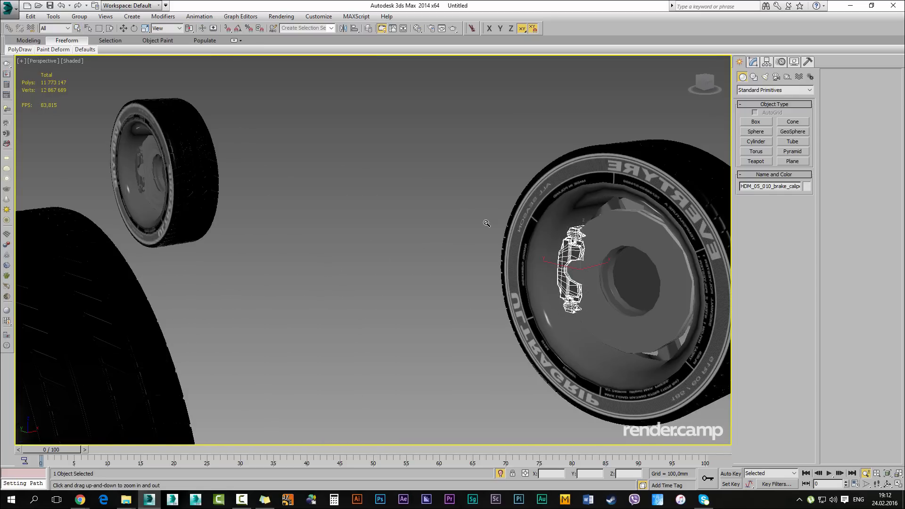
Examine how the brake caliper sits inside the wheel, with edged faces displayed
scroll(487, 223, "up", 2)
scroll(486, 223, "down", 5)
mouse_move(486, 224)
middle_mouse_down("alt")
mouse_move(453, 231)
mouse_move(445, 223)
mouse_move(523, 223)
middle_mouse_up("alt")
scroll(487, 224, "down", 3)
scroll(487, 223, "up", 2)
scroll(486, 223, "down", 1)
scroll(486, 224, "up", 2)
scroll(487, 223, "down", 2)
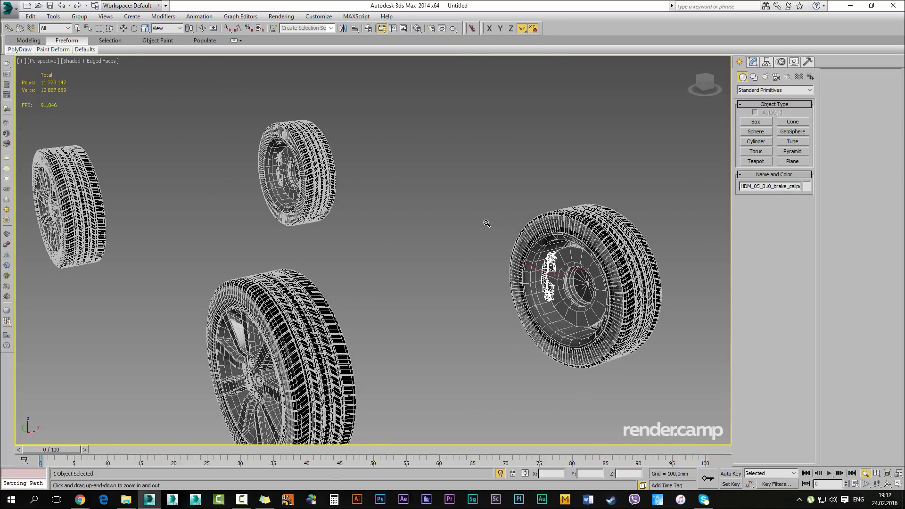
scroll(486, 224, "up", 3)
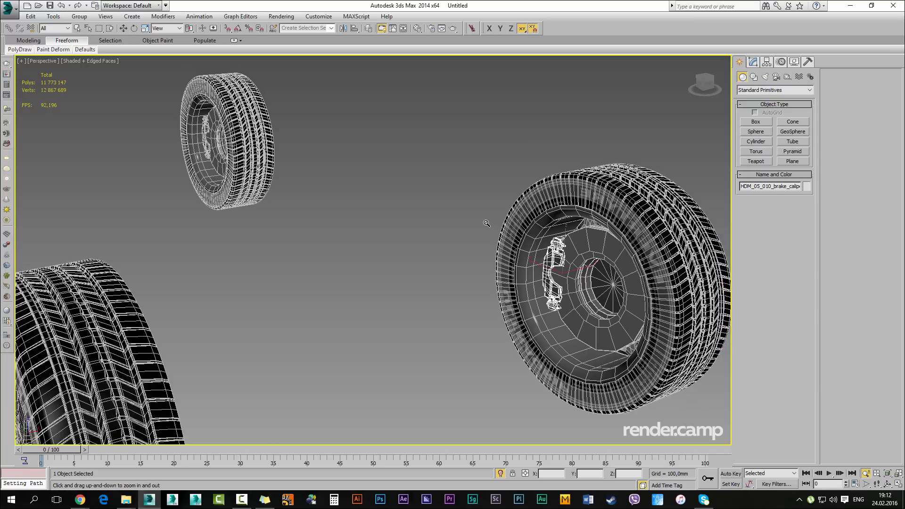
scroll(486, 223, "down", 1)
key("shift+z")
key("shift+z")
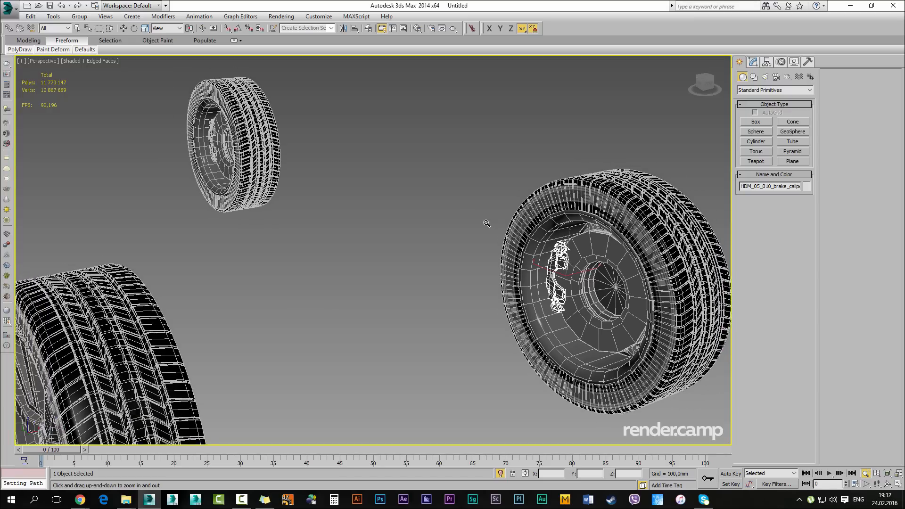
Delete the selected brake caliper and the caliper of a second wheel
key("ctrl+z")
key("shift+z")
key("Delete")
key("shift+z")
key("shift+z")
key("shift+z")
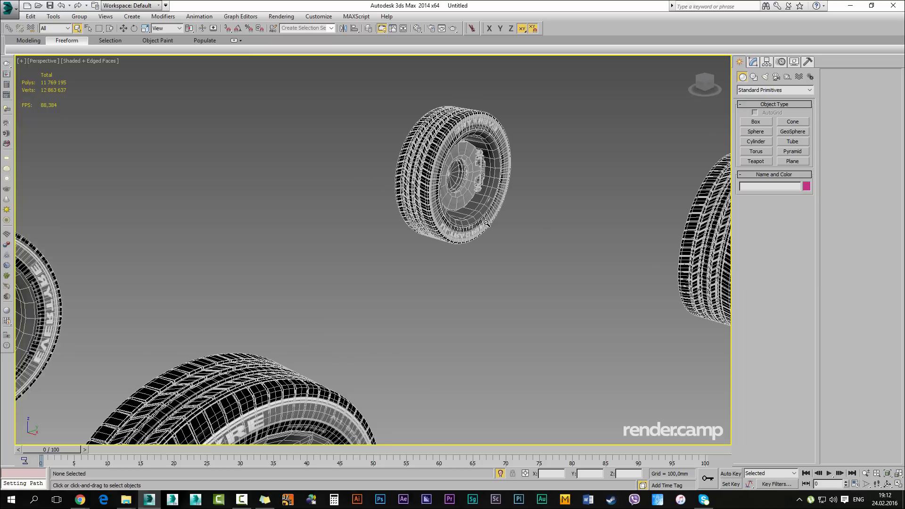
key("Escape")
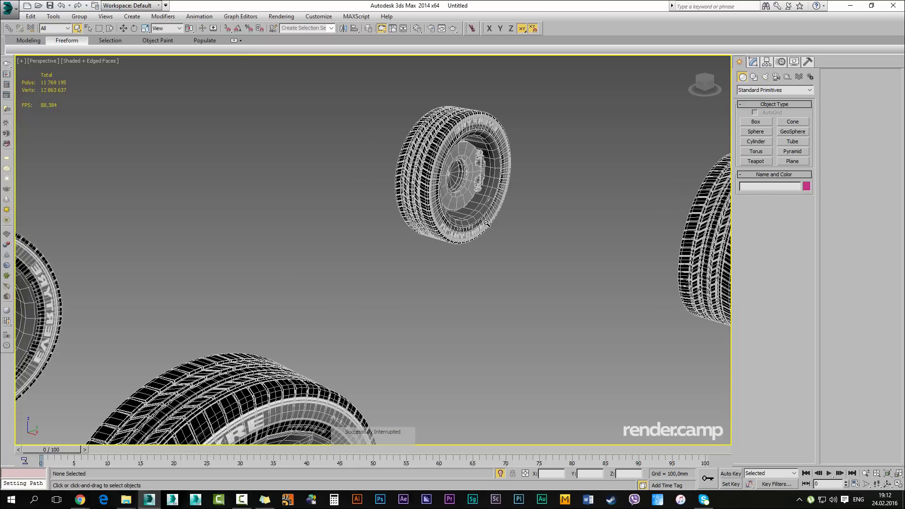
Delete the brake calipers from the remaining two wheels
key("shift+z")
middle_click_drag(194, 247, 225, 222)
left_click(250, 234)
key("Delete")
scroll(487, 223, "down", 4)
middle_click_drag(486, 223, 438, 223, "alt")
scroll(486, 223, "down", 1)
Select all six parts of the front wheel, isolate them and pick out its tire
key("ctrl+z")
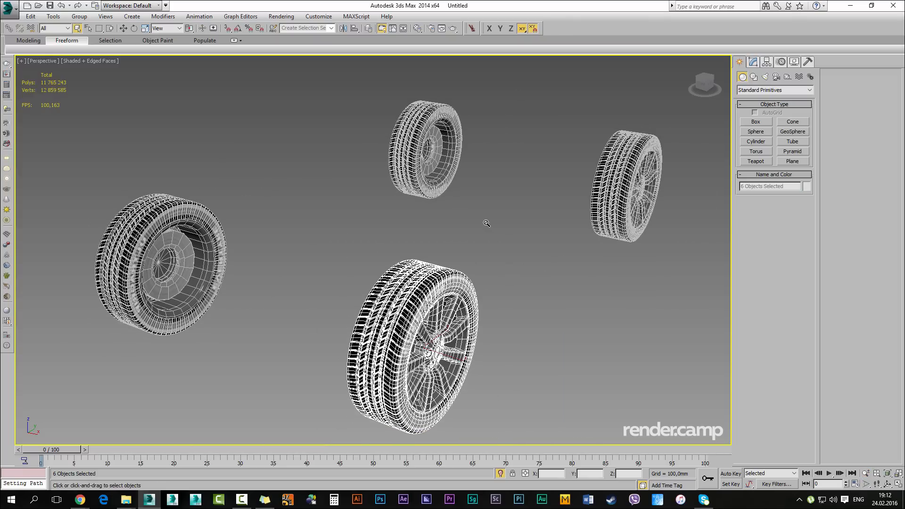
key("z")
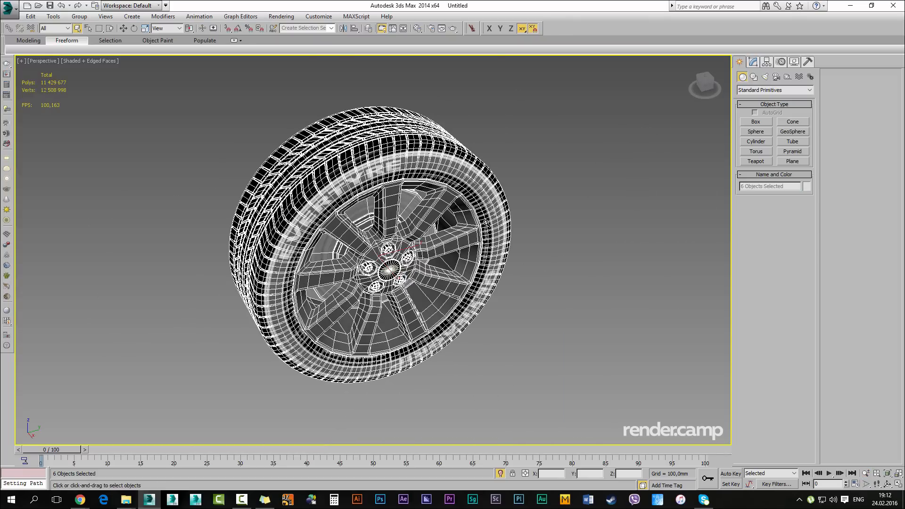
left_click(485, 222)
mouse_move(486, 222)
middle_mouse_down("alt")
mouse_move(477, 222)
mouse_move(486, 223)
middle_mouse_up("alt")
Attach the brake center, brake disc, rim, rim logo and wheel bolts to the tire HDM_05_010_tire_fl
left_click(753, 61)
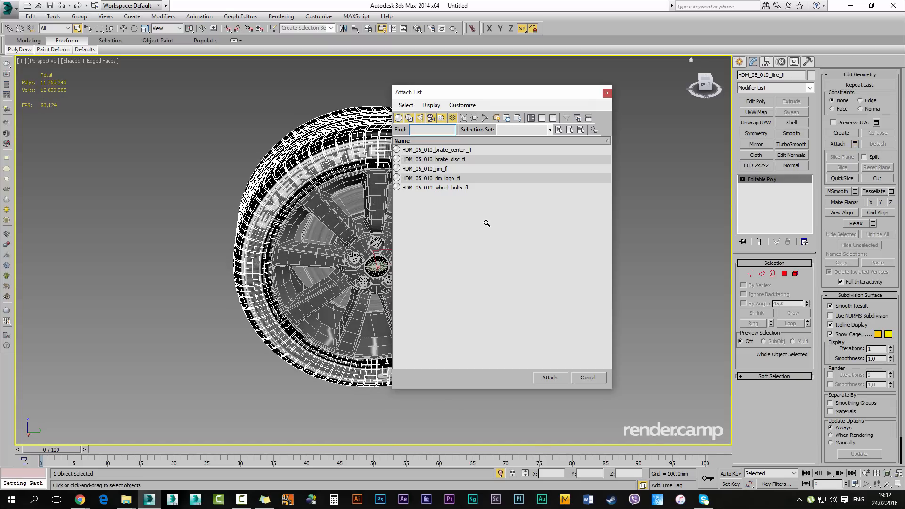
key("alt+Tab")
key("alt+Tab")
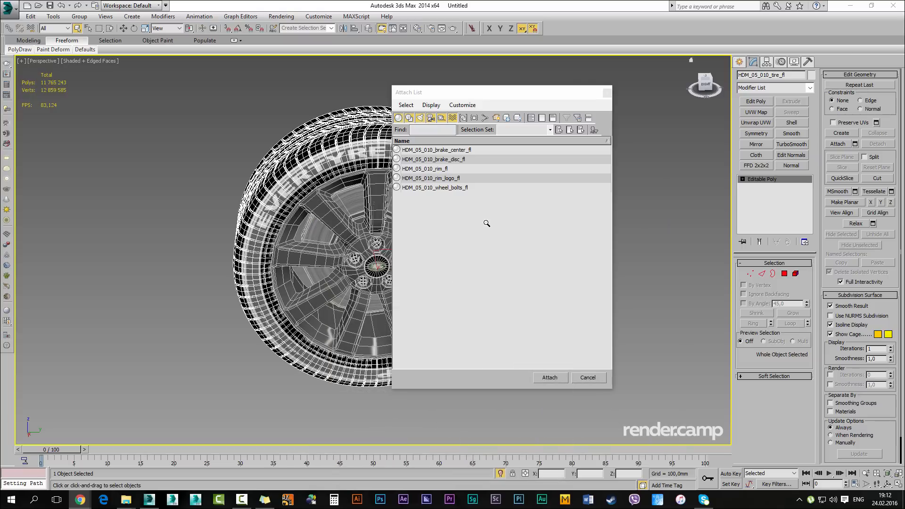
key("alt+Tab")
key("ctrl+a")
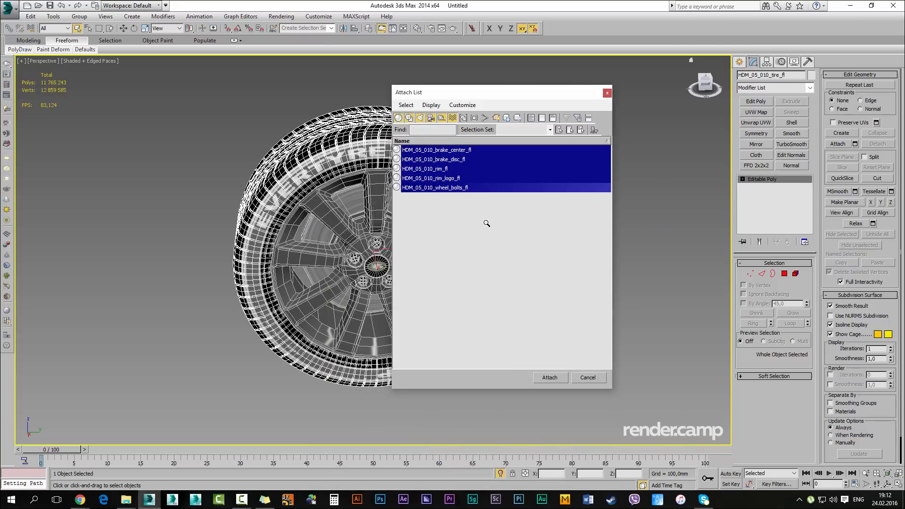
key("Return")
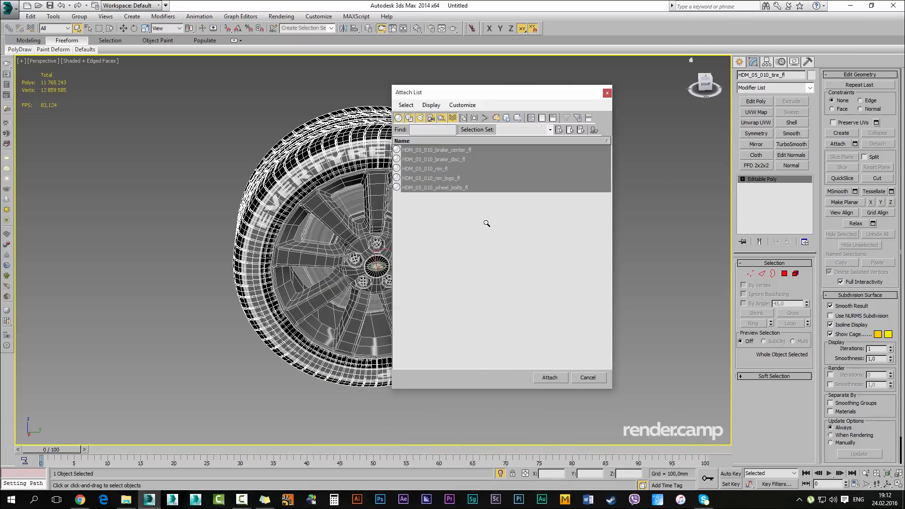
key("Return")
Activate the Rotate tool on the attached wheel and check where its pivot lies
middle_click_drag(486, 223, 396, 223, "alt")
scroll(487, 223, "up", 5)
scroll(486, 223, "up", 3)
key("e")
mouse_move(486, 223)
middle_mouse_down("alt")
mouse_move(538, 230)
mouse_move(490, 217)
middle_mouse_up("alt")
scroll(486, 223, "down", 7)
key("e")
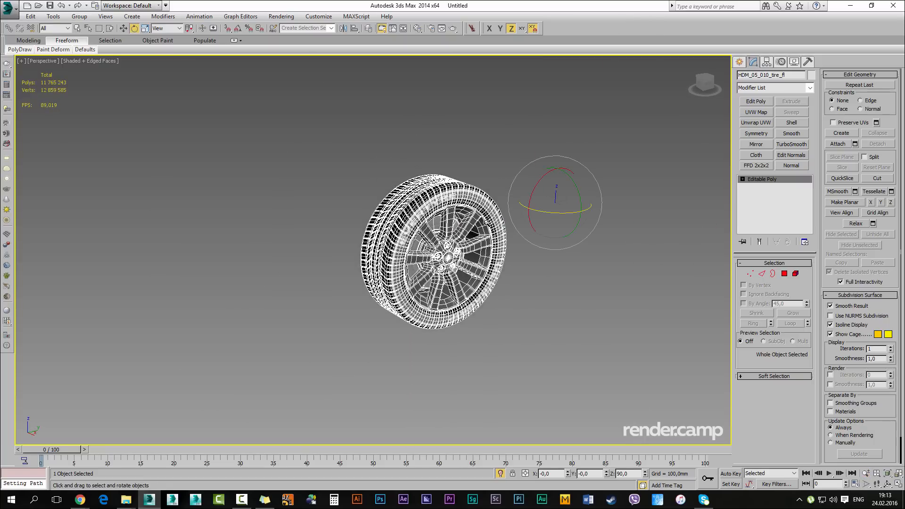
Center the wheel's pivot to the object using Affect Pivot Only and check its position at the hub
left_click(781, 62)
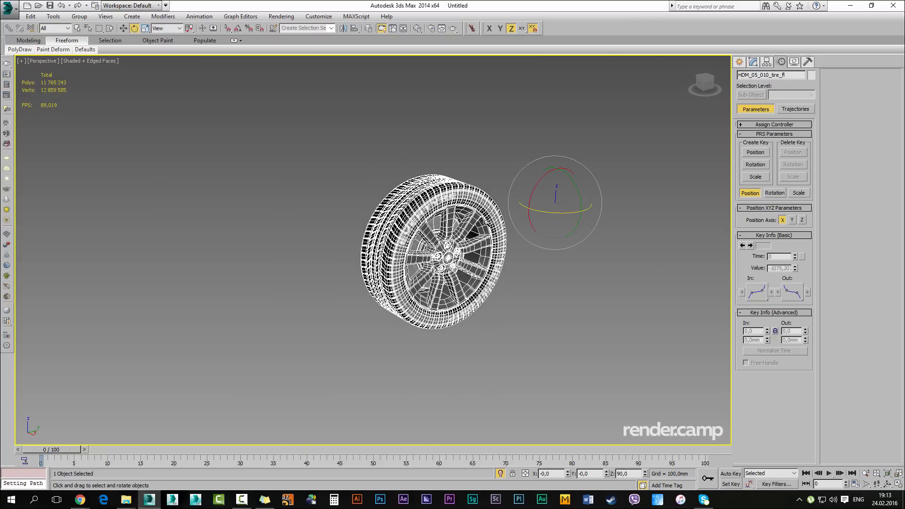
left_click(767, 62)
left_click(775, 122)
left_click(774, 170)
mouse_move(487, 223)
middle_mouse_down("alt")
mouse_move(464, 222)
mouse_move(464, 188)
mouse_move(486, 223)
mouse_move(472, 223)
middle_mouse_up("alt")
scroll(487, 223, "up", 2)
scroll(486, 223, "up", 2)
key("e")
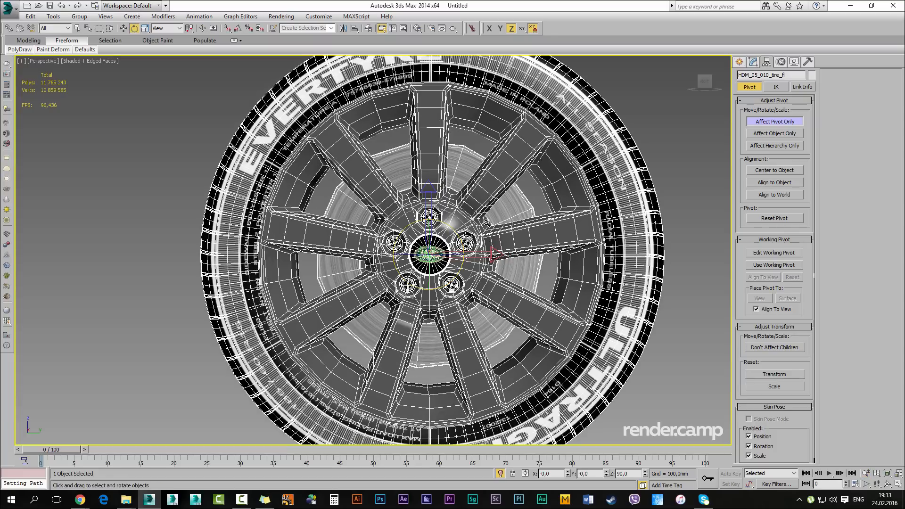
middle_click_drag(486, 222, 486, 222, "alt")
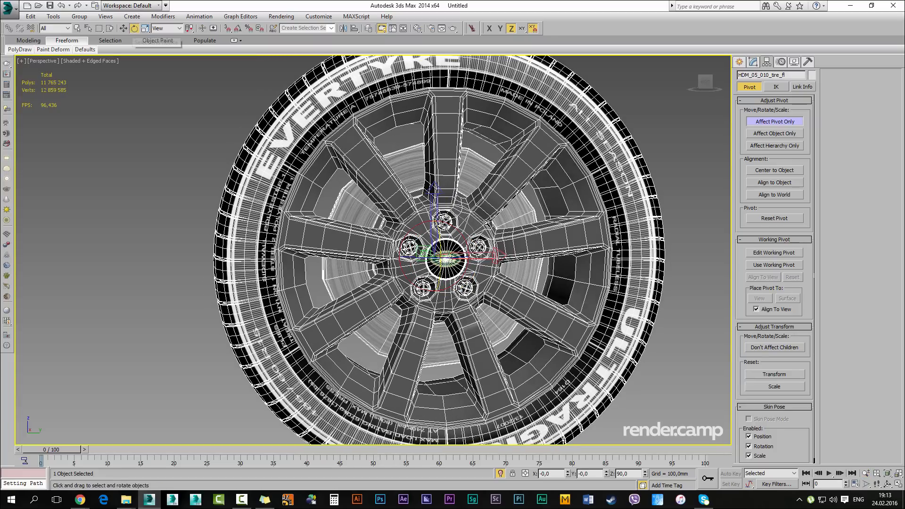
left_click(774, 121)
Test rotating the wheel about its centered pivot, deselect it and exit isolation to show the whole car
mouse_move(457, 229)
left_mouse_down()
mouse_move(419, 193)
mouse_move(473, 244)
mouse_move(447, 220)
left_mouse_up()
middle_click_drag(485, 222, 513, 239, "alt")
scroll(513, 240, "down", 6)
key("q")
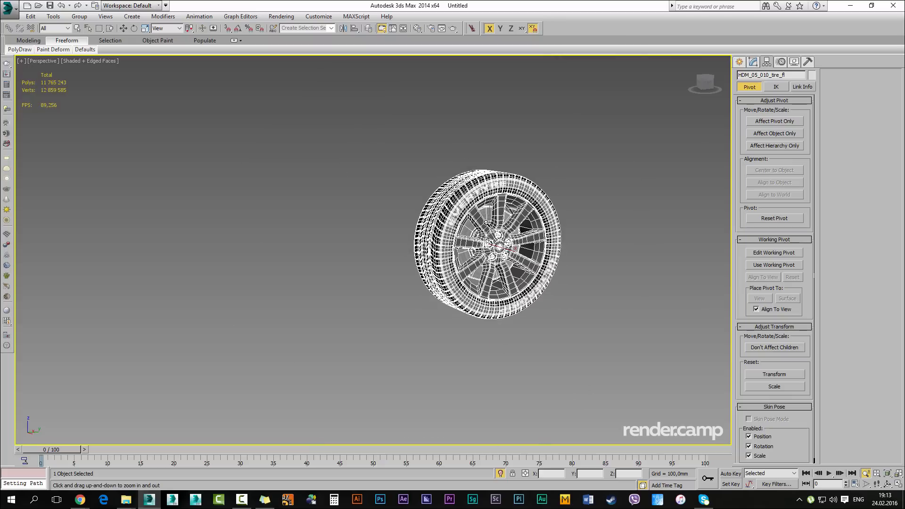
left_click(594, 250)
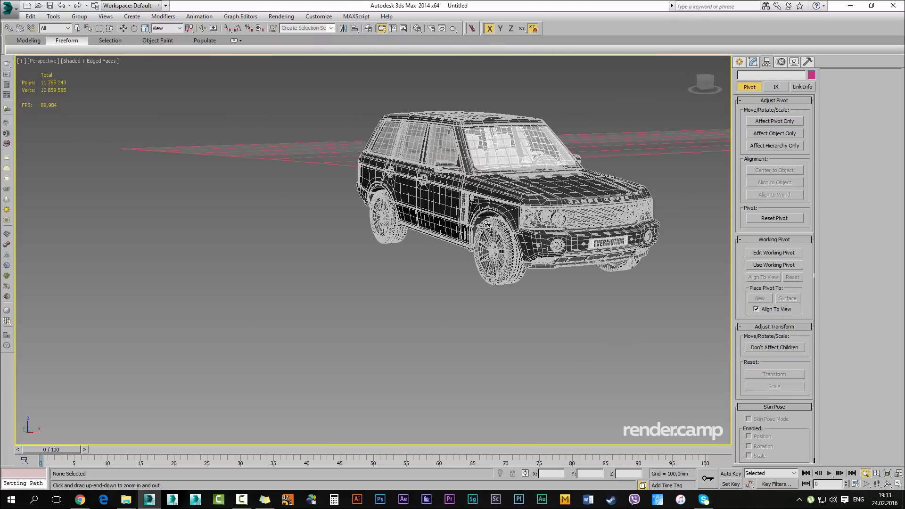
Select all parts of the front-right wheel and isolate them from the rest of the car
middle_click_drag(486, 222, 510, 235, "alt")
key("q")
left_click(507, 228)
scroll(486, 222, "up", 5)
left_click_drag(501, 269, 581, 208)
middle_click_drag(486, 222, 551, 229, "alt")
scroll(486, 223, "up", 4)
key("alt+q")
Attach the brake disc, rim, rim logo and wheel bolts to the tire HDM_05_010_tire_fr
left_click(551, 228)
left_click(494, 223)
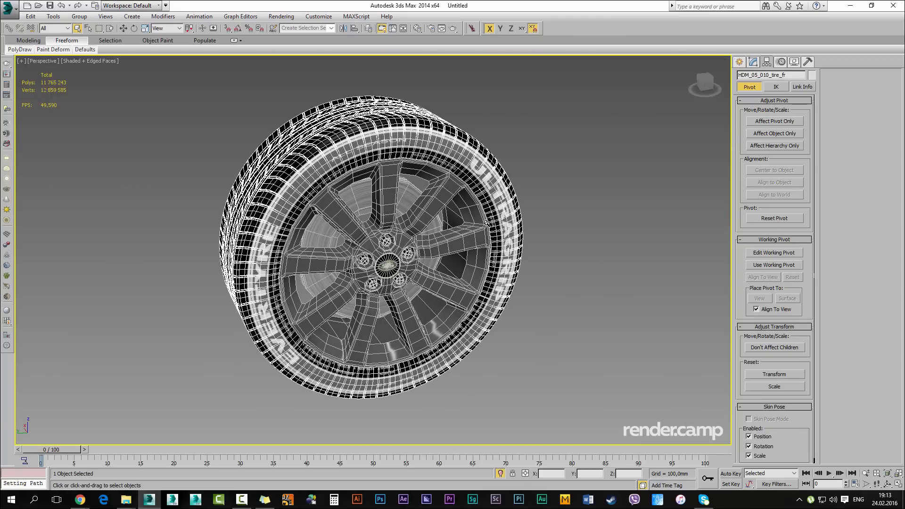
left_click(753, 62)
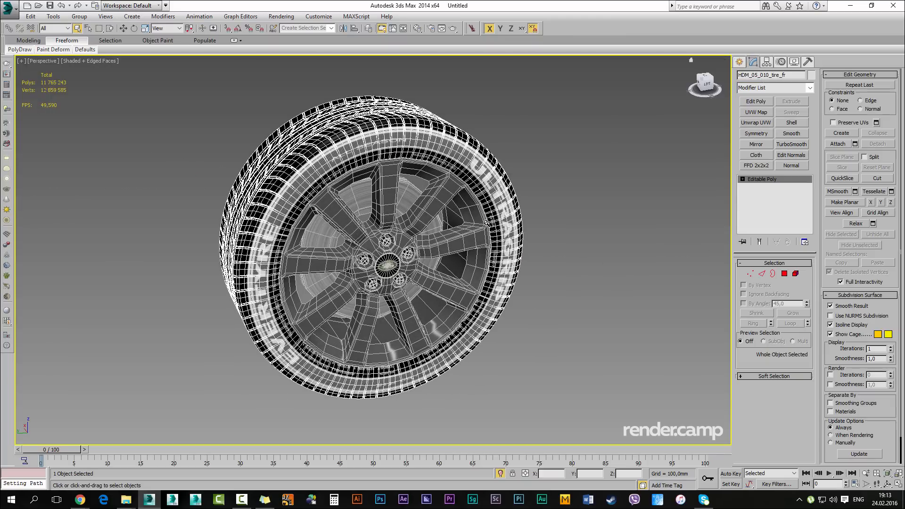
left_click(854, 144)
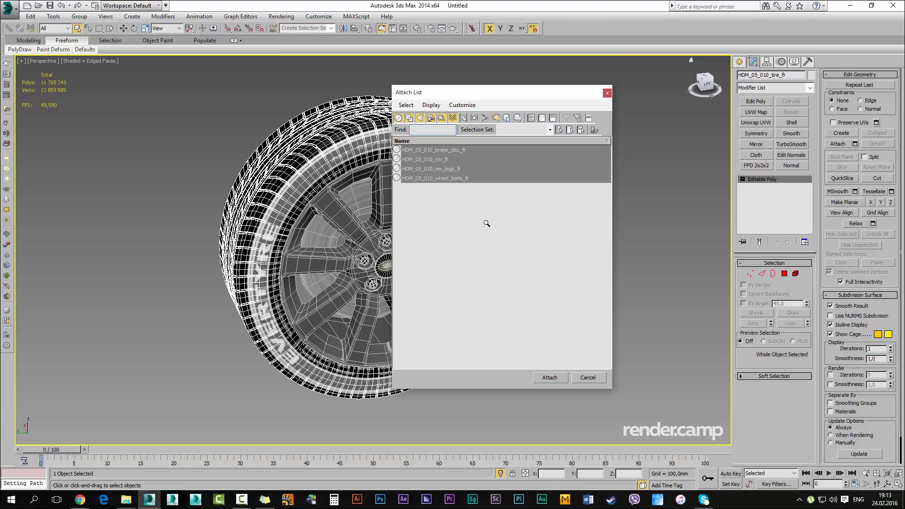
key("Return")
left_click(501, 236)
Center the front-right wheel's pivot to the object using Affect Pivot Only, check it at the hub and exit isolation
middle_click_drag(486, 223, 445, 202, "alt")
left_click(767, 61)
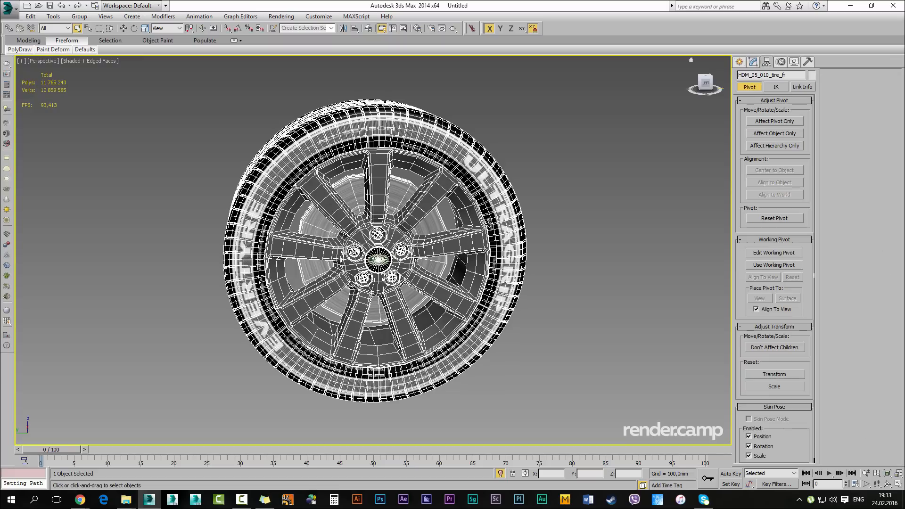
left_click(774, 121)
left_click(774, 170)
key("e")
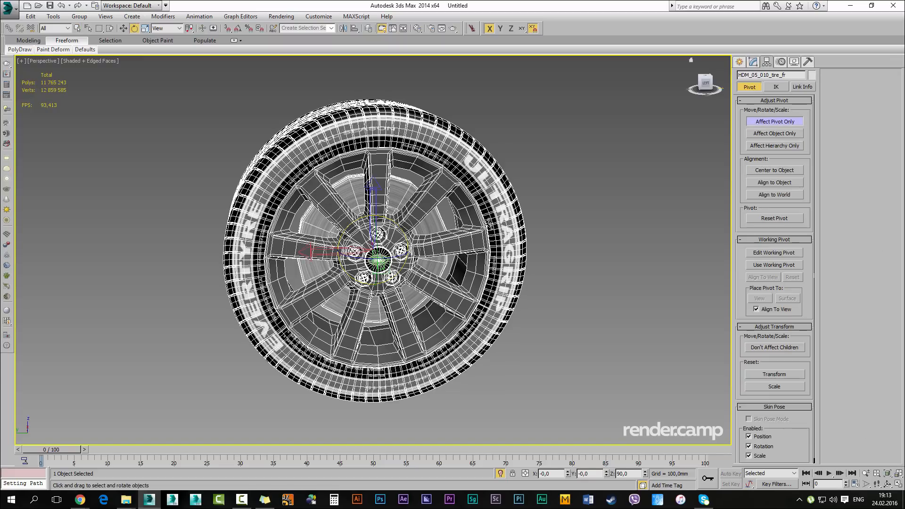
left_click(774, 122)
scroll(421, 123, "down", 8)
middle_click_drag(421, 124, 460, 147, "alt")
scroll(460, 147, "down", 5)
key("alt+q")
Select all six parts of the rear-right wheel, including the tire and rim, and isolate them
scroll(513, 156, "up", 8)
middle_click_drag(486, 223, 557, 250, "alt")
scroll(486, 223, "down", 5)
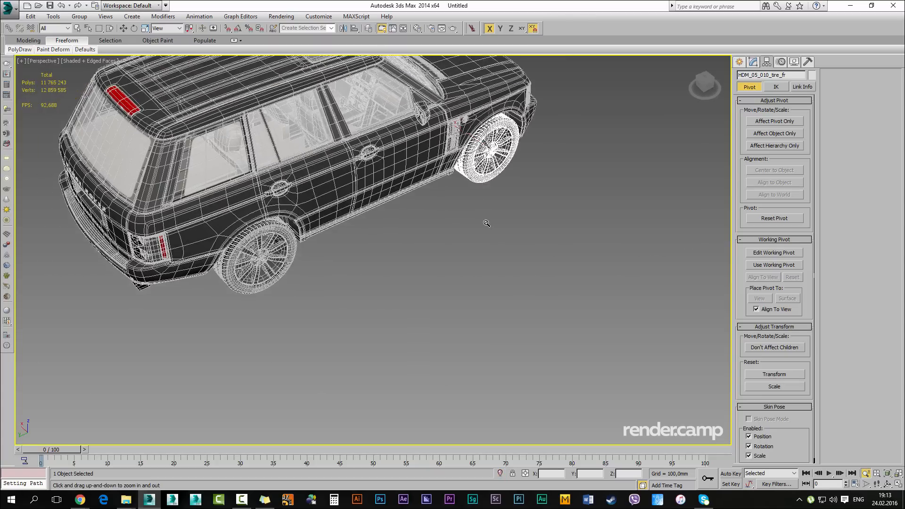
middle_click_drag(487, 223, 499, 219, "alt")
key("q")
left_click(286, 248)
key("z")
key("Page_Down")
key("ctrl+Page_Down")
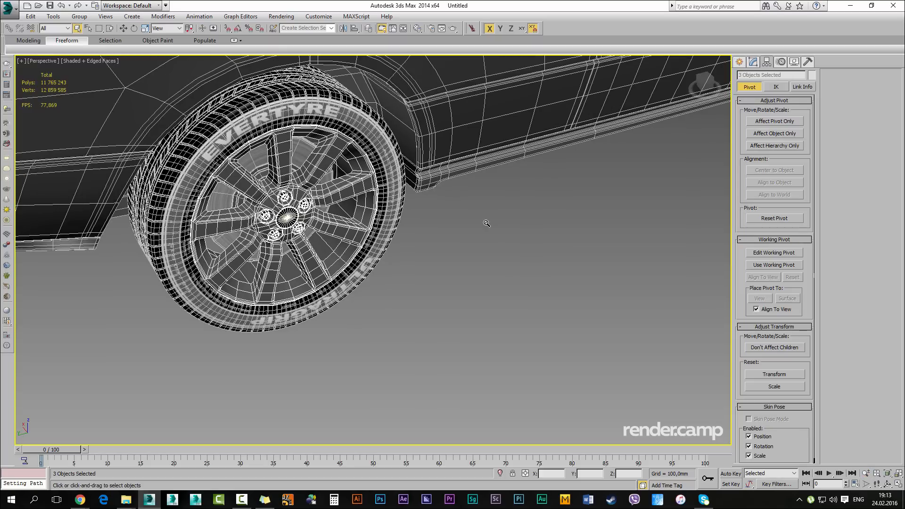
left_click(301, 111, "ctrl")
left_click(304, 146, "ctrl")
mouse_move(486, 222)
middle_mouse_down("alt")
mouse_move(542, 208)
mouse_move(626, 205)
mouse_move(479, 253)
middle_mouse_up("alt")
key("alt+q")
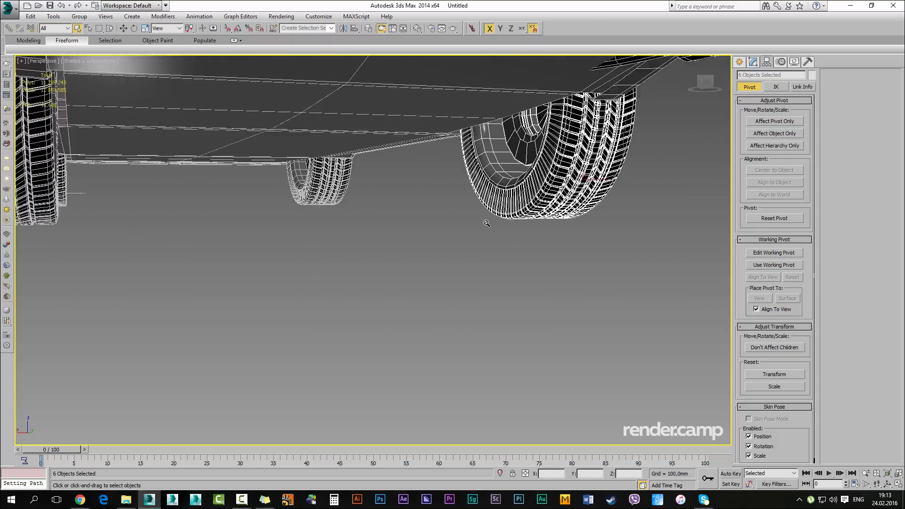
Attach the brake center, brake disc, rim logo, rim and wheel bolts to the tire HDM_05_010_tire_rr
left_click(486, 222)
left_click(753, 62)
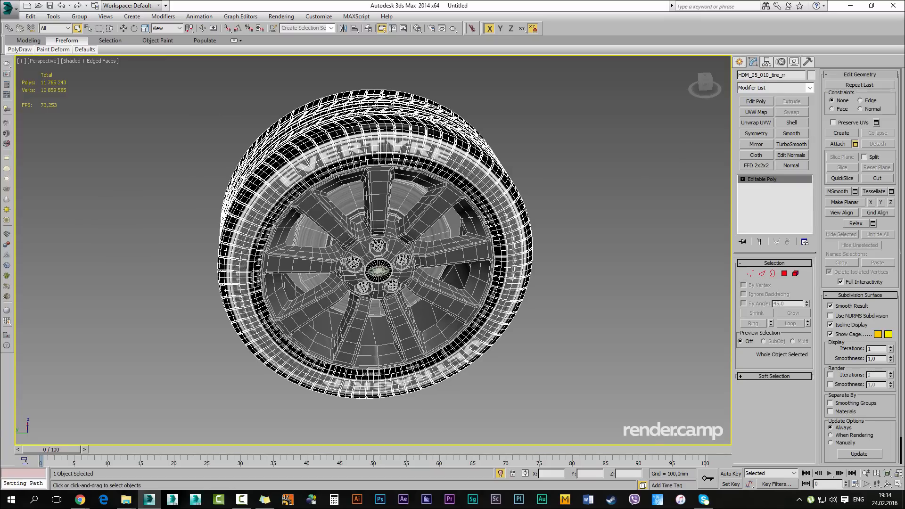
left_click(855, 143)
key("ctrl+a")
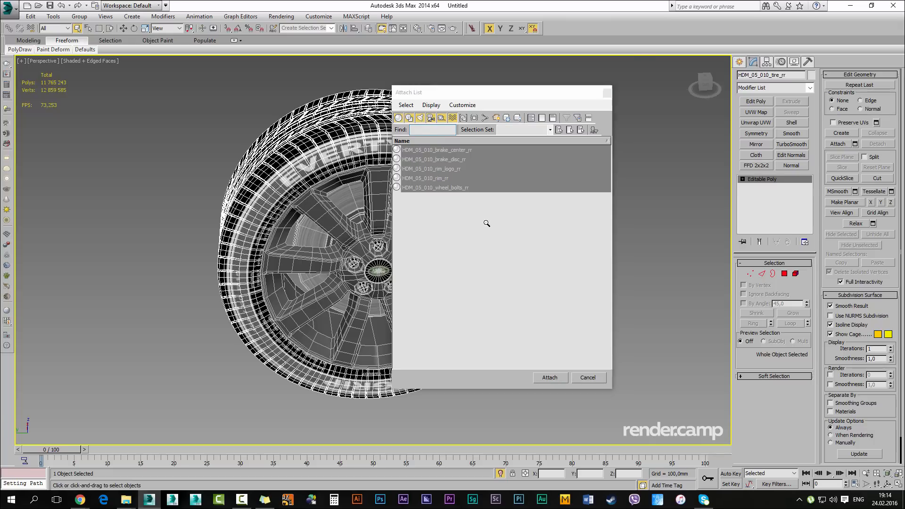
key("Return")
key("Return")
Exit isolation, select all six parts of the rear-left wheel and isolate them
middle_click_drag(486, 222, 516, 202, "alt")
middle_click_drag(516, 203, 516, 223, "ctrl+alt")
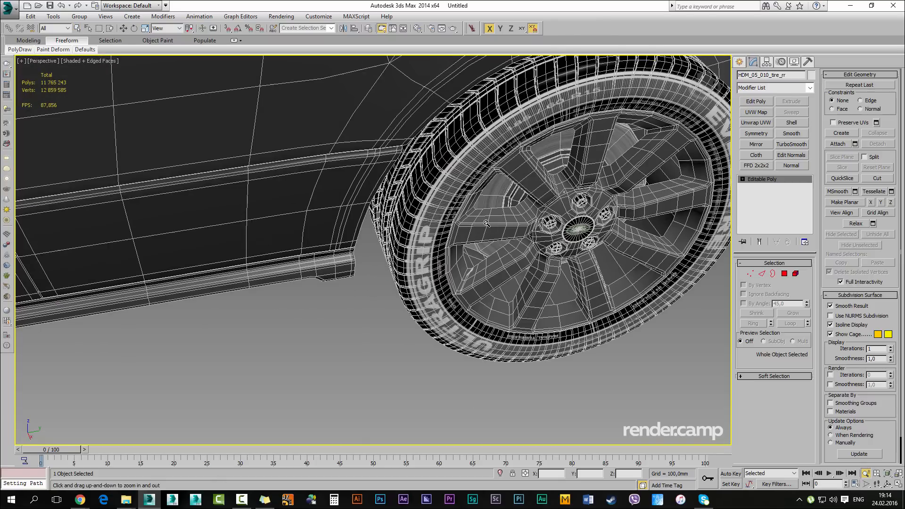
key("q")
left_click_drag(444, 431, 626, 246)
middle_click_drag(487, 222, 493, 255, "alt")
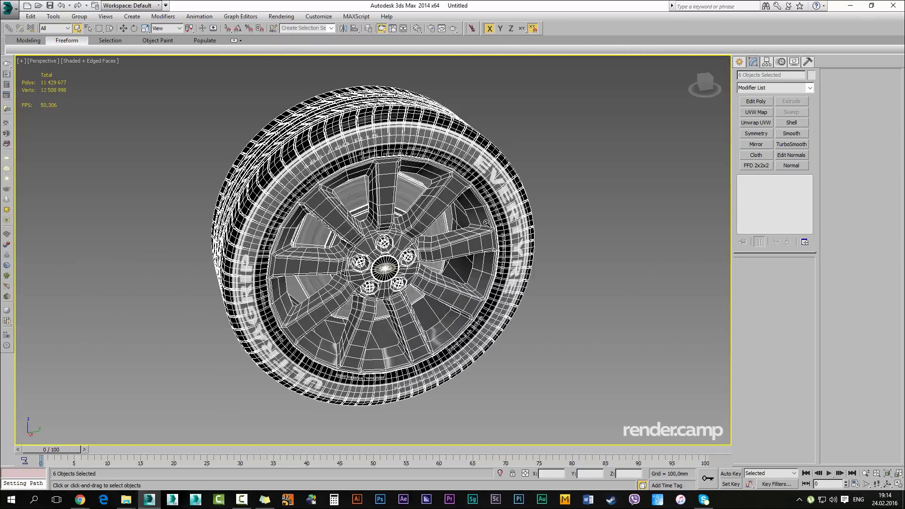
middle_click_drag(493, 255, 485, 222, "alt")
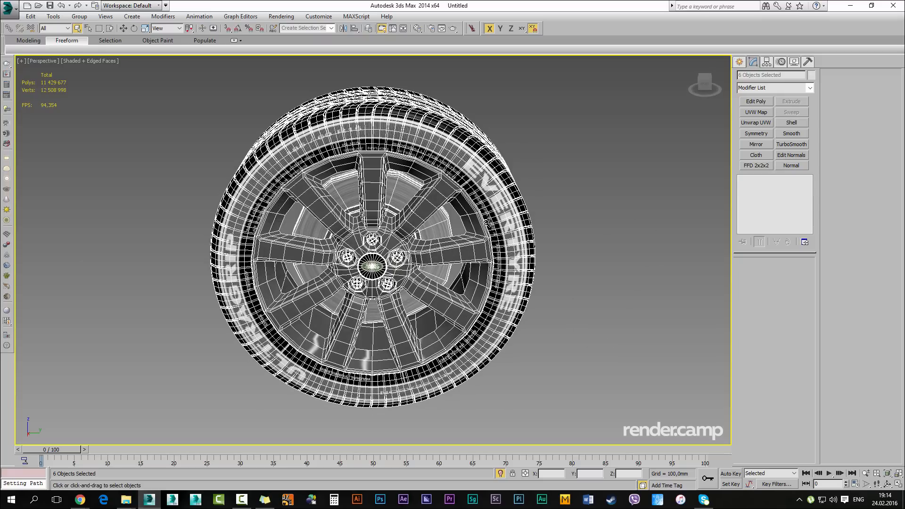
Attach the brake center, brake disc, rim logo, rim and wheel bolts to the tire HDM_05_010_tire_rl
left_click(486, 222)
left_click(855, 144)
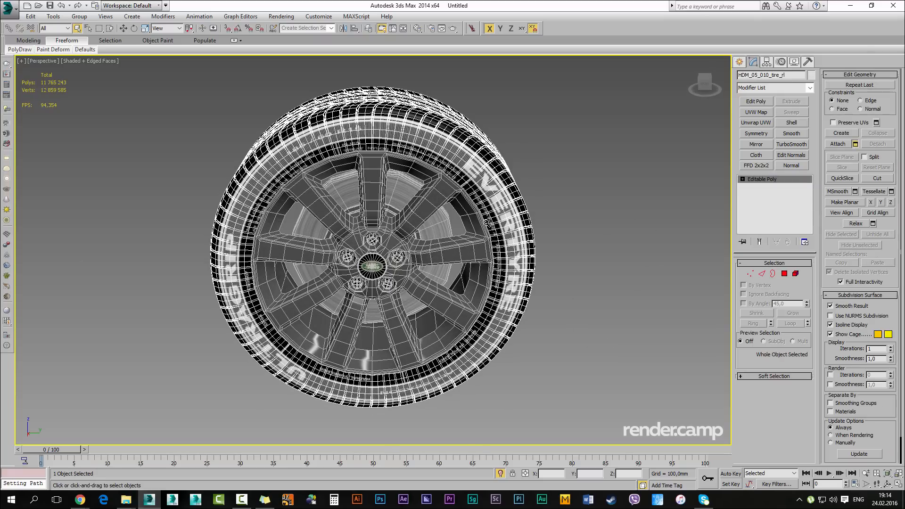
key("ctrl+a")
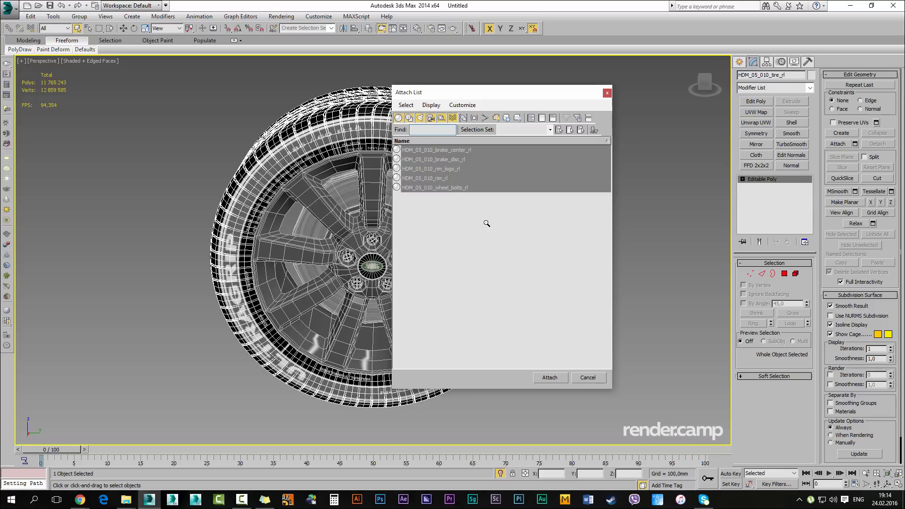
key("Return")
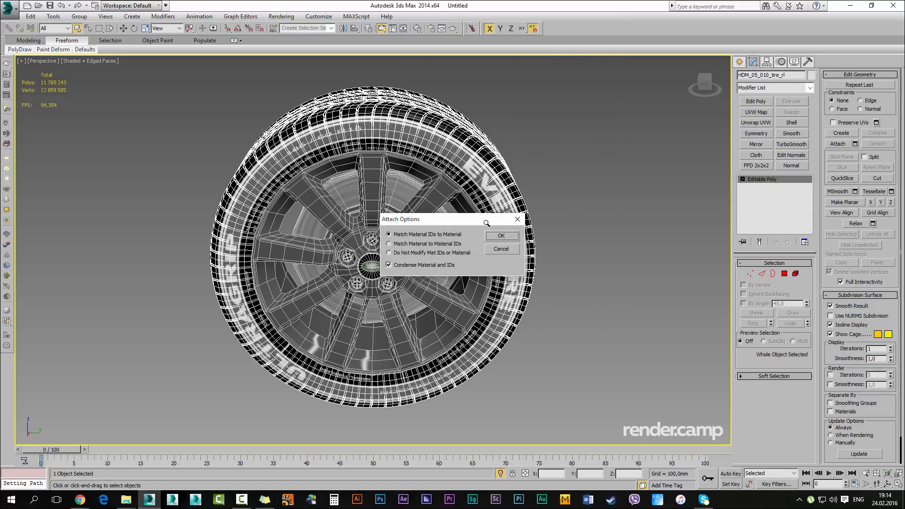
key("Return")
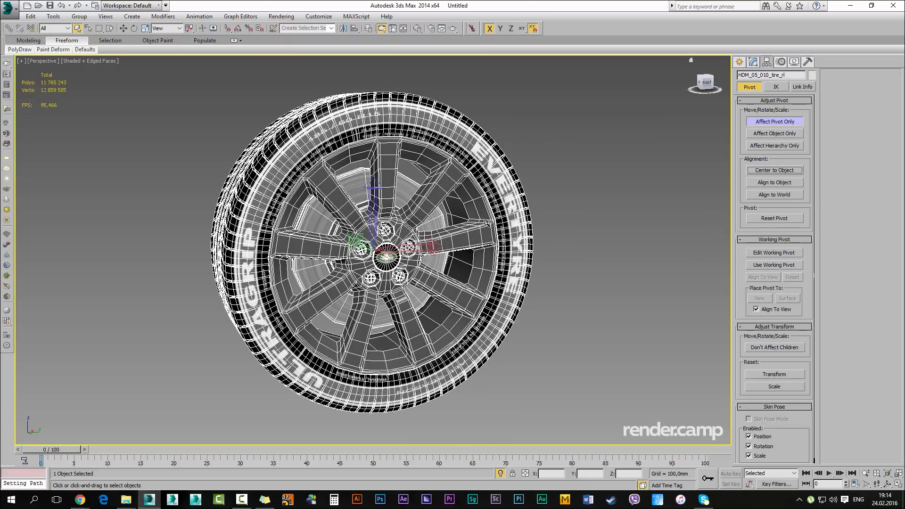
Center the rear-left wheel's pivot to the object, check it at the hub and exit isolation
key("Insert")
key("e")
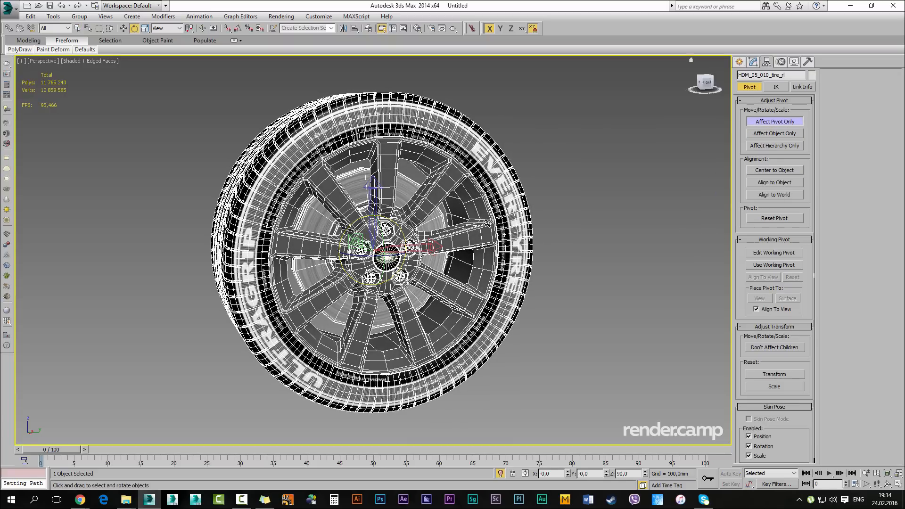
key("Insert")
key("alt+z")
key("alt+q")
Select all four attached wheels of the car and isolate them together
scroll(487, 223, "down", 5)
middle_click_drag(487, 223, 499, 264, "alt")
key("q")
left_click(392, 284, "ctrl")
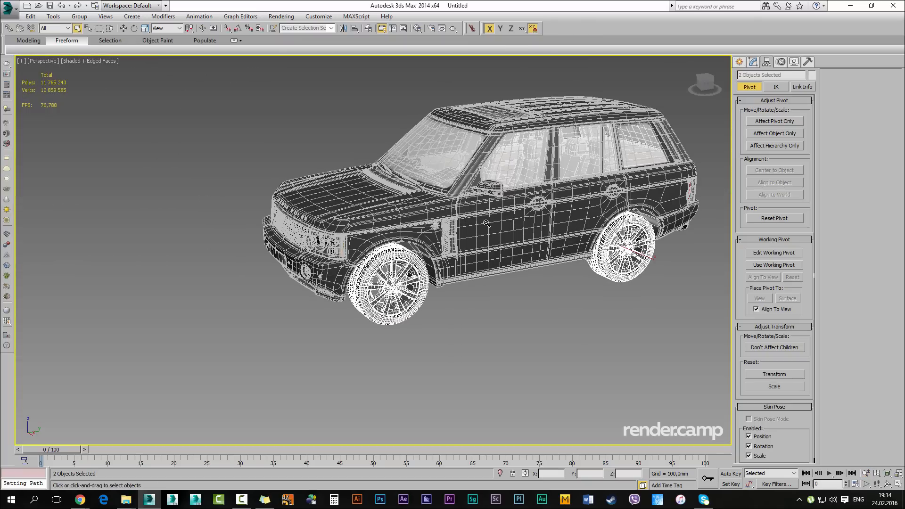
middle_click_drag(487, 223, 580, 204, "alt")
left_click(441, 224, "ctrl")
left_click(296, 203, "ctrl")
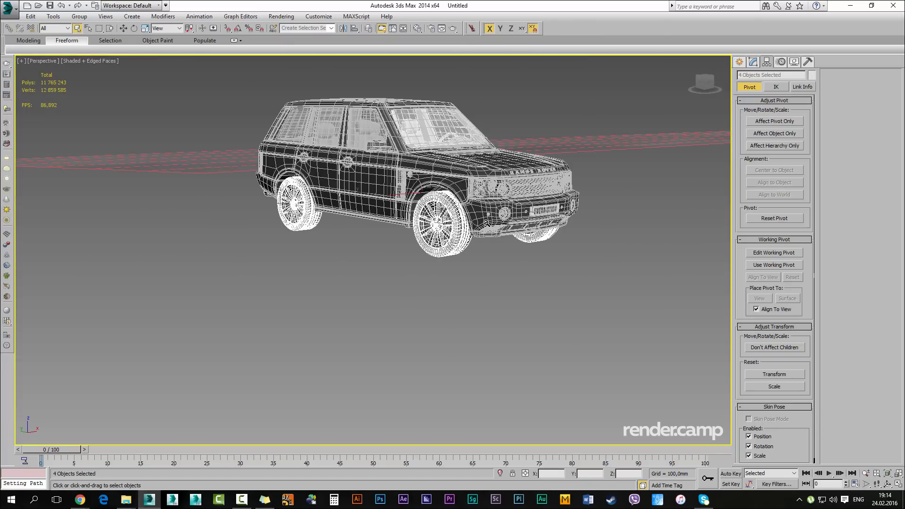
key("alt+q")
middle_click_drag(296, 204, 363, 250, "alt")
left_click(363, 250)
key("ctrl+a")
middle_click_drag(486, 222, 486, 223, "alt")
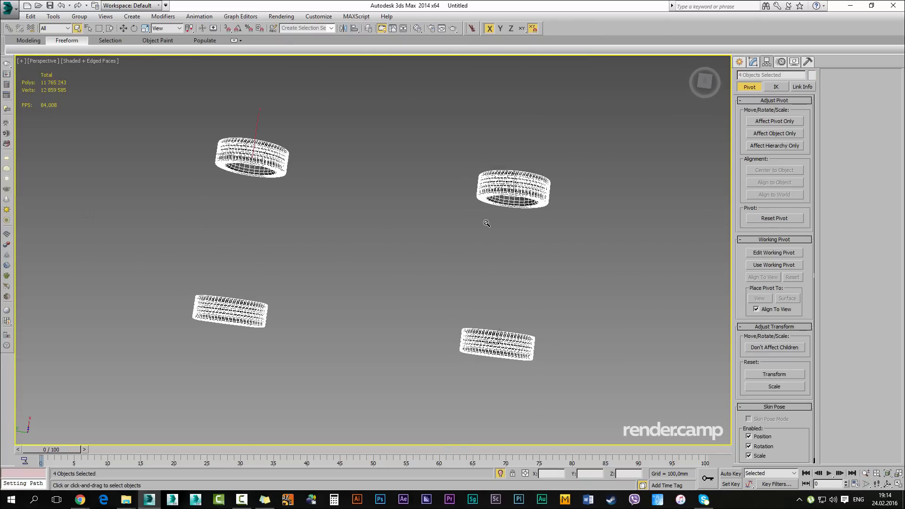
Center the pivots of all four wheels to their objects and set the transform center to Use Pivot Point Center
left_click(774, 121)
left_click(775, 170)
key("e")
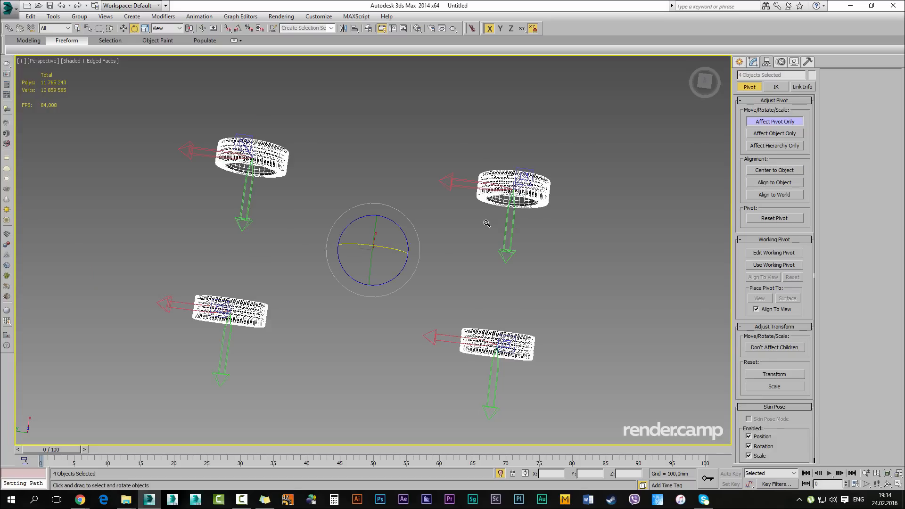
left_click_drag(189, 28, 189, 40)
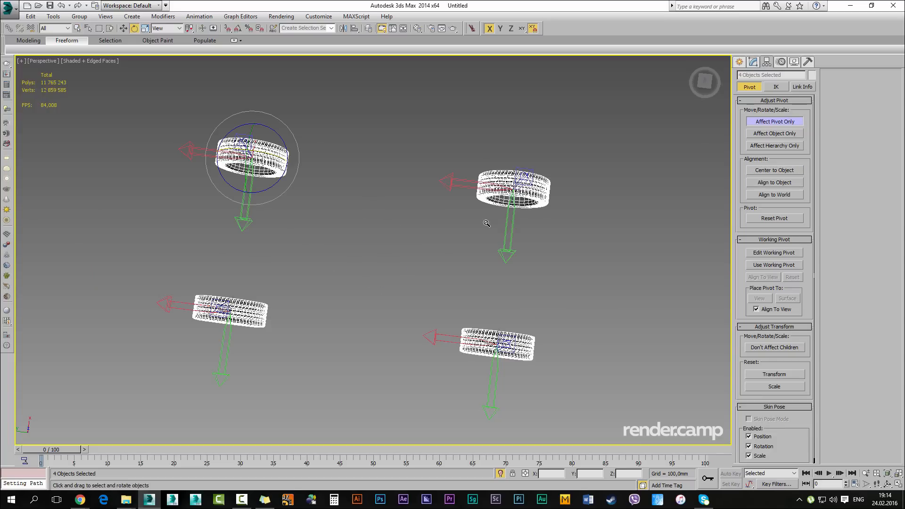
left_click(774, 121)
Test rotating the rear-right wheel about its pivot and undo the rotation
key("w")
left_click(230, 311)
key("e")
middle_click_drag(486, 223, 486, 164, "alt")
left_click_drag(221, 241, 202, 255)
key("ctrl+z")
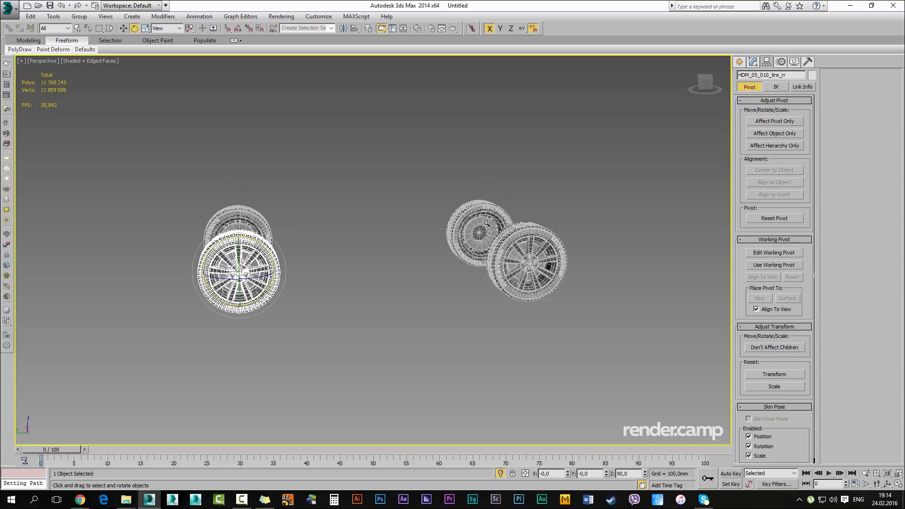
Test rotating the two front wheels and the rear-left wheel about their pivots, undoing each rotation
left_click(511, 232)
left_click_drag(512, 231, 496, 239)
key("ctrl+z")
left_click(501, 210)
left_click_drag(501, 207, 509, 216)
key("ctrl+z")
left_click(238, 220)
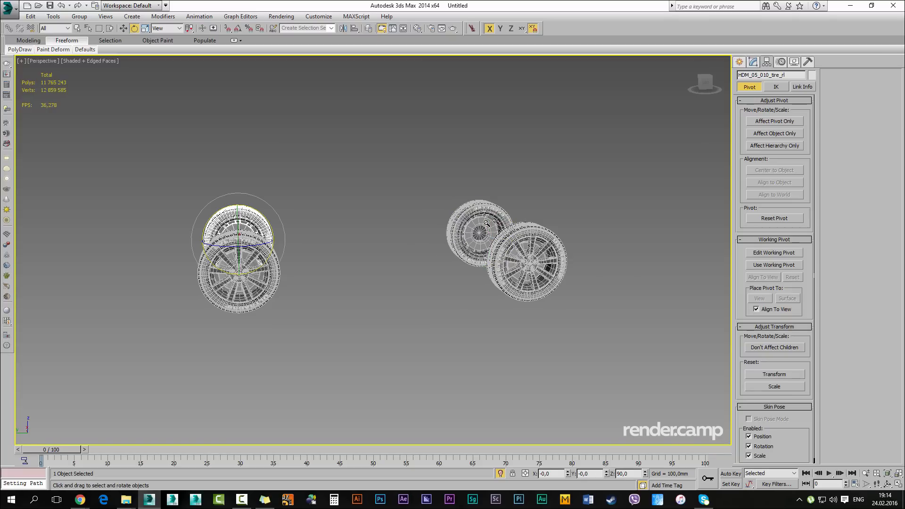
left_click_drag(255, 209, 271, 232)
key("ctrl+z")
key("q")
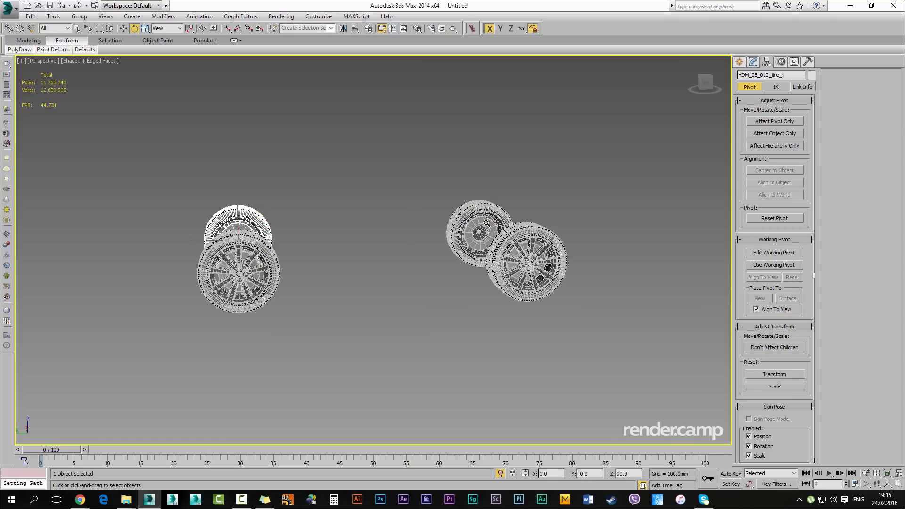
Select all four wheels, exit isolation and hide the wheels from the car
left_click_drag(623, 182, 19, 442)
mouse_move(377, 283)
middle_mouse_down("alt")
mouse_move(264, 320)
mouse_move(301, 287)
mouse_move(424, 302)
middle_mouse_up("alt")
key("alt+q")
middle_click_drag(486, 223, 592, 289)
scroll(486, 222, "down", 4)
mouse_move(486, 223)
middle_mouse_down("alt")
mouse_move(504, 155)
mouse_move(627, 177)
mouse_move(471, 245)
mouse_move(448, 266)
middle_mouse_up("alt")
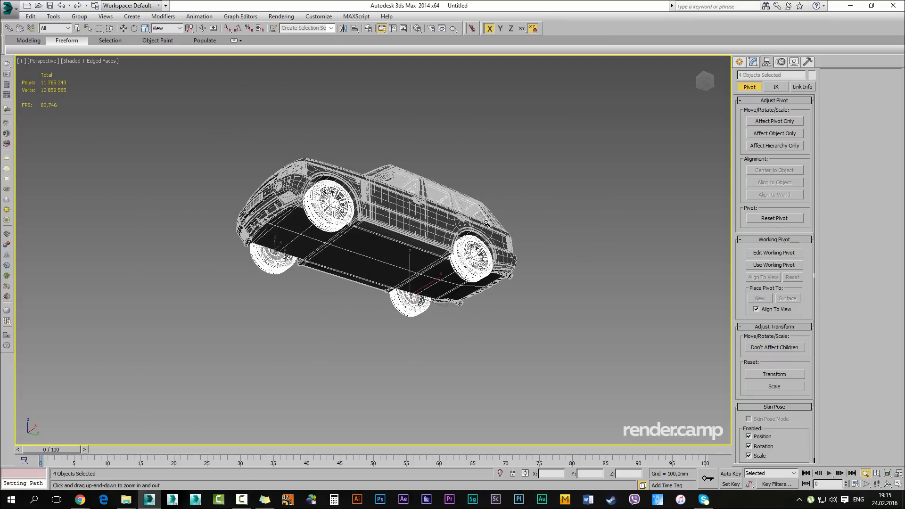
key("Delete")
Select all remaining visible objects and center their pivots to the objects with Affect Pivot Only
key("q")
key("ctrl+a")
mouse_move(485, 222)
middle_mouse_down("alt")
mouse_move(486, 190)
mouse_move(542, 212)
mouse_move(486, 223)
middle_mouse_up("alt")
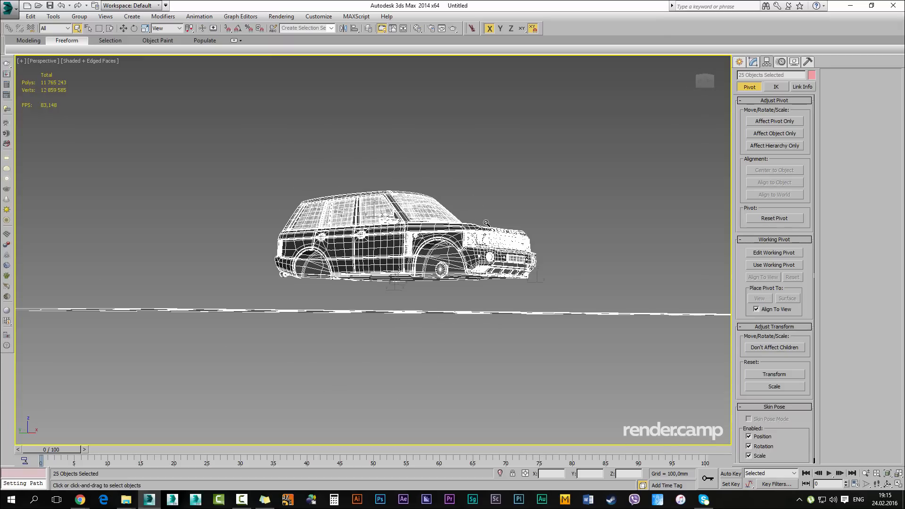
key("Insert")
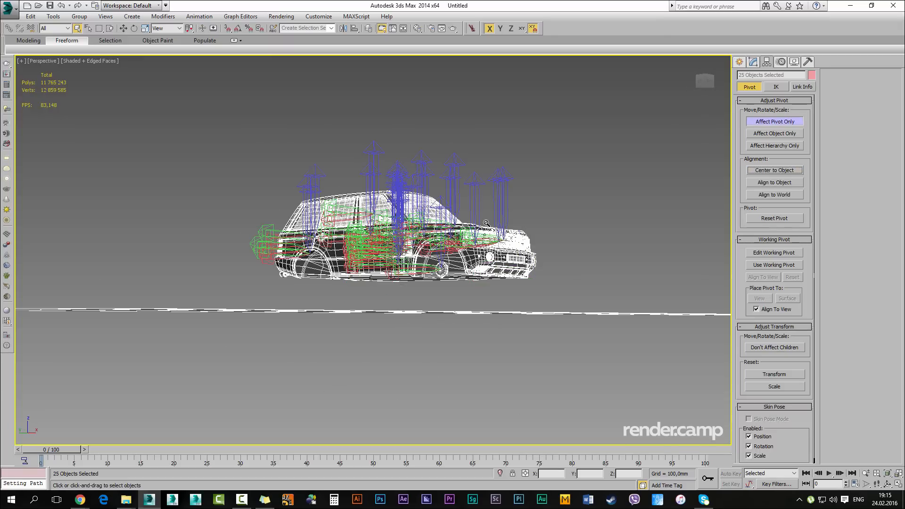
Select the leftover brake center in the front-right wheel arch
middle_click_drag(486, 223, 506, 247, "alt")
scroll(486, 223, "up", 5)
key("ctrl+z")
scroll(486, 223, "up", 3)
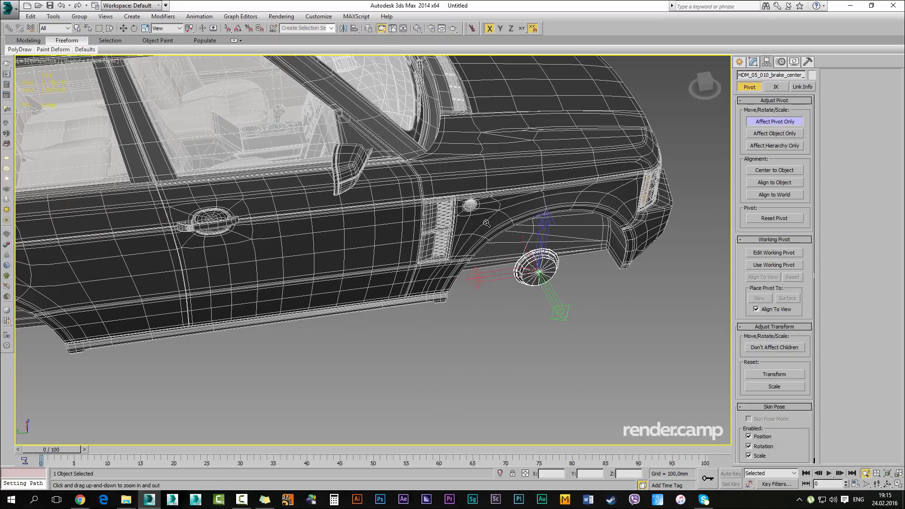
Unhide the front-right tire object in layer 0 (default) and add it to the brake center selection
key("l")
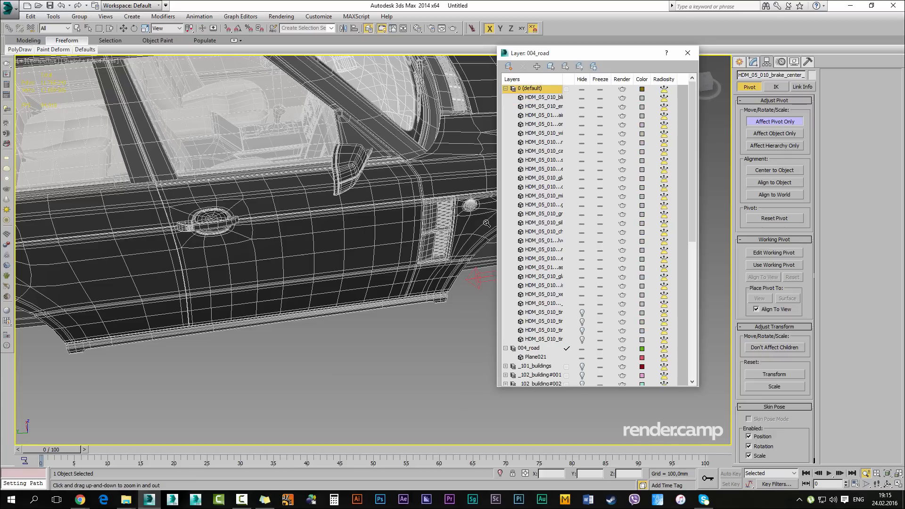
left_click(582, 340)
left_click(582, 339)
left_click(582, 330)
left_click_drag(580, 53, 679, 83)
left_click(706, 361)
left_click(705, 353)
left_click(705, 353)
left_click(706, 343)
right_click(486, 223)
left_click(495, 240, "ctrl")
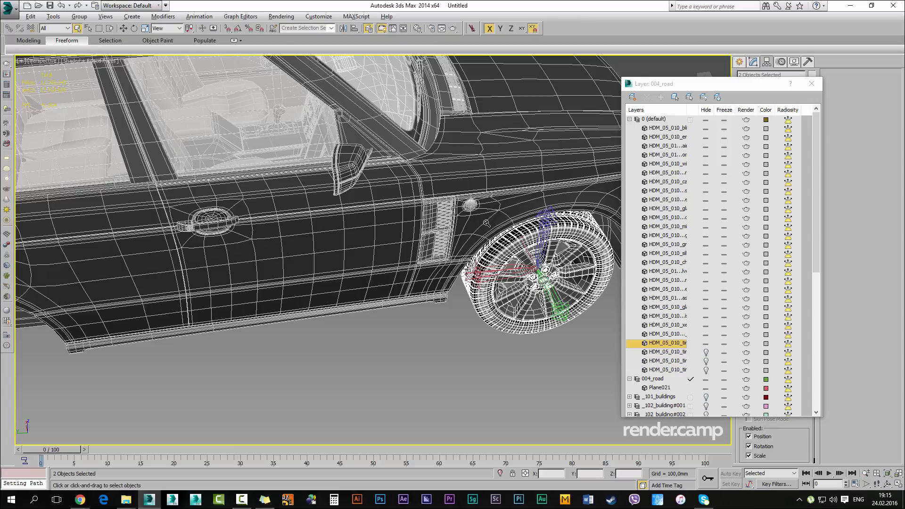
Isolate the front-right tire and its brake center, then attach HDM_05_010_brake_center_fr to the tire's Editable Poly
key("alt+q")
left_click(487, 223)
middle_click_drag(486, 223, 507, 219, "alt")
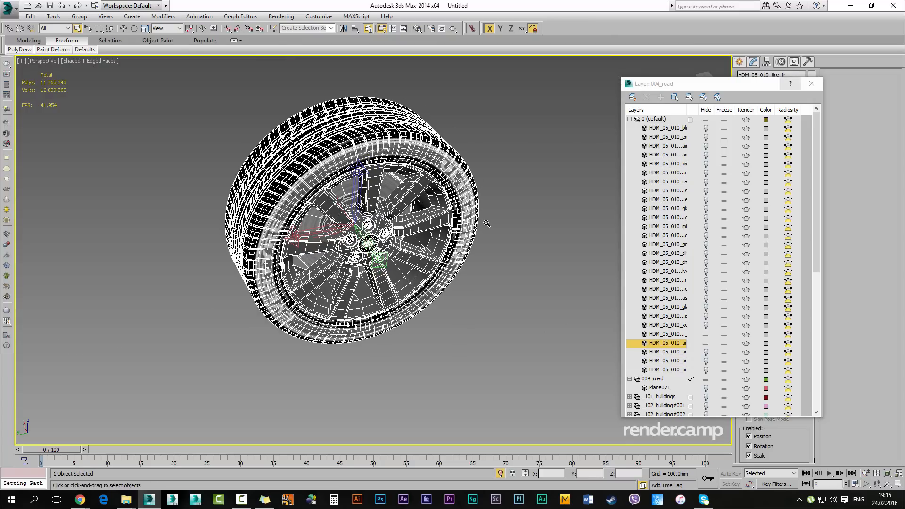
left_click(811, 84)
left_click(753, 62)
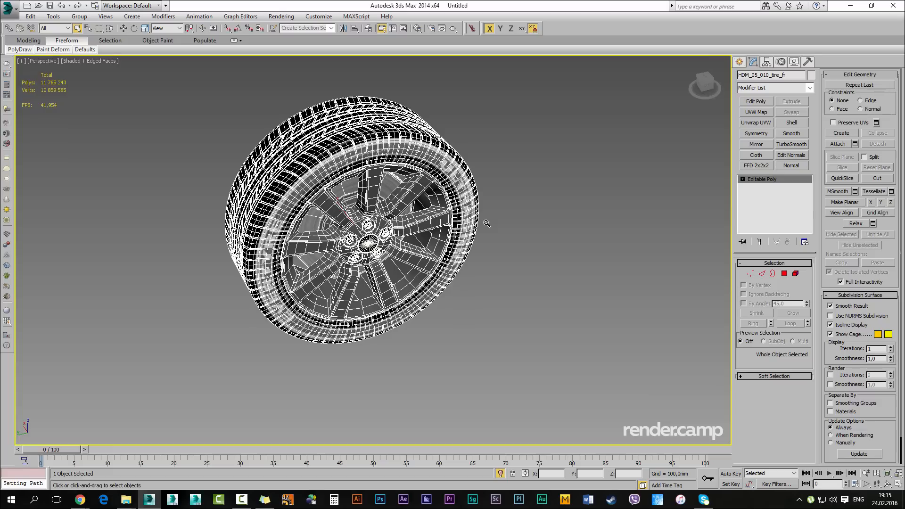
left_click(854, 144)
key("ctrl+a")
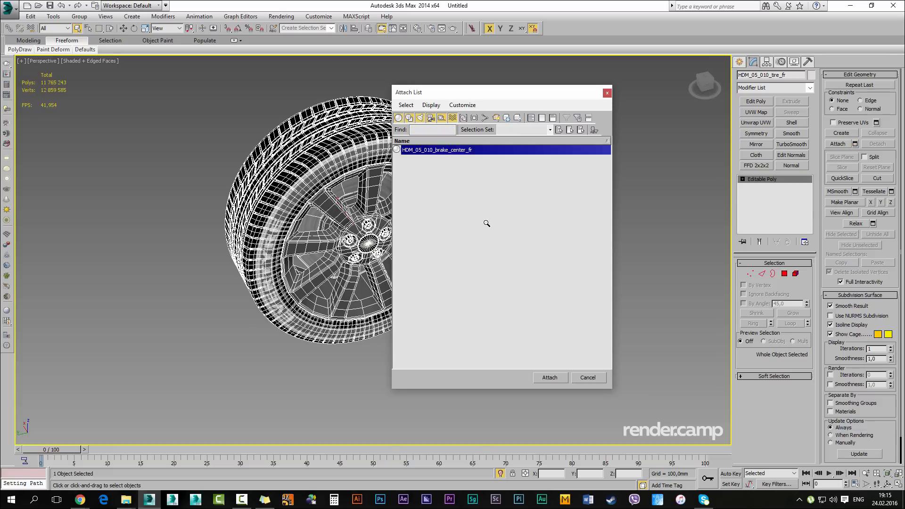
key("Return")
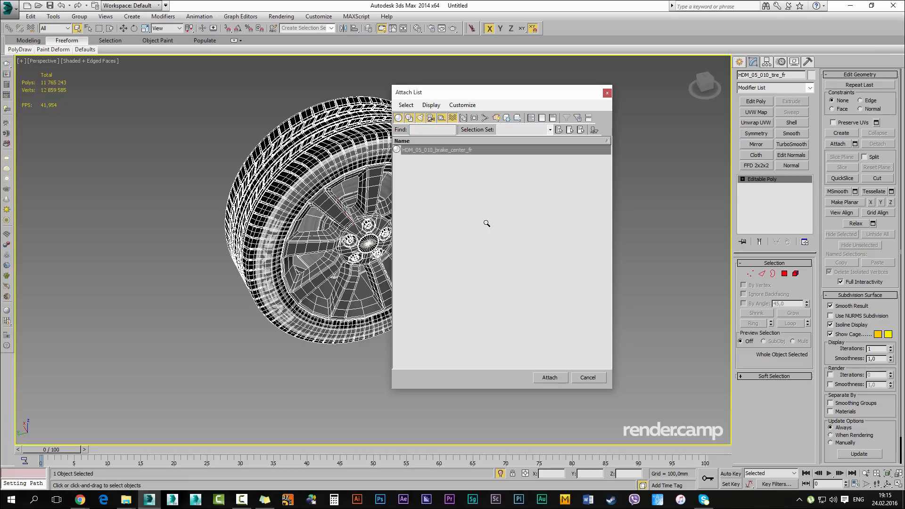
key("Return")
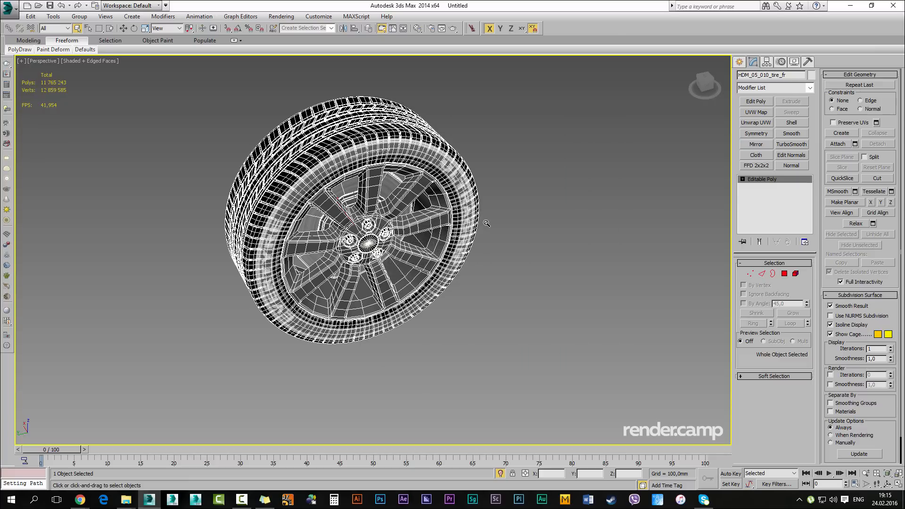
Exit isolation and hide the joined front-right wheel from the car
scroll(487, 223, "down", 10)
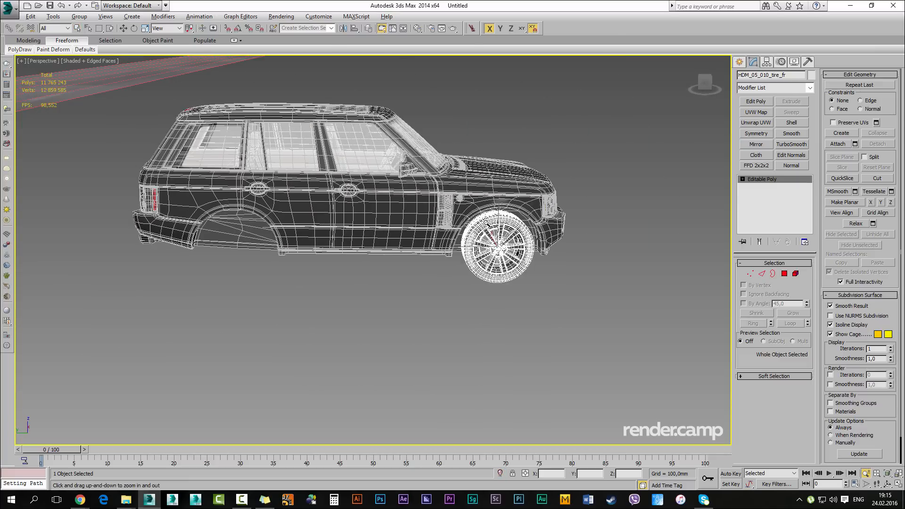
right_click(487, 224)
left_click(482, 202)
middle_click_drag(482, 201, 487, 223, "alt")
left_click(487, 223)
key("Delete")
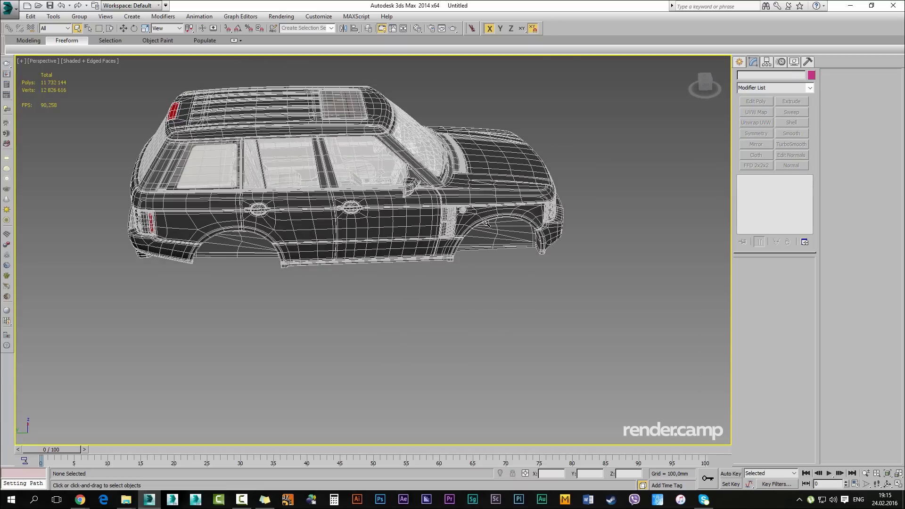
Select all the visible car body parts and combine them into one group
scroll(486, 222, "down", 3)
left_click_drag(237, 133, 736, 447)
key("ctrl+g")
left_click(459, 266)
mouse_move(486, 223)
middle_mouse_down("alt")
mouse_move(447, 203)
mouse_move(486, 223)
middle_mouse_up("alt")
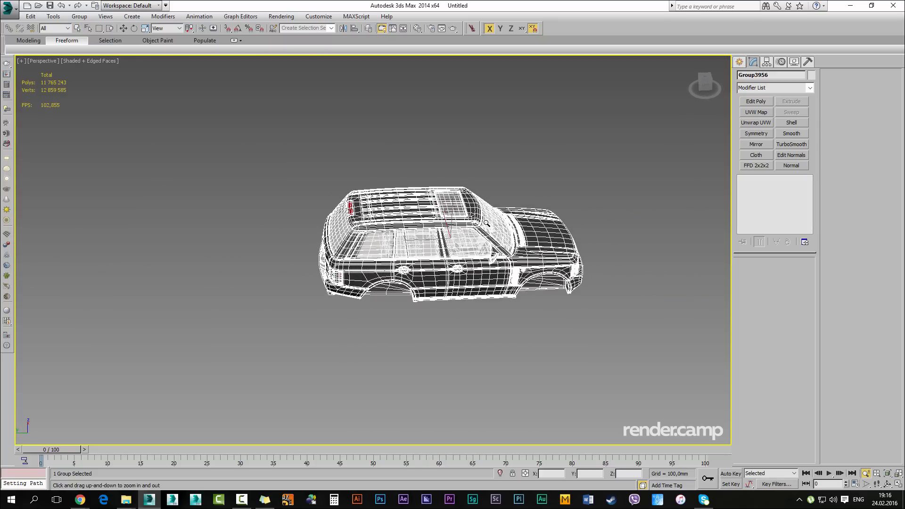
Clear the selection and unhide the four tire objects in layer 0 (default)
key("l")
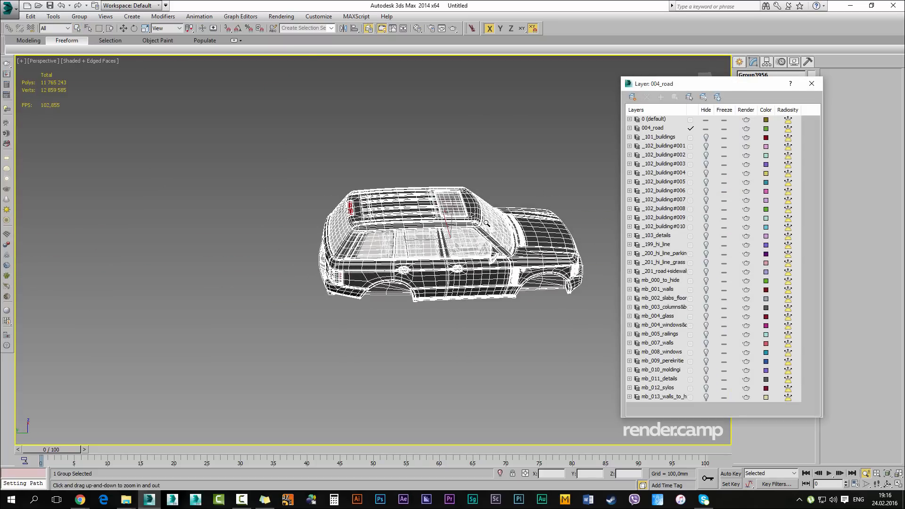
key("ctrl+d")
left_click(705, 128)
right_click(486, 223)
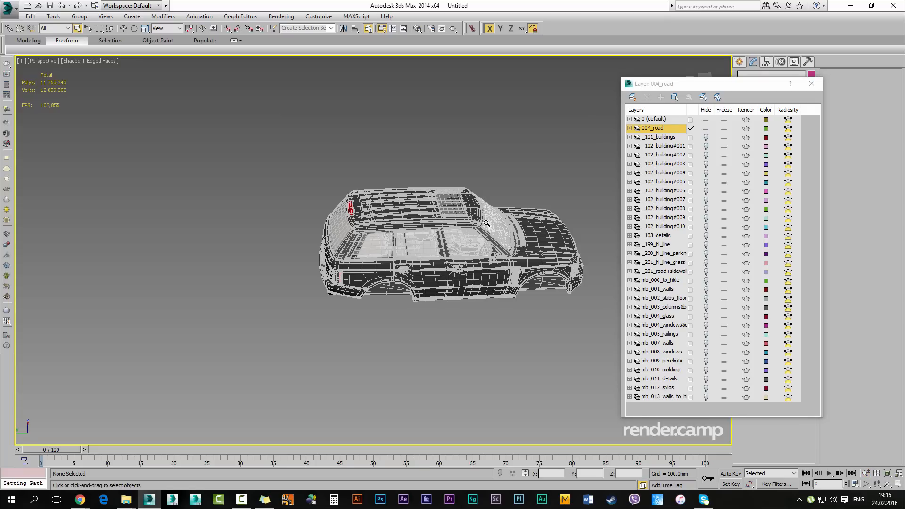
left_click(629, 120)
left_click(706, 334)
left_click(705, 343)
left_click(706, 352)
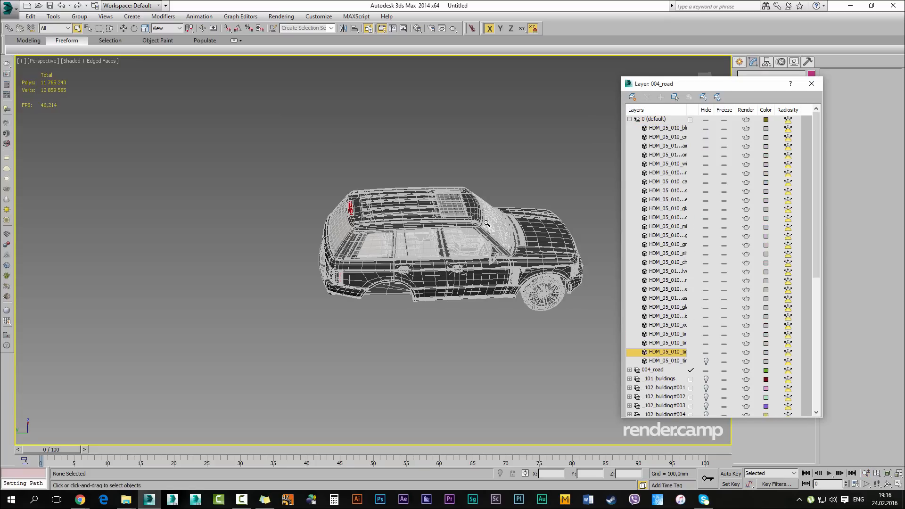
left_click(705, 361)
mouse_move(486, 223)
middle_mouse_down("alt")
mouse_move(386, 231)
mouse_move(410, 223)
middle_mouse_up("alt")
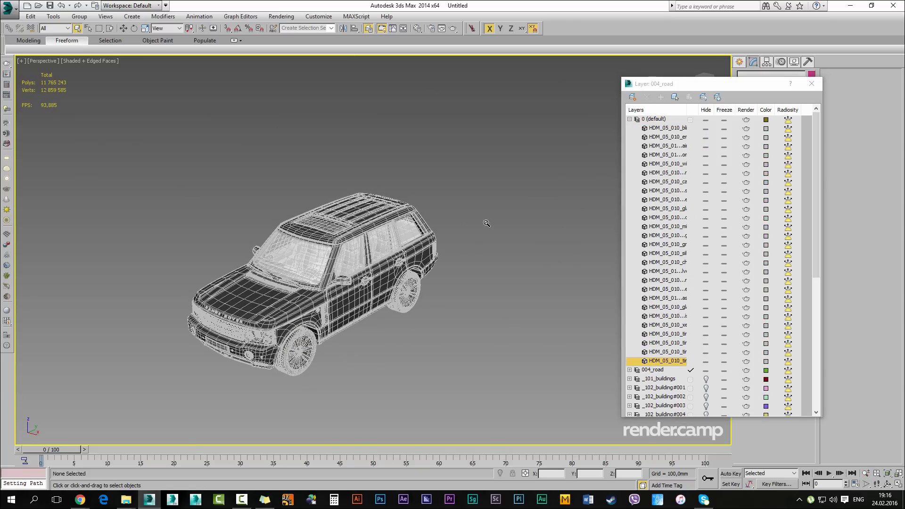
Inspect the contents of layer 004_road and switch the visibility of layer 0 (default) off and on to check the car's layer assignment
left_click(629, 119)
left_click(629, 128)
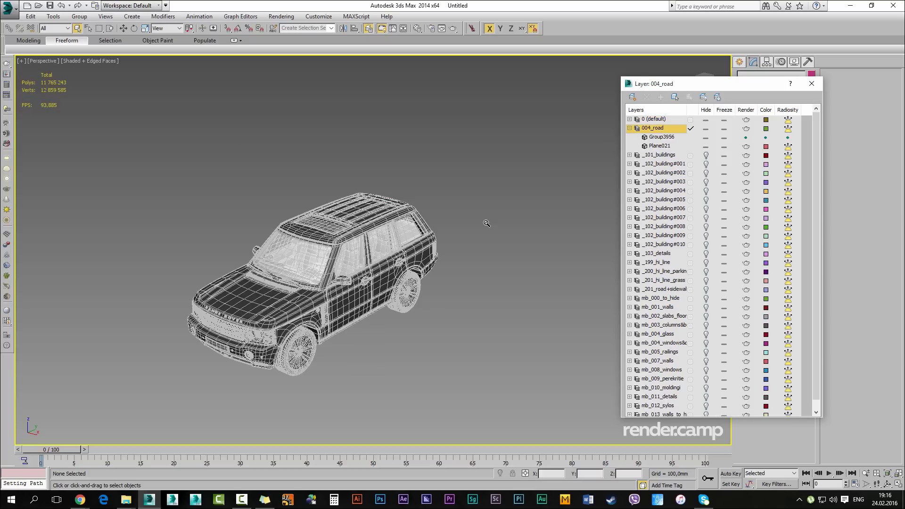
left_click(351, 292)
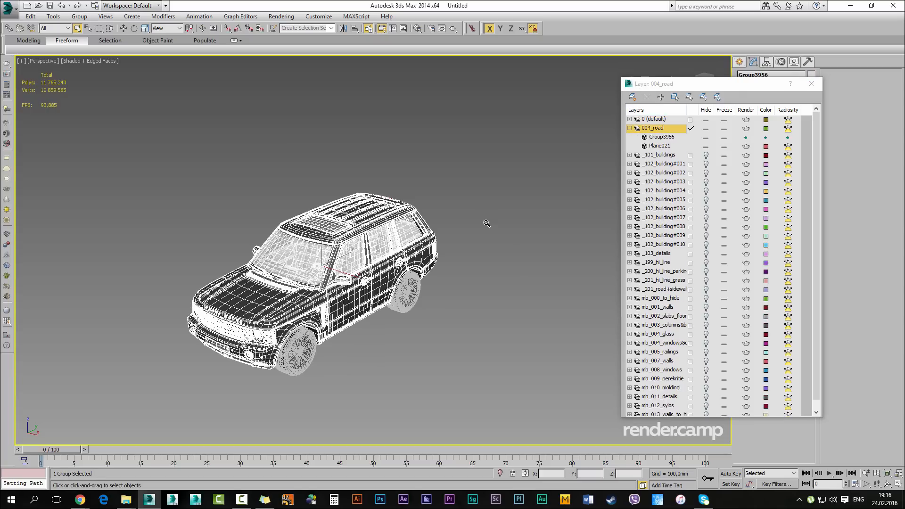
left_click(706, 120)
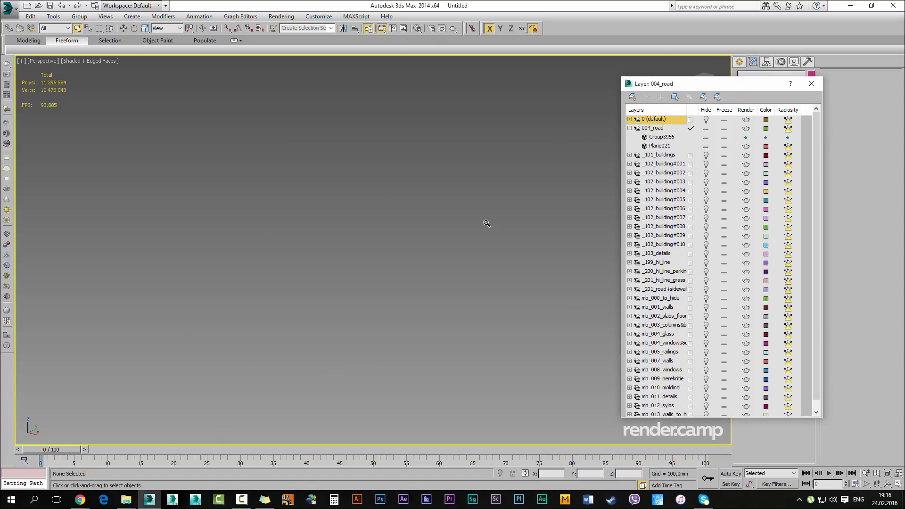
left_click(705, 119)
Select the whole car, remove the body group from the selection and isolate the four wheels
left_click(351, 293)
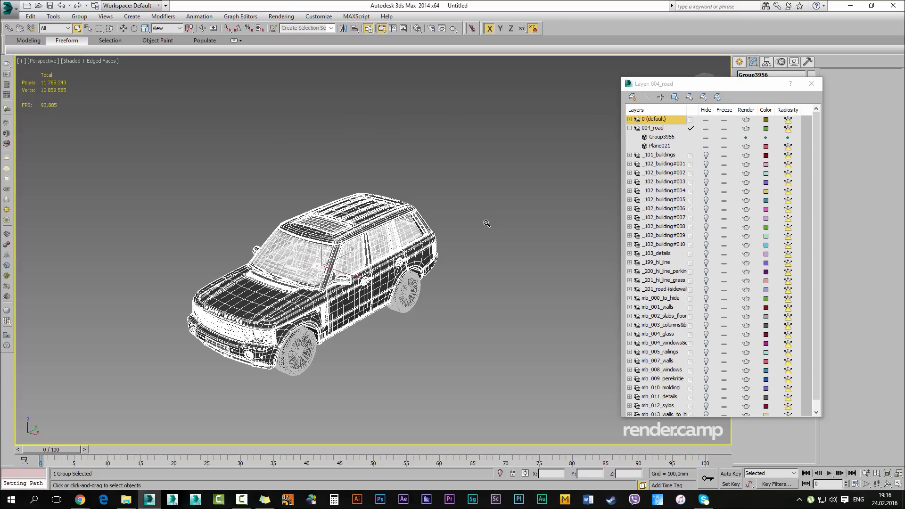
left_click_drag(486, 223, 226, 372)
middle_click_drag(486, 224, 603, 221, "alt")
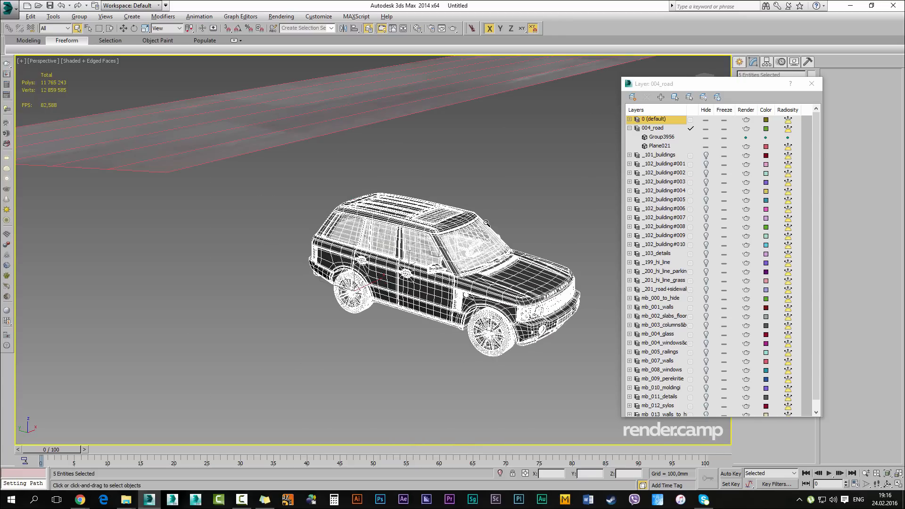
left_click(487, 223, "alt")
key("alt+q")
mouse_move(486, 224)
middle_mouse_down("alt")
mouse_move(547, 227)
mouse_move(521, 243)
mouse_move(475, 225)
middle_mouse_up("alt")
key("ctrl+d")
left_click(811, 84)
Create a MadCar Wheel helper beside the front-left wheel, about 444 mm in radius and 210 mm wide
left_click(739, 62)
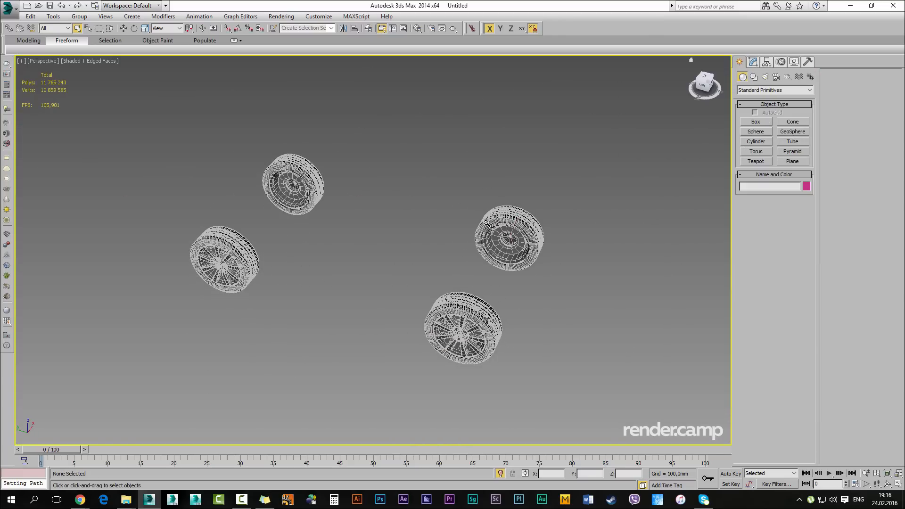
left_click(788, 77)
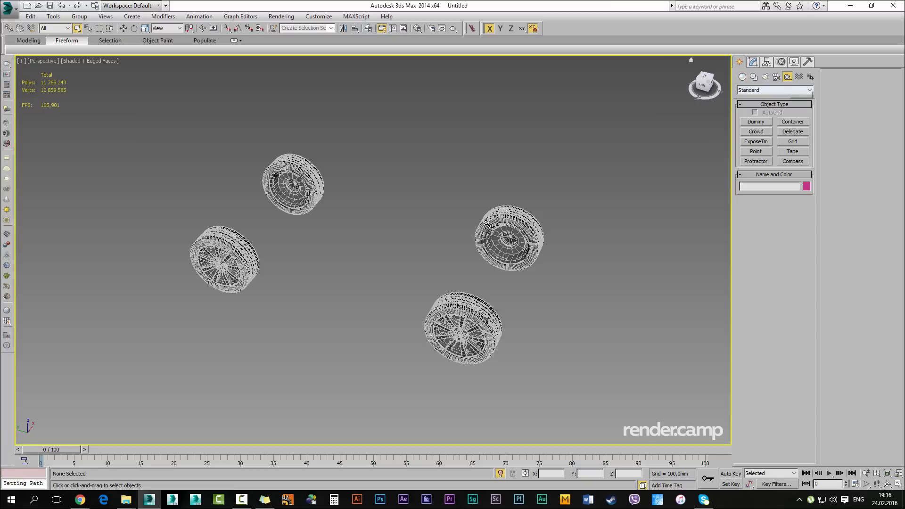
left_click(802, 90)
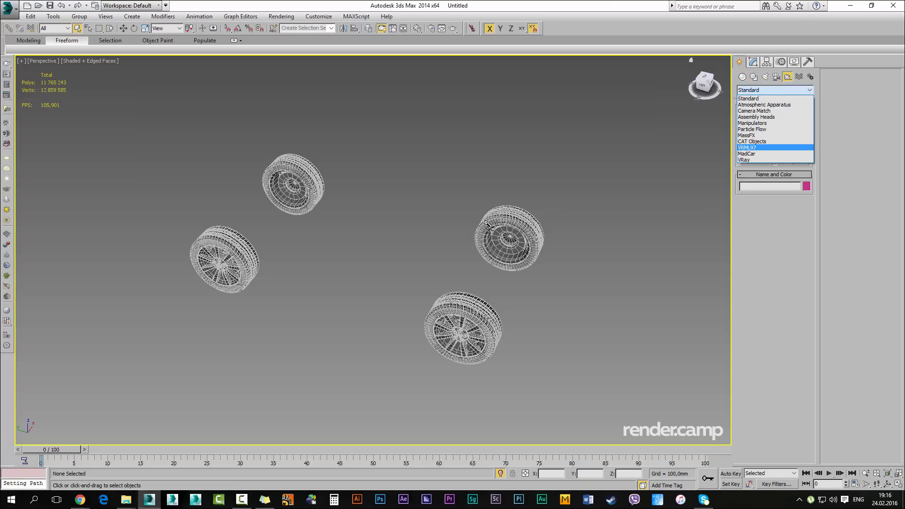
left_click(748, 131)
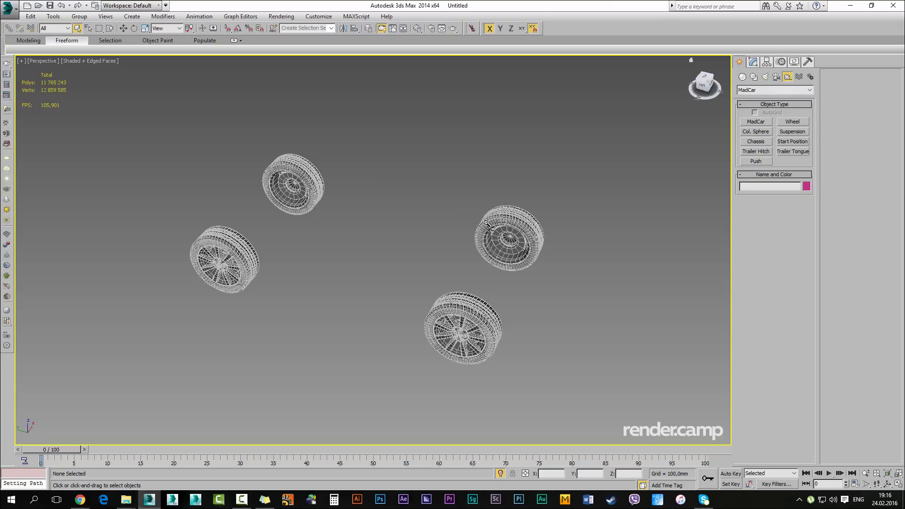
left_click(793, 122)
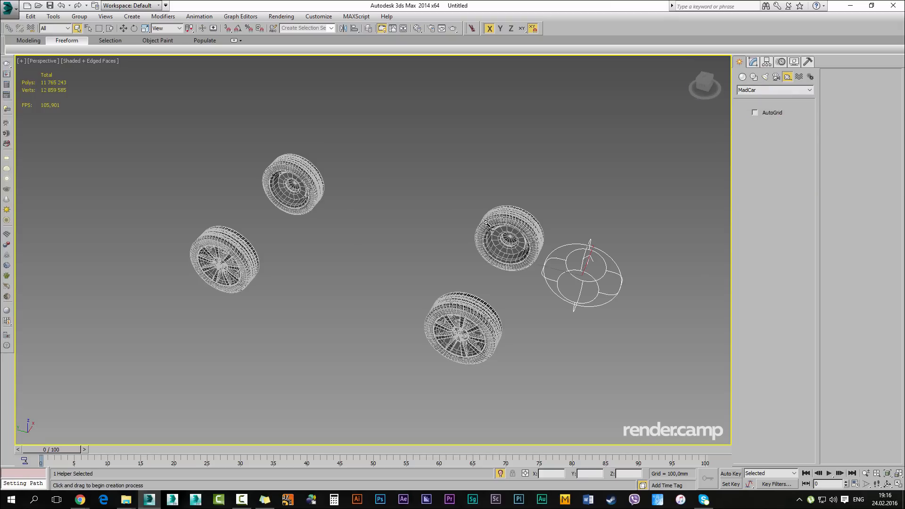
middle_click_drag(486, 223, 528, 254, "alt")
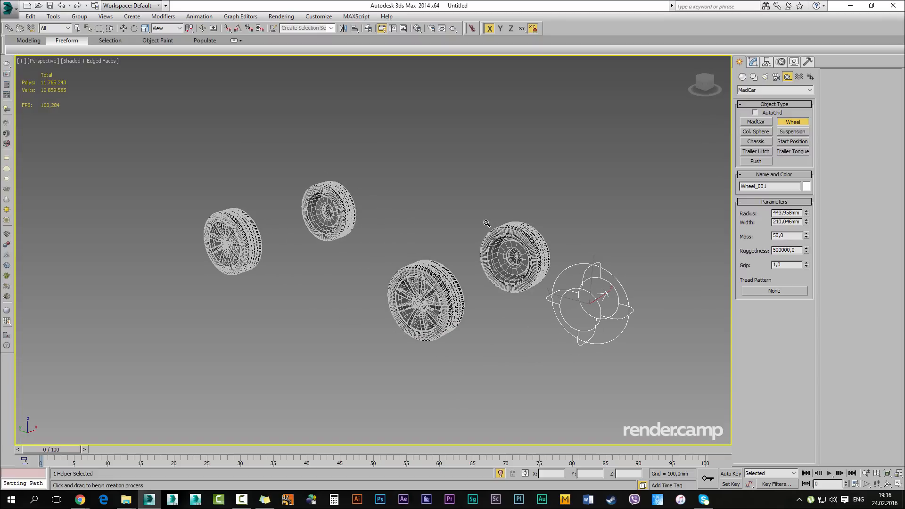
Align the Wheel helper to the front-left wheel on X, Y and Z, matching pivot point to pivot point
scroll(486, 222, "up", 5)
middle_click_drag(486, 223, 491, 233)
scroll(486, 223, "up", 1)
scroll(486, 223, "up", 1)
key("alt+a")
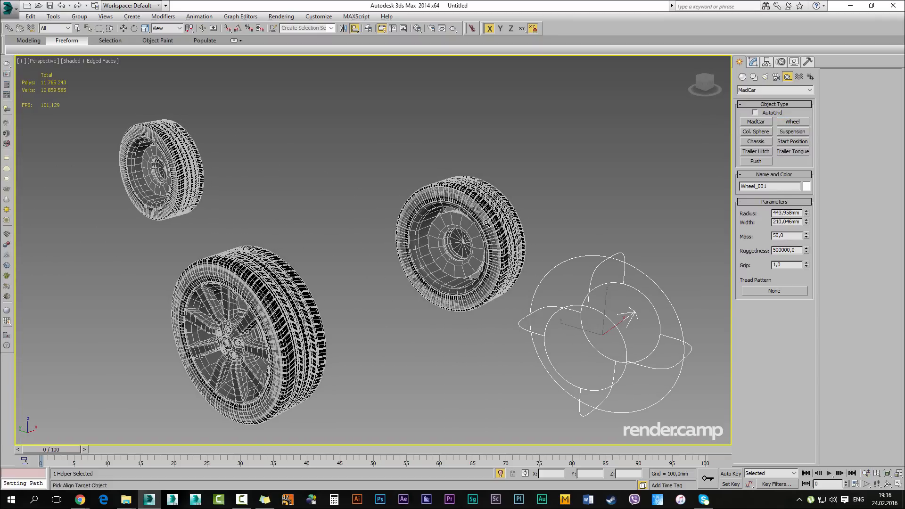
left_click(486, 222)
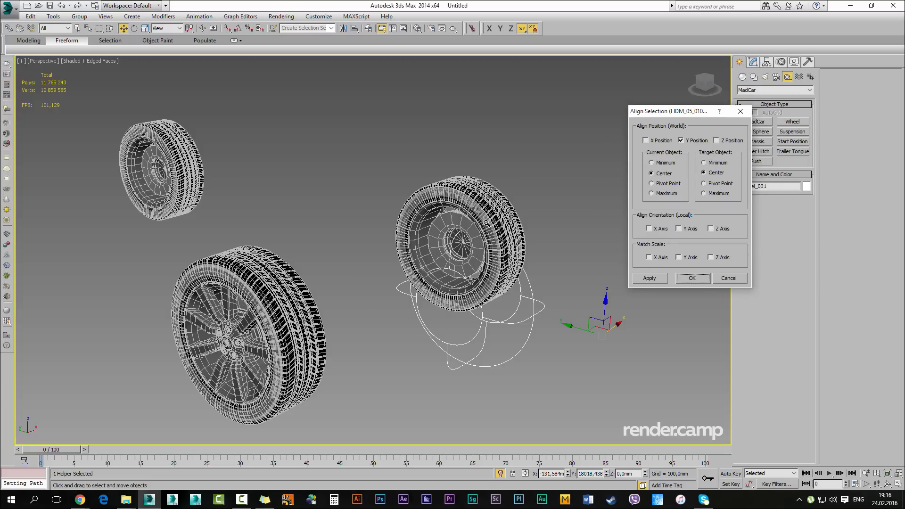
left_click(646, 140)
left_click(717, 140)
left_click(651, 184)
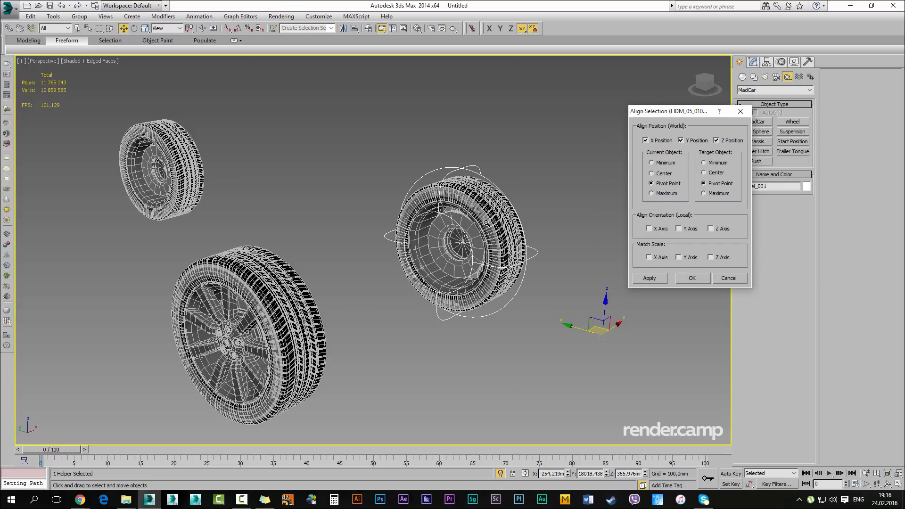
left_click(651, 173)
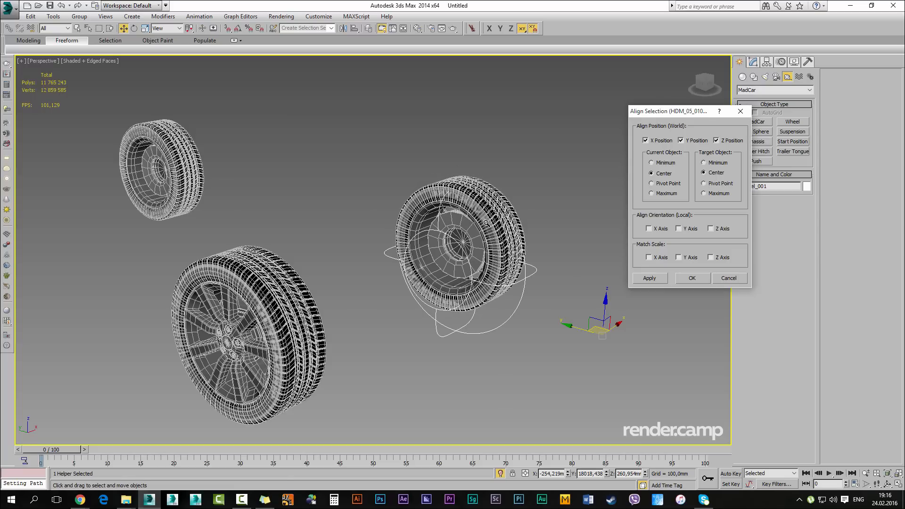
left_click(651, 183)
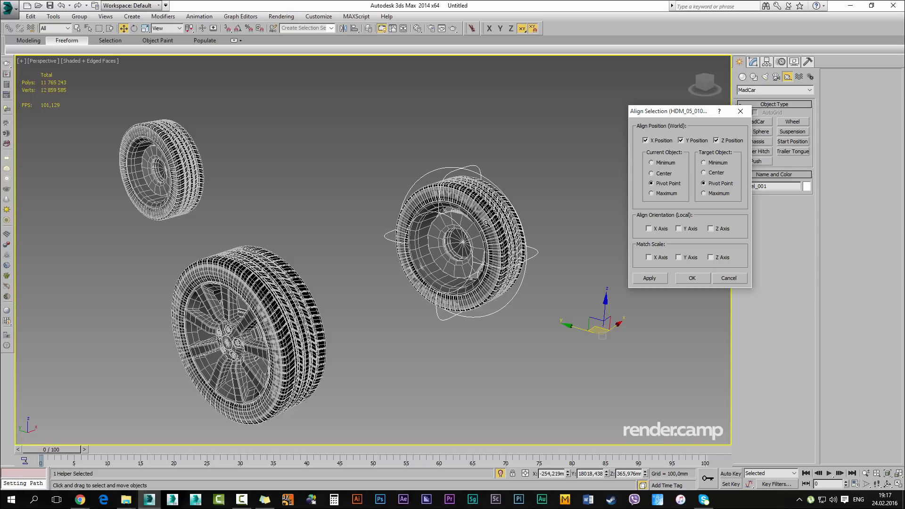
left_click(692, 278)
Fit the Wheel helper roughly to the tire by reducing its radius to 373,59 mm and its width to 137,931 mm
middle_click_drag(584, 226, 486, 223, "alt")
scroll(486, 223, "up", 3)
key("1")
left_click_drag(806, 274, 806, 281)
mouse_move(486, 222)
middle_mouse_down()
mouse_move(507, 237)
mouse_move(528, 226)
middle_mouse_up()
scroll(486, 222, "up", 3)
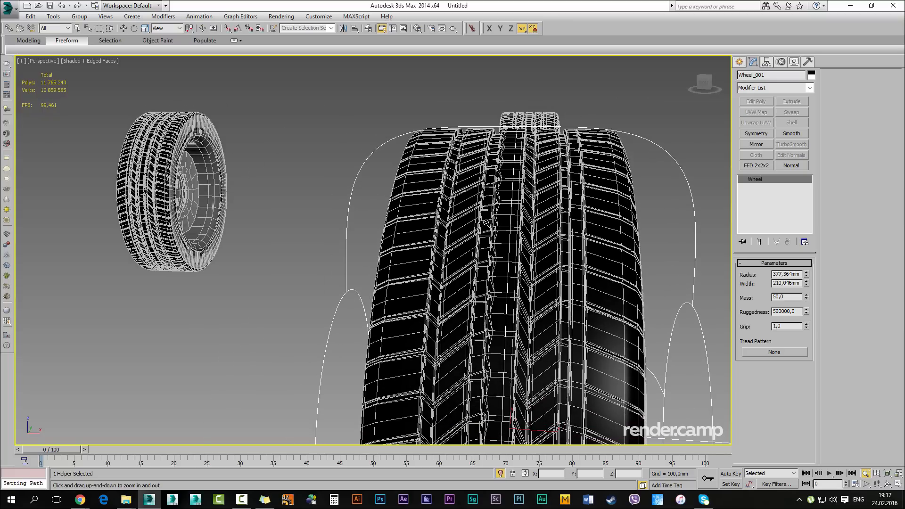
left_click_drag(807, 275, 807, 289)
mouse_move(486, 222)
middle_mouse_down("alt")
mouse_move(424, 210)
mouse_move(476, 218)
middle_mouse_up("alt")
Refine the Wheel helper's fit against the tire in the Front view, setting the radius to 373,516 mm and the width to 124,664 mm
key("alt+w")
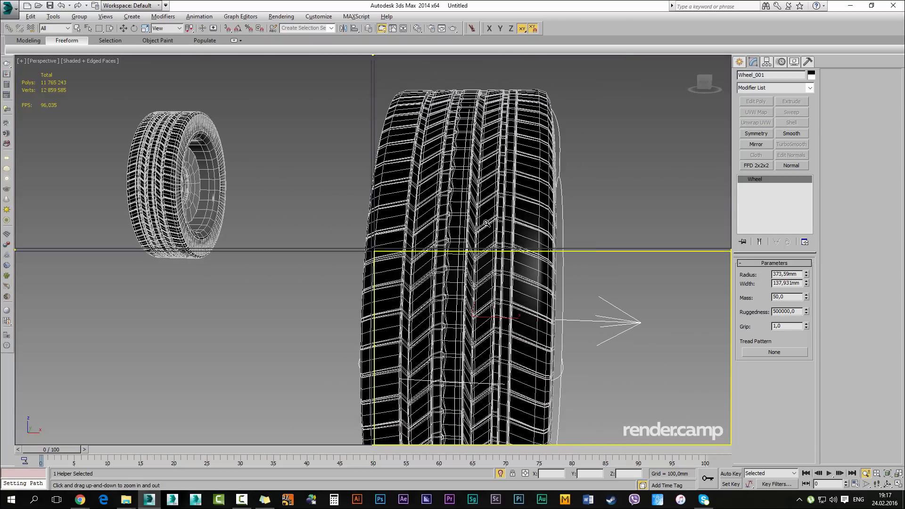
left_click(486, 223)
key("alt+w")
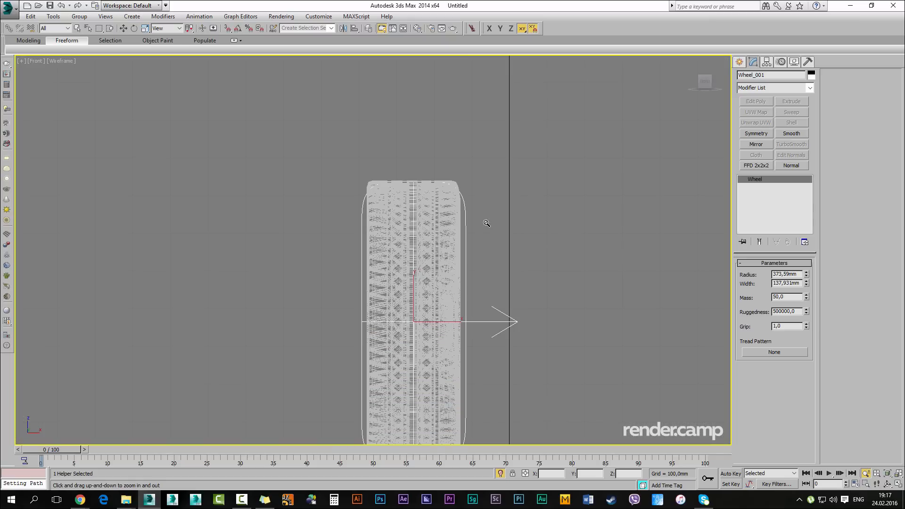
scroll(486, 223, "up", 3)
left_click(806, 272)
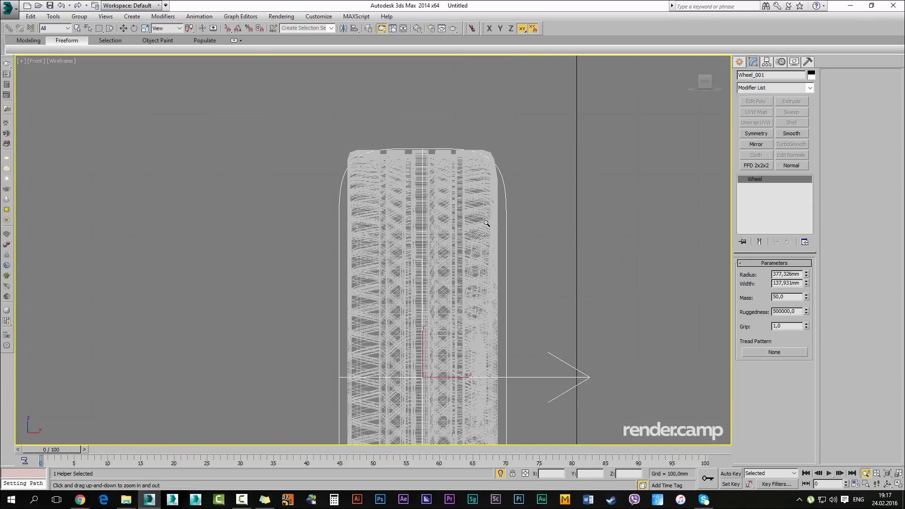
left_click_drag(807, 283, 806, 287)
left_click(807, 285)
left_click(807, 285)
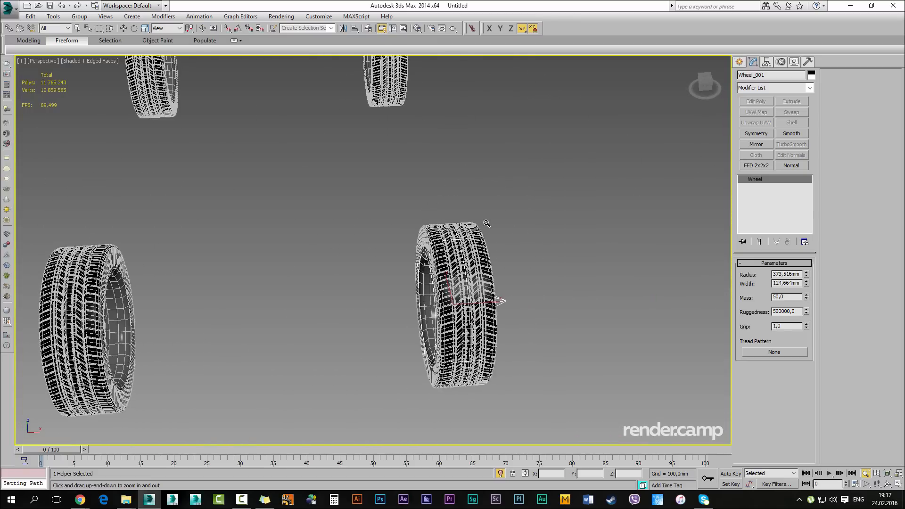
key("alt+w")
key("alt+w")
key("alt+w")
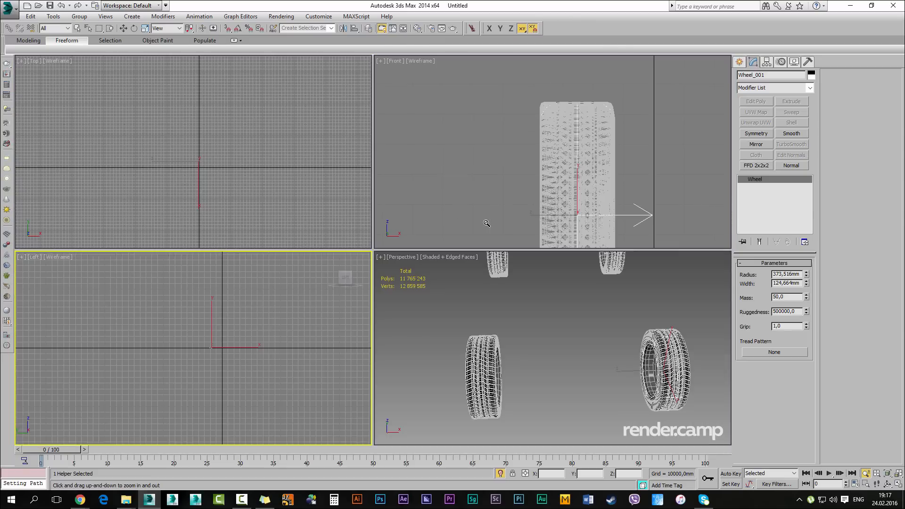
key("alt+w")
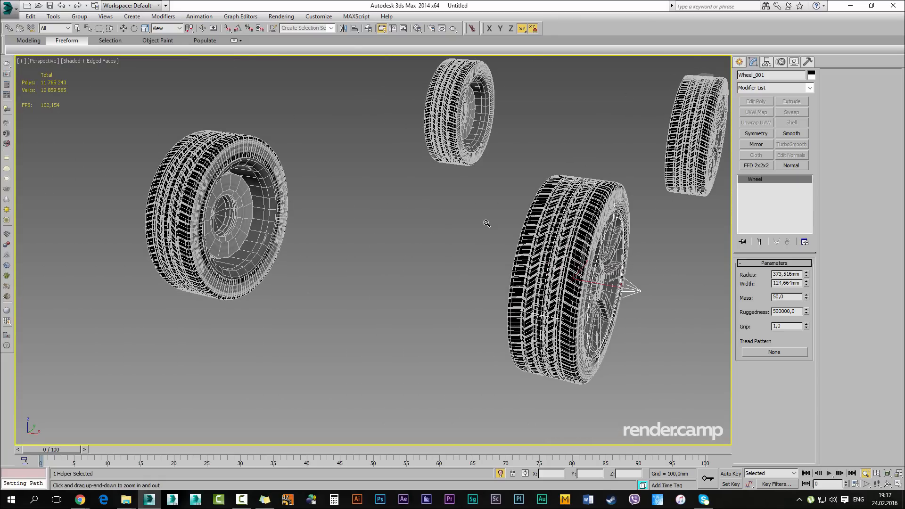
Clone the front-left Wheel helper as a single instance, moved across to the front-right wheel
scroll(486, 223, "down", 4)
left_click_drag(632, 289, 351, 234, "shift")
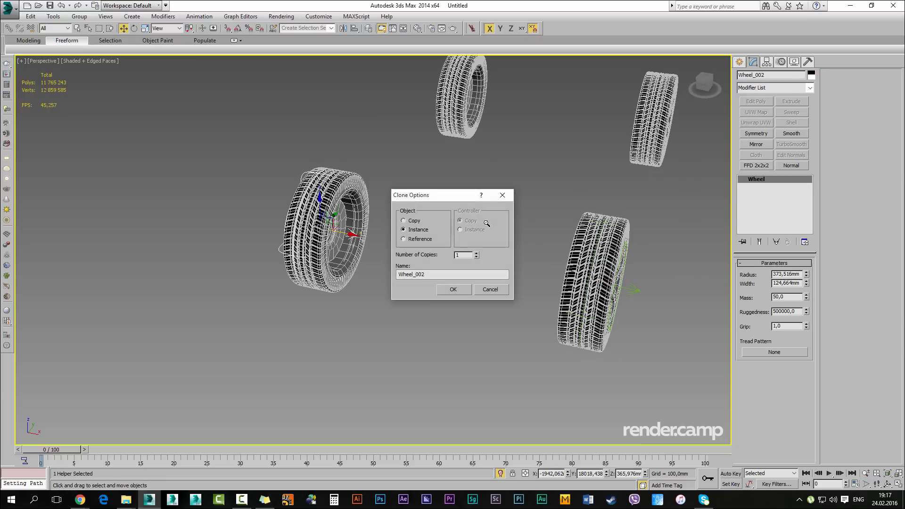
key("Return")
Rotate the cloned Wheel helper in the Top view so its arrow points outward from the front-right wheel
middle_click_drag(487, 223, 556, 219, "alt")
key("alt+w")
right_click(194, 349)
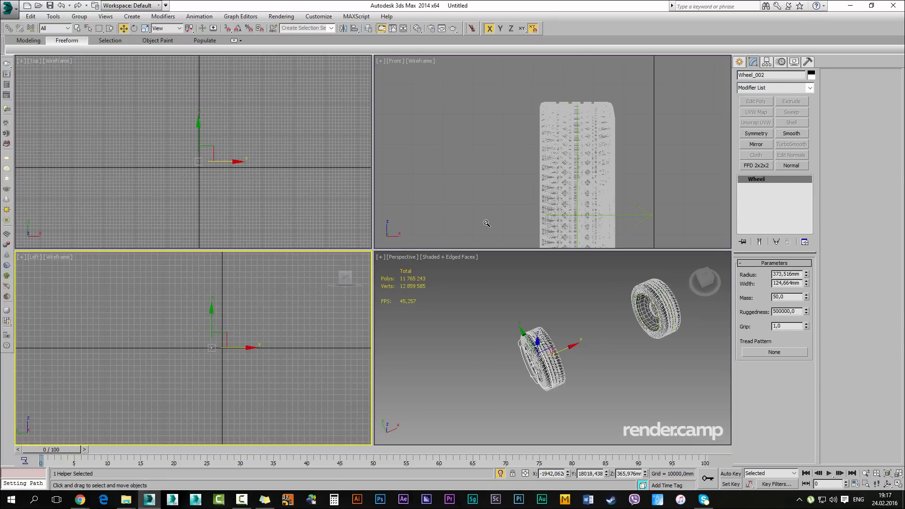
key("alt+w")
scroll(487, 223, "up", 8)
scroll(486, 223, "down", 7)
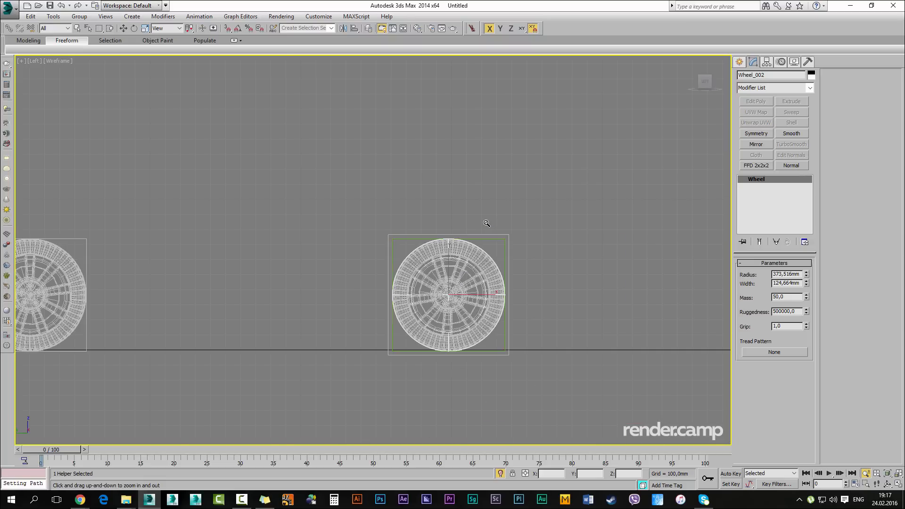
key("alt+w")
key("t")
right_click(283, 156)
key("f")
right_click(544, 154)
key("l")
key("z")
right_click(306, 302)
key("alt+w")
scroll(487, 223, "down", 10)
scroll(401, 177, "up", 8)
key("e")
left_click_drag(395, 186, 452, 252)
key("ctrl+z")
left_click_drag(395, 186, 466, 267)
Align the cloned Wheel helper to the front-right tire on X, Y and Z, matching pivot point to pivot point
scroll(487, 223, "up", 3)
key("w")
left_click_drag(416, 215, 416, 215)
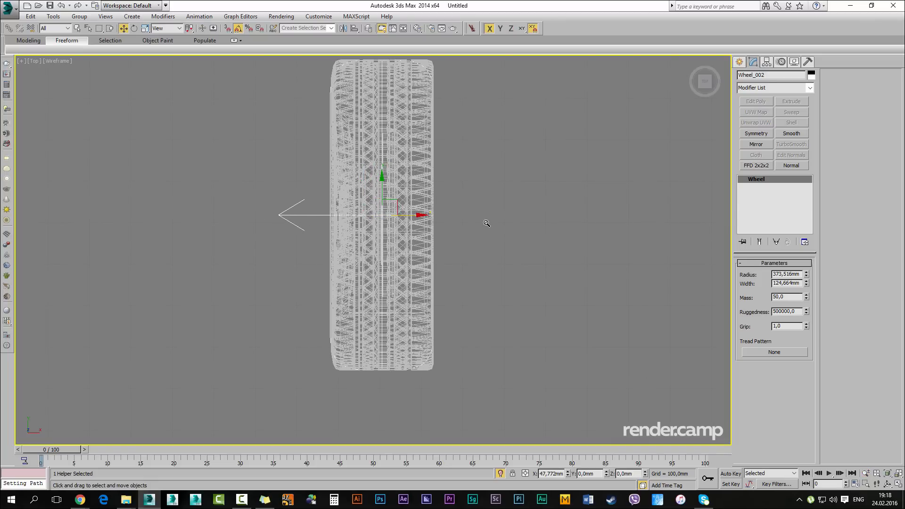
scroll(486, 223, "down", 8)
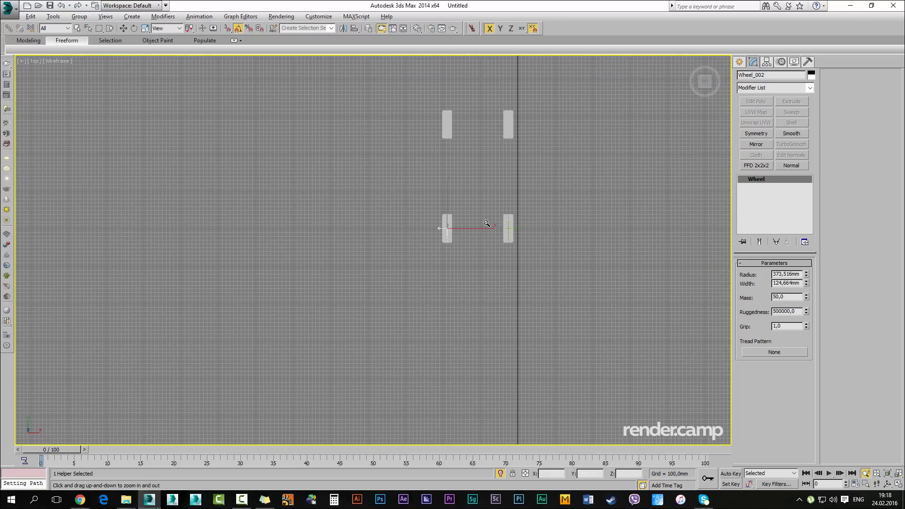
key("alt+w")
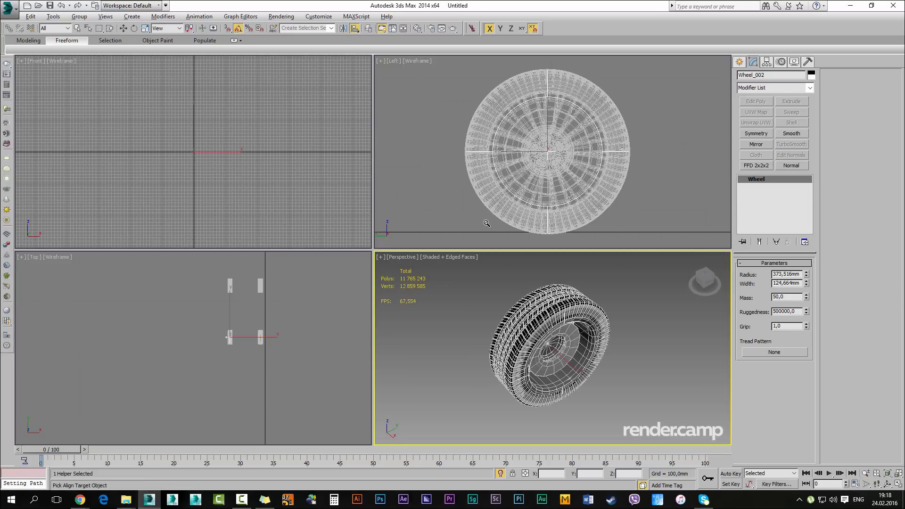
left_click(486, 224)
key("Return")
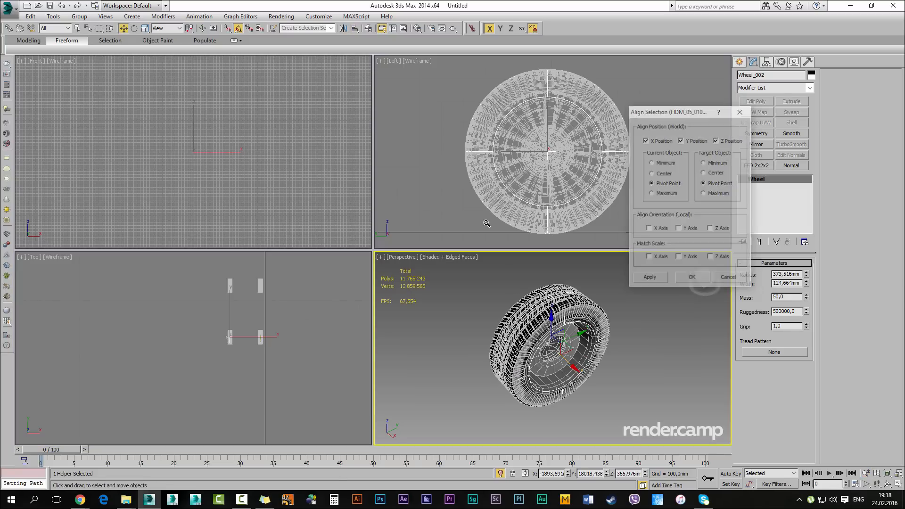
Select both front Wheel helpers and clone them as instances along the Y axis toward the rear wheels
key("alt+w")
scroll(487, 223, "down", 8)
mouse_move(486, 224)
middle_mouse_down("alt")
mouse_move(511, 229)
mouse_move(391, 222)
middle_mouse_up("alt")
scroll(487, 223, "up", 4)
left_click(565, 252, "ctrl")
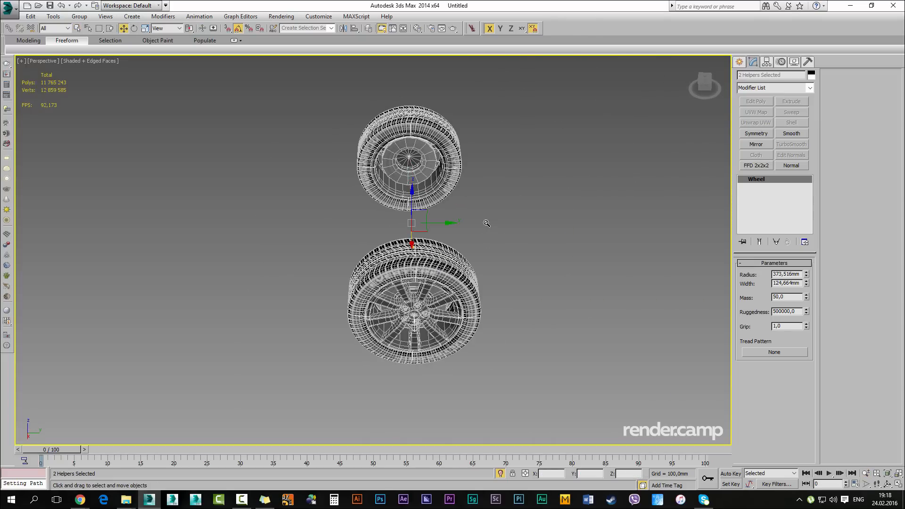
left_click_drag(439, 223, 780, 223, "shift")
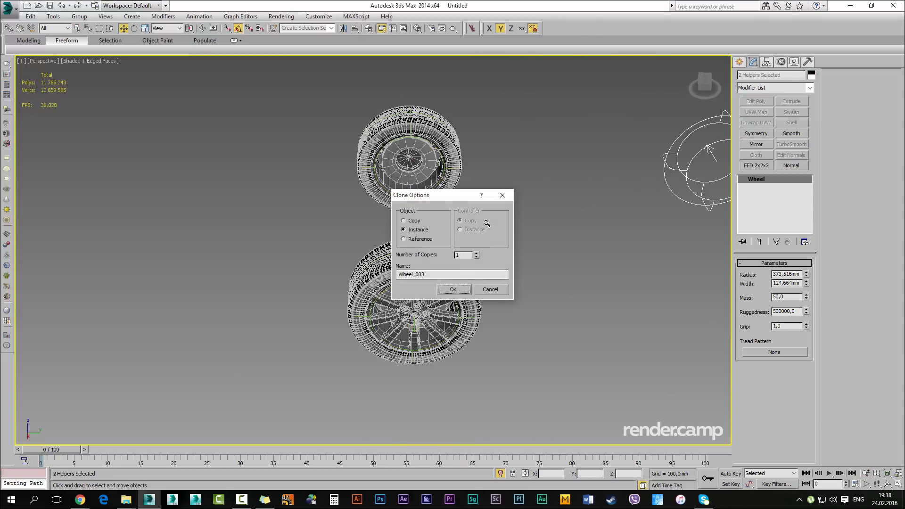
key("Return")
Align the two cloned helpers to a rear tire on Y and Z only, matching pivot point to pivot point
key("z")
key("alt+a")
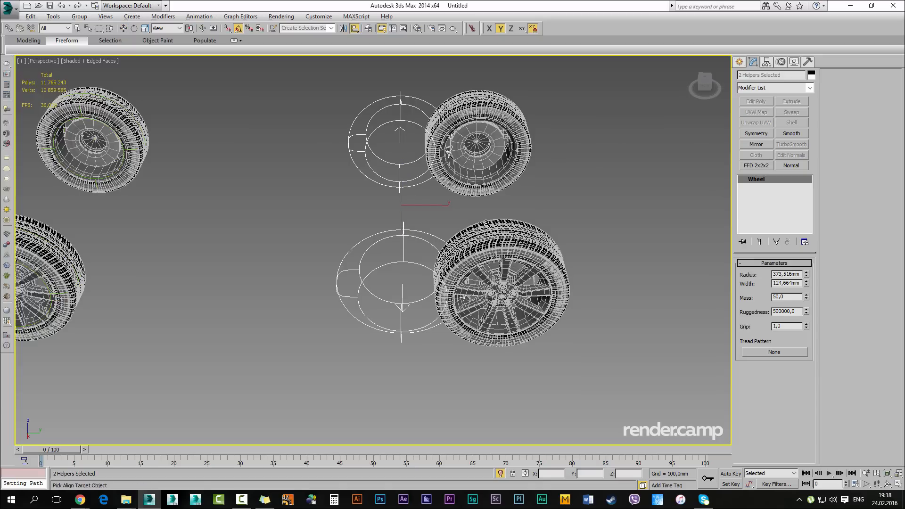
left_click(486, 222)
key("x")
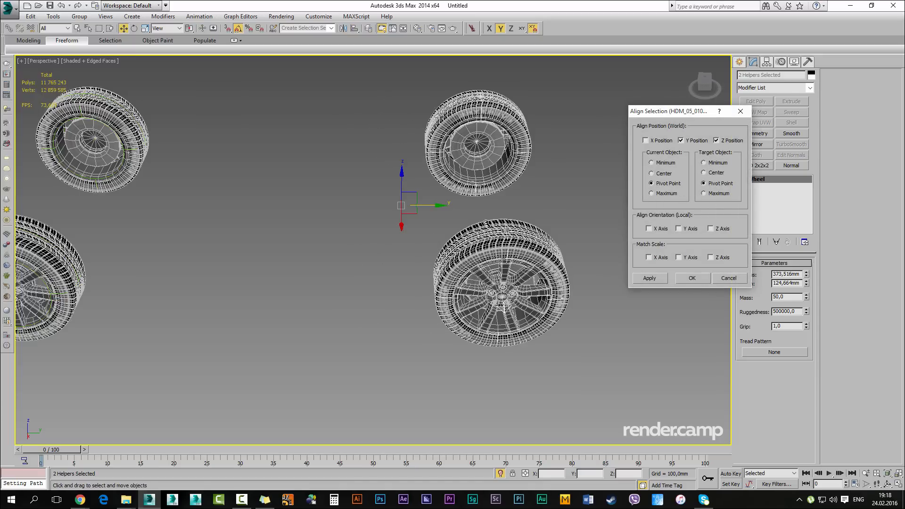
left_click_drag(669, 111, 639, 91)
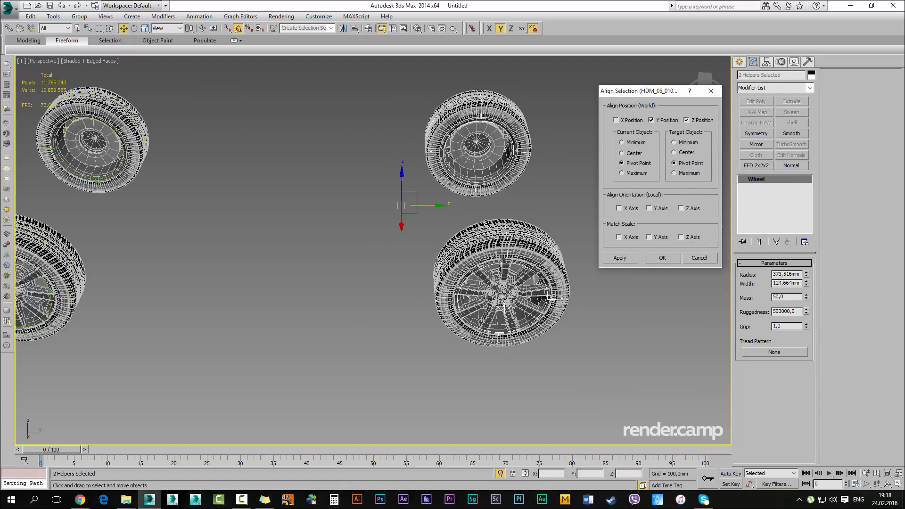
left_click(662, 257)
Clear the selection and display the wheels and helpers in the Perspective view shaded without edged faces
middle_click_drag(486, 222, 547, 230, "alt")
scroll(487, 223, "down", 5)
scroll(486, 222, "up", 5)
key("ctrl+d")
key("F4")
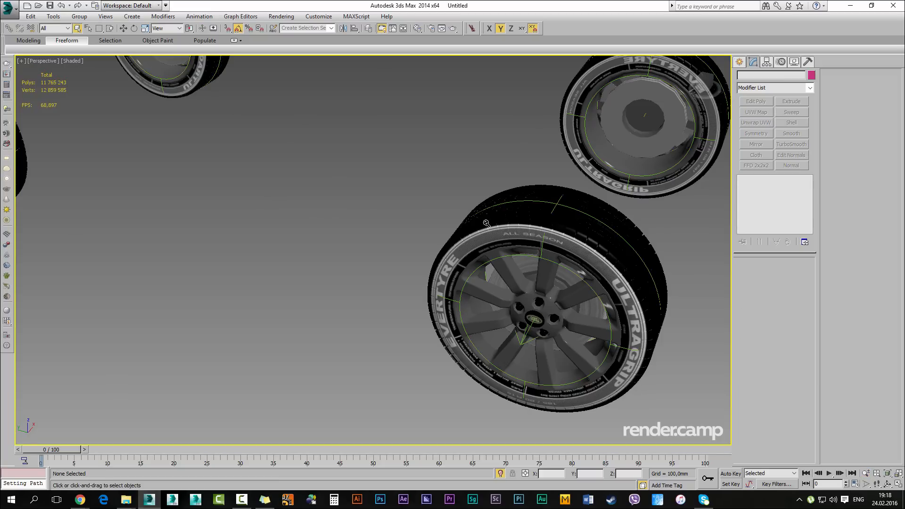
scroll(485, 222, "down", 5)
scroll(486, 223, "up", 4)
Select the front-right tire and turn off Display Selected with Edged Faces in the viewport configuration
left_click(486, 222)
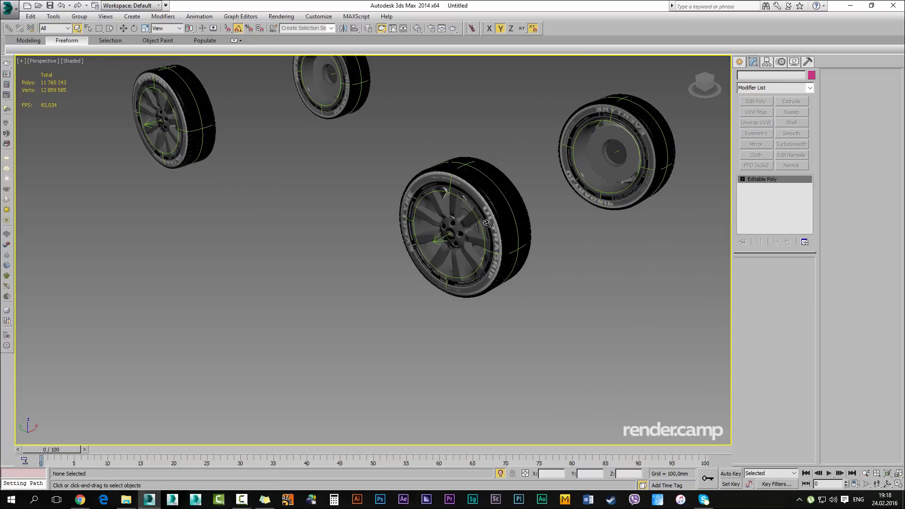
key("F4")
scroll(486, 222, "up", 4)
key("ctrl+d")
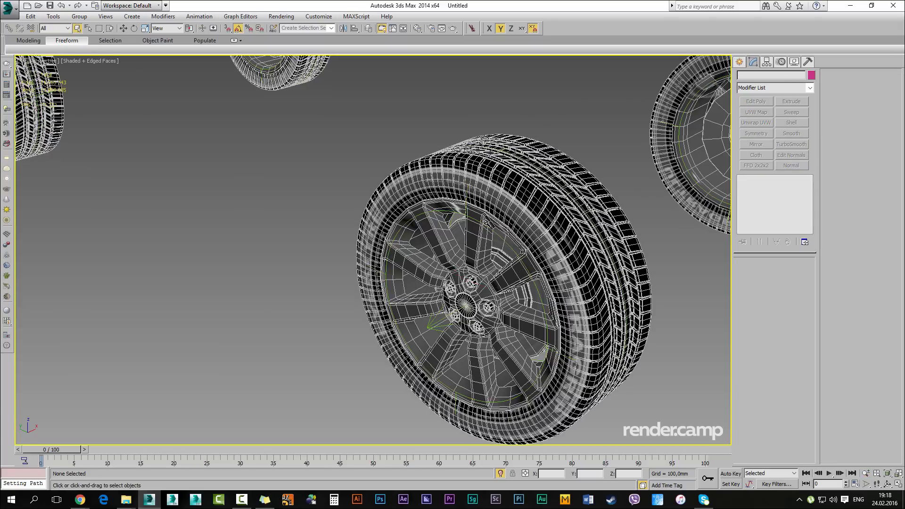
key("F4")
left_click(486, 222)
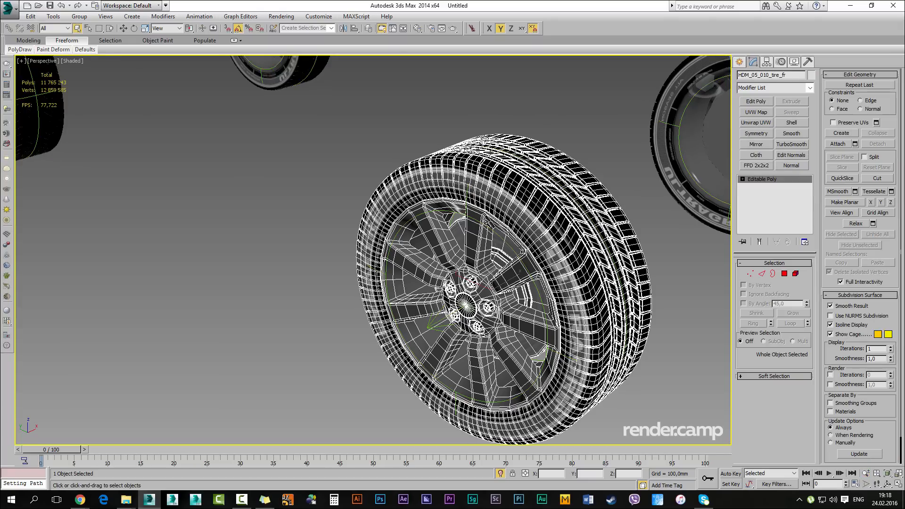
scroll(486, 223, "down", 5)
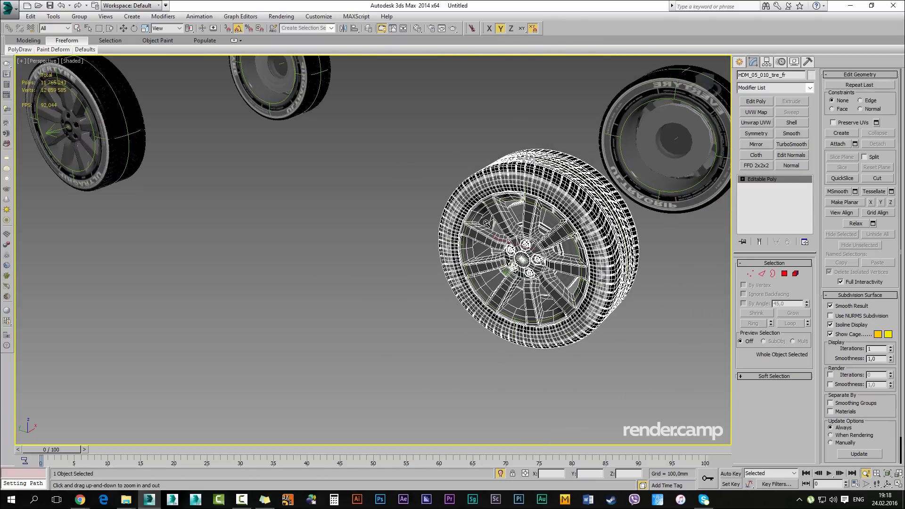
key("F4")
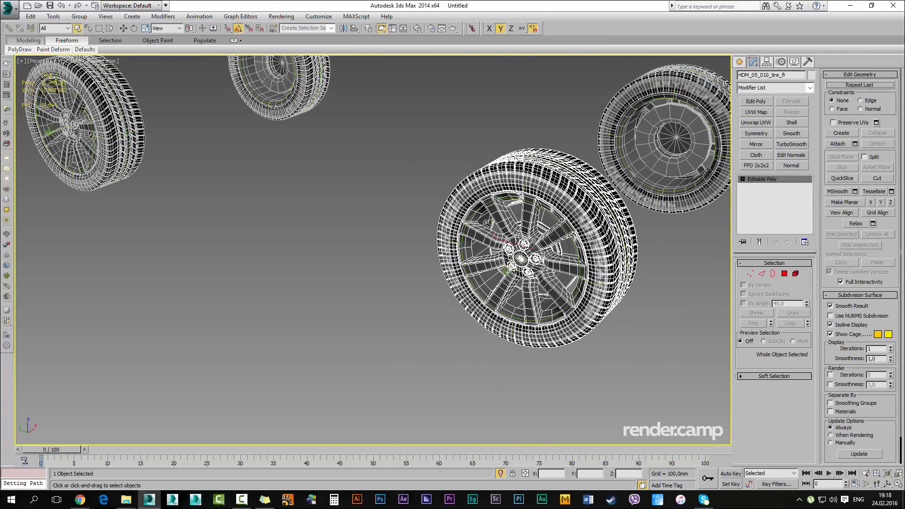
key("F4")
left_click(85, 61)
left_click(94, 236)
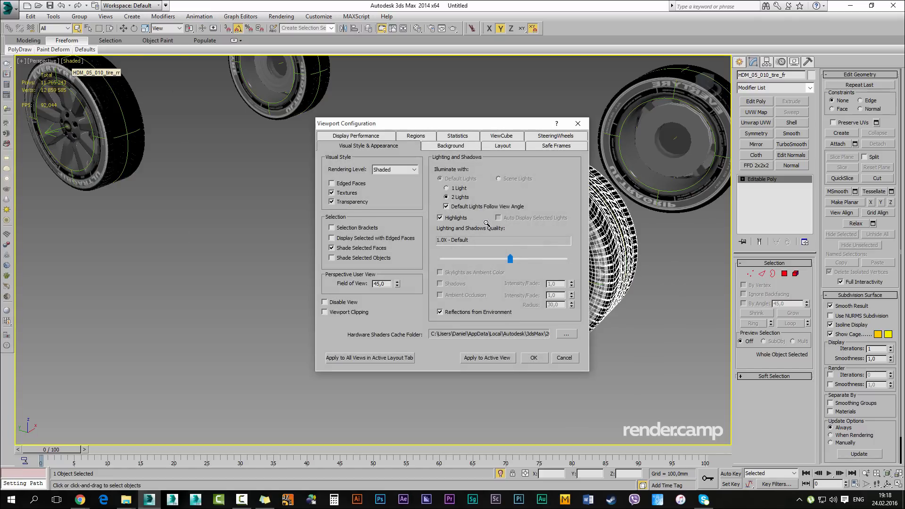
key("Return")
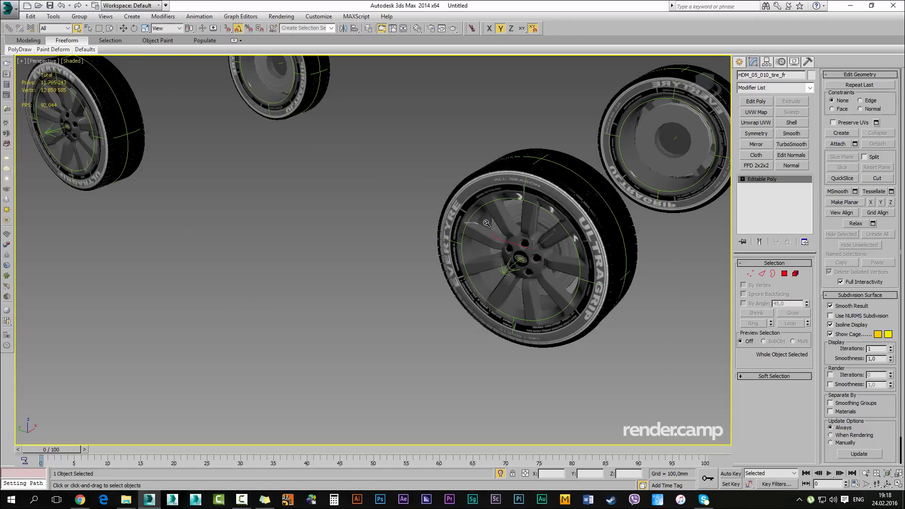
scroll(486, 223, "up", 3)
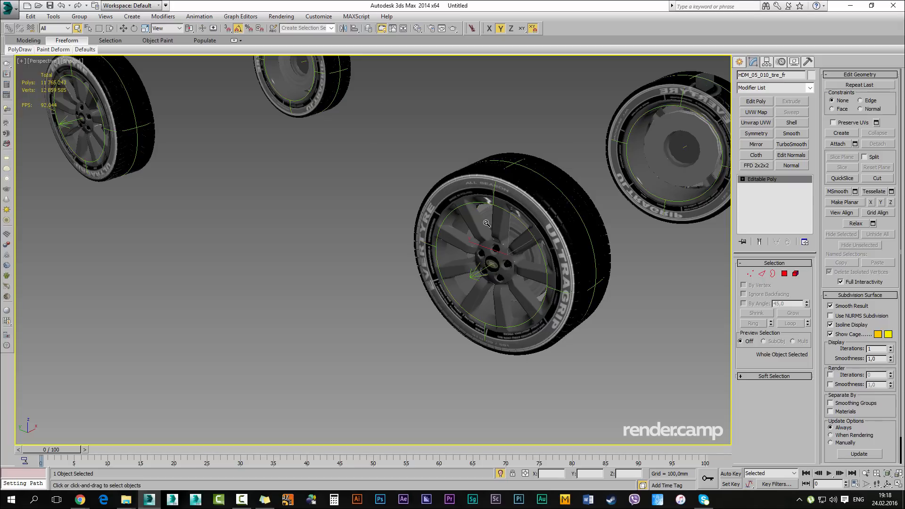
Link the rear-right tire to its Wheel helper as the parent
left_click(9, 28)
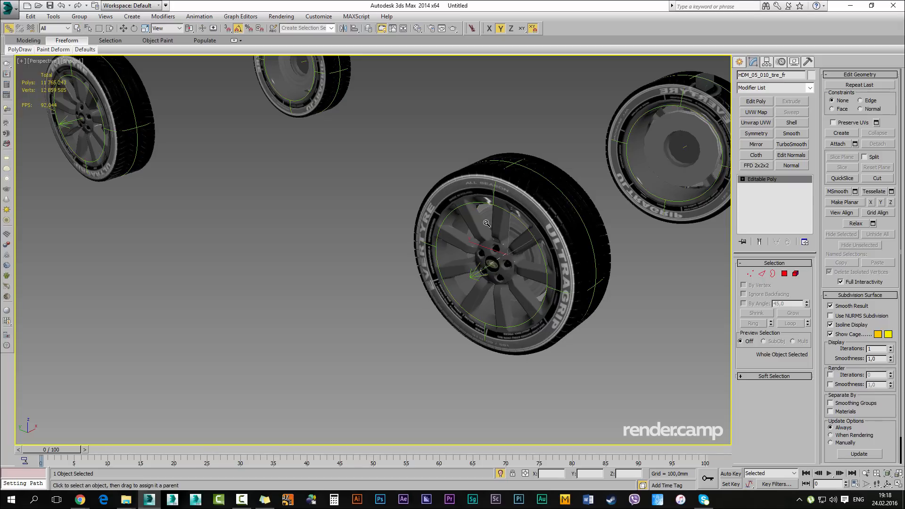
mouse_move(486, 223)
middle_mouse_down("alt")
mouse_move(405, 223)
mouse_move(557, 143)
middle_mouse_up("alt")
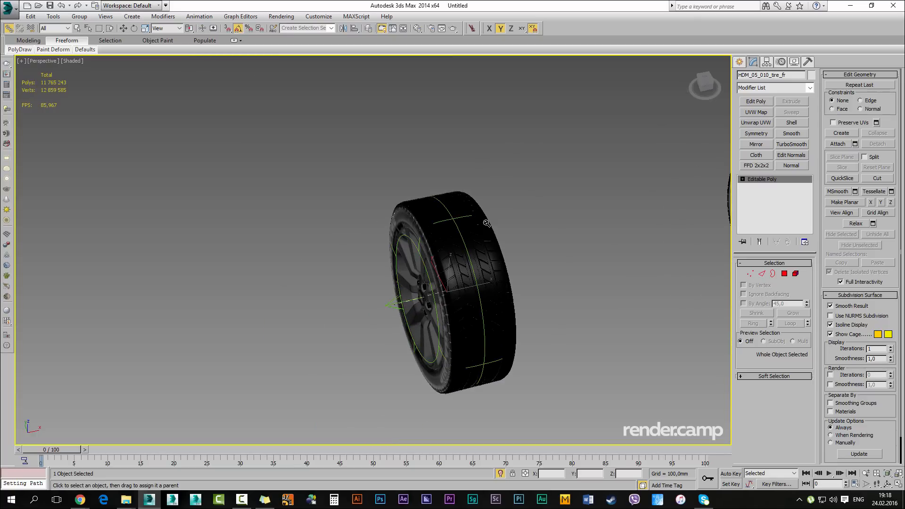
middle_click_drag(486, 223, 486, 223, "alt")
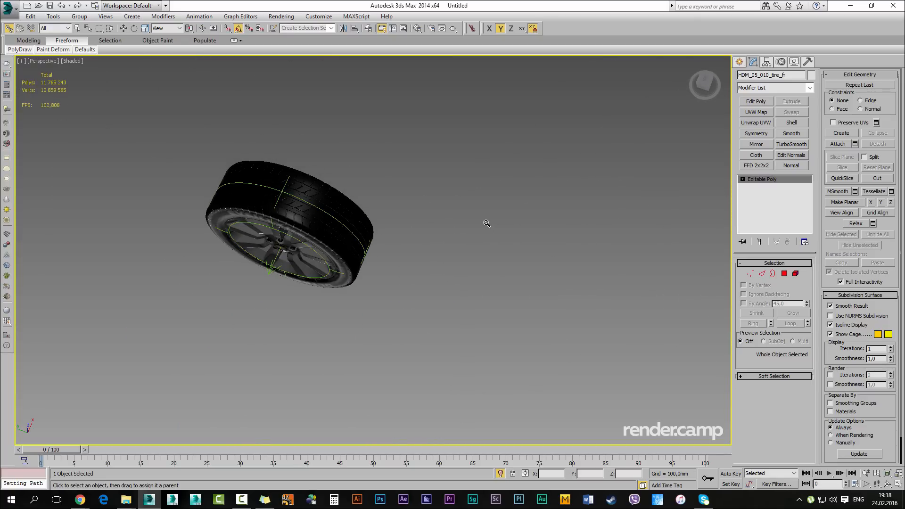
left_click_drag(302, 193, 270, 270)
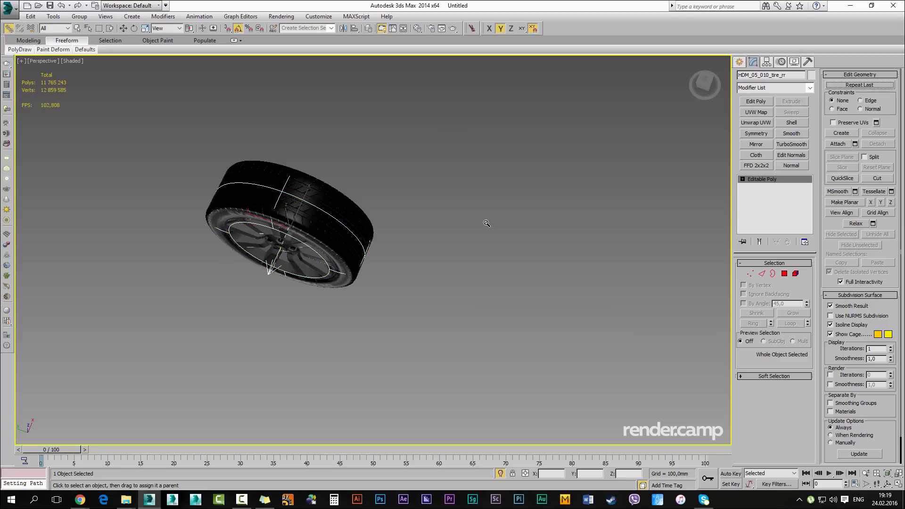
Link the other tires to their matching Wheel helpers
mouse_move(486, 223)
middle_mouse_down("alt")
mouse_move(424, 101)
mouse_move(415, 57)
middle_mouse_up("alt")
left_click(245, 151)
scroll(396, 227, "down", 4)
middle_click_drag(395, 226, 401, 176)
scroll(322, 266, "up", 3)
left_click(332, 262)
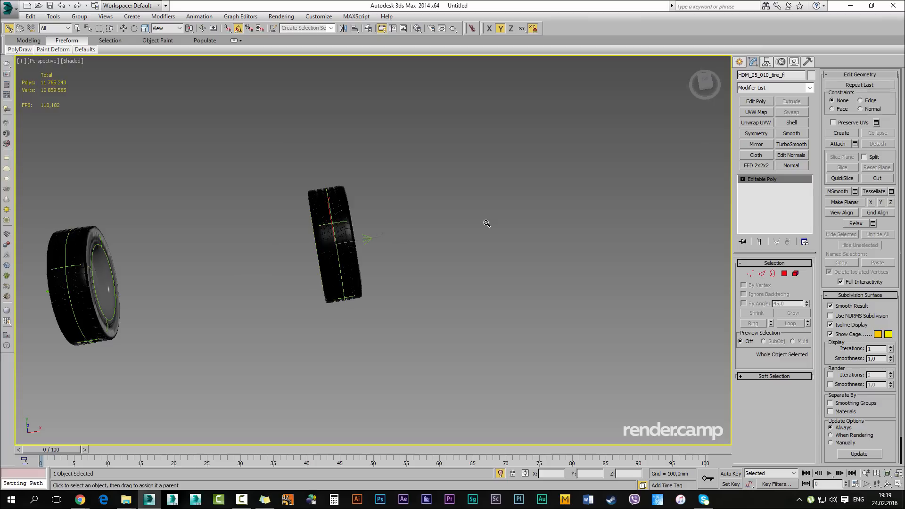
Test the front-left tire's link by rotating its Wheel helper about 35 degrees on X, and undo the rotation
middle_click_drag(486, 223, 488, 196, "alt")
left_click(387, 225)
left_click(387, 225)
left_click(387, 225)
key("e")
mouse_move(390, 132)
left_mouse_down()
mouse_move(362, 94)
mouse_move(383, 123)
left_mouse_up()
mouse_move(486, 223)
middle_mouse_down("alt")
mouse_move(406, 217)
mouse_move(486, 236)
middle_mouse_up("alt")
key("z")
key("e")
left_click_drag(328, 223, 339, 201)
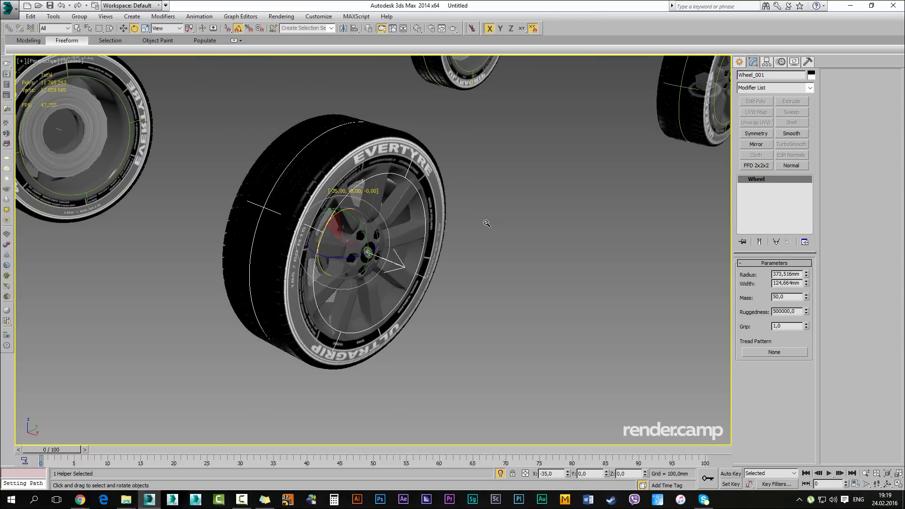
key("ctrl+z")
Test the front-right tire's link by rotating its Wheel helper, and undo the rotation
scroll(486, 223, "down", 4)
key("q")
middle_click_drag(487, 223, 598, 226, "alt")
left_click(487, 223)
left_click(486, 223)
left_click(487, 222)
left_click(396, 237)
key("e")
left_click_drag(386, 241, 347, 207)
key("ctrl+z")
middle_click_drag(348, 207, 549, 292)
key("q")
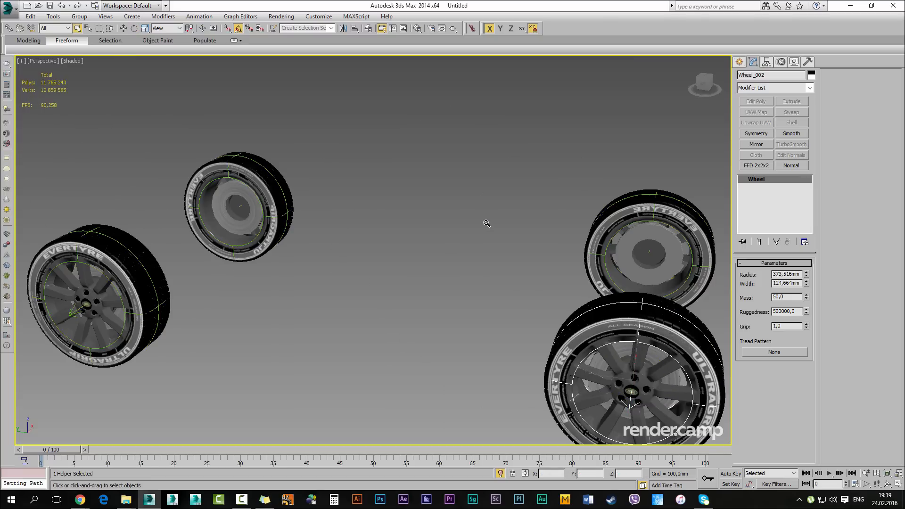
Test the rear tires' links by selecting and rotating their Wheel helpers
left_click(264, 208)
left_click(263, 217)
key("e")
left_click(76, 308)
left_click(73, 313)
left_click_drag(105, 268, 129, 297)
Exit isolation so the whole car is shown again, and select the car body group
middle_click_drag(235, 283, 302, 307, "alt")
middle_click_drag(302, 306, 302, 359, "ctrl+alt")
middle_click_drag(486, 223, 418, 189, "alt")
key("alt+q")
middle_click_drag(487, 223, 533, 245, "alt")
key("q")
left_click(486, 223)
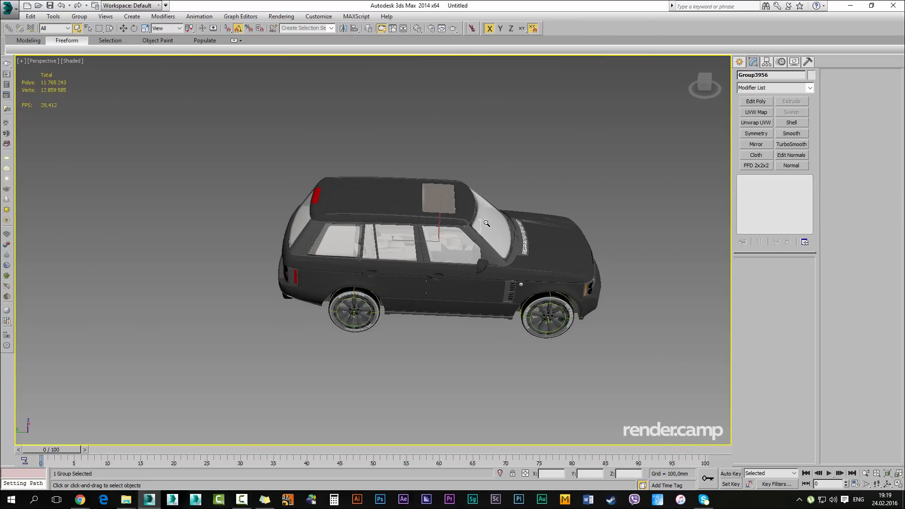
Create a MadCar Chassis helper over the car in the Top view, about 1297 mm wide, 2796 mm long and 389 mm high
left_click(740, 62)
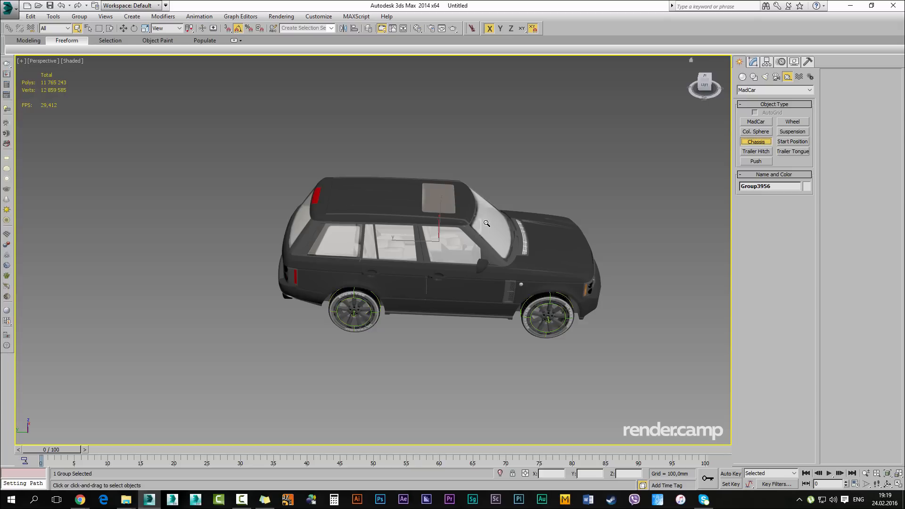
mouse_move(486, 224)
middle_mouse_down("alt")
mouse_move(472, 241)
mouse_move(475, 259)
mouse_move(494, 253)
mouse_move(489, 223)
middle_mouse_up("alt")
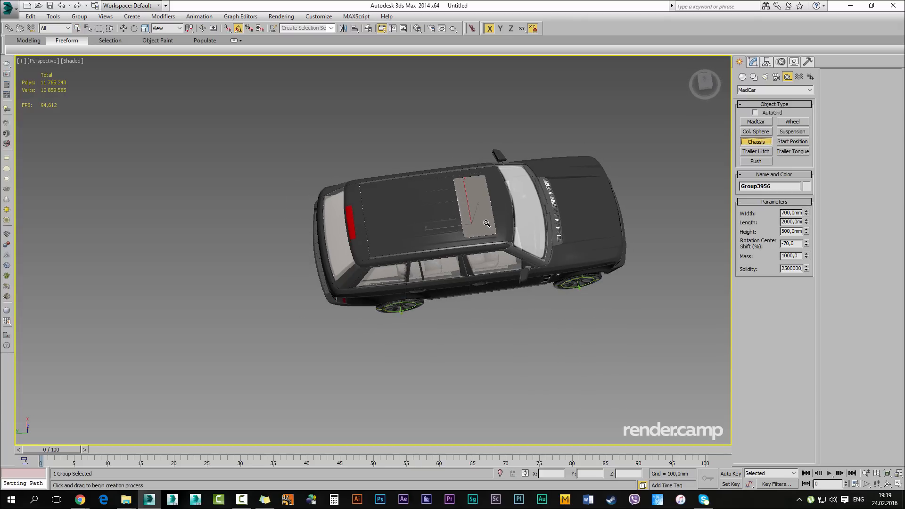
key("alt+w")
middle_click_drag(245, 307, 265, 338)
key("alt+w")
mouse_move(486, 224)
middle_mouse_down()
mouse_move(456, 225)
mouse_move(488, 181)
middle_mouse_up()
scroll(486, 224, "up", 4)
mouse_move(548, 90)
left_mouse_down()
mouse_move(606, 196)
mouse_move(641, 290)
mouse_move(639, 313)
mouse_move(645, 299)
left_mouse_up()
Rotate the Chassis helper in the Top view to point toward the car's front, and center it over the body
scroll(577, 118, "down", 5)
middle_click_drag(584, 97, 562, 147)
scroll(563, 147, "up", 1)
key("e")
middle_click_drag(486, 223, 508, 266)
left_click_drag(586, 175, 646, 235)
key("w")
mouse_move(569, 192)
left_mouse_down()
mouse_move(544, 278)
mouse_move(534, 279)
mouse_move(551, 262)
left_mouse_up()
scroll(515, 291, "up", 5)
scroll(604, 186, "down", 5)
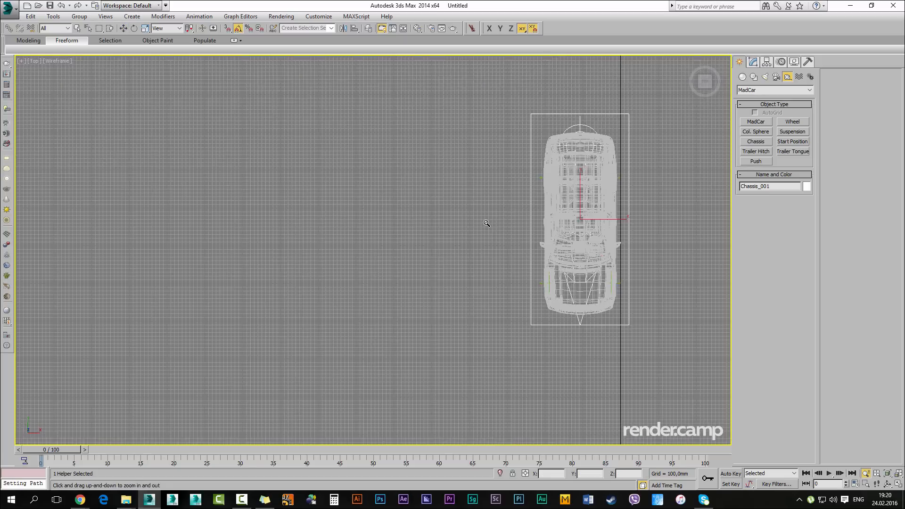
Raise the Chassis helper along Z in the Perspective view to the lower part of the car body
key("alt+w")
middle_click(518, 307)
key("alt+w")
mouse_move(518, 307)
middle_mouse_down("alt")
mouse_move(486, 224)
mouse_move(488, 236)
middle_mouse_up("alt")
left_click_drag(462, 272, 461, 230)
mouse_move(461, 229)
middle_mouse_down("alt")
mouse_move(450, 245)
mouse_move(436, 241)
middle_mouse_up("alt")
scroll(451, 245, "up", 3)
mouse_move(486, 224)
middle_mouse_down("alt")
mouse_move(487, 235)
mouse_move(487, 223)
middle_mouse_up("alt")
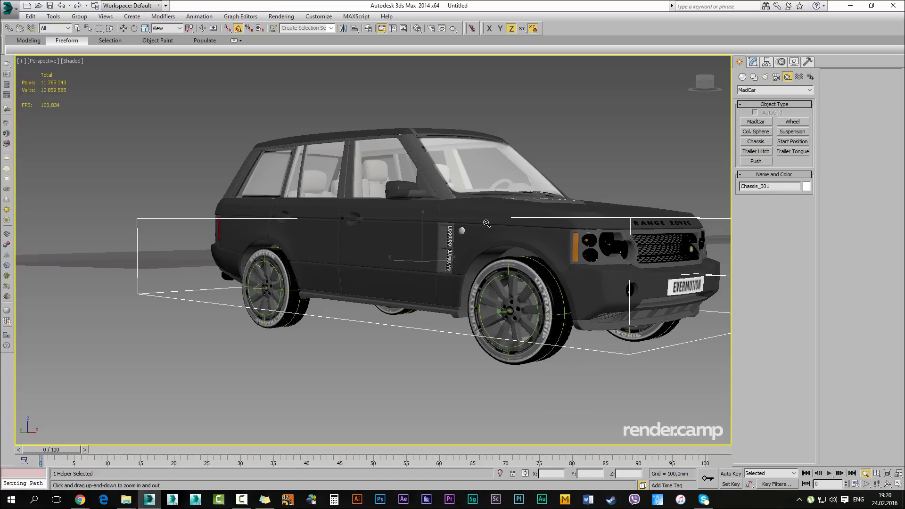
Reduce the Chassis helper's height to about 202 mm and lower the helper slightly along Z
left_click(753, 62)
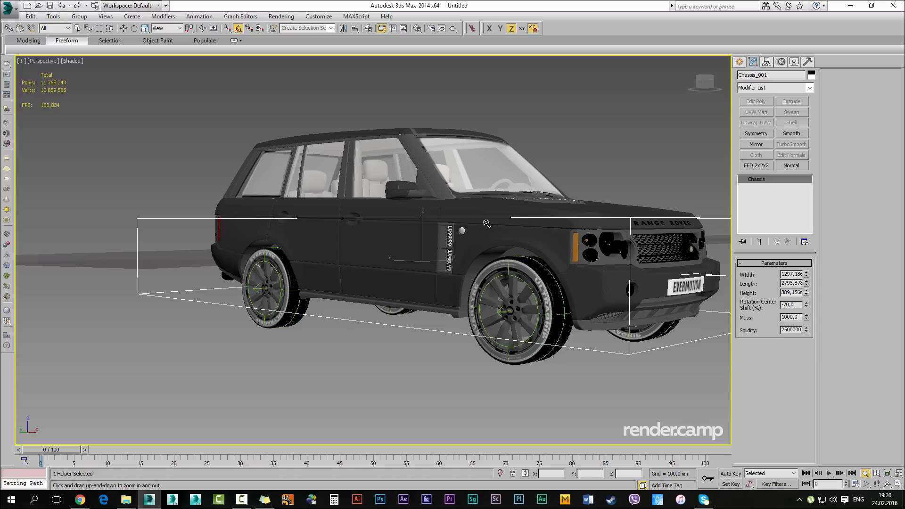
left_click_drag(806, 294, 806, 330)
middle_click_drag(486, 223, 508, 218, "alt")
key("w")
left_click_drag(439, 231, 438, 243)
Lower the Chassis helper slightly over the car body in the Left view
key("alt+w")
right_click(521, 156)
key("alt+w")
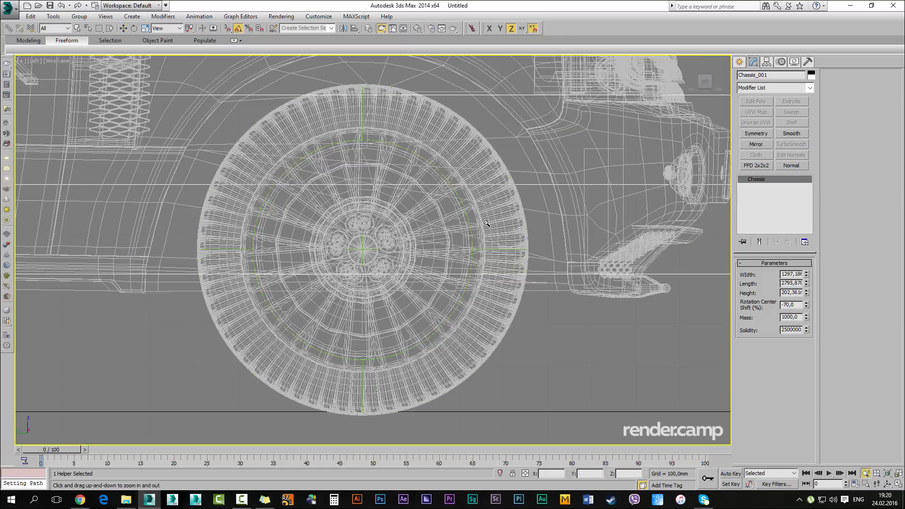
scroll(487, 160, "down", 9)
middle_click_drag(188, 160, 480, 162)
scroll(471, 167, "down", 1)
left_click_drag(415, 137, 416, 142)
scroll(415, 142, "down", 1)
key("alt+w")
right_click(495, 301)
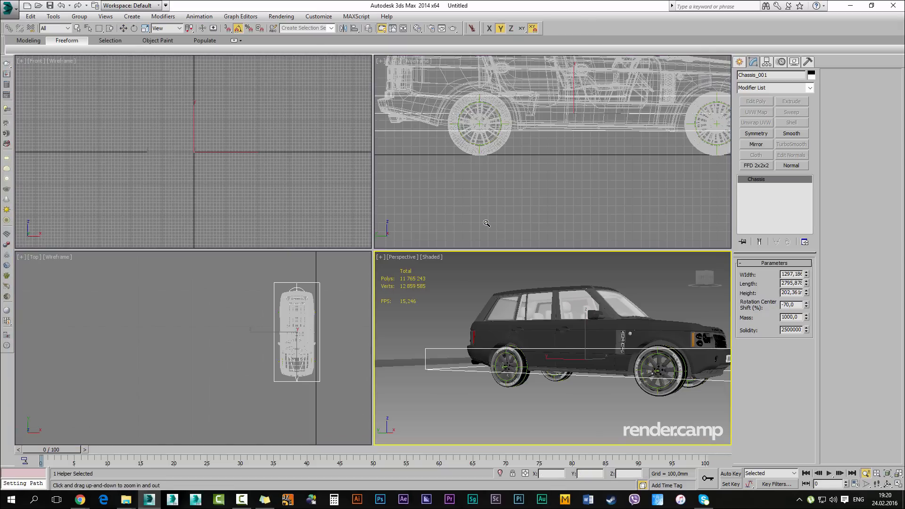
key("alt+w")
Reduce the Chassis helper's width to about 937 mm and its length to about 2684 mm to fit the car body
mouse_move(494, 302)
middle_mouse_down("alt")
mouse_move(401, 314)
mouse_move(419, 297)
middle_mouse_up("alt")
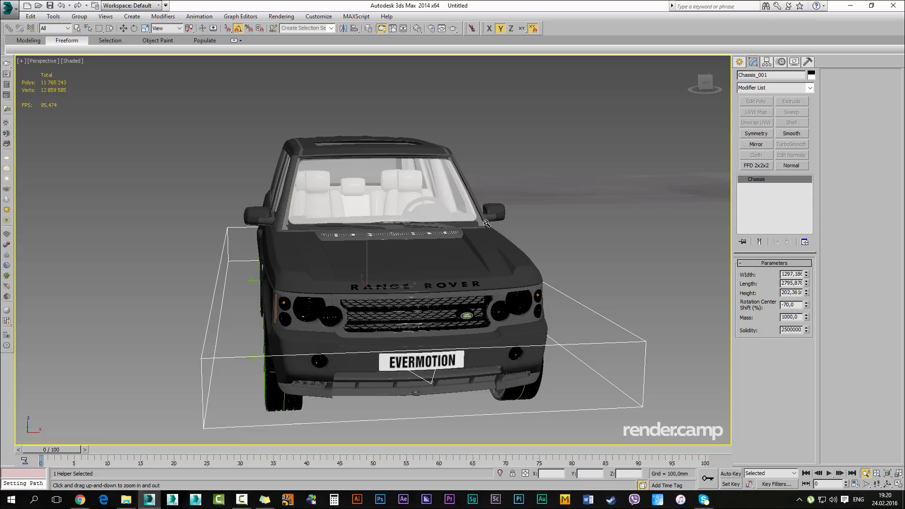
left_click_drag(806, 275, 807, 300)
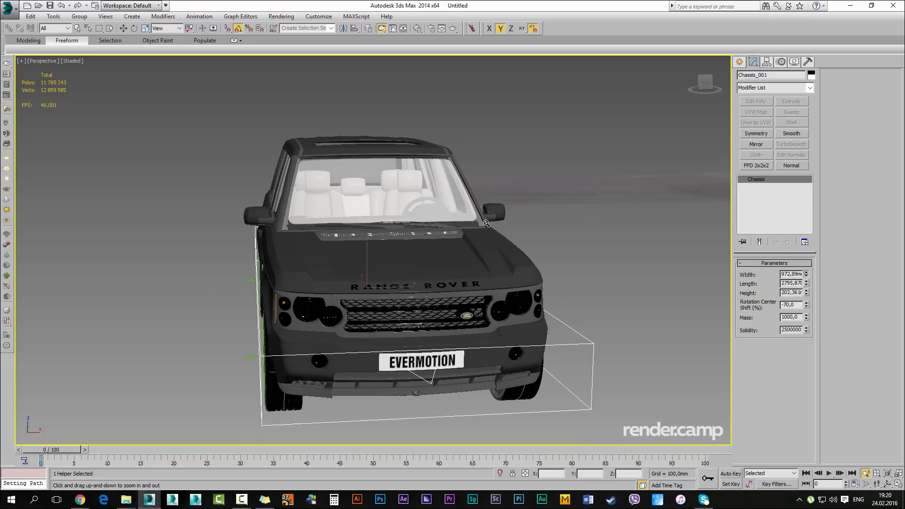
left_click_drag(806, 300, 807, 300)
middle_click_drag(486, 223, 582, 202, "alt")
scroll(487, 223, "down", 2)
mouse_move(487, 223)
middle_mouse_down("alt")
mouse_move(464, 219)
mouse_move(512, 217)
middle_mouse_up("alt")
mouse_move(806, 275)
left_mouse_down()
mouse_move(807, 298)
mouse_move(807, 278)
left_mouse_up()
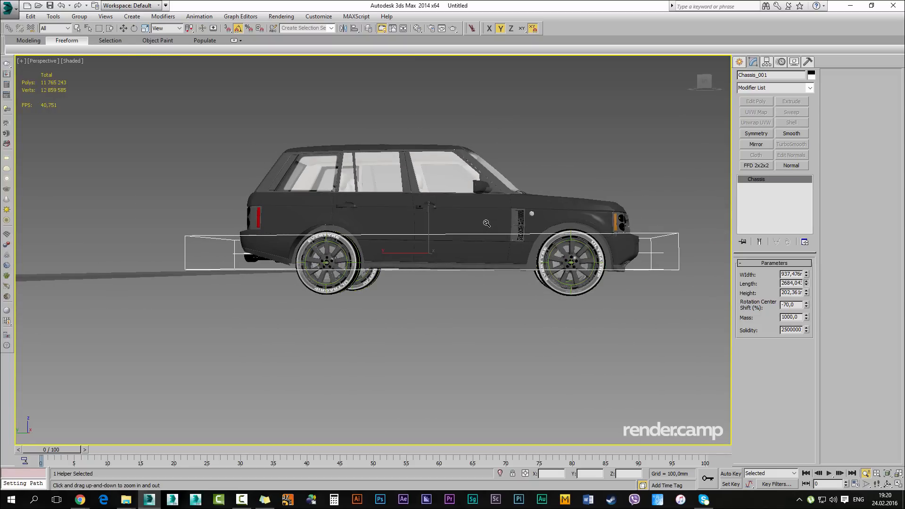
key("w")
Select the four tires with their Wheel helpers and isolate them, shown shaded without edged faces
mouse_move(487, 223)
middle_mouse_down("alt")
mouse_move(434, 236)
mouse_move(377, 156)
mouse_move(424, 207)
mouse_move(433, 243)
mouse_move(487, 207)
mouse_move(486, 179)
middle_mouse_up("alt")
mouse_move(486, 223)
middle_mouse_down("alt")
mouse_move(511, 221)
mouse_move(486, 242)
mouse_move(508, 222)
mouse_move(488, 209)
mouse_move(474, 223)
mouse_move(448, 221)
mouse_move(493, 220)
middle_mouse_up("alt")
scroll(486, 223, "down", 5)
left_click(468, 288)
key("F4")
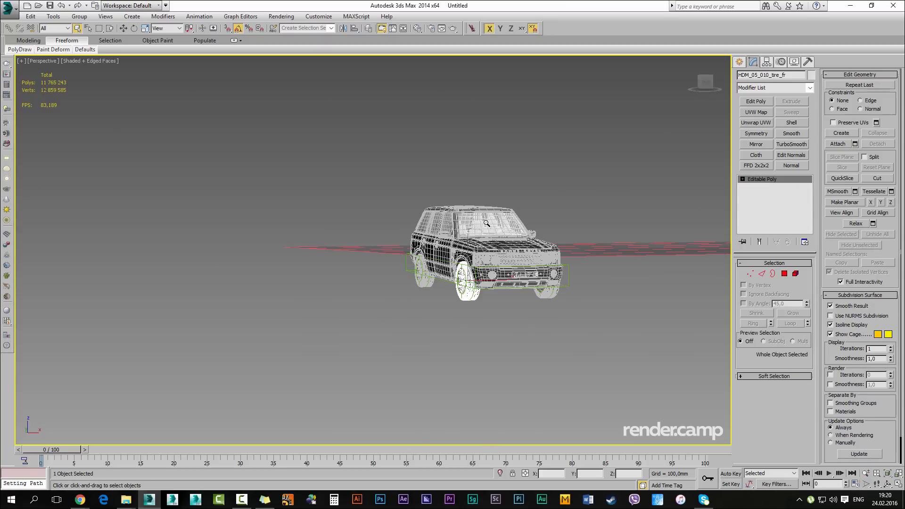
left_click(548, 290, "ctrl")
middle_click_drag(548, 290, 514, 275, "alt")
left_click(485, 269, "ctrl")
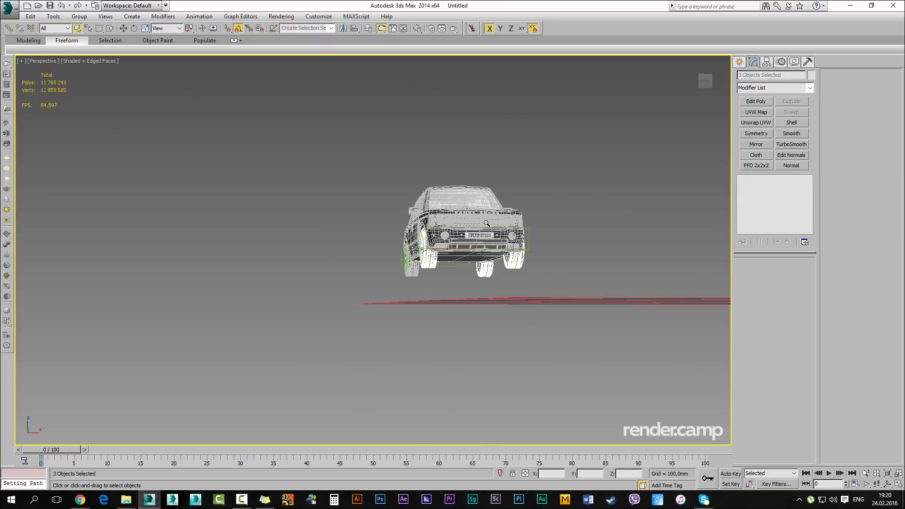
left_click_drag(392, 280, 393, 281, "ctrl")
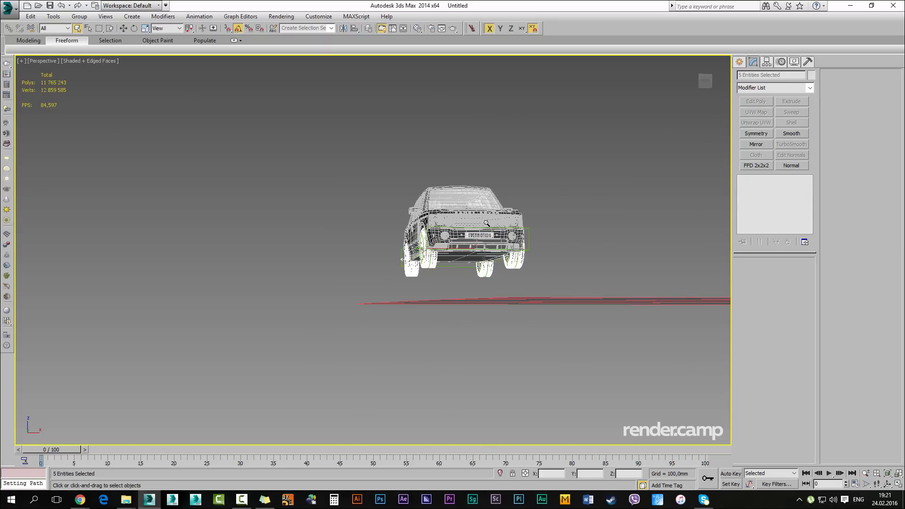
left_click(486, 271, "ctrl")
left_click_drag(510, 261, 510, 261, "ctrl")
middle_click_drag(510, 262, 539, 270, "alt")
key("alt+q")
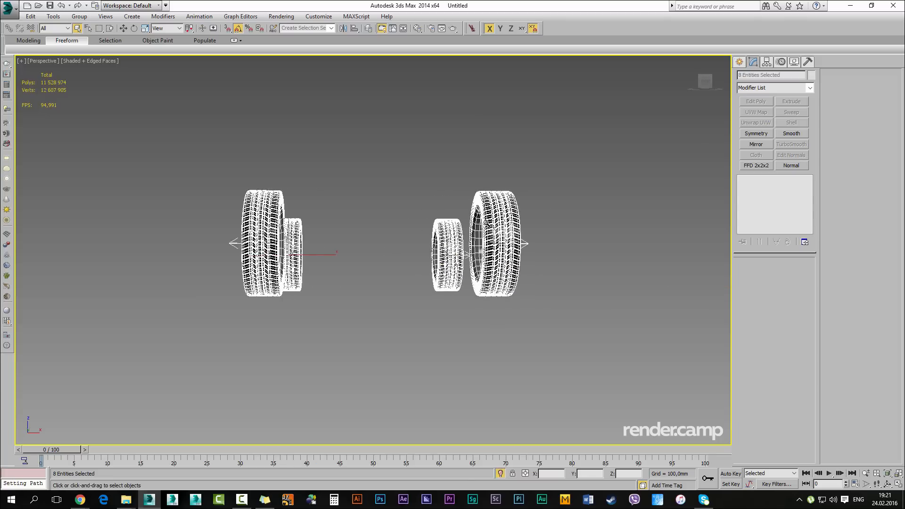
middle_click_drag(487, 223, 487, 224, "alt")
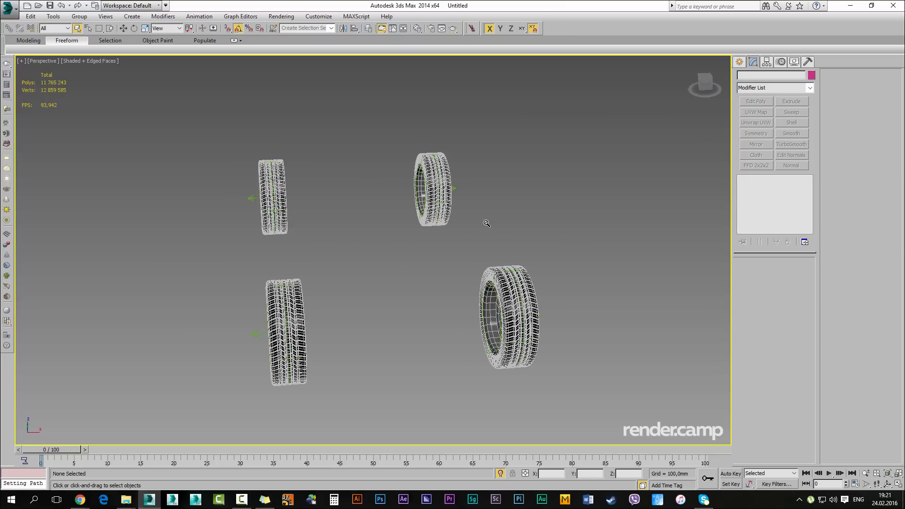
key("F4")
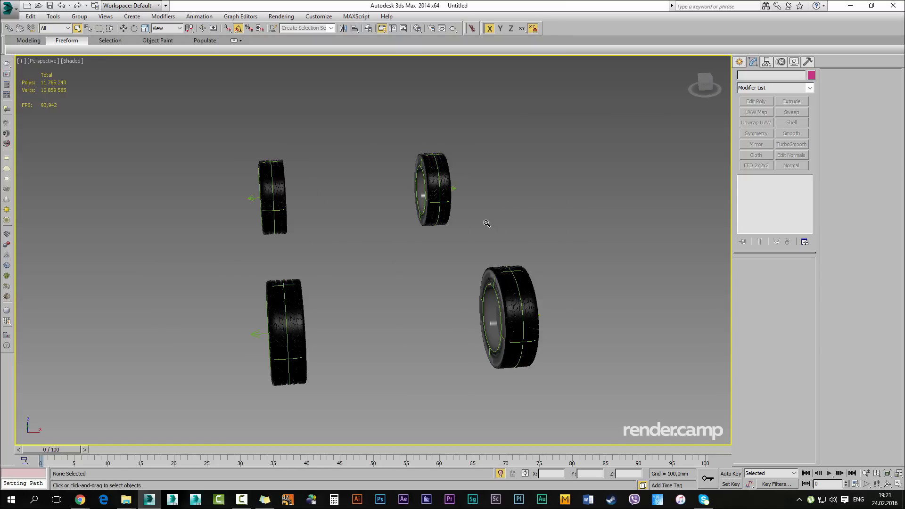
Create a MadCar Suspension helper about 267 mm long in the Top view, running outward to the rear-left tire
left_click(794, 62)
left_click(740, 62)
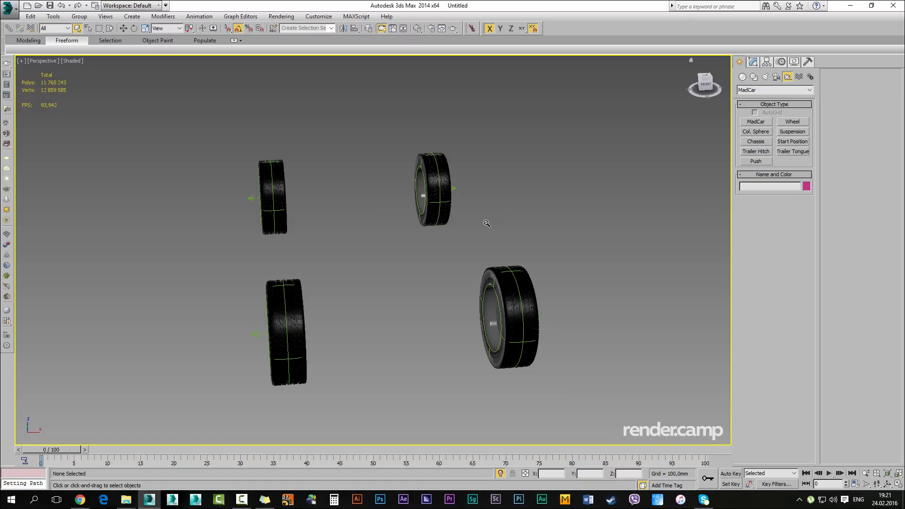
left_click(792, 132)
key("alt+w")
right_click(245, 340)
key("alt+w")
key("z")
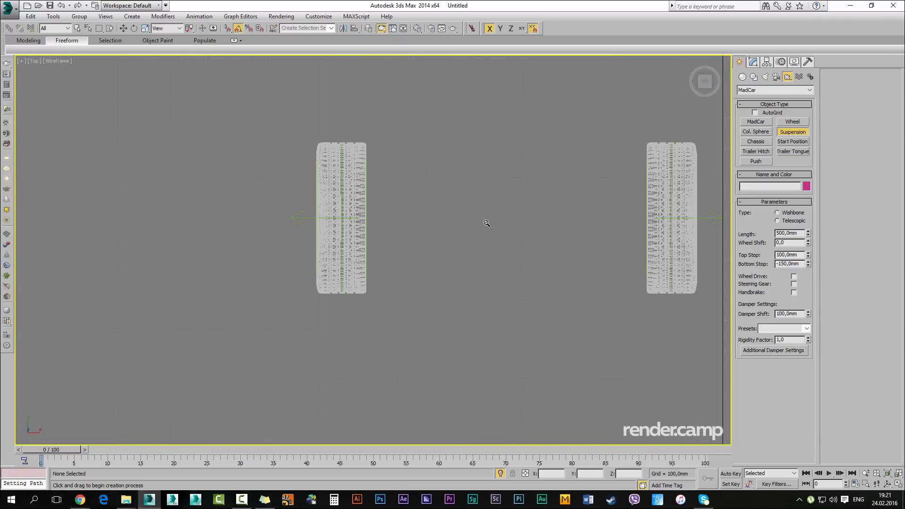
middle_click_drag(487, 223, 448, 216)
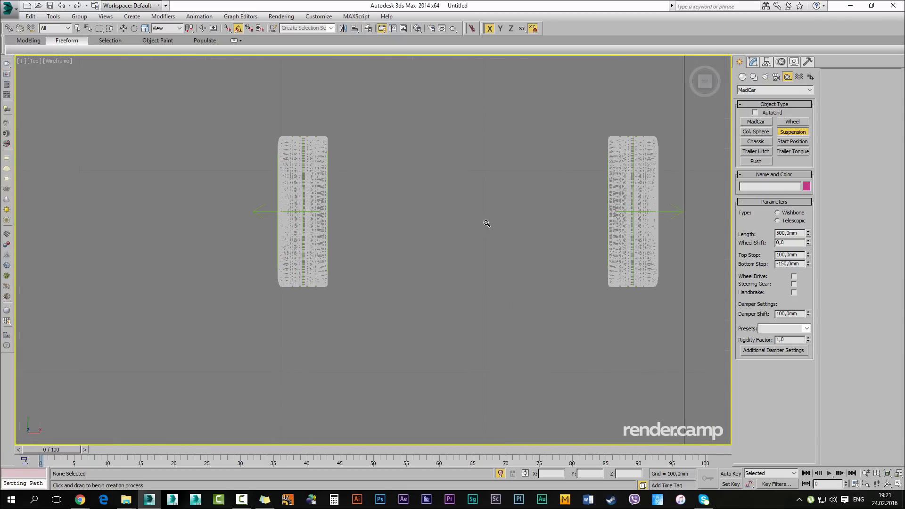
left_click_drag(347, 210, 636, 206)
right_click(400, 211)
scroll(648, 215, "up", 5)
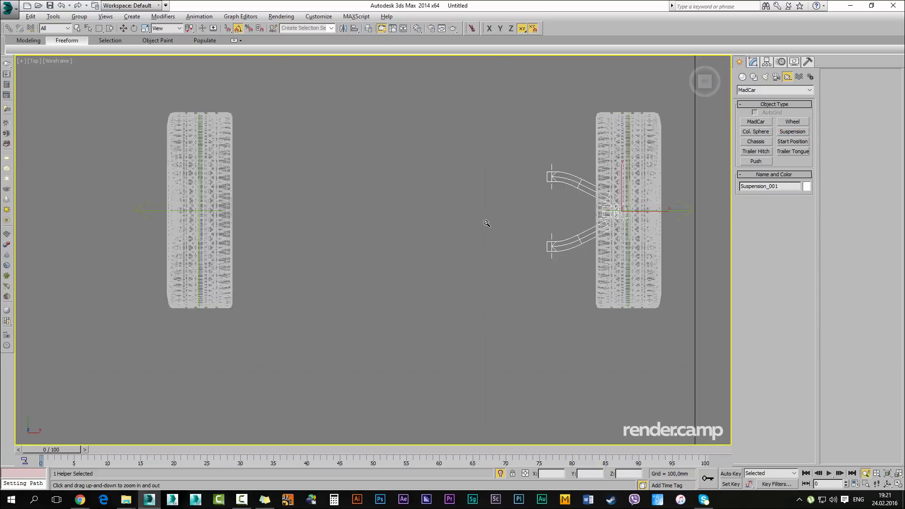
Align the Suspension helper to the rear-left tire on the X, Y and Z positions, pivot point to pivot point
scroll(577, 198, "down", 3)
key("alt+w")
middle_click(572, 330)
key("alt+w")
scroll(425, 210, "up", 6)
scroll(487, 223, "down", 6)
key("alt+a")
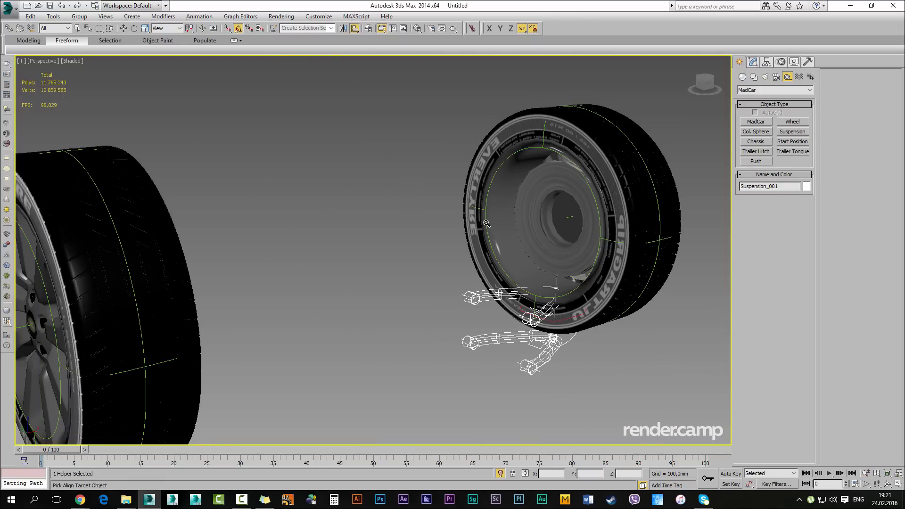
left_click(486, 223)
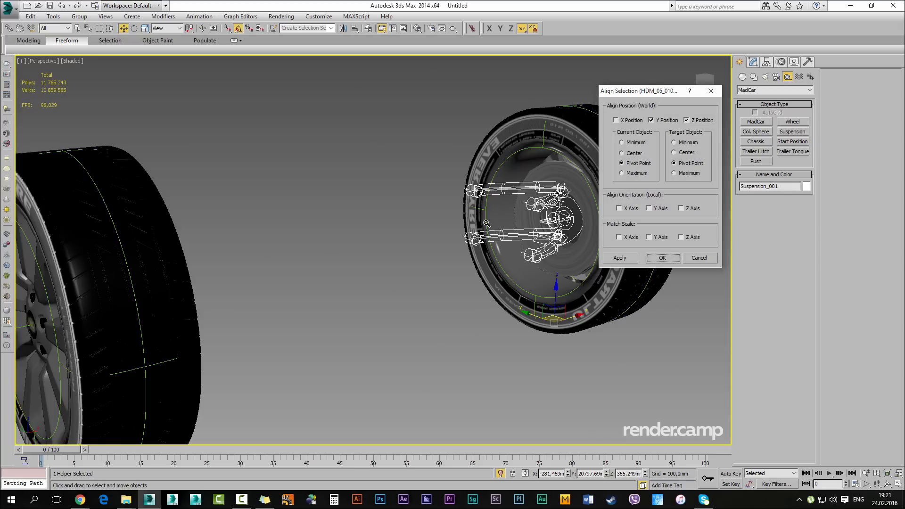
left_click(616, 120)
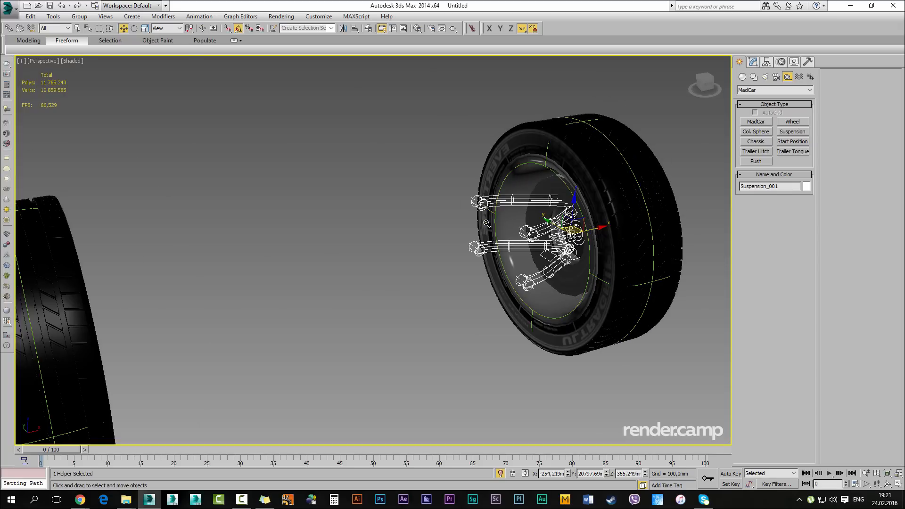
Move the Suspension helper along X out of the tire and examine its arms and hub up close
left_click_drag(612, 255, 427, 254)
key("q")
middle_click_drag(486, 223, 509, 222, "alt")
mouse_move(486, 223)
middle_mouse_down("ctrl+alt")
mouse_move(486, 186)
mouse_move(487, 208)
middle_mouse_up("ctrl+alt")
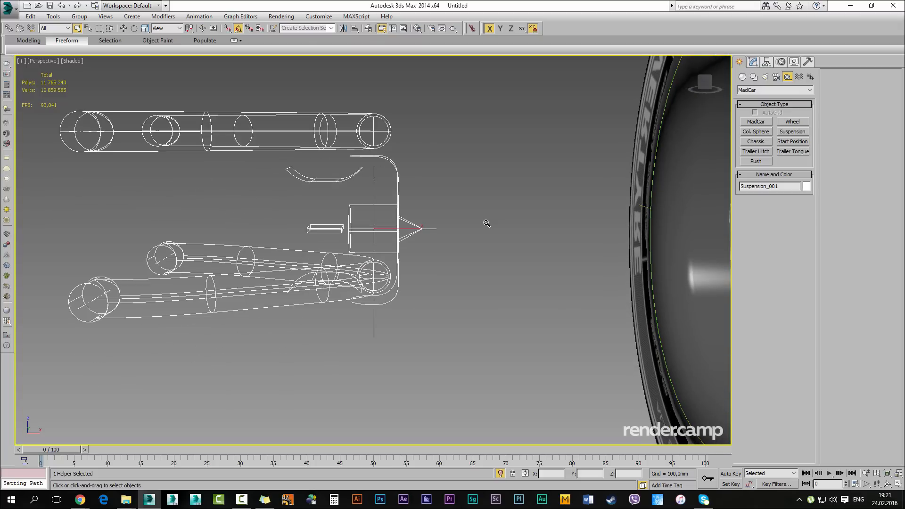
left_click(486, 223)
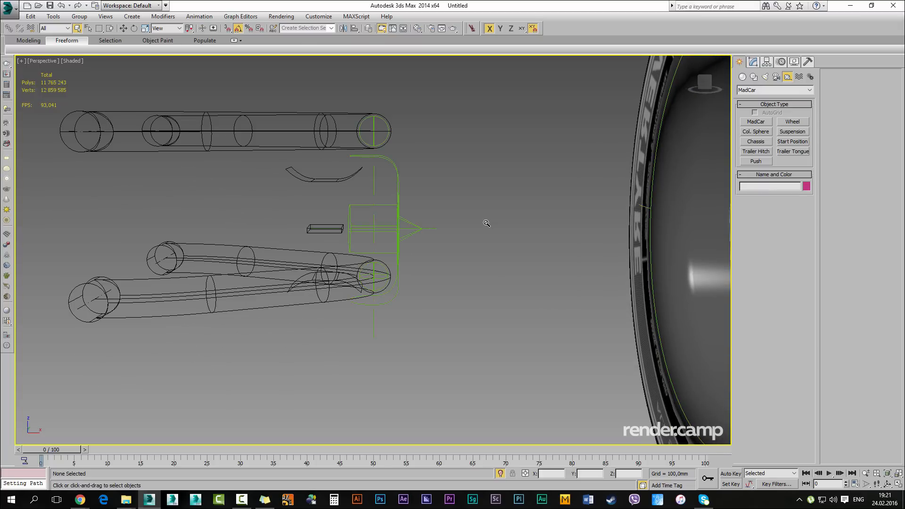
middle_click_drag(486, 223, 486, 245, "alt")
mouse_move(487, 223)
middle_mouse_down("alt")
mouse_move(500, 226)
mouse_move(486, 229)
mouse_move(486, 208)
mouse_move(500, 222)
mouse_move(477, 213)
mouse_move(502, 218)
middle_mouse_up("alt")
scroll(486, 223, "down", 5)
scroll(487, 223, "up", 2)
Realign the Suspension helper's pivot point to the rear-left tire's pivot point on the X, Y and Z positions
key("w")
left_click(487, 223)
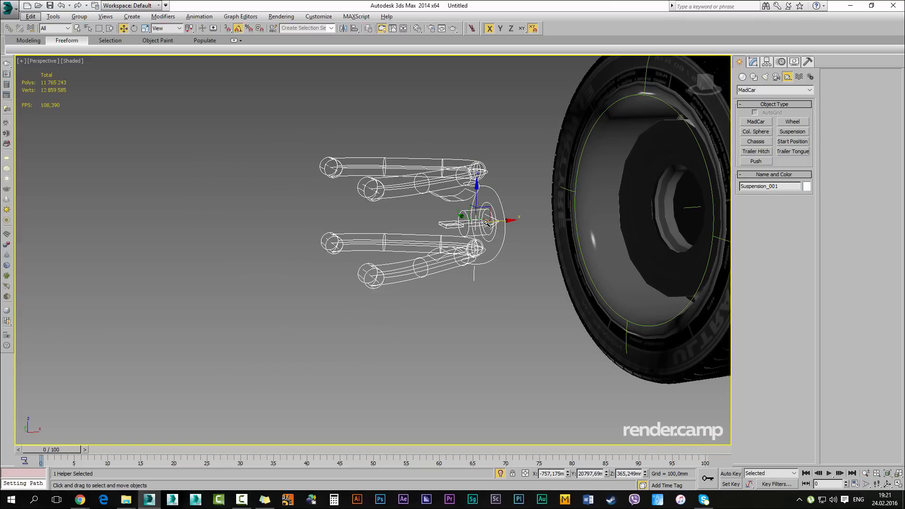
left_click(487, 223)
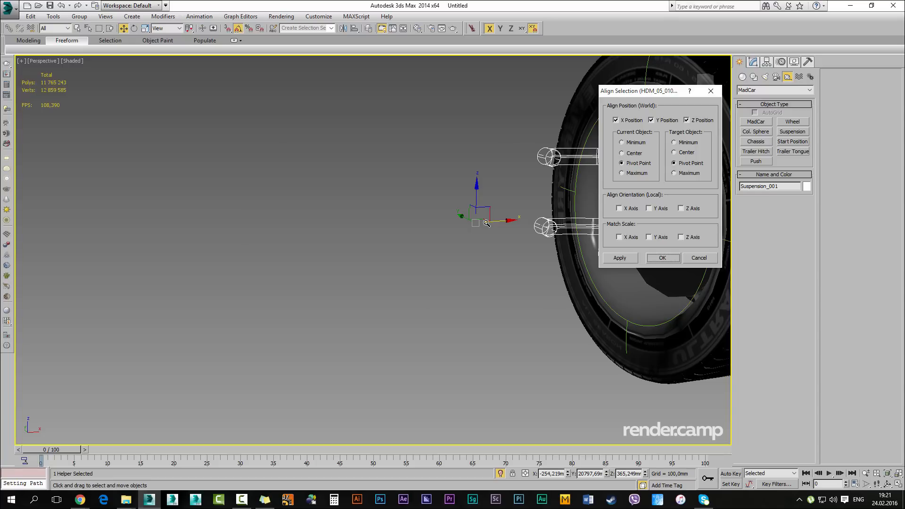
key("Return")
middle_click_drag(486, 222, 424, 262)
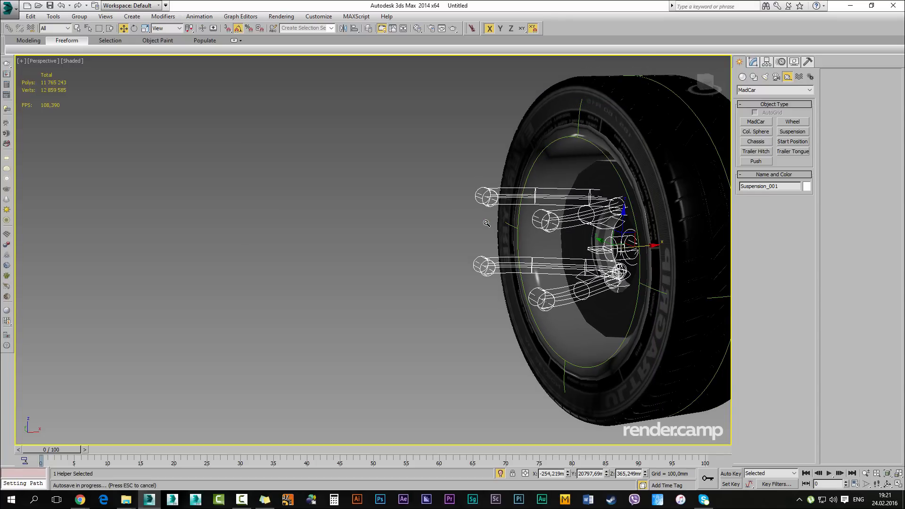
key("Escape")
Set the Suspension helper's Top Stop to 50 mm and Bottom Stop to -50 mm, with the type Wishbone
left_click(753, 62)
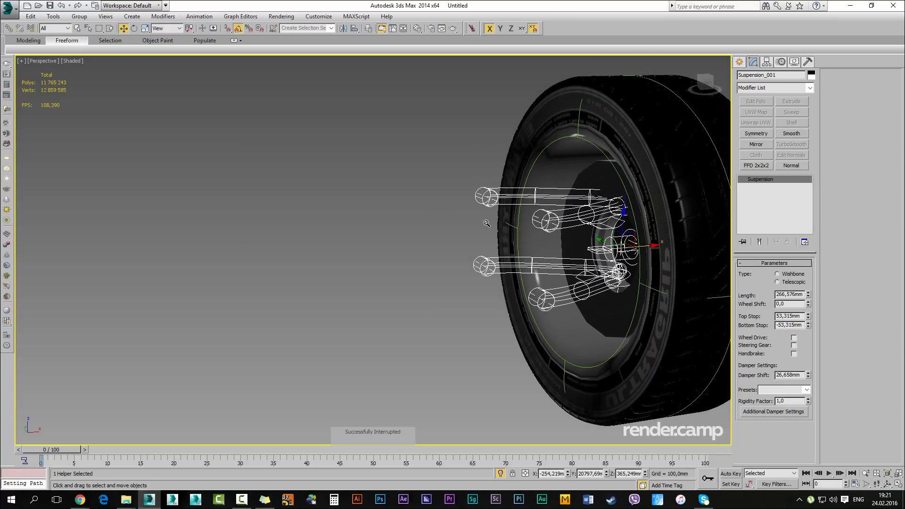
middle_click_drag(487, 223, 556, 209)
scroll(486, 223, "up", 1)
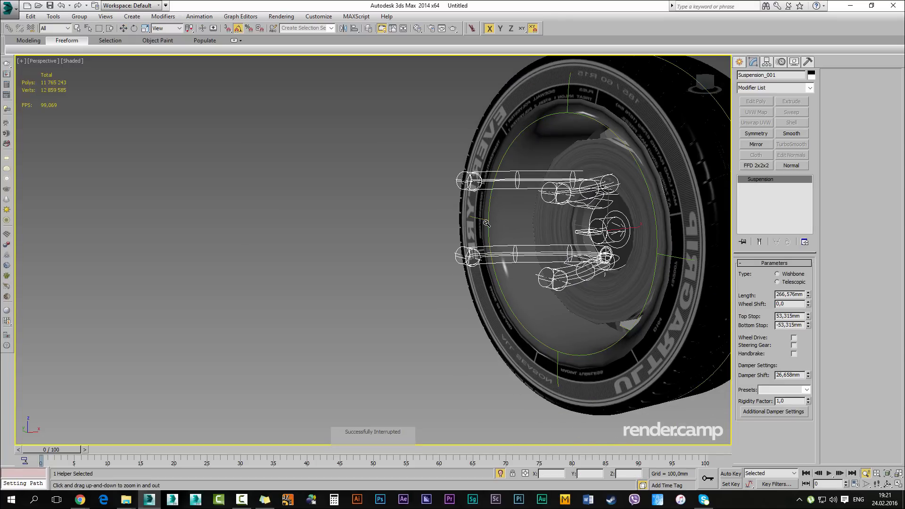
scroll(487, 223, "up", 1)
scroll(487, 223, "up", 1)
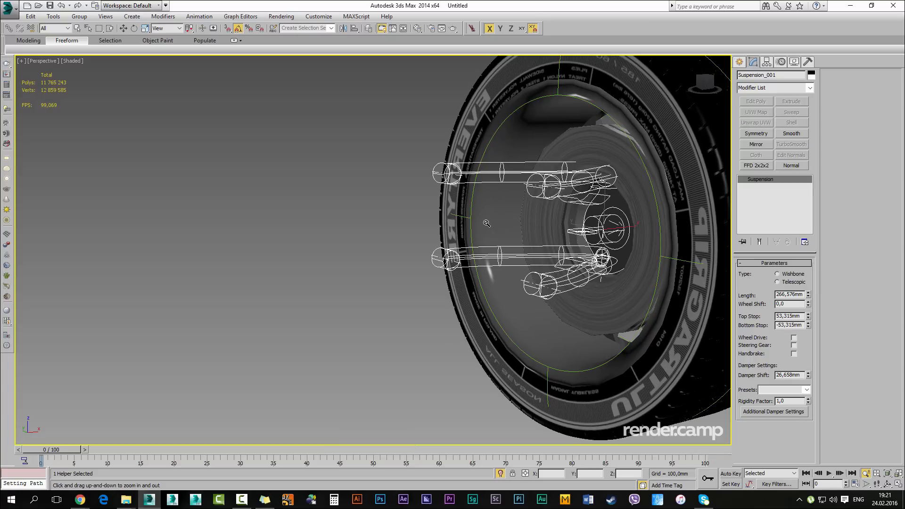
left_click_drag(776, 317, 801, 316)
type("50")
key("Tab")
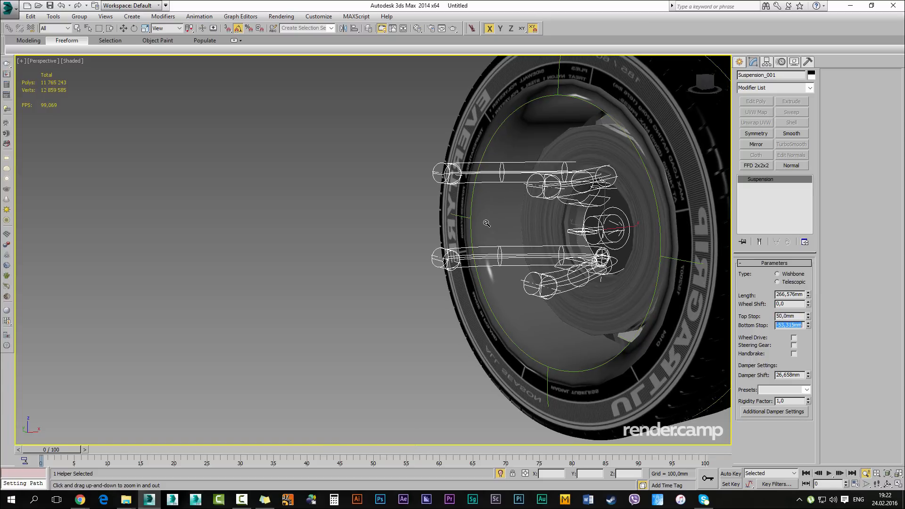
type("-50")
key("Return")
left_click(777, 273)
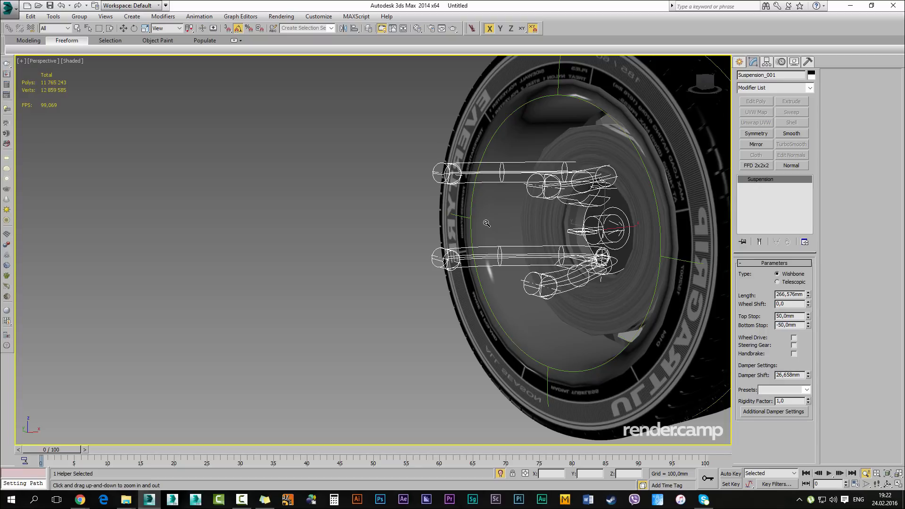
Clone the Suspension helper as an instance toward the opposite rear tire and rotate it about Z to face that tire
scroll(487, 223, "down", 5)
middle_click_drag(486, 223, 415, 245, "alt")
key("w")
left_click_drag(573, 297, 377, 269, "shift")
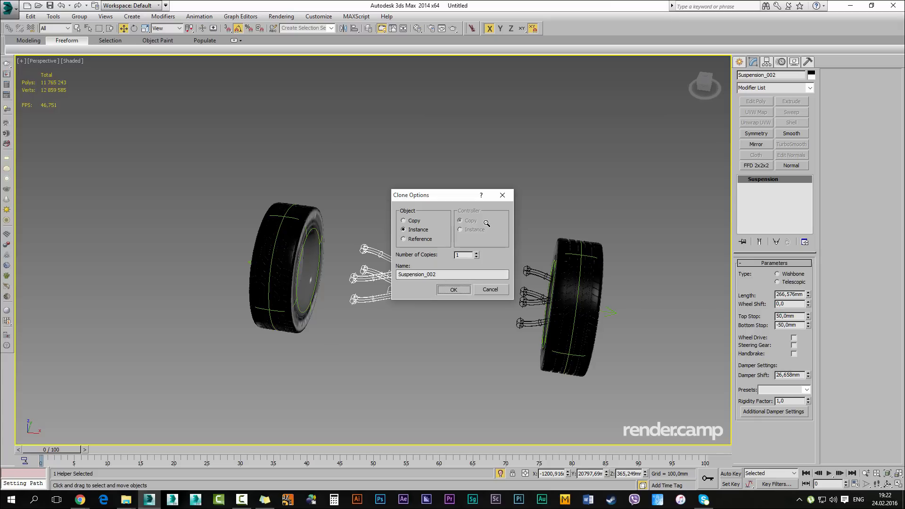
key("Return")
key("e")
mouse_move(413, 307)
left_mouse_down()
mouse_move(589, 307)
mouse_move(575, 307)
left_mouse_up()
Align the cloned Suspension helper to the rear-right tire
key("alt+a")
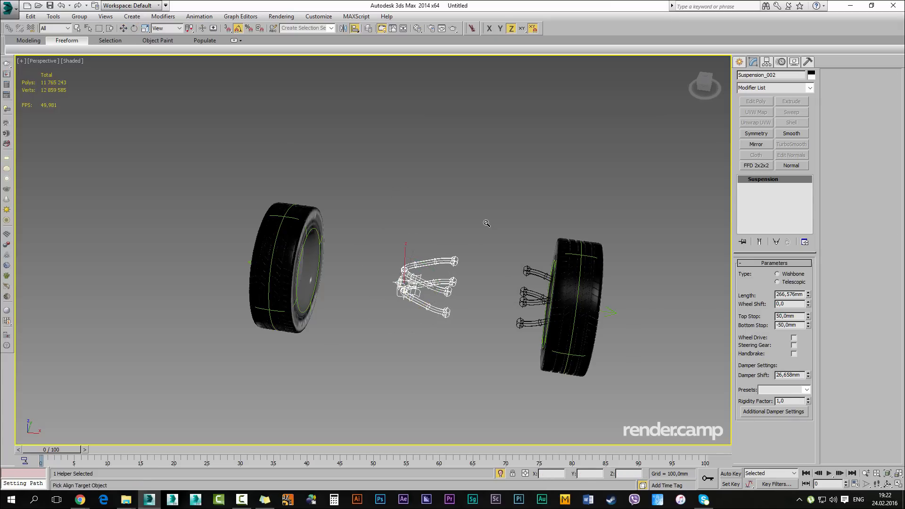
left_click(285, 268)
left_click(663, 258)
Select both rear Suspension helpers and clone them along Y to the front tires as independent copies
mouse_move(487, 223)
middle_mouse_down("alt")
mouse_move(424, 238)
mouse_move(476, 226)
mouse_move(476, 184)
mouse_move(499, 231)
middle_mouse_up("alt")
middle_click_drag(499, 231, 499, 292, "ctrl+alt")
middle_click_drag(499, 293, 437, 246)
left_click_drag(480, 199, 511, 261, "ctrl")
middle_click_drag(487, 223, 487, 223, "alt")
key("w")
mouse_move(377, 210)
left_mouse_down("shift")
mouse_move(465, 248)
mouse_move(603, 282)
left_mouse_up("shift")
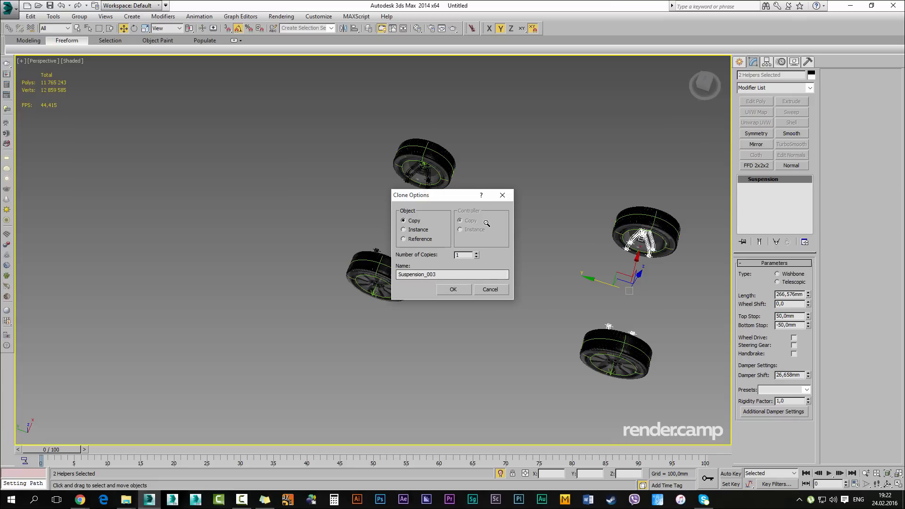
key("Return")
Align the two front Suspension helpers to the front tire on the Y and Z positions only, pivot point to pivot point
middle_click_drag(486, 222, 475, 220, "alt")
scroll(487, 223, "up", 3)
scroll(486, 223, "up", 2)
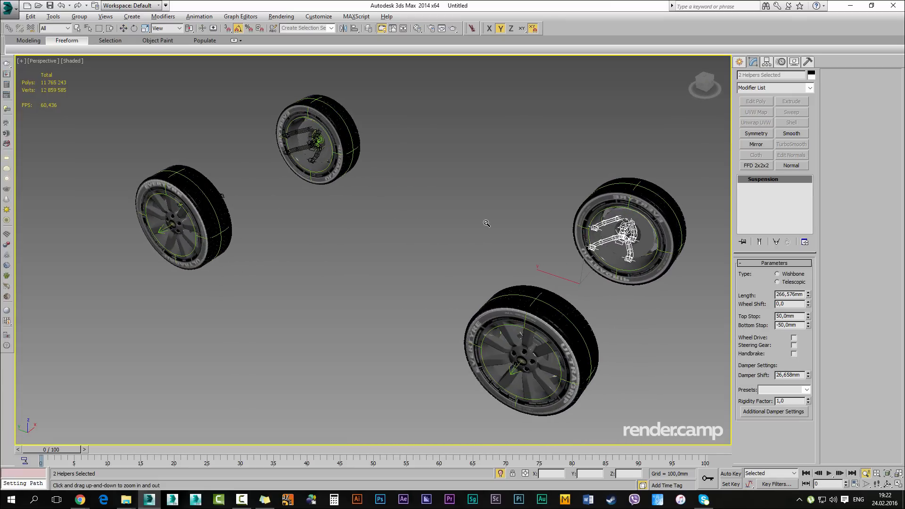
scroll(486, 223, "up", 2)
key("alt+a")
left_click(486, 223)
left_click(615, 121)
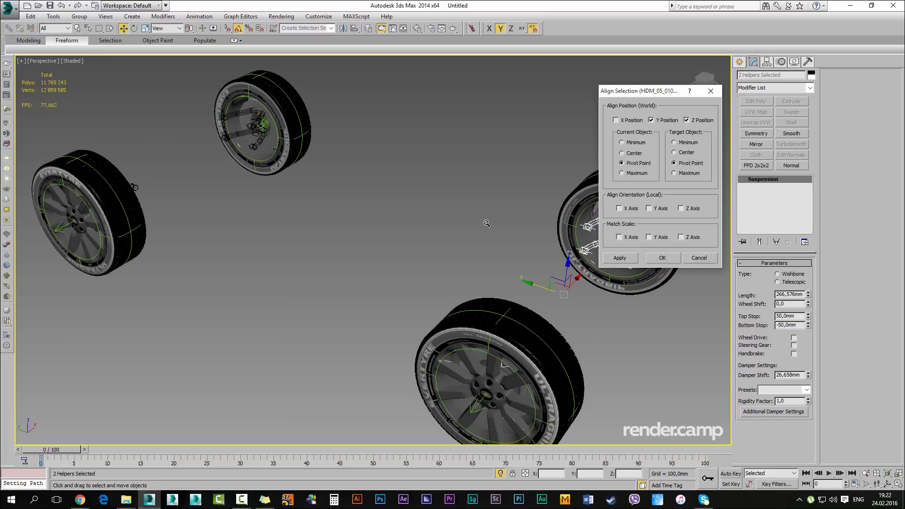
left_click(662, 258)
scroll(486, 223, "down", 5)
middle_click_drag(486, 223, 415, 208, "alt")
scroll(487, 223, "up", 3)
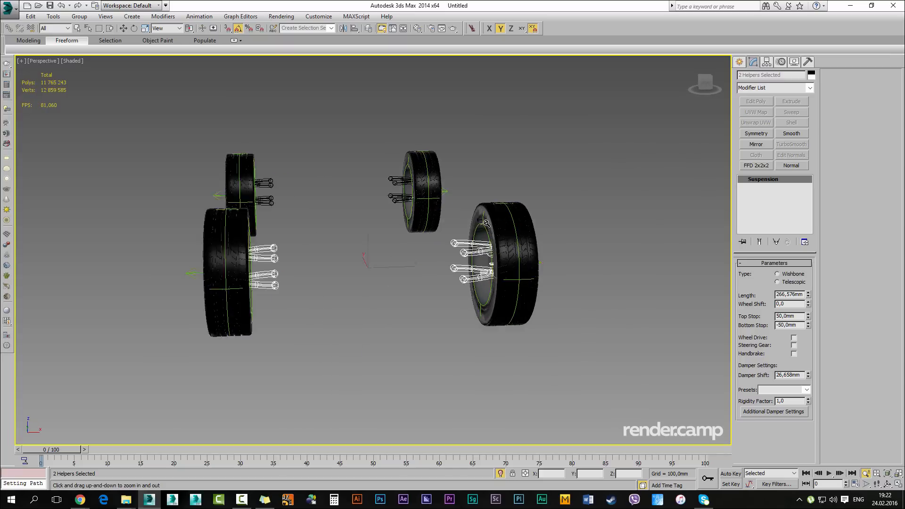
Select all the isolated tires and helpers, and exit isolation to bring the car body back
middle_click_drag(487, 223, 549, 238)
scroll(487, 223, "up", 2)
left_click(527, 258)
middle_click_drag(486, 223, 542, 224, "alt")
scroll(487, 223, "down", 6)
key("ctrl+a")
middle_click_drag(486, 223, 486, 198, "alt")
key("alt+q")
scroll(487, 222, "up", 3)
scroll(486, 223, "up", 3)
scroll(487, 223, "up", 1)
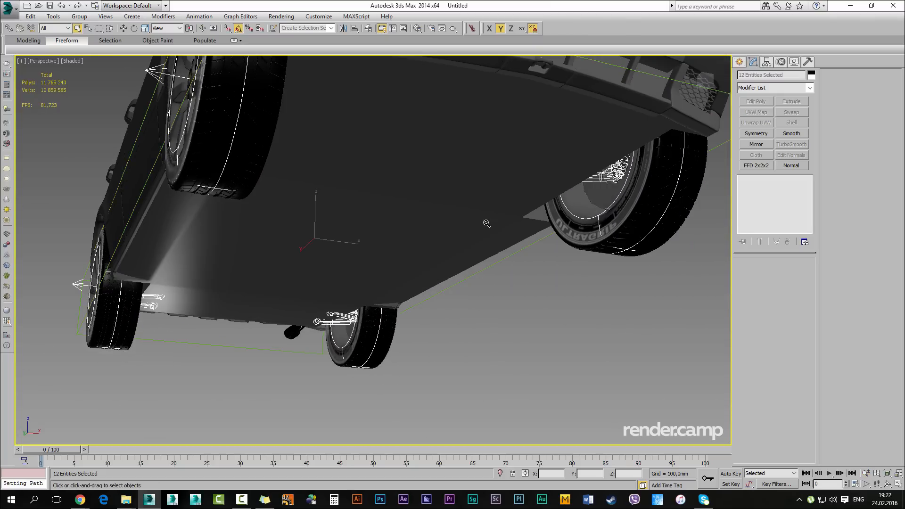
Turn on Steering Gear for both front Suspension helpers, one after the other
left_click(611, 178)
left_click(617, 172)
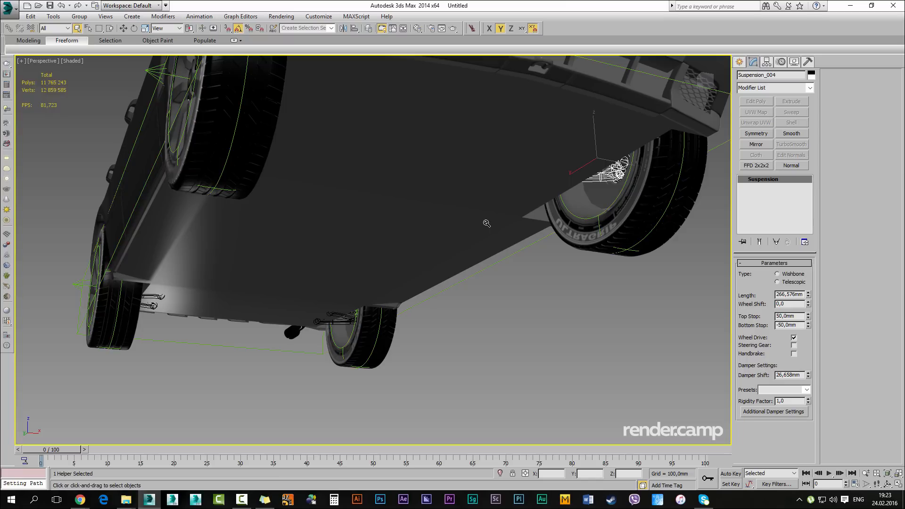
middle_click_drag(486, 223, 490, 270)
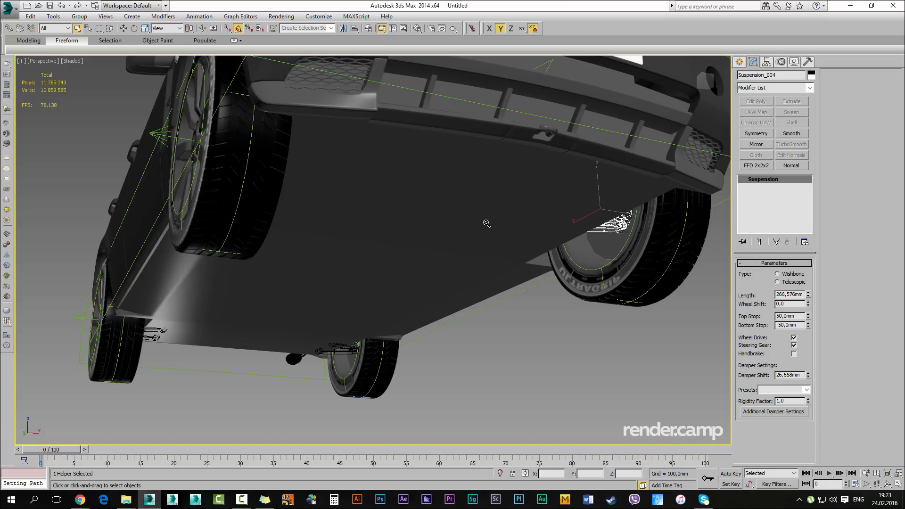
middle_click_drag(487, 223, 486, 223, "ctrl+alt")
right_click(487, 223)
left_click(487, 223)
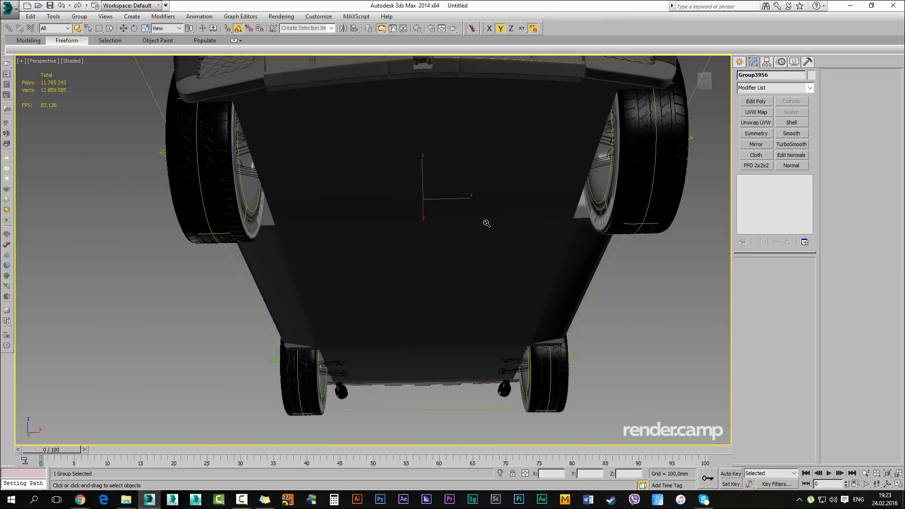
left_click(248, 172)
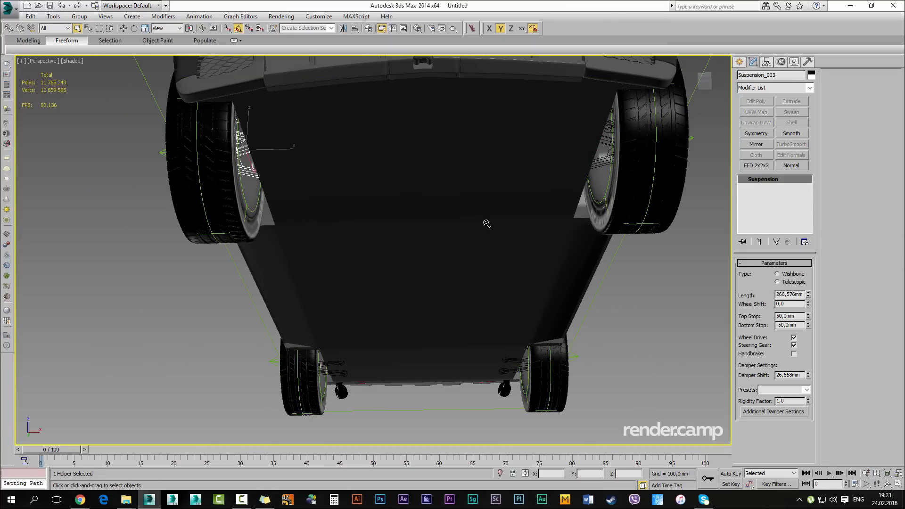
Turn on Handbrake for both rear Suspension helpers, one after the other
middle_click_drag(487, 223, 486, 223, "alt")
left_click(523, 270)
left_click(516, 275)
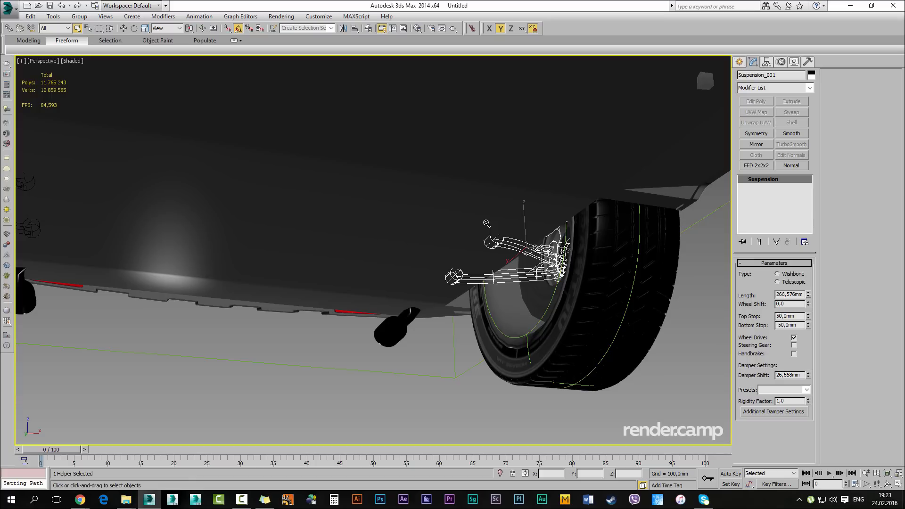
middle_click_drag(486, 223, 486, 223, "alt")
scroll(486, 223, "down", 5)
scroll(486, 224, "up", 2)
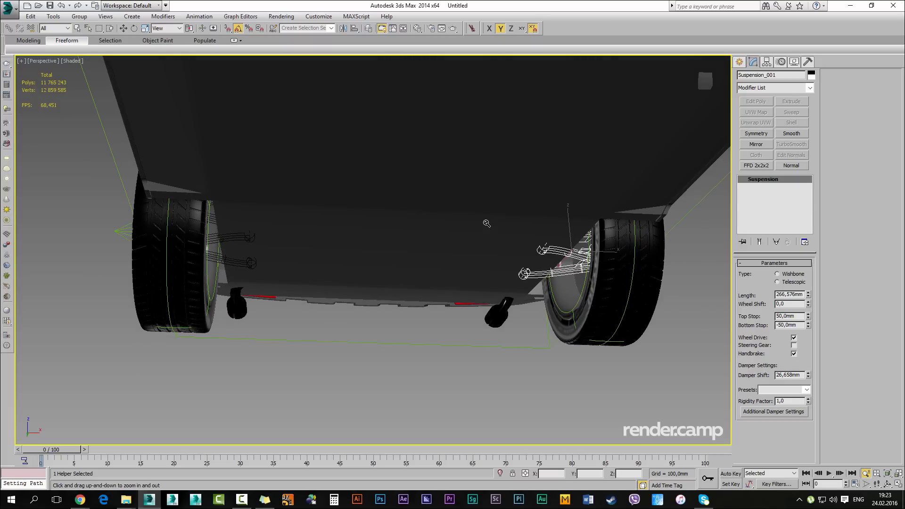
middle_click_drag(486, 224, 487, 224, "alt")
right_click(486, 223)
left_click(486, 223)
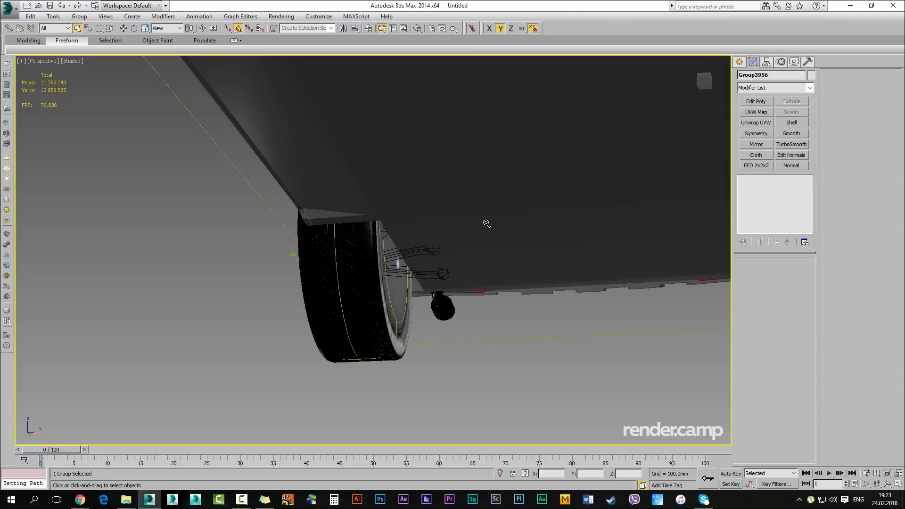
key("ctrl+z")
key("ctrl+z")
key("ctrl+z")
key("ctrl+z")
key("ctrl+z")
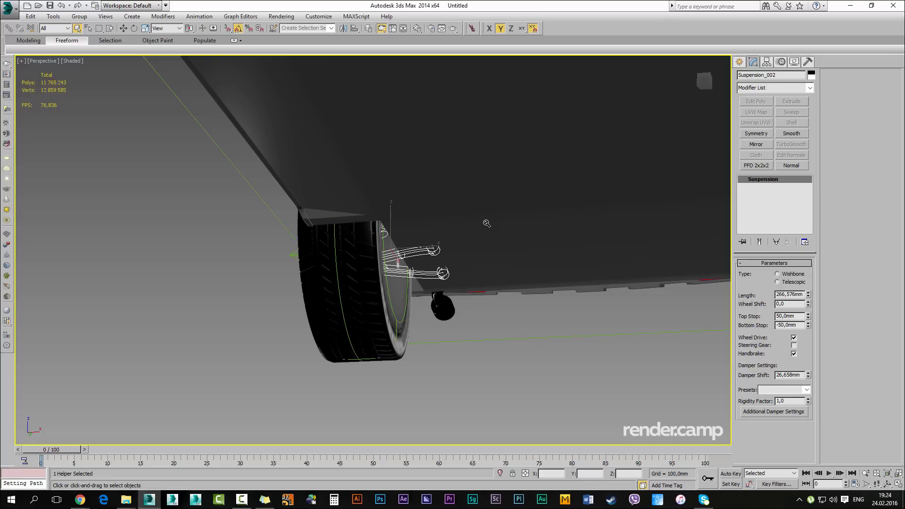
Draw a MadCar helper around the whole car in the Top view, about 1611 x 3191 x 1611 mm
key("alt+z")
key("shift+z")
key("shift+z")
key("shift+z")
key("shift+z")
key("shift+z")
key("shift+z")
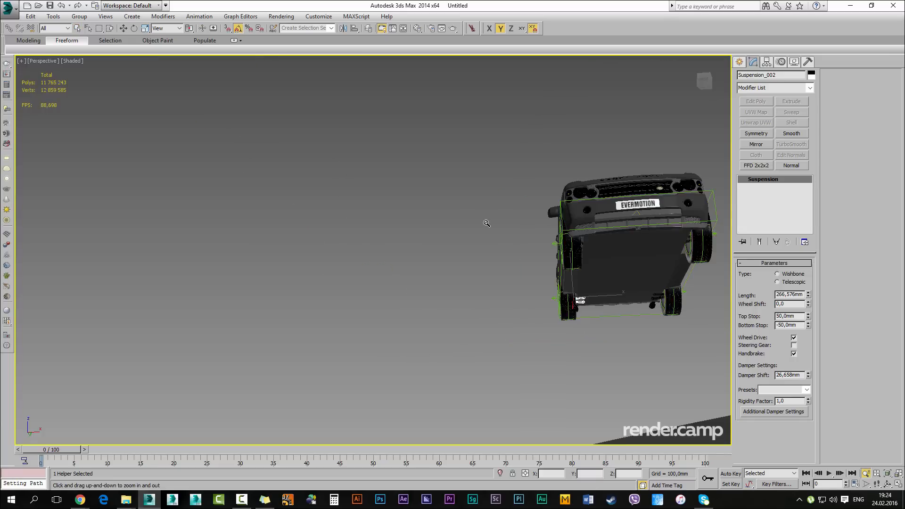
scroll(487, 223, "up", 2)
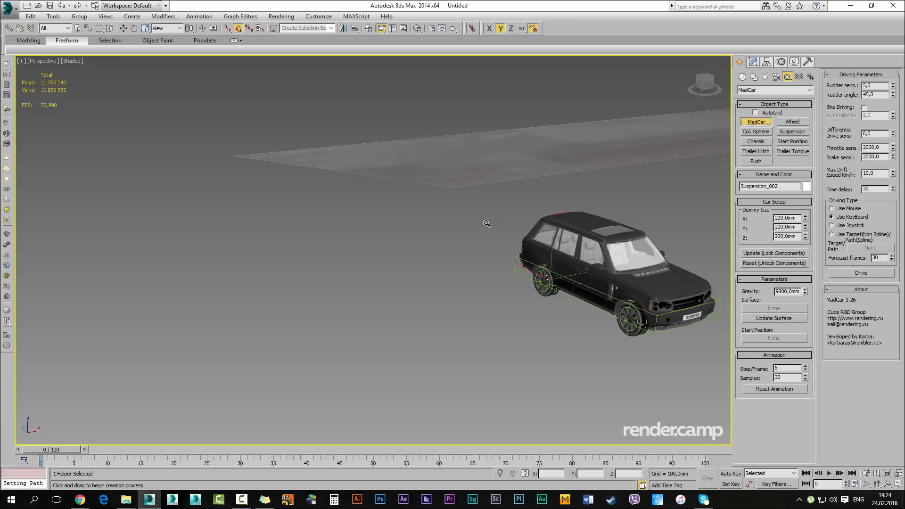
scroll(486, 223, "down", 2)
key("alt+w")
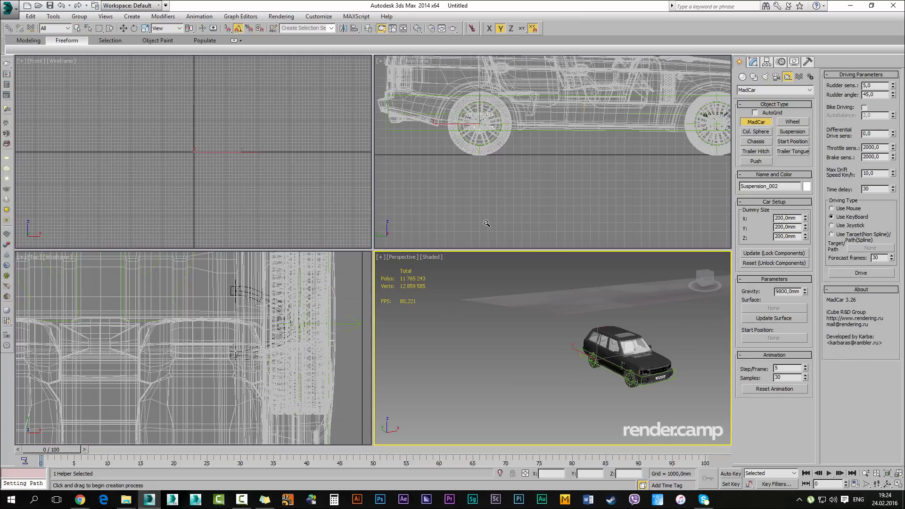
scroll(258, 277, "down", 9)
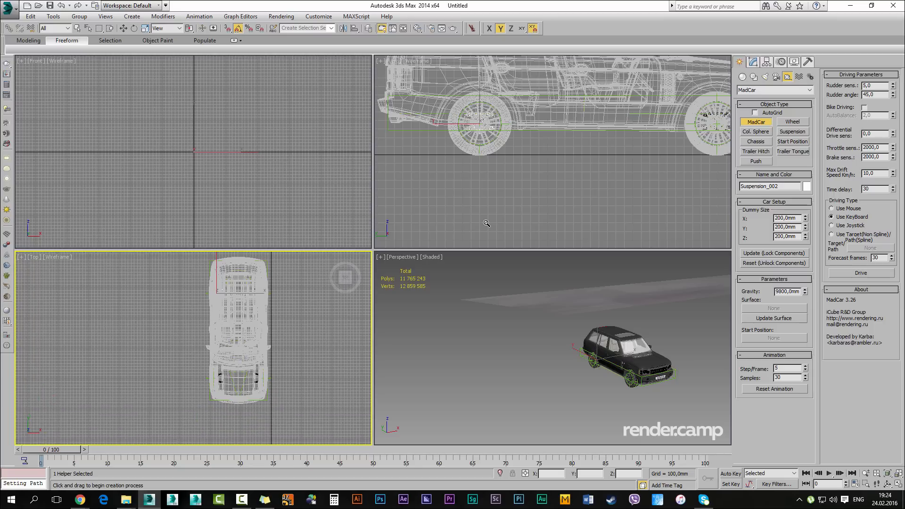
left_click_drag(237, 319, 286, 417)
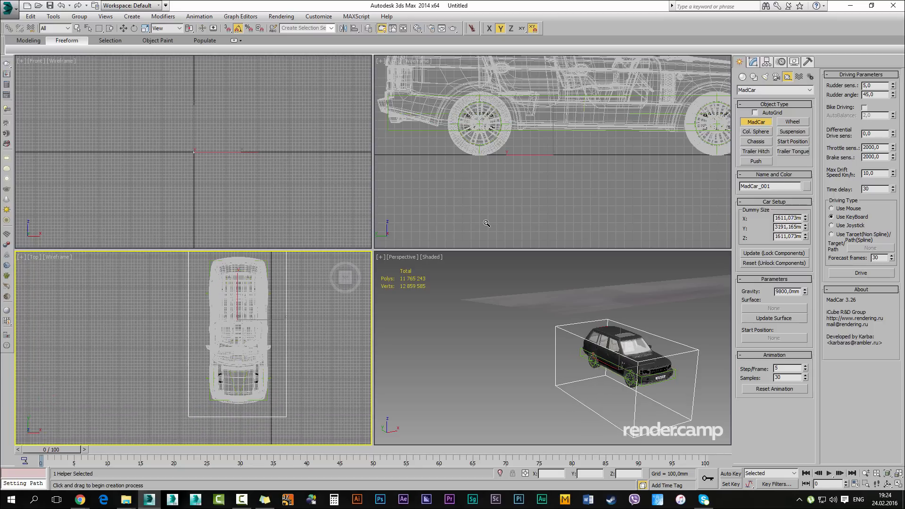
Raise the MadCar helper vertically in the Left view so its box surrounds the car body
middle_click(486, 223)
key("alt+w")
scroll(487, 223, "down", 8)
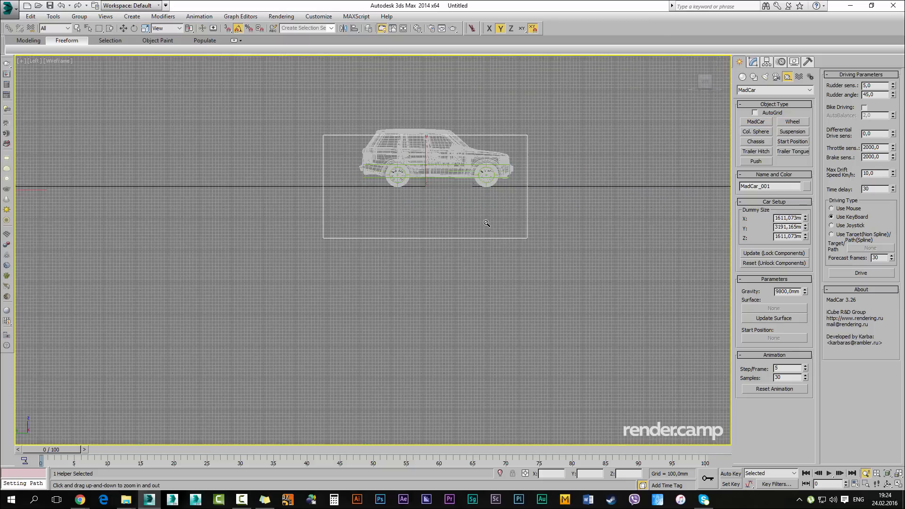
scroll(487, 223, "up", 4)
key("w")
left_click_drag(430, 198, 430, 140)
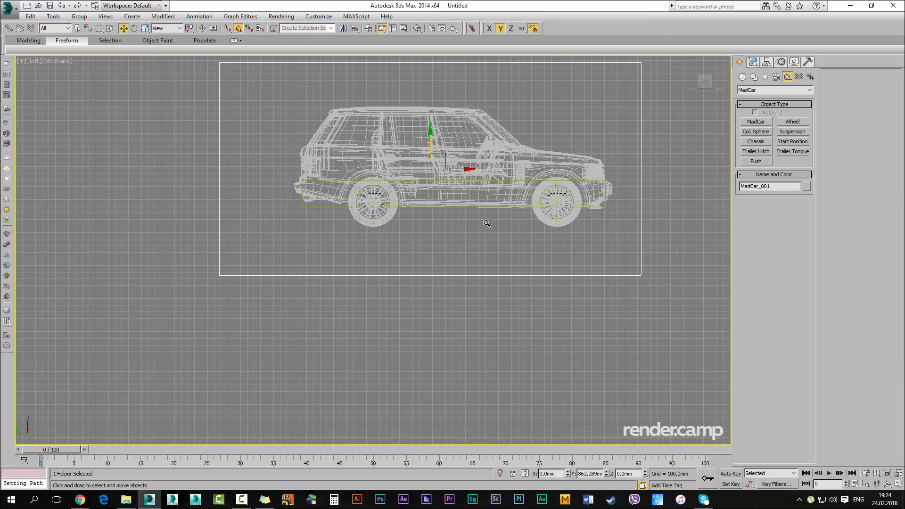
key("alt+w")
middle_click(553, 348)
key("alt+w")
key("alt+z")
middle_click_drag(486, 223, 468, 193, "alt")
Reduce the MadCar helper's Y dummy size to 2648,667 mm and recentre it along the car's length
left_click(752, 62)
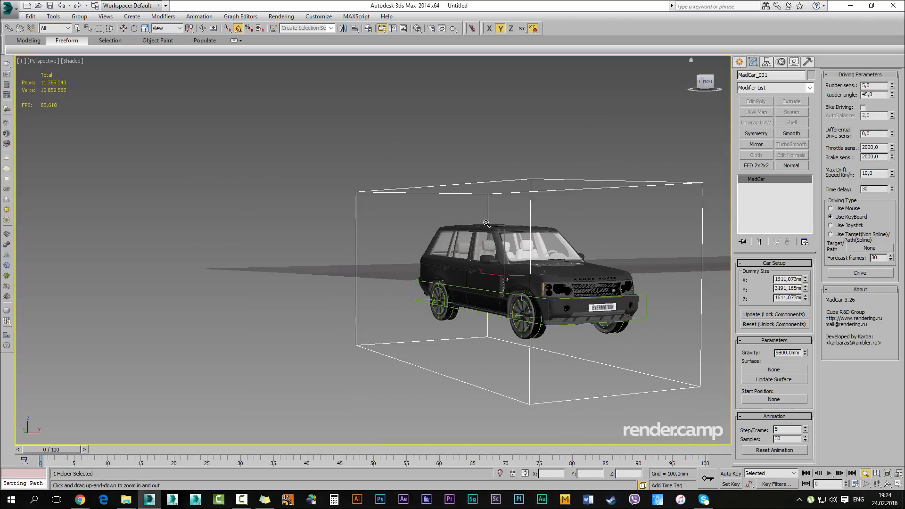
left_click_drag(805, 291, 805, 307)
middle_click_drag(486, 223, 575, 207, "alt")
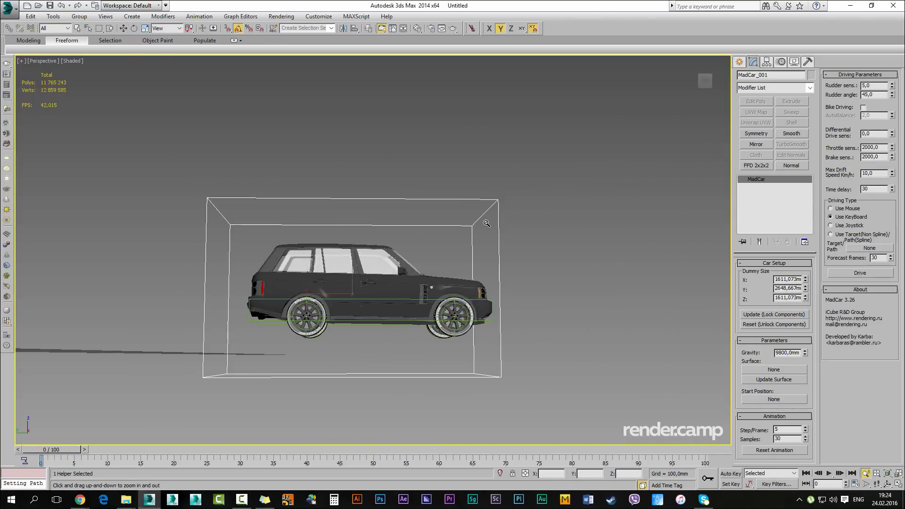
key("alt+w")
right_click(486, 222)
key("alt+w")
left_click_drag(439, 160, 460, 156)
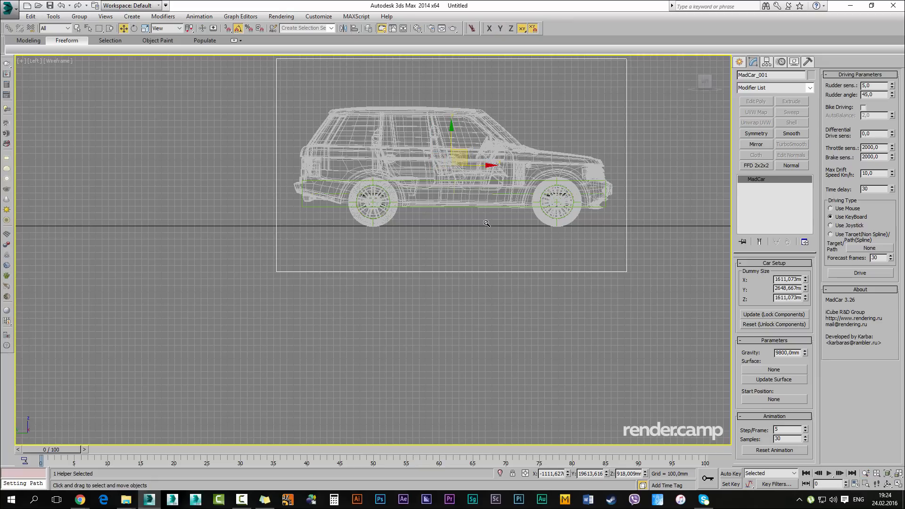
Reduce the MadCar helper's dummy size to 1095,53 mm in Z and 1272,748 mm in X, fitting it around the car
left_click_drag(805, 297, 805, 313)
key("alt+w")
right_click(528, 325)
key("alt+w")
middle_click_drag(528, 325, 424, 347, "alt")
left_click_drag(805, 279, 805, 289)
left_click_drag(568, 285, 569, 284)
middle_click_drag(570, 284, 636, 278, "alt")
scroll(636, 278, "up", 5)
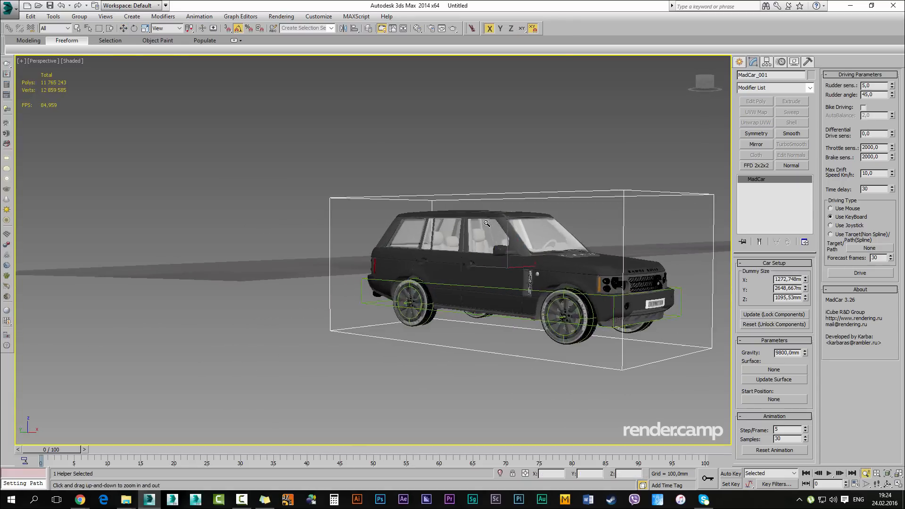
Select the car body group and link it to the Chassis helper as its parent
key("q")
left_click(622, 278)
middle_click_drag(487, 223, 481, 223, "alt")
key("F4")
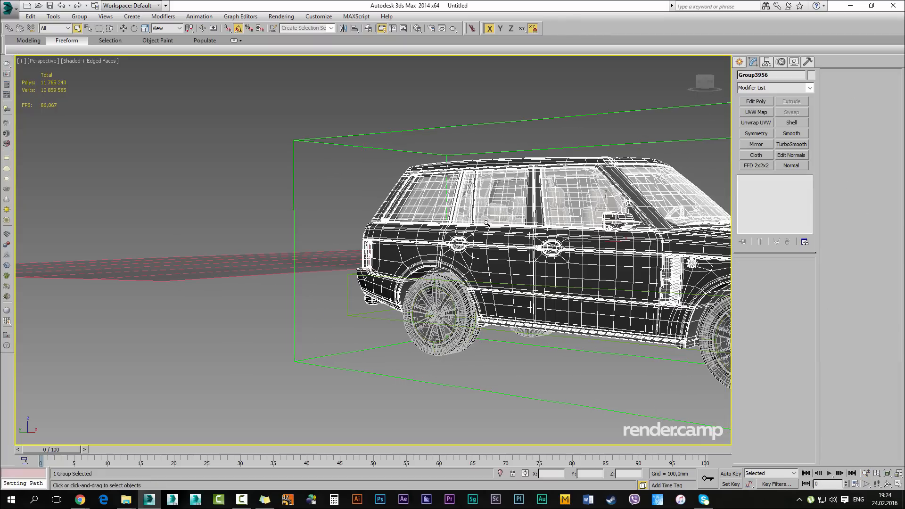
scroll(486, 223, "up", 3)
key("F4")
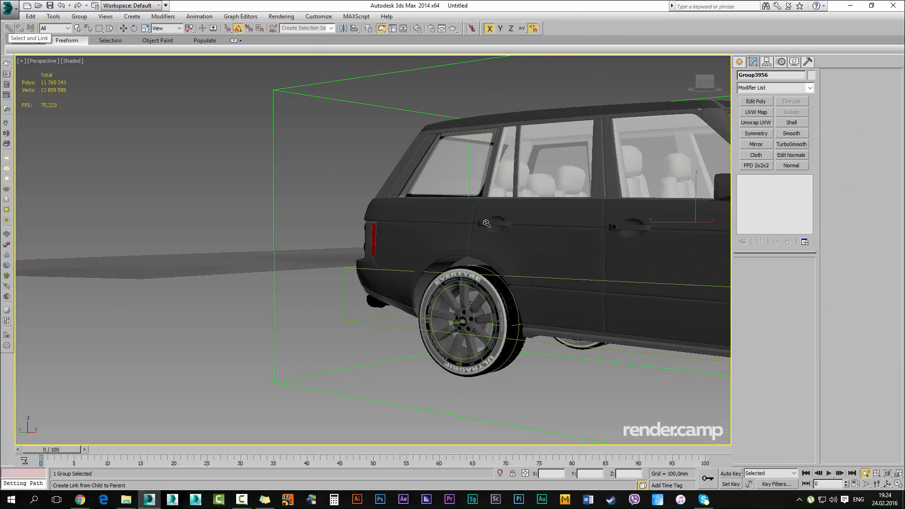
left_click(9, 29)
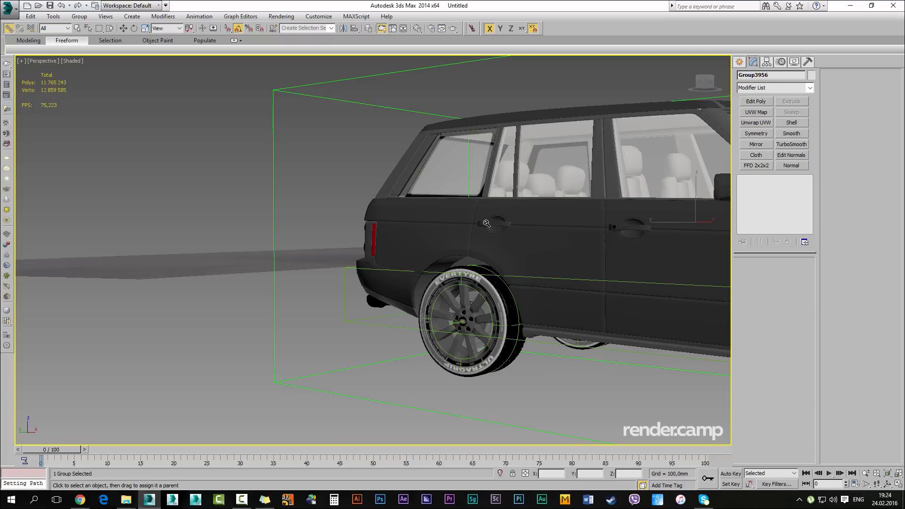
left_click_drag(485, 223, 346, 321)
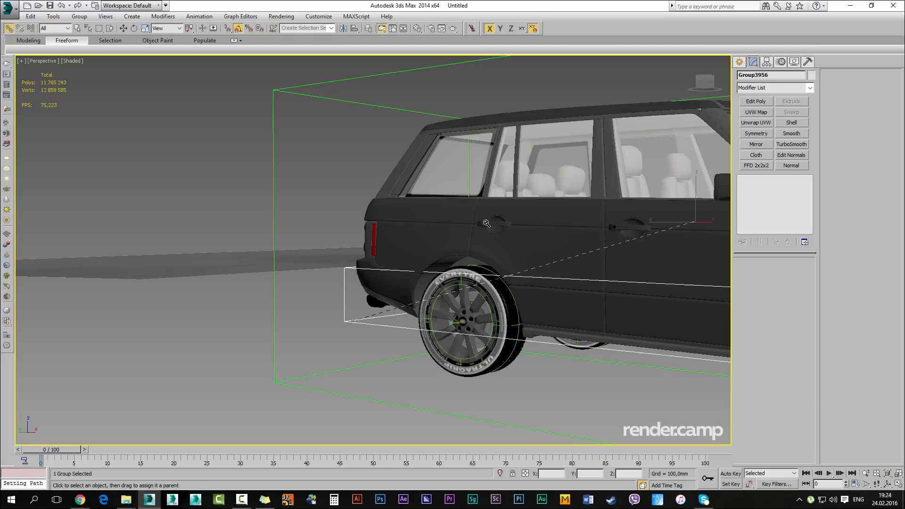
Select the MadCar helper and update its car setup to lock the components
middle_click_drag(346, 321, 273, 319)
scroll(486, 223, "down", 5)
middle_click_drag(486, 223, 356, 223)
key("q")
left_click(455, 223)
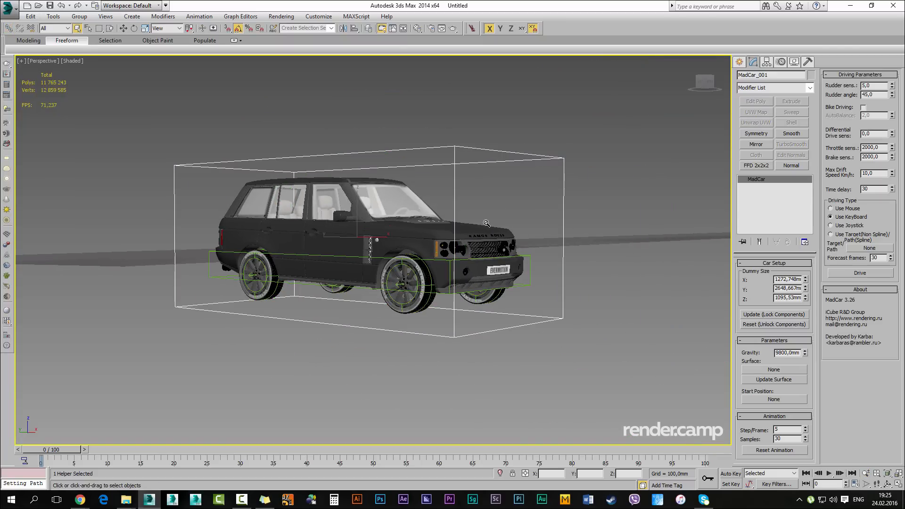
scroll(486, 223, "up", 2)
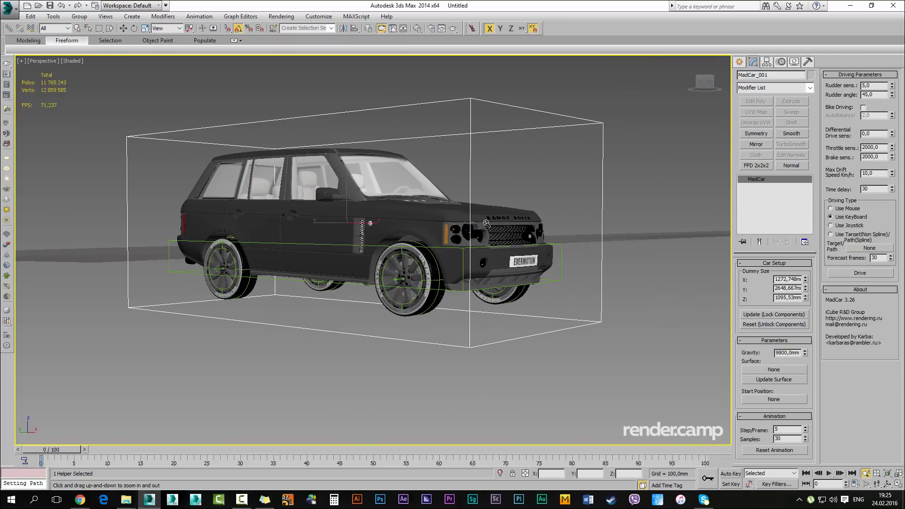
mouse_move(486, 223)
middle_mouse_down("alt")
mouse_move(481, 257)
mouse_move(508, 309)
middle_mouse_up("alt")
left_click(774, 314)
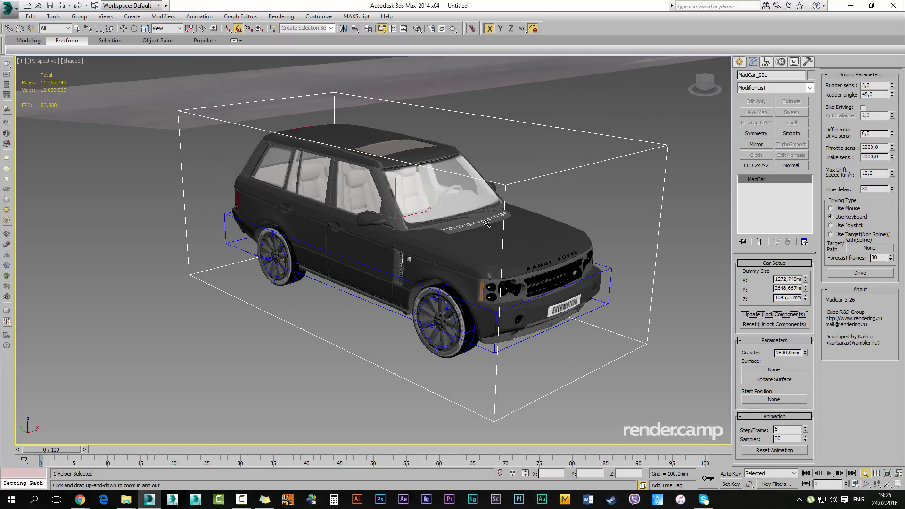
Examine the locked car rig and its placement relative to the road
mouse_move(486, 223)
middle_mouse_down("alt")
mouse_move(484, 206)
mouse_move(505, 238)
mouse_move(509, 230)
mouse_move(475, 222)
mouse_move(500, 199)
mouse_move(469, 224)
middle_mouse_up("alt")
scroll(486, 223, "up", 1)
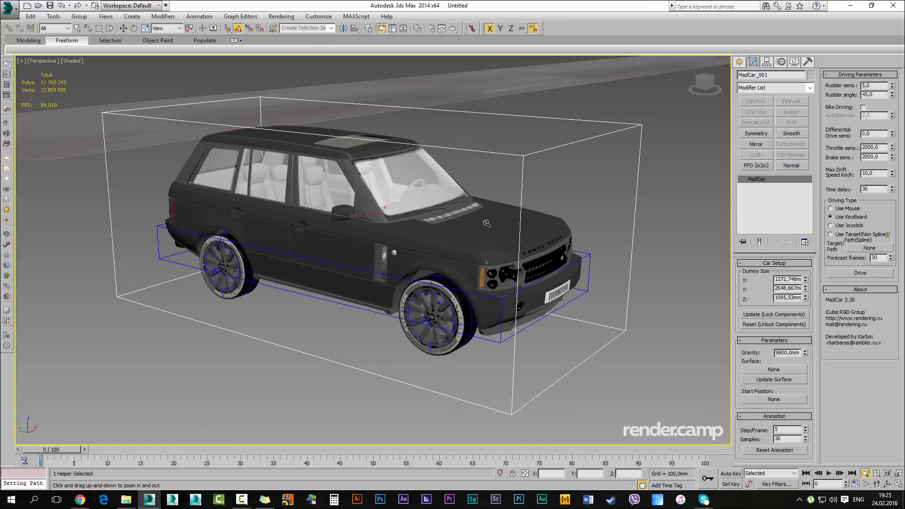
middle_click_drag(486, 223, 567, 361)
scroll(486, 223, "down", 3)
scroll(486, 223, "down", 4)
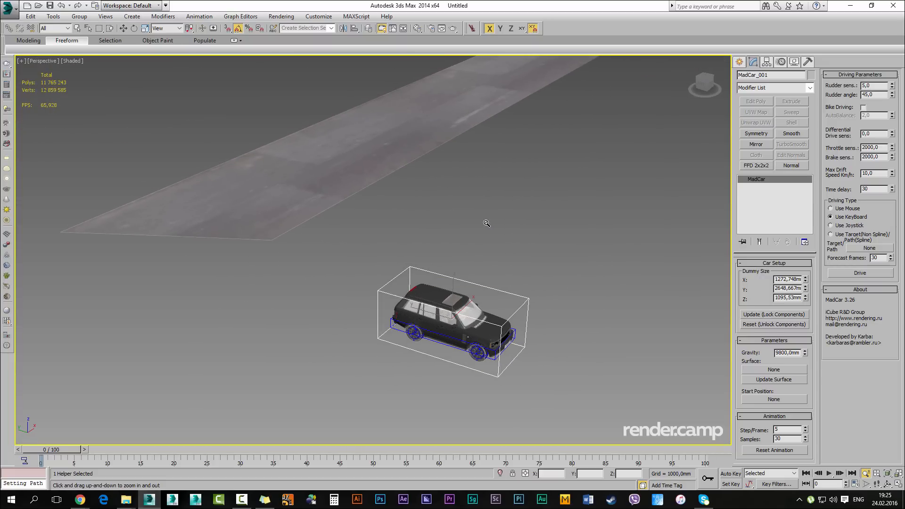
middle_click_drag(486, 223, 517, 238)
scroll(486, 223, "down", 3)
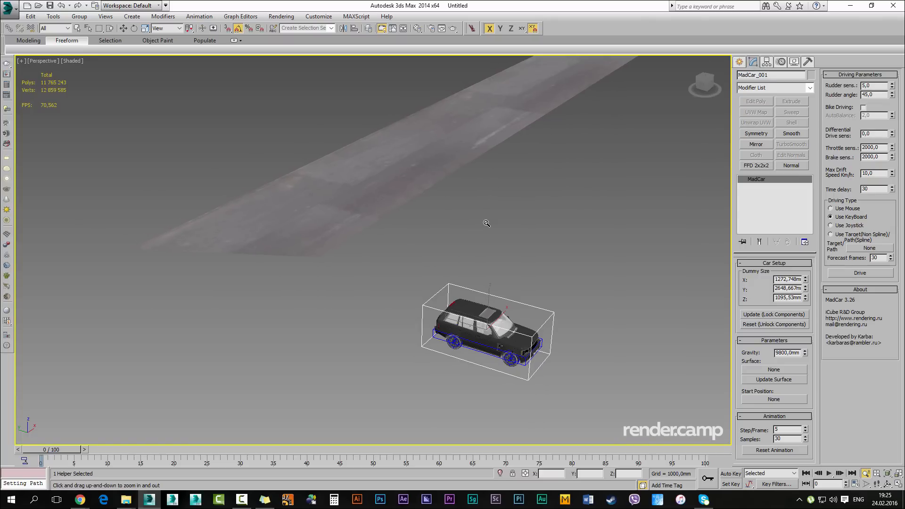
scroll(486, 223, "up", 5)
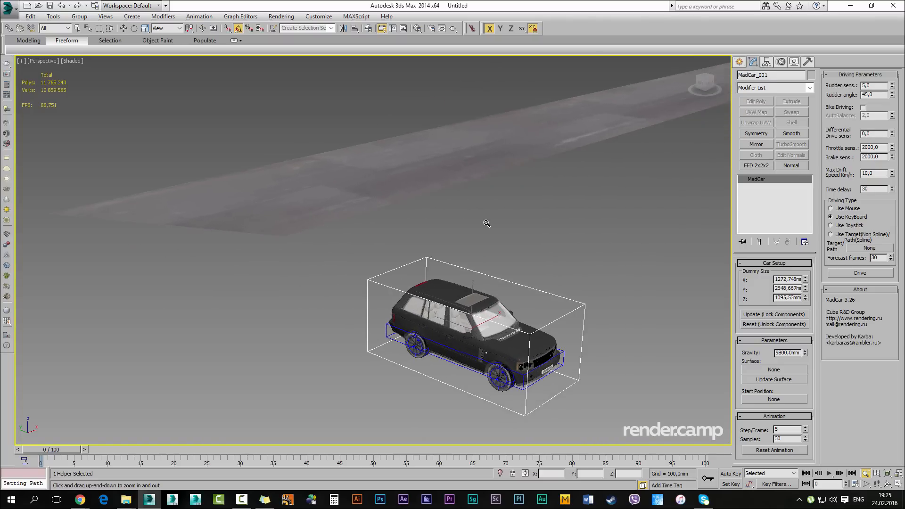
scroll(487, 222, "up", 4)
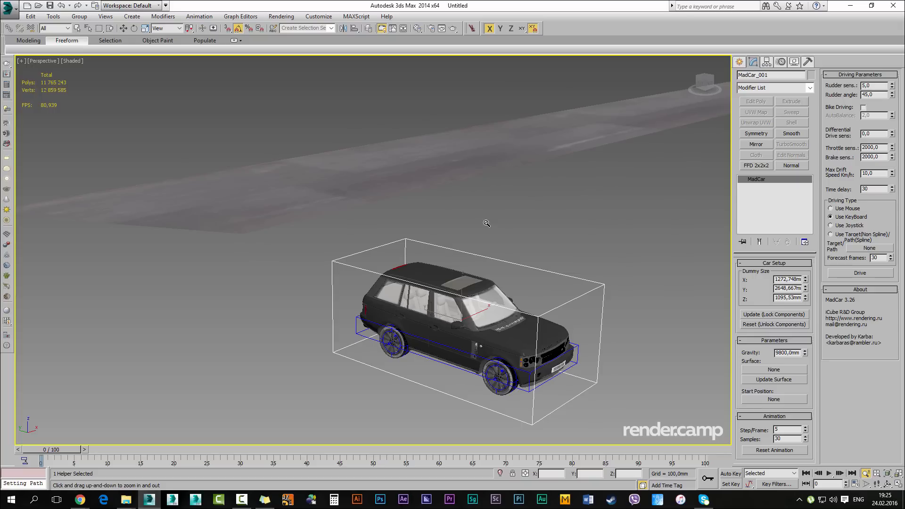
Create a MadCar Start Position helper near the beginning of the road in the Top view
left_click(739, 62)
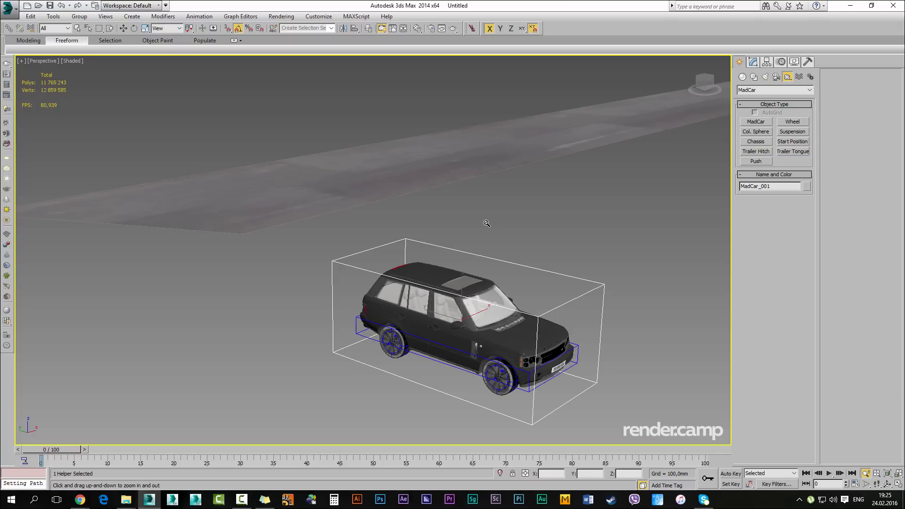
left_click(793, 141)
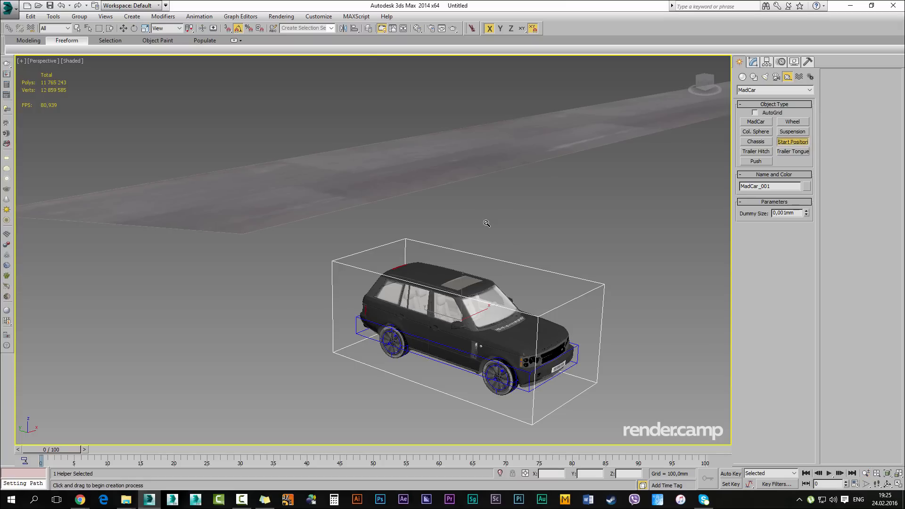
key("alt+w")
middle_click(232, 377)
key("alt+w")
scroll(442, 236, "down", 8)
mouse_move(442, 236)
middle_mouse_down()
mouse_move(404, 336)
mouse_move(448, 392)
middle_mouse_up()
mouse_move(491, 234)
left_mouse_down()
mouse_move(490, 199)
mouse_move(556, 244)
left_mouse_up()
right_click(498, 224)
Orient the Start Position helper along the road and move it further onto the road surface
scroll(498, 224, "up", 2)
key("e")
middle_click_drag(555, 244, 447, 245)
key("w")
left_click_drag(406, 240, 457, 240)
scroll(487, 223, "down", 2)
Raise the Start Position helper slightly above the road surface in the Perspective view
key("alt+w")
right_click(500, 301)
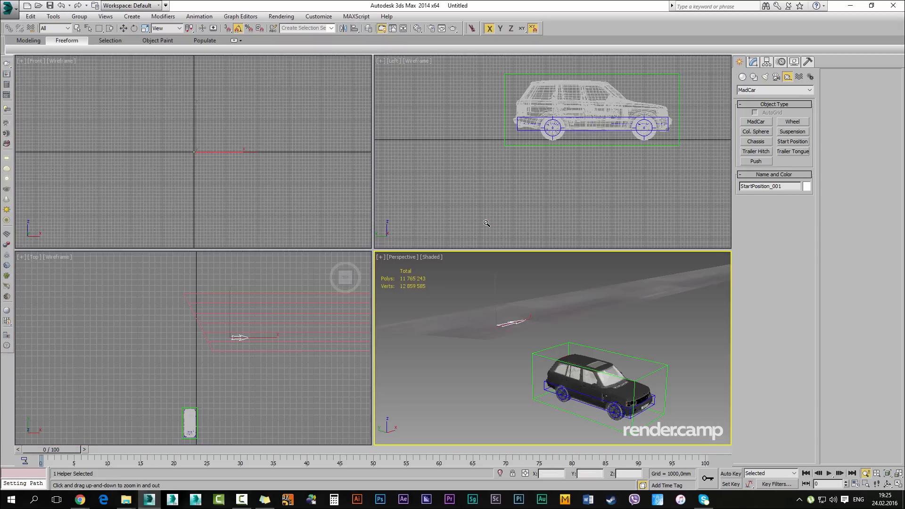
key("alt+w")
middle_click_drag(500, 301, 405, 297, "alt")
scroll(487, 224, "up", 1)
middle_click_drag(486, 223, 202, 192)
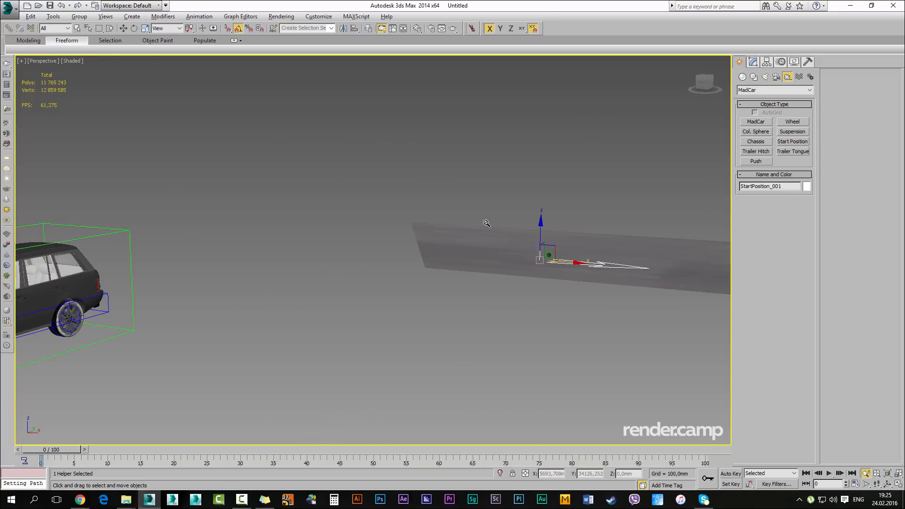
left_click_drag(541, 236, 541, 215)
Assign the Start Position helper as the MadCar helper's start position and update the car setup to lock the components
mouse_move(487, 223)
middle_mouse_down("alt")
mouse_move(533, 198)
mouse_move(248, 215)
middle_mouse_up("alt")
scroll(486, 224, "down", 3)
mouse_move(486, 223)
middle_mouse_down("alt")
mouse_move(524, 259)
mouse_move(594, 221)
middle_mouse_up("alt")
key("q")
left_click(209, 288)
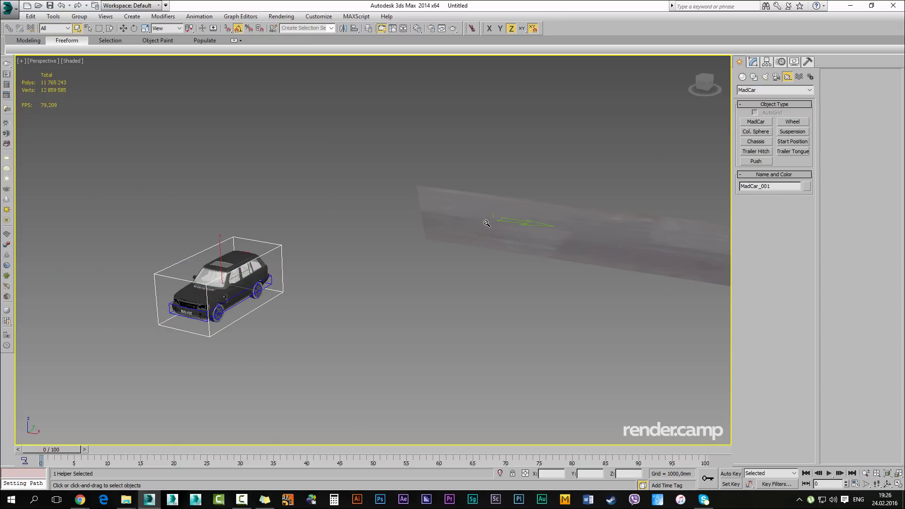
left_click(753, 62)
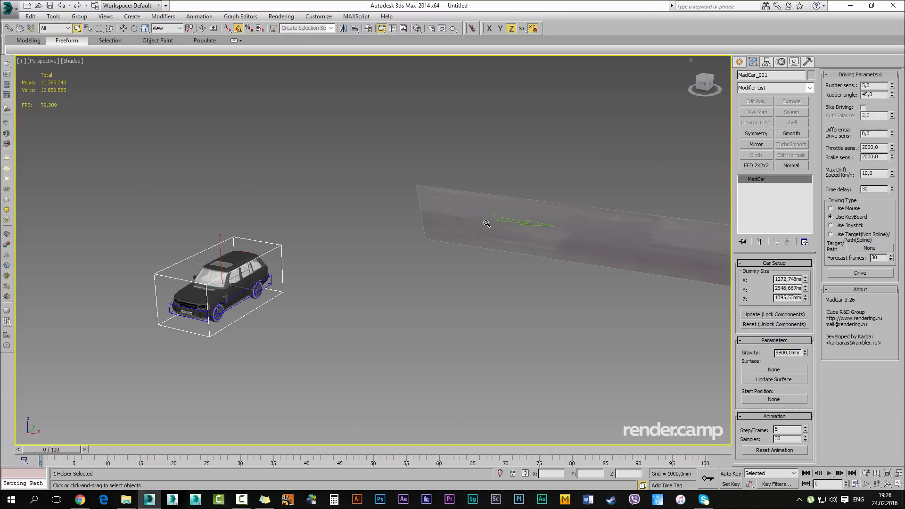
left_click(774, 400)
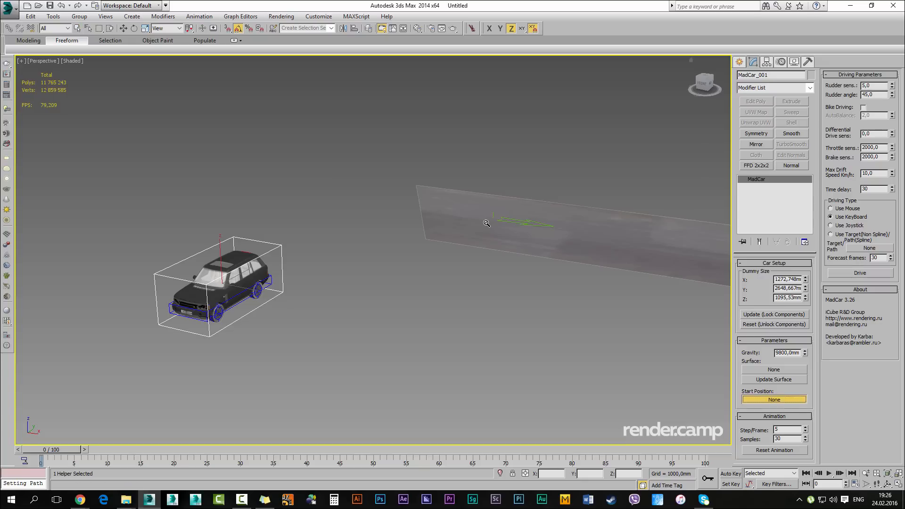
middle_click_drag(487, 223, 490, 189, "alt")
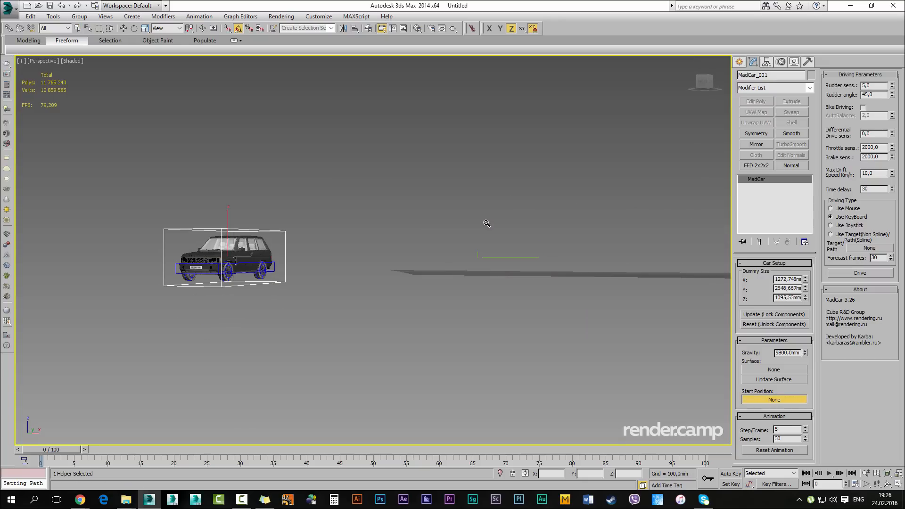
left_click(507, 257)
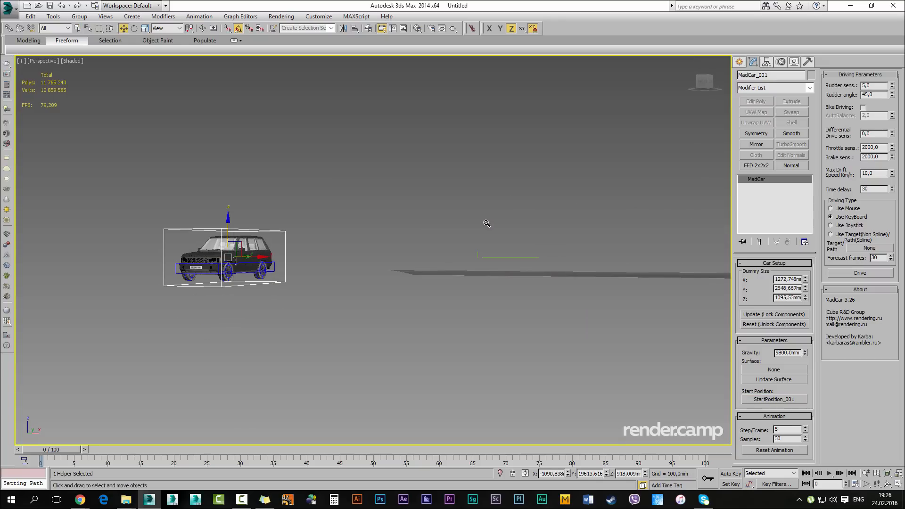
mouse_move(487, 223)
middle_mouse_down("alt")
mouse_move(479, 240)
mouse_move(479, 227)
middle_mouse_up("alt")
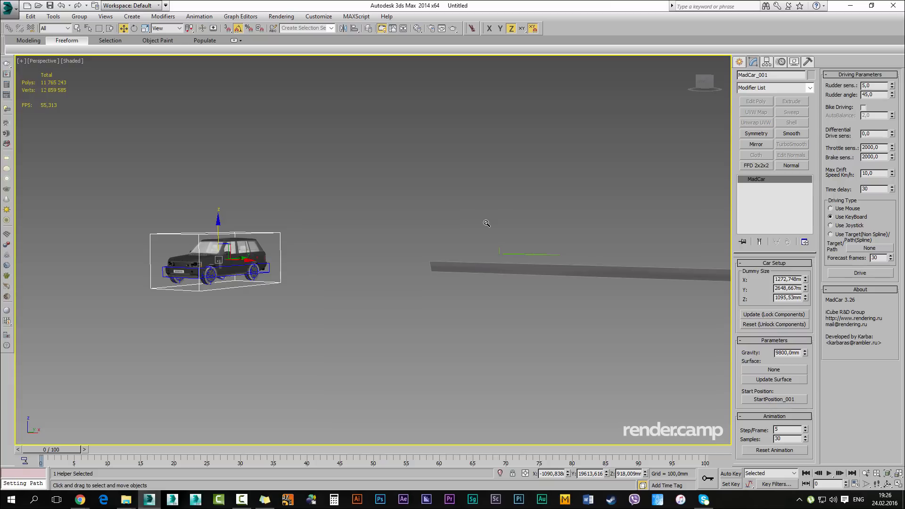
left_click(774, 314)
Select the Start Position helper under the car and lower it vertically toward the road surface
mouse_move(486, 223)
middle_mouse_down("alt")
mouse_move(486, 235)
mouse_move(481, 214)
middle_mouse_up("alt")
scroll(486, 223, "up", 8)
left_click_drag(567, 217, 580, 246)
mouse_move(580, 246)
middle_mouse_down("alt")
mouse_move(552, 239)
mouse_move(556, 232)
middle_mouse_up("alt")
middle_click_drag(487, 223, 486, 231, "alt")
key("w")
left_click_drag(429, 221, 429, 250)
Reselect the MadCar helper and update its car setup to apply the lowered start position
middle_click_drag(486, 223, 659, 188, "alt")
scroll(486, 223, "down", 2)
scroll(486, 223, "down", 3)
key("q")
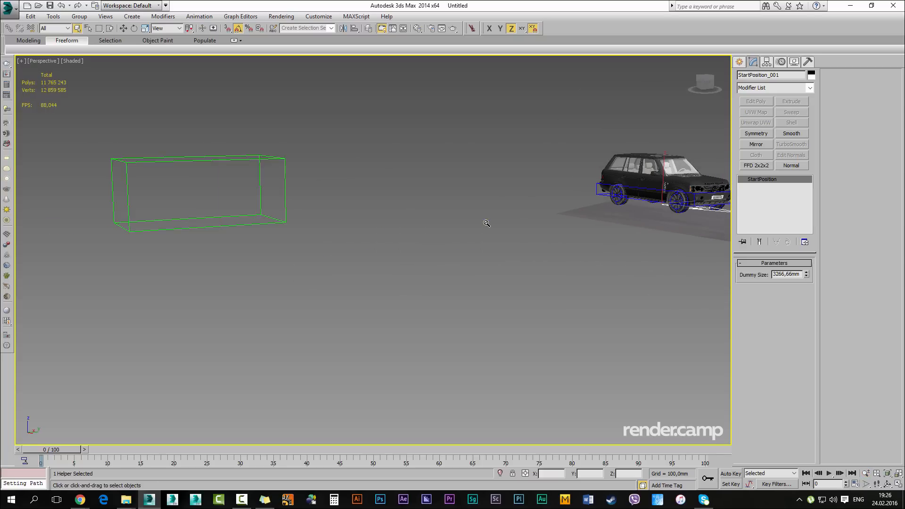
middle_click_drag(486, 222, 343, 244)
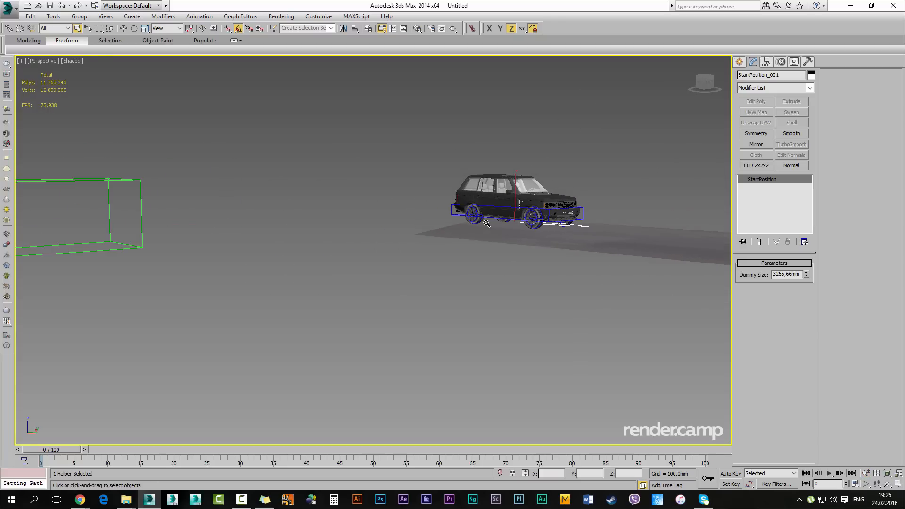
left_click(142, 214)
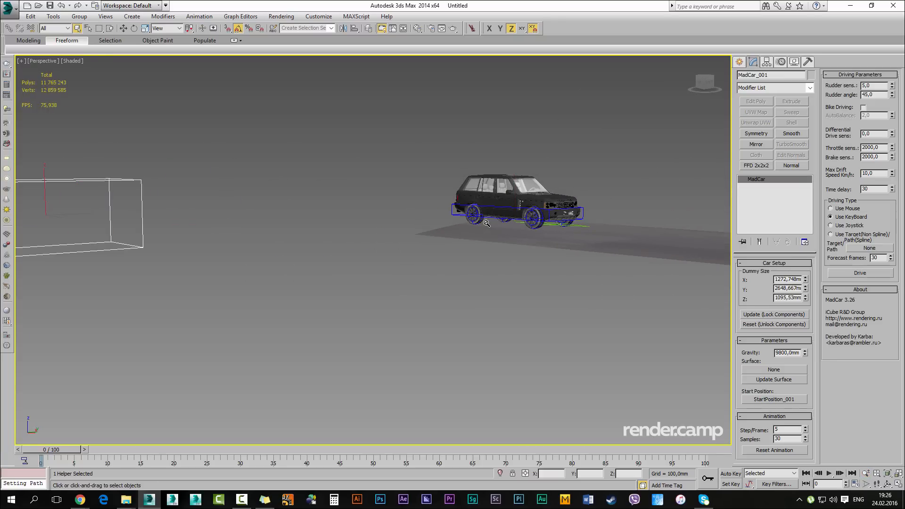
left_click(774, 315)
Inspect the wheels' contact with the road and fine-tune the Start Position helper's height
scroll(486, 223, "up", 9)
middle_click_drag(486, 223, 522, 203, "alt")
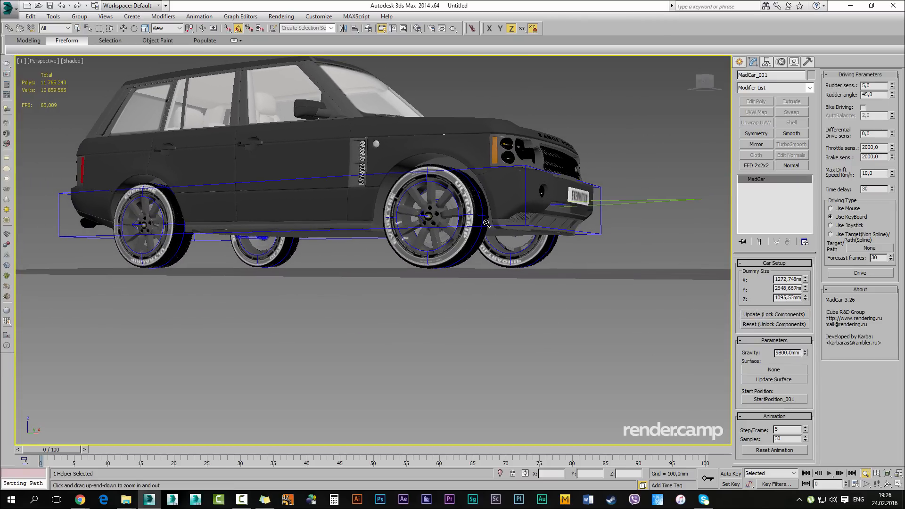
key("w")
left_click(645, 202)
left_click_drag(319, 179, 318, 180)
scroll(479, 147, "down", 4)
scroll(486, 223, "down", 6)
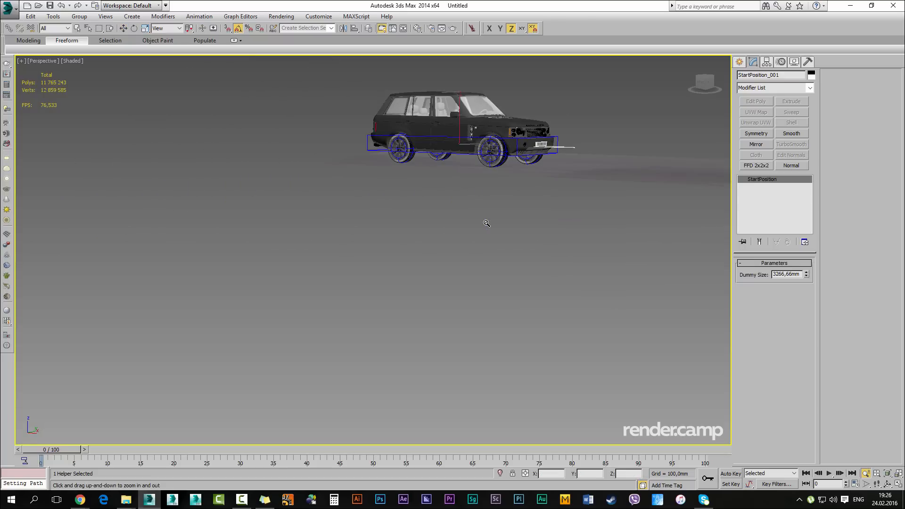
Assign the road plane Plane021 as the MadCar helper's driving surface and update the surface
key("q")
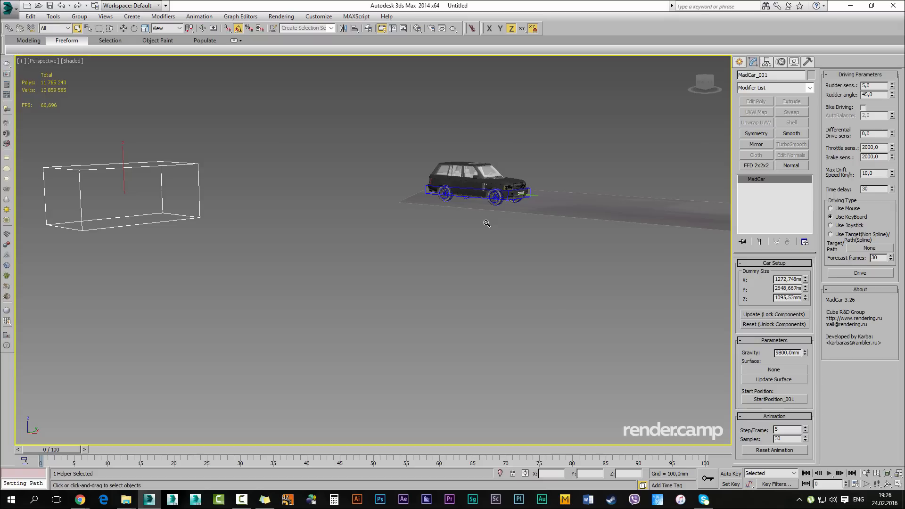
middle_click_drag(486, 224, 523, 250, "alt")
scroll(486, 223, "down", 1)
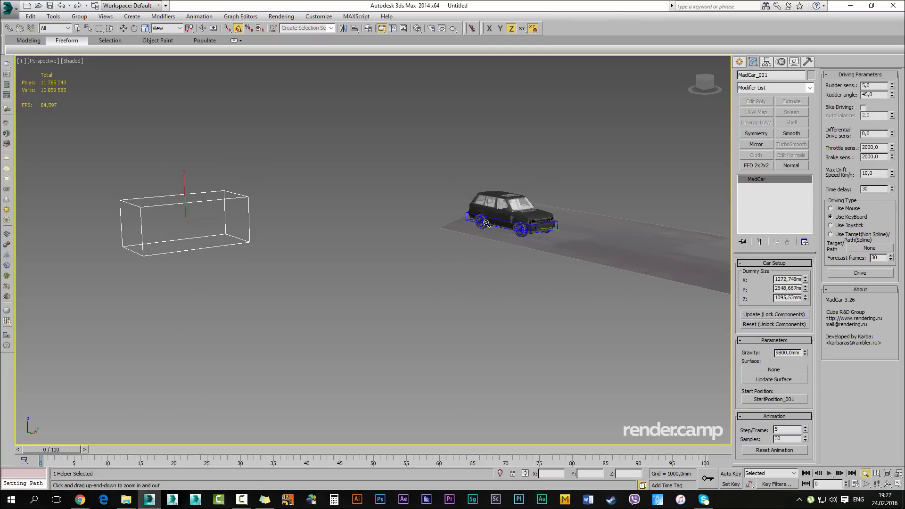
middle_click_drag(487, 223, 486, 224, "alt")
left_click(774, 370)
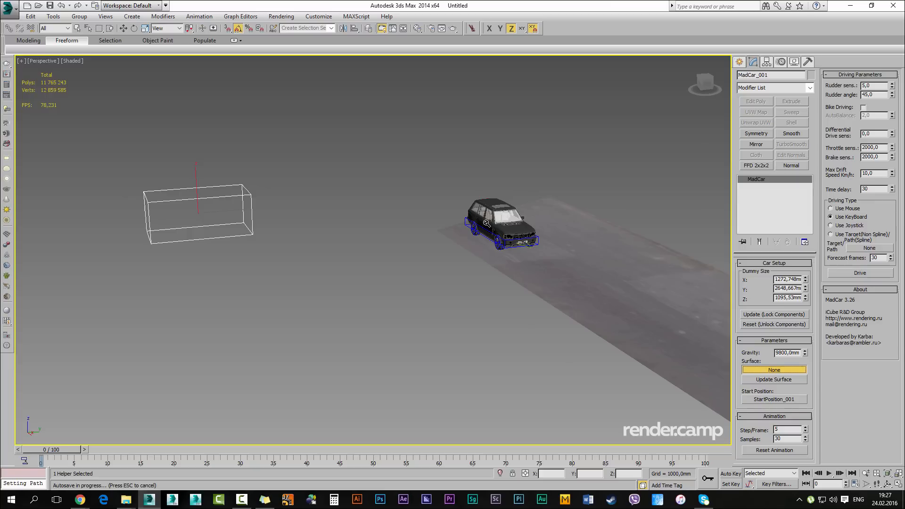
key("Escape")
left_click(629, 268)
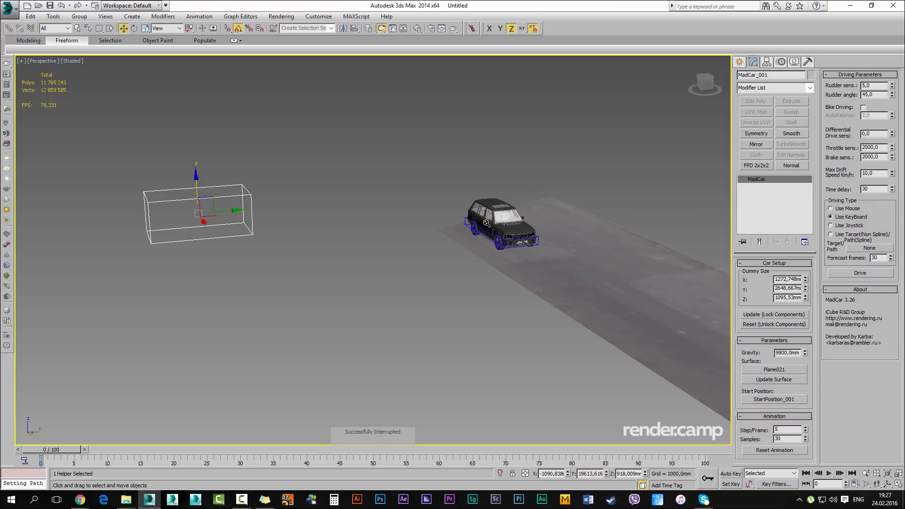
mouse_move(487, 223)
middle_mouse_down("alt")
mouse_move(431, 211)
mouse_move(443, 213)
middle_mouse_up("alt")
left_click(774, 379)
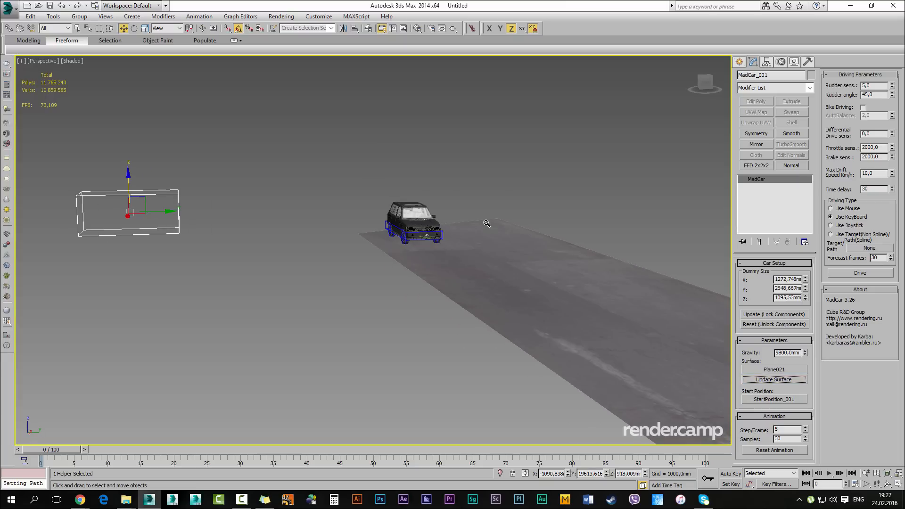
Examine the car and its MadCar helper from several angles along the road
middle_click_drag(486, 223, 486, 223, "alt")
key("q")
scroll(486, 223, "down", 5)
middle_click_drag(486, 223, 535, 201, "alt")
scroll(487, 223, "up", 3)
mouse_move(486, 223)
middle_mouse_down("alt")
mouse_move(500, 218)
mouse_move(483, 204)
mouse_move(478, 221)
middle_mouse_up("alt")
scroll(487, 222, "up", 3)
scroll(486, 223, "down", 3)
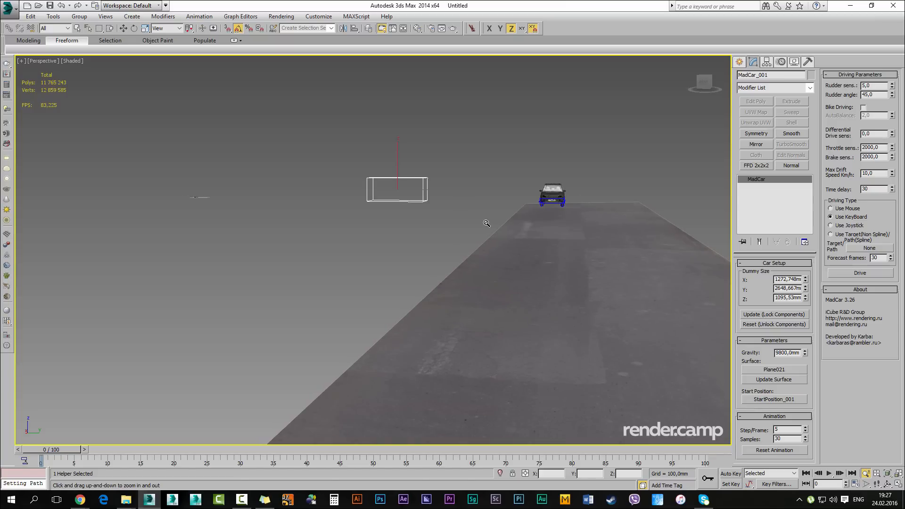
middle_click_drag(487, 223, 487, 223, "alt")
key("q")
Reselect the MadCar helper and extend the animation's time range to 1000 frames
left_click(587, 208)
left_click(491, 141)
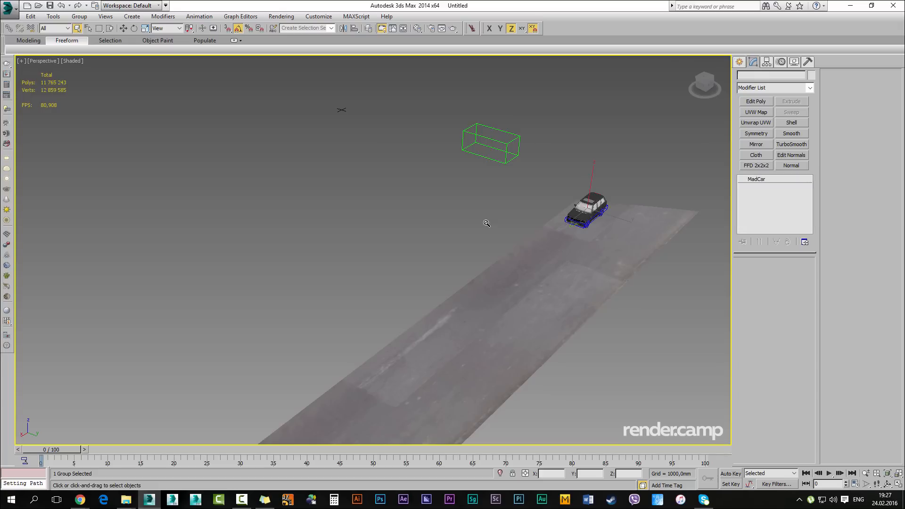
middle_click_drag(486, 223, 486, 223, "alt")
scroll(486, 223, "up", 2)
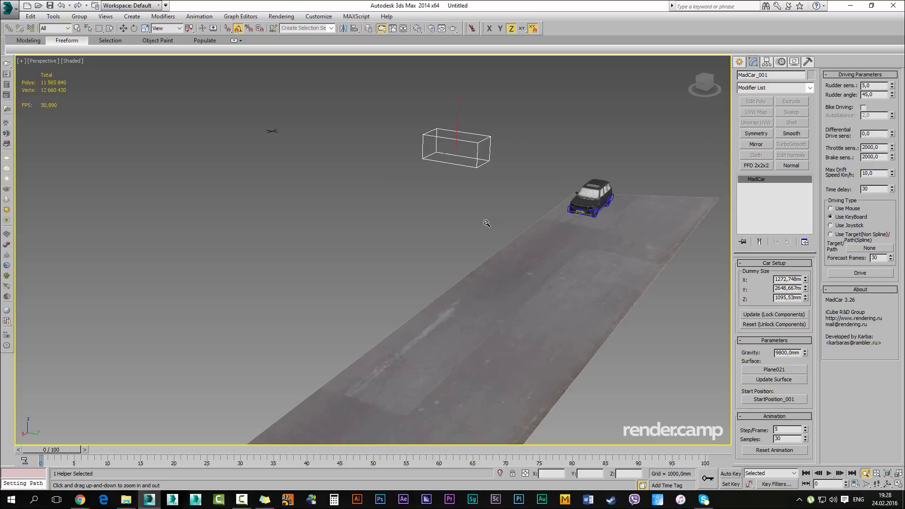
left_click(855, 484)
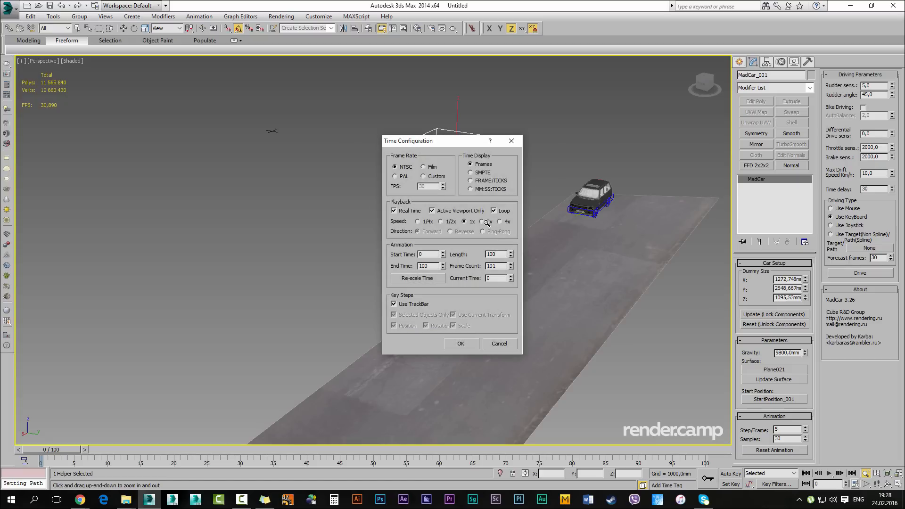
key("Return")
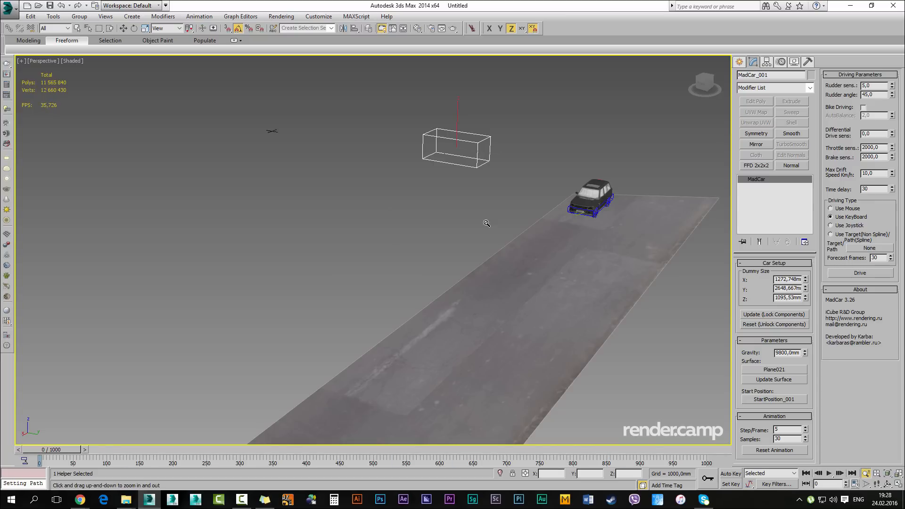
Update the locked car setup, start MadCar's keyboard driving simulation and accelerate the car forward along the road
mouse_move(487, 224)
middle_mouse_down("alt")
mouse_move(487, 210)
mouse_move(487, 227)
middle_mouse_up("alt")
left_click(774, 315)
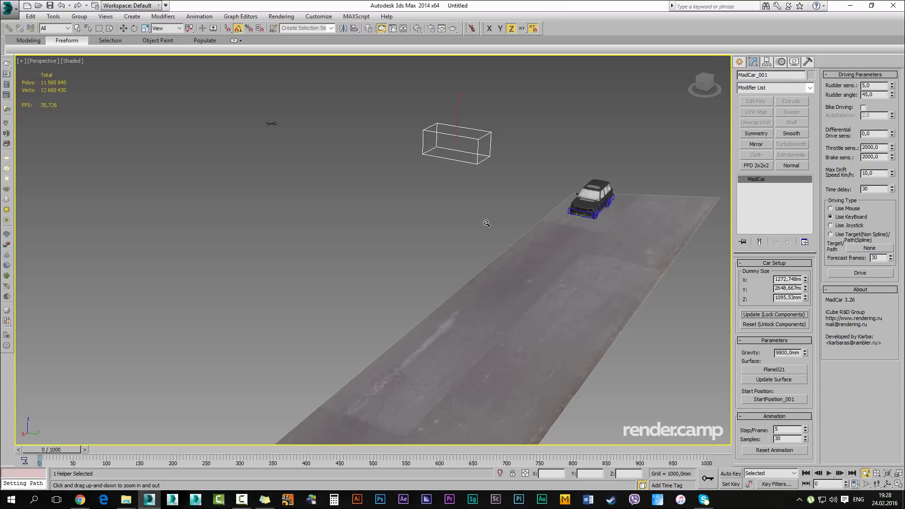
left_click(860, 273)
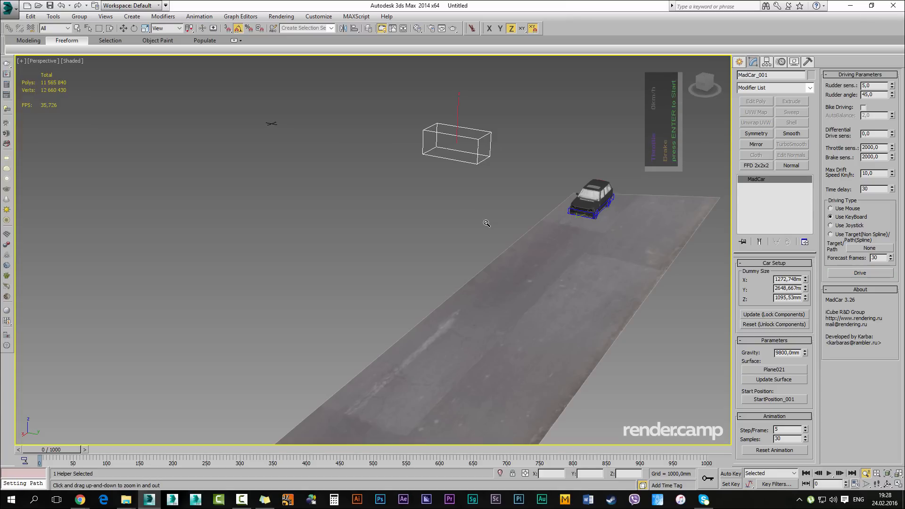
key("Return")
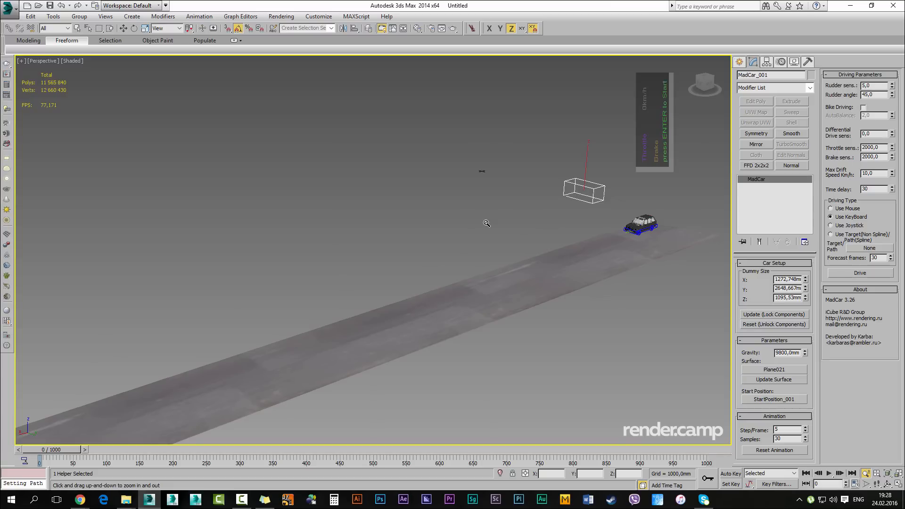
key("Return")
key("Up")
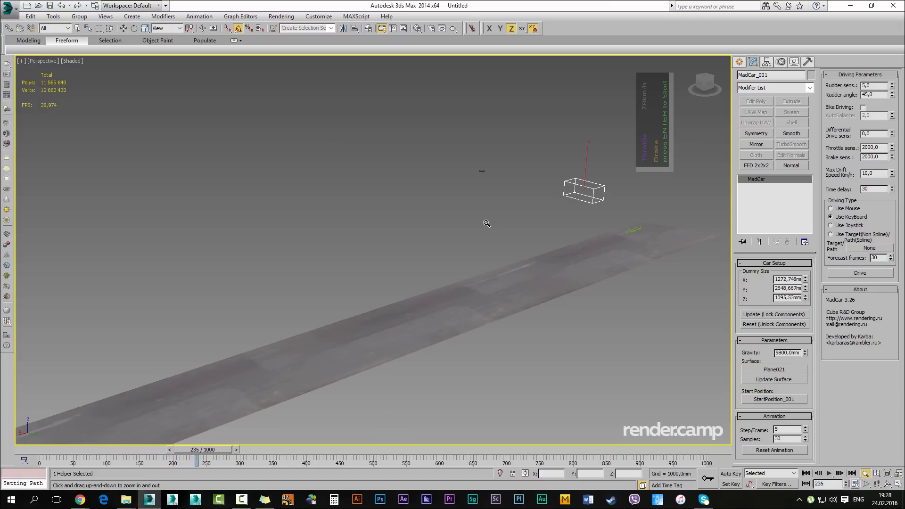
Rewind the animation to frame 0, select the car and frame it for a close view
middle_click_drag(487, 224, 489, 237, "alt")
left_click_drag(203, 449, 51, 449)
scroll(486, 223, "up", 1)
scroll(486, 224, "up", 10)
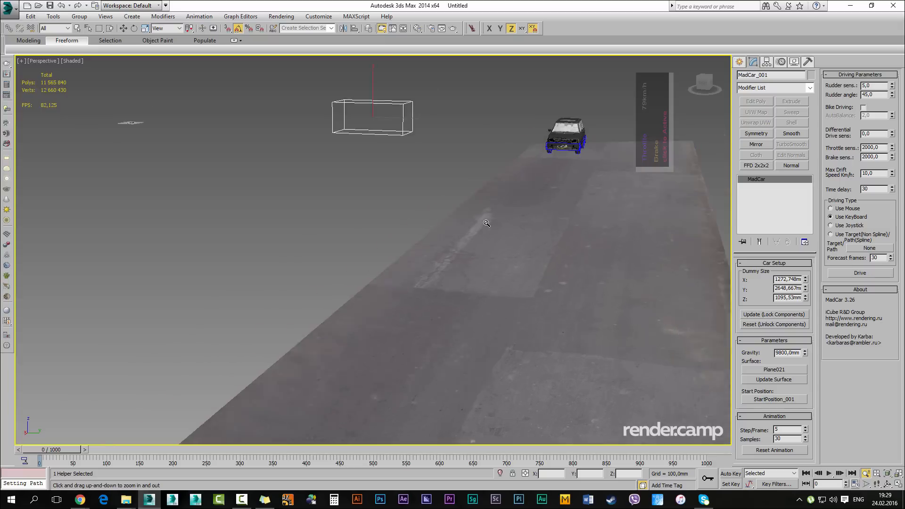
scroll(486, 223, "up", 5)
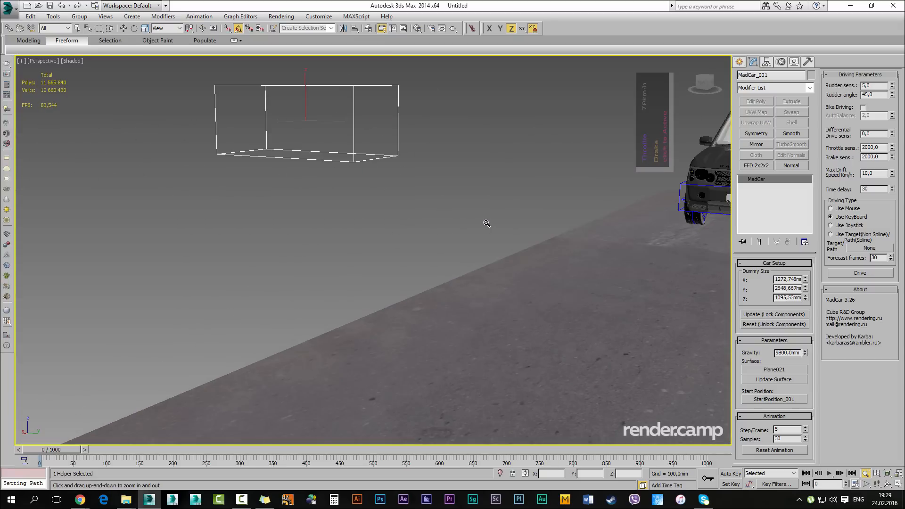
left_click(707, 188)
key("z")
middle_click_drag(486, 250, 487, 228, "alt")
scroll(487, 223, "down", 5)
Play back the recorded drive several times from the start and scrub to about frame 90 to examine the car's motion
key("/")
key("Home")
key("/")
key("Home")
key("/")
key("Home")
left_click_drag(52, 449, 109, 450)
scroll(487, 223, "down", 5)
middle_click_drag(487, 223, 676, 221)
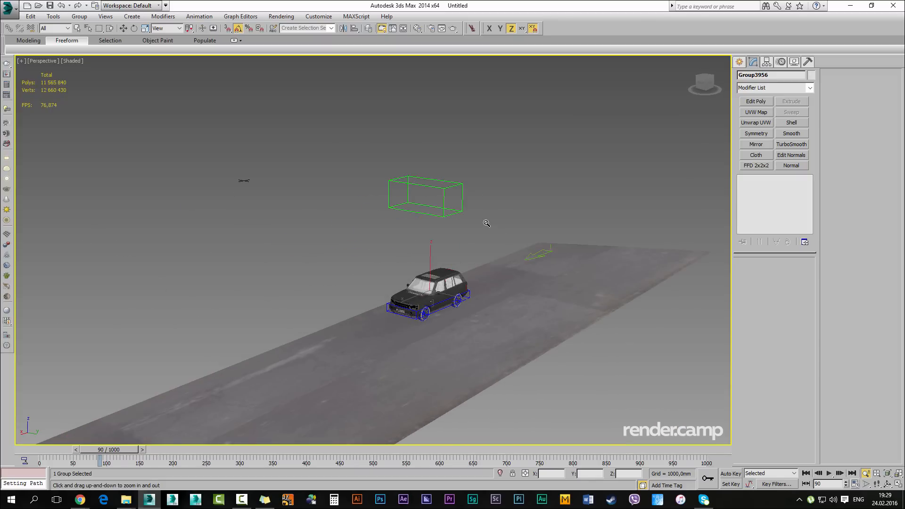
Return to the first frame and reselect the MadCar helper
key("Home")
key("q")
left_click_drag(402, 171, 443, 211)
middle_click_drag(443, 211, 515, 236, "alt")
scroll(487, 223, "down", 3)
In the Top view, draw a line spline from the car's front along the road, weaving from side to side in two bends
left_click(739, 62)
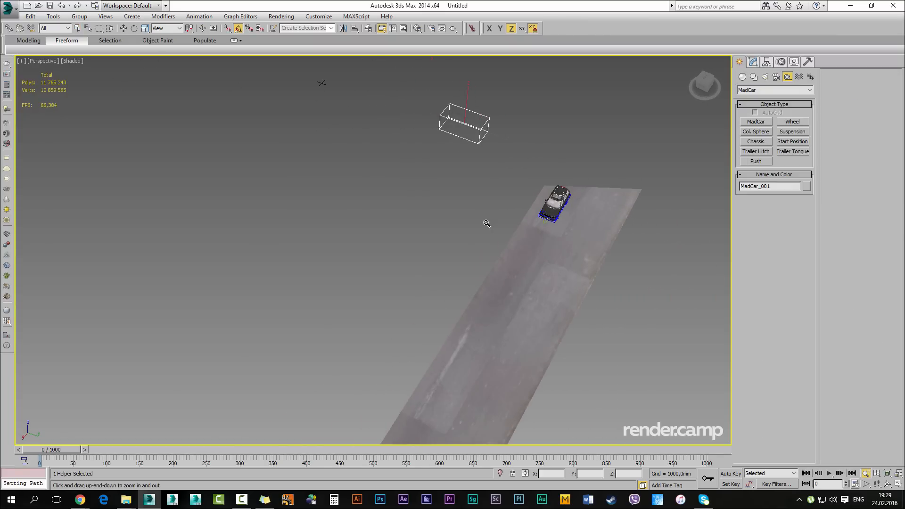
left_click(753, 77)
left_click(756, 130)
key("alt+w")
right_click(236, 348)
key("alt+w")
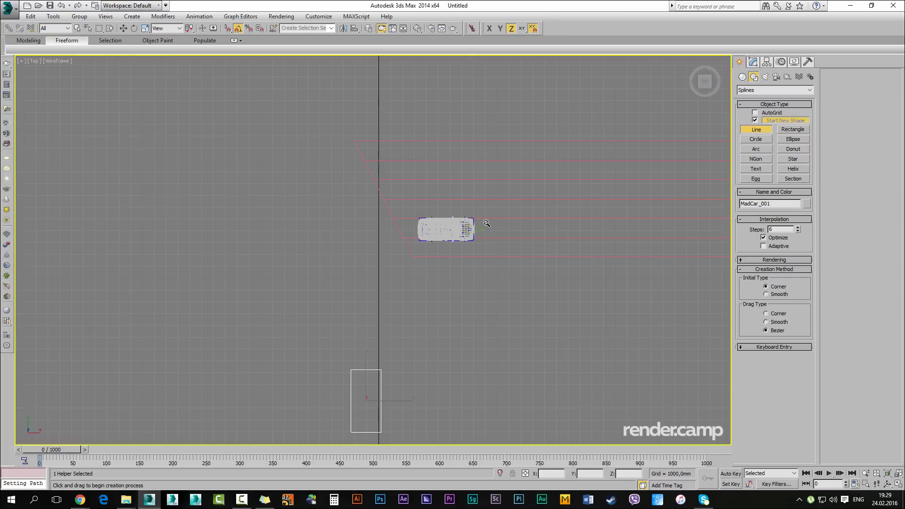
middle_click_drag(486, 223, 395, 232)
left_click(358, 240)
scroll(259, 227, "down", 4)
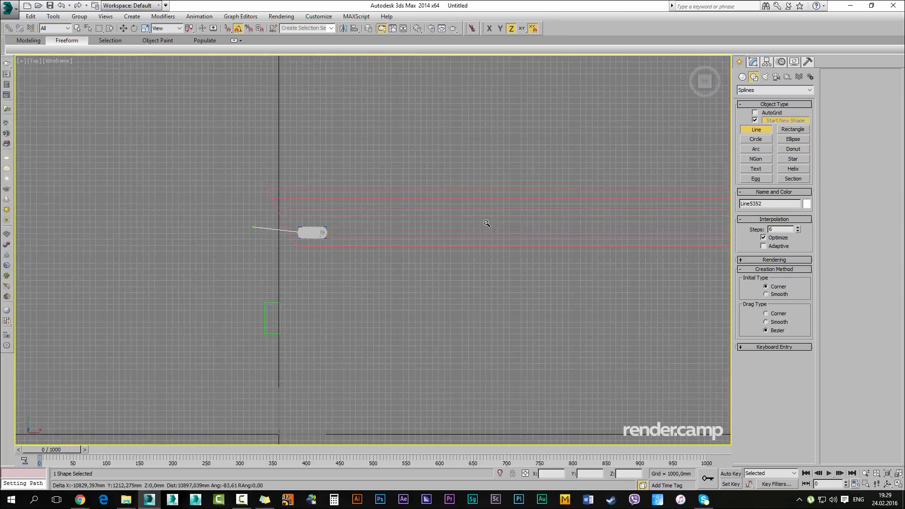
left_click(396, 232)
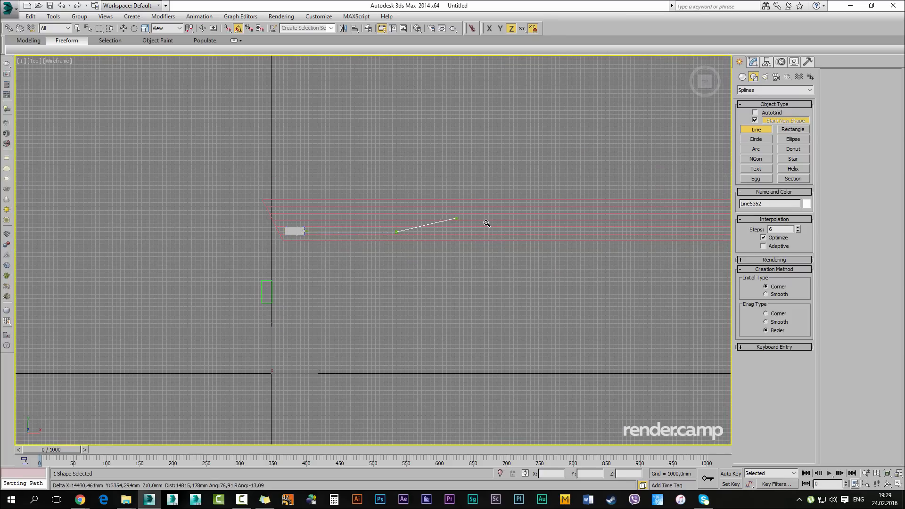
left_click(459, 215)
left_click(533, 235)
left_click(617, 215)
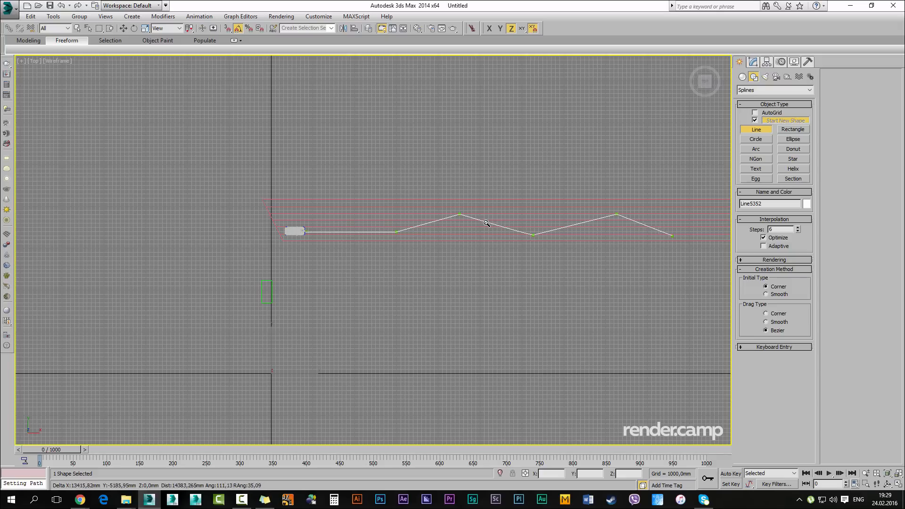
Extend the spline straight along the lane to the far end of the road and finish it
scroll(308, 229, "down", 5)
scroll(583, 233, "up", 5)
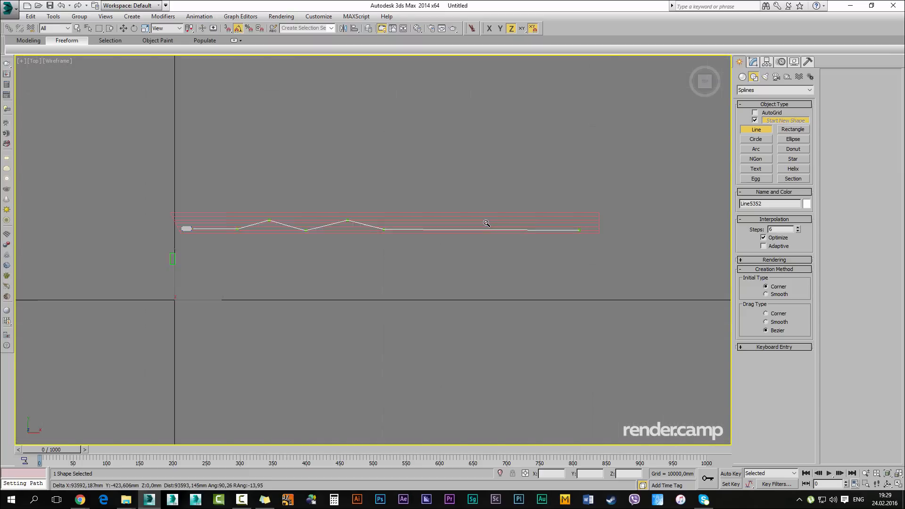
left_click(606, 228, "shift")
right_click(606, 228)
Select all vertices of the path spline and convert them to Bezier
middle_click_drag(142, 193, 387, 194)
scroll(387, 194, "down", 2)
key("1")
middle_click_drag(486, 223, 538, 267)
scroll(486, 224, "up", 1)
key("1")
middle_click_drag(486, 223, 341, 216)
scroll(487, 223, "down", 4)
scroll(486, 224, "up", 2)
middle_click_drag(486, 224, 486, 228, "ctrl+alt")
left_click_drag(629, 176, 15, 313)
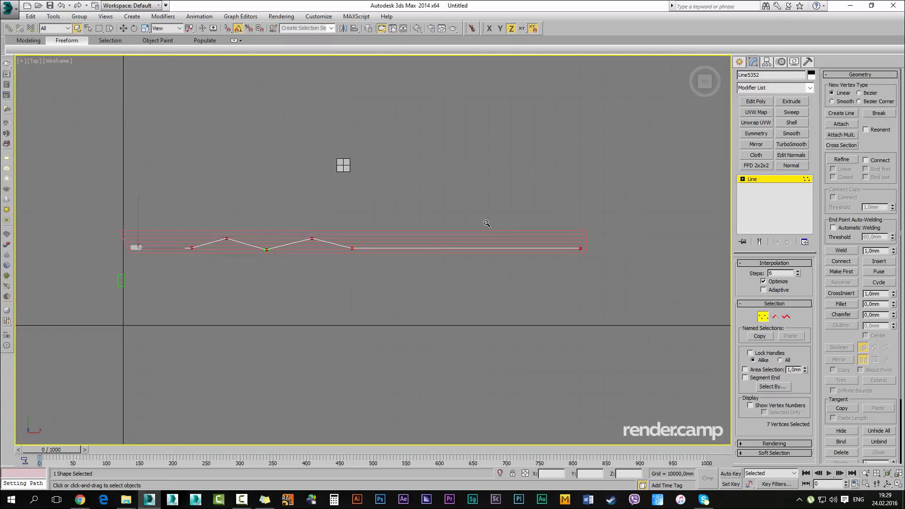
right_click(344, 164)
right_click(305, 164)
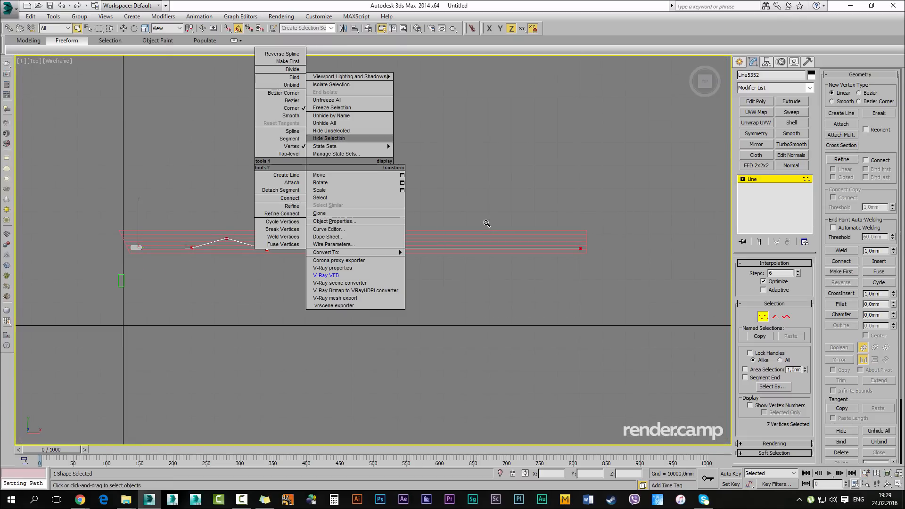
left_click(291, 101)
Flatten the sixth vertex's tangent after the second bend and set the spline's interpolation steps to 24
scroll(486, 223, "up", 3)
key("w")
scroll(486, 223, "up", 2)
left_click_drag(416, 281, 418, 234)
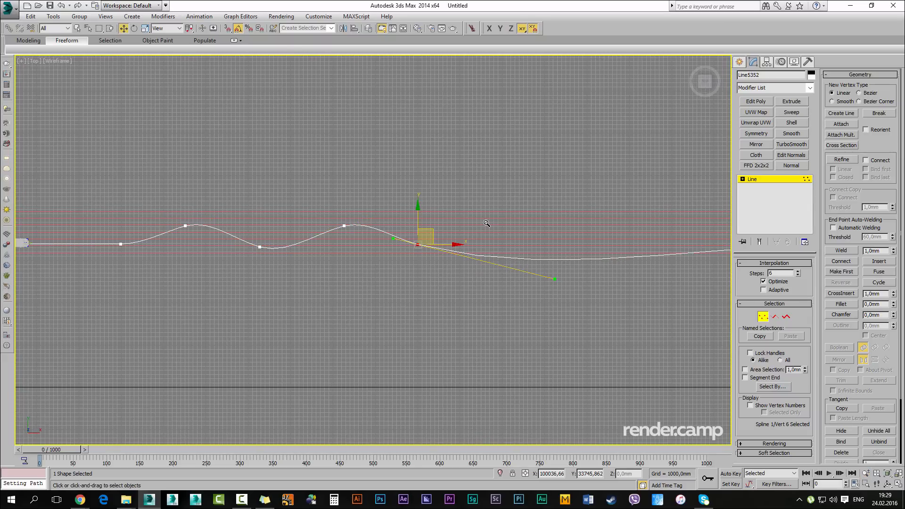
left_click_drag(554, 279, 554, 254)
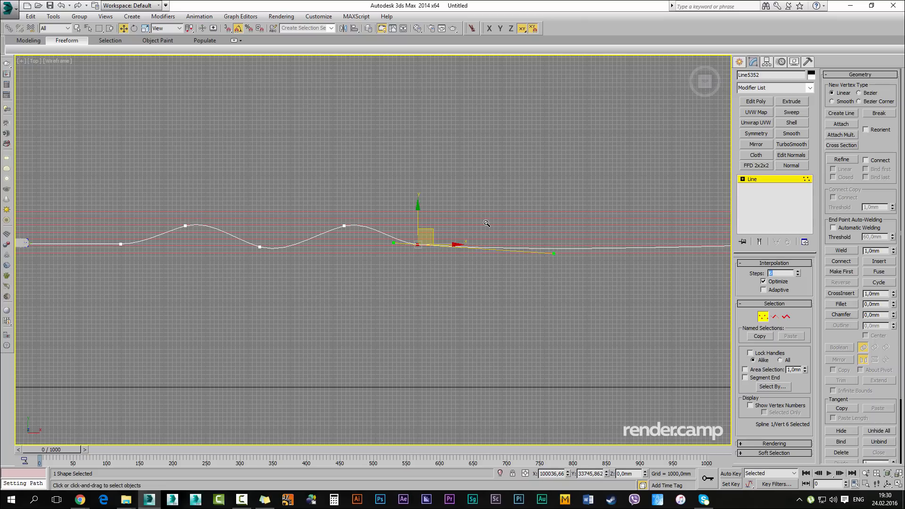
middle_click_drag(486, 223, 576, 229)
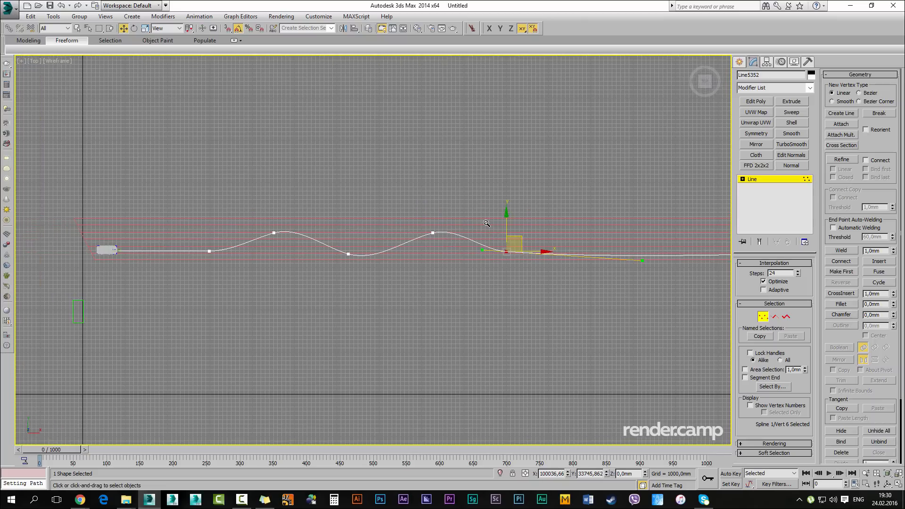
Smooth the first bend by adjusting the third vertex's handle and the fourth vertex's position and handle
scroll(487, 223, "up", 2)
left_click_drag(163, 233, 214, 269)
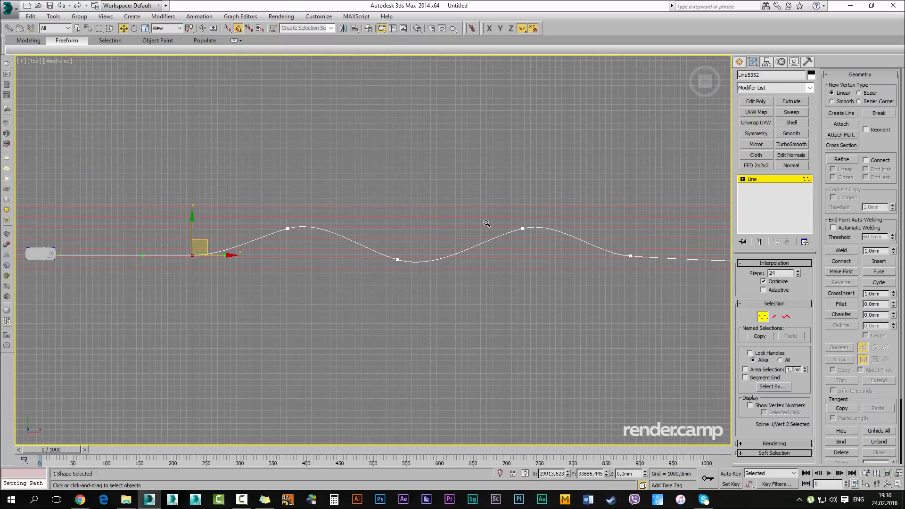
left_click(288, 228)
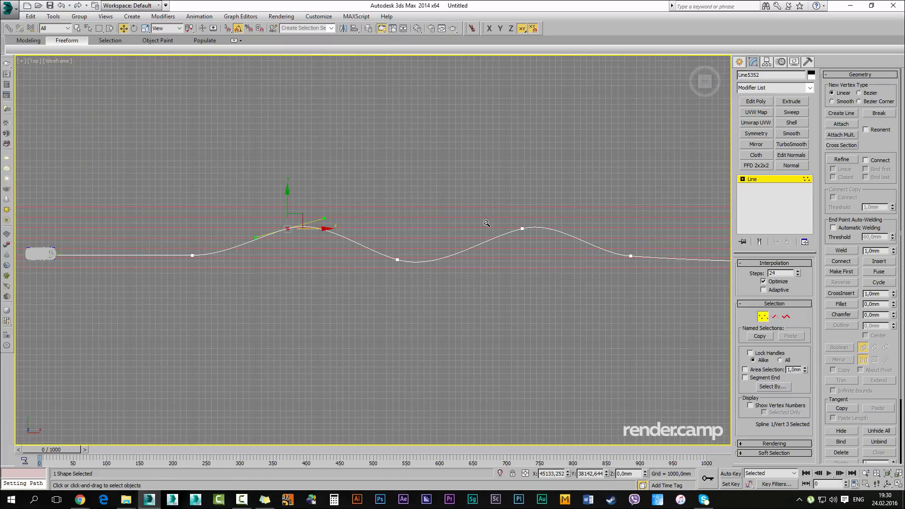
left_click_drag(324, 219, 328, 221)
mouse_move(373, 252)
left_mouse_down()
mouse_move(426, 264)
mouse_move(359, 248)
left_mouse_up()
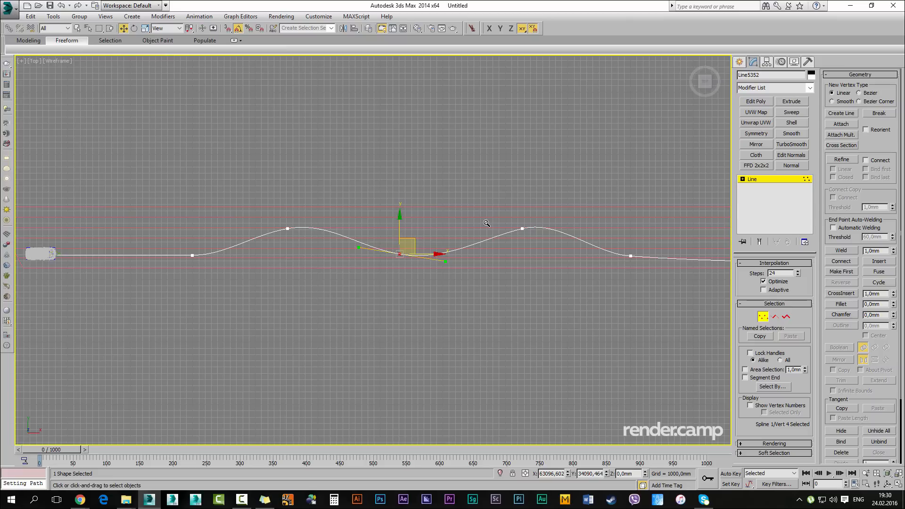
Move the fifth vertex slightly down and adjust the handles of the fifth and sixth vertices to soften the second bend
left_click(522, 228)
left_click_drag(522, 228, 523, 233)
left_click_drag(628, 249, 642, 264)
left_click(522, 234)
mouse_move(559, 224)
left_mouse_down()
mouse_move(561, 232)
mouse_move(510, 232)
left_mouse_up()
middle_click_drag(510, 232, 401, 223)
left_click(522, 246)
middle_click_drag(522, 246, 283, 254)
middle_click_drag(486, 224, 472, 222)
left_click_drag(470, 266, 471, 262)
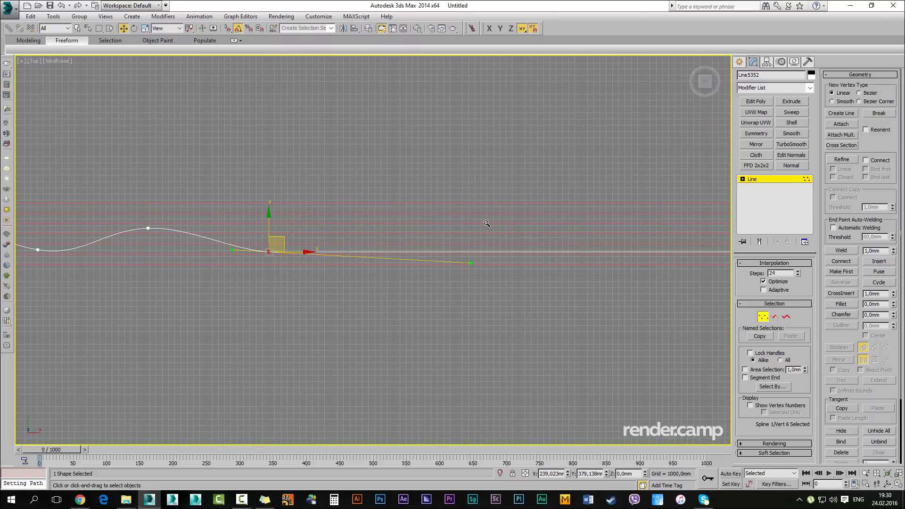
Move the spline's end vertex slightly towards the road's middle, adjust its handle and leave vertex editing
middle_click_drag(486, 223, 168, 236)
left_click(580, 265)
left_click_drag(580, 241, 579, 231)
left_click_drag(371, 256, 370, 261)
middle_click_drag(487, 223, 486, 254, "ctrl+alt")
middle_click_drag(371, 236, 679, 230)
middle_click_drag(487, 224, 486, 228, "ctrl+alt")
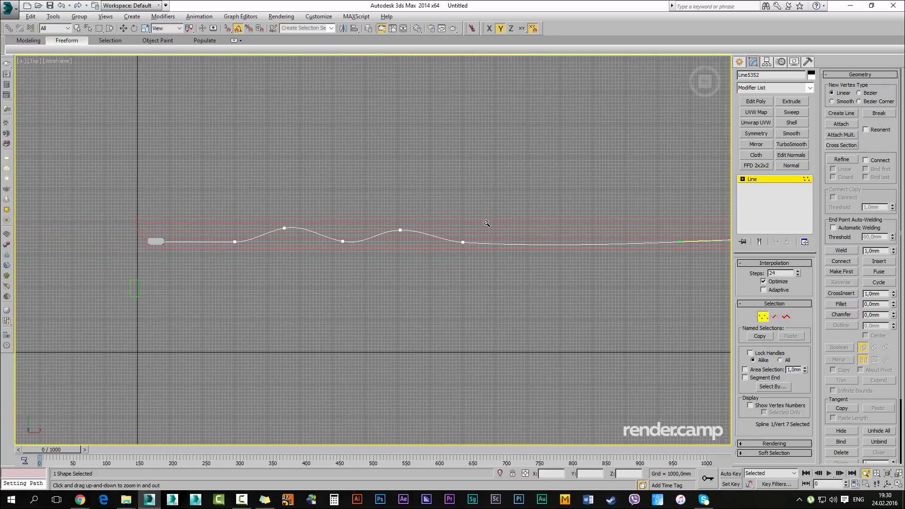
key("1")
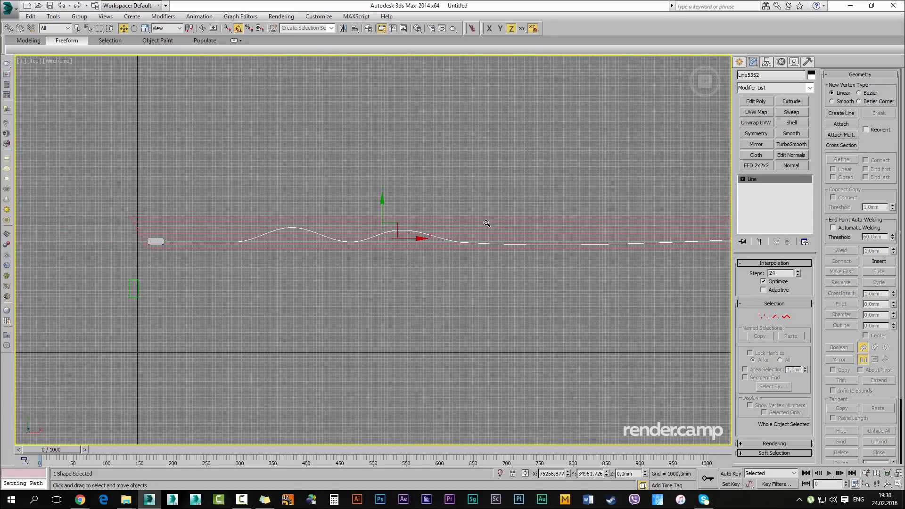
Return to the Perspective view, select the MadCar helper and reset its animation
left_click(486, 223)
key("alt+w")
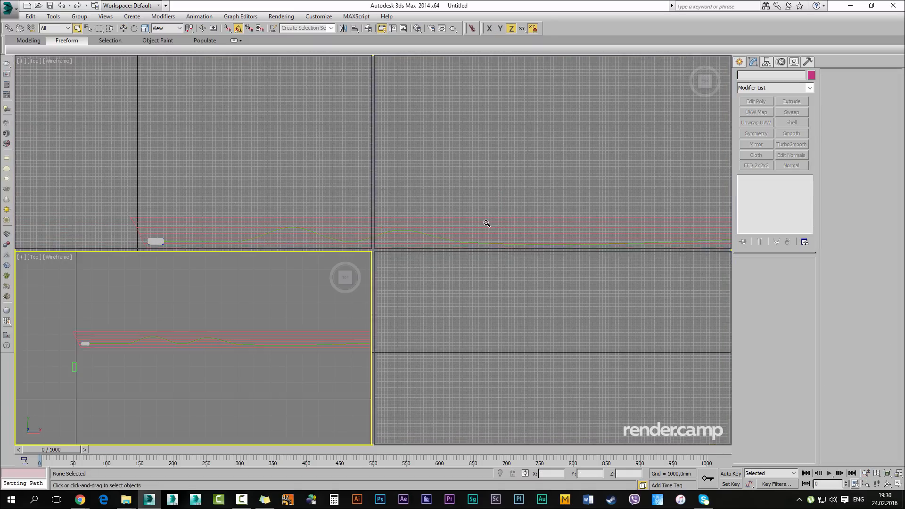
left_click(486, 223)
key("alt+w")
middle_click_drag(486, 224, 488, 203, "alt")
left_click_drag(476, 152, 498, 174)
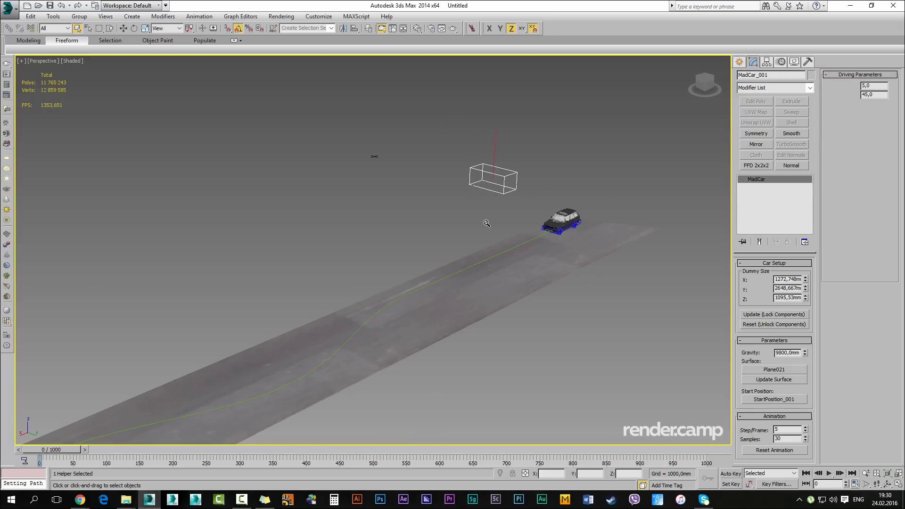
left_click(774, 450)
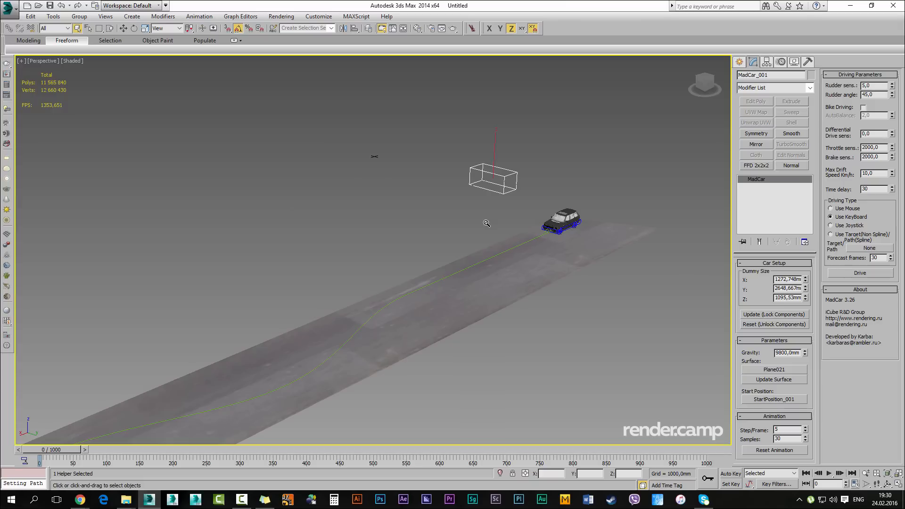
Set MadCar's driving type to Use Target/Path and assign the drawn spline Line5352 as the path
middle_click_drag(486, 223, 462, 236, "alt")
mouse_move(461, 236)
middle_mouse_down("ctrl+alt")
mouse_move(495, 240)
mouse_move(480, 207)
mouse_move(486, 223)
middle_mouse_up("ctrl+alt")
scroll(486, 223, "up", 3)
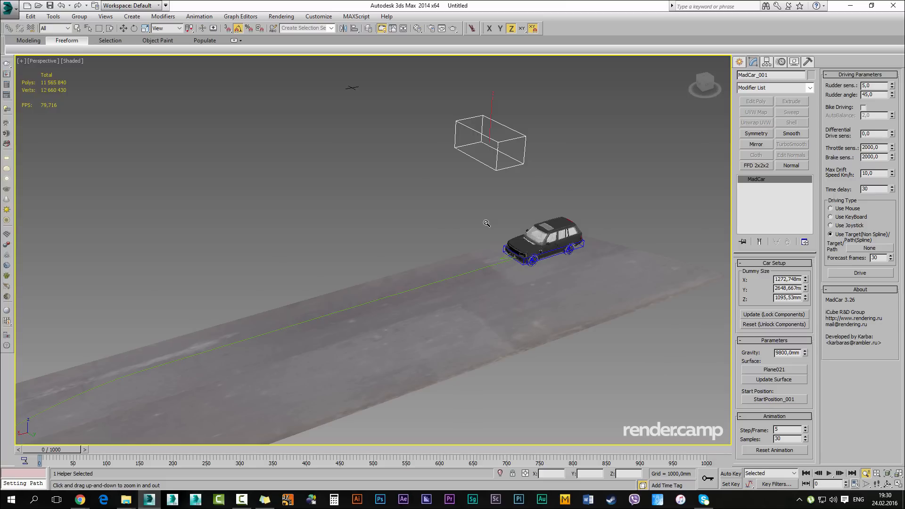
left_click(869, 248)
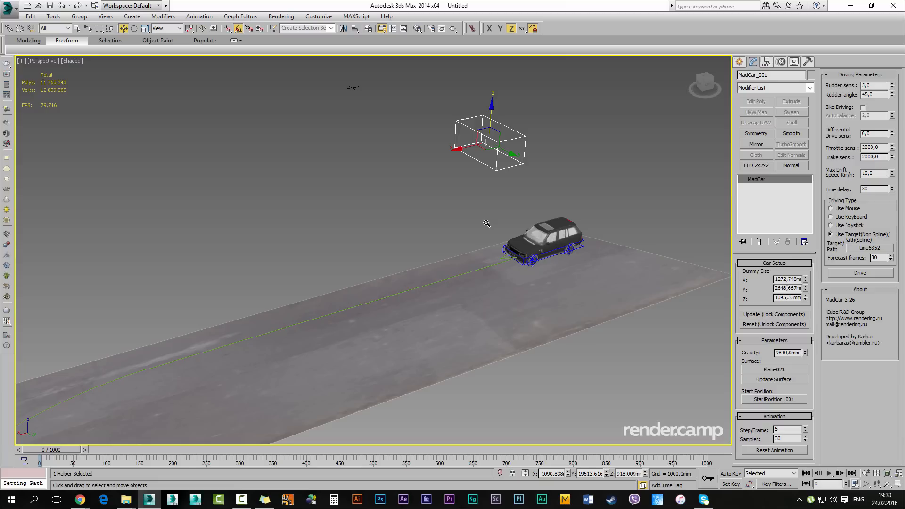
Run the MadCar driving simulation along the spline path and stop it at about frame 307
scroll(487, 223, "down", 5)
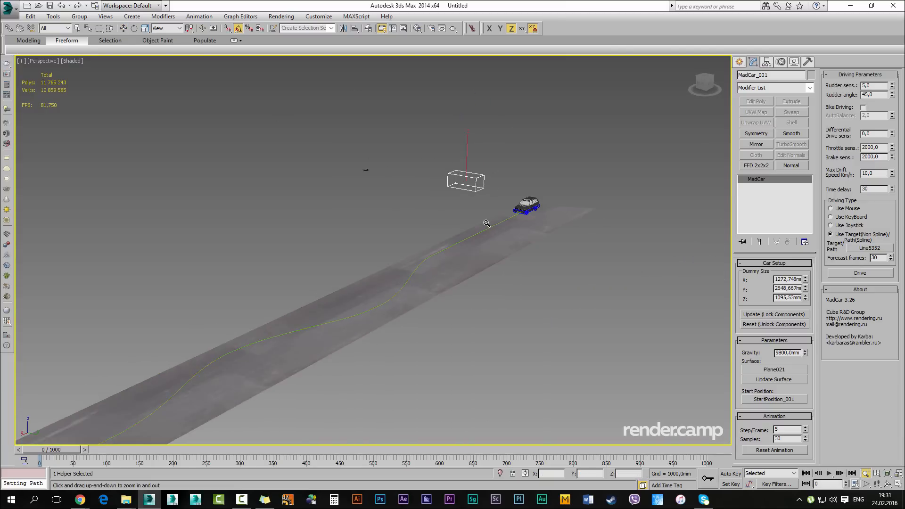
scroll(487, 222, "up", 1)
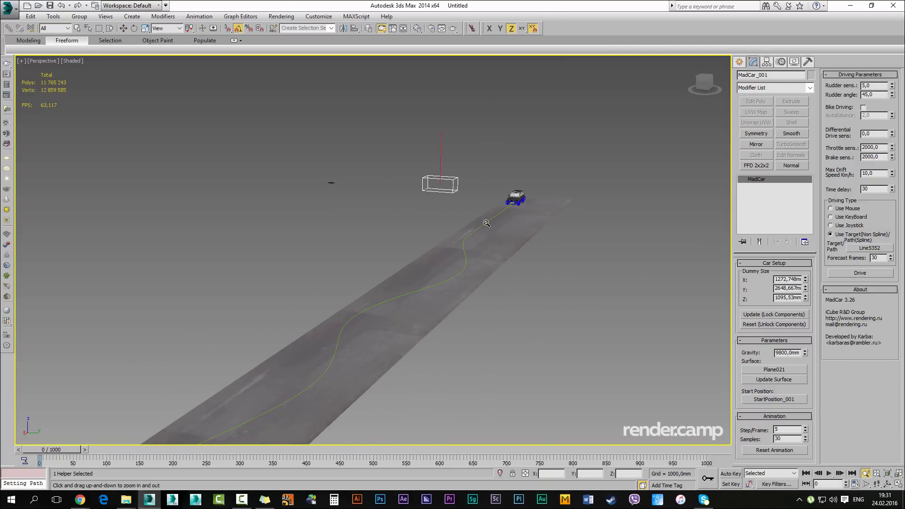
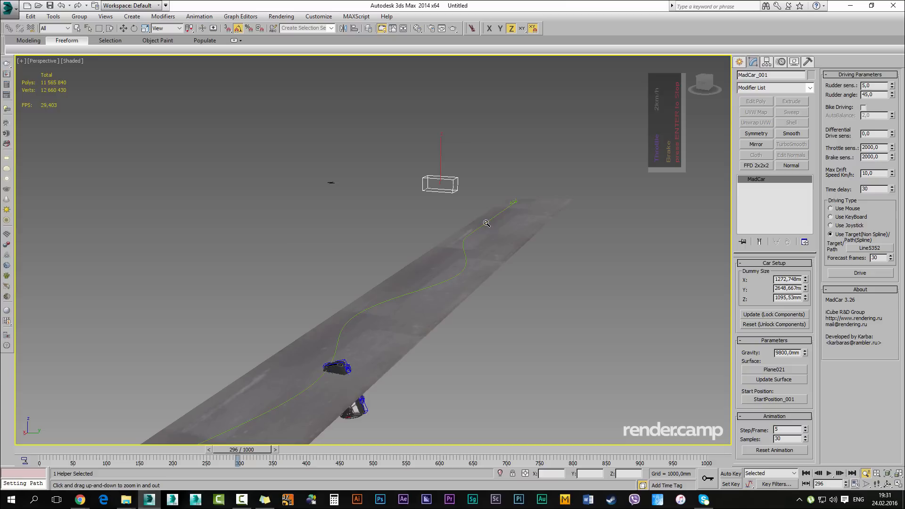
key("Return")
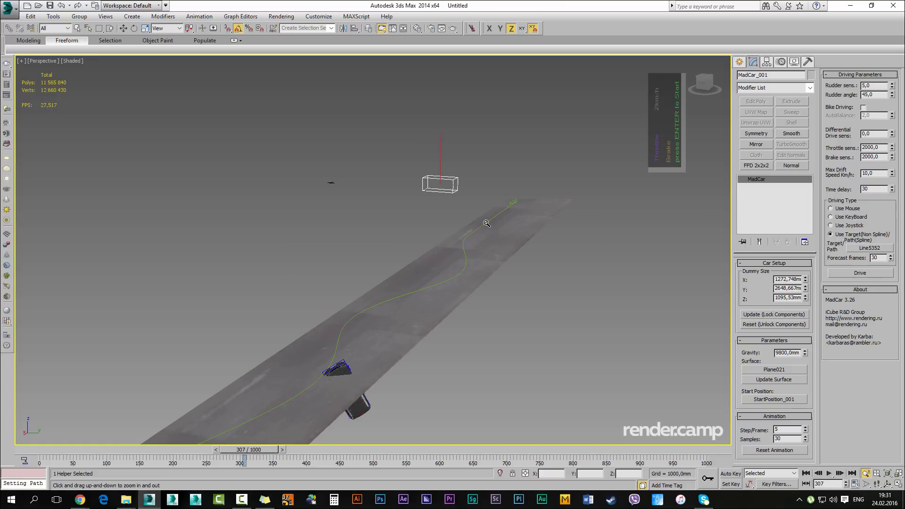
Reset the animation, update the locked car components and run the spline drive again to about frame 286
left_click(774, 450)
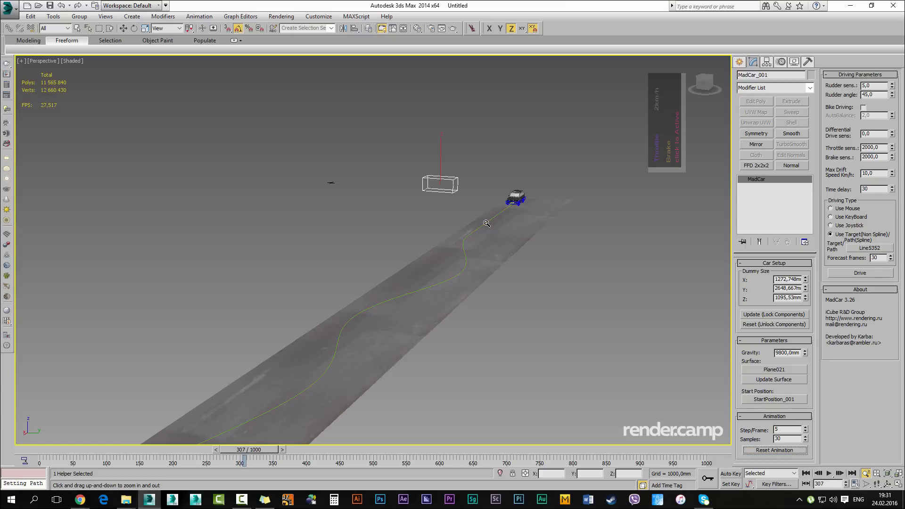
left_click(774, 314)
left_click(860, 272)
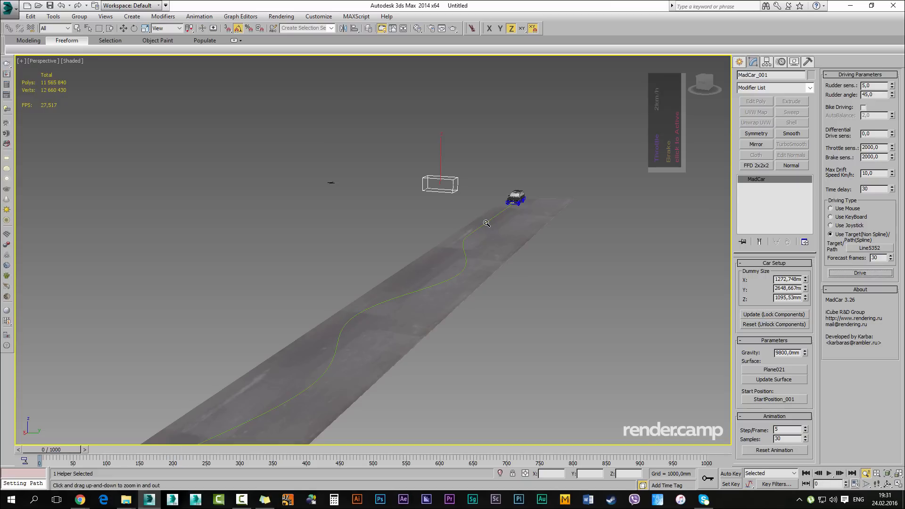
key("Return")
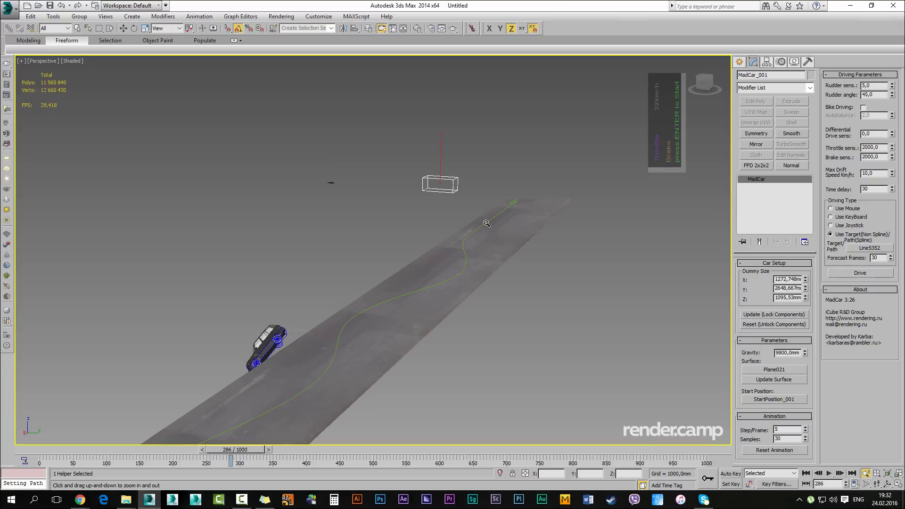
key("Escape")
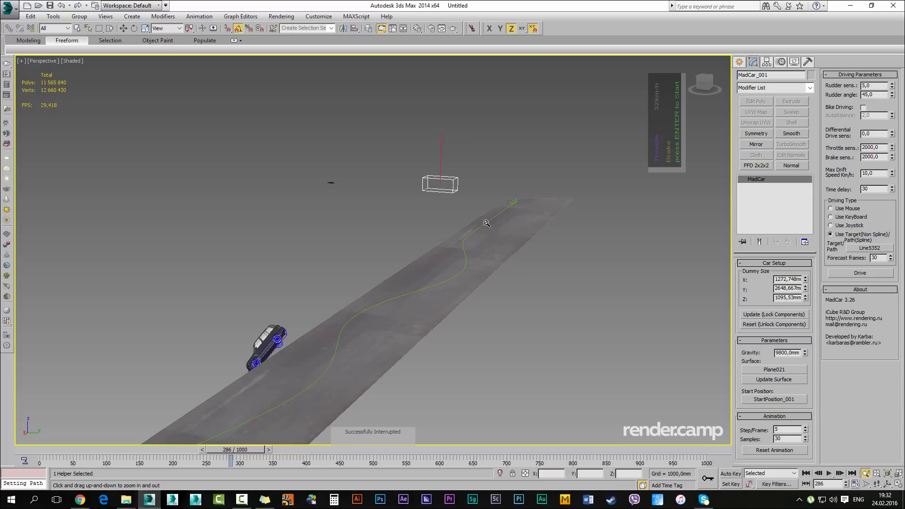
Reset the recorded drive animation, keeping the MadCar helper selected
left_click(775, 450)
scroll(486, 224, "up", 6)
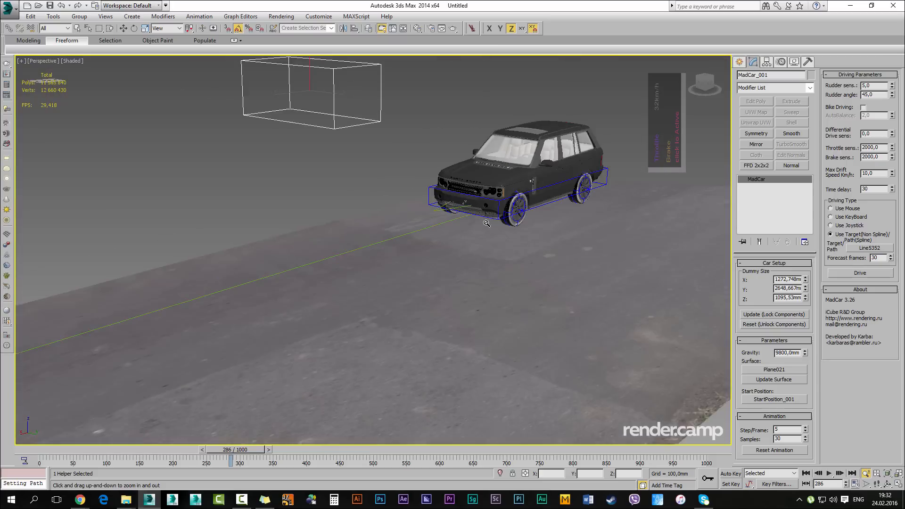
right_click(487, 224)
left_click(487, 223)
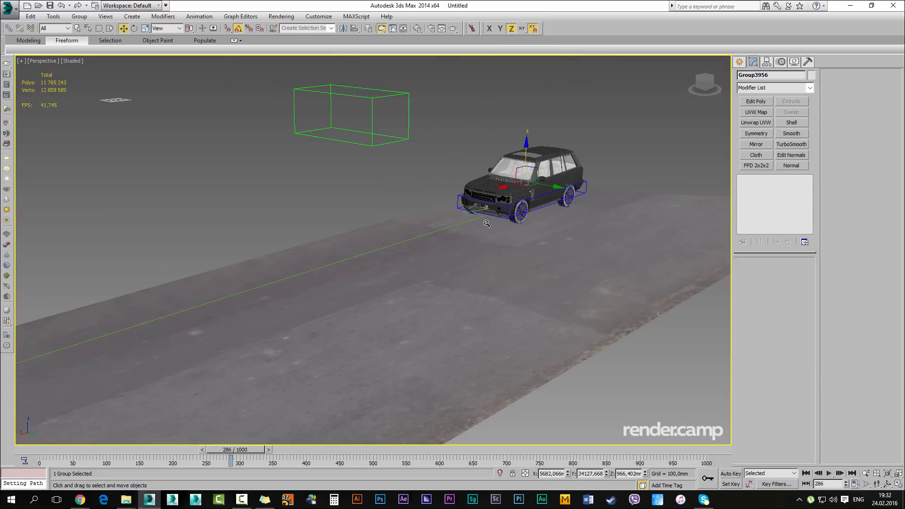
key("ctrl+z")
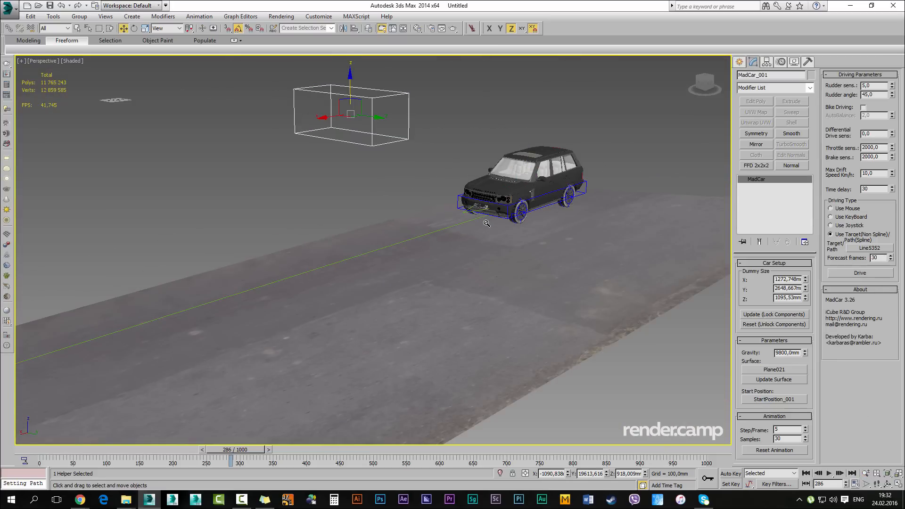
Rewind to frame 0 and set MadCar's Max Drift Speed to 20 km/h
key("Home")
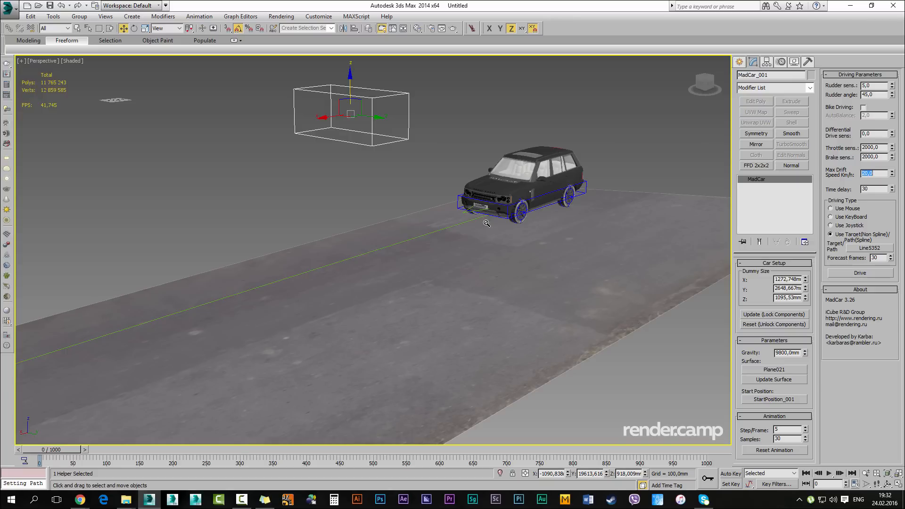
middle_click_drag(486, 223, 500, 219, "alt")
scroll(486, 223, "down", 4)
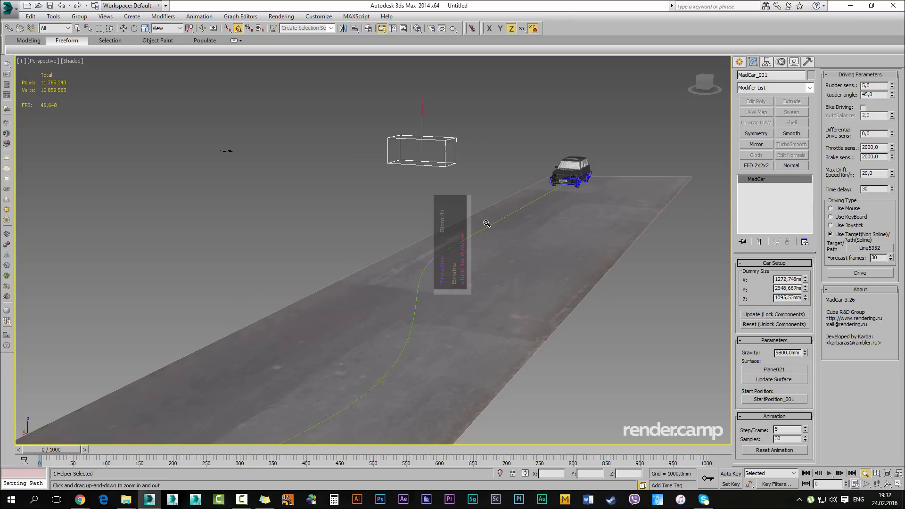
Move the drive read-out clear of the car's route and run the MadCar spline drive to about frame 174
mouse_move(451, 242)
left_mouse_down()
mouse_move(567, 141)
mouse_move(668, 126)
left_mouse_up()
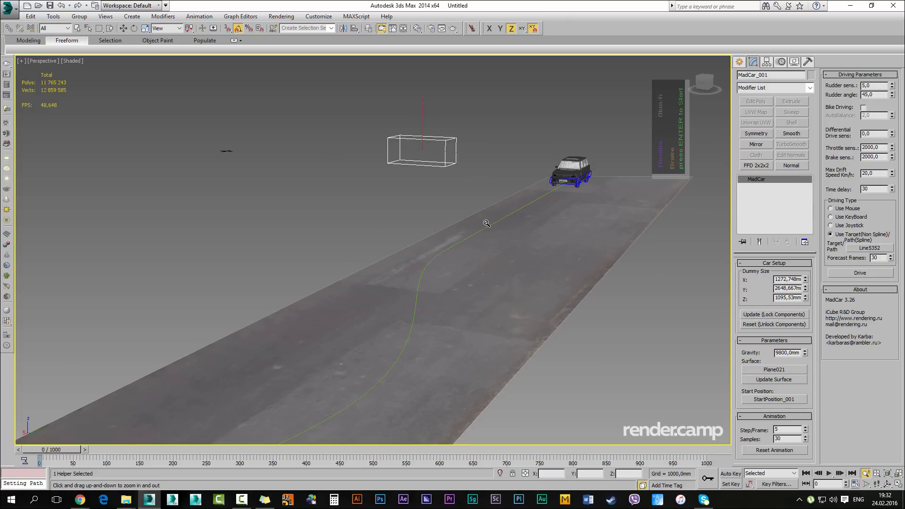
key("Return")
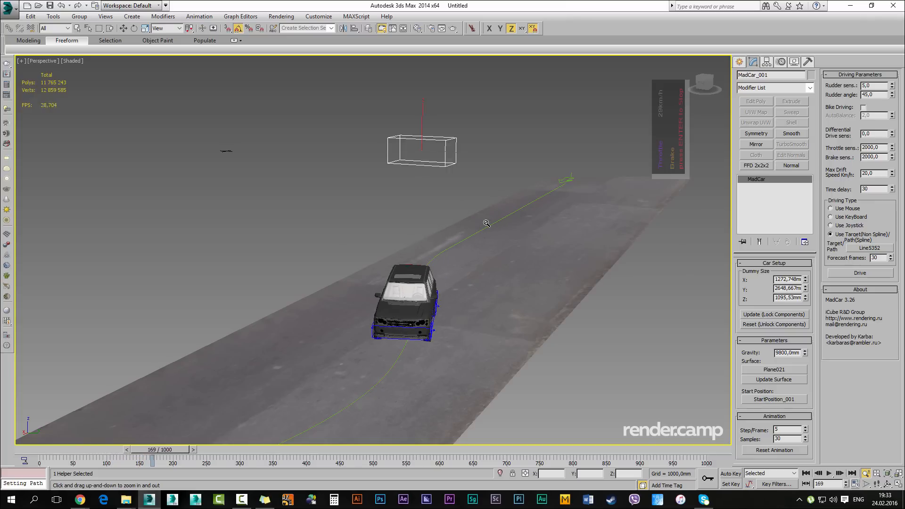
scroll(486, 223, "down", 5)
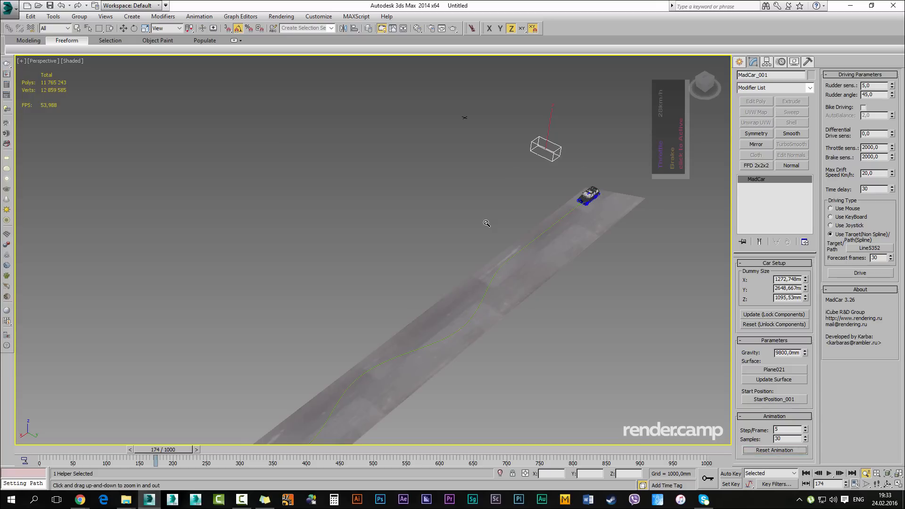
Rerun the spline drive to about frame 276 with Time delay 10, set Max Drift Speed to 40 km/h and reset the animation
scroll(487, 223, "up", 4)
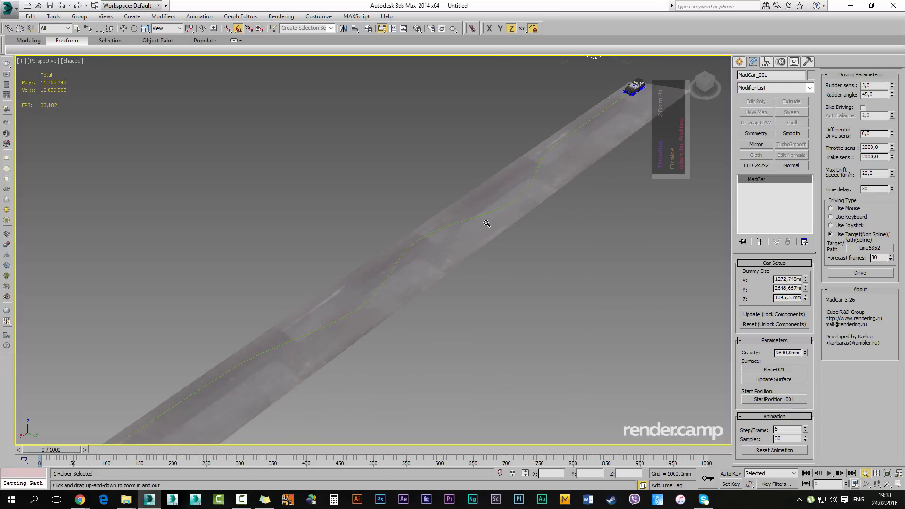
scroll(486, 223, "up", 3)
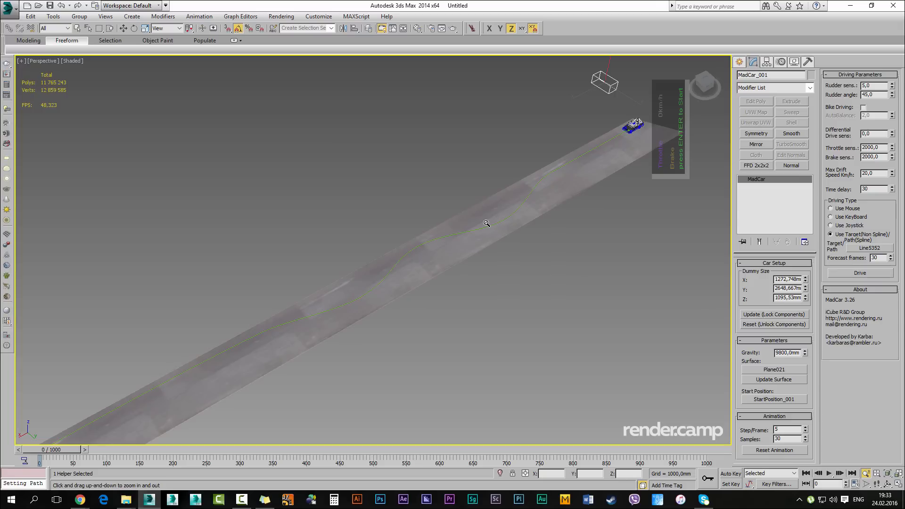
key("Return")
key("Return")
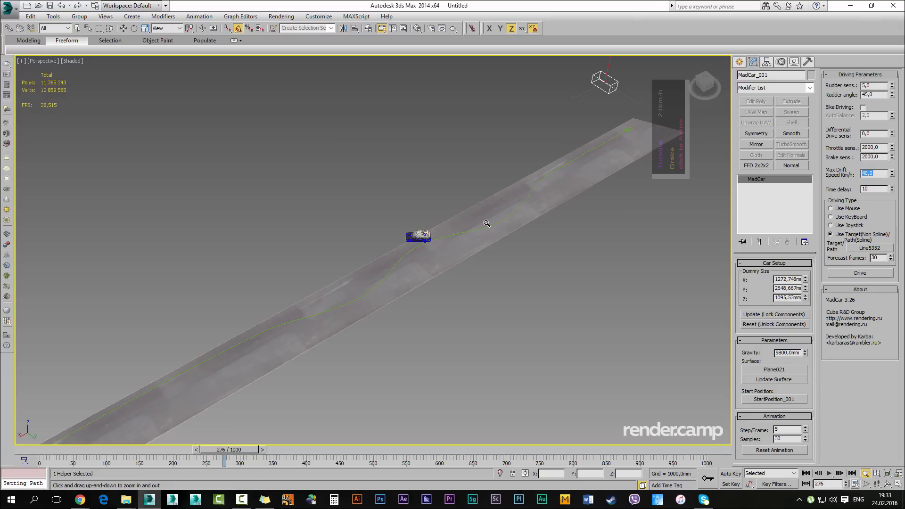
left_click(773, 450)
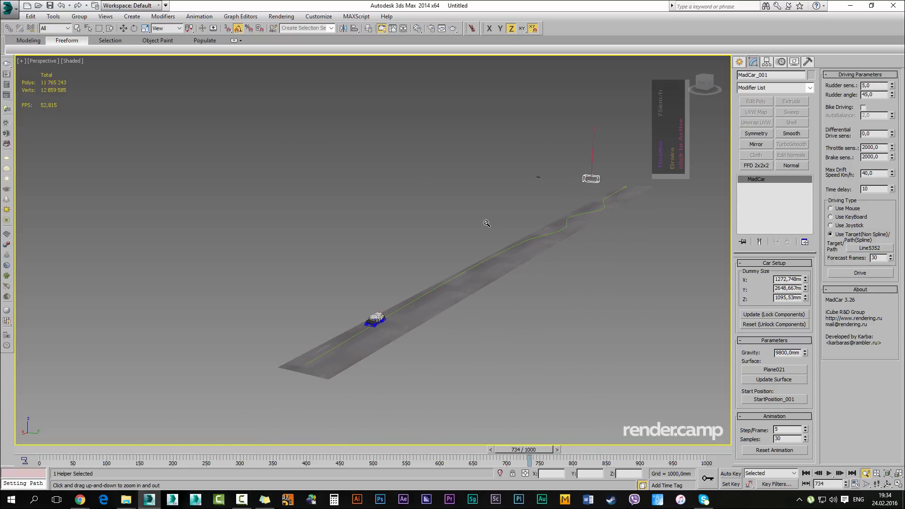
End the spline drive at frame 734 and return the timeline to frame 23 to examine the car on the road
left_click(486, 223)
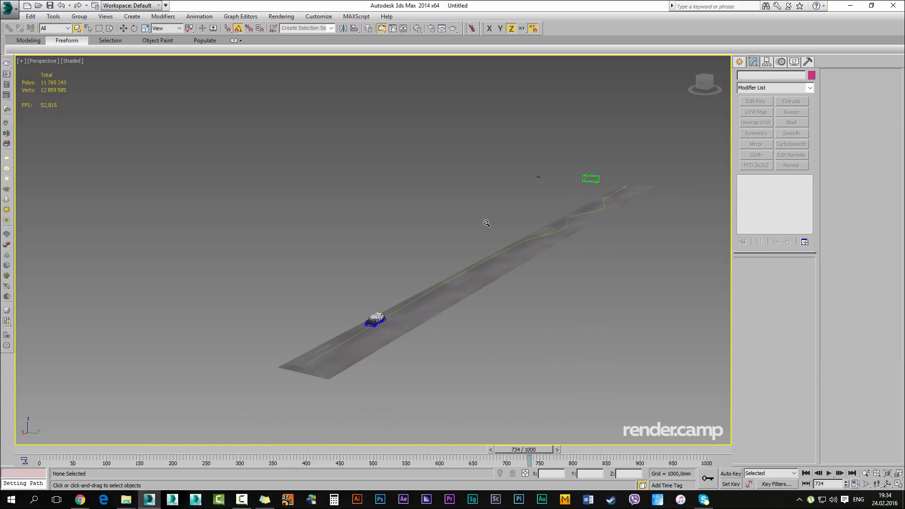
mouse_move(523, 450)
left_mouse_down()
mouse_move(245, 449)
mouse_move(547, 450)
mouse_move(66, 450)
left_mouse_up()
middle_click_drag(487, 223, 434, 271)
scroll(486, 223, "up", 8)
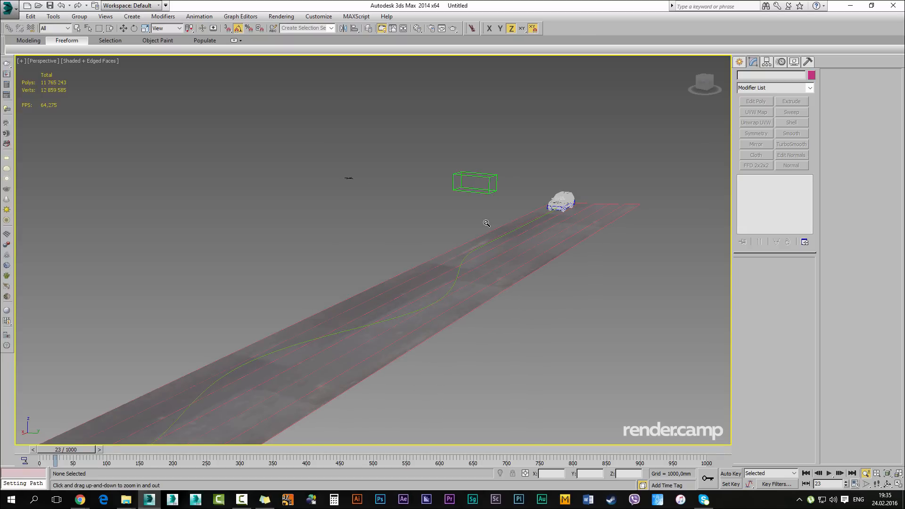
scroll(487, 223, "down", 1)
scroll(487, 223, "up", 8)
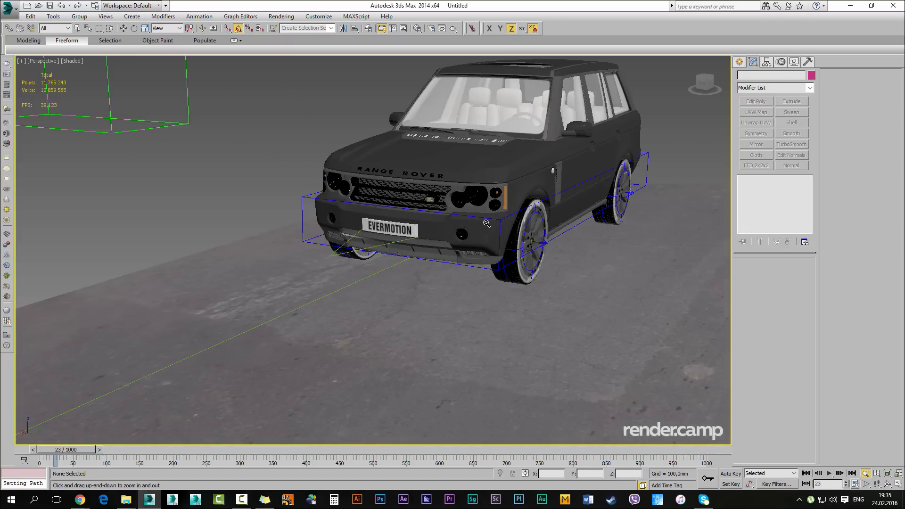
scroll(486, 223, "down", 10)
key("F4")
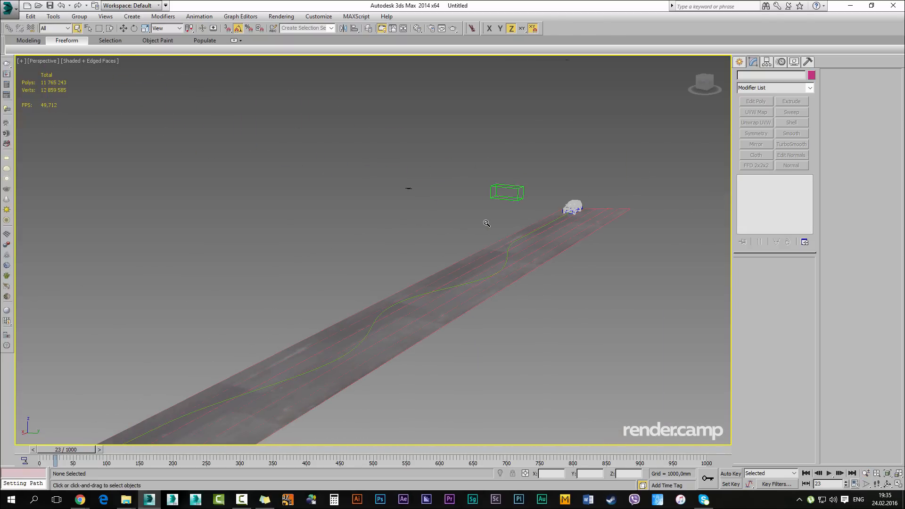
middle_click_drag(486, 222, 514, 232, "alt")
key("F4")
Put all visible objects except the road surface on a new layer named 005_car and hide that layer
key("l")
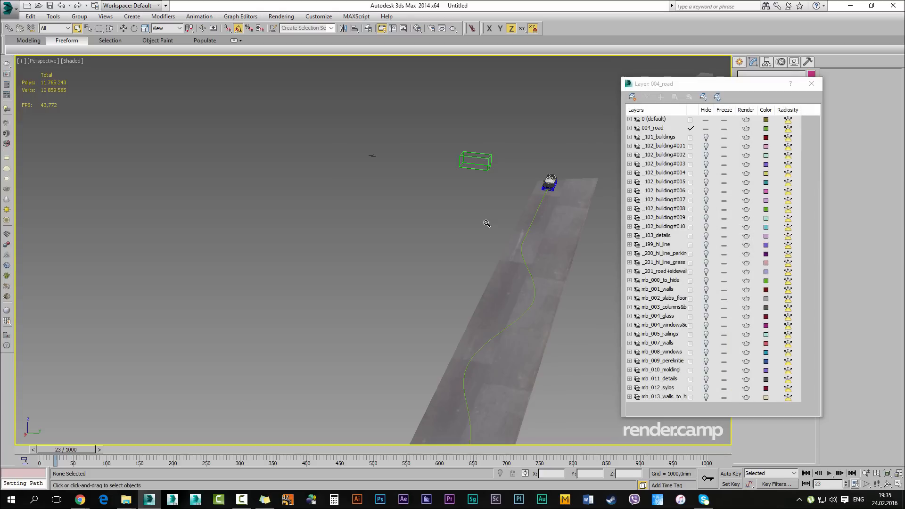
key("ctrl+a")
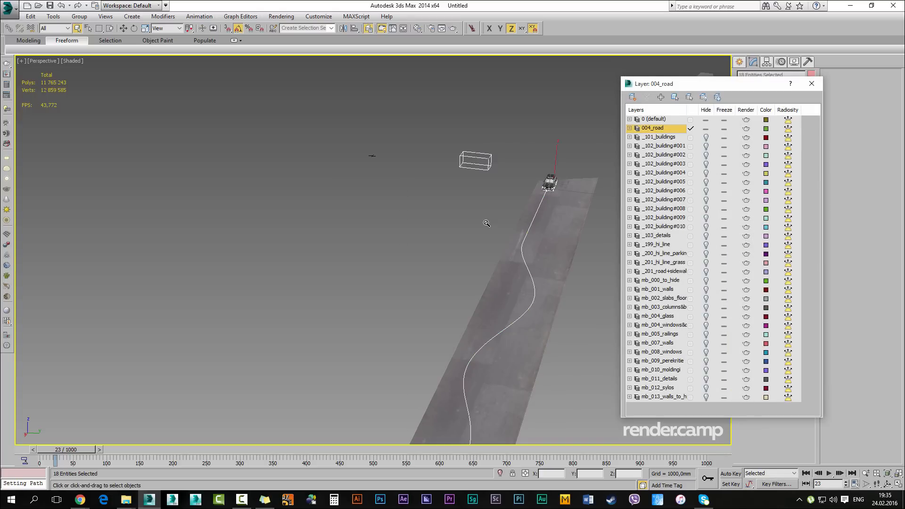
left_click(566, 201, "alt")
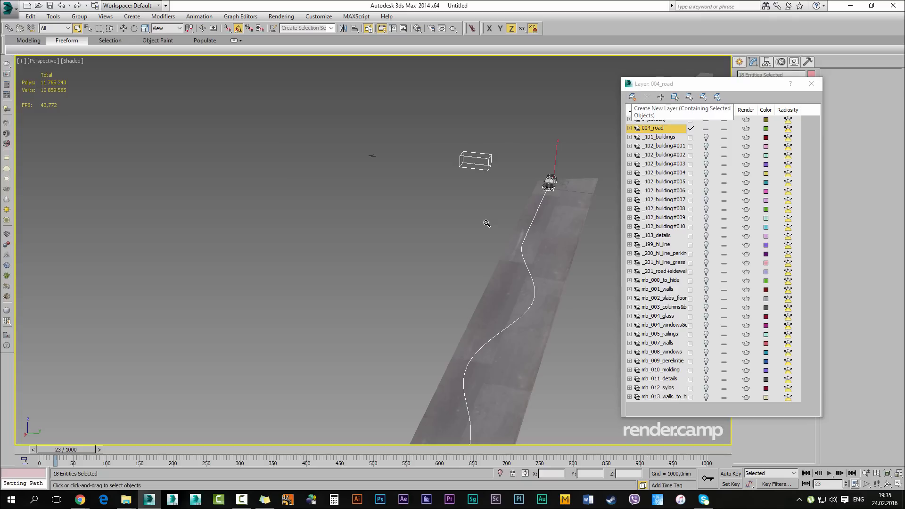
key("F4")
left_click(633, 97)
right_click(658, 137)
left_click(683, 143)
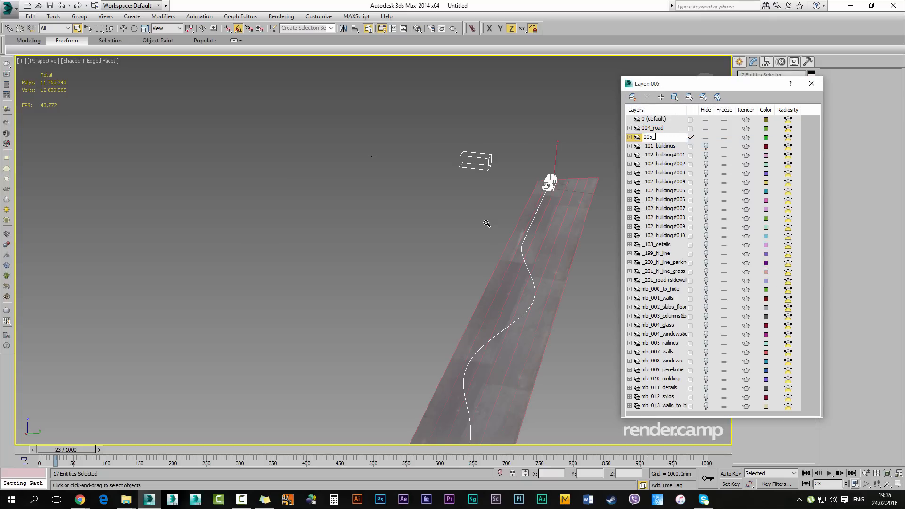
key("Return")
left_click(706, 137)
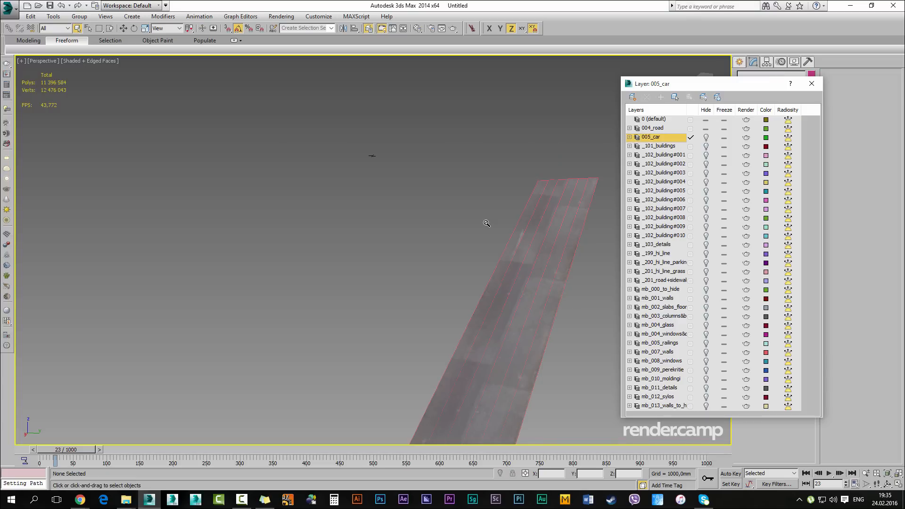
Unhide all objects in the scene together with all hidden layers
scroll(487, 223, "down", 8)
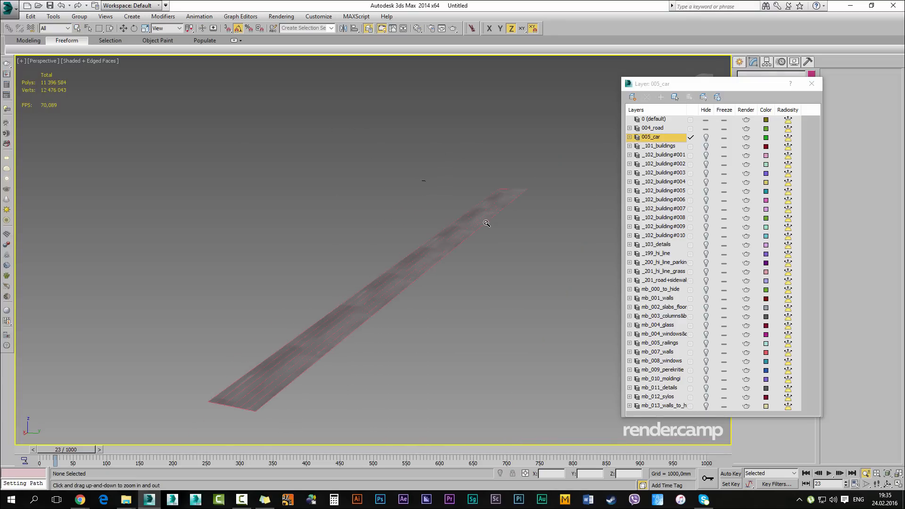
scroll(487, 224, "up", 2)
left_click(654, 120)
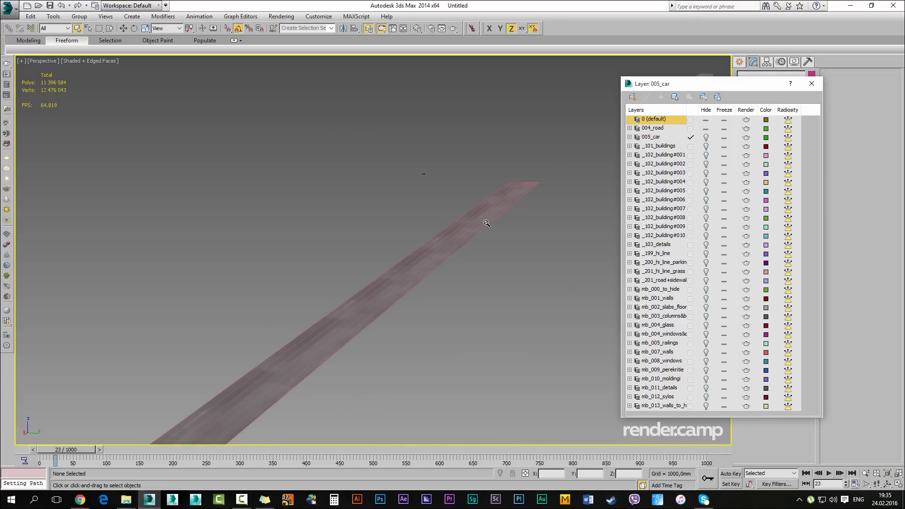
middle_click_drag(487, 223, 486, 234, "alt")
scroll(487, 223, "up", 2)
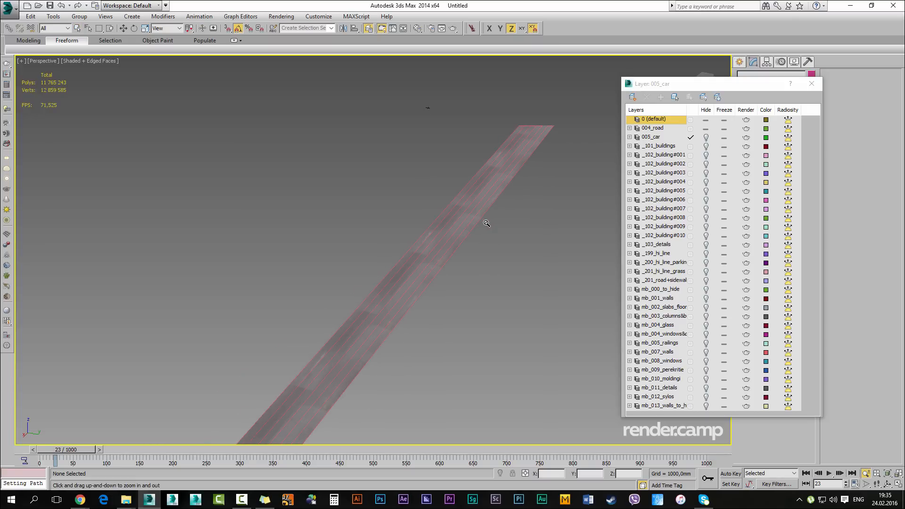
key("alt+u")
key("Left")
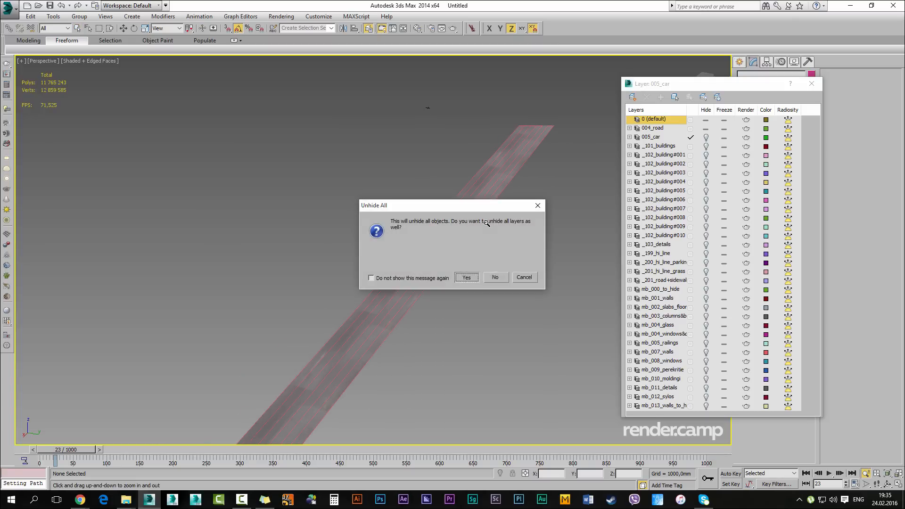
key("Return")
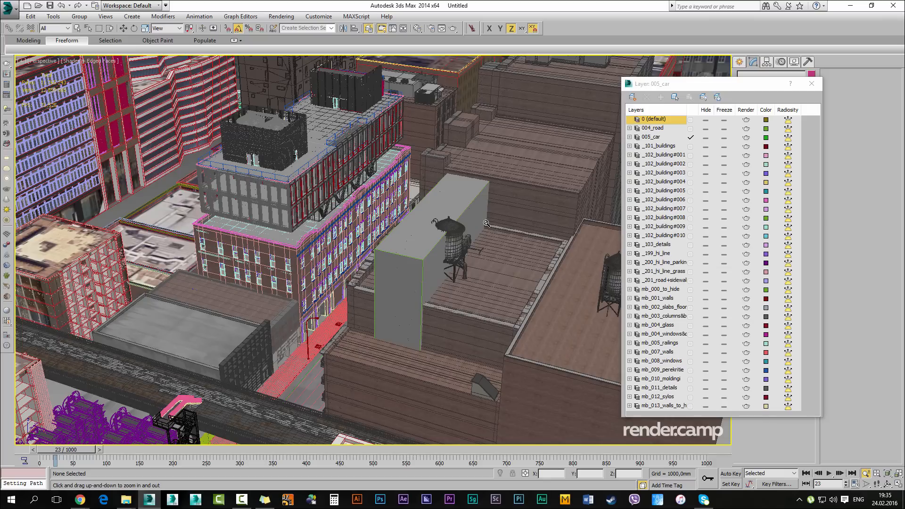
Select the square grate beside the four dark sidewalk hatches and add the sidewalk paving to the selection
middle_click_drag(486, 223, 487, 223, "alt")
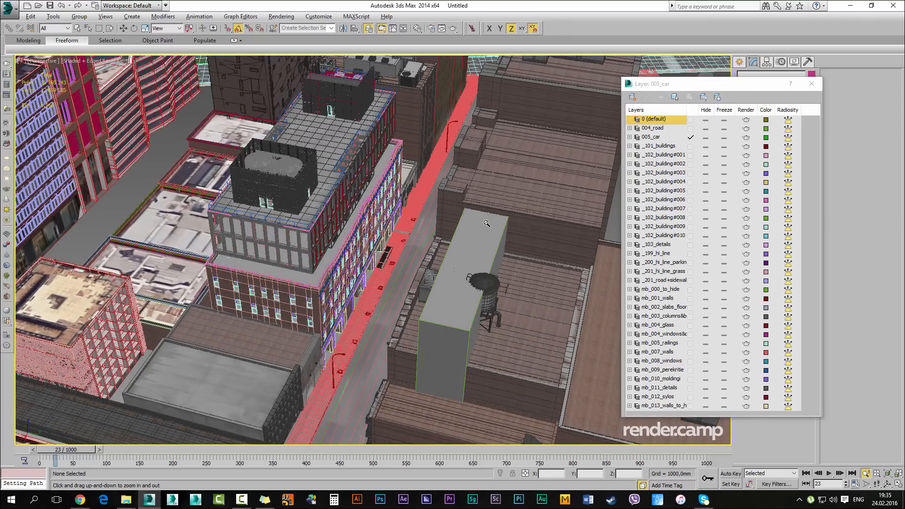
scroll(487, 223, "up", 10)
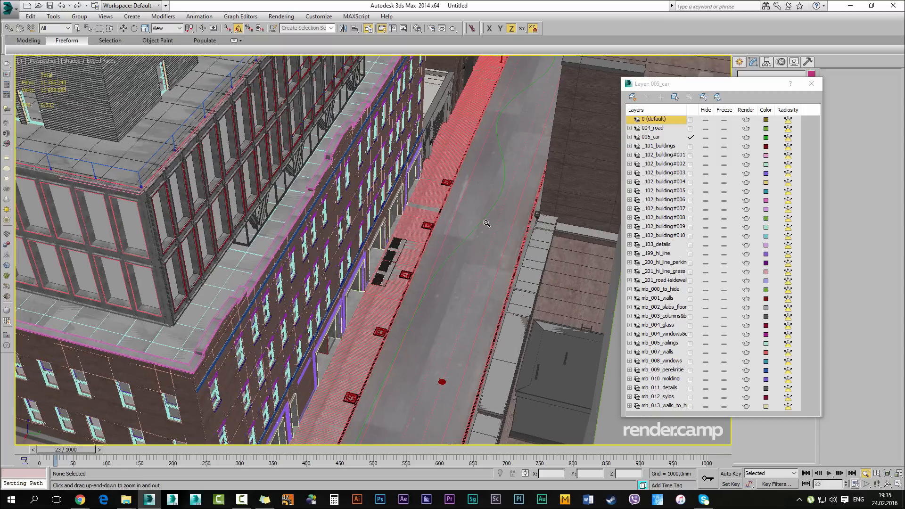
key("F4")
scroll(487, 223, "up", 6)
key("F4")
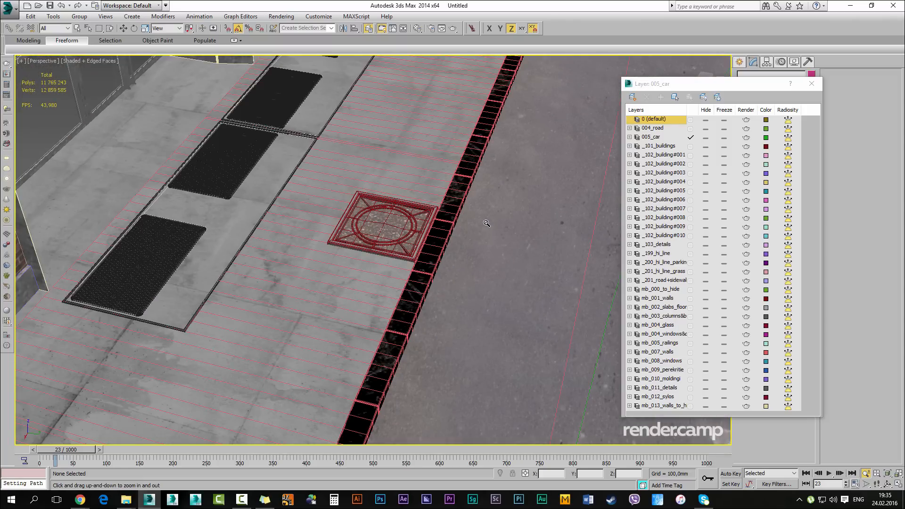
key("Escape")
left_click(416, 240)
scroll(416, 240, "up", 5)
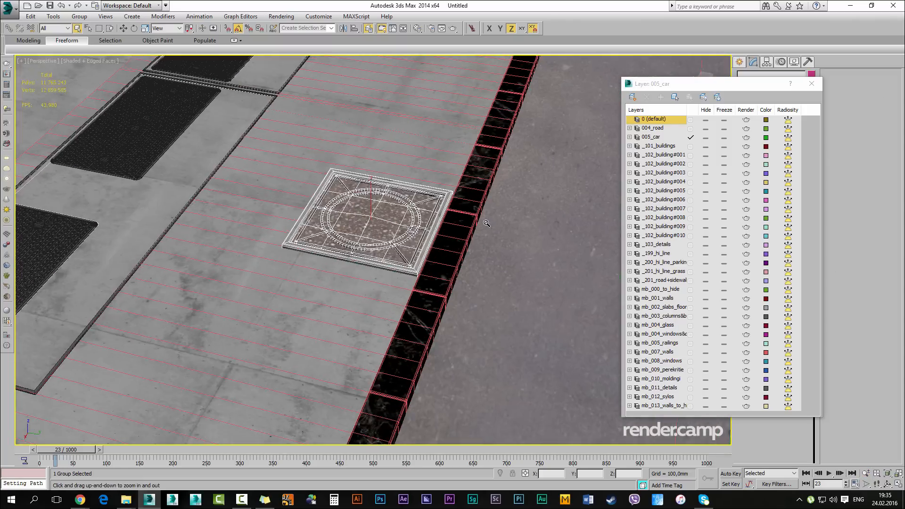
scroll(416, 240, "down", 10)
scroll(487, 224, "down", 3)
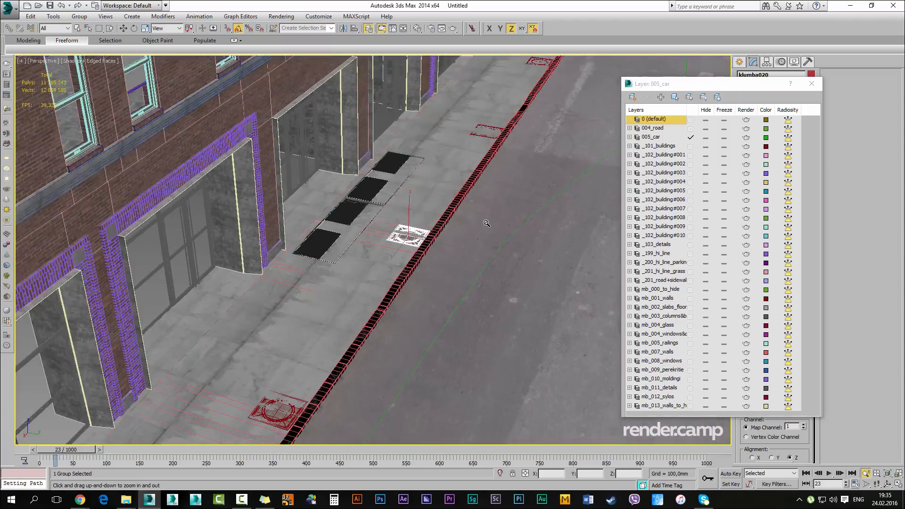
key("Escape")
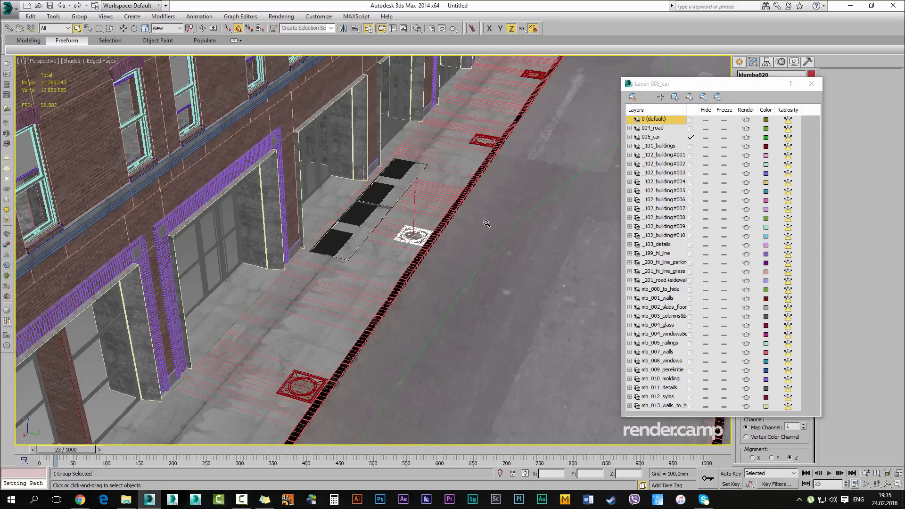
left_click(387, 267, "ctrl")
Add the next four square grates along the kerb, up to the one beside the street lamp, to the selection
mouse_move(486, 224)
middle_mouse_down("alt")
mouse_move(539, 190)
mouse_move(523, 222)
mouse_move(455, 230)
mouse_move(610, 114)
middle_mouse_up("alt")
scroll(486, 224, "down", 2)
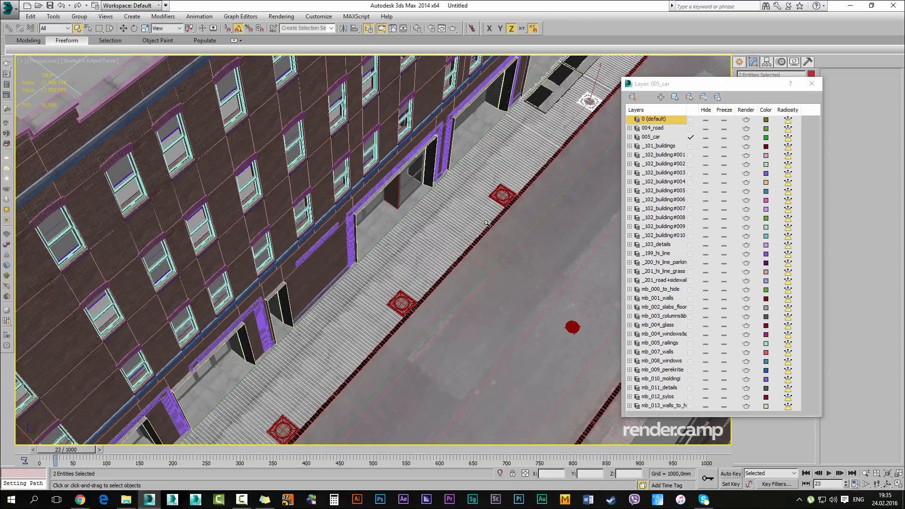
left_click(503, 195, "ctrl")
middle_click_drag(502, 195, 515, 180)
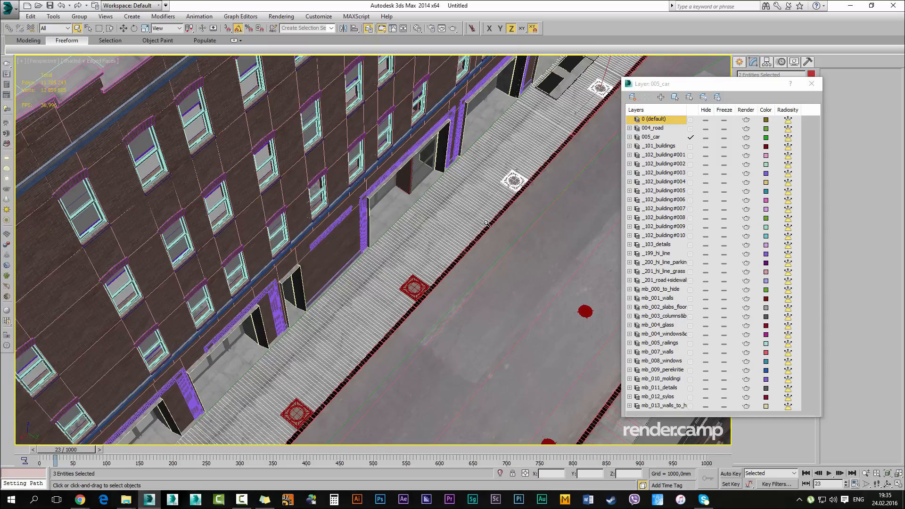
left_click(414, 287, "ctrl")
left_click(297, 413, "ctrl")
mouse_move(297, 413)
middle_mouse_down()
mouse_move(380, 315)
mouse_move(447, 257)
middle_mouse_up()
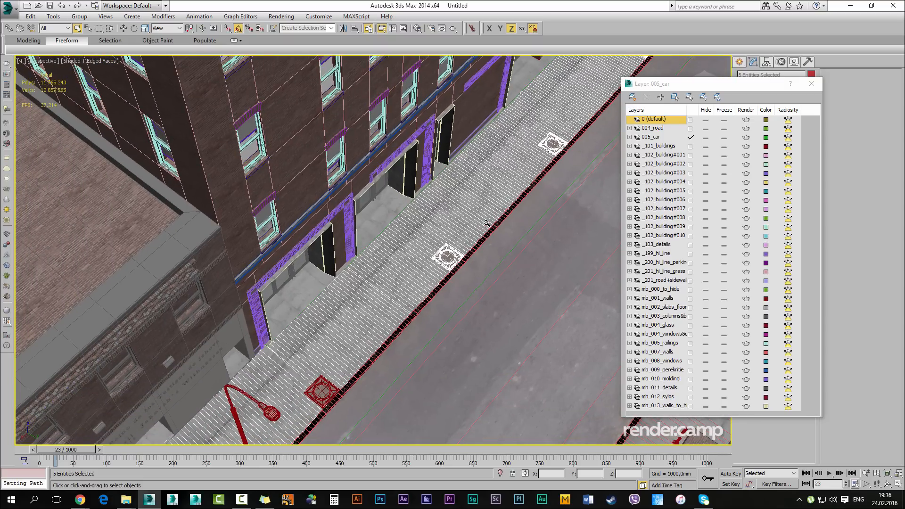
left_click(322, 391, "ctrl")
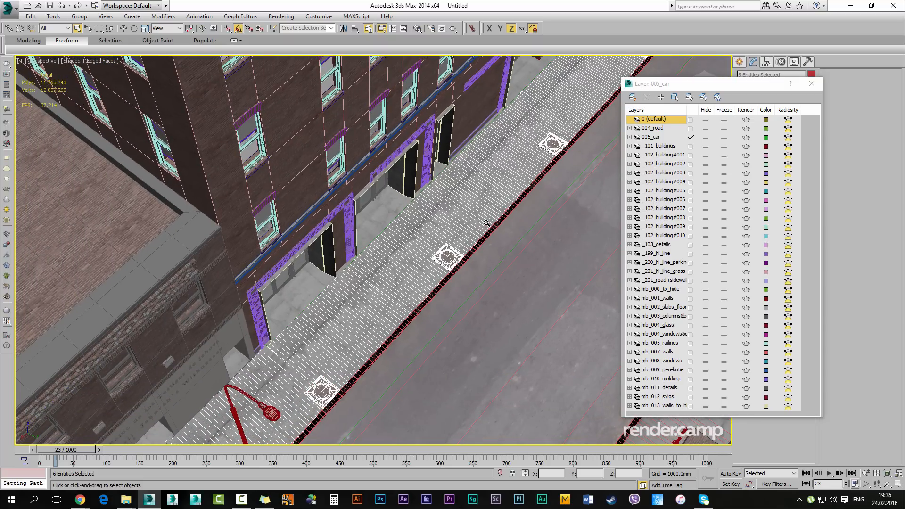
Add the two square grates beyond the other end of the dark hatches and isolate the selected objects
scroll(344, 360, "down", 3)
scroll(372, 318, "down", 1)
mouse_move(344, 359)
middle_mouse_down()
mouse_move(440, 227)
mouse_move(472, 222)
mouse_move(497, 231)
mouse_move(489, 223)
mouse_move(199, 330)
mouse_move(137, 437)
middle_mouse_up()
scroll(486, 223, "up", 2)
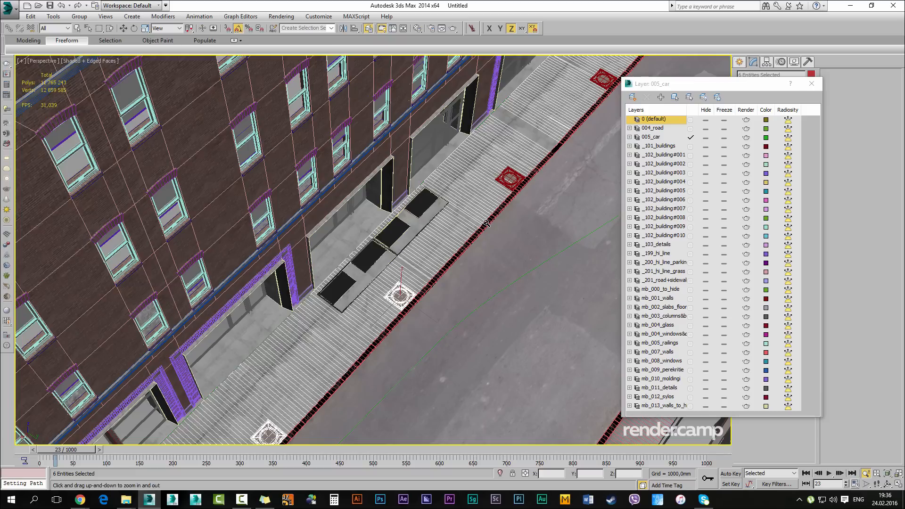
left_click(511, 179, "ctrl")
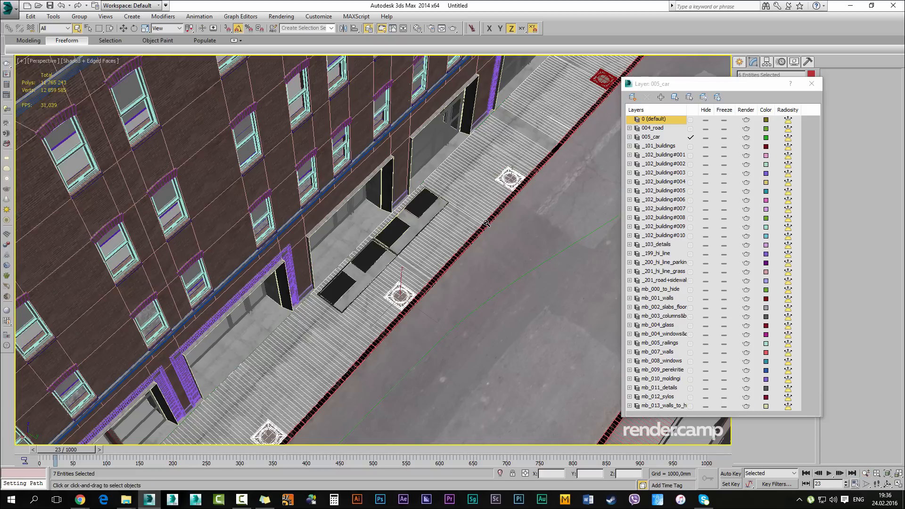
middle_click_drag(510, 179, 461, 234)
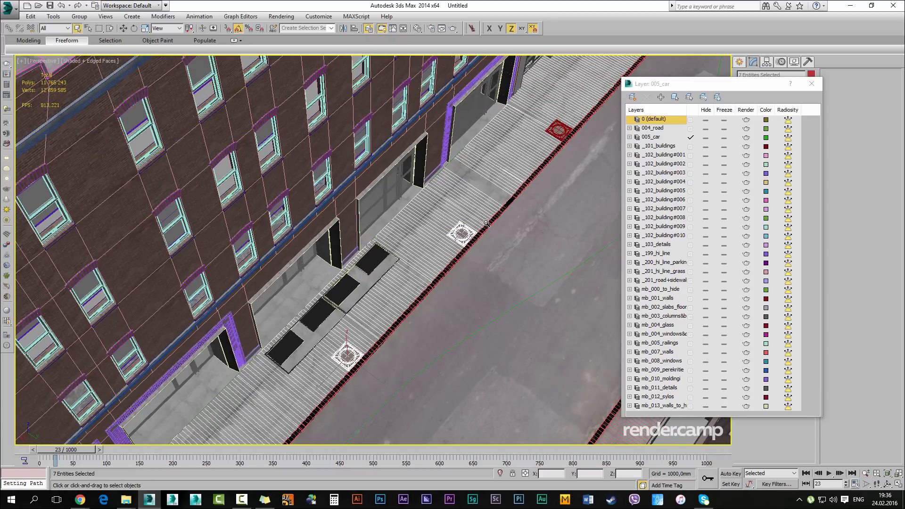
left_click(559, 130, "ctrl")
key("alt+q")
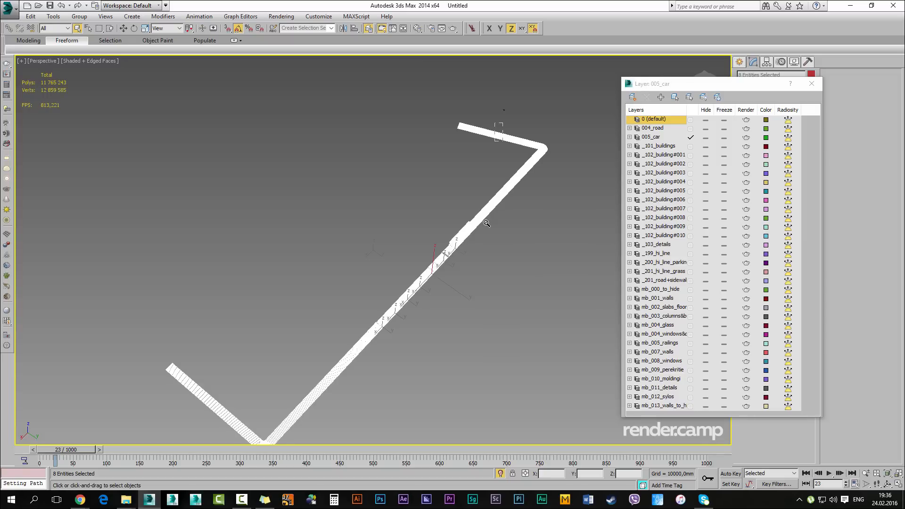
Remove the sidewalk paving from the selection and isolate the square grates
left_click_drag(495, 123, 503, 141, "alt")
key("alt+q")
middle_click_drag(486, 223, 485, 220, "alt")
scroll(486, 223, "down", 3)
Create a new layer from the selected grates and name it 006_trees
left_click(632, 97)
right_click(643, 144)
left_click(660, 151)
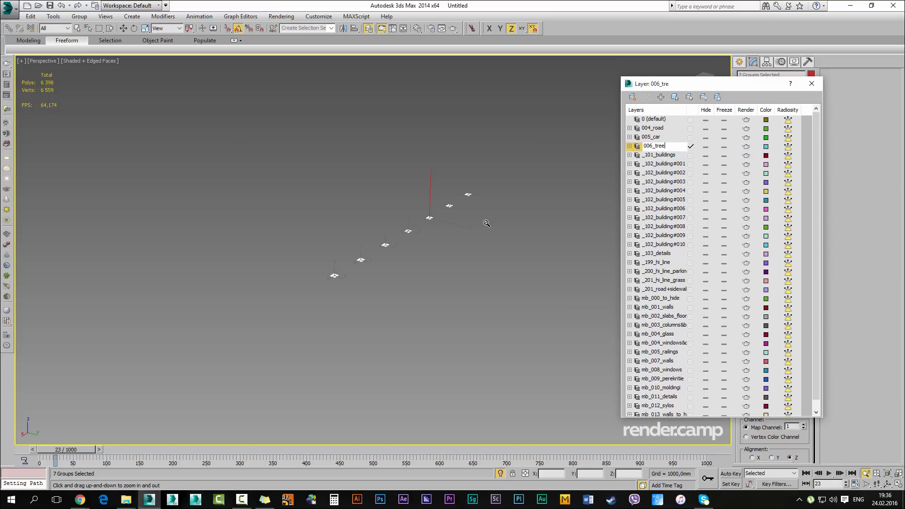
key("Return")
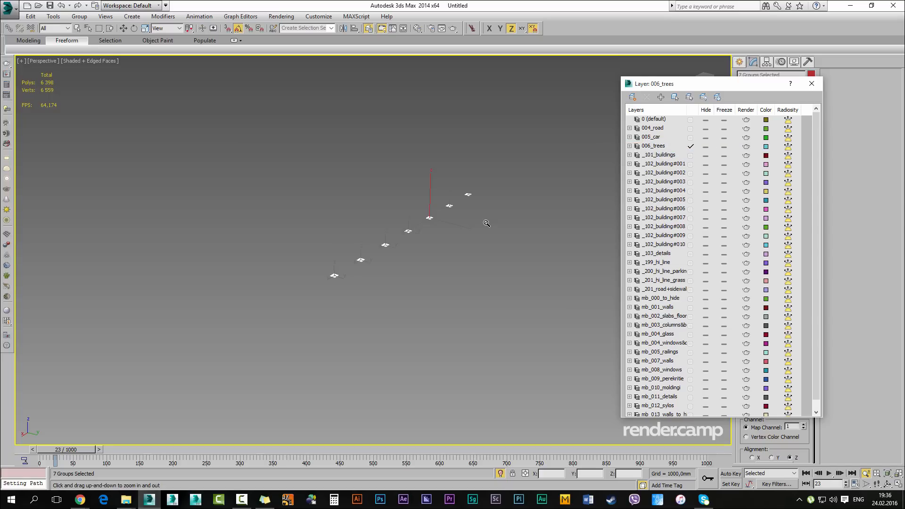
Clear the selection of grates and turn off the edged-faces display
middle_click_drag(487, 222, 490, 235, "alt")
left_click(486, 222)
scroll(486, 223, "up", 4)
key("F4")
scroll(486, 223, "up", 5)
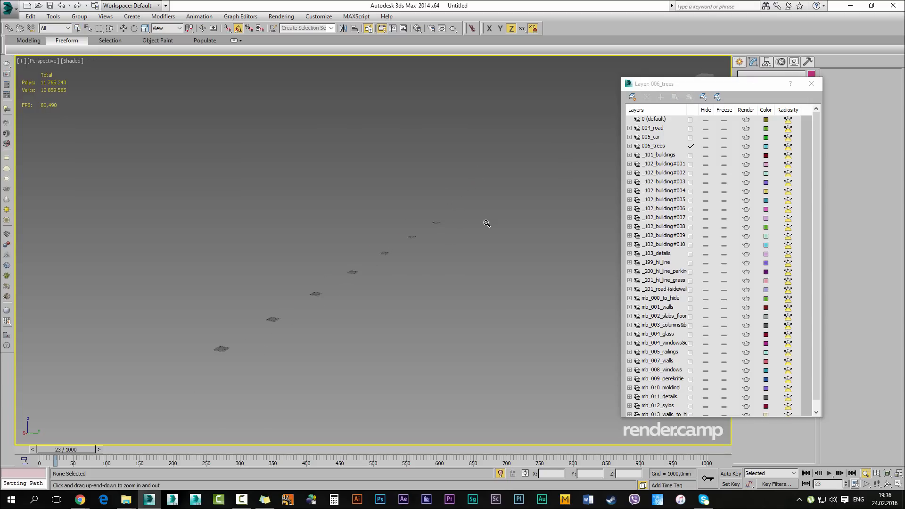
scroll(486, 223, "up", 3)
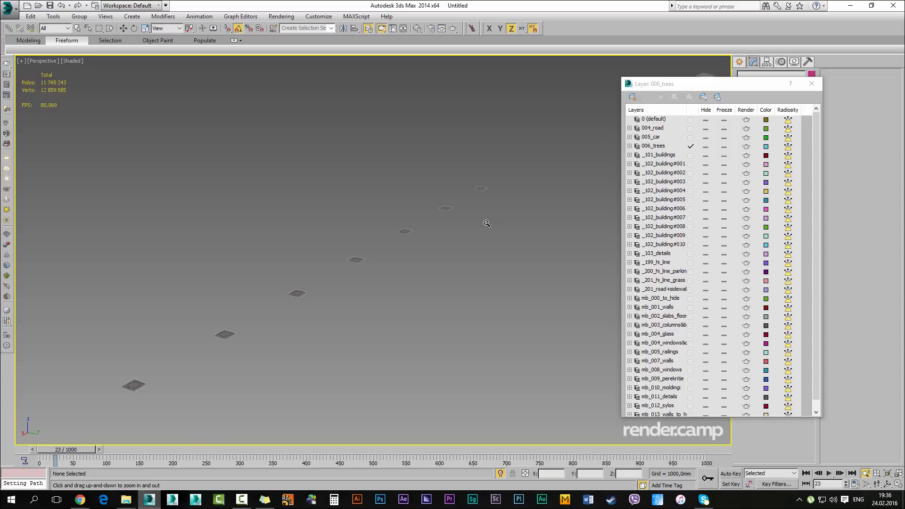
Merge the tree file 035_Vray.max from the Archmodels 117 Vray folder, place it near the grates and frame it
mouse_move(150, 499)
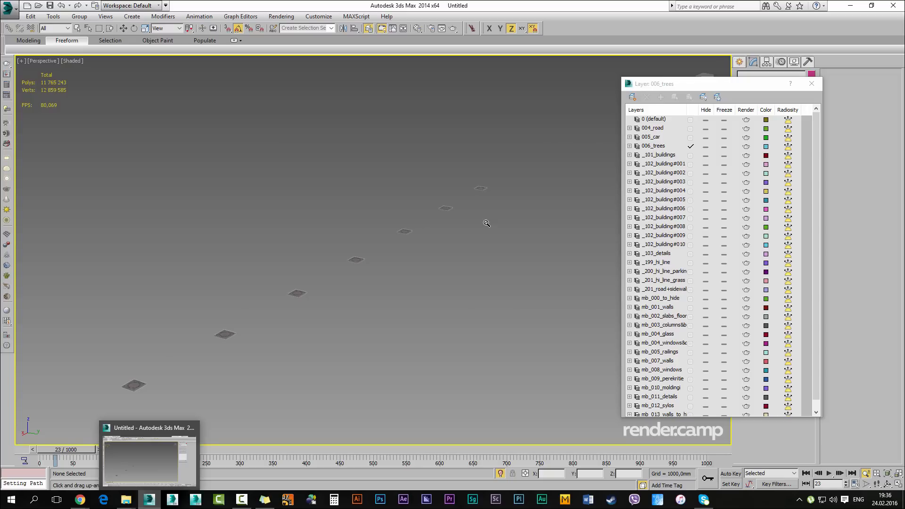
mouse_move(150, 460)
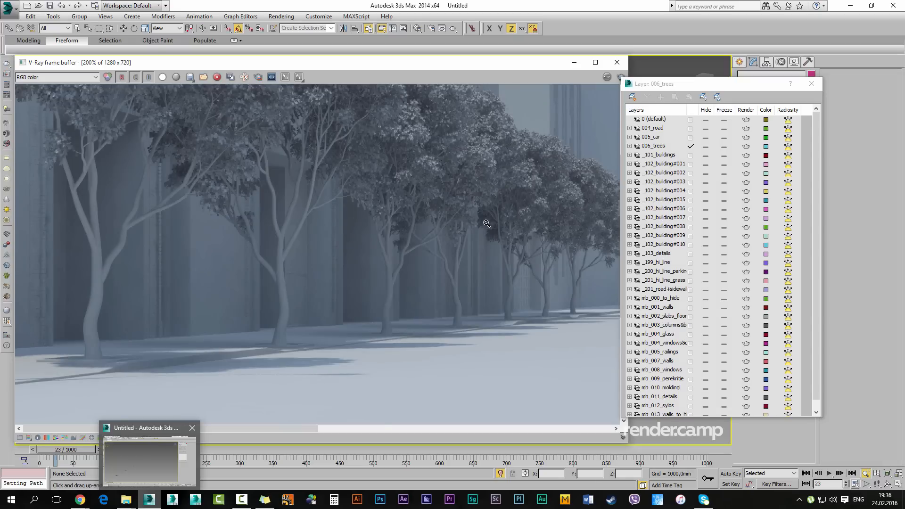
mouse_move(486, 223)
middle_mouse_down("alt")
mouse_move(499, 226)
mouse_move(476, 227)
middle_mouse_up("alt")
scroll(486, 223, "down", 3)
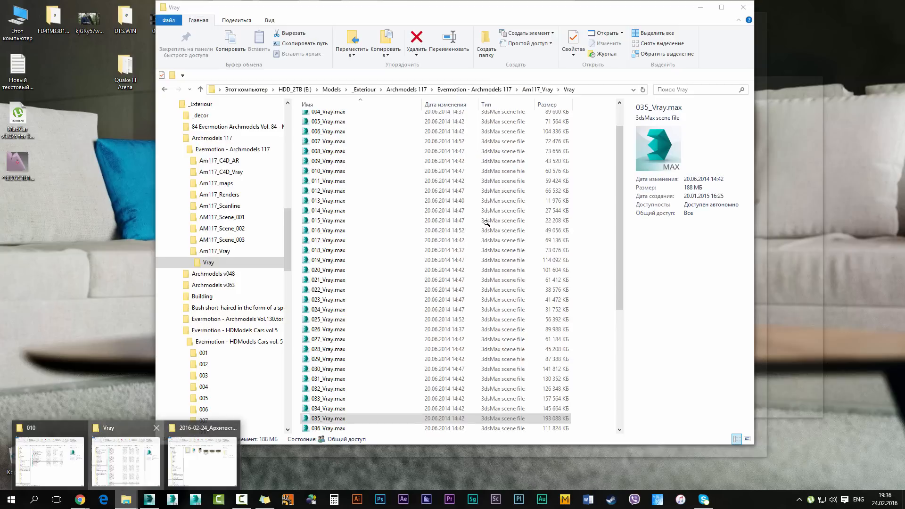
left_click(126, 454)
left_click_drag(328, 419, 131, 331)
left_click(158, 348)
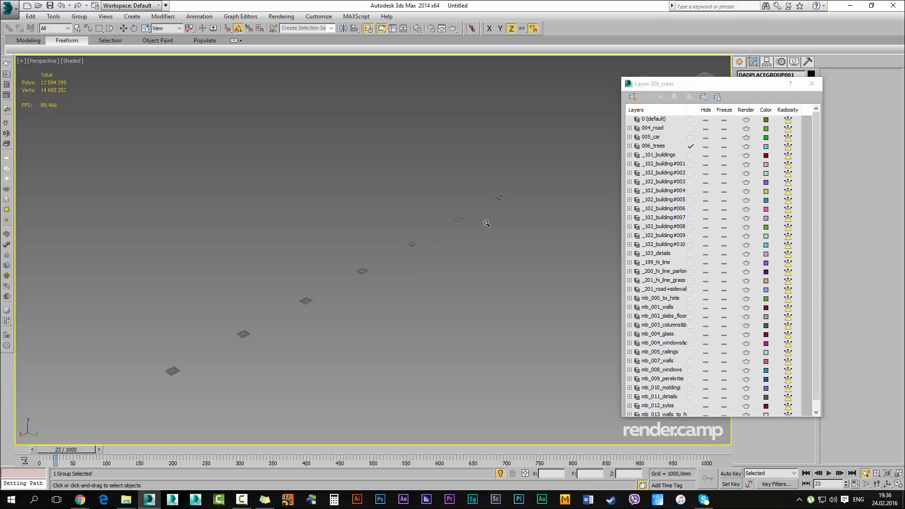
key("z")
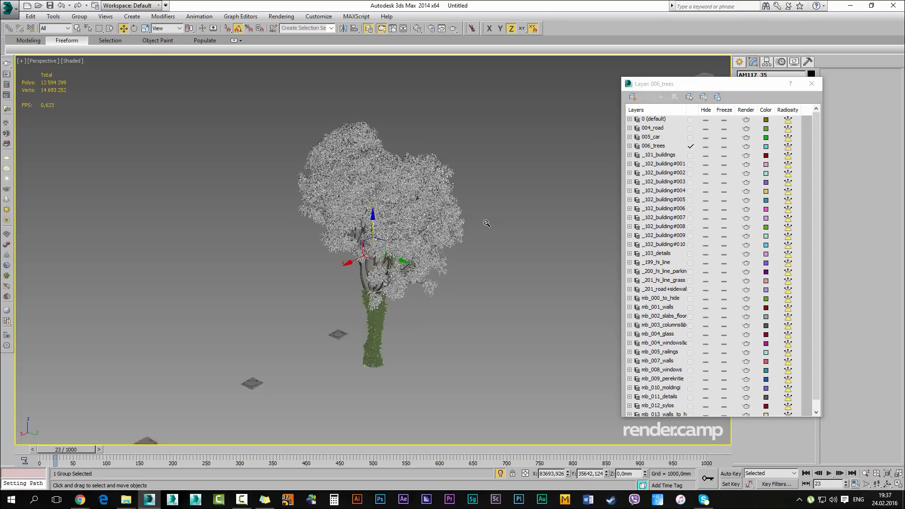
Display edged faces and examine the tree's ivy-covered trunk, branches and mesh density
scroll(486, 223, "up", 10)
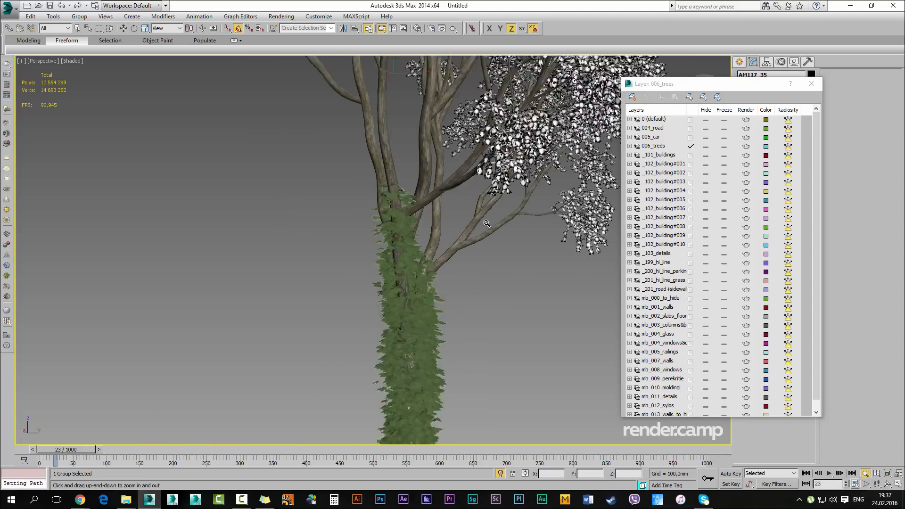
scroll(487, 223, "down", 10)
key("F4")
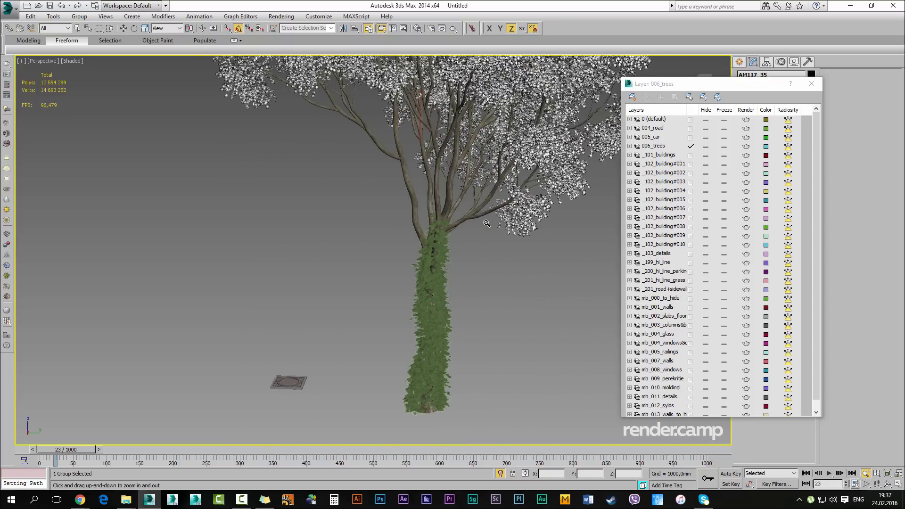
scroll(486, 223, "up", 8)
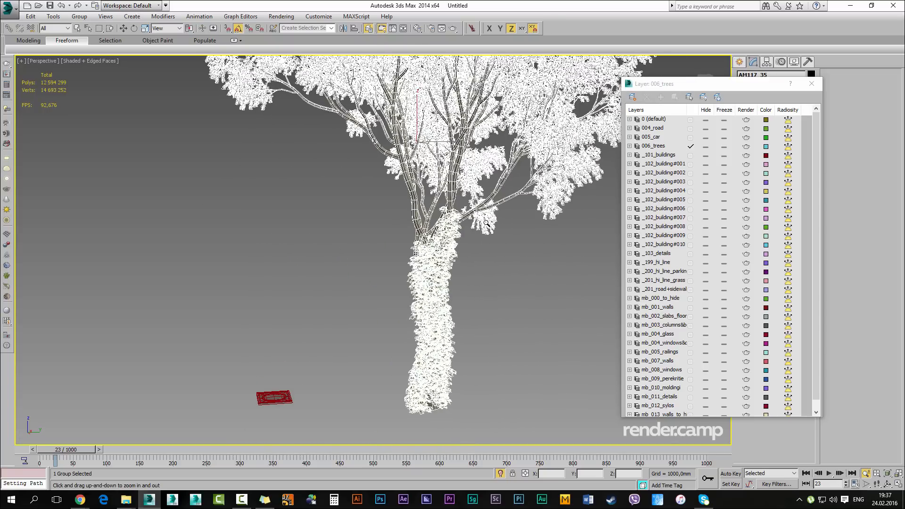
scroll(486, 223, "down", 8)
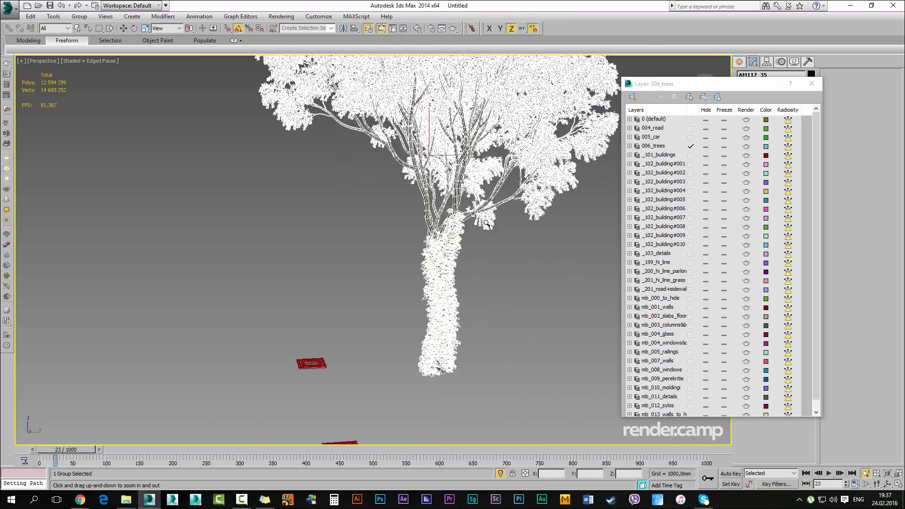
scroll(487, 223, "up", 4)
key("F4")
key("F4")
scroll(487, 223, "down", 3)
scroll(487, 223, "up", 3)
scroll(487, 223, "down", 3)
scroll(486, 223, "up", 2)
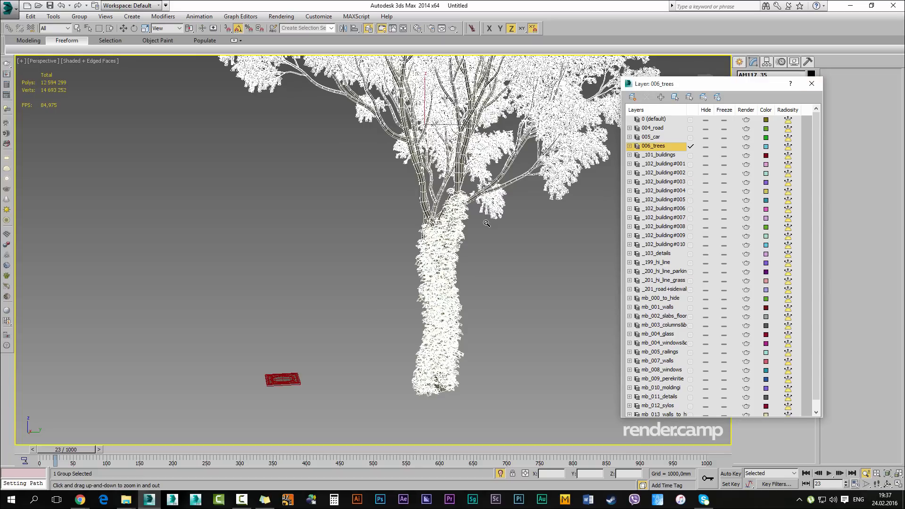
Close the layer manager, ungroup the tree and delete the first ivy part from its trunk
left_click(811, 83)
mouse_move(487, 223)
middle_mouse_down("alt")
mouse_move(471, 230)
mouse_move(513, 223)
mouse_move(473, 223)
middle_mouse_up("alt")
scroll(486, 223, "up", 2)
key("ctrl+shift+g")
key("q")
left_click(463, 223)
scroll(487, 222, "down", 4)
key("Delete")
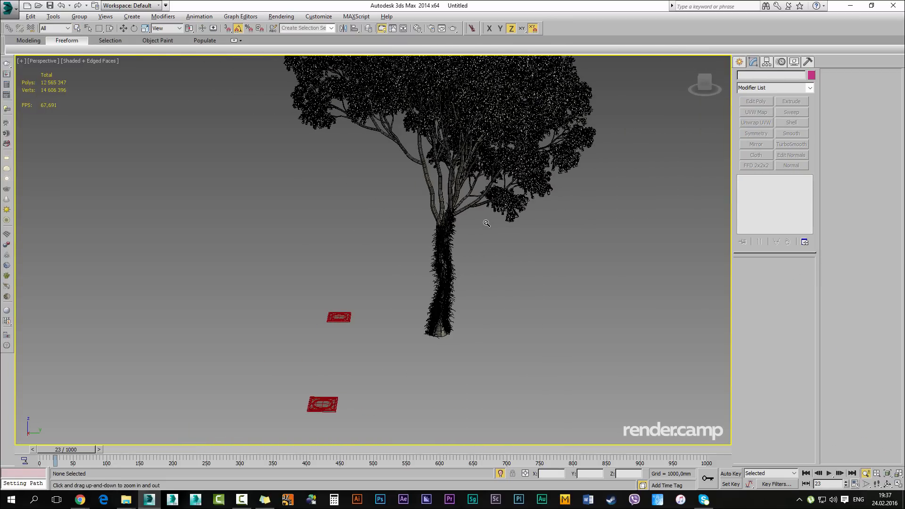
Delete the remaining ivy so the trunk is left bare
scroll(486, 223, "up", 5)
key("q")
left_click(486, 222)
key("Delete")
key("alt+z")
scroll(486, 223, "down", 6)
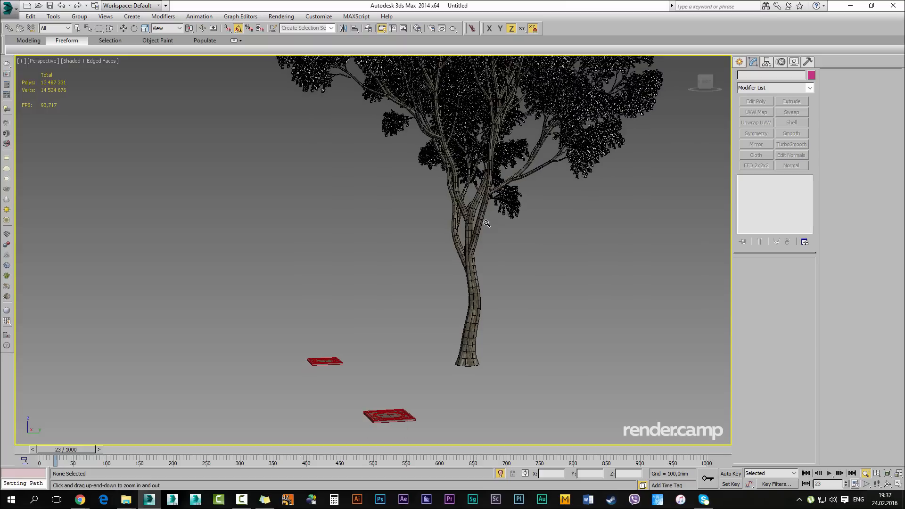
Delete the VRayDisplacementMod modifier from the tree's main trunk
left_click(486, 223)
scroll(487, 223, "up", 6)
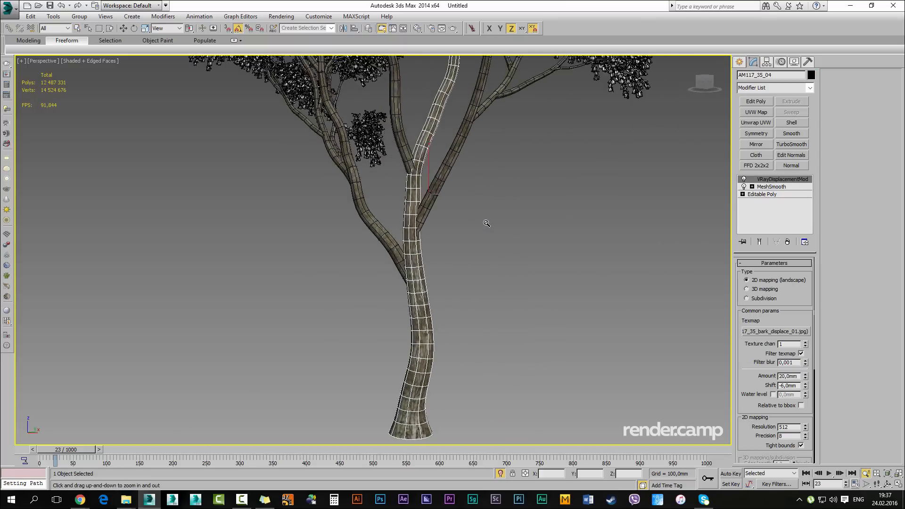
scroll(487, 222, "down", 4)
scroll(486, 224, "down", 2)
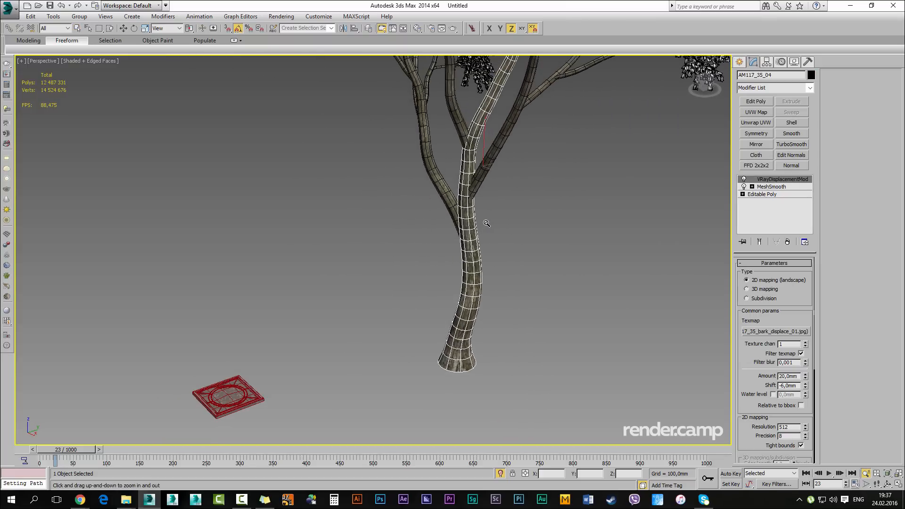
right_click(775, 179)
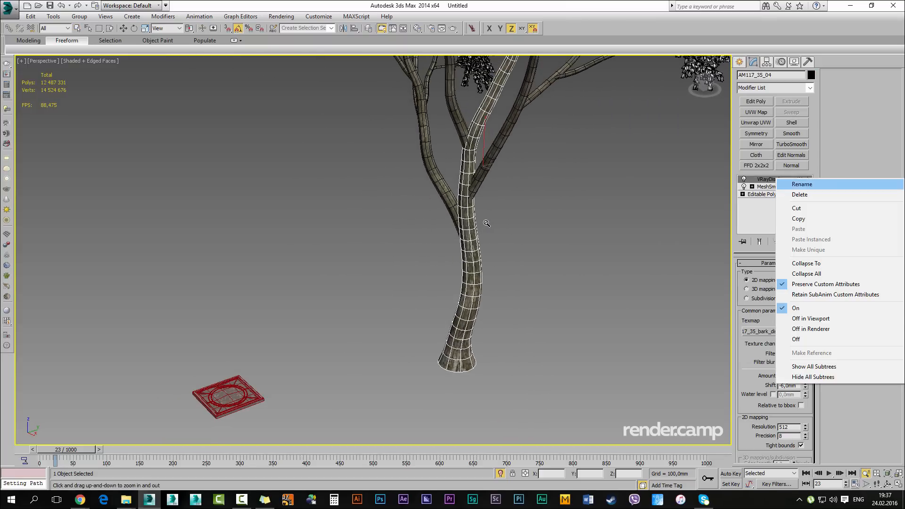
left_click(792, 191)
Delete the VRayDisplacementMod modifier from the tree's thick main branches
scroll(486, 223, "up", 3)
left_click(492, 195)
right_click(769, 179)
left_click(791, 194)
scroll(486, 223, "down", 3)
middle_click_drag(486, 224, 499, 262)
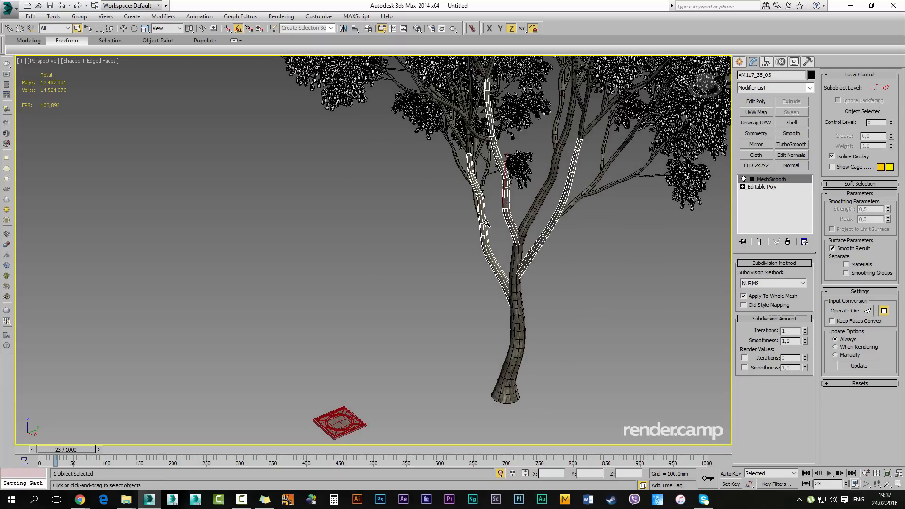
Delete the VRayDisplacementMod modifier from the tree's secondary branches
left_click(573, 204)
right_click(777, 178)
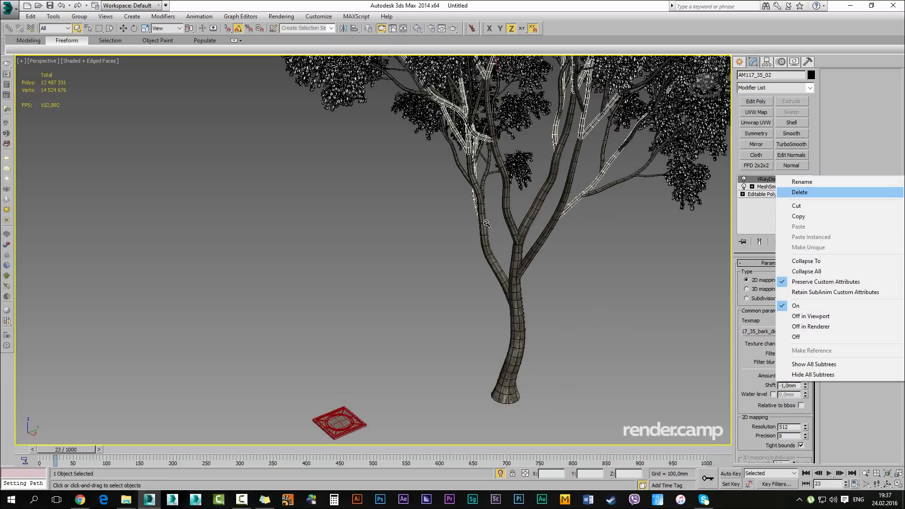
left_click(799, 193)
left_click(542, 292)
left_click(517, 292)
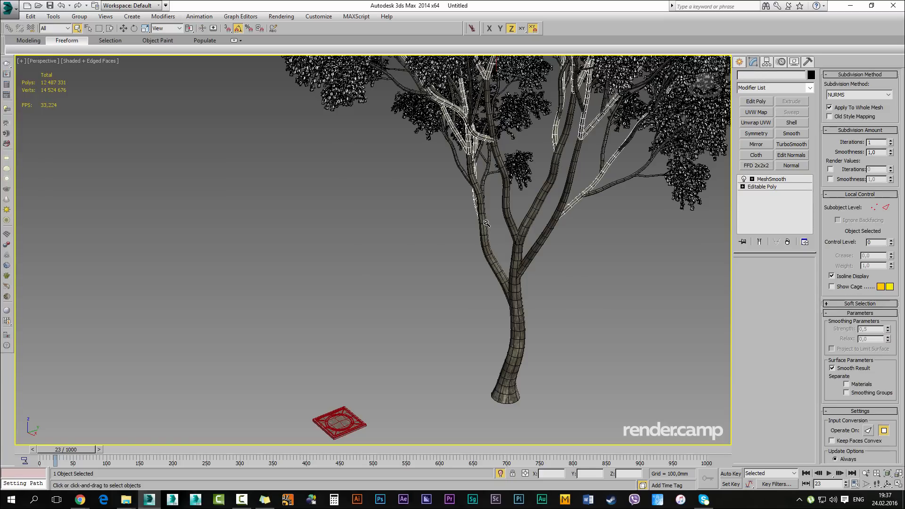
Select all parts of the tree, including the crown, branches and trunk
scroll(485, 223, "down", 5)
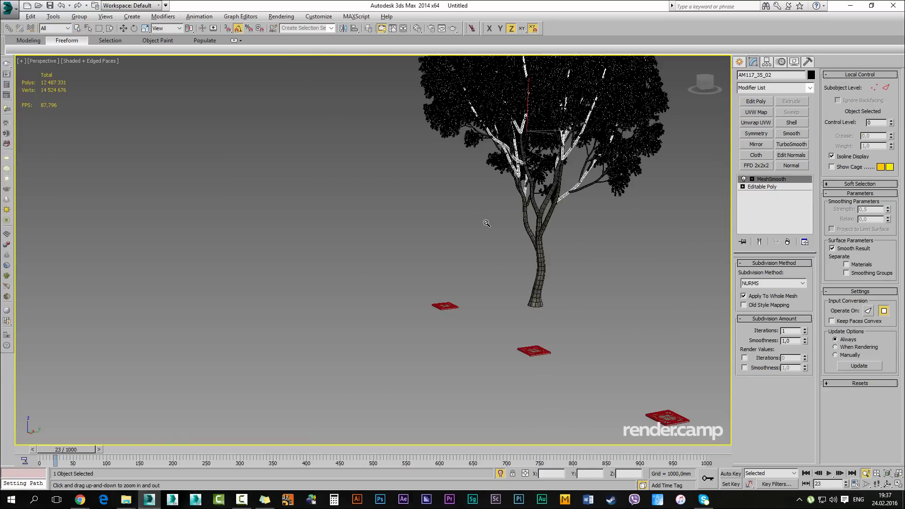
scroll(486, 223, "down", 2)
scroll(486, 222, "up", 4)
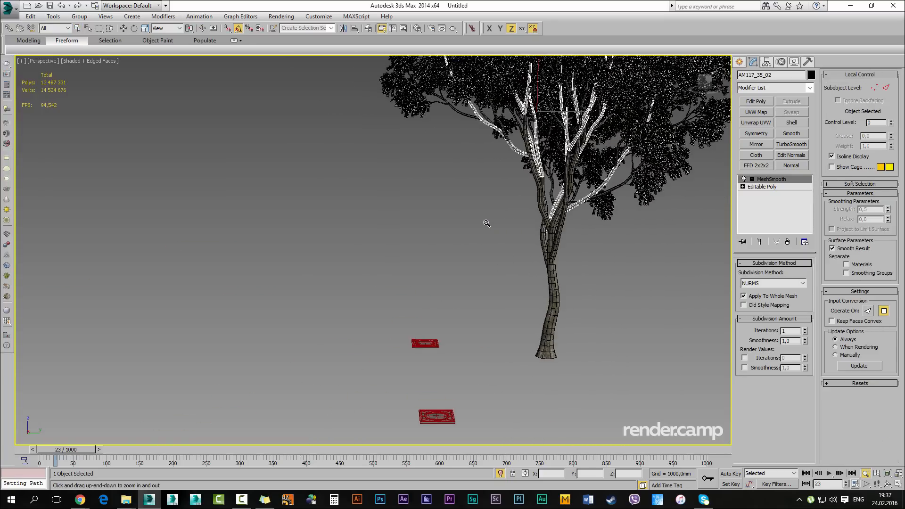
scroll(486, 223, "down", 6)
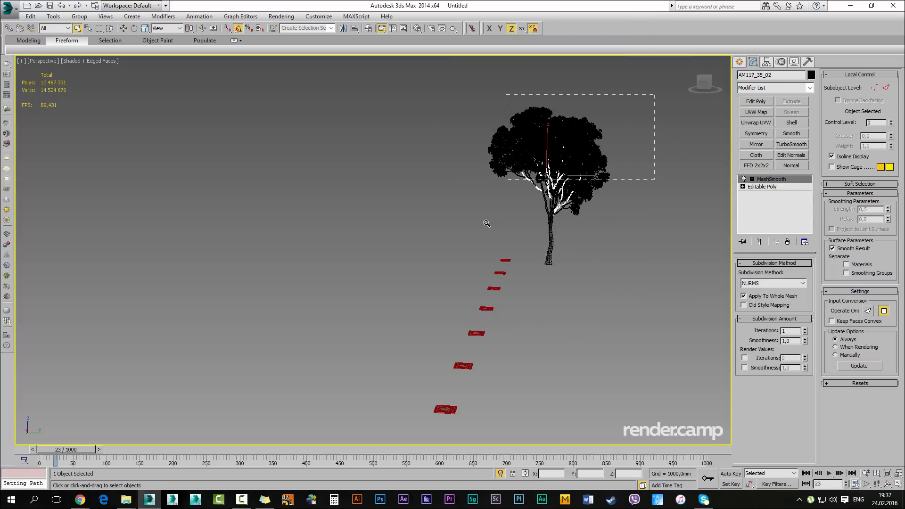
left_click_drag(506, 95, 654, 179)
left_click(549, 242, "ctrl")
scroll(487, 223, "up", 4)
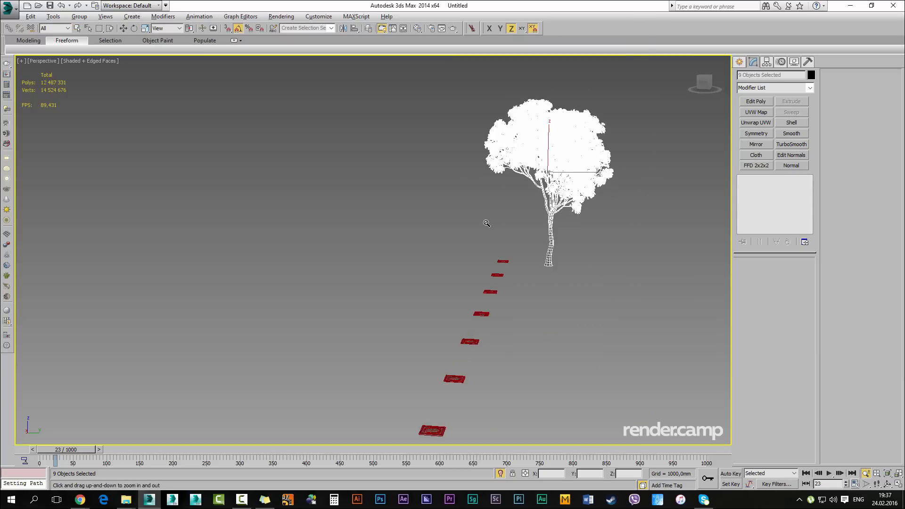
Inspect the selected tree with and without edges and group its parts under the suggested name
middle_click_drag(486, 223, 487, 151, "alt")
scroll(486, 223, "up", 2)
scroll(487, 223, "up", 5)
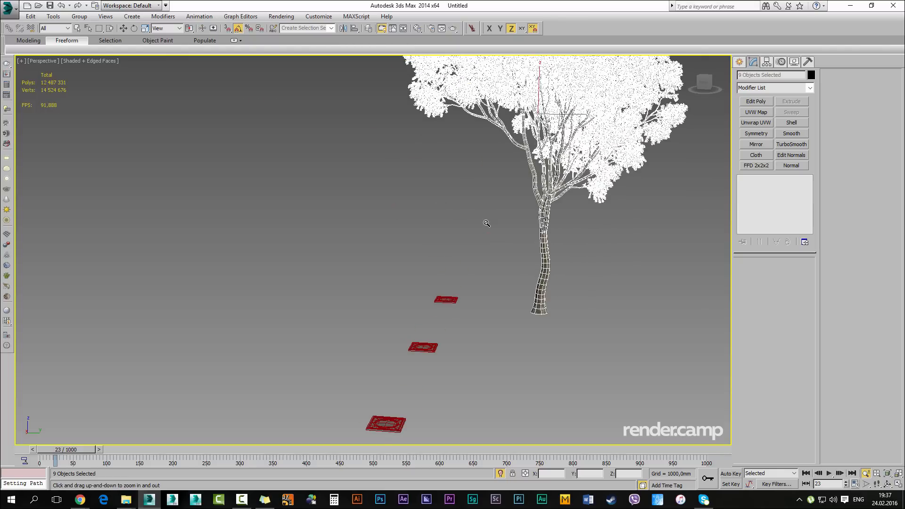
key("F4")
scroll(486, 224, "down", 7)
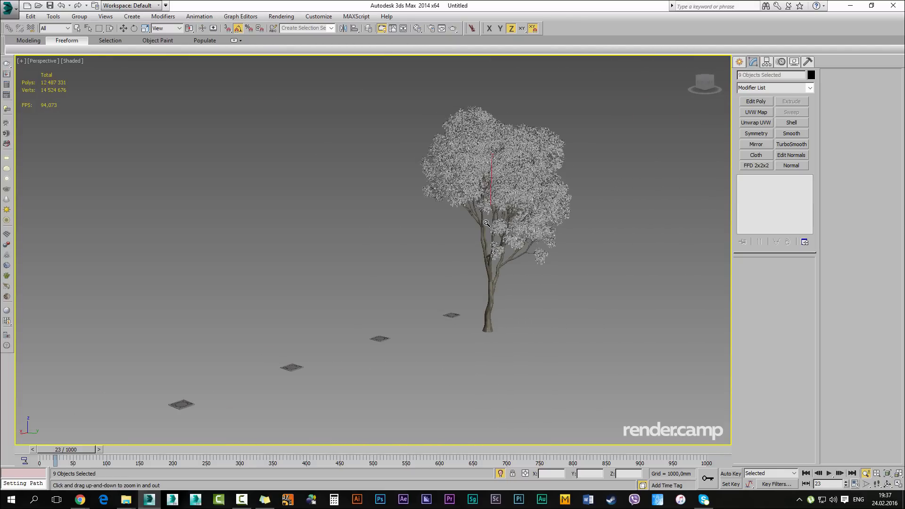
mouse_move(486, 224)
middle_mouse_down("alt")
mouse_move(477, 207)
mouse_move(528, 221)
middle_mouse_up("alt")
scroll(487, 224, "up", 3)
key("F4")
scroll(487, 224, "down", 2)
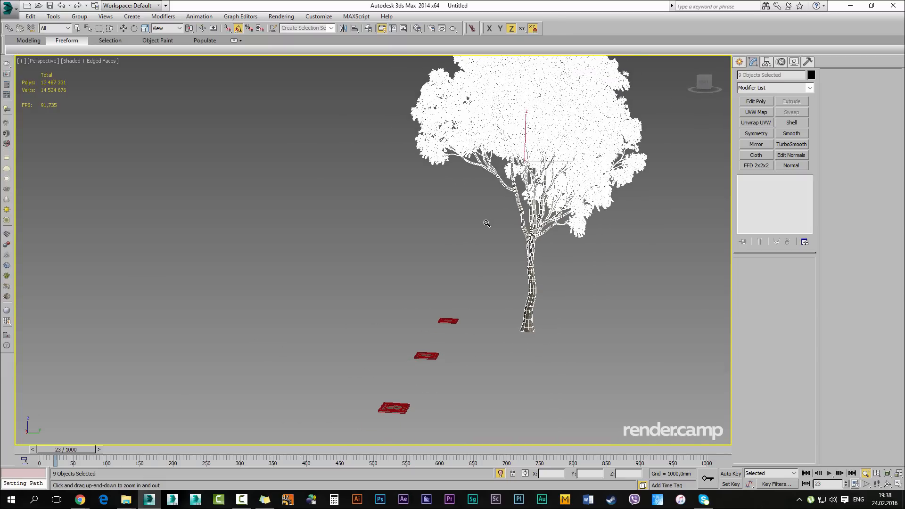
key("ctrl+g")
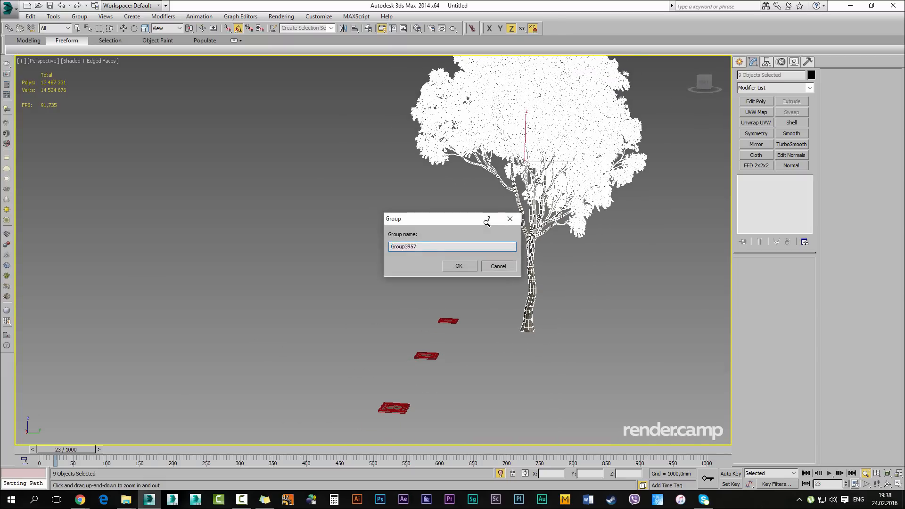
key("Return")
Undo the tree's grouping and step back through the preceding selections to the trunk
scroll(486, 224, "up", 2)
key("ctrl+z")
key("ctrl+z")
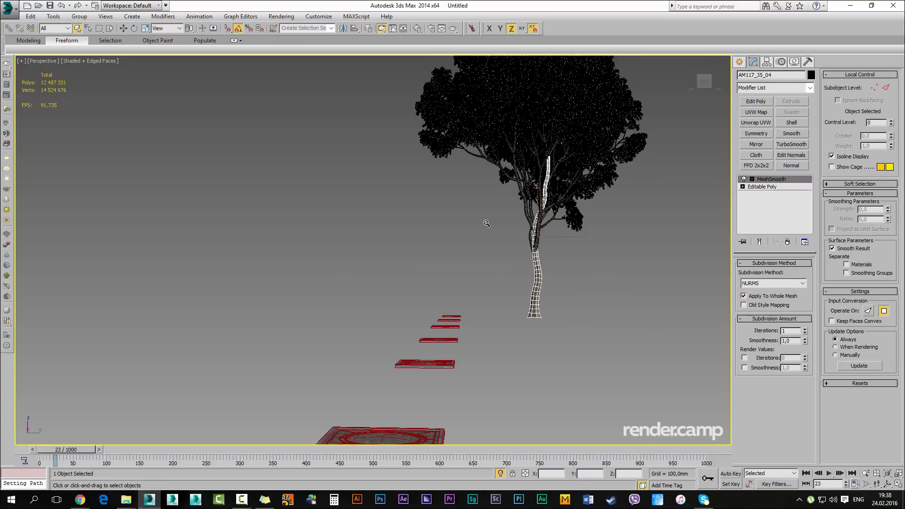
scroll(486, 224, "up", 4)
scroll(486, 224, "up", 1)
key("ctrl+z")
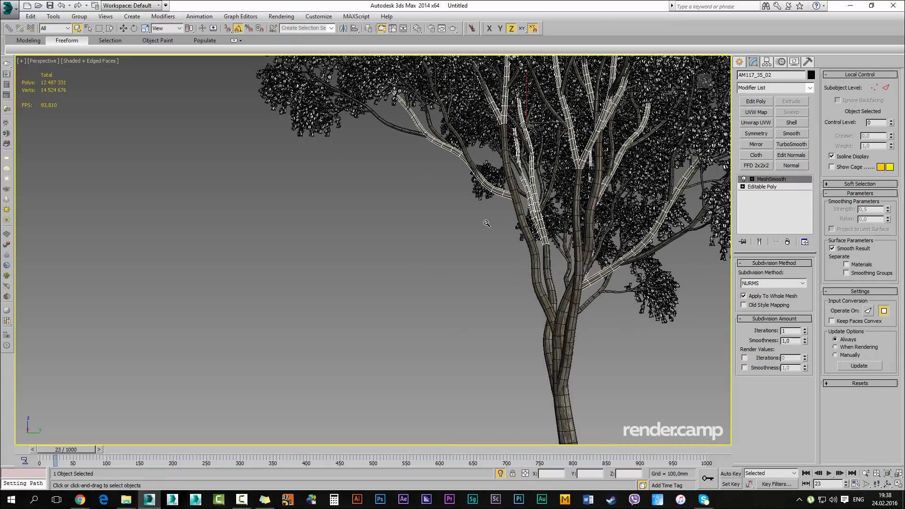
key("ctrl+z")
scroll(486, 223, "up", 4)
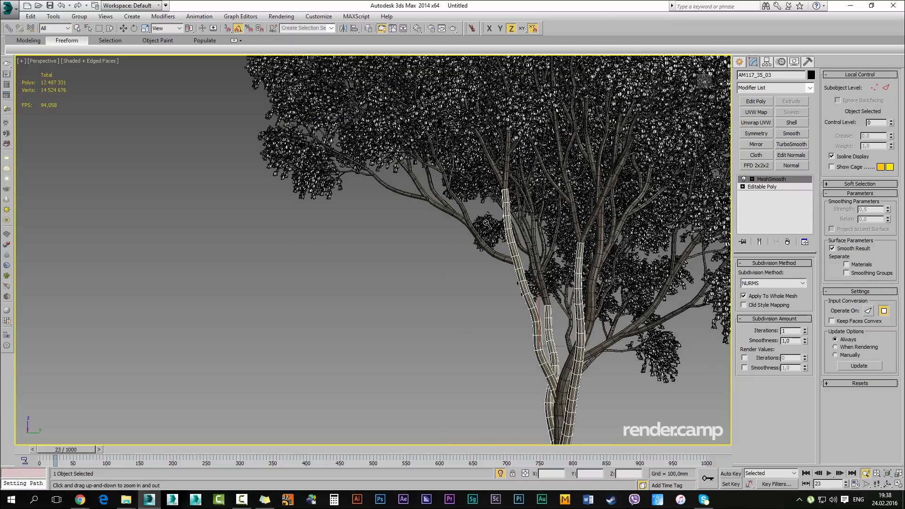
scroll(486, 223, "down", 5)
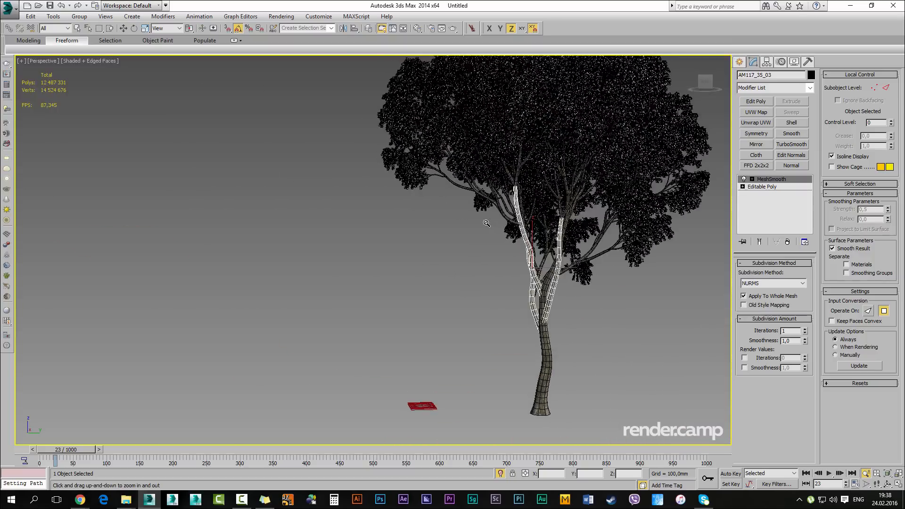
scroll(486, 223, "up", 1)
scroll(486, 224, "up", 5)
scroll(486, 223, "down", 3)
key("ctrl+z")
scroll(487, 224, "down", 6)
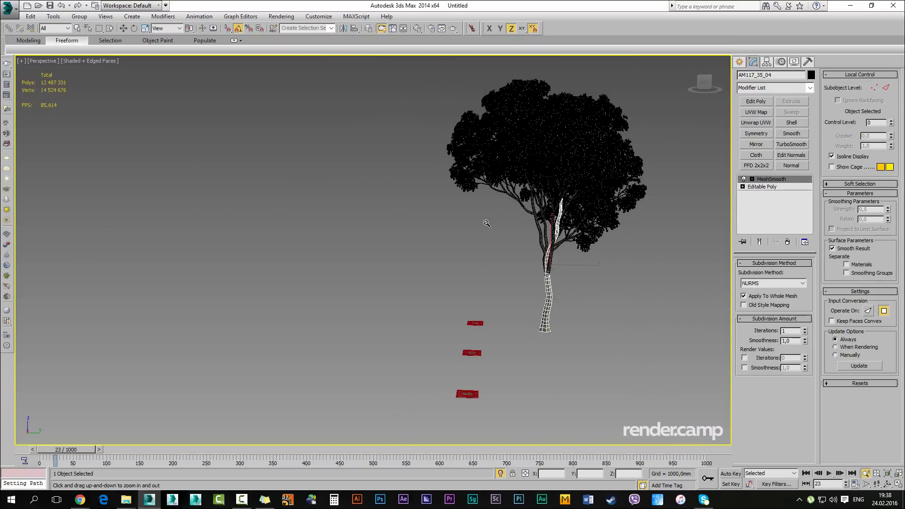
Select all parts of the tree, including crown, branches and trunk, and group them under the suggested name
middle_click_drag(486, 223, 482, 225, "alt")
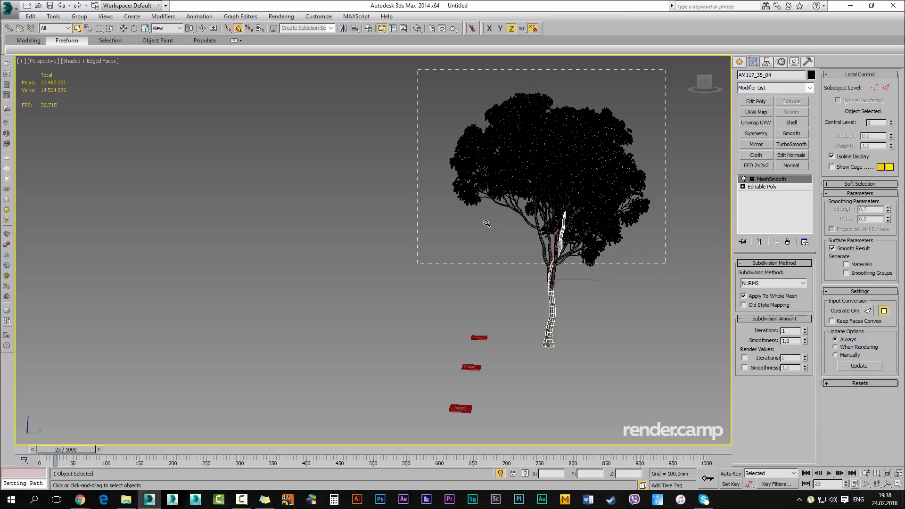
left_click_drag(418, 70, 665, 289)
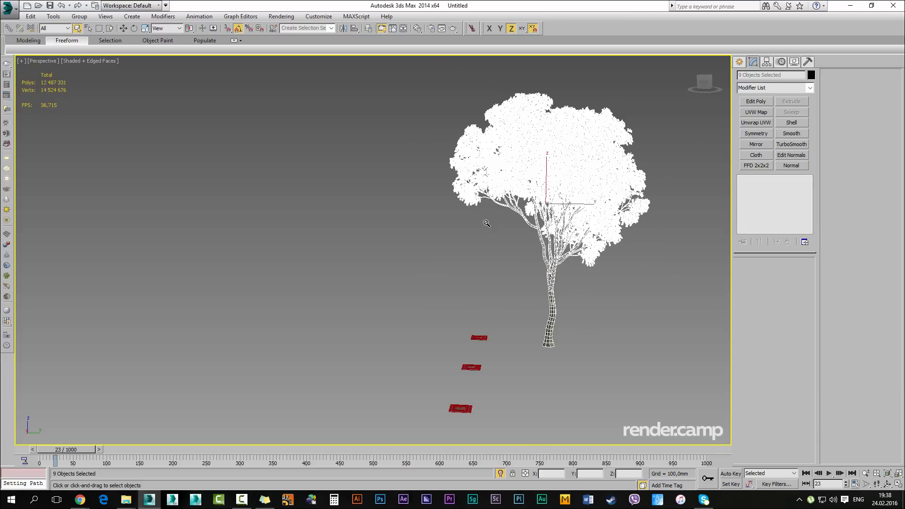
key("ctrl+g")
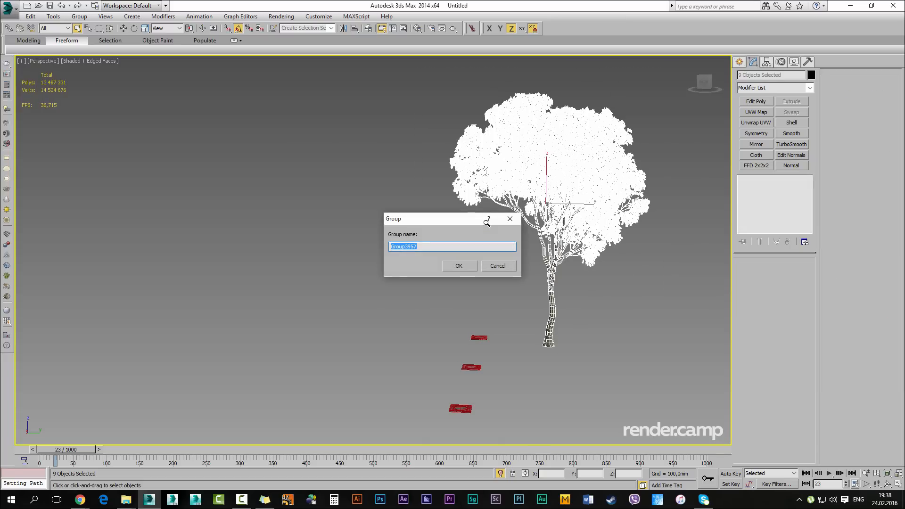
key("Return")
middle_click_drag(487, 223, 487, 224, "alt")
Move only the tree group's pivot down to the base of the trunk in the left view
key("Insert")
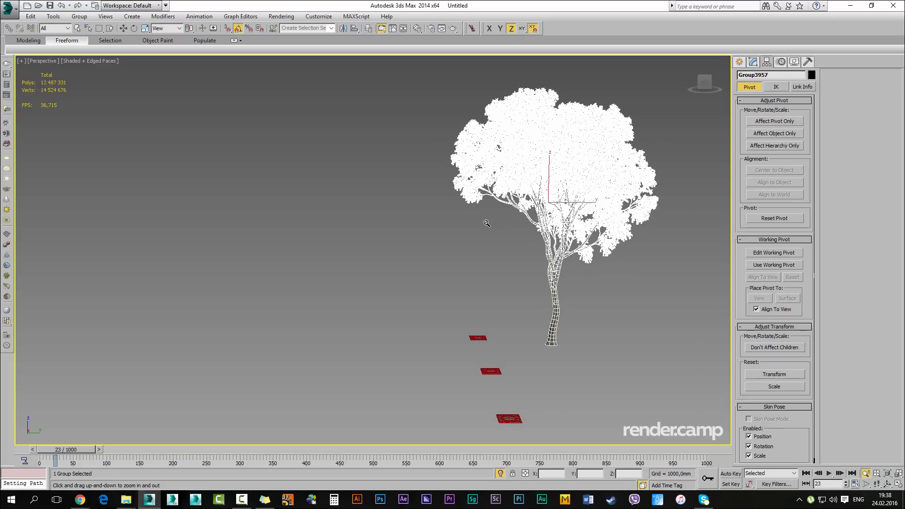
key("alt+w")
middle_click(487, 224)
key("z")
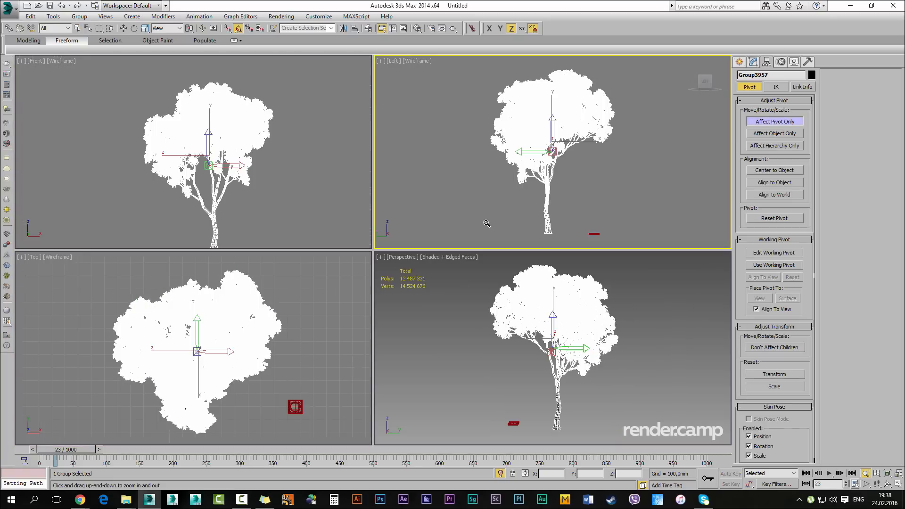
key("alt+w")
middle_click_drag(486, 224, 503, 201)
key("w")
mouse_move(432, 175)
left_mouse_down()
mouse_move(415, 301)
mouse_move(423, 337)
left_mouse_up()
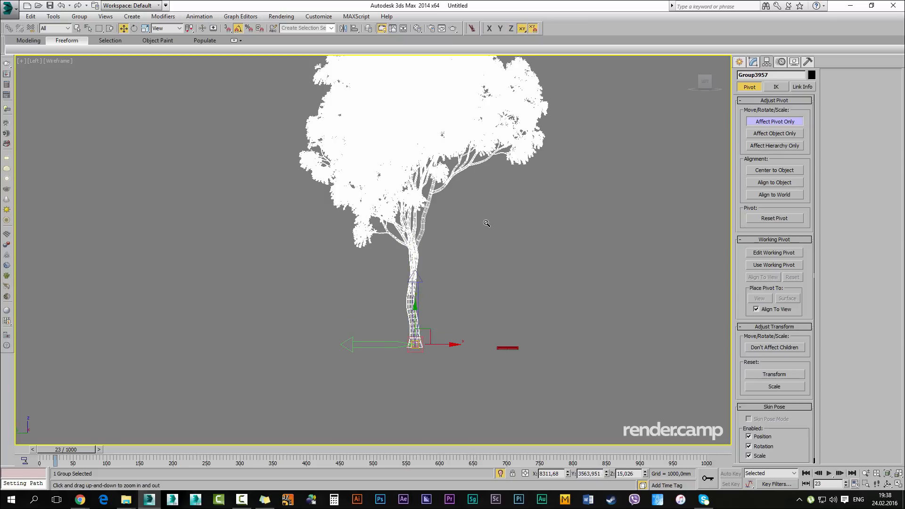
Fine-tune the pivot at the centre of the trunk's base and finish editing the pivot
scroll(409, 349, "up", 10)
left_click_drag(454, 309, 451, 320)
key("e")
key("w")
key("e")
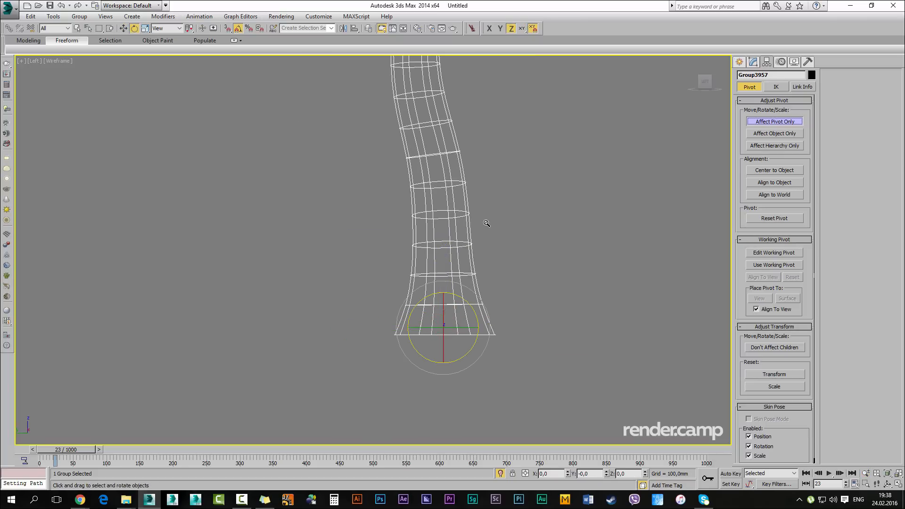
left_click(775, 122)
Move the grouped tree in the top view onto the nearest sidewalk grate
scroll(487, 223, "down", 12)
mouse_move(486, 223)
middle_mouse_down("alt")
mouse_move(524, 249)
mouse_move(486, 223)
mouse_move(502, 247)
middle_mouse_up("alt")
scroll(487, 223, "down", 2)
key("l")
key("alt+w")
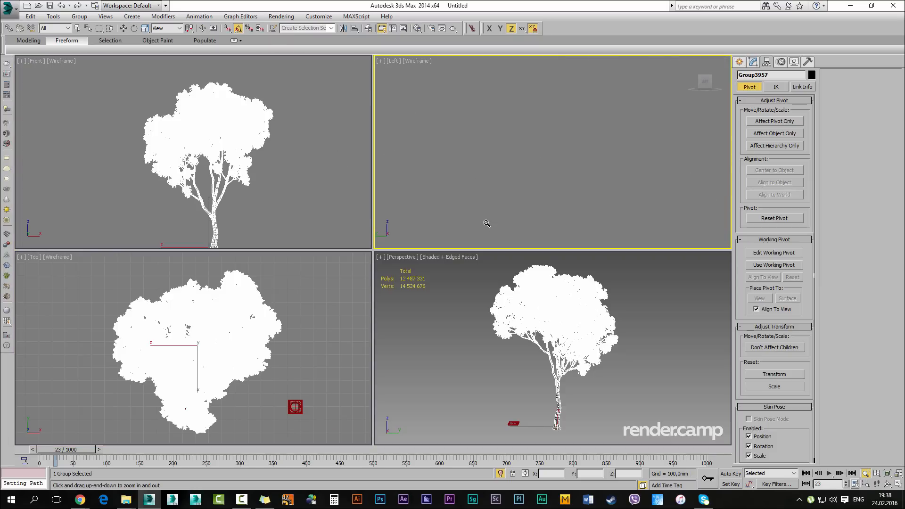
left_click(283, 188)
left_click(472, 330)
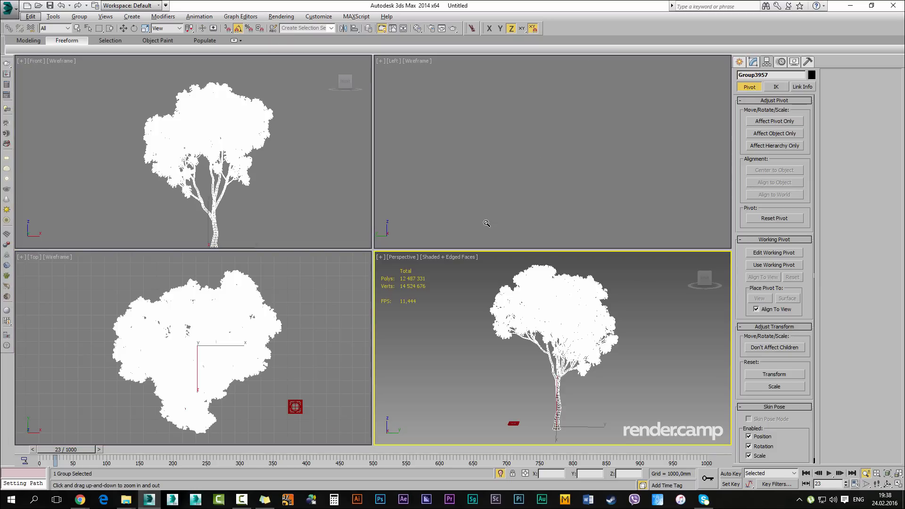
left_click(236, 340)
key("alt+w")
key("w")
mouse_move(388, 238)
left_mouse_down()
mouse_move(571, 376)
mouse_move(583, 364)
left_mouse_up()
Adjust the tree's position in the perspective view so that the trunk stands on the grate
key("alt+w")
right_click(583, 364)
key("alt+w")
mouse_move(486, 223)
middle_mouse_down("alt")
mouse_move(414, 250)
mouse_move(386, 236)
middle_mouse_up("alt")
mouse_move(223, 379)
left_mouse_down()
mouse_move(387, 366)
mouse_move(365, 365)
left_mouse_up()
scroll(393, 377, "up", 5)
Scale the whole tree down uniformly so that its trunk suits the size of the grate
key("r")
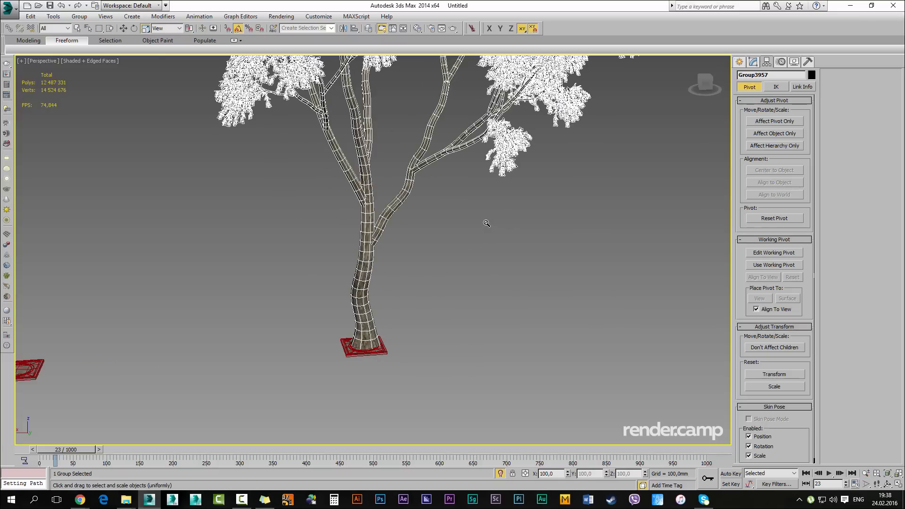
key("z")
scroll(487, 223, "down", 2)
left_click_drag(367, 232, 372, 340)
key("w")
scroll(361, 376, "up", 8)
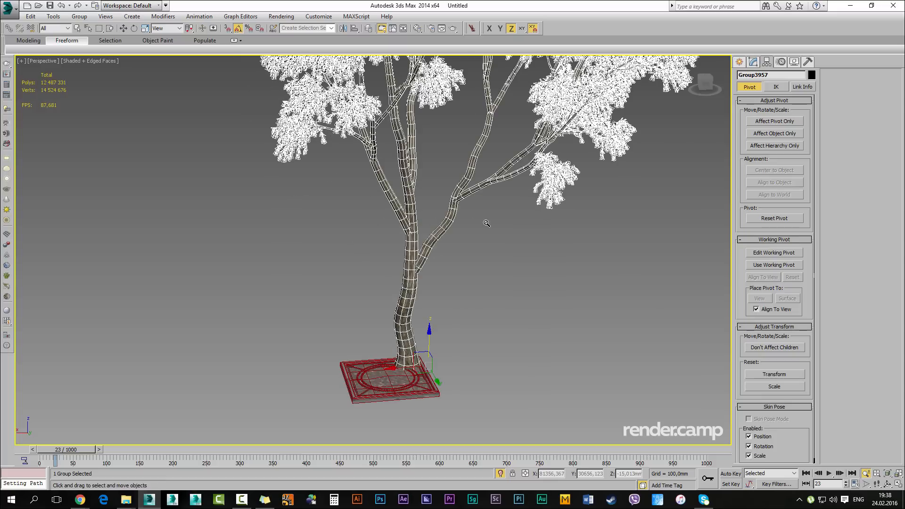
Shift the scaled tree towards the centre of the grate and hide the mesh edges
left_click_drag(422, 367, 404, 379)
mouse_move(404, 378)
middle_mouse_down("alt")
mouse_move(464, 366)
mouse_move(460, 372)
middle_mouse_up("alt")
scroll(460, 373, "down", 6)
key("F4")
mouse_move(487, 223)
middle_mouse_down()
mouse_move(539, 223)
mouse_move(494, 271)
middle_mouse_up()
Rotate the tree by -55° about its vertical axis and move its trunk into the centre of the grate
key("e")
left_click_drag(403, 317, 383, 310)
scroll(383, 310, "up", 6)
key("w")
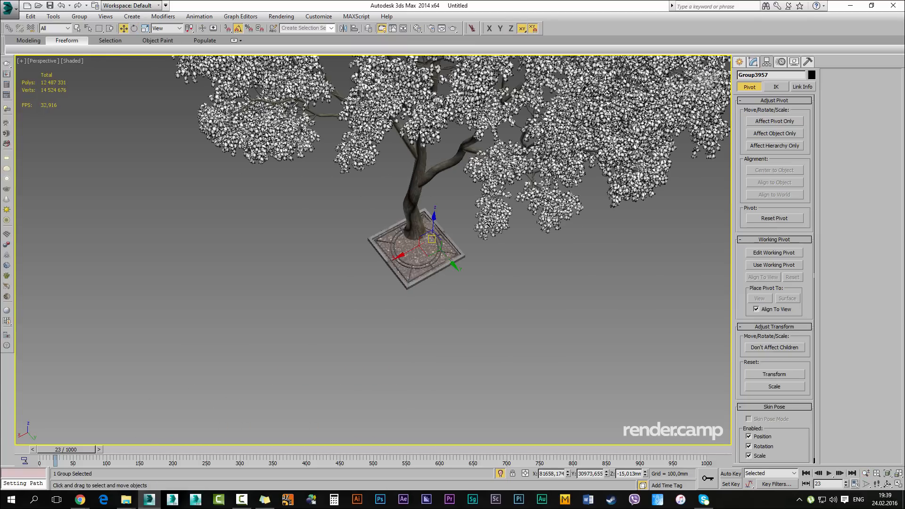
left_click_drag(430, 249, 430, 267)
key("e")
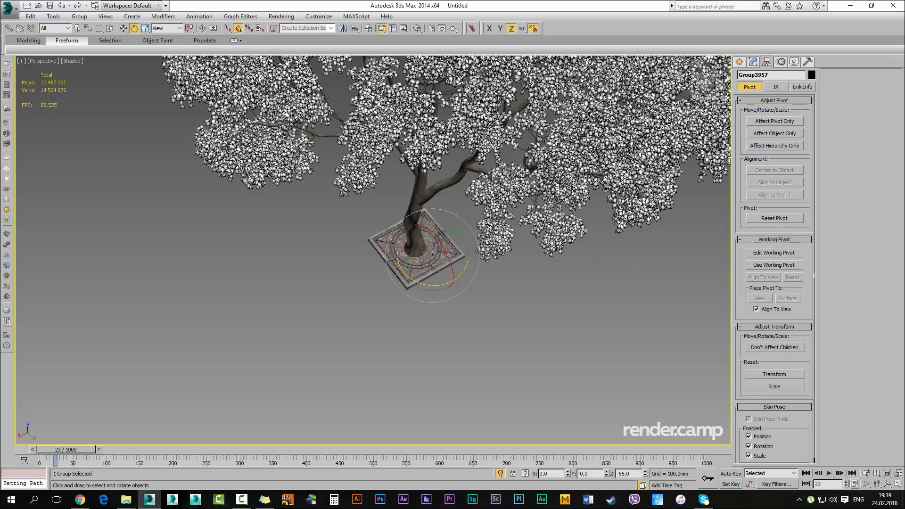
Move only the tree's pivot to the centre of the trunk's base on the grate
left_click(775, 121)
key("w")
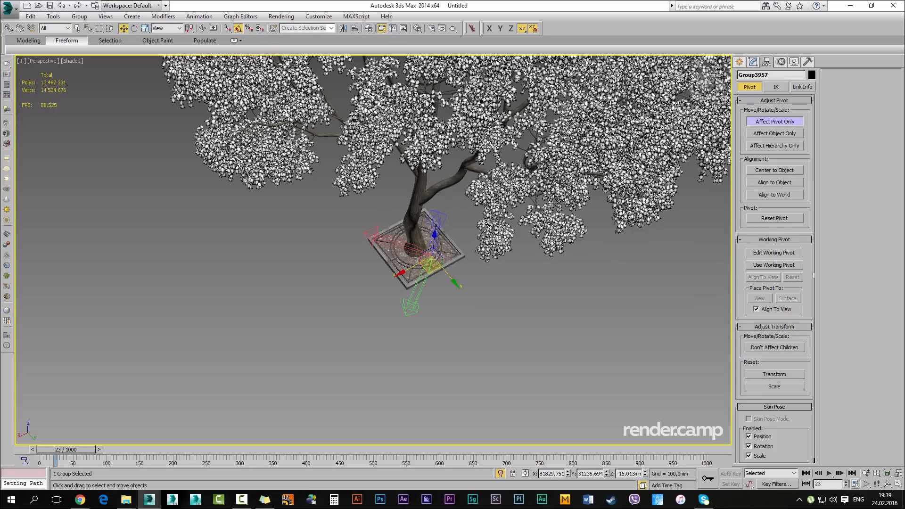
left_click_drag(431, 265, 418, 260)
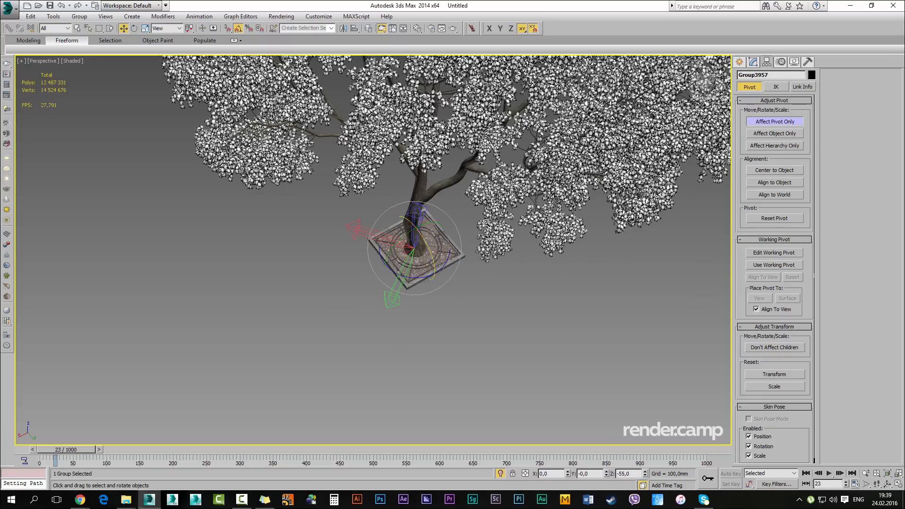
left_click(775, 122)
Check the tree on its grate from several angles and rotate it slightly about its trunk
middle_click_drag(486, 223, 495, 151, "alt")
scroll(486, 223, "down", 3)
middle_click_drag(486, 223, 498, 258, "alt")
scroll(486, 222, "up", 2)
scroll(486, 223, "down", 3)
middle_click_drag(486, 223, 523, 250, "alt")
key("e")
mouse_move(423, 318)
left_mouse_down()
mouse_move(402, 316)
mouse_move(446, 312)
mouse_move(415, 318)
mouse_move(424, 318)
left_mouse_up()
Examine the placed tree's crown and trunk with and without edges, on its grate and isolated from it
middle_click_drag(485, 223, 536, 277, "alt")
scroll(486, 223, "up", 1)
scroll(485, 223, "down", 1)
scroll(486, 223, "up", 2)
key("F4")
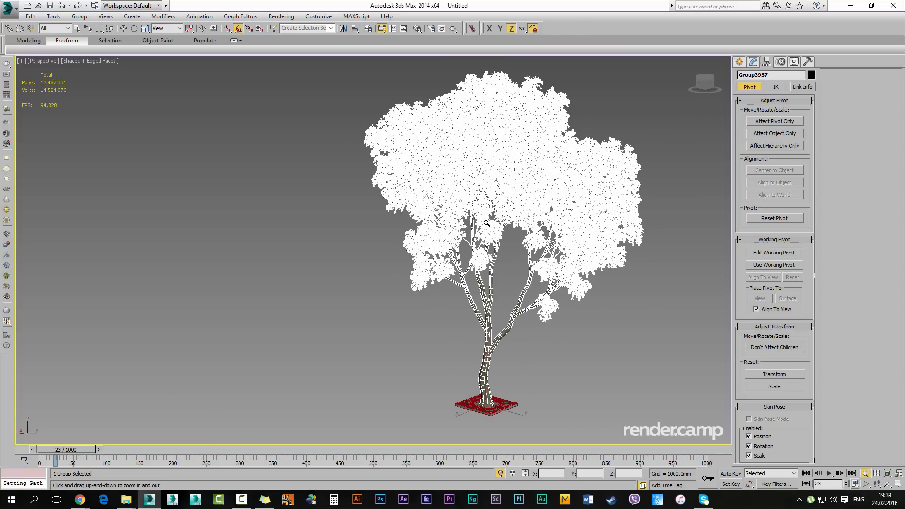
key("F4")
scroll(486, 223, "up", 3)
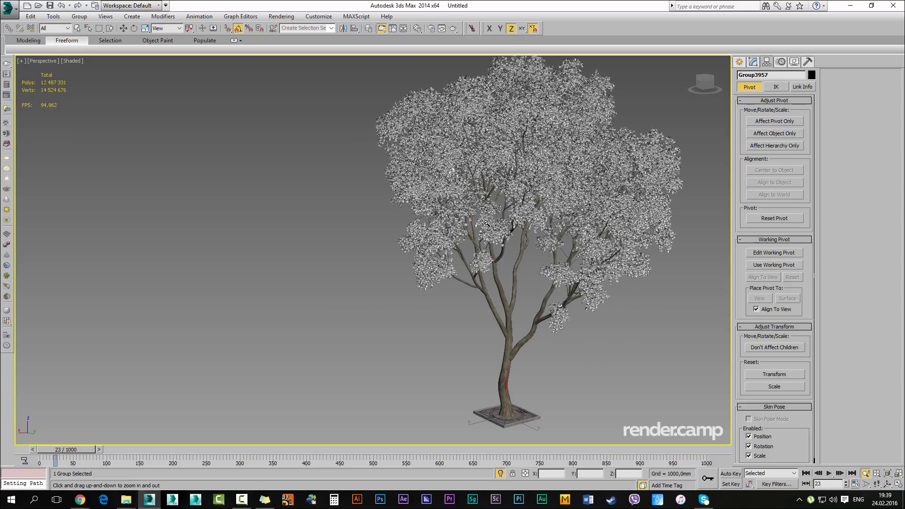
middle_click_drag(486, 223, 505, 273, "alt")
scroll(487, 223, "up", 2)
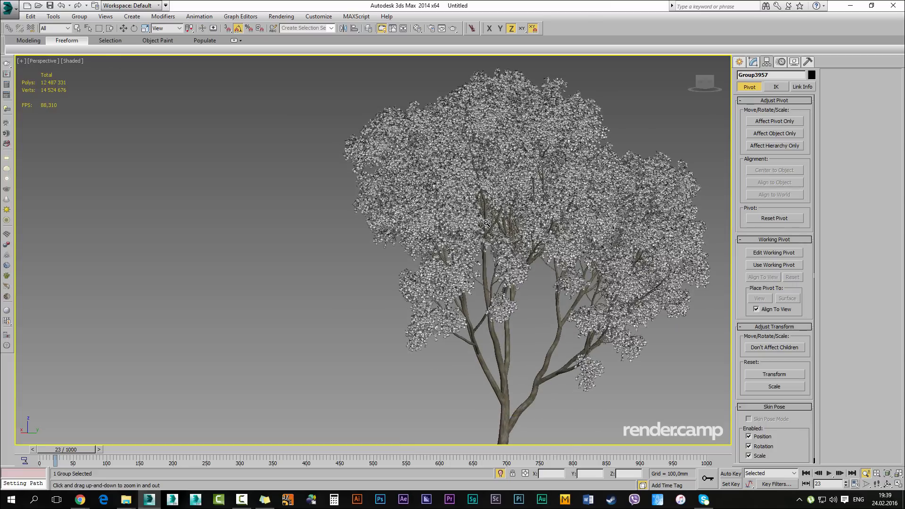
scroll(487, 223, "up", 1)
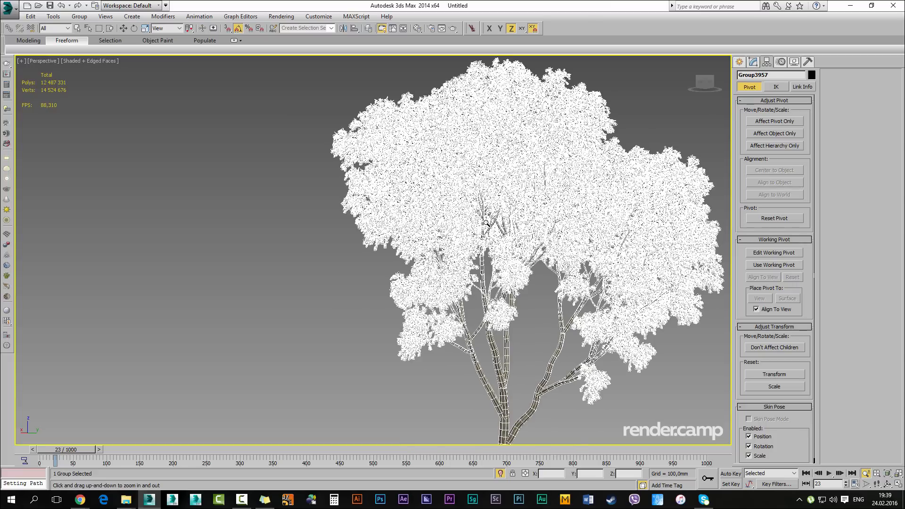
scroll(486, 222, "up", 3)
scroll(486, 223, "down", 5)
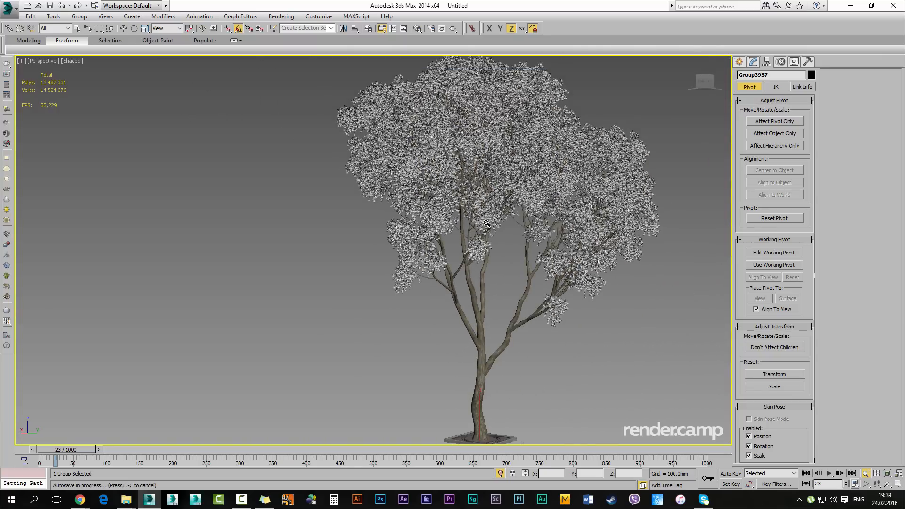
scroll(487, 223, "down", 3)
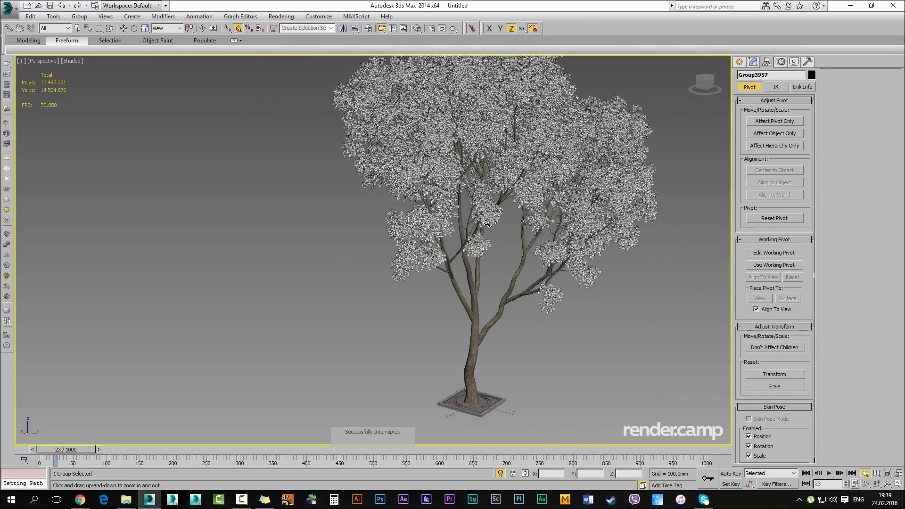
scroll(487, 223, "up", 1)
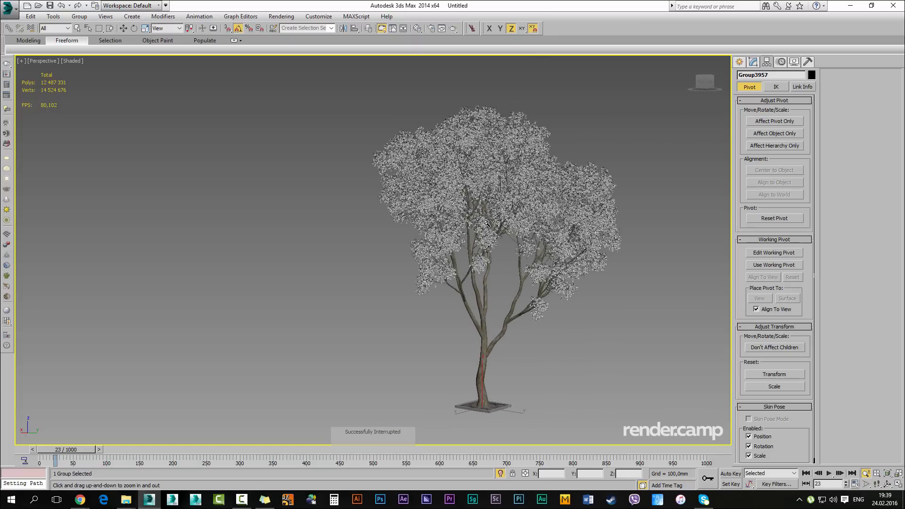
scroll(486, 223, "up", 2)
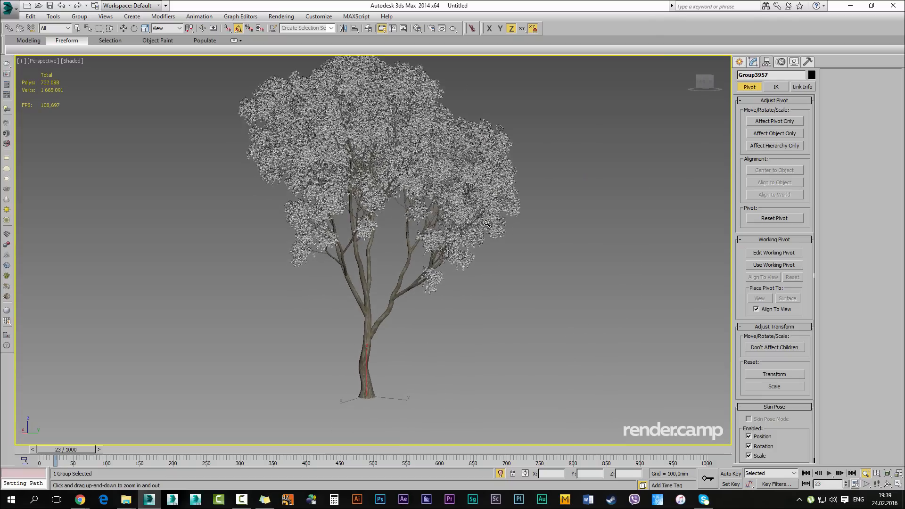
scroll(487, 222, "down", 2)
Show the isolated tree's mesh edges and open the list of modifiers available for the group
key("F4")
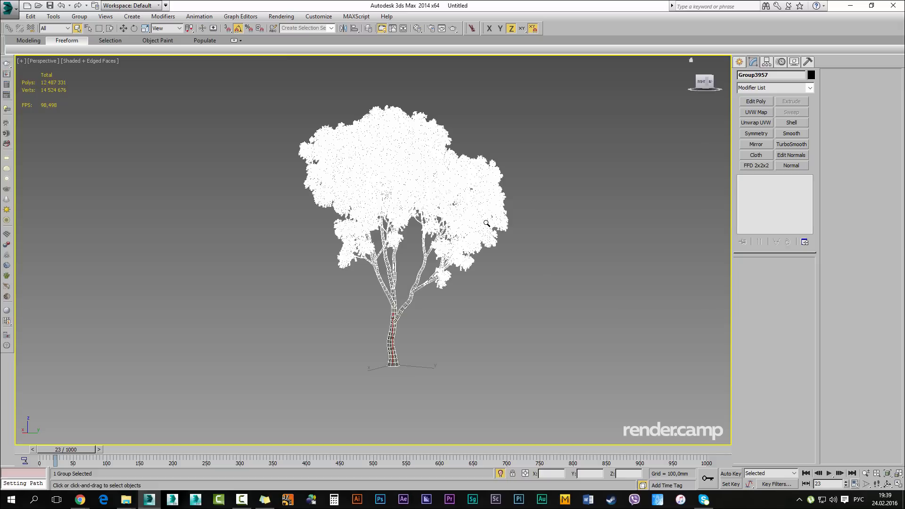
left_click(809, 88)
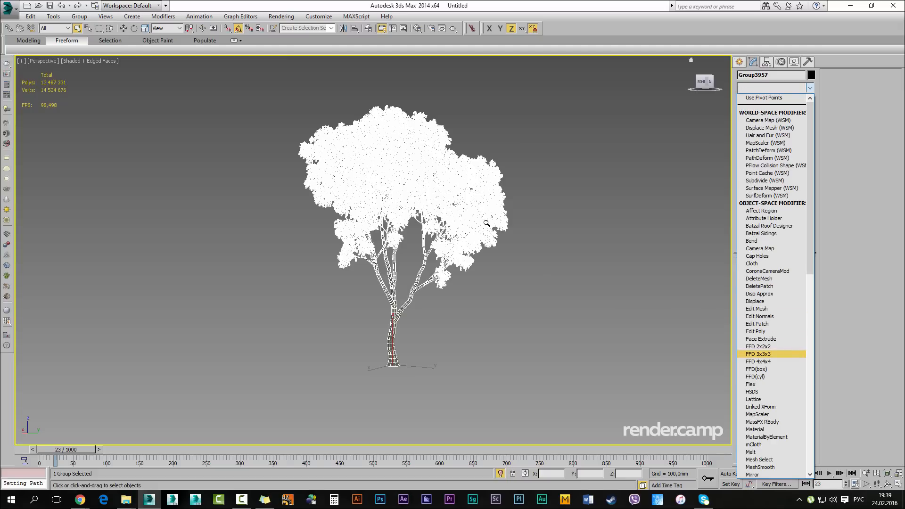
Apply an FFD 3x3x3 modifier to the grouped tree and turn off edged faces in the viewport
left_click(758, 354)
mouse_move(486, 223)
middle_mouse_down("alt")
mouse_move(448, 237)
mouse_move(471, 224)
middle_mouse_up("alt")
scroll(486, 223, "up", 1)
key("F4")
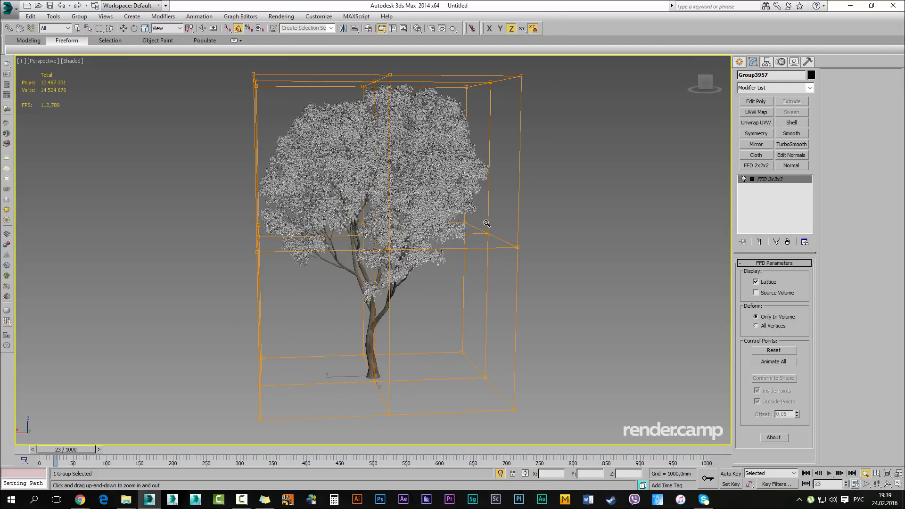
Turn on Auto Key at frame 0 and advance the animation time to frame 90
left_click_drag(66, 449, 65, 450)
key("alt+z")
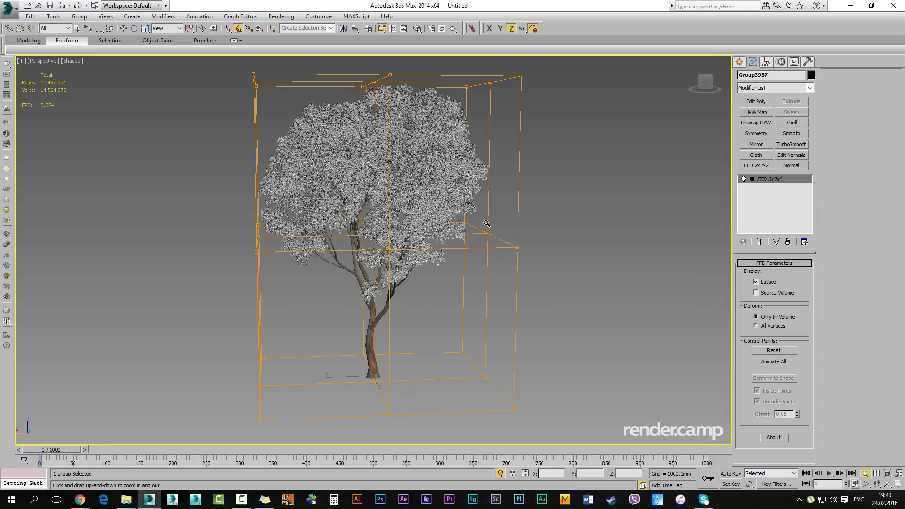
key("n")
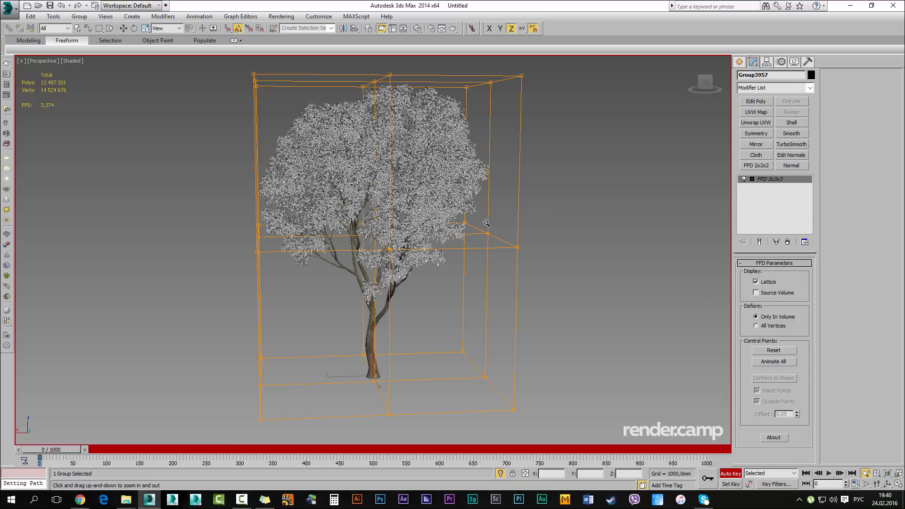
left_click_drag(52, 450, 102, 450)
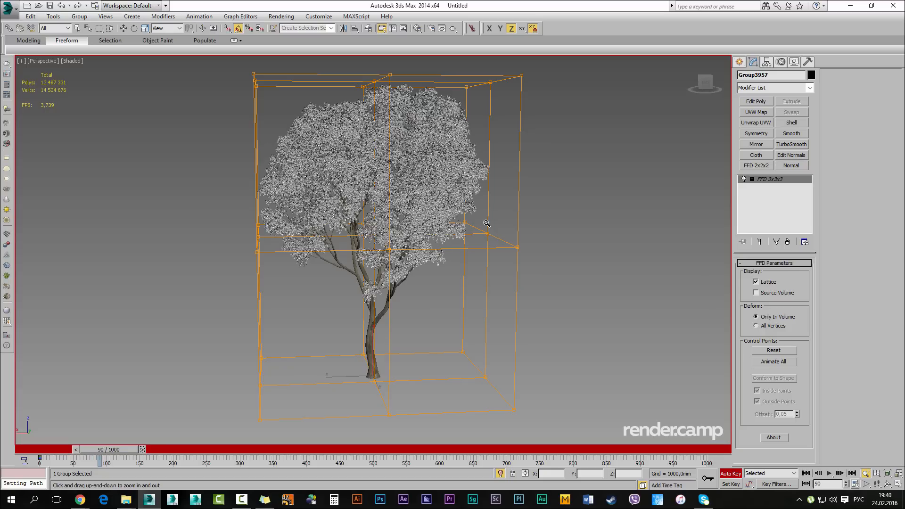
Select the FFD lattice's top and middle control points and shift them slightly along X at frame 90
mouse_move(486, 223)
middle_mouse_down("alt")
mouse_move(464, 212)
mouse_move(475, 212)
mouse_move(514, 260)
mouse_move(506, 262)
middle_mouse_up("alt")
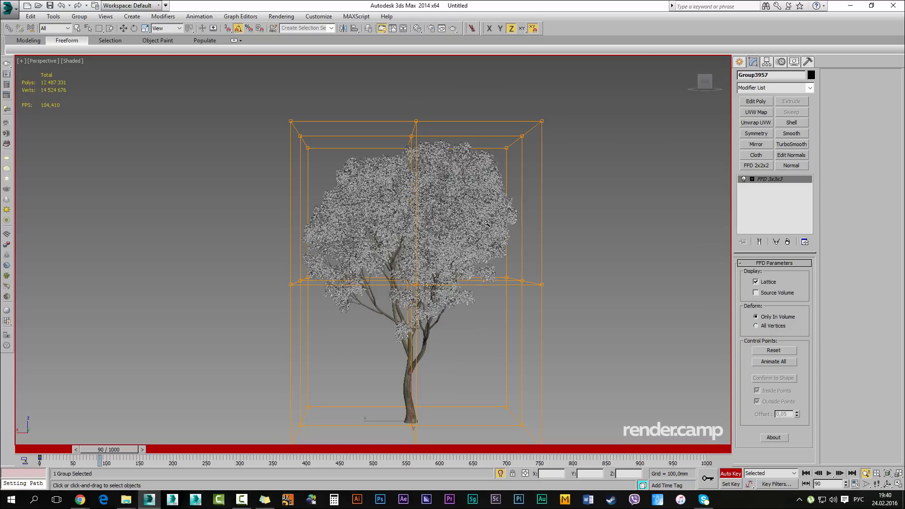
mouse_move(487, 223)
middle_mouse_down("alt")
mouse_move(472, 221)
mouse_move(485, 209)
mouse_move(487, 221)
mouse_move(486, 198)
middle_mouse_up("alt")
key("1")
key("w")
left_click_drag(407, 187, 404, 186)
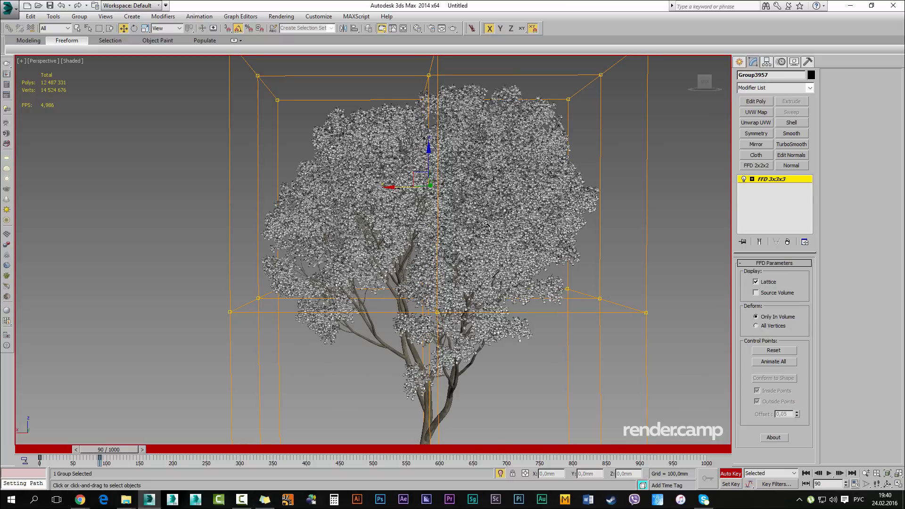
Select only the top layer of lattice control points and shift it slightly along X at frame 90
mouse_move(486, 223)
middle_mouse_down("alt")
mouse_move(511, 225)
mouse_move(507, 242)
mouse_move(488, 240)
mouse_move(486, 269)
mouse_move(490, 225)
middle_mouse_up("alt")
left_click_drag(536, 248, 130, 140)
middle_click_drag(486, 223, 486, 198, "alt")
key("w")
left_click_drag(387, 199, 385, 199)
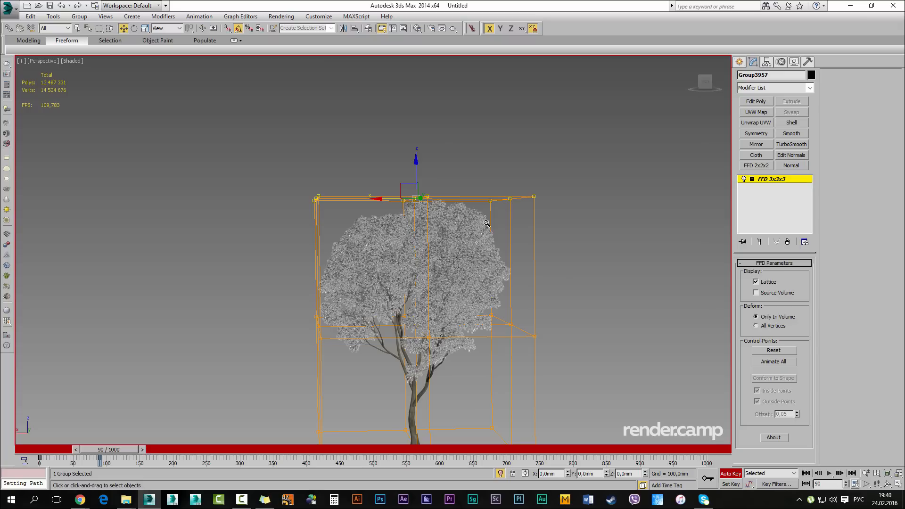
Rotate the top layer of lattice control points slightly about Z at frame 90
mouse_move(487, 222)
middle_mouse_down("alt")
mouse_move(487, 255)
mouse_move(519, 257)
mouse_move(527, 245)
mouse_move(487, 223)
middle_mouse_up("alt")
scroll(486, 223, "up", 5)
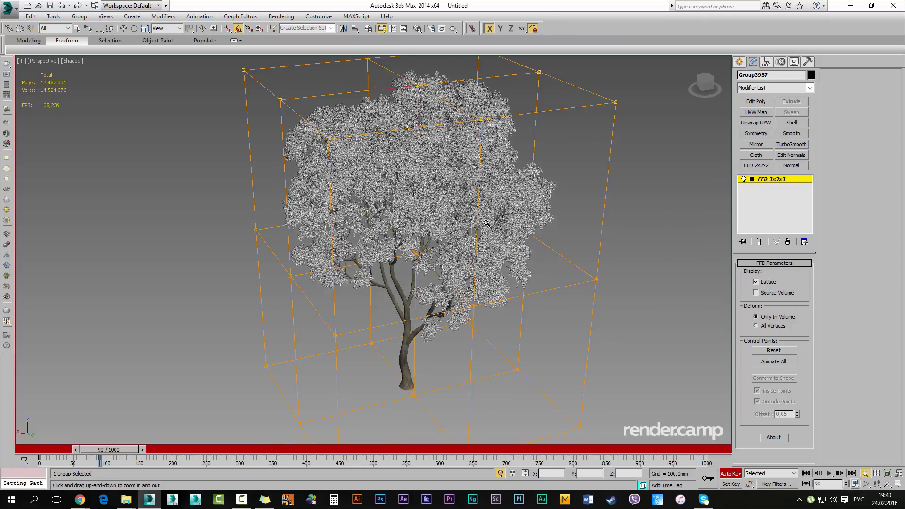
scroll(487, 223, "up", 2)
key("e")
scroll(487, 223, "up", 3)
middle_click_drag(486, 223, 481, 223, "alt")
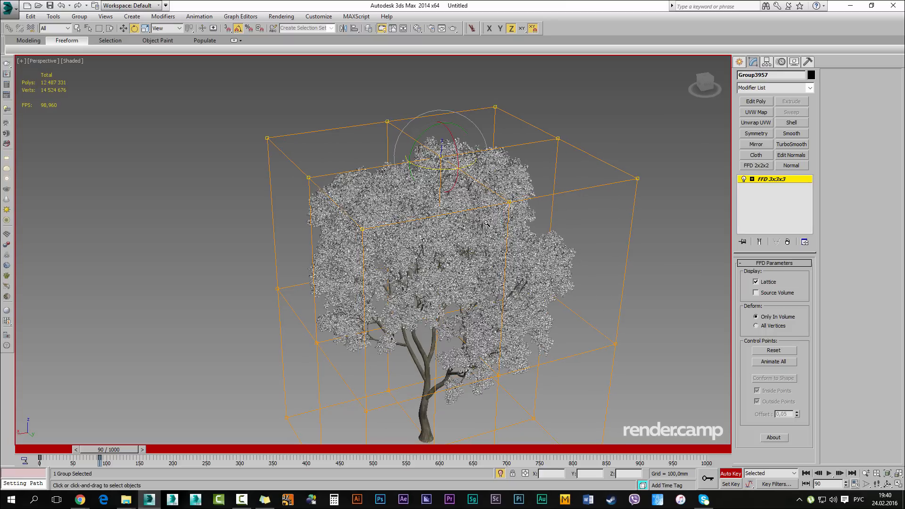
left_click_drag(486, 223, 490, 224)
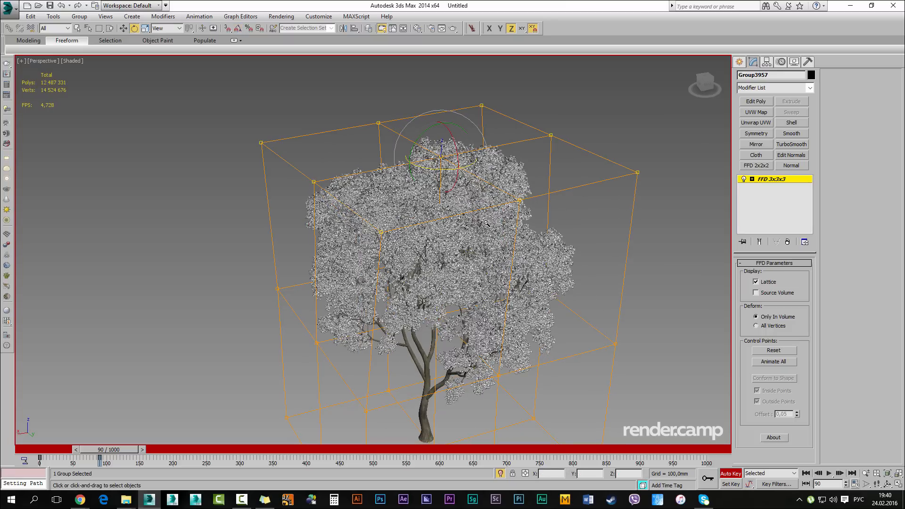
left_click_drag(487, 224, 486, 223)
Select the middle layer of lattice control points and rotate it about -5.5 degrees around Z at frame 90
middle_click_drag(487, 224, 486, 224, "alt")
key("q")
scroll(487, 223, "up", 6)
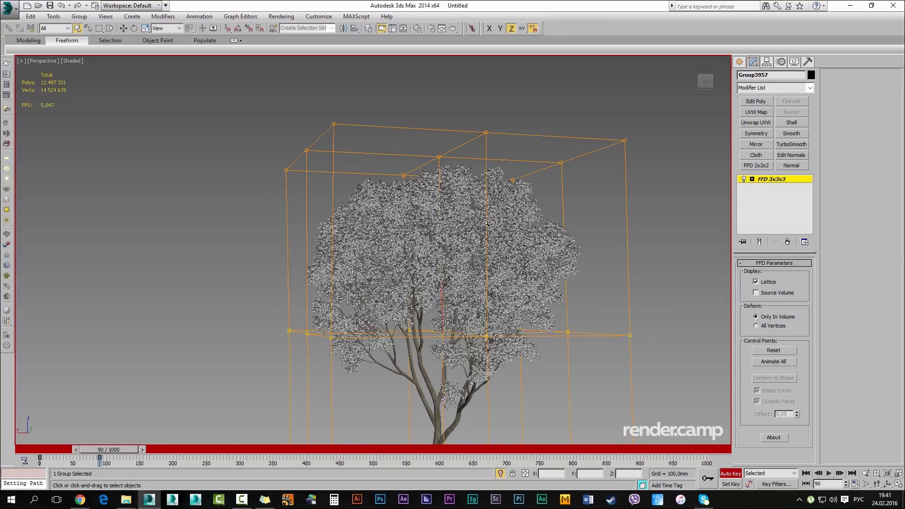
key("e")
left_click_drag(486, 224, 486, 223)
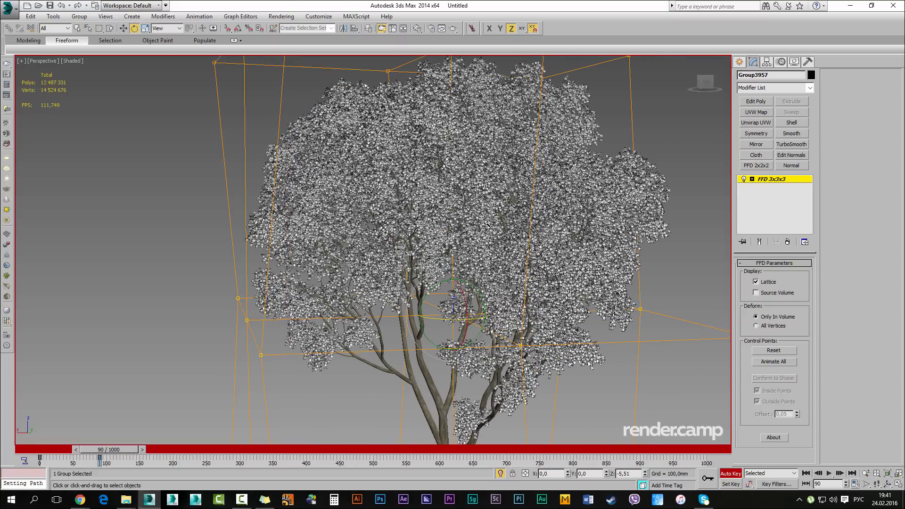
key("alt+z")
left_click_drag(486, 224, 487, 223)
Go to frame 250 and shift the top and middle lattice control points slightly along X
middle_click_drag(486, 224, 503, 181, "alt")
left_click_drag(109, 449, 212, 450)
middle_click_drag(487, 223, 467, 251, "alt")
right_click(212, 97)
left_click_drag(212, 97, 633, 368)
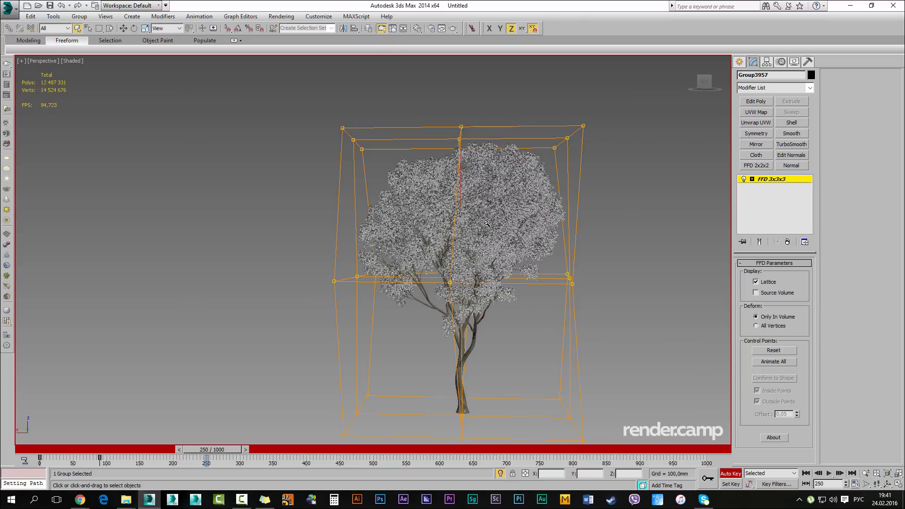
middle_click_drag(632, 368, 634, 356, "alt")
key("w")
left_click_drag(425, 206, 429, 206)
Select the top layer of lattice control points and rotate it slightly about Z at frame 250
key("q")
left_click_drag(253, 102, 656, 166)
key("w")
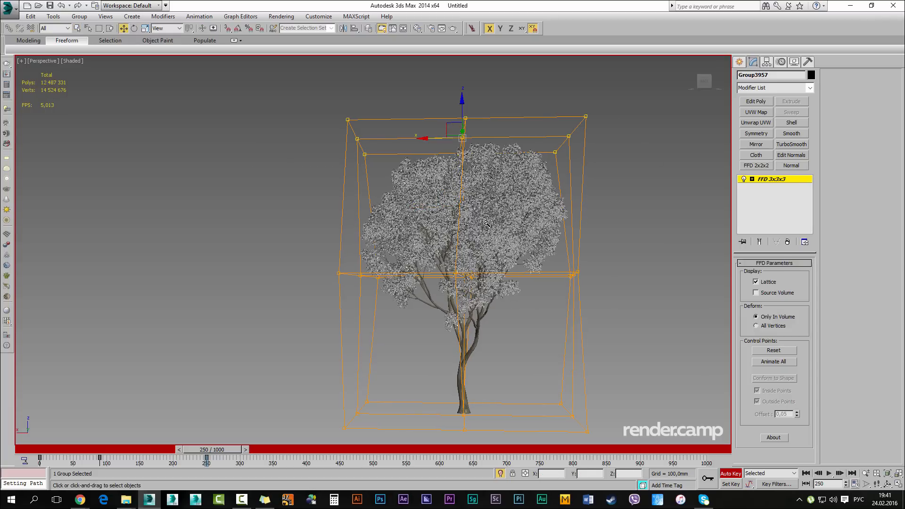
middle_click_drag(486, 223, 487, 223, "alt")
key("e")
left_click_drag(477, 191, 472, 191)
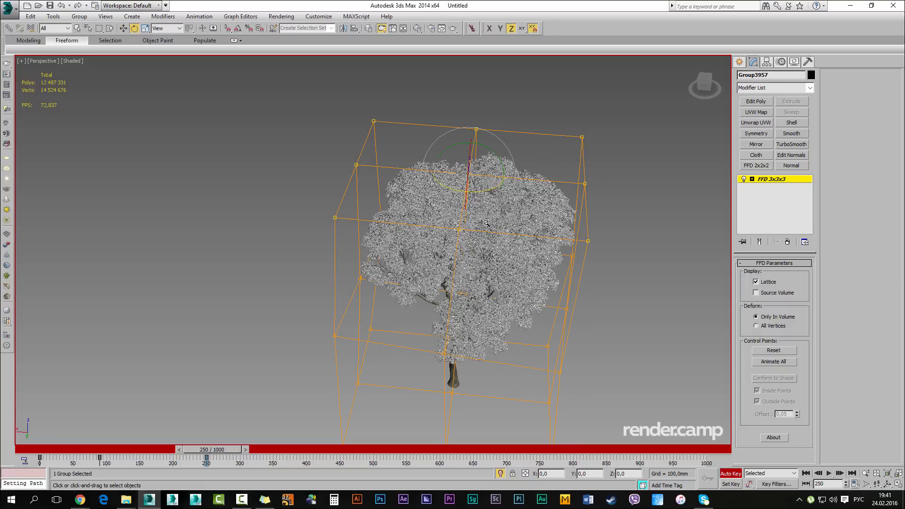
Rotate the middle layer of lattice control points about Z at frame 250 and leave control point editing
middle_click_drag(487, 223, 486, 184, "alt")
key("w")
left_click_drag(281, 225, 657, 324)
middle_click_drag(486, 223, 523, 245, "alt")
key("e")
mouse_move(471, 289)
left_mouse_down()
mouse_move(483, 288)
mouse_move(470, 289)
left_mouse_up()
key("ctrl+b")
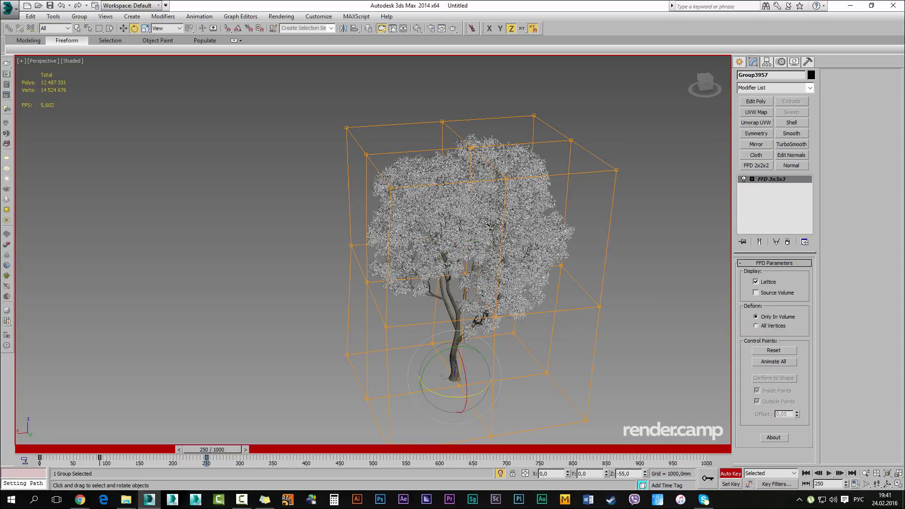
Turn off Auto Key and return the animation to frame 0
key("n")
key("w")
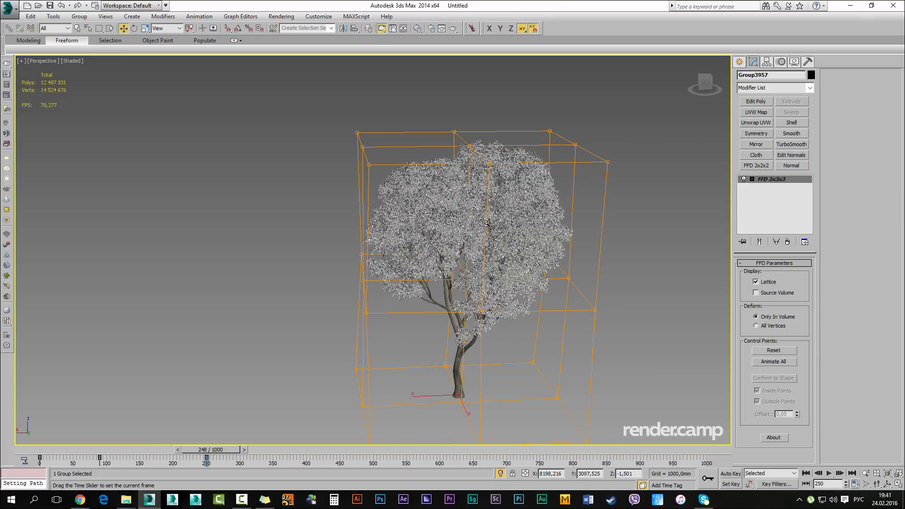
key("Home")
Play back the tree's sway animation to check its motion, and stop it
key("alt+z")
scroll(486, 223, "up", 5)
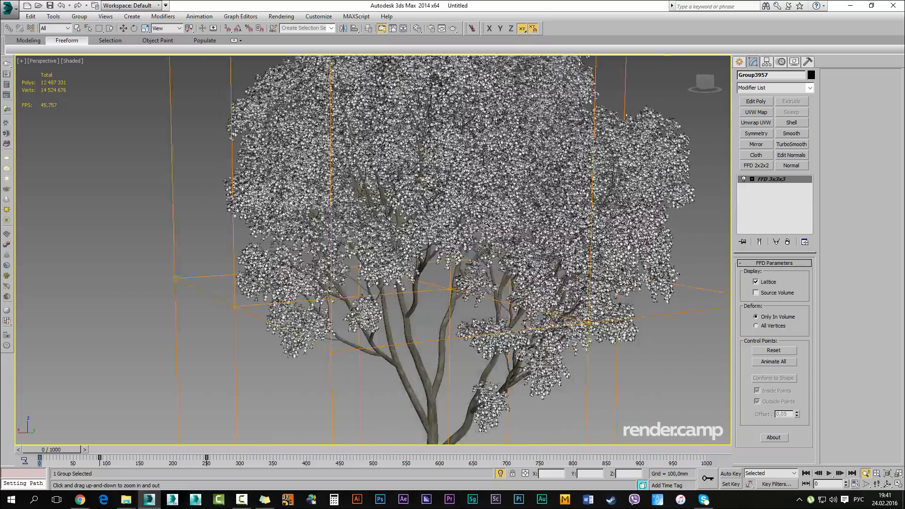
scroll(487, 223, "down", 5)
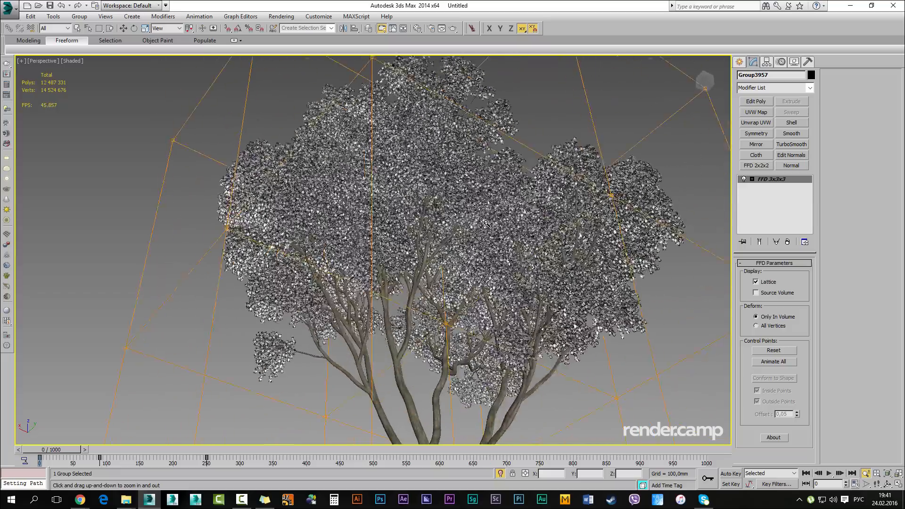
key("/")
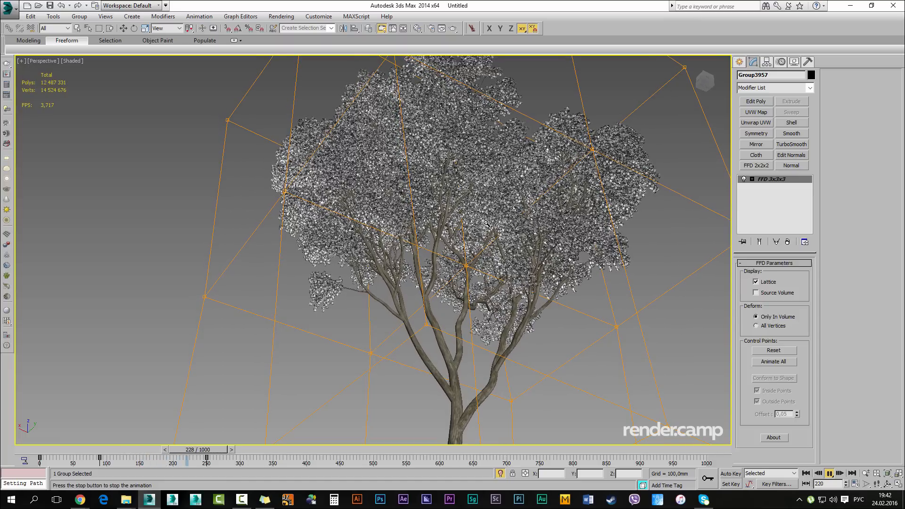
key("/")
Move the animation time to frame 400 and activate the FFD lattice's control points for editing
scroll(486, 223, "down", 5)
middle_click_drag(486, 224, 470, 220, "alt")
left_click_drag(239, 450, 304, 450)
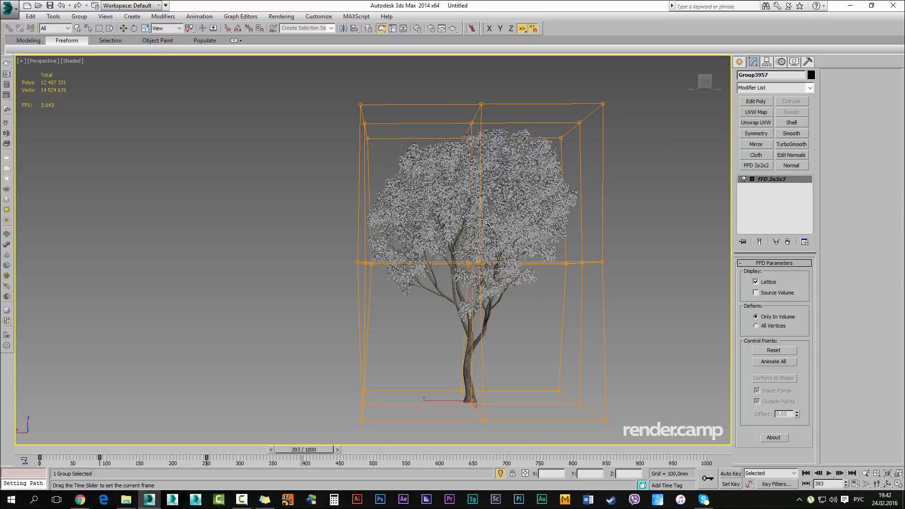
key("alt+z")
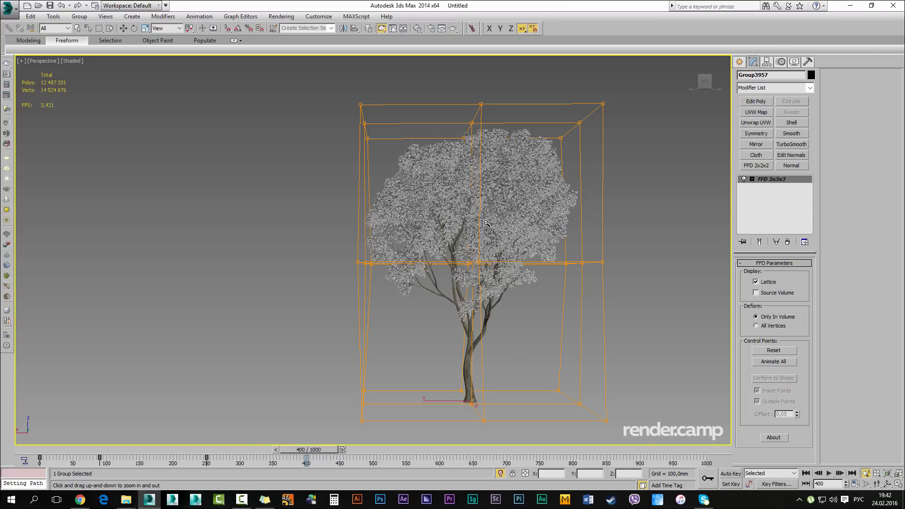
key("1")
Try to move the top and middle control points and rotate the top layer at frame 400 with Auto Key off
key("F5")
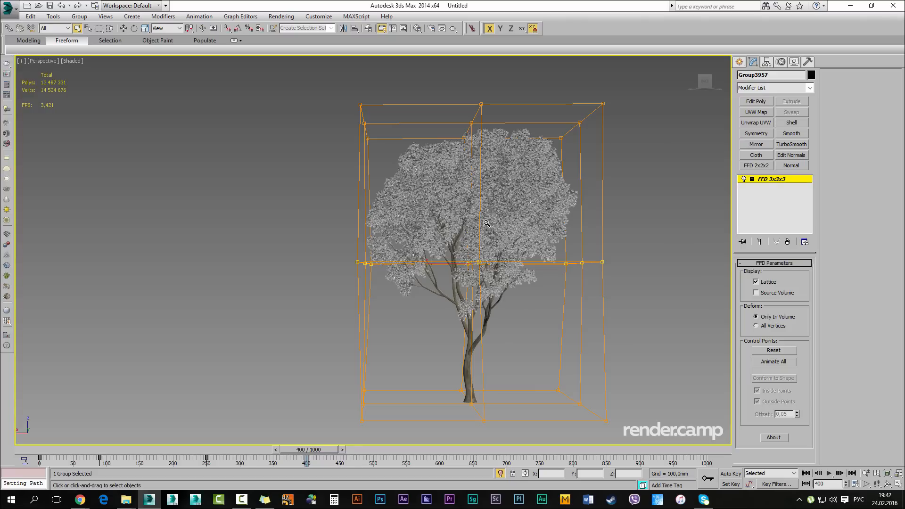
middle_click_drag(486, 223, 532, 241, "alt")
key("w")
key("F6")
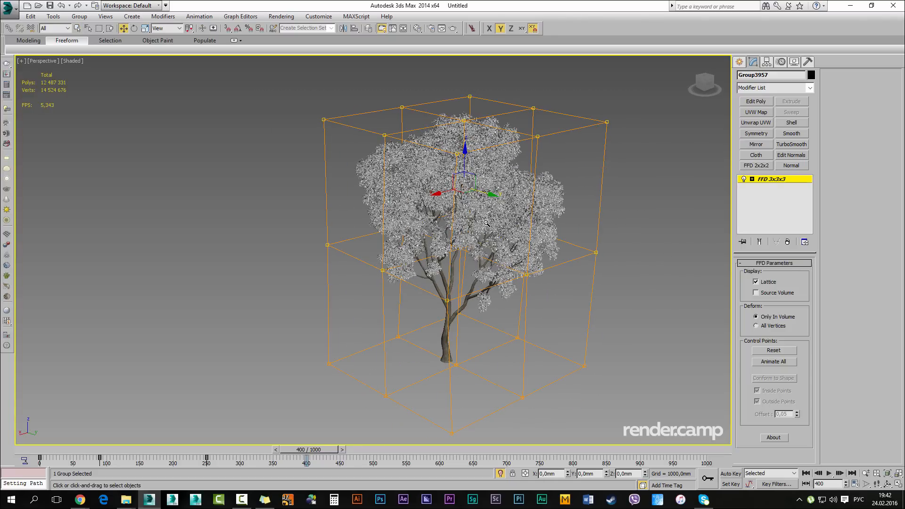
key("e")
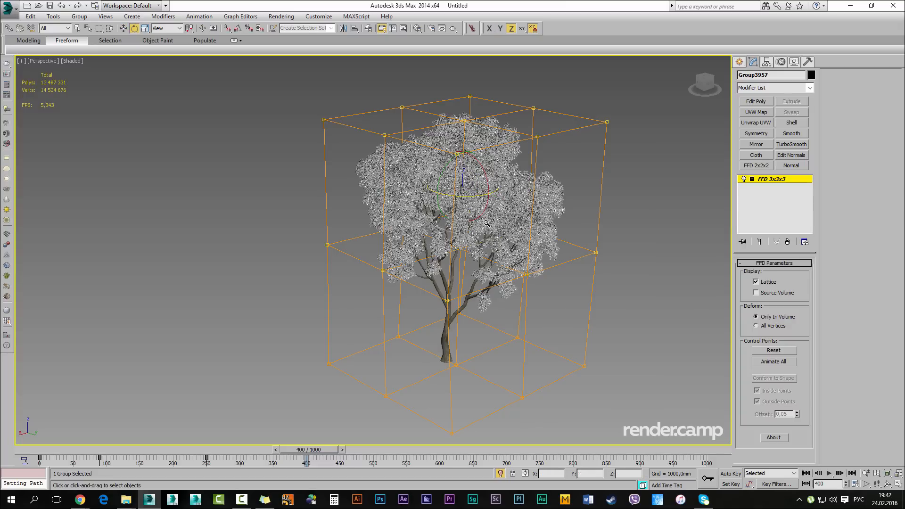
key("q")
middle_click_drag(487, 223, 486, 220, "alt")
key("e")
left_click_drag(486, 223, 489, 224)
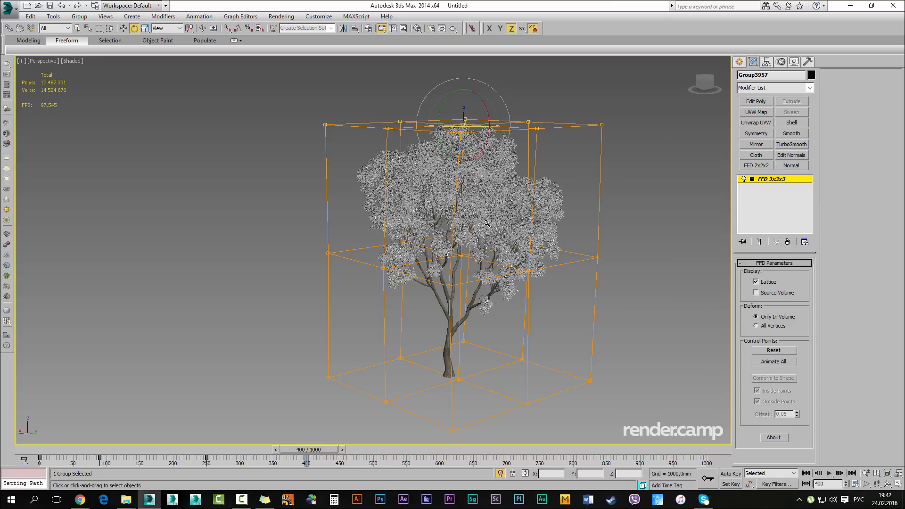
Undo the control point edits made at frame 400 without Auto Key
key("ctrl+z")
key("ctrl+z")
key("ctrl+z")
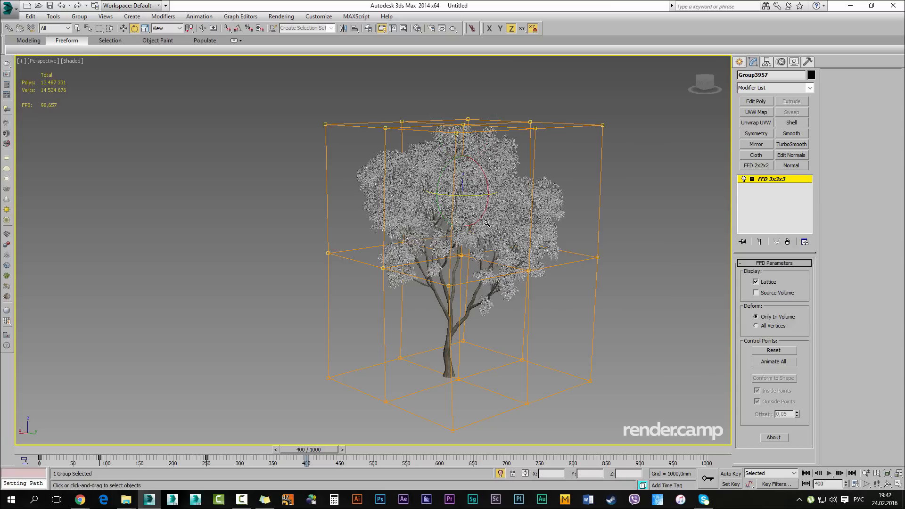
key("ctrl+z")
key("ctrl+z")
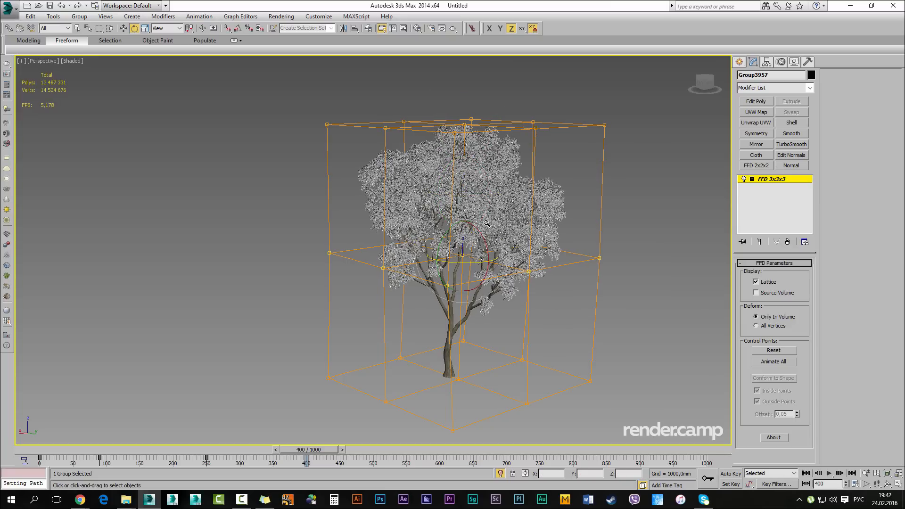
Turn on Auto Key and shift the top and middle lattice control points slightly along Y at frame 400
left_click(731, 473)
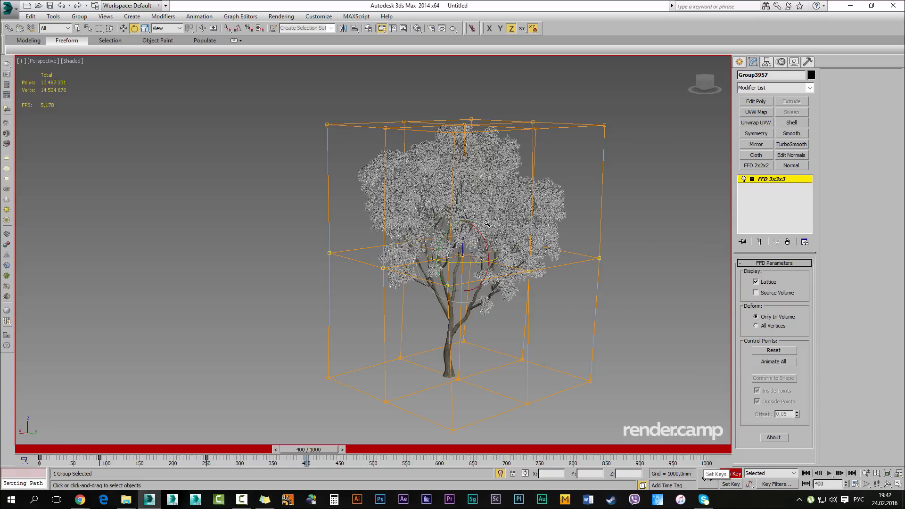
mouse_move(486, 223)
middle_mouse_down("alt")
mouse_move(478, 208)
mouse_move(486, 223)
middle_mouse_up("alt")
key("q")
key("w")
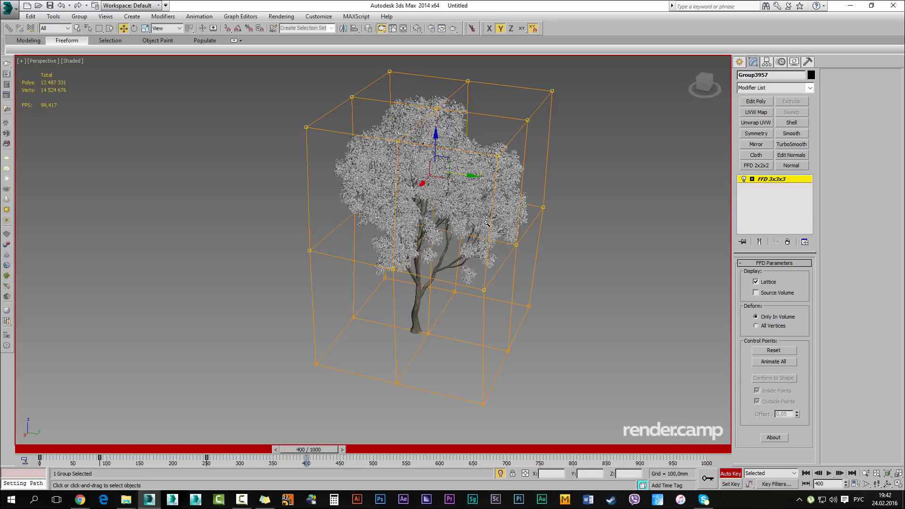
left_click_drag(471, 175, 469, 175)
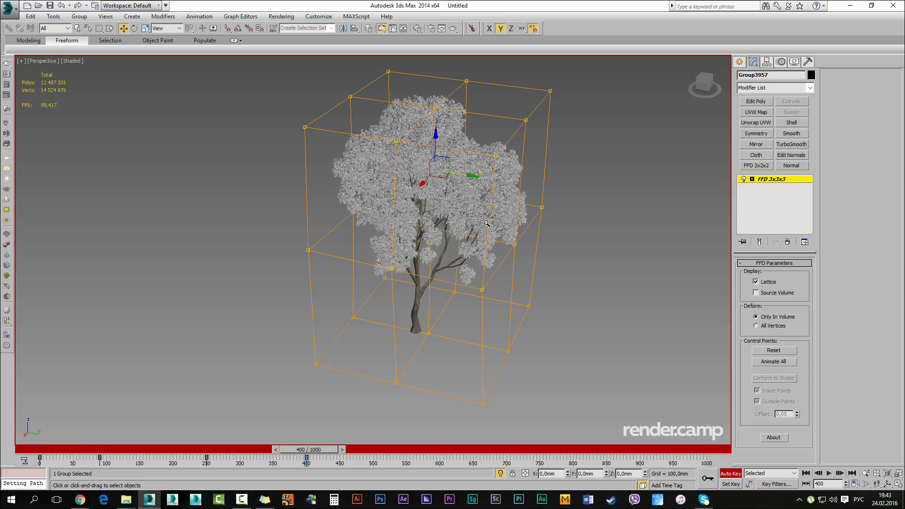
Rotate the top and middle control points together about Z, plus the top layer separately, at frame 400
middle_click_drag(487, 223, 487, 223, "alt")
key("e")
left_click_drag(487, 223, 486, 223)
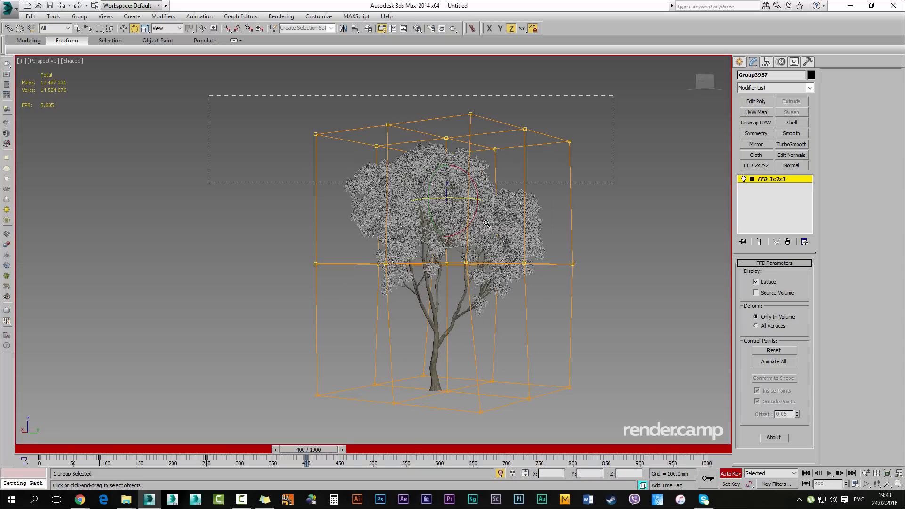
left_click_drag(209, 96, 613, 183)
middle_click_drag(486, 222, 487, 222, "alt")
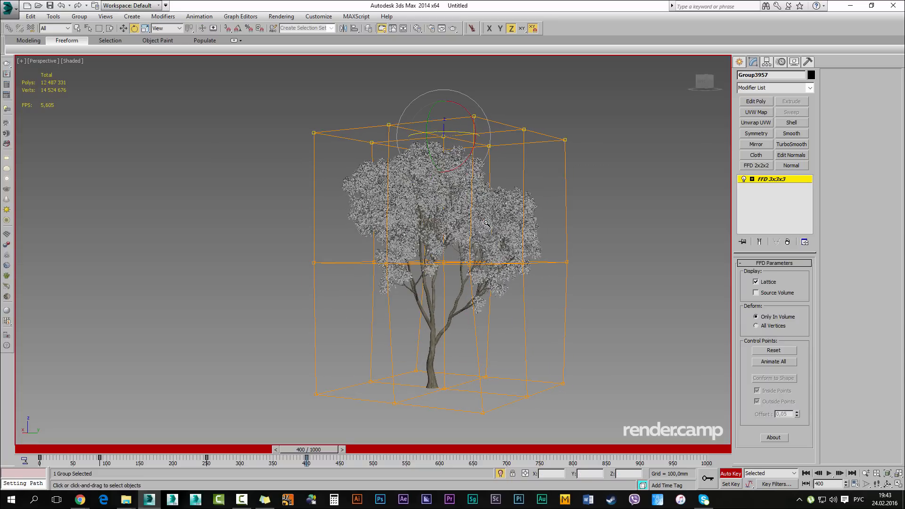
left_click_drag(487, 222, 487, 223)
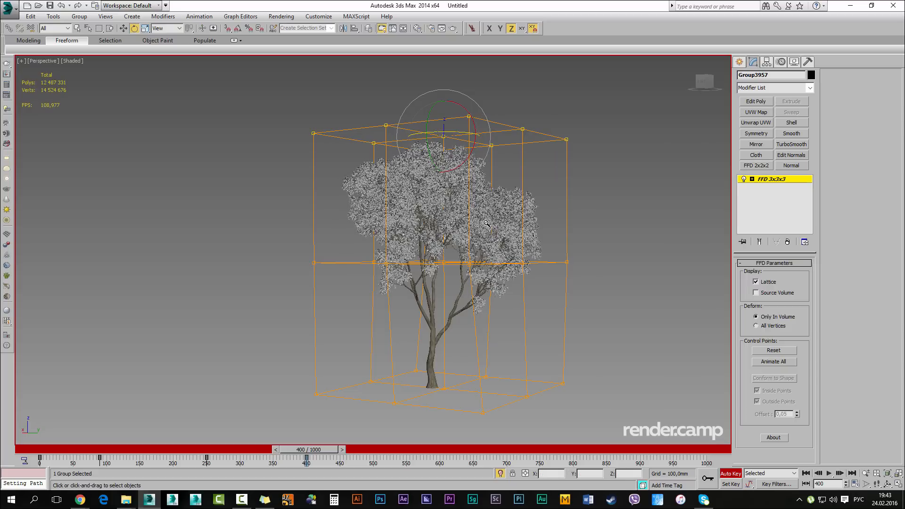
At frame 548, shift the top and middle lattice control points along Y by about 90.7 mm
left_click_drag(309, 450, 404, 450)
mouse_move(486, 222)
middle_mouse_down("alt")
mouse_move(474, 232)
mouse_move(486, 223)
middle_mouse_up("alt")
key("q")
key("w")
left_click_drag(360, 151, 385, 140)
key("ctrl+z")
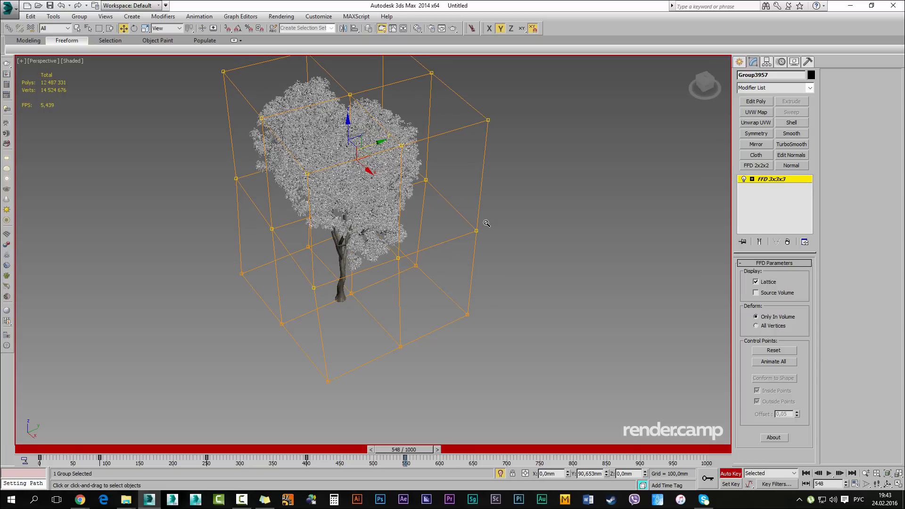
At frame 548, rotate the top and middle control points slightly about Z, plus the top layer separately
middle_click_drag(486, 223, 448, 195, "alt")
key("e")
left_click_drag(400, 200, 406, 200)
middle_click_drag(486, 223, 485, 201, "alt")
key("q")
key("e")
left_click_drag(409, 142, 415, 142)
middle_click_drag(486, 223, 485, 246, "alt")
At frame 700, shift the top and middle lattice control points along X by about -41.3 mm
left_click_drag(405, 449, 500, 449)
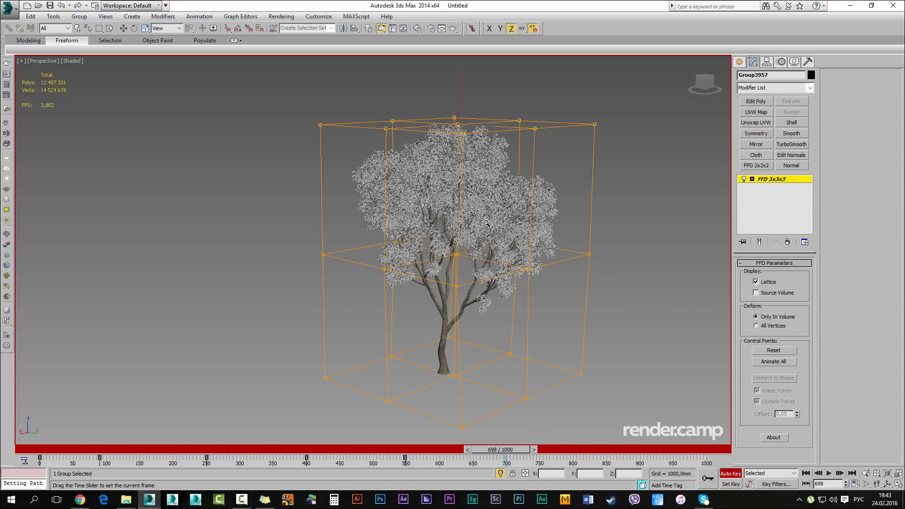
left_click(534, 450)
left_click(534, 449)
middle_click_drag(487, 223, 486, 223, "alt")
key("q")
key("w")
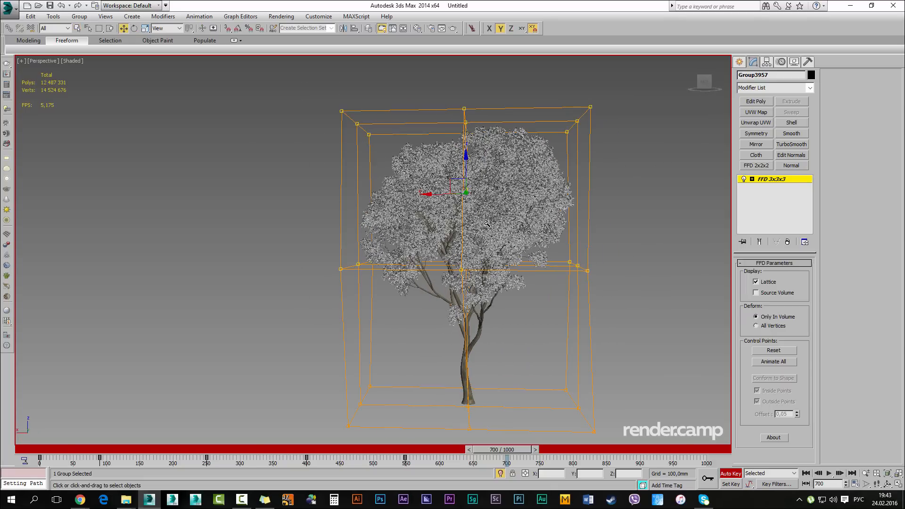
left_click_drag(436, 194, 437, 194)
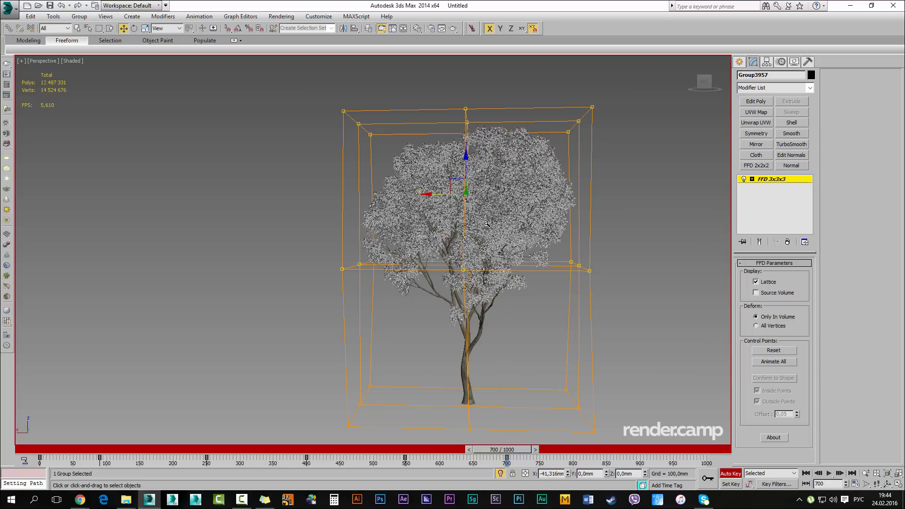
At frame 700, rotate the top and middle control points about Z by about 1.5 degrees, plus the top layer separately
key("e")
middle_click_drag(486, 223, 487, 224, "alt")
left_click_drag(487, 223, 487, 223)
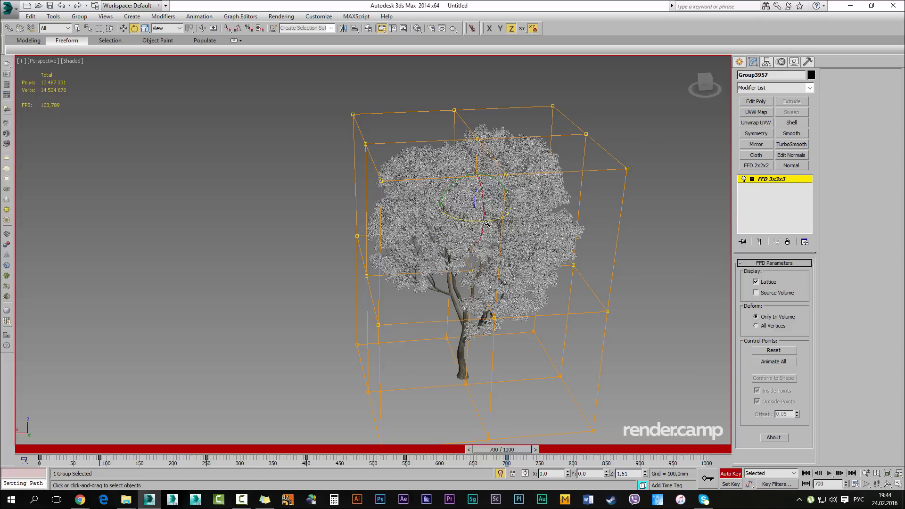
middle_click_drag(486, 223, 487, 223, "alt")
key("q")
left_click_drag(214, 97, 675, 204)
key("e")
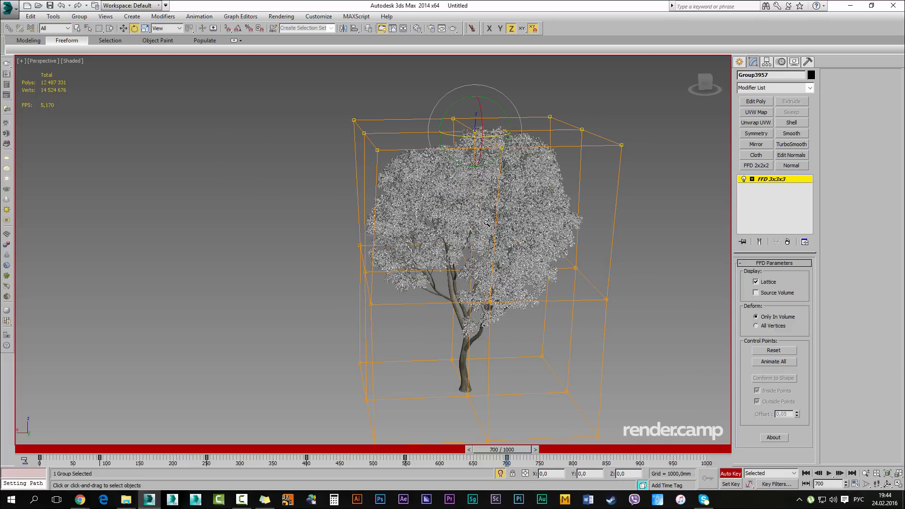
middle_click_drag(486, 223, 477, 212, "alt")
Move the animation time to frame 850
left_click_drag(502, 449, 605, 449)
key("comma")
key("comma")
key("comma")
key("comma")
key("comma")
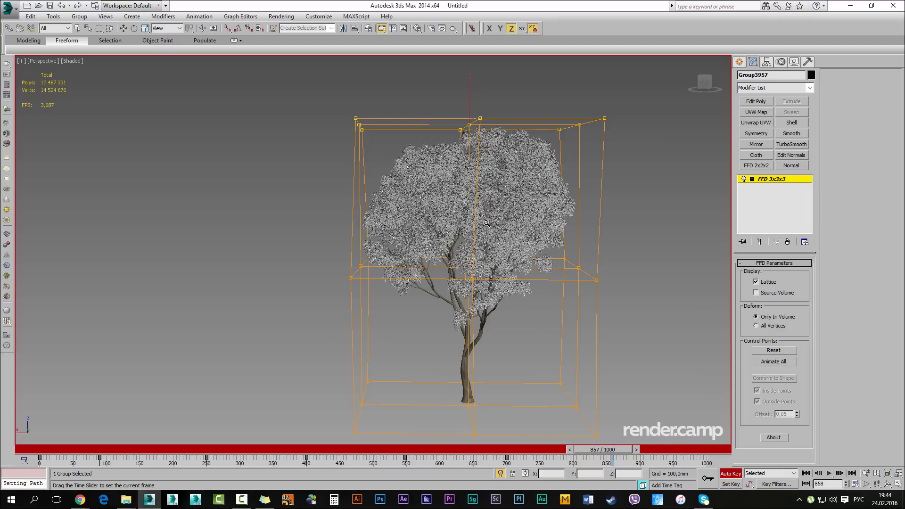
key("comma")
key("comma")
key("comma")
key("comma")
key("comma")
Rotate the top and middle lattice control points together slightly about Z at frame 850
key("e")
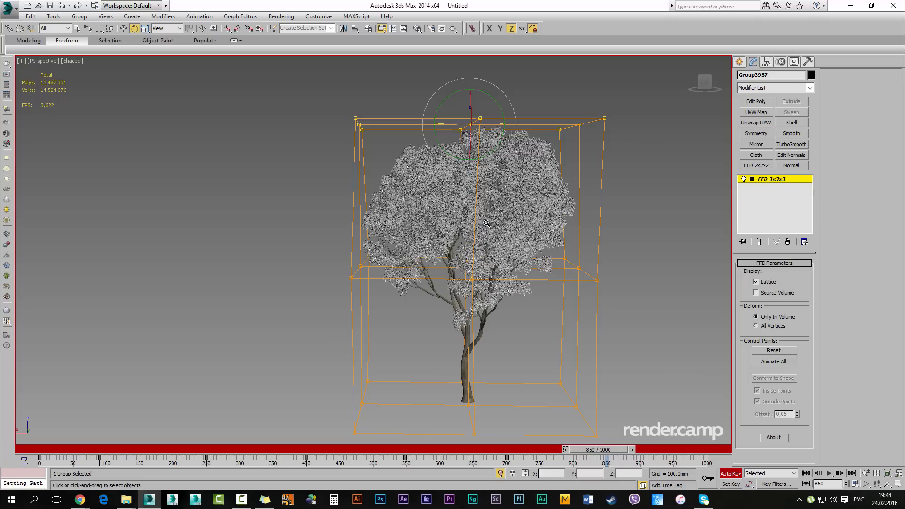
middle_click_drag(486, 222, 487, 215, "alt")
key("q")
left_click_drag(334, 67, 649, 282)
key("w")
middle_click_drag(487, 223, 486, 251, "alt")
key("e")
left_click_drag(477, 215, 473, 215)
Rotate only the top layer of control points slightly about Z at frame 850 and leave control point editing
key("q")
left_click_drag(250, 94, 650, 179)
middle_click_drag(486, 223, 500, 231, "alt")
key("e")
left_click_drag(471, 140, 470, 140)
left_click_drag(486, 224, 486, 224)
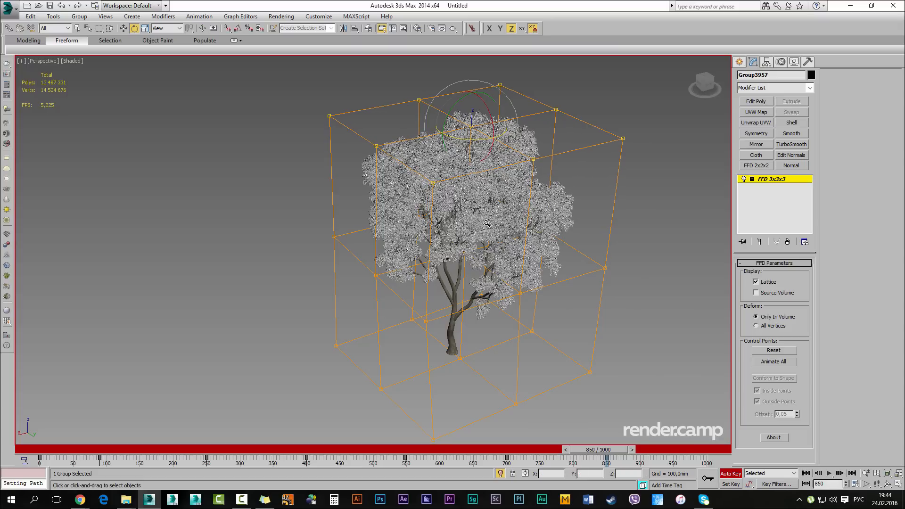
middle_click_drag(486, 224, 486, 198, "alt")
key("1")
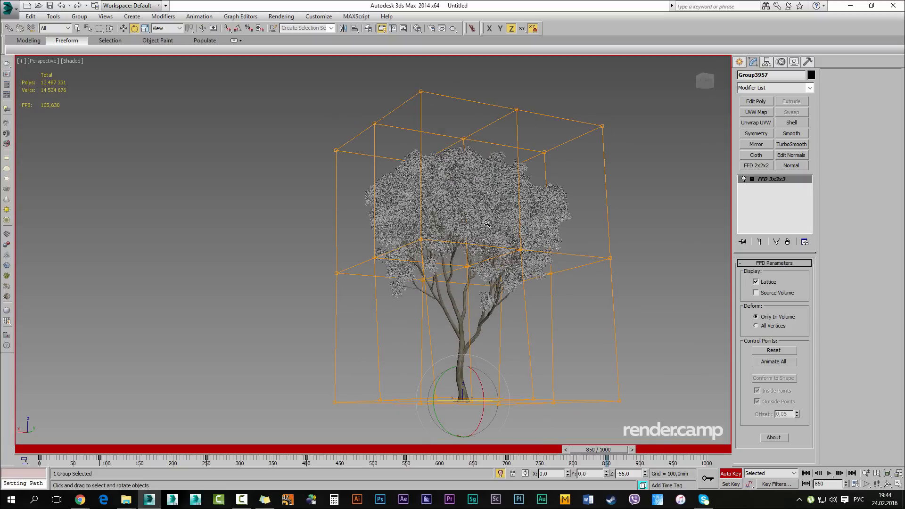
Turn off Auto Key and play the tree animation from frame 0, checking the sway up close
key("Home")
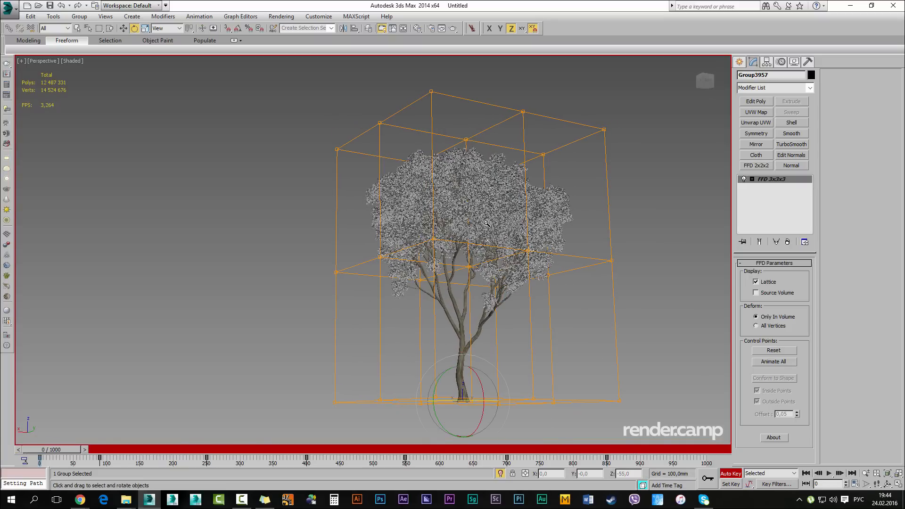
key("n")
middle_click_drag(486, 224, 486, 200, "alt")
scroll(486, 224, "up", 5)
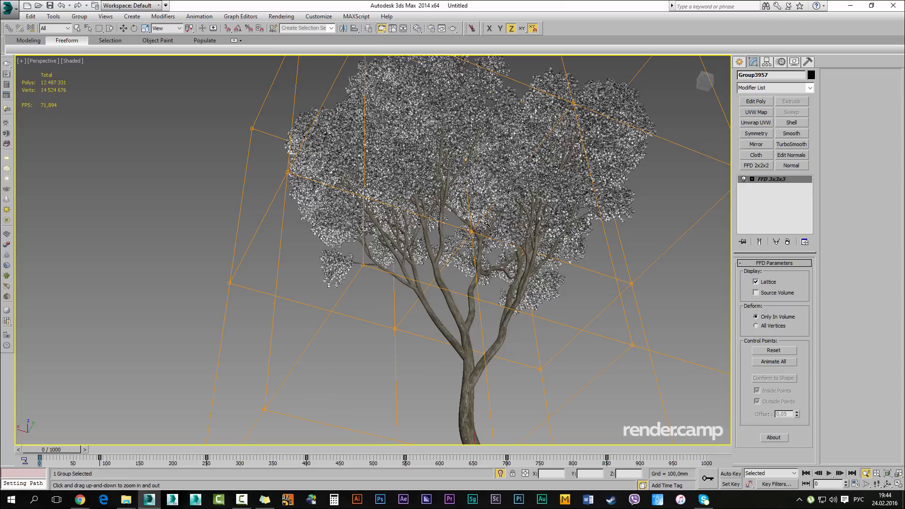
key("slash")
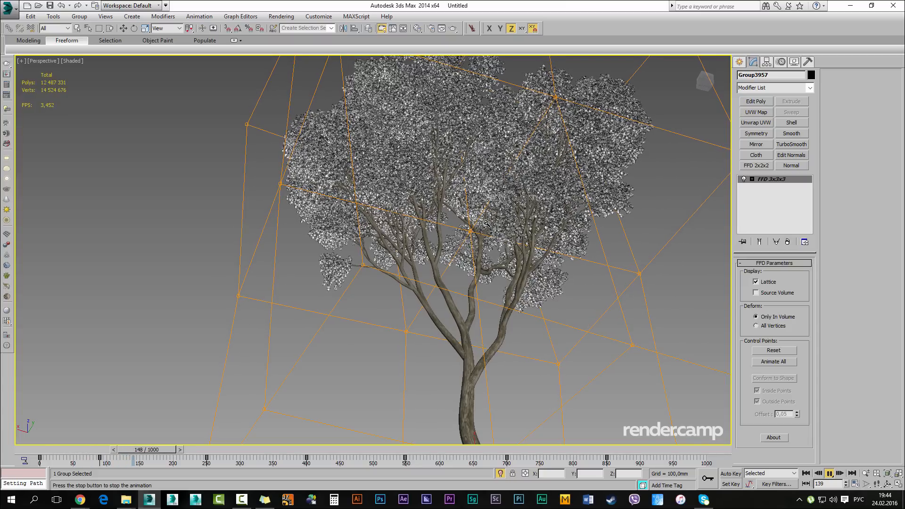
scroll(486, 223, "up", 5)
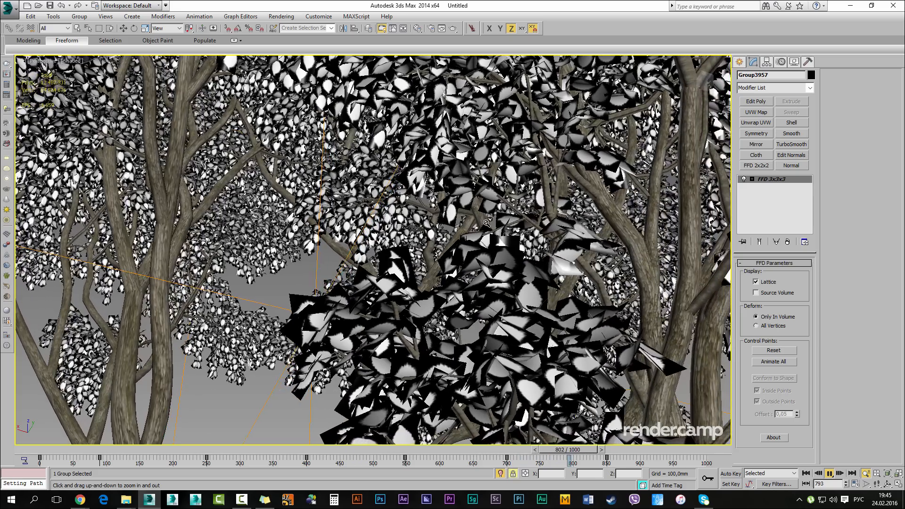
key("space")
key("Home")
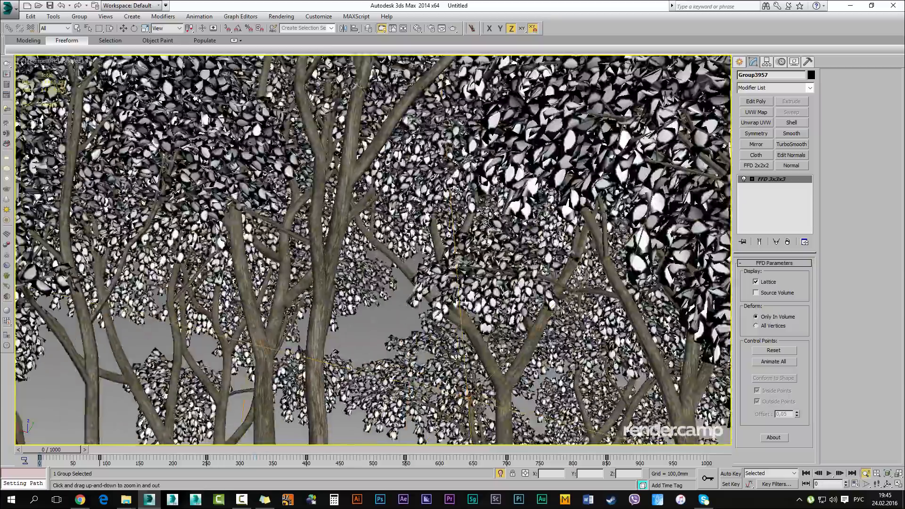
Examine the tree's foliage mesh at frame 0 with and without edged faces
scroll(485, 222, "down", 5)
key("F4")
middle_click_drag(486, 222, 501, 224, "alt")
scroll(486, 223, "up", 2)
key("F4")
key("ctrl+z")
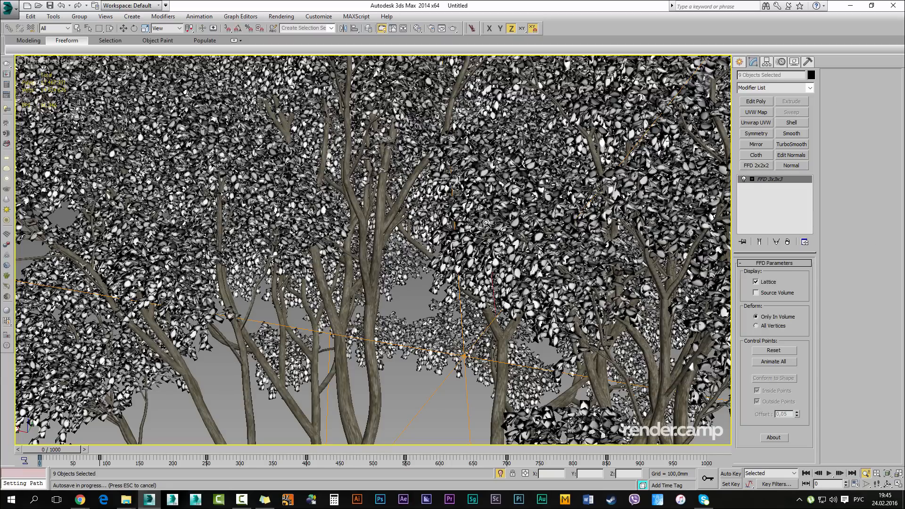
key("Escape")
scroll(486, 222, "up", 1)
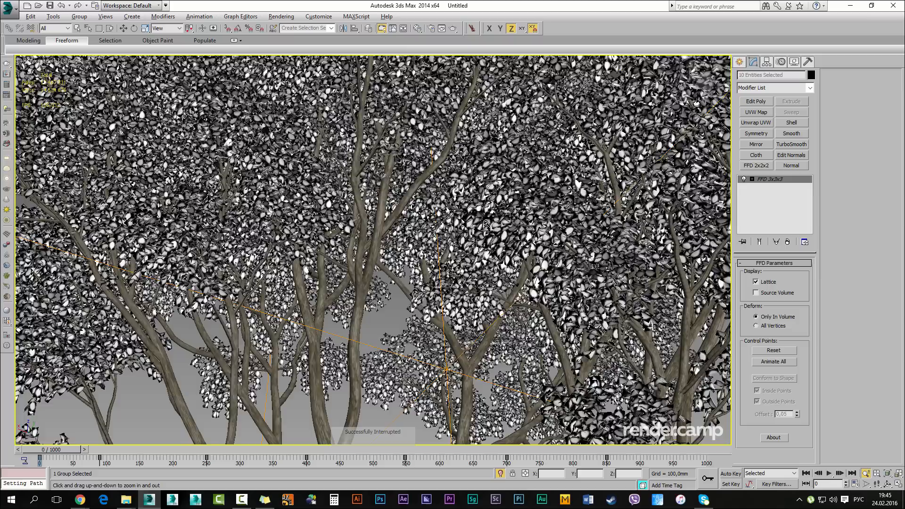
scroll(486, 222, "down", 8)
key("F4")
key("Escape")
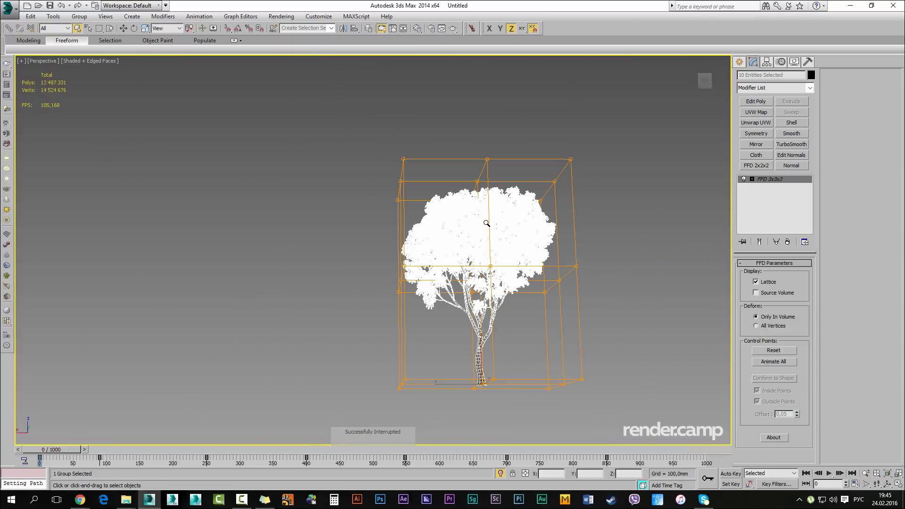
middle_click_drag(486, 223, 486, 223, "alt")
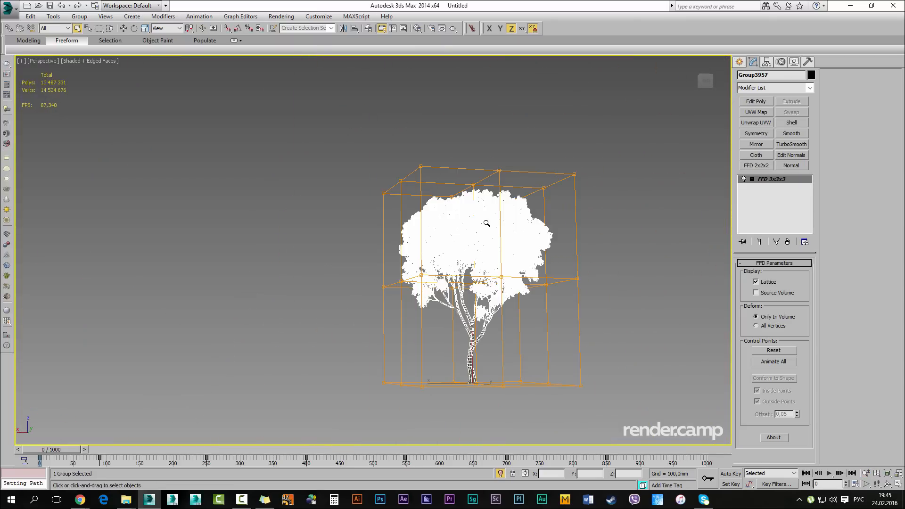
Open the tree group, select the leaves object AM117_35_00 and turn off edged faces
left_click(79, 16)
left_click(89, 52)
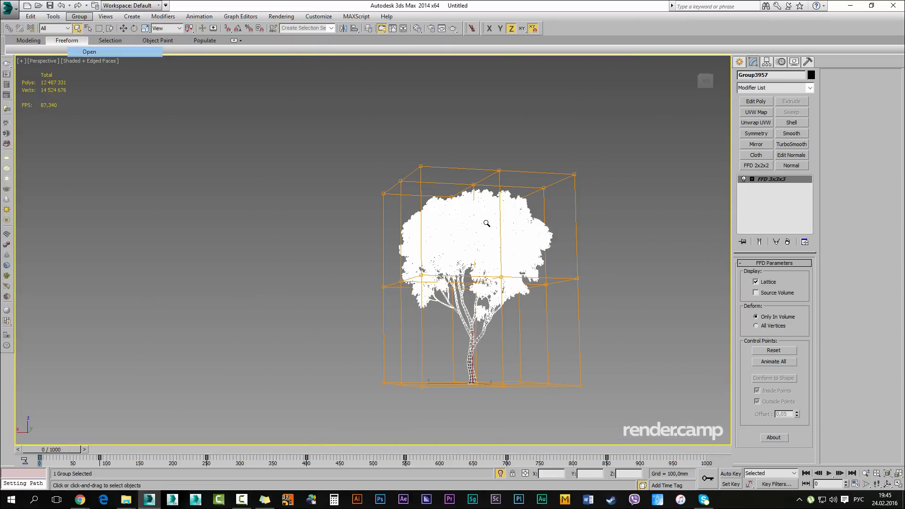
left_click(487, 223)
middle_click_drag(478, 249, 486, 273, "ctrl+alt")
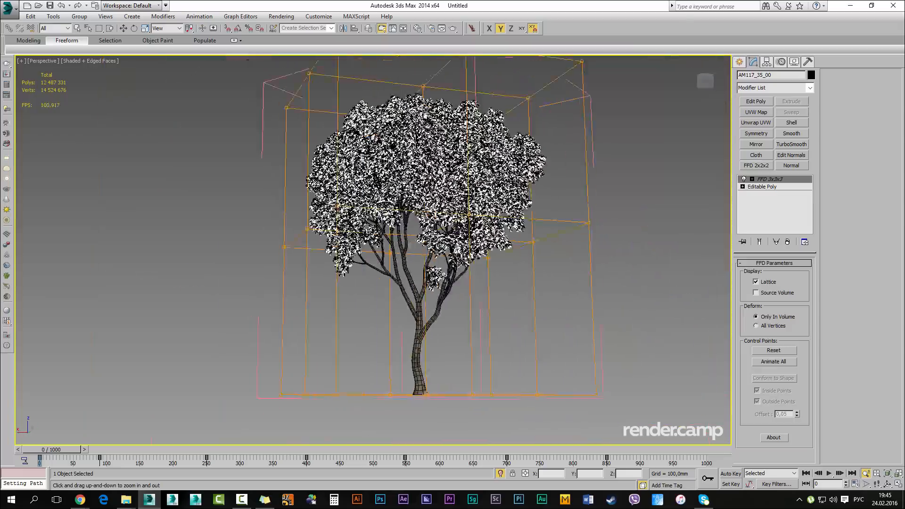
scroll(377, 235, "up", 5)
scroll(485, 222, "up", 4)
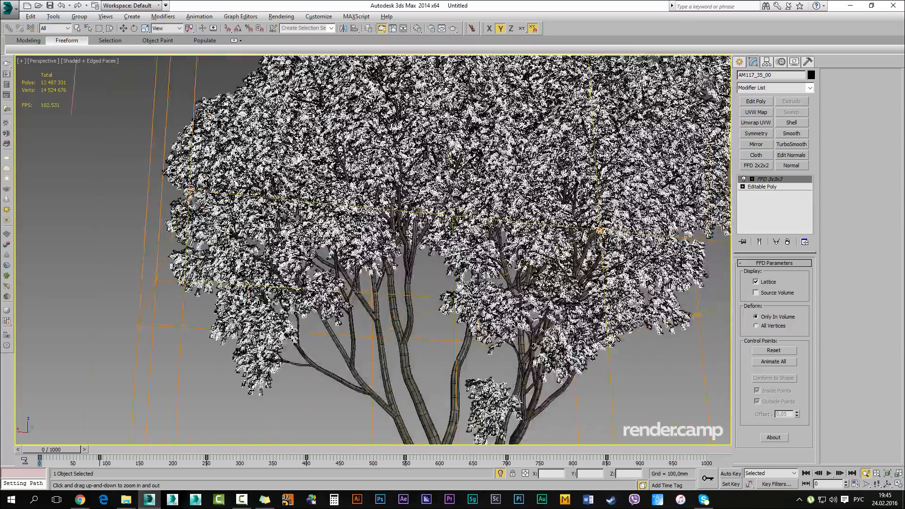
key("F4")
scroll(486, 223, "up", 5)
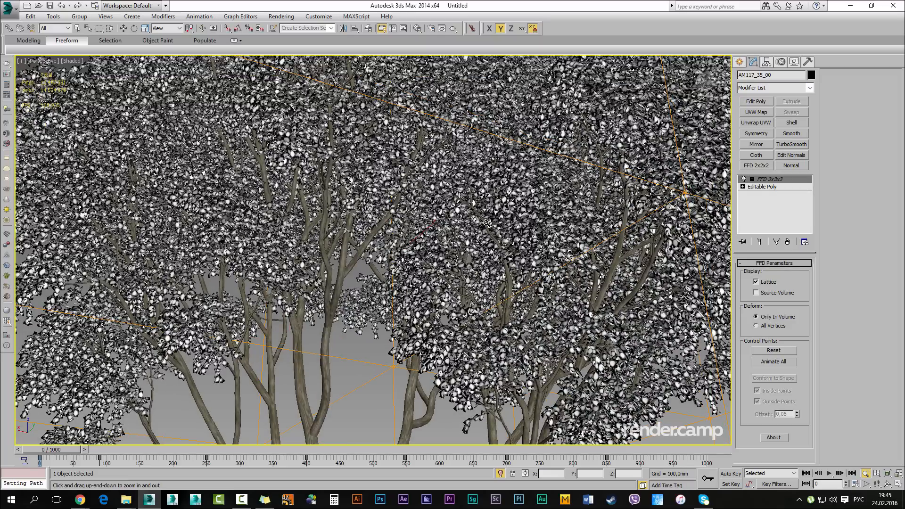
Add a Noise modifier above the FFD 3x3x3 on the leaves object and isolate the leaves in the viewport
left_click(776, 88)
scroll(773, 417, "down", 1)
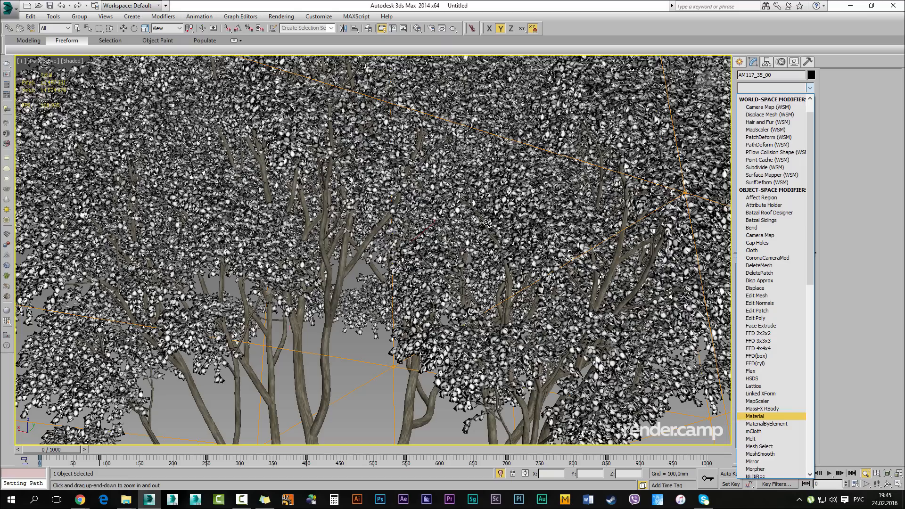
left_click(766, 476)
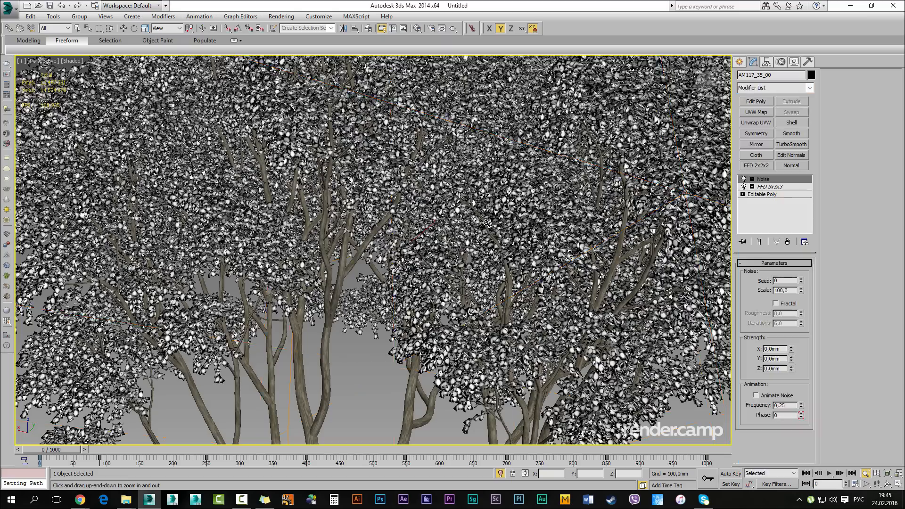
scroll(486, 223, "down", 6)
scroll(485, 223, "up", 4)
scroll(486, 223, "up", 4)
scroll(486, 222, "down", 8)
scroll(486, 223, "up", 8)
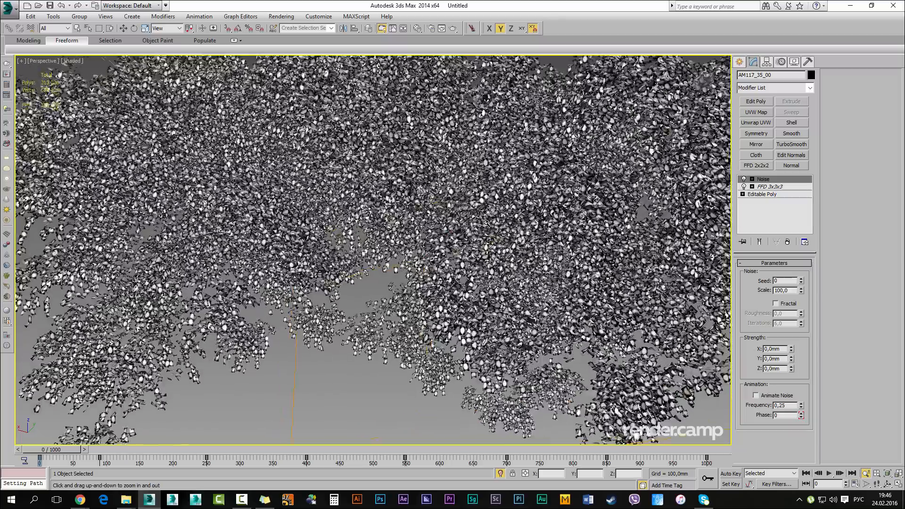
scroll(486, 222, "up", 5)
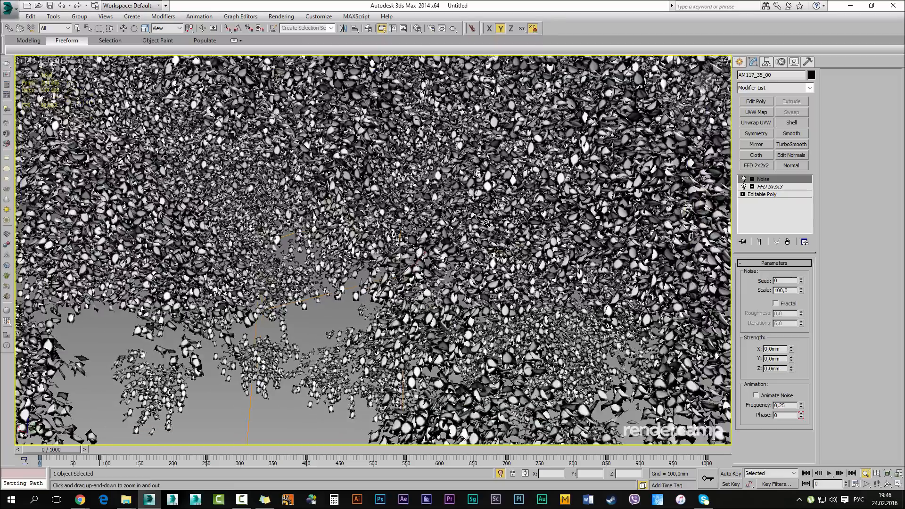
scroll(486, 222, "up", 2)
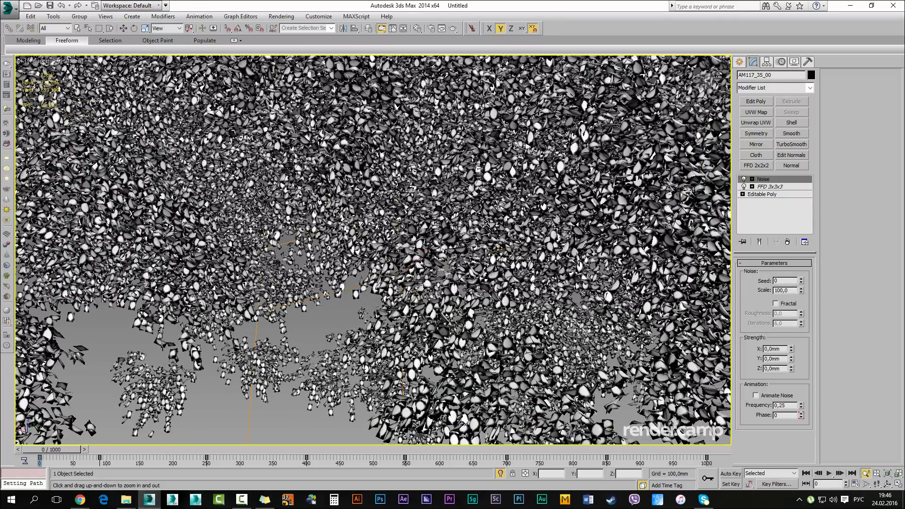
Set the Noise strength to 5 mm in X and Y and enable Animate Noise
key("Return")
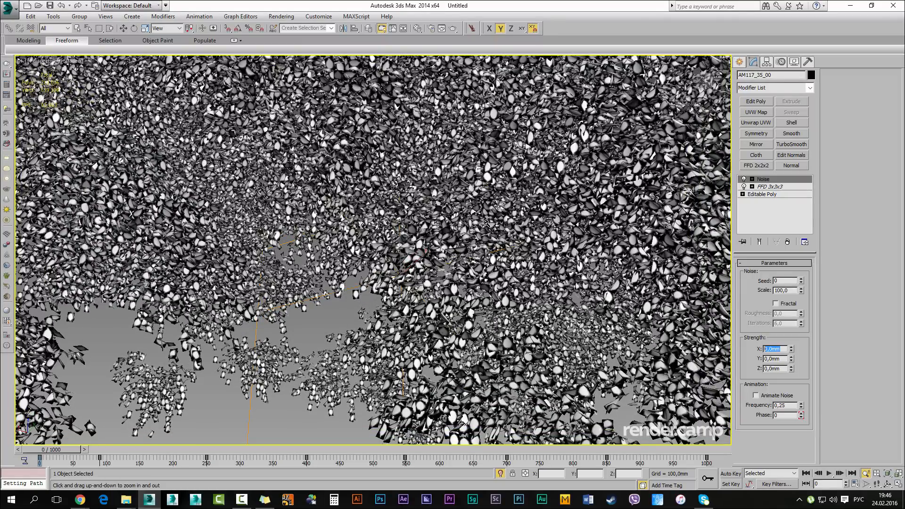
type("5")
key("Tab")
type("5")
key("Return")
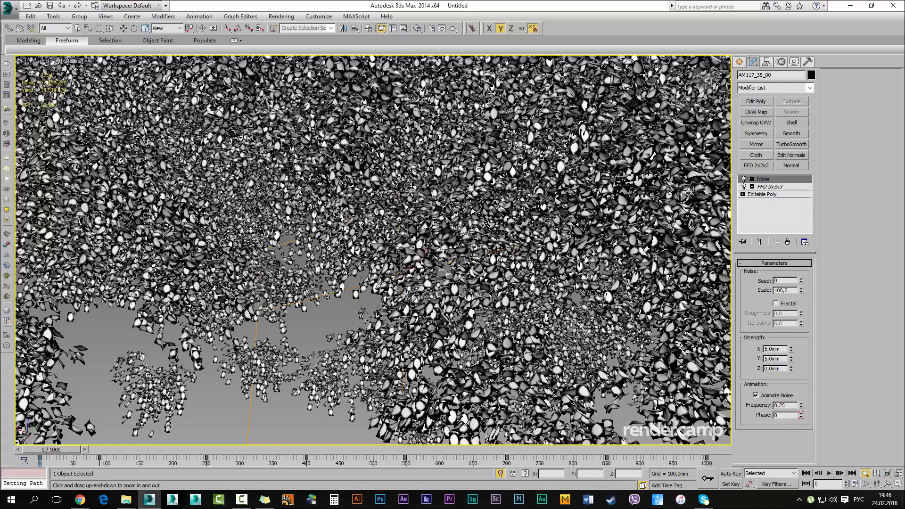
Set the Noise scale to 5 and inspect the leaves' deformation at frame 65
left_click_drag(51, 450, 93, 449)
double_click(781, 291)
type("5")
key("Return")
scroll(486, 223, "up", 3)
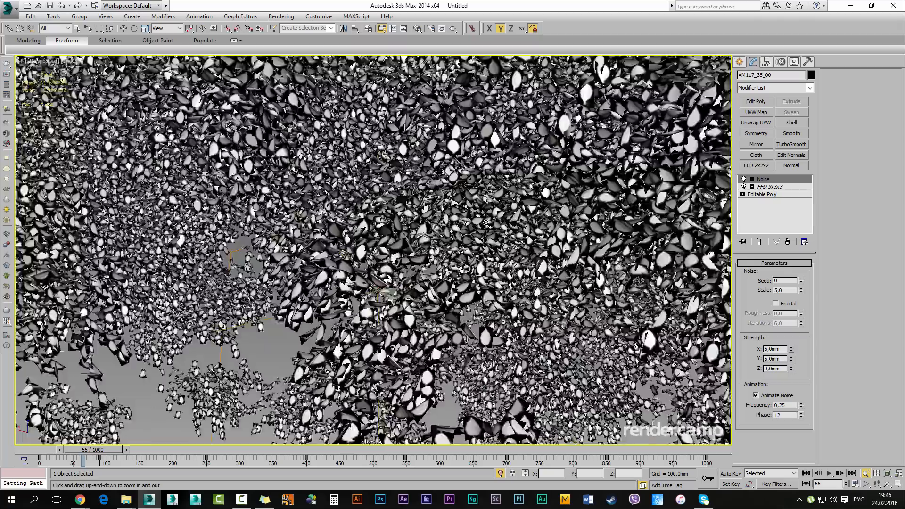
scroll(486, 223, "down", 3)
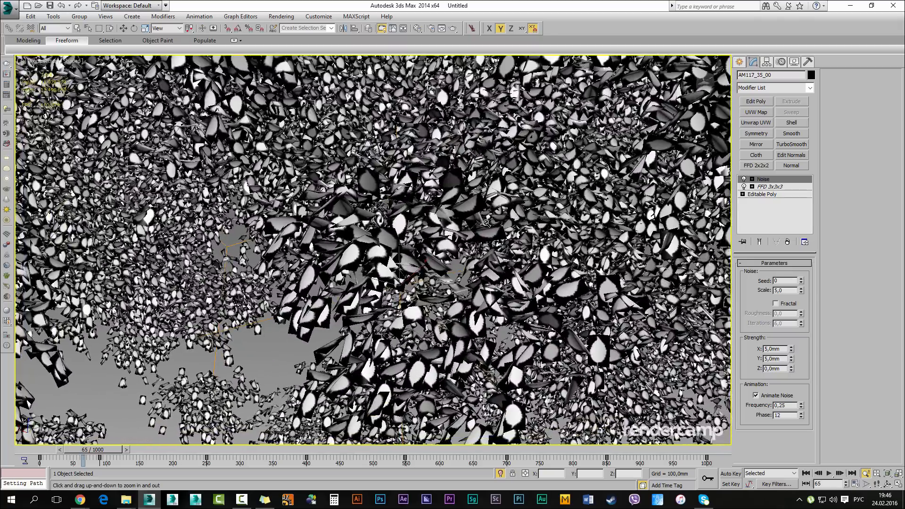
Lower the Noise frequency to 0.1 and scrub the timeline to about frame 259 to check the leaf motion
left_click_drag(93, 449, 106, 449)
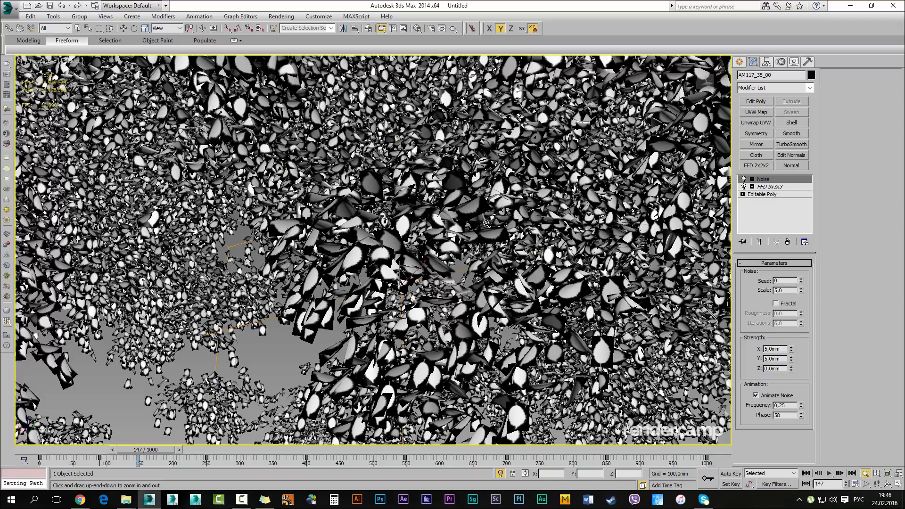
left_click_drag(786, 405, 779, 405)
type("1")
key("Return")
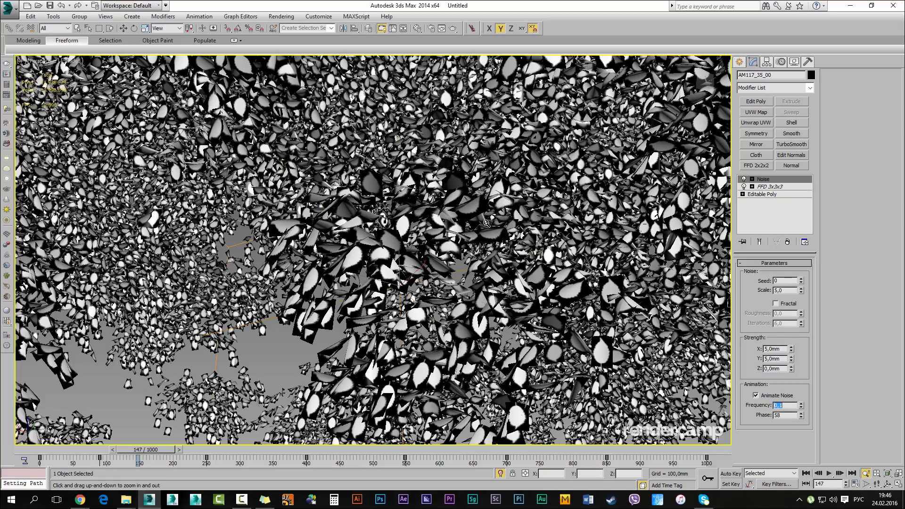
left_click_drag(146, 449, 217, 449)
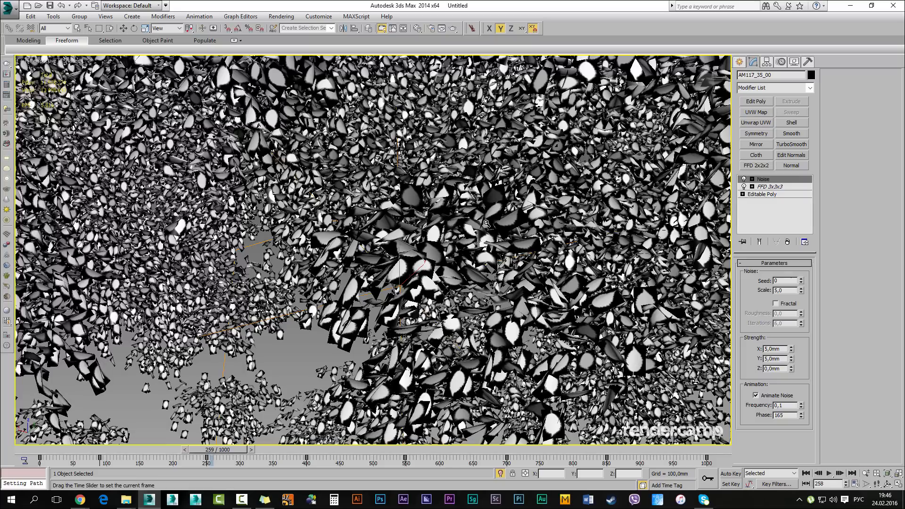
Set the Noise strength to 20 mm in X and Y and scrub to about frame 308 to check the leaf motion
left_click_drag(765, 348, 781, 348)
type("20")
key("Tab")
type("20")
key("Return")
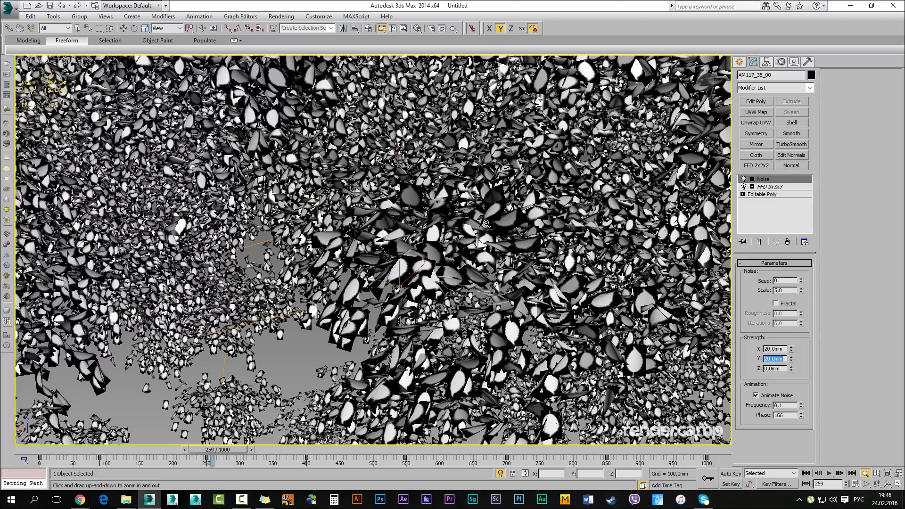
left_click_drag(219, 450, 248, 449)
Set the Noise scale to 1 and scrub the timeline back to about frame 180 to check the flutter
double_click(780, 291)
type("1")
key("Return")
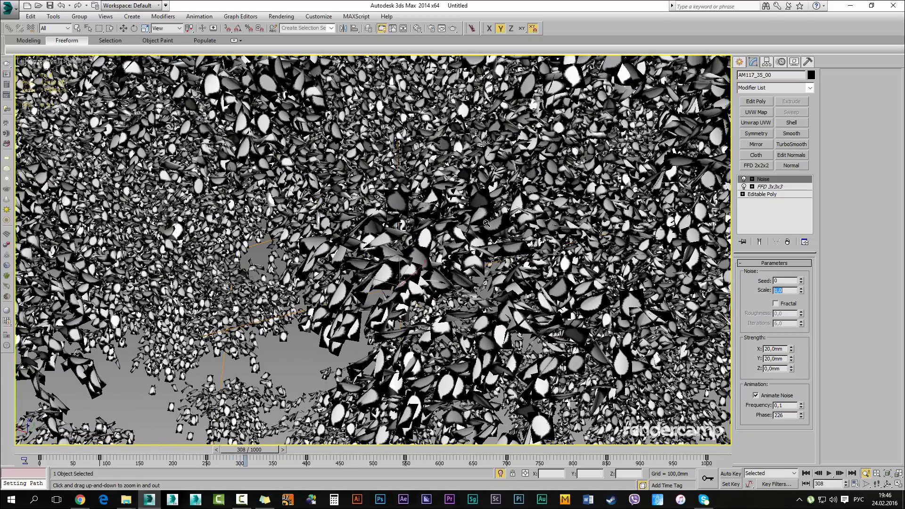
left_click_drag(248, 449, 233, 450)
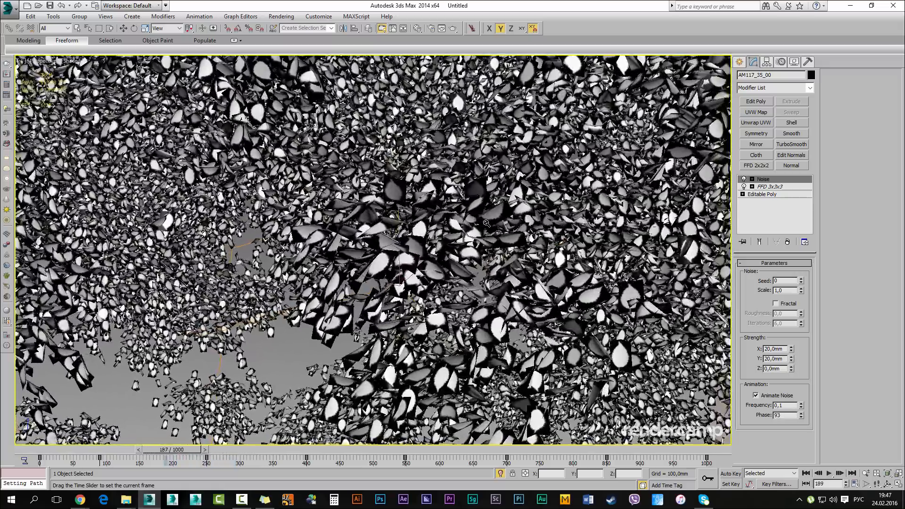
left_click_drag(172, 449, 167, 449)
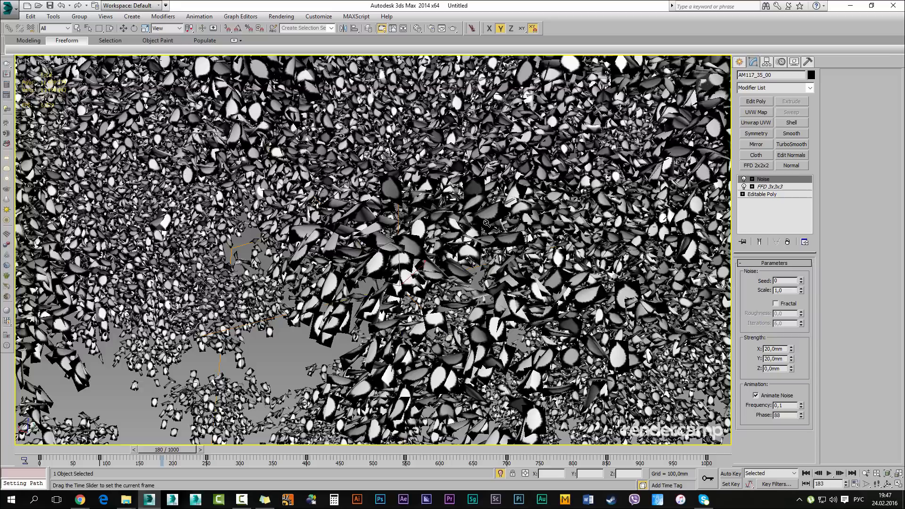
Set the Noise scale to 2 and scrub the timeline to about frame 744 to review the leaves' movement
key("alt+z")
type("2")
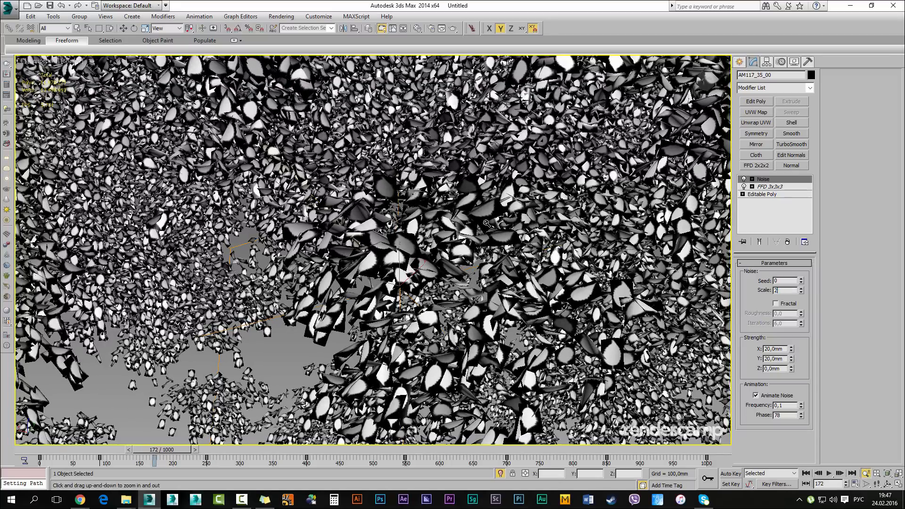
key("Return")
left_click_drag(161, 450, 162, 449)
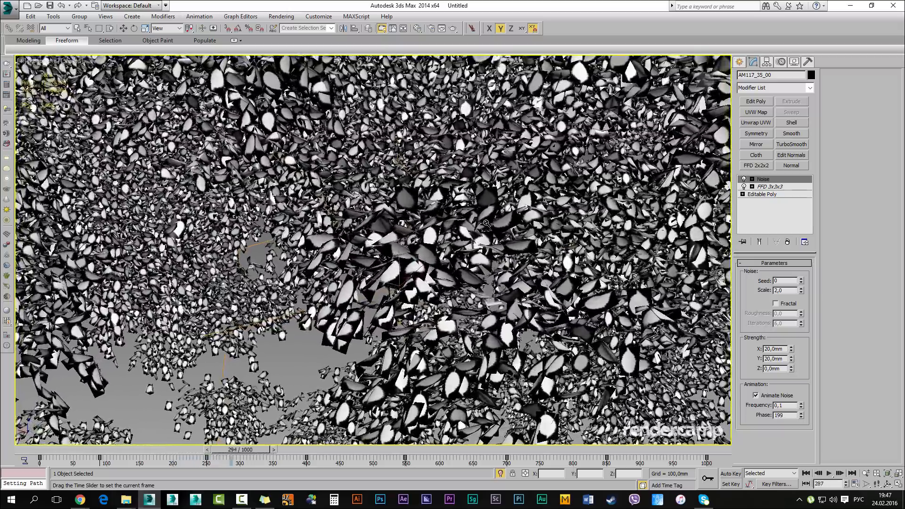
left_click_drag(240, 449, 248, 449)
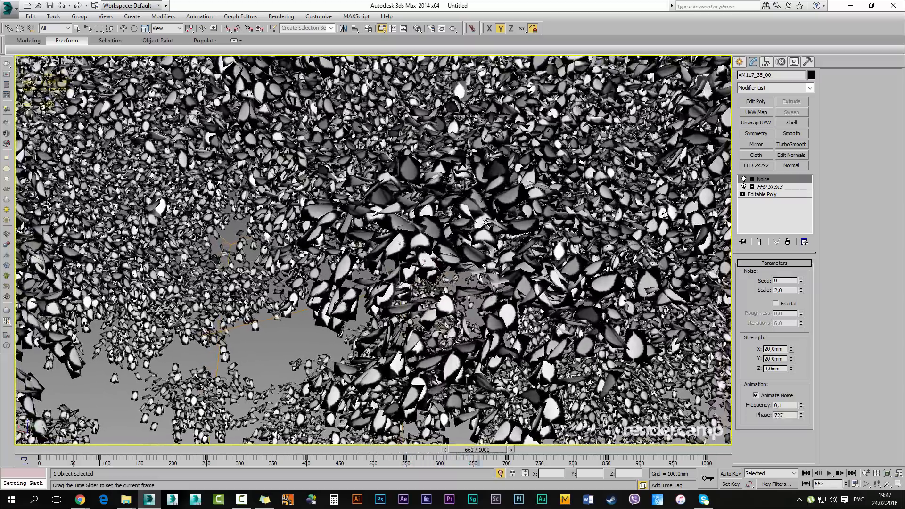
scroll(486, 223, "down", 1)
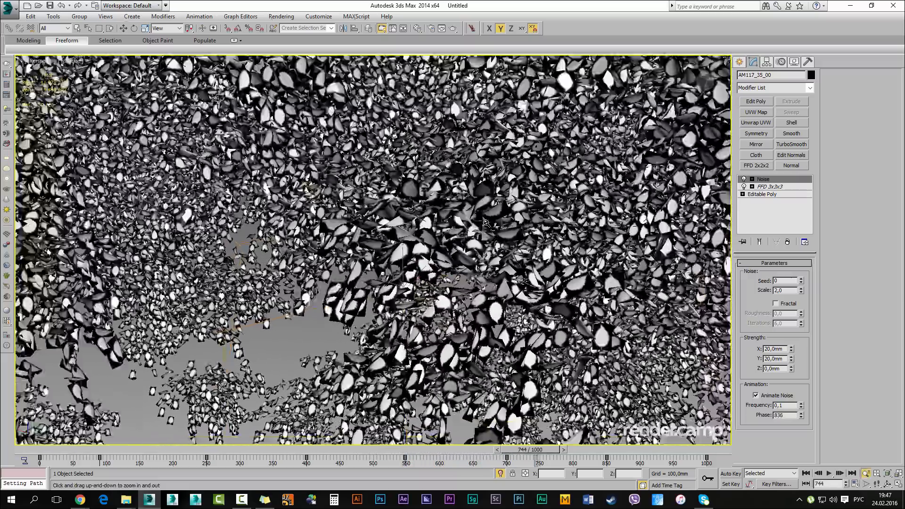
scroll(486, 223, "down", 5)
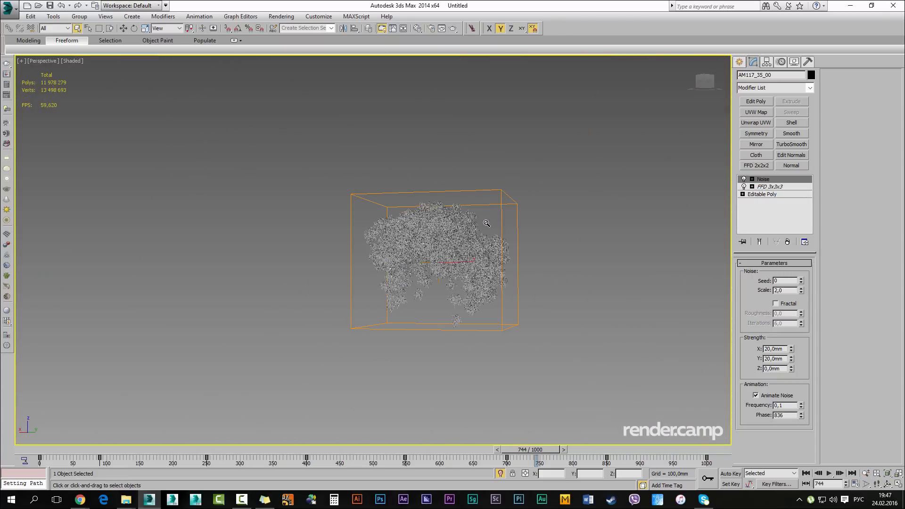
Turn on edged faces, exit isolation of the leaves and show the tree in the maximized Top view
left_click(486, 223)
key("F4")
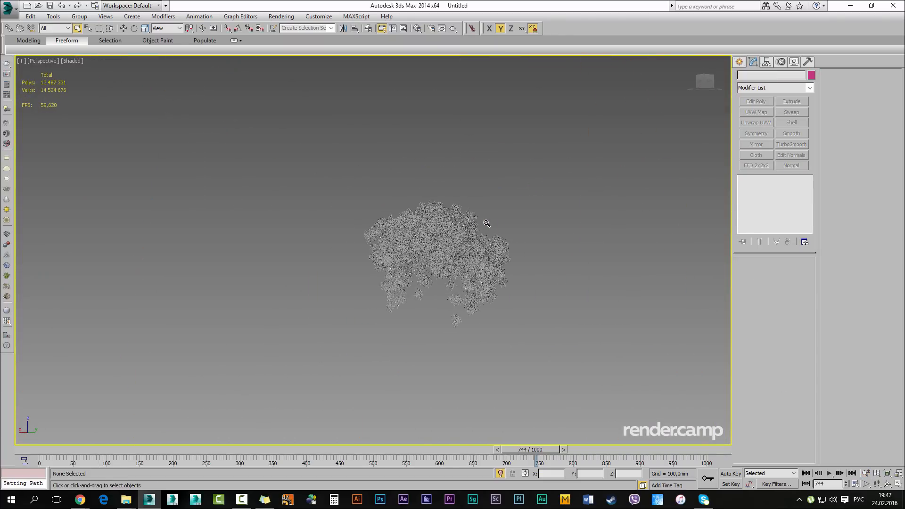
key("F4")
left_click(486, 223)
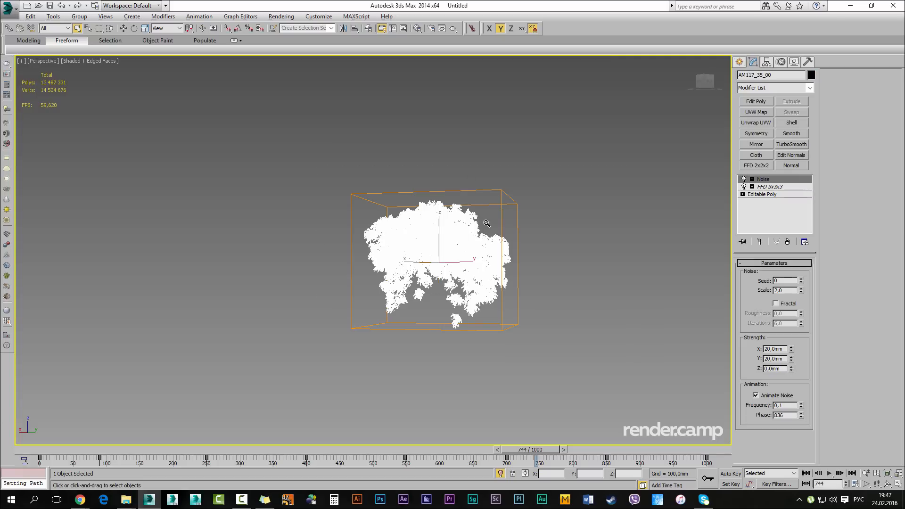
key("alt+q")
middle_click_drag(577, 92, 478, 278)
scroll(486, 223, "up", 3)
key("alt+w")
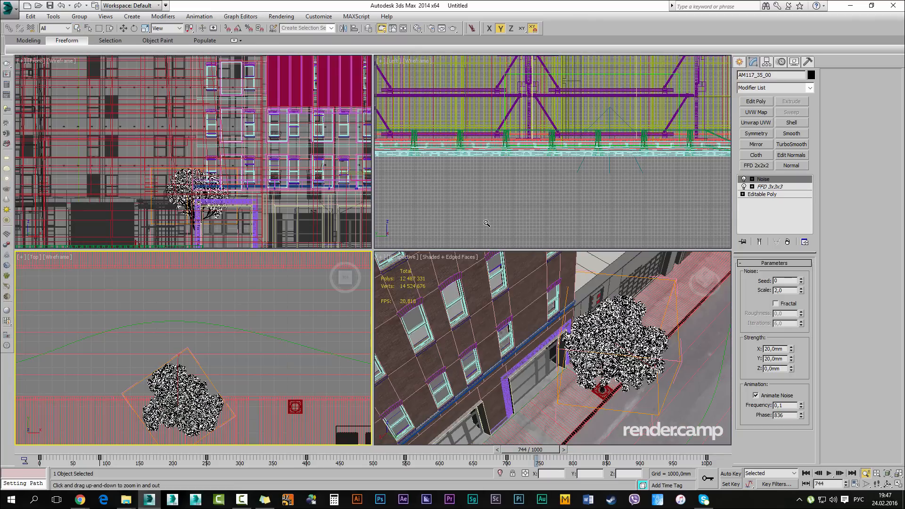
key("alt+w")
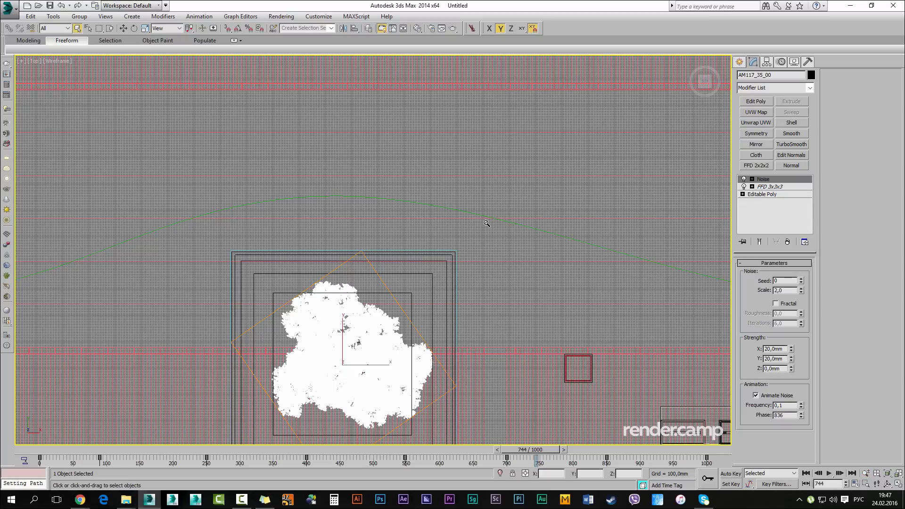
middle_click_drag(486, 222, 520, 134)
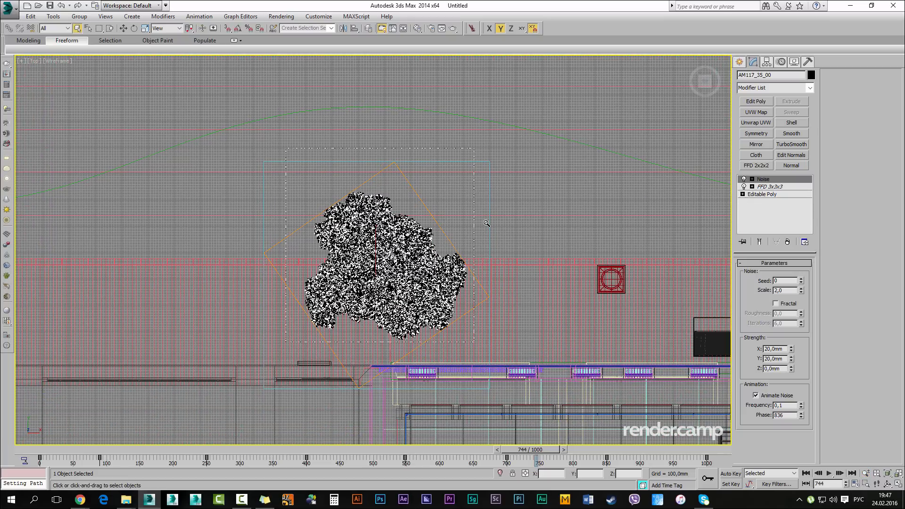
Select all parts of the tree without the sidewalk grate and isolate them in the Perspective view
key("ctrl+a")
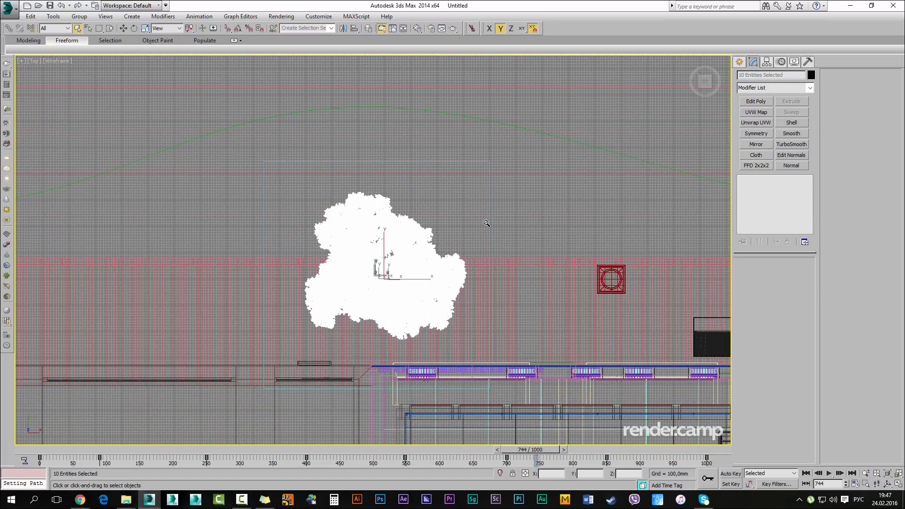
key("alt+q")
key("alt+w")
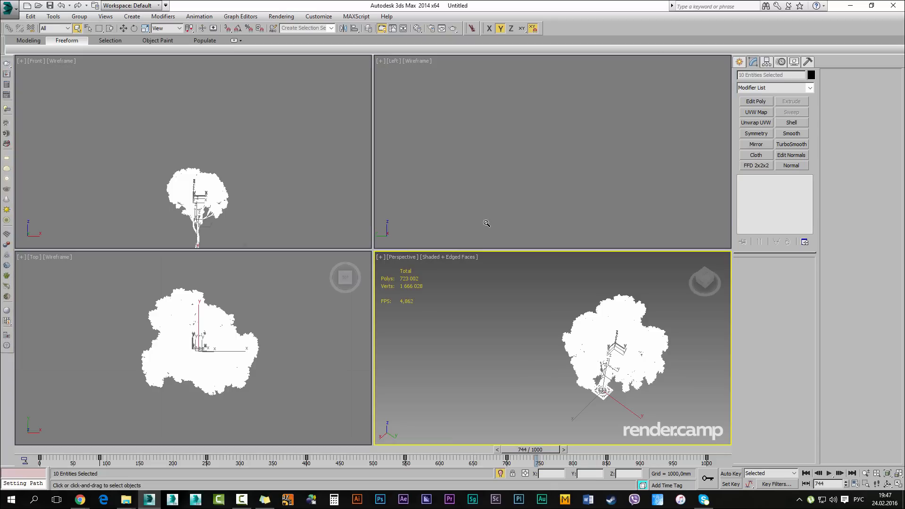
key("alt+w")
key("ctrl+z")
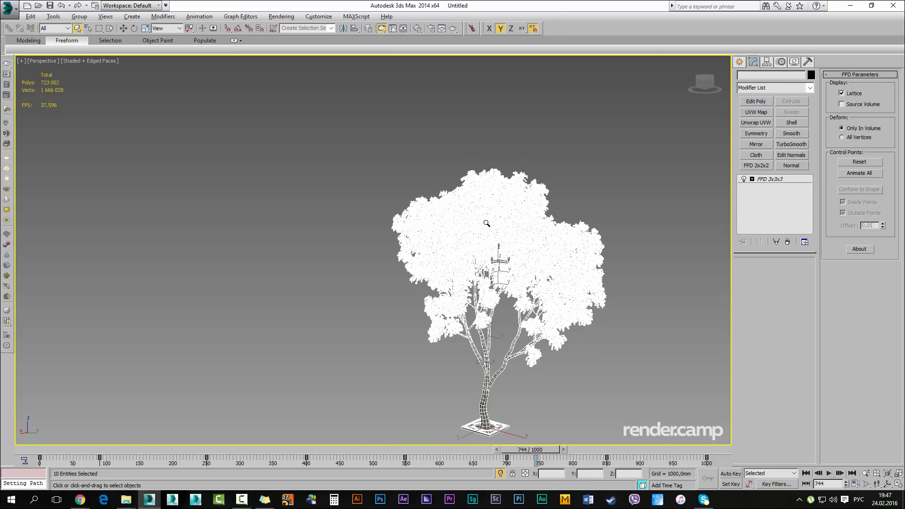
key("z")
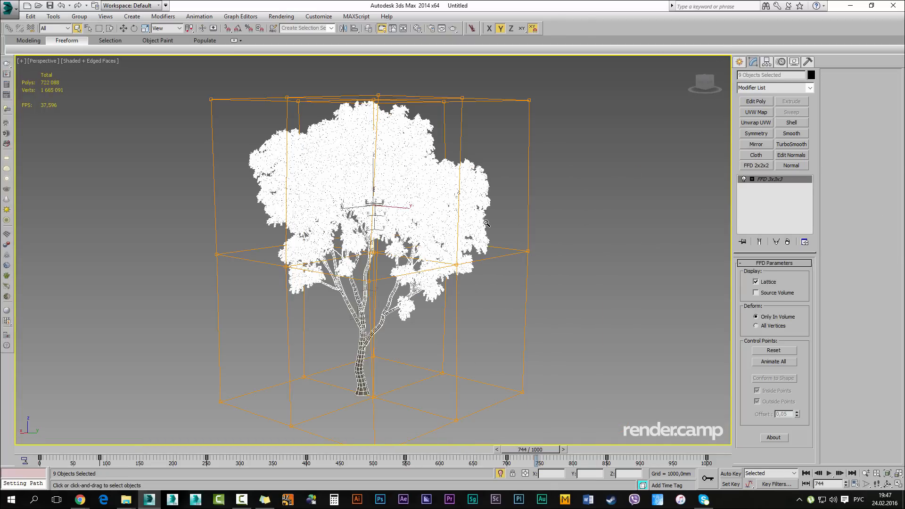
Close the tree's group, turn off edged faces, and exit isolation to return to the street scene
left_click(79, 16)
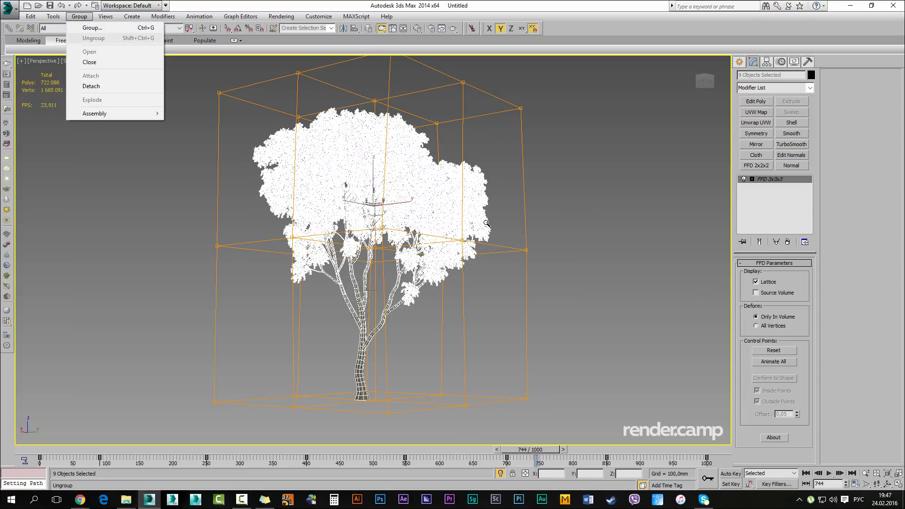
left_click(89, 62)
left_click(486, 223)
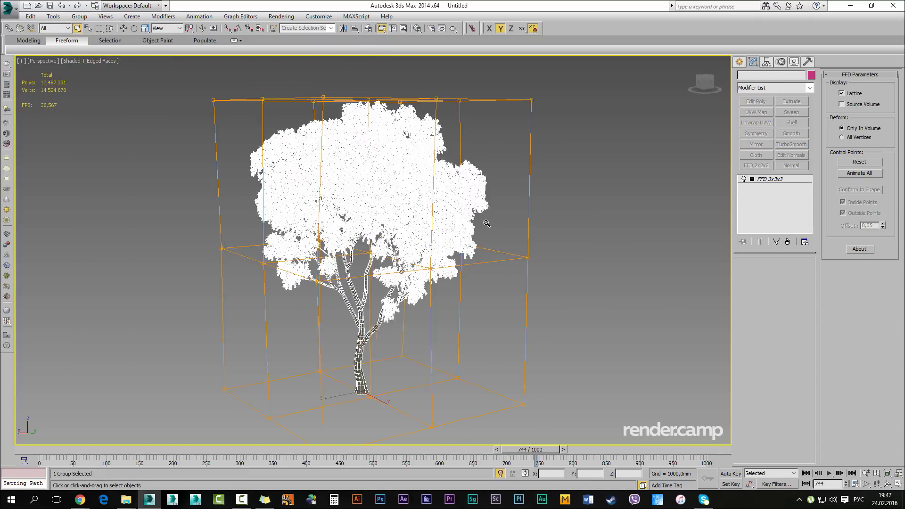
key("F4")
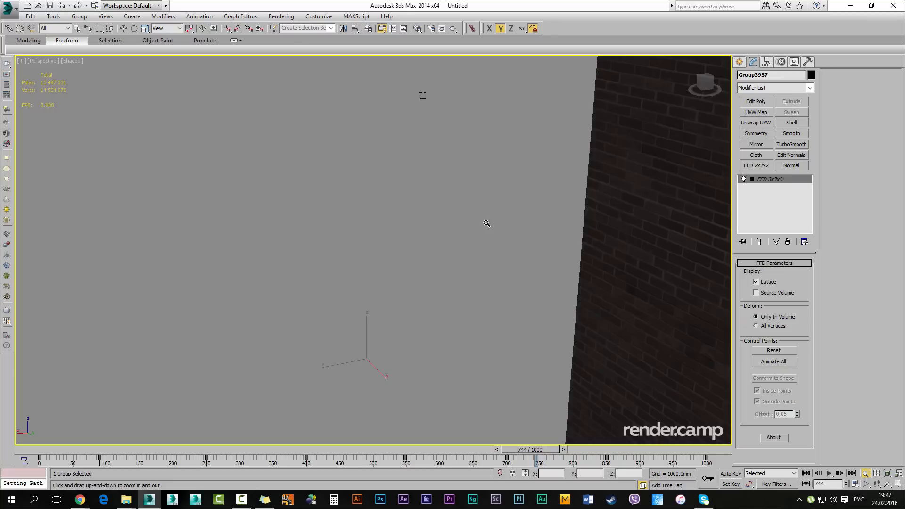
key("shift+z")
key("shift+z")
key("shift+z")
key("shift+z")
key("shift+z")
key("shift+z")
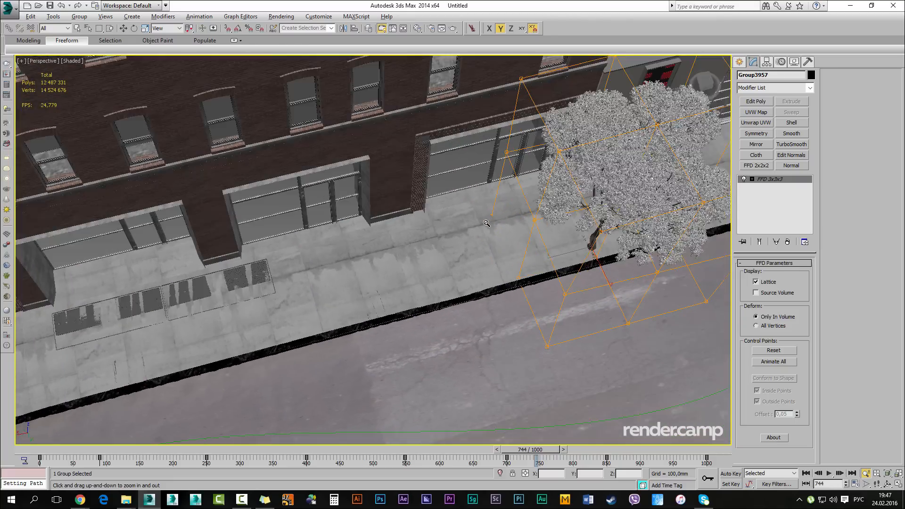
Clone the tree group along the sidewalk to the neighbouring tree grate
key("w")
left_click_drag(568, 251, 340, 315, "shift")
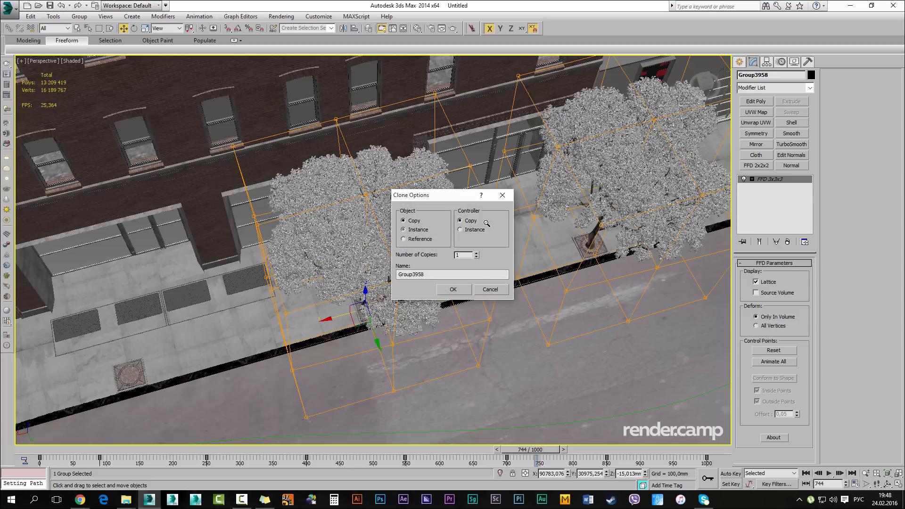
key("Return")
Scale the cloned tree uniformly and lower it onto the grate at Z 34.023 mm
key("z")
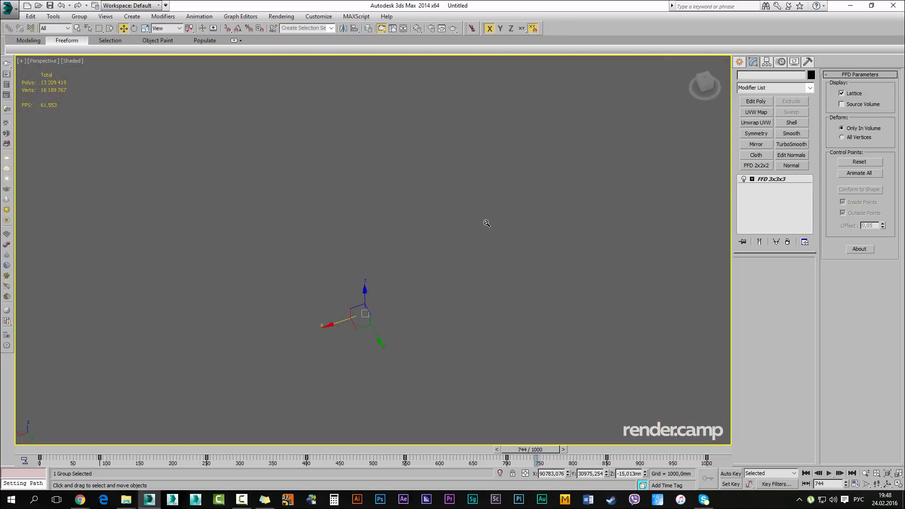
key("r")
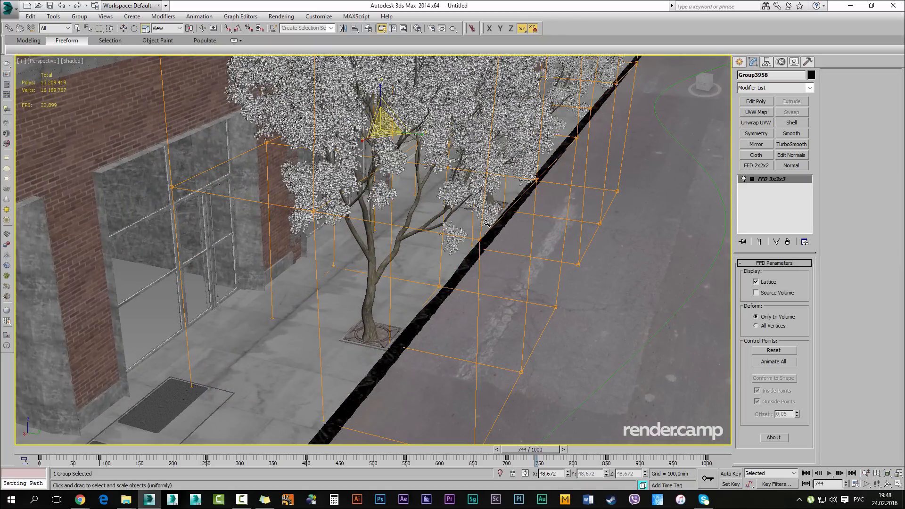
left_click_drag(486, 223, 486, 224)
middle_click_drag(486, 223, 487, 224, "alt")
key("w")
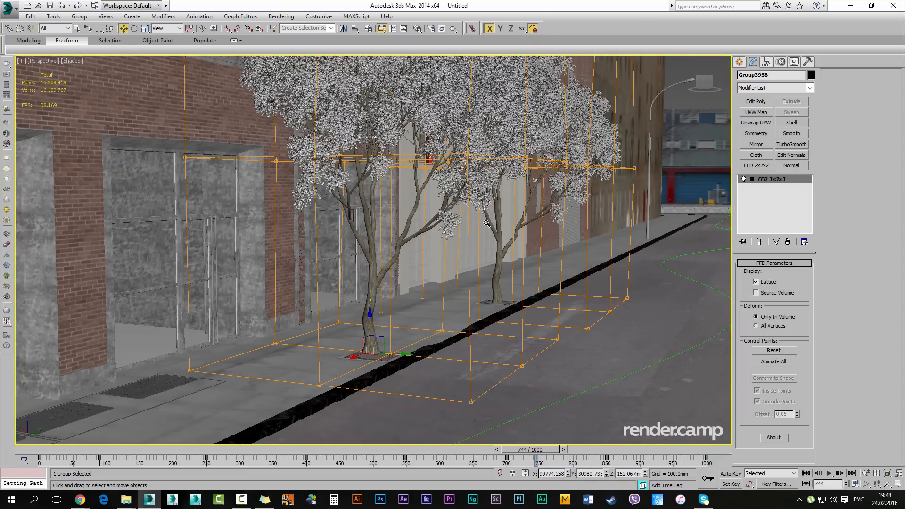
key("F7")
left_click_drag(486, 223, 486, 224)
middle_click_drag(486, 223, 486, 223, "alt")
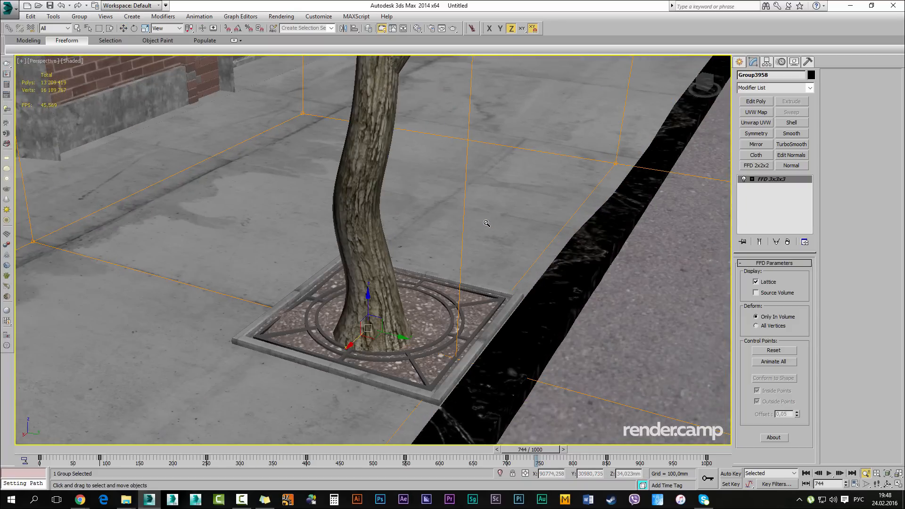
Shift the cloned tree along X to center its trunk on the grate and rotate it about its vertical axis
key("F5")
left_click_drag(486, 223, 487, 223)
key("e")
scroll(487, 224, "down", 3)
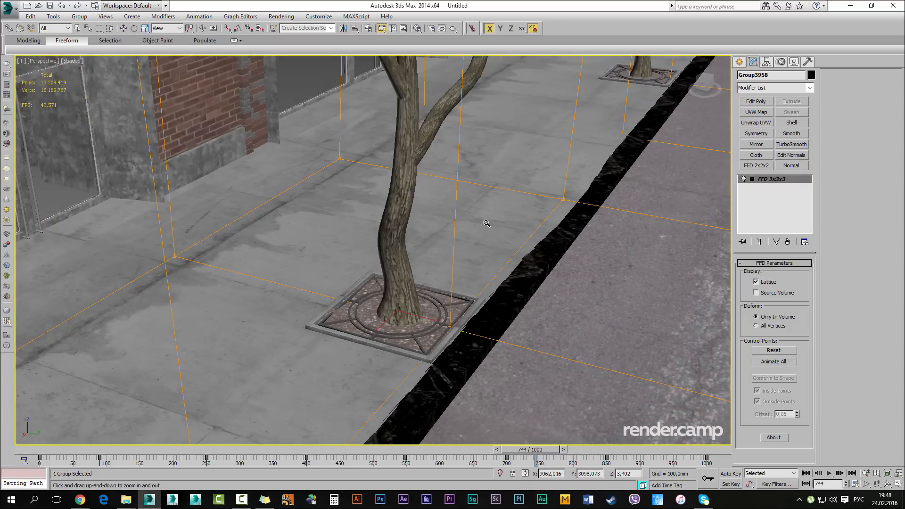
left_click_drag(487, 223, 486, 224)
middle_click_drag(486, 223, 487, 223, "ctrl+alt")
Clone the rotated tree along the sidewalk as four evenly spaced instances
key("w")
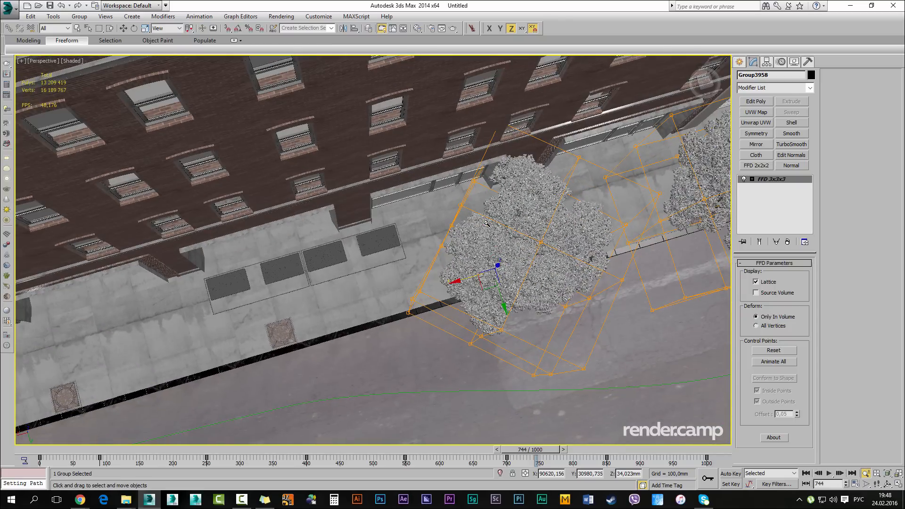
left_click_drag(486, 224, 272, 286, "shift")
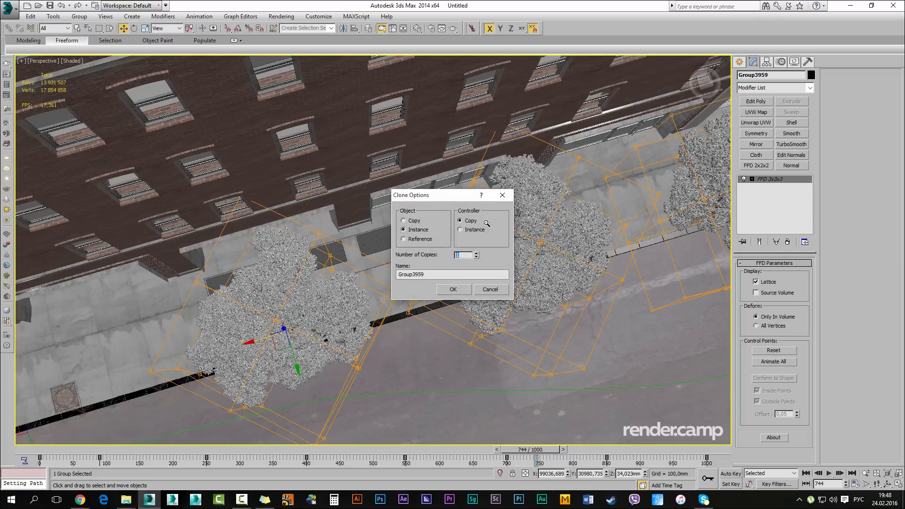
key("Return")
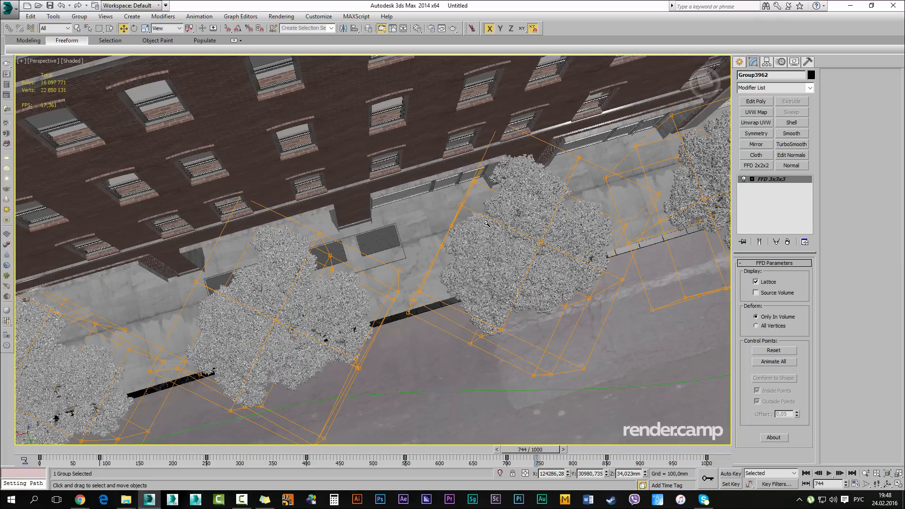
Move the farthest cloned tree in the row onto the center of its sidewalk grate
scroll(487, 224, "down", 5)
middle_click_drag(487, 223, 566, 210)
middle_click_drag(486, 224, 660, 75)
scroll(486, 223, "up", 6)
scroll(487, 224, "up", 10)
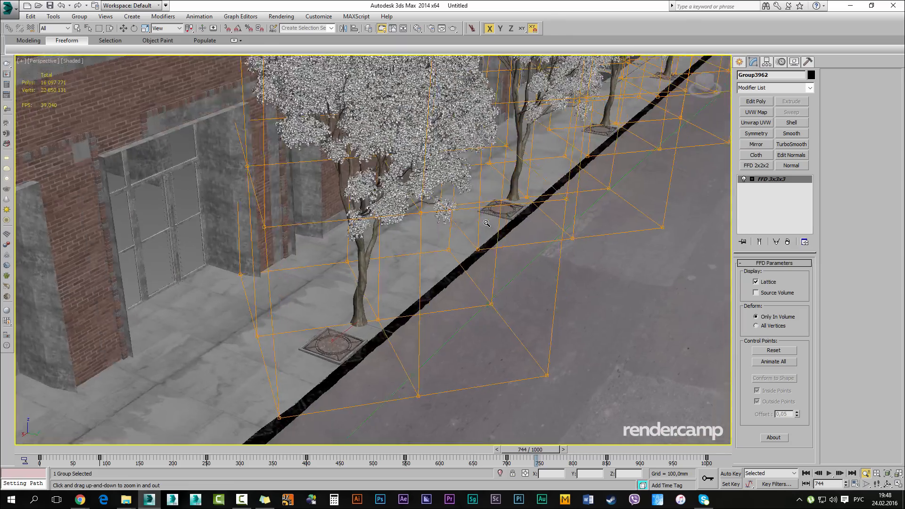
key("w")
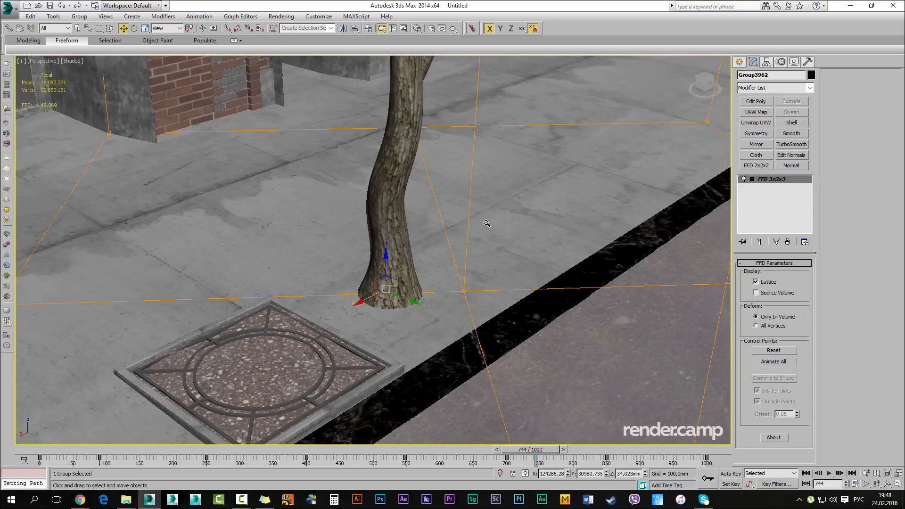
mouse_move(368, 299)
left_mouse_down()
mouse_move(231, 371)
mouse_move(233, 384)
mouse_move(163, 400)
left_mouse_up()
Scale the farthest cloned tree up slightly and raise it so its trunk base sits on the grate
key("e")
key("w")
key("r")
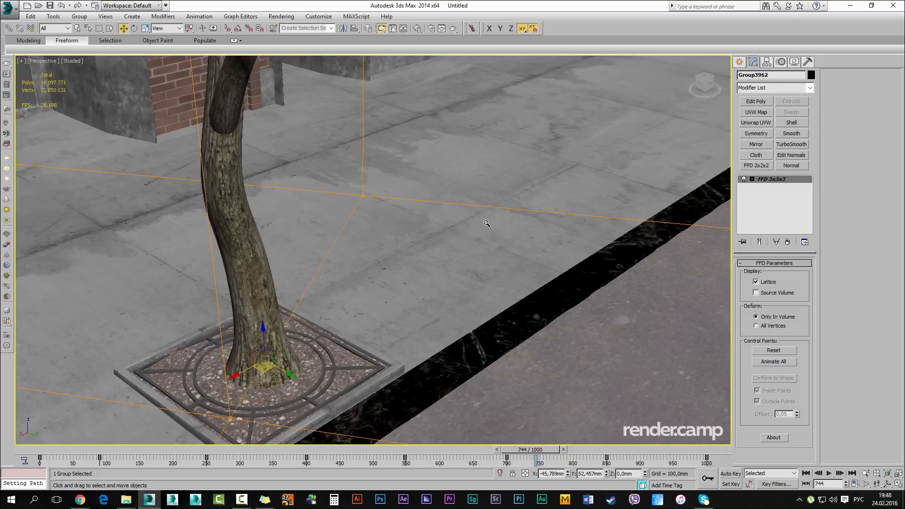
scroll(487, 223, "down", 5)
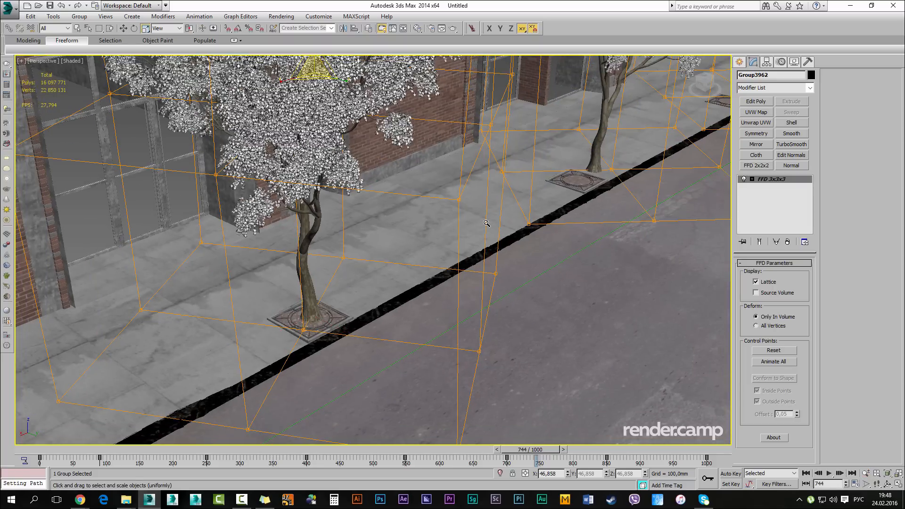
mouse_move(314, 72)
left_mouse_down()
mouse_move(314, 85)
mouse_move(314, 69)
left_mouse_up()
key("w")
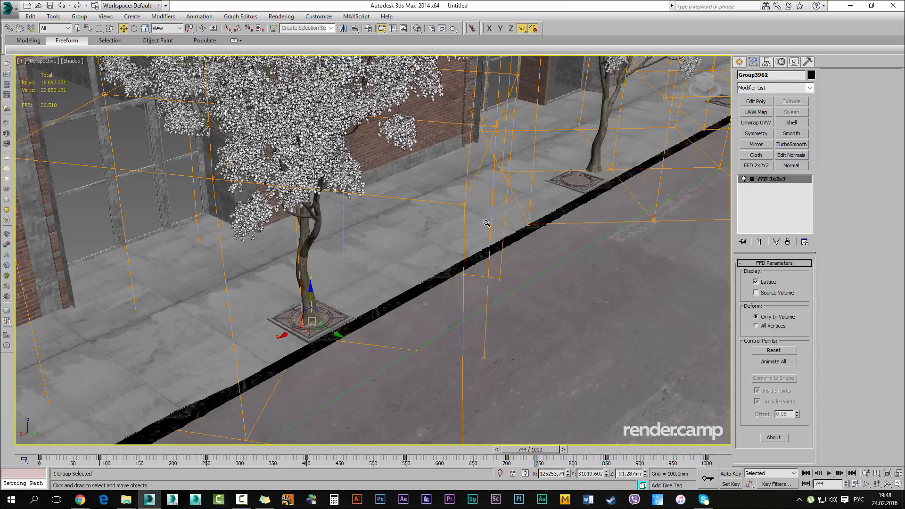
mouse_move(311, 290)
left_mouse_down()
mouse_move(311, 272)
mouse_move(310, 290)
left_mouse_up()
Move the next tree in the row along X so its trunk stands on its sidewalk grate
middle_click_drag(486, 223, 410, 270, "alt")
scroll(486, 223, "down", 2)
scroll(487, 223, "down", 2)
scroll(486, 223, "up", 5)
left_click(492, 212)
scroll(489, 217, "up", 5)
key("w")
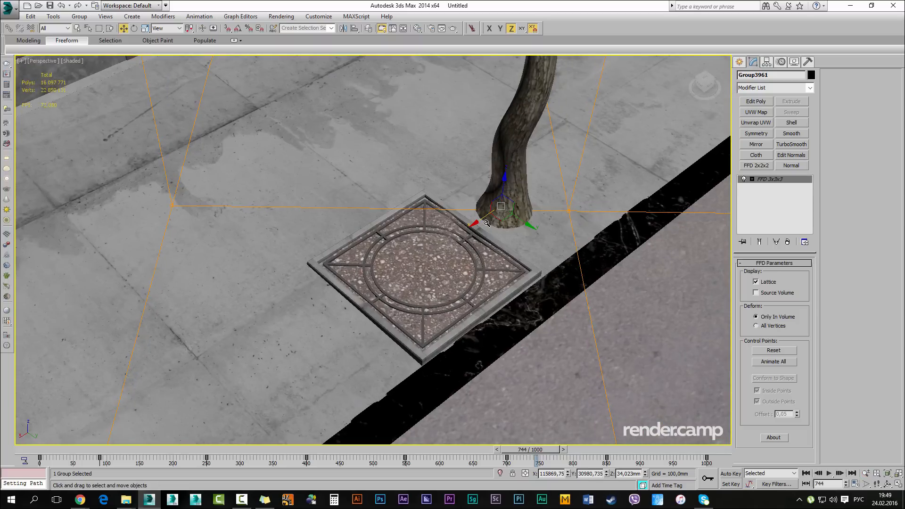
mouse_move(485, 217)
left_mouse_down()
mouse_move(399, 275)
mouse_move(447, 286)
mouse_move(521, 282)
left_mouse_up()
Rotate this tree about its vertical axis and shift it about 61 mm along Y to center its trunk on the grate
key("e")
scroll(487, 223, "down", 8)
mouse_move(487, 222)
middle_mouse_down()
mouse_move(438, 401)
mouse_move(486, 223)
middle_mouse_up()
scroll(487, 223, "down", 1)
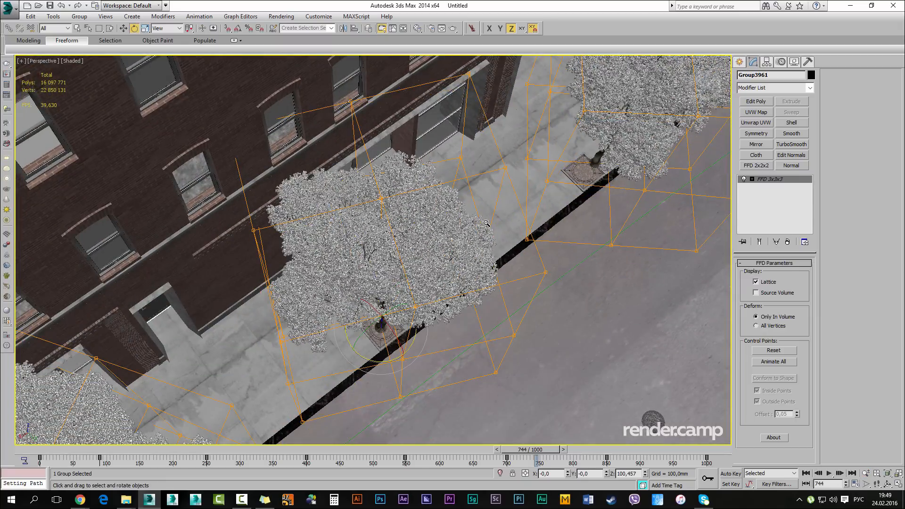
left_click_drag(387, 361, 482, 360)
middle_click_drag(487, 223, 511, 186, "alt")
scroll(487, 223, "up", 5)
key("w")
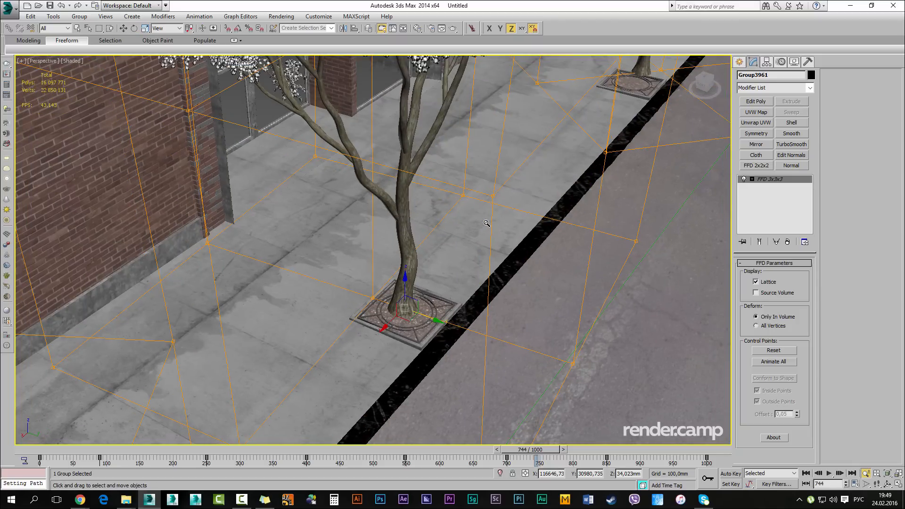
left_click_drag(430, 318, 436, 320)
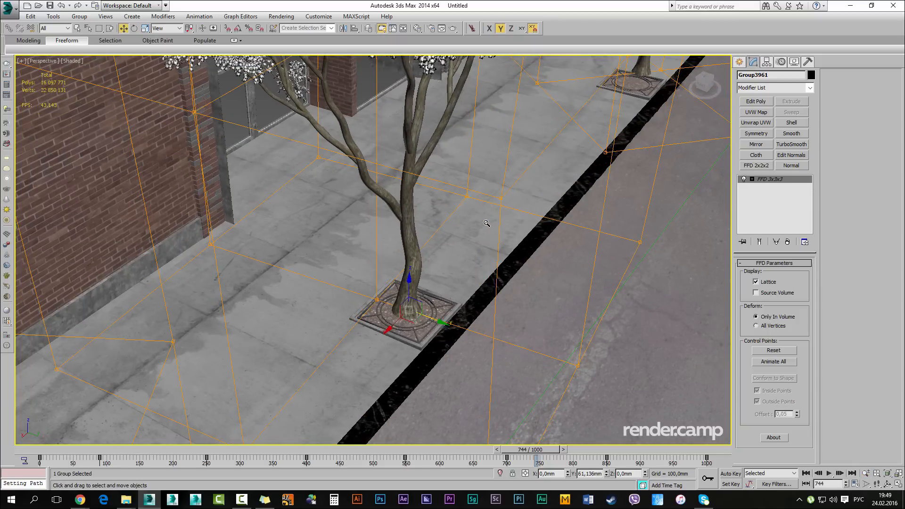
key("q")
Move the following tree in the row along the sidewalk onto the center of its grate
scroll(486, 223, "down", 5)
middle_click_drag(487, 223, 296, 360)
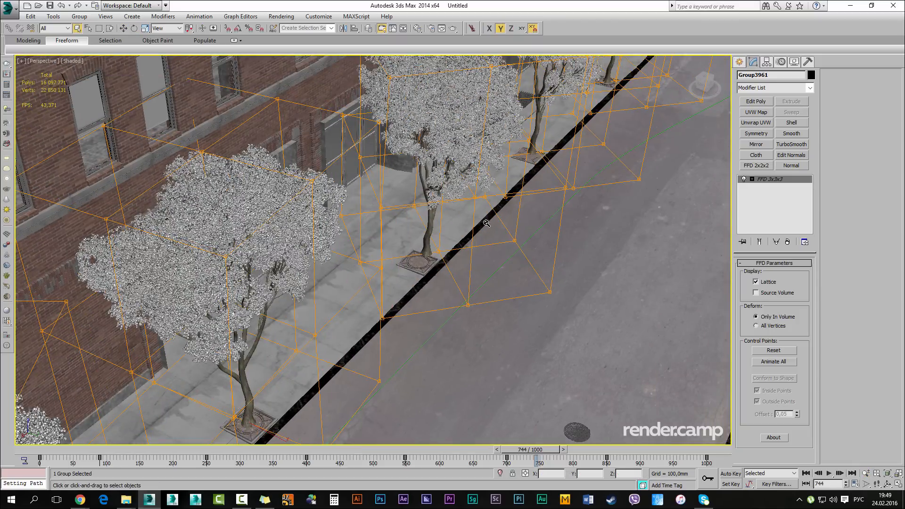
left_click(431, 207)
middle_click_drag(431, 208, 487, 223, "alt")
scroll(486, 223, "up", 5)
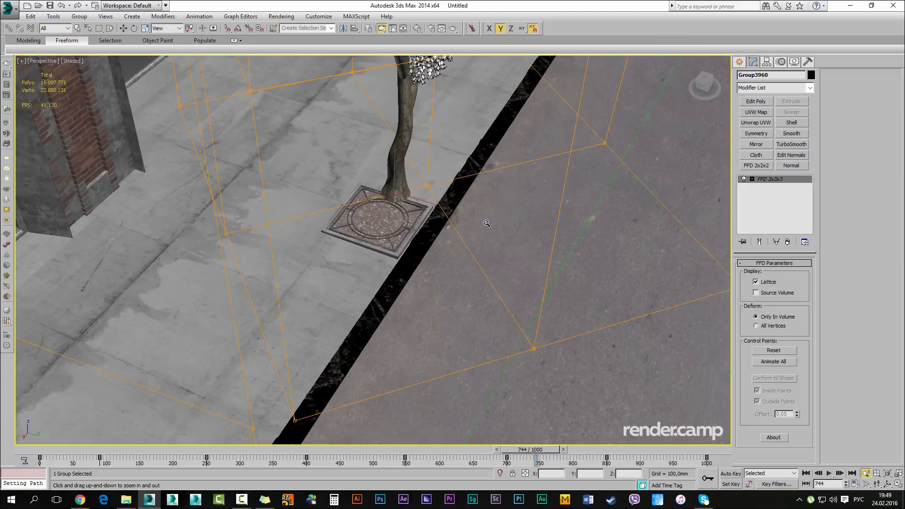
key("w")
left_click_drag(400, 200, 382, 221)
middle_click_drag(382, 221, 283, 200, "alt")
Scale this tree down slightly and lower it about 217 mm so its trunk base rests on the grate
scroll(486, 222, "down", 15)
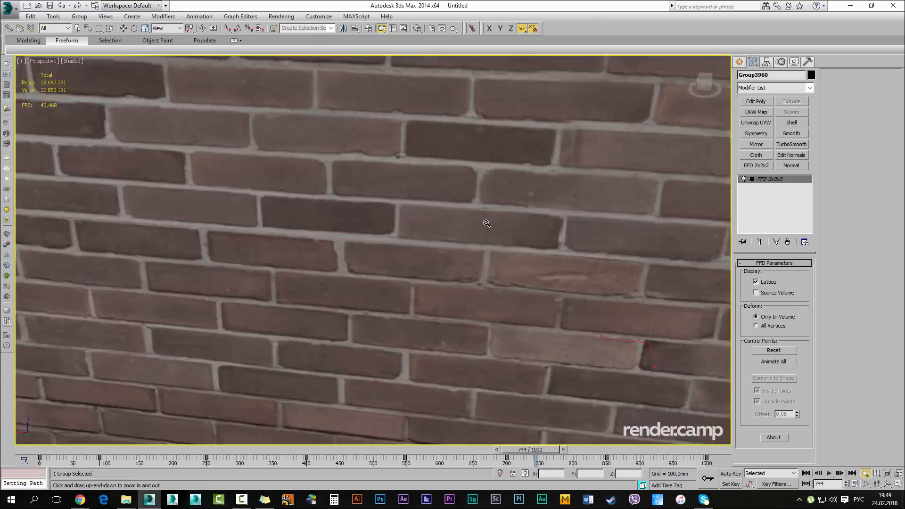
scroll(487, 223, "up", 20)
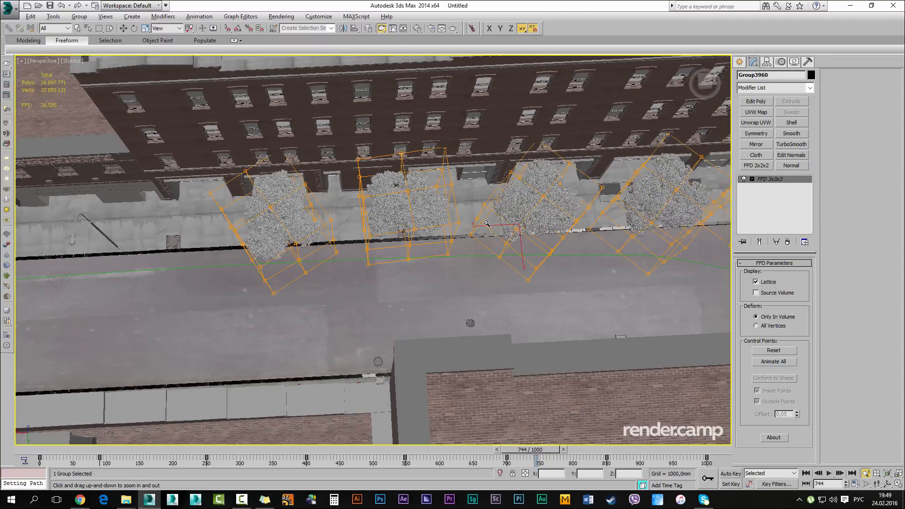
key("r")
scroll(486, 223, "down", 10)
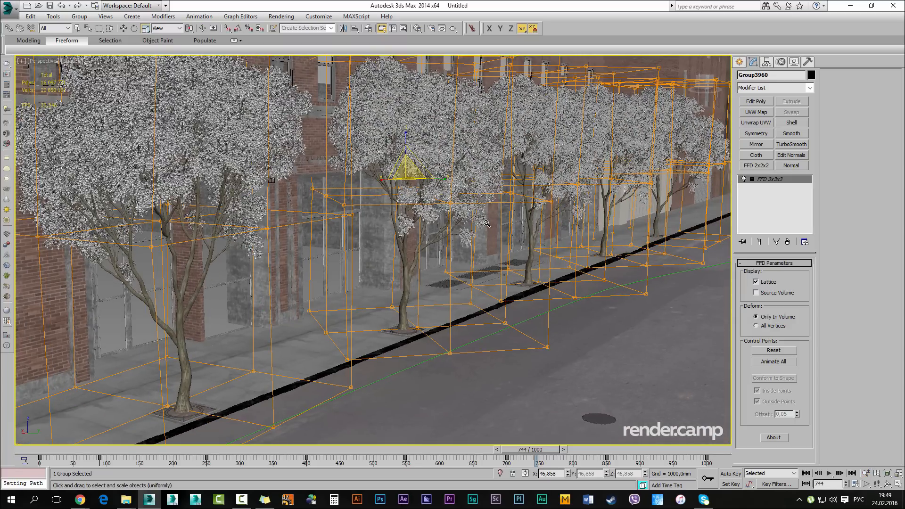
left_click_drag(406, 173, 405, 176)
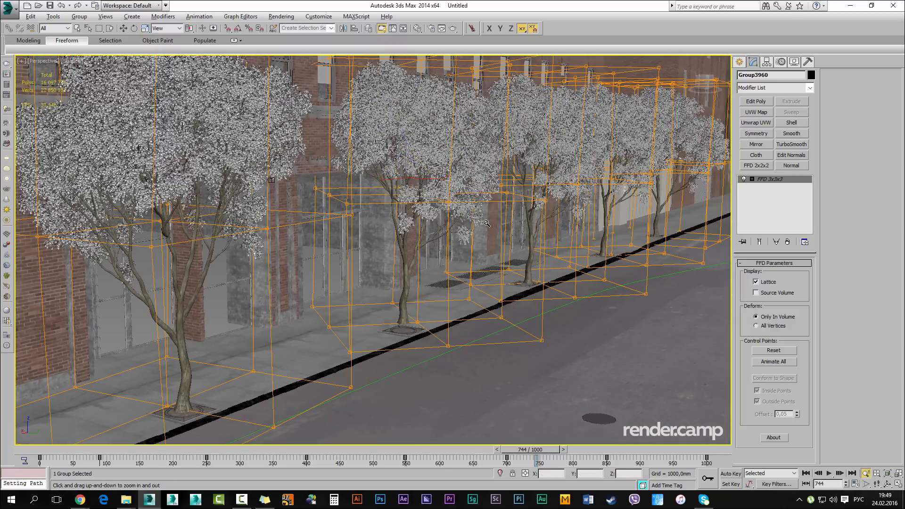
scroll(487, 223, "up", 3)
key("w")
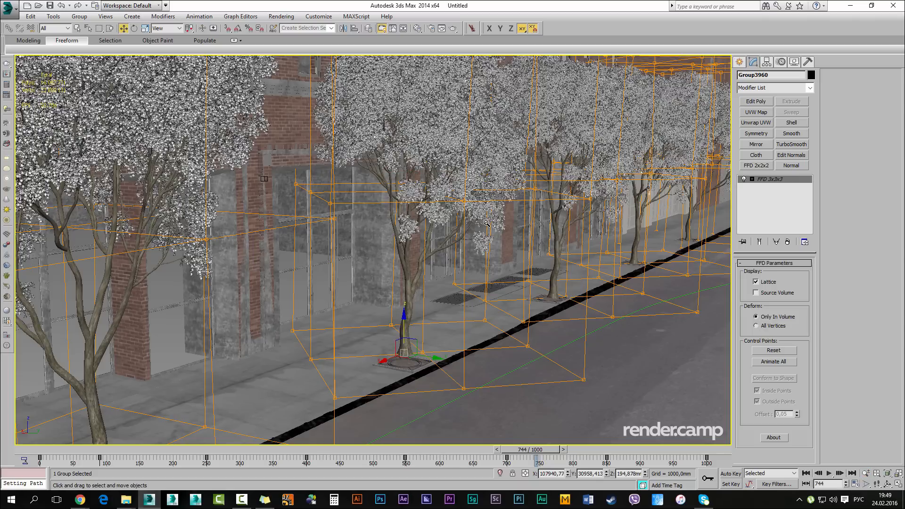
key("alt+z")
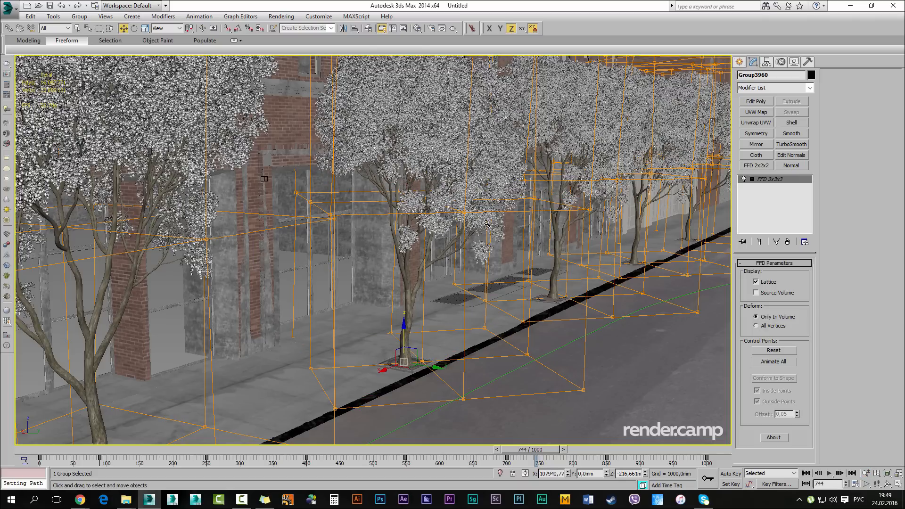
Rotate the scaled-down tree about its vertical axis so its crown differs from its neighbors
scroll(487, 223, "up", 6)
scroll(486, 223, "down", 6)
key("e")
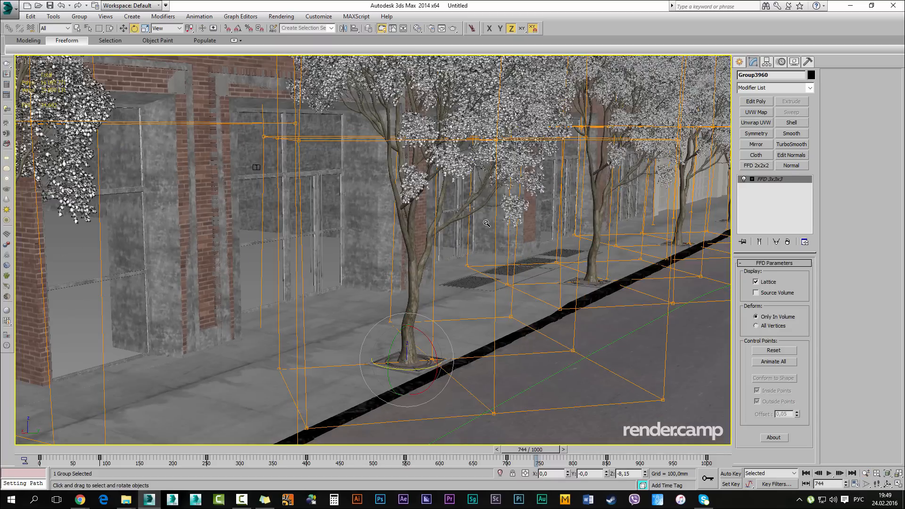
left_click_drag(412, 369, 689, 369)
key("alt+z")
mouse_move(486, 223)
middle_mouse_down("alt")
mouse_move(462, 235)
mouse_move(443, 292)
mouse_move(471, 311)
mouse_move(476, 198)
mouse_move(519, 189)
mouse_move(565, 245)
mouse_move(486, 223)
middle_mouse_up("alt")
scroll(486, 223, "down", 5)
Rotate the next tree down the row about its vertical axis to about -80.2 degrees
key("w")
left_click(302, 249)
key("e")
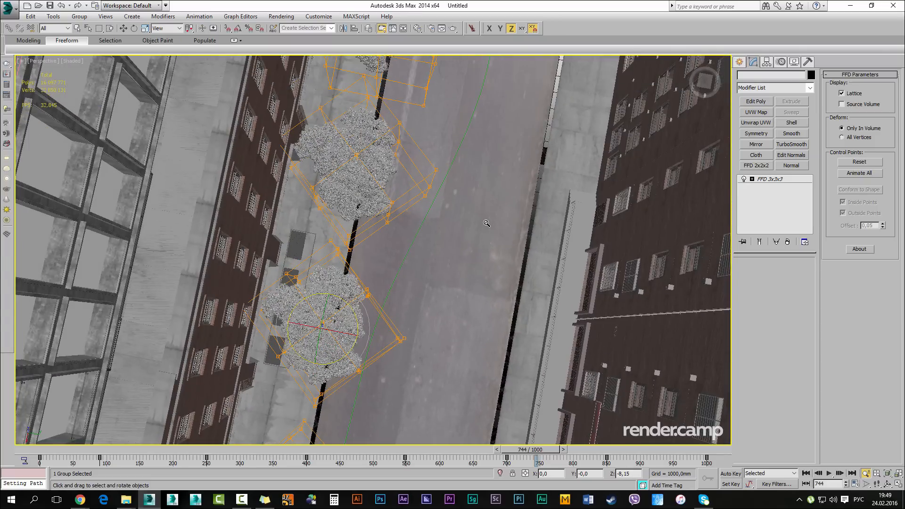
left_click_drag(341, 298, 397, 332)
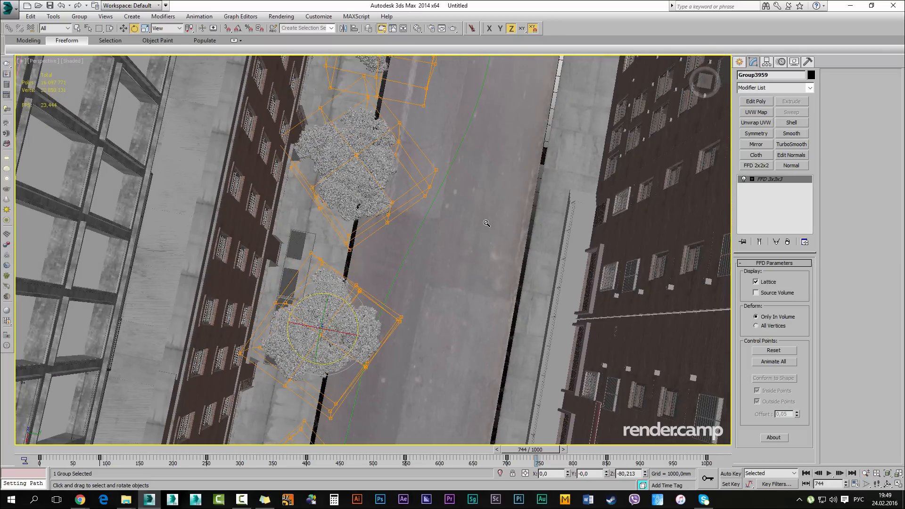
key("z")
Scale this tree up slightly, center it on its grate along X, and raise it to Z 22.525 mm
middle_click_drag(486, 223, 476, 275, "alt")
scroll(486, 223, "up", 2)
key("r")
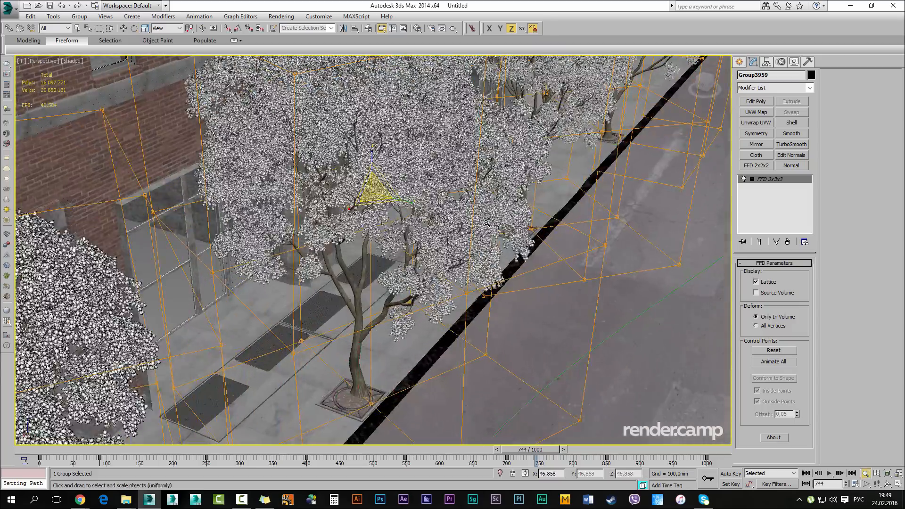
left_click_drag(373, 191, 373, 188)
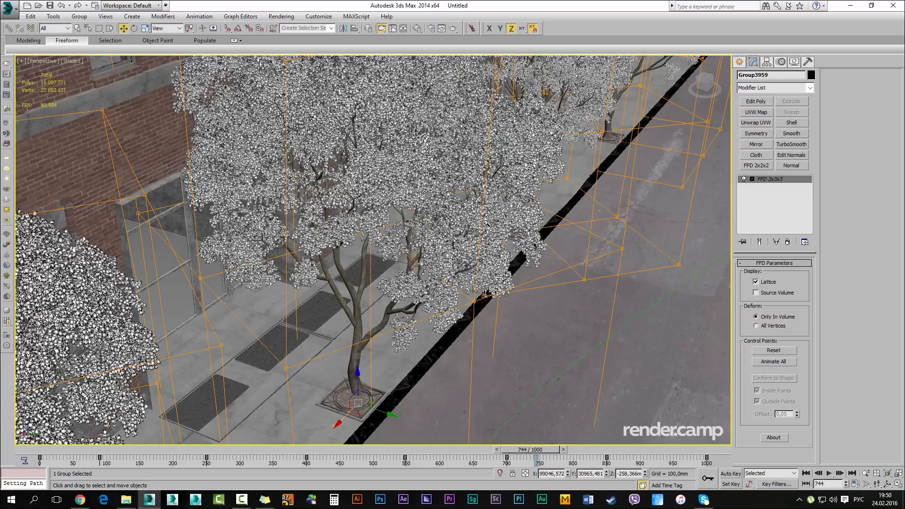
left_click_drag(343, 419, 337, 424)
mouse_move(353, 379)
left_mouse_down()
mouse_move(353, 353)
mouse_move(352, 368)
left_mouse_up()
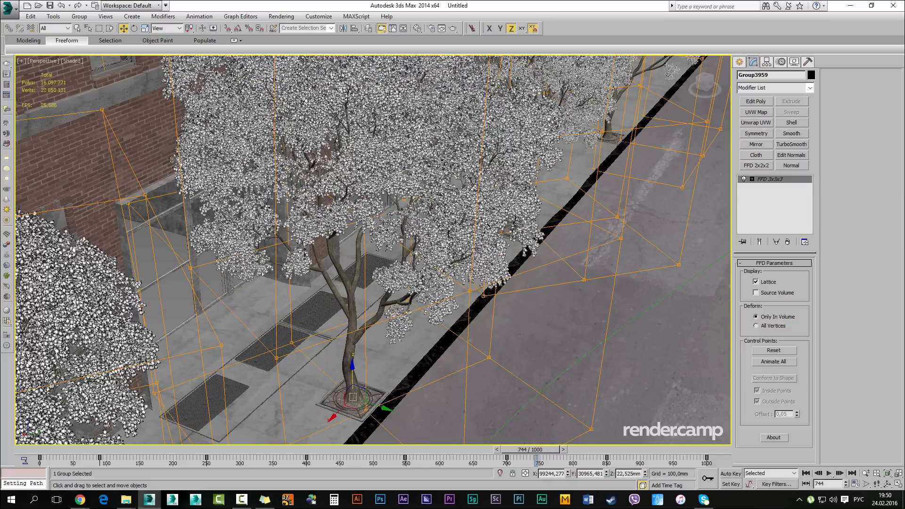
Clone the enlarged tree along X as one instance beyond the opposite end of the row
scroll(485, 223, "down", 4)
middle_click_drag(486, 223, 504, 165, "alt")
scroll(485, 223, "down", 2)
scroll(486, 223, "down", 5)
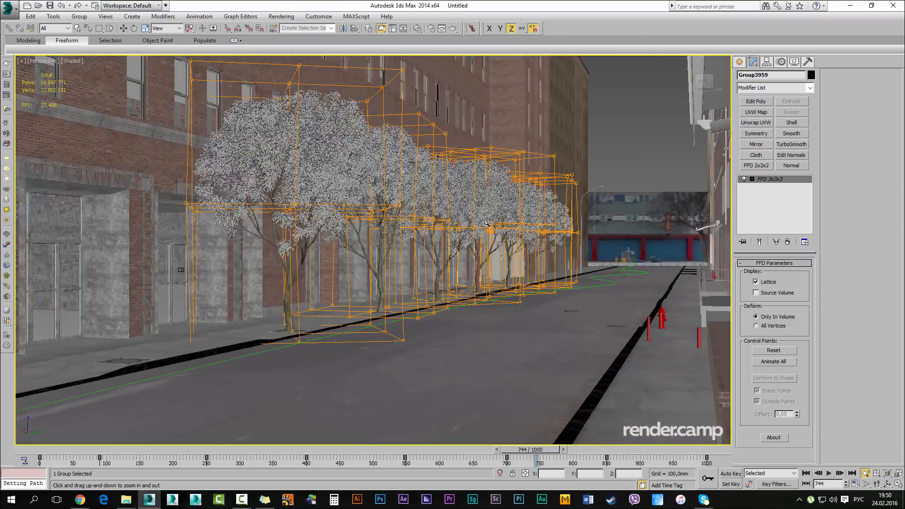
scroll(486, 223, "down", 6)
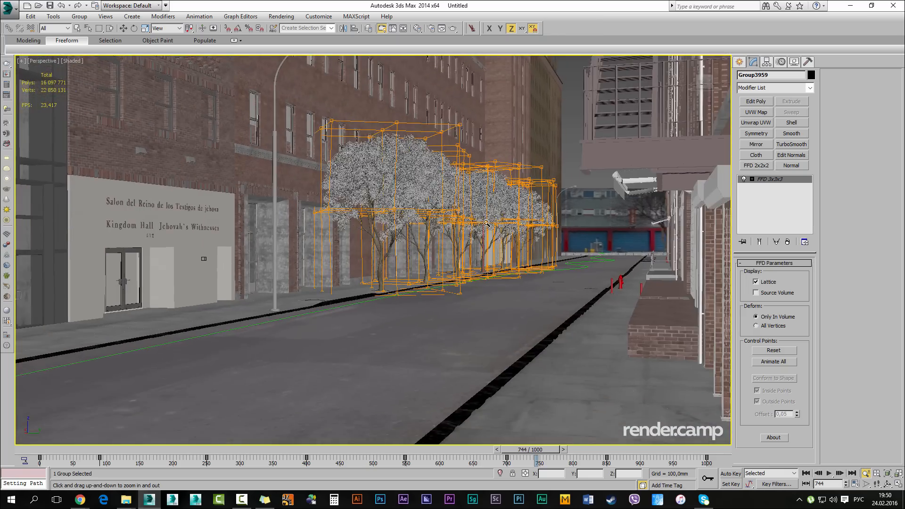
scroll(486, 223, "up", 6)
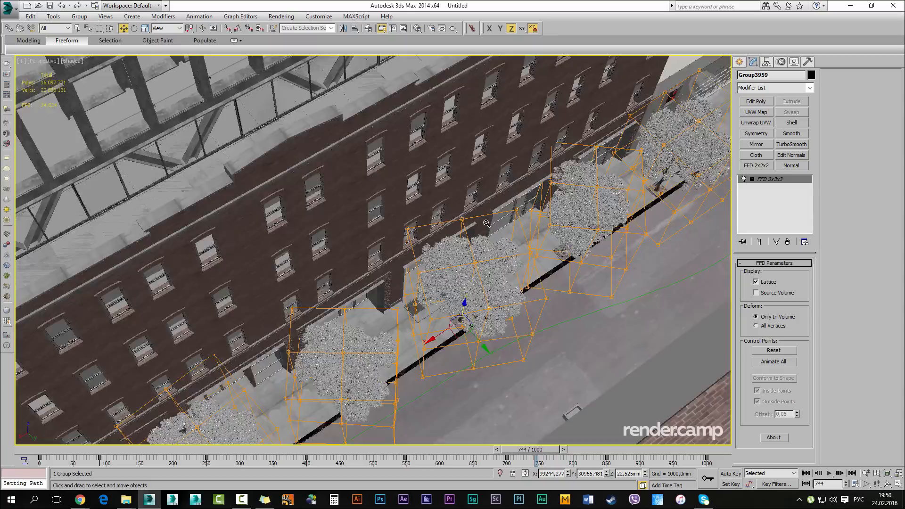
middle_click_drag(486, 223, 486, 223, "alt")
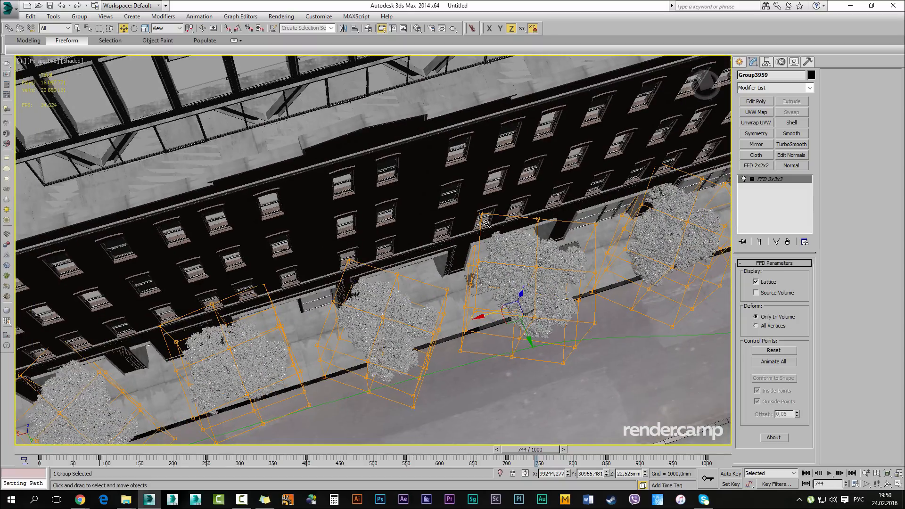
left_click_drag(489, 313, 19, 457, "shift")
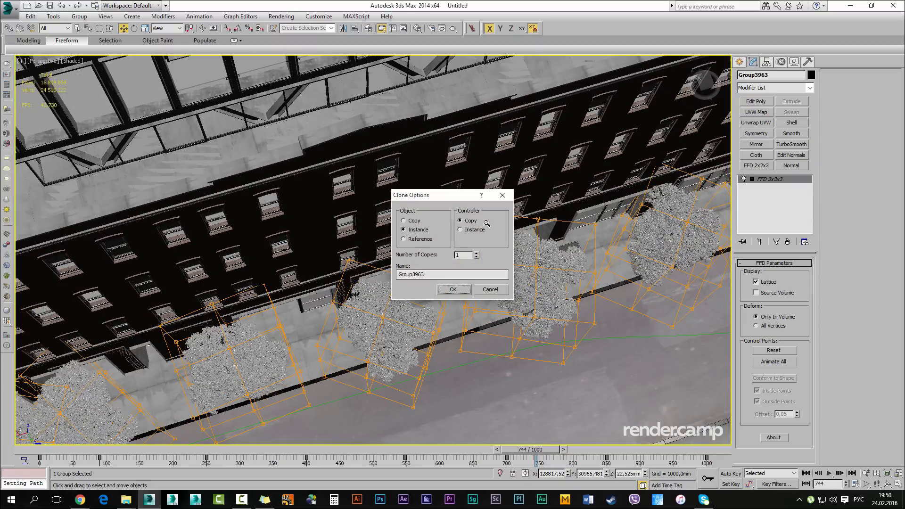
key("Return")
Shift the new clone along X to center its trunk on the grate beside the lamp post
mouse_move(486, 222)
middle_mouse_down()
mouse_move(707, 118)
mouse_move(575, 184)
middle_mouse_up()
scroll(486, 223, "up", 5)
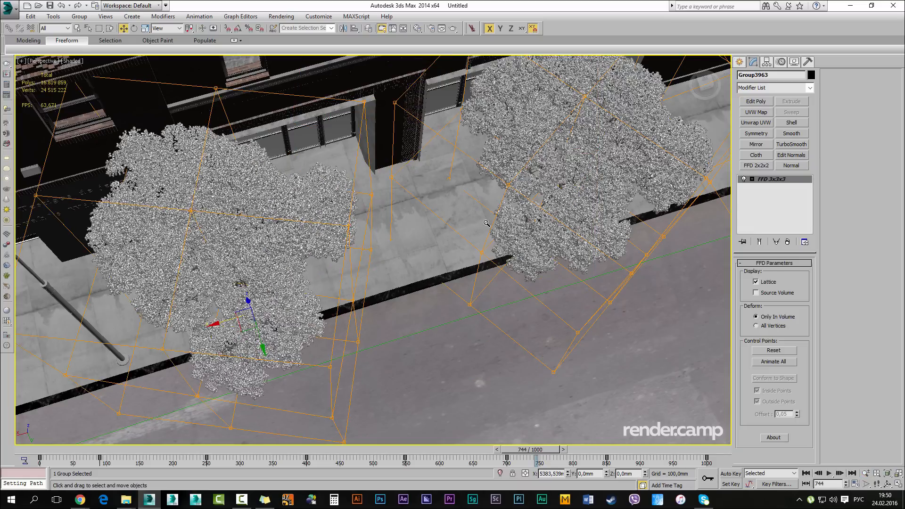
mouse_move(486, 223)
middle_mouse_down("alt")
mouse_move(580, 165)
mouse_move(599, 127)
middle_mouse_up("alt")
scroll(486, 222, "up", 5)
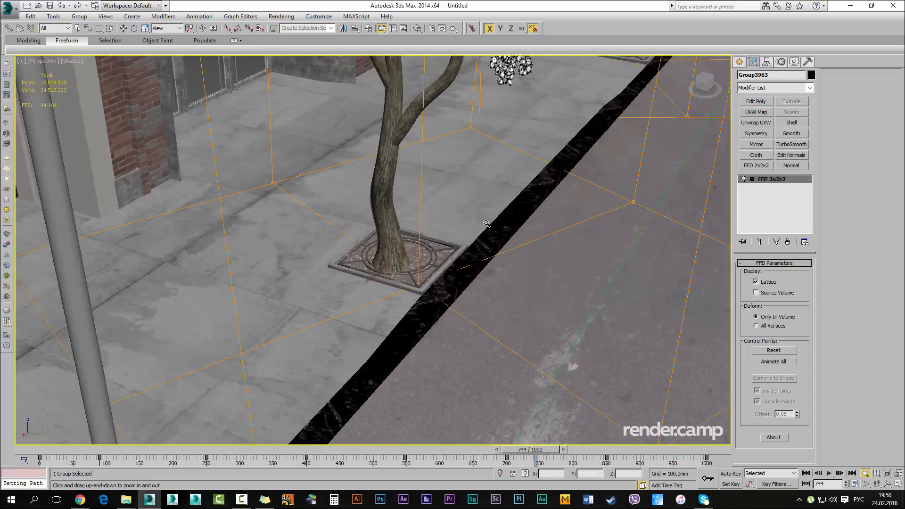
middle_click_drag(486, 223, 509, 229, "alt")
left_click_drag(389, 277, 401, 267)
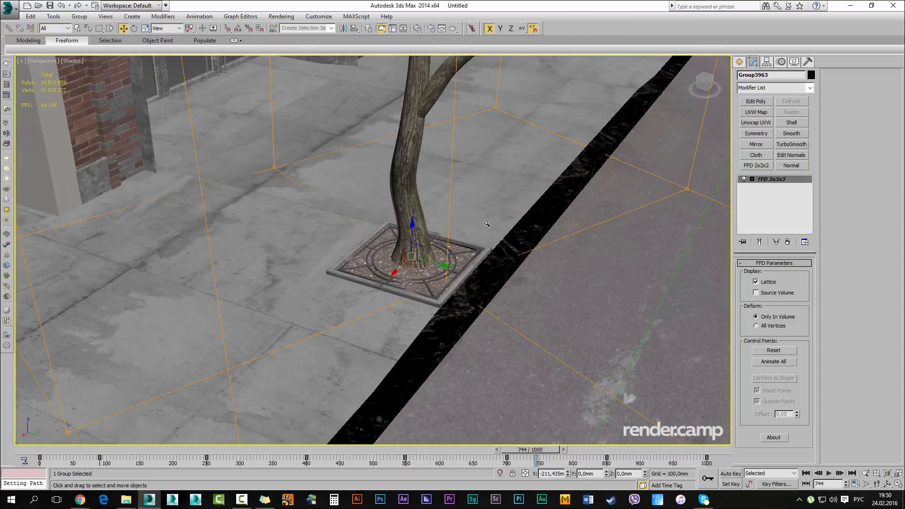
Return to the start of the timeline and play the animation to check how the tree row sways
scroll(486, 223, "down", 6)
middle_click_drag(486, 223, 469, 235, "alt")
scroll(486, 223, "up", 2)
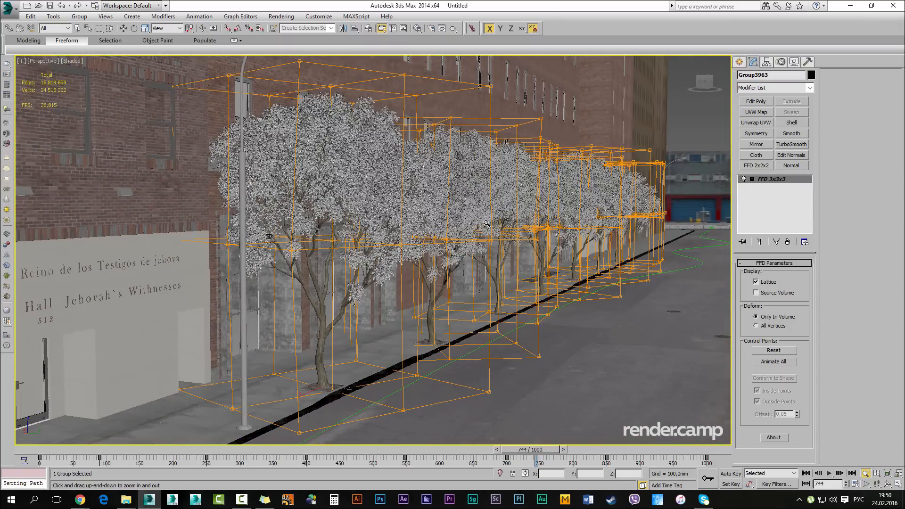
middle_click_drag(486, 223, 473, 226, "alt")
key("w")
left_click_drag(229, 449, 51, 450)
mouse_move(486, 223)
middle_mouse_down("alt")
mouse_move(512, 205)
mouse_move(458, 224)
mouse_move(466, 226)
middle_mouse_up("alt")
scroll(486, 223, "up", 5)
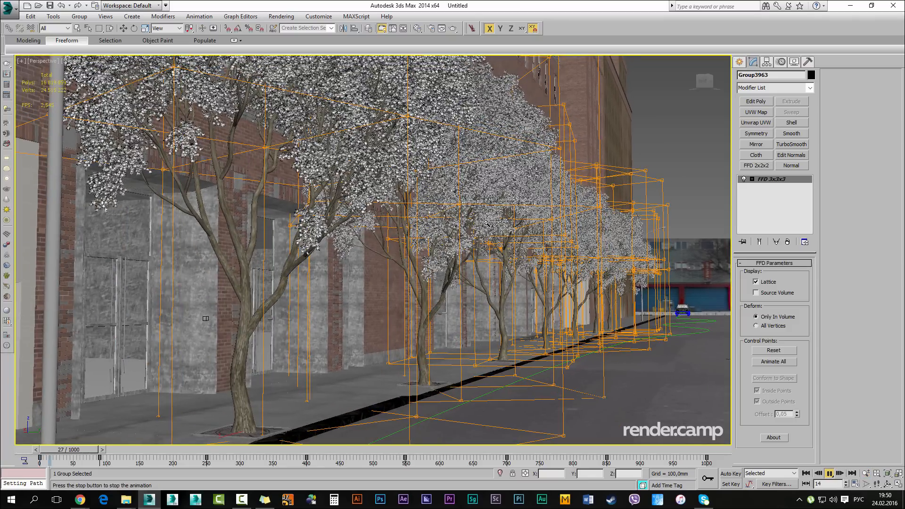
key("slash")
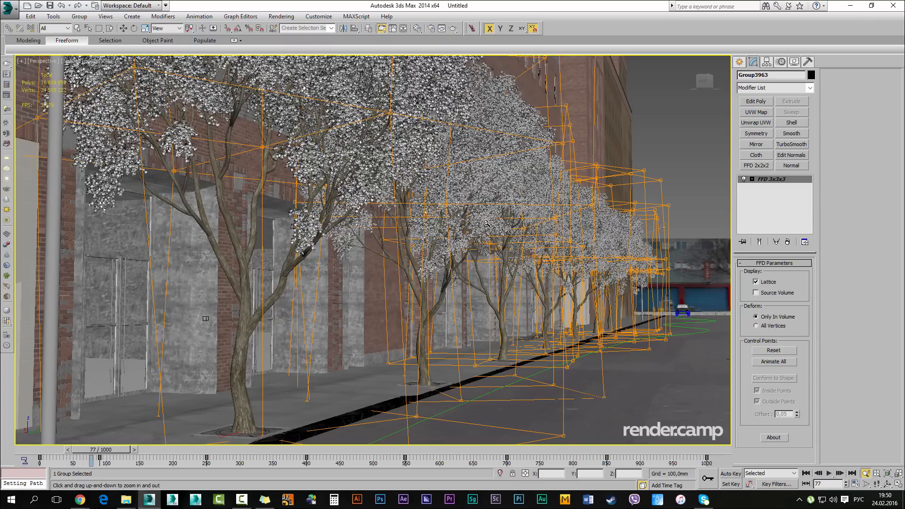
key("slash")
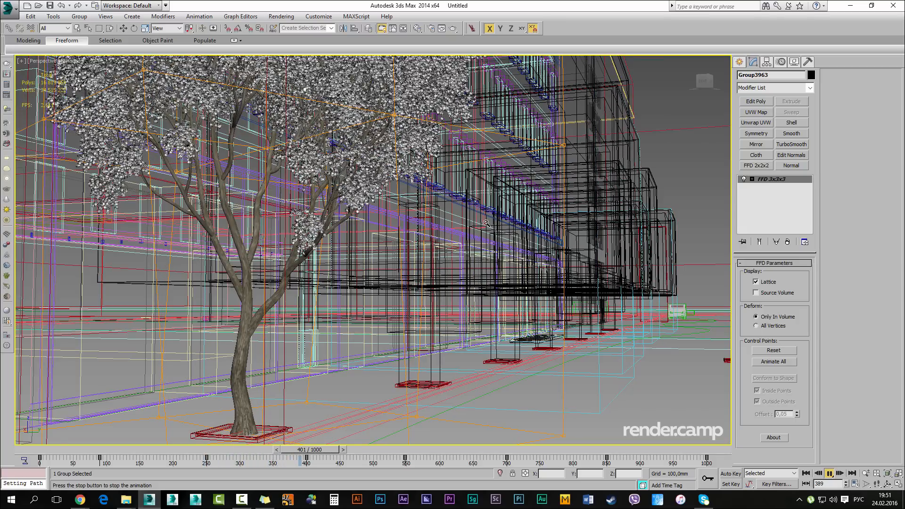
key("Escape")
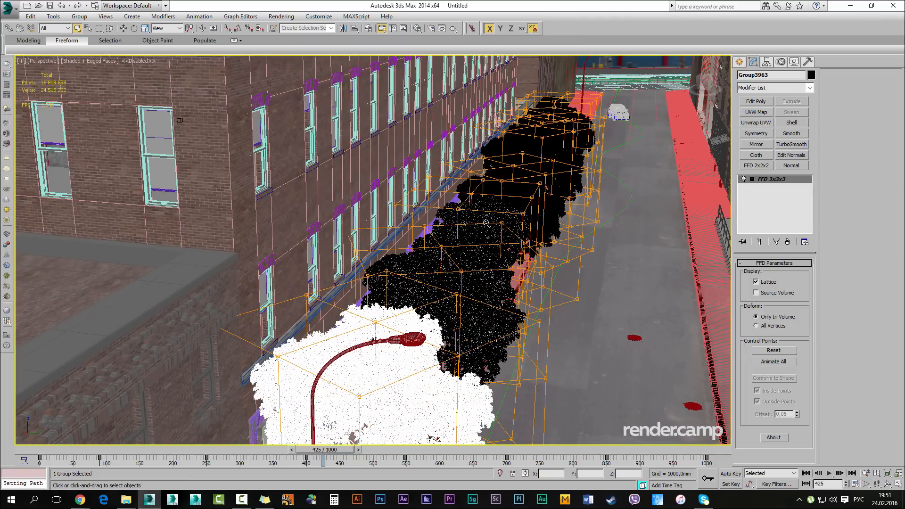
Select every object on the 006_trees layer and isolate the selection in the perspective view
left_click(486, 223, "ctrl")
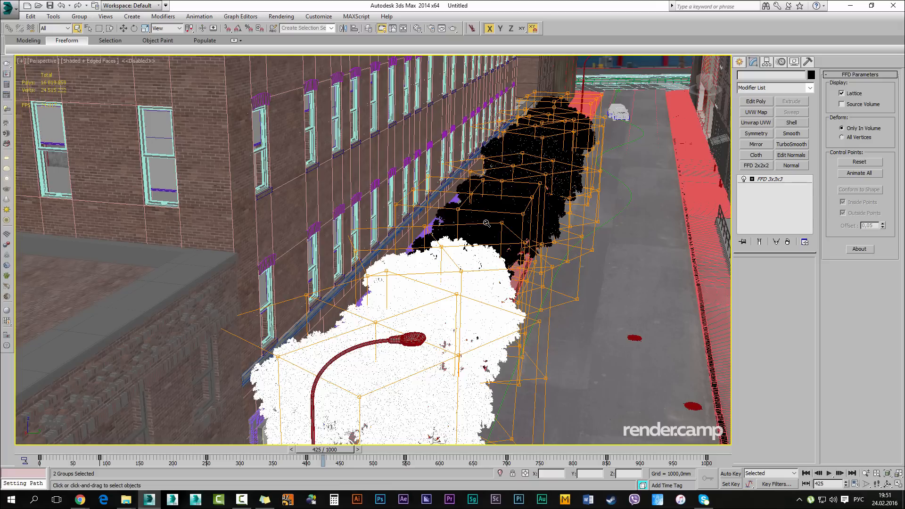
left_click(487, 223, "ctrl")
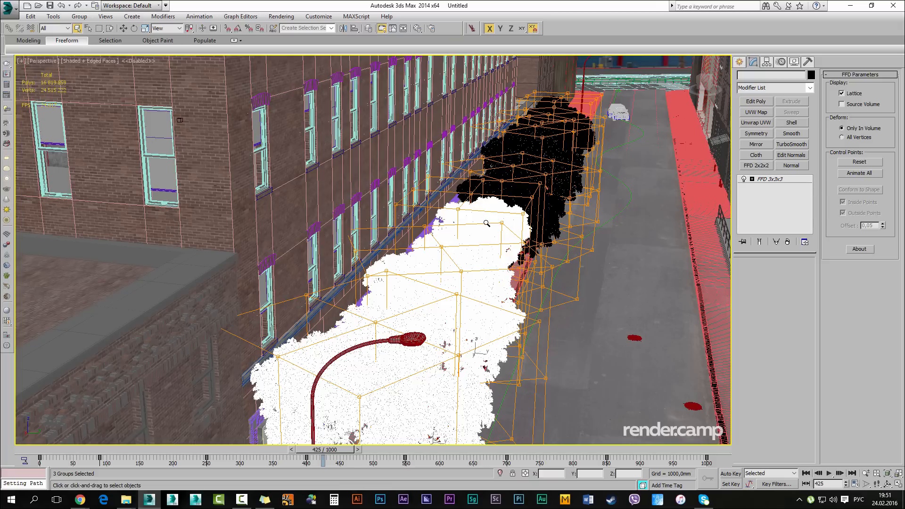
left_click(487, 223, "ctrl")
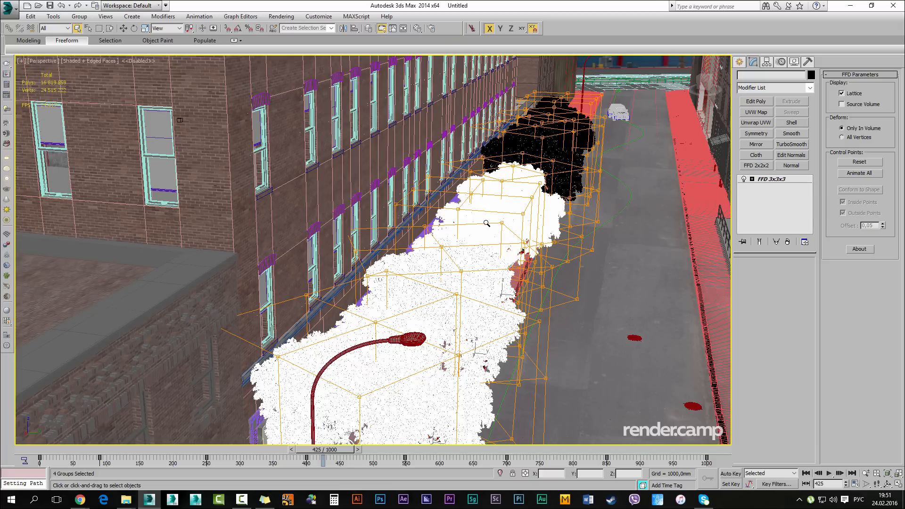
key("l")
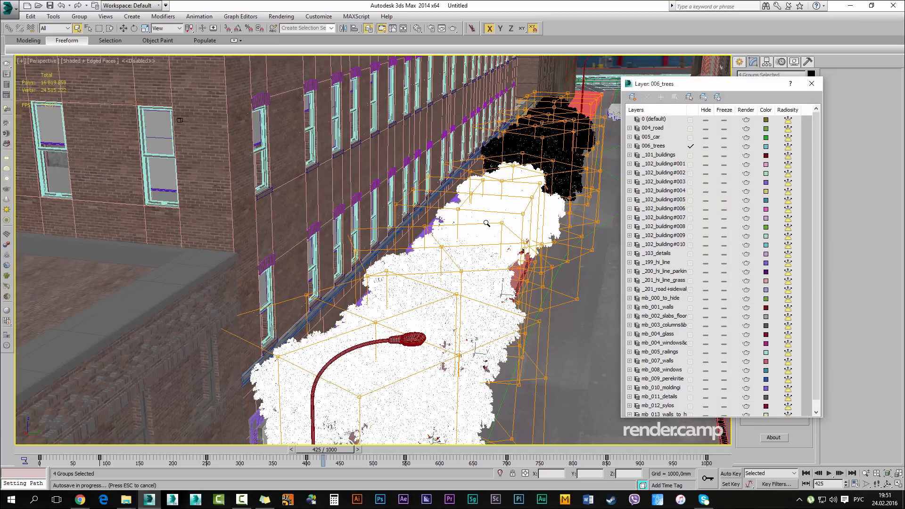
key("Escape")
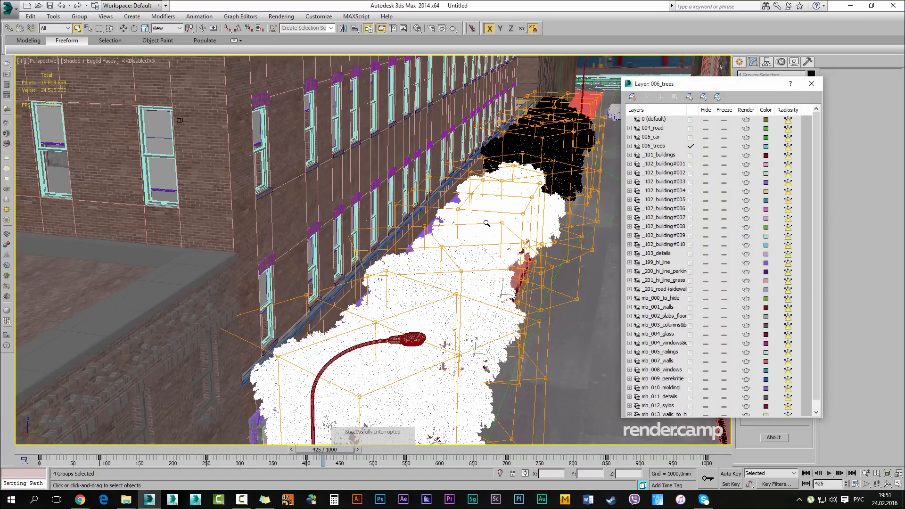
left_click(653, 146)
left_click(675, 97)
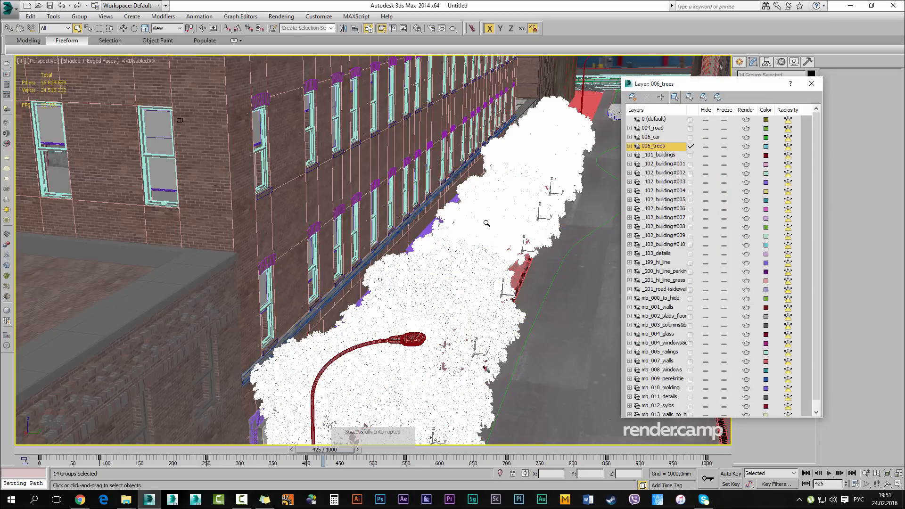
key("alt+q")
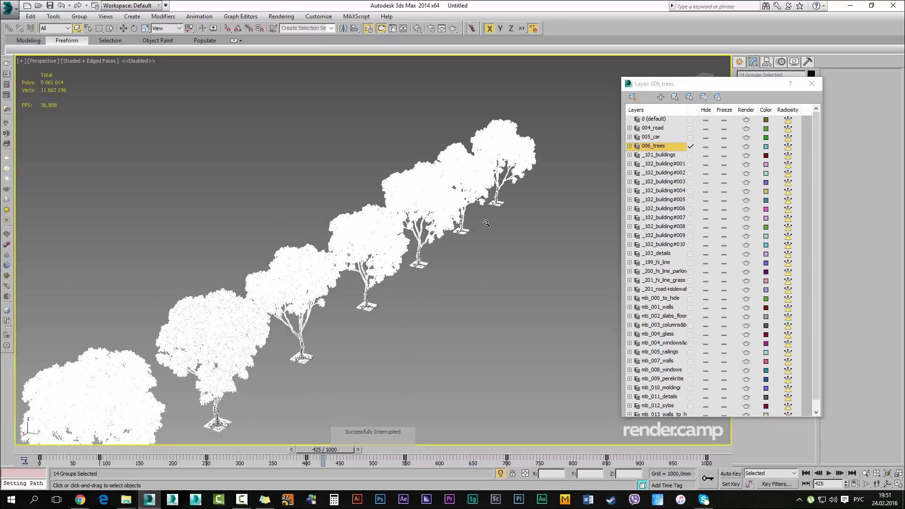
left_click(812, 84)
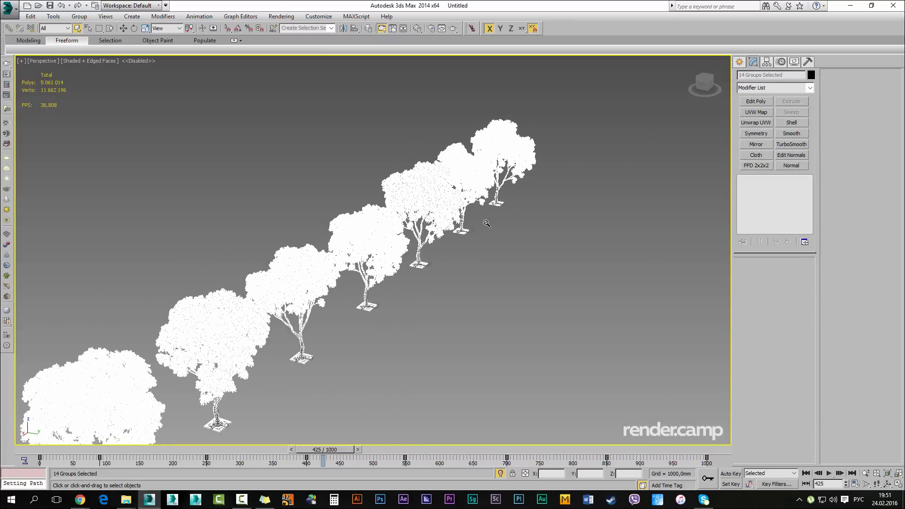
Set the selected trees to display as boxes and clear the selection
right_click(487, 223)
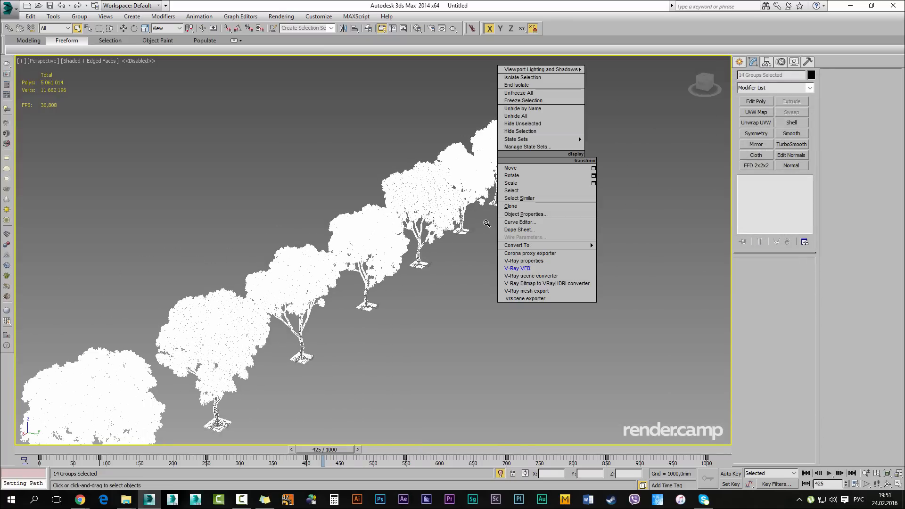
left_click(542, 214)
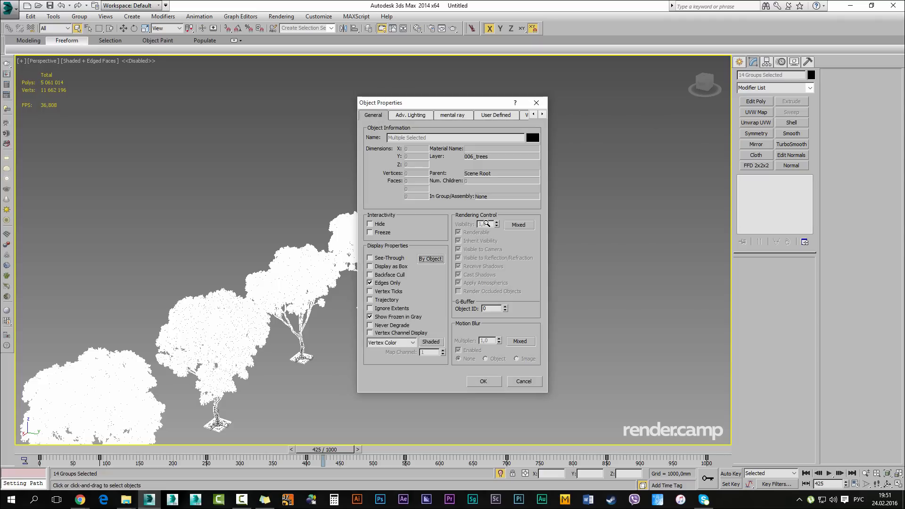
key("Return")
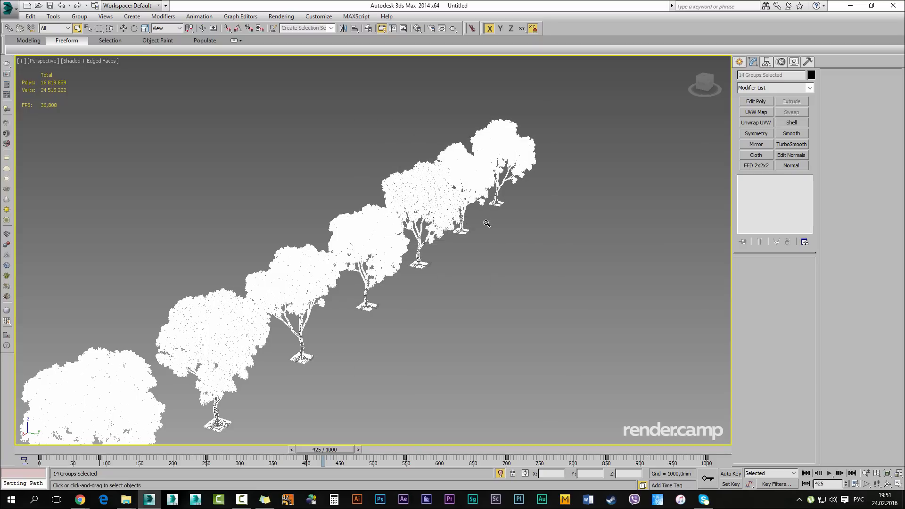
key("d")
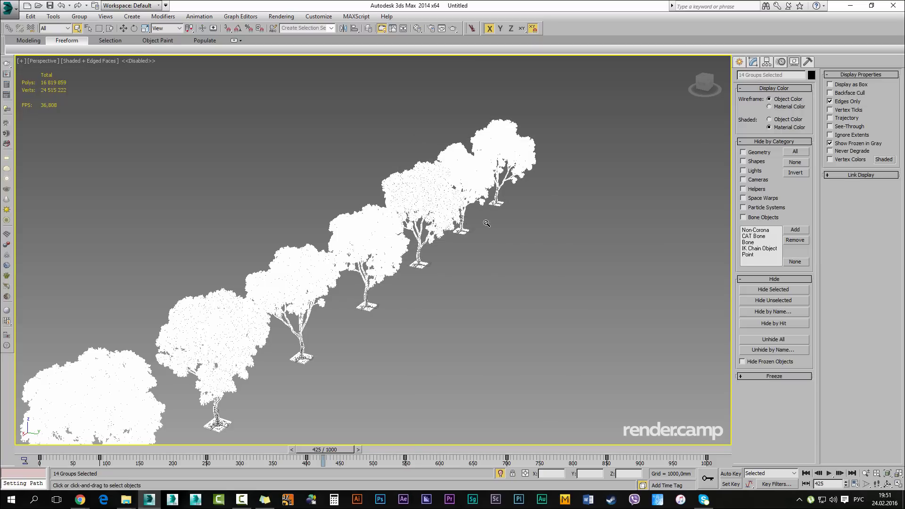
key("shift+b")
key("ctrl+d")
Bring the whole street scene back from isolation and turn off edged faces in the perspective view
mouse_move(487, 223)
middle_mouse_down("alt")
mouse_move(490, 200)
mouse_move(488, 237)
mouse_move(486, 212)
mouse_move(486, 222)
middle_mouse_up("alt")
scroll(486, 237, "up", 3)
scroll(486, 223, "up", 1)
scroll(486, 223, "up", 1)
key("alt+q")
scroll(486, 223, "down", 3)
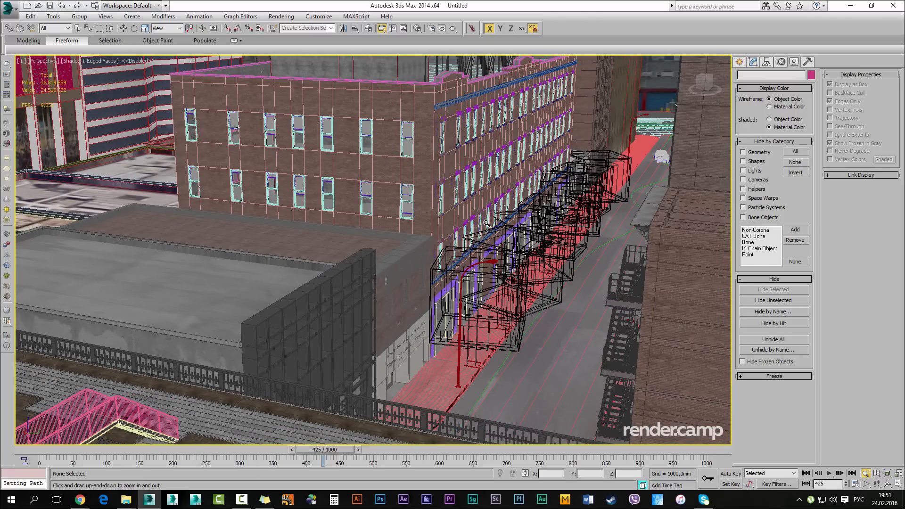
key("F4")
scroll(486, 223, "up", 4)
key("q")
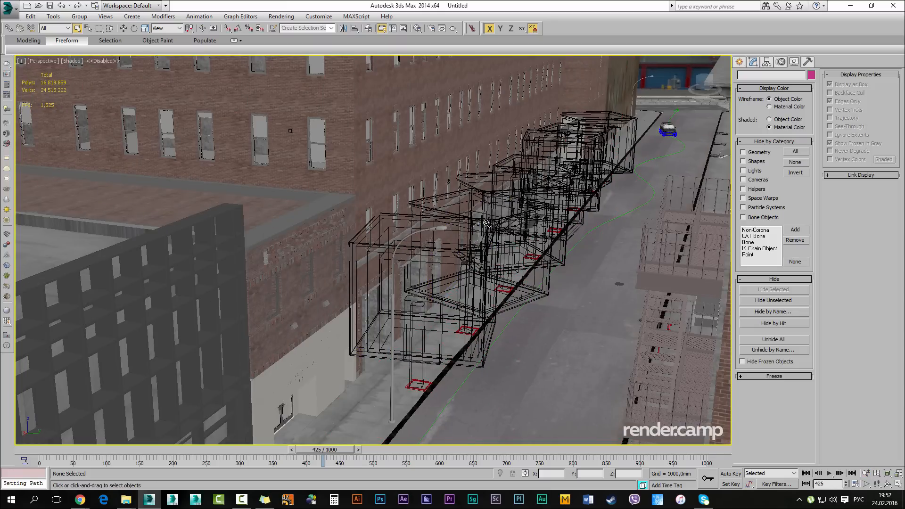
key("F4")
middle_click_drag(486, 223, 486, 223, "alt")
key("alt+z")
key("F4")
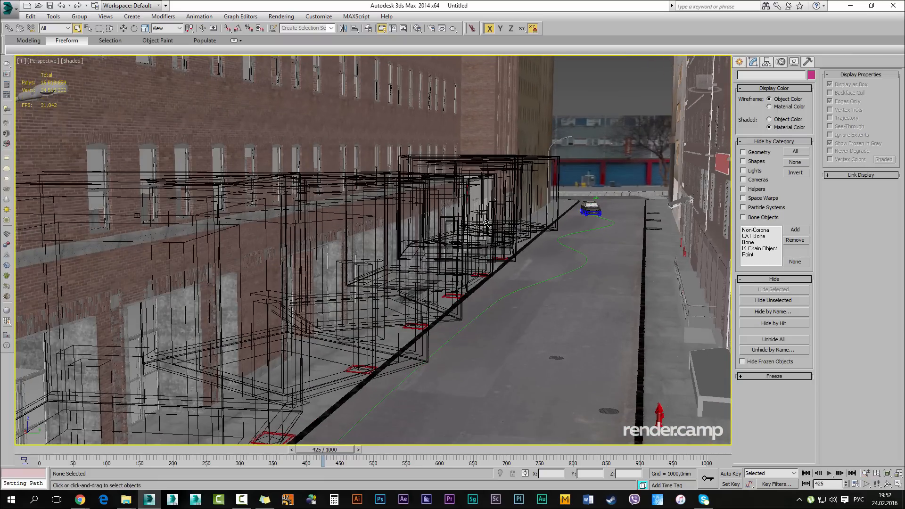
Select the car at the far end of the street and move the timeline to frame 350
left_click(591, 208)
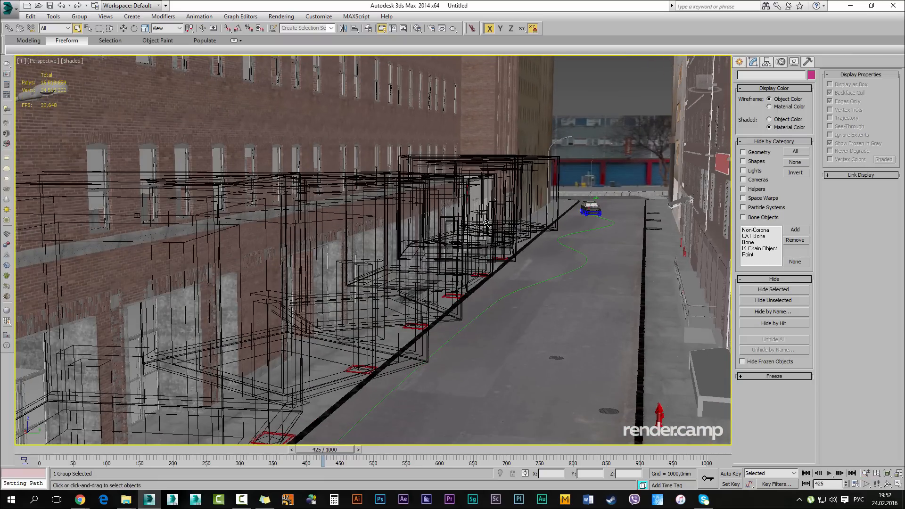
key("z")
middle_click_drag(486, 223, 486, 223, "alt")
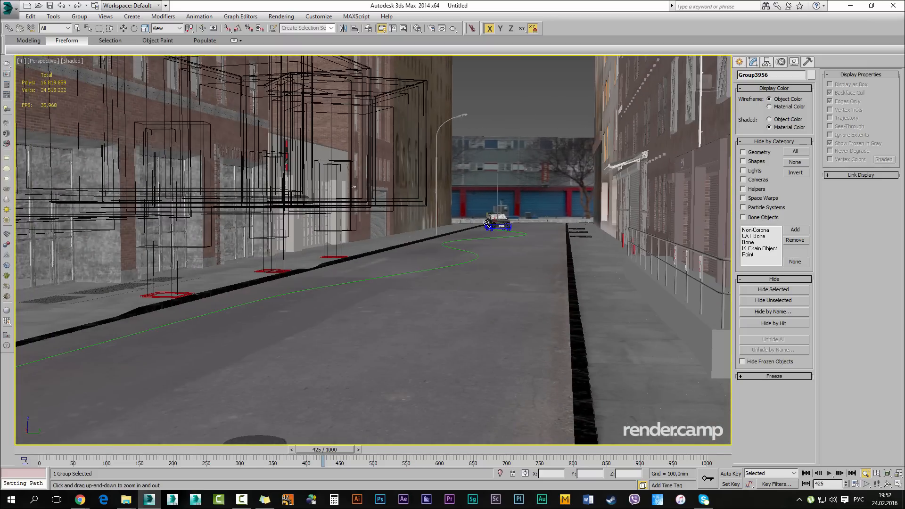
mouse_move(325, 449)
left_mouse_down()
mouse_move(454, 449)
mouse_move(274, 450)
left_mouse_up()
key("shift+z")
key("shift+z")
key("shift+z")
key("shift+z")
key("shift+z")
key("shift+z")
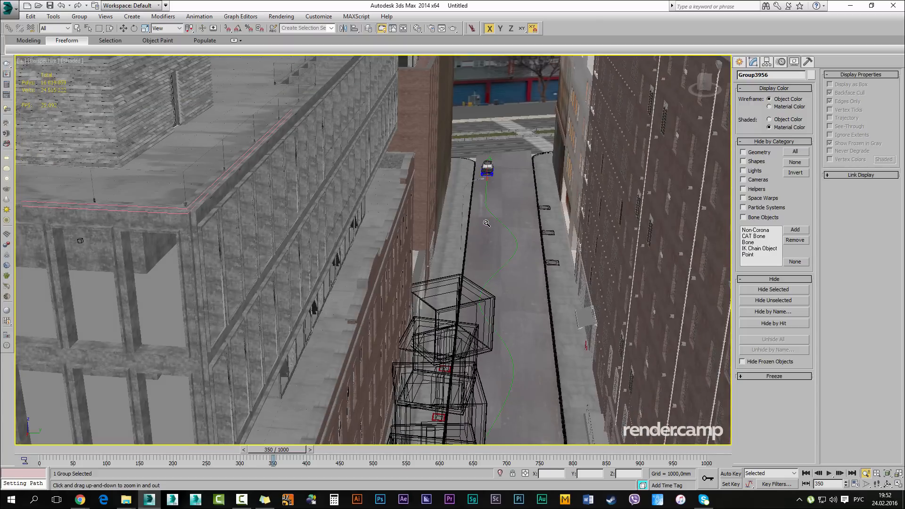
key("shift+z")
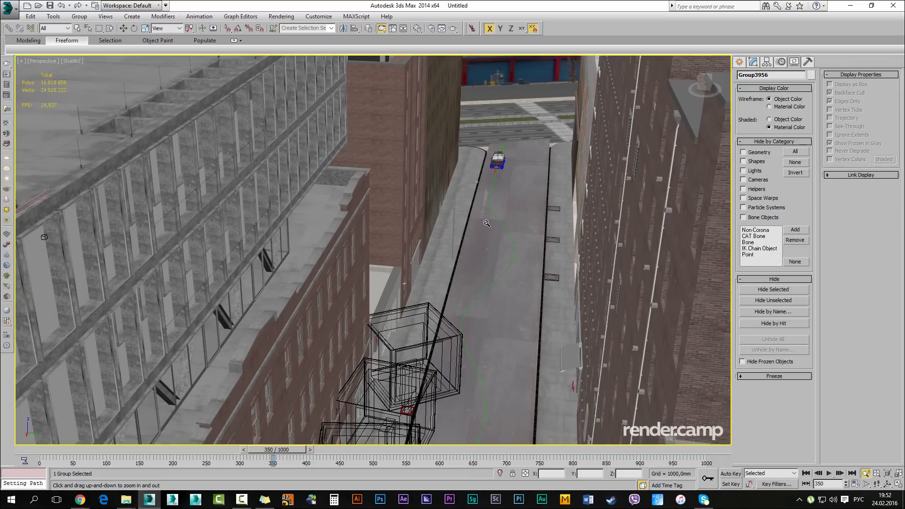
Start a VRaySun light and show the street with its tree row in the maximized Top view
left_click(740, 62)
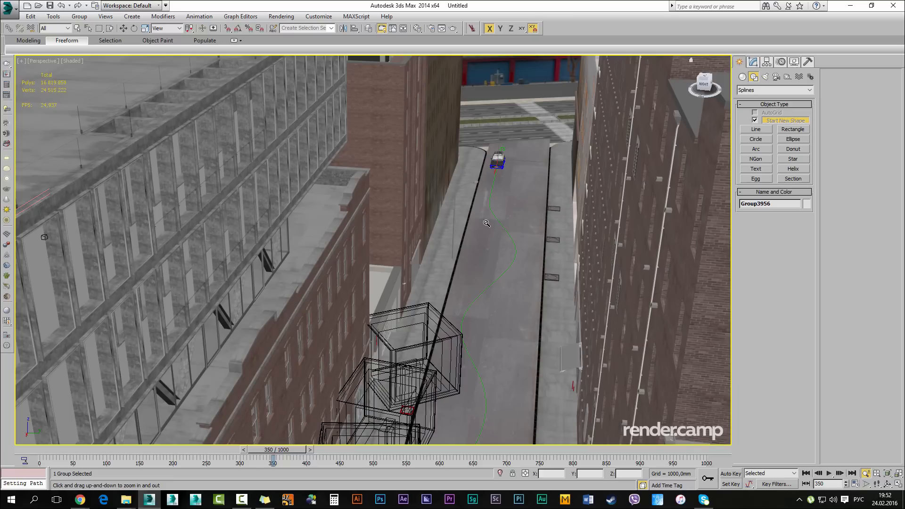
left_click(765, 77)
left_click(774, 90)
left_click(763, 112)
key("alt+w")
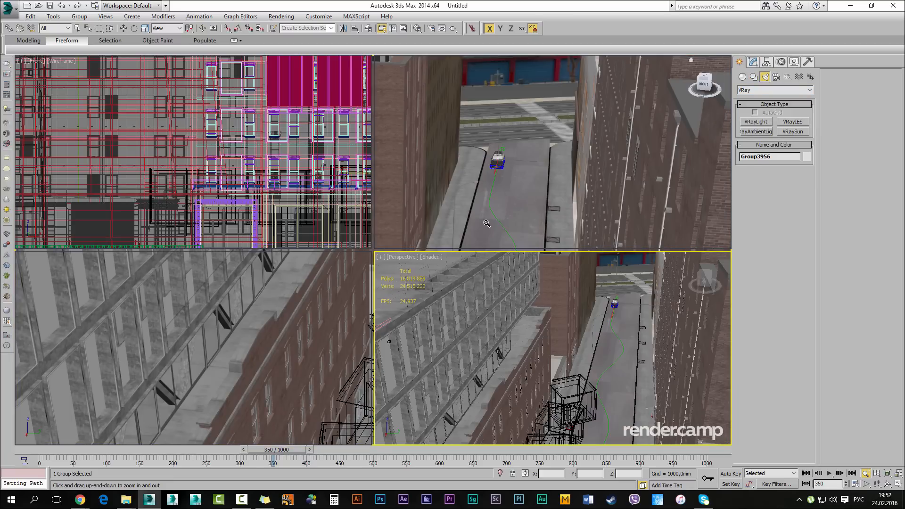
key("alt+w")
scroll(486, 223, "down", 12)
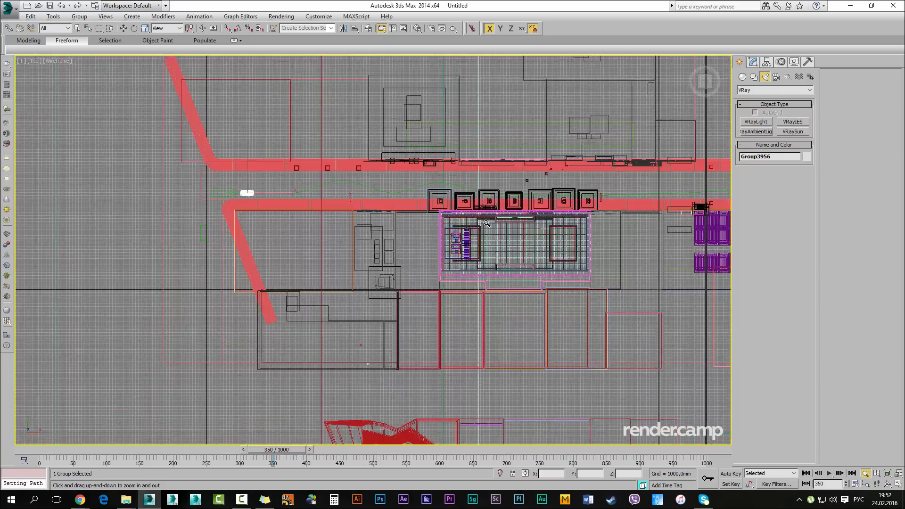
scroll(486, 223, "up", 4)
middle_click_drag(486, 223, 474, 238)
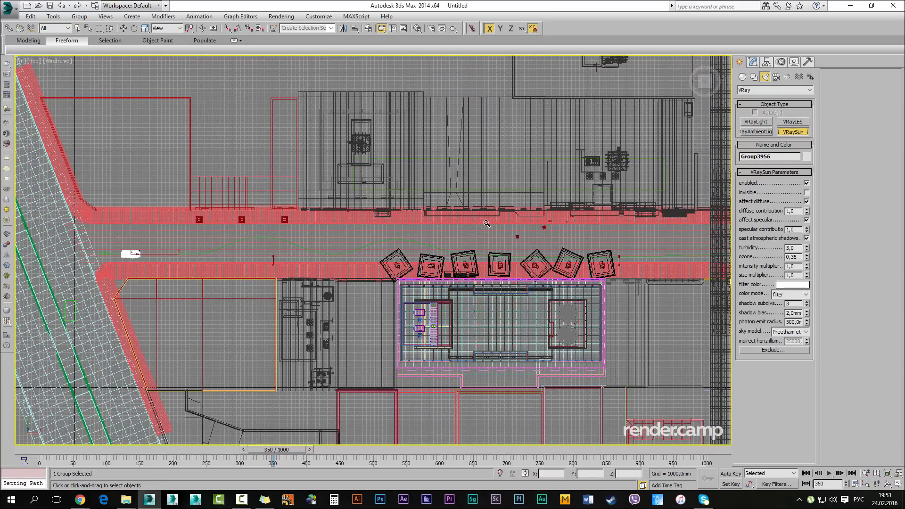
Create a new layer named 001_sun and keep it as the current layer
key("l")
left_click(486, 223)
key("ctrl+d")
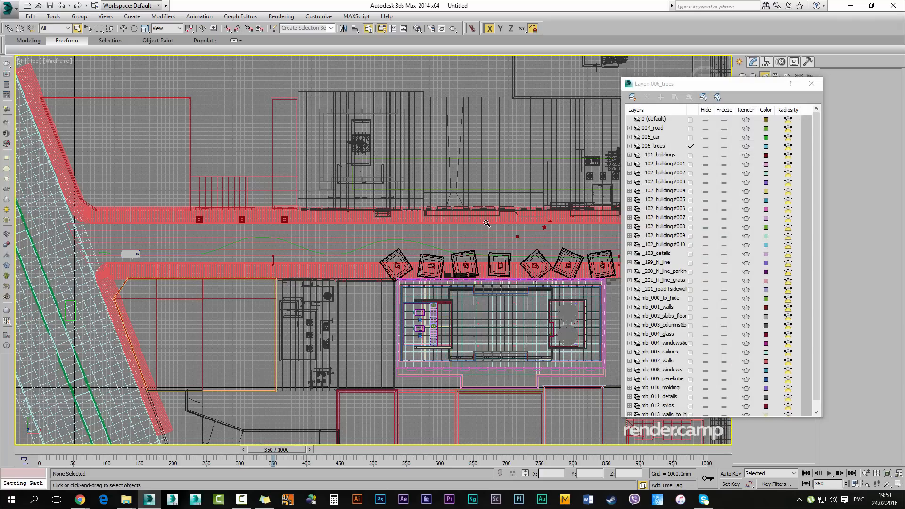
left_click(633, 97)
right_click(663, 154)
left_click(680, 161)
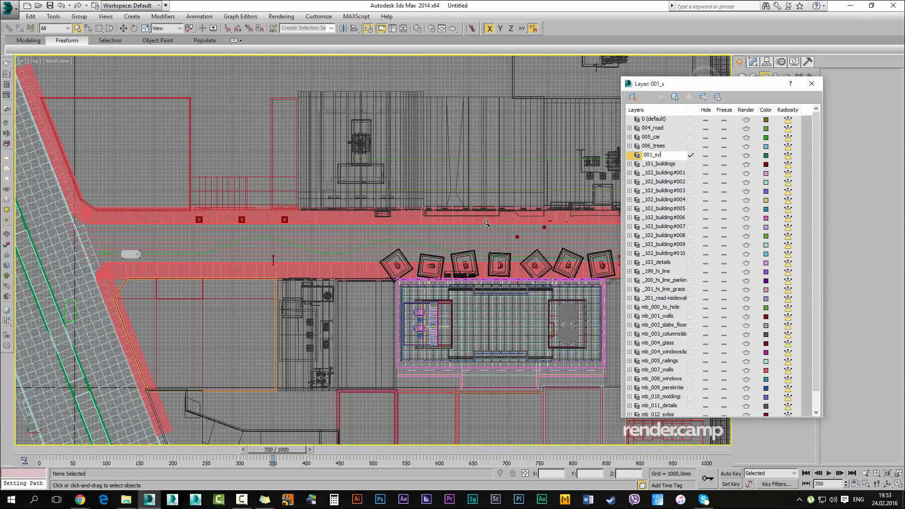
key("Return")
right_click(655, 128)
left_click(663, 133)
left_click(658, 128)
type("un")
key("Return")
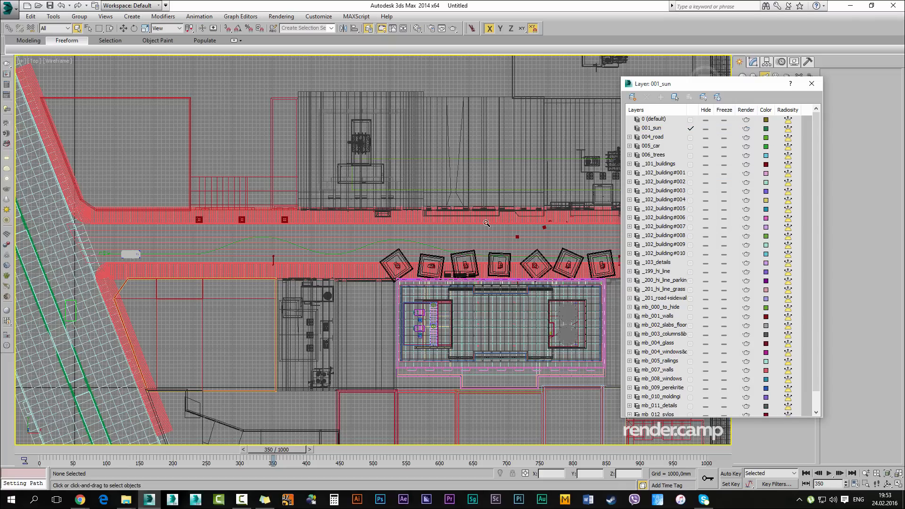
left_click(811, 83)
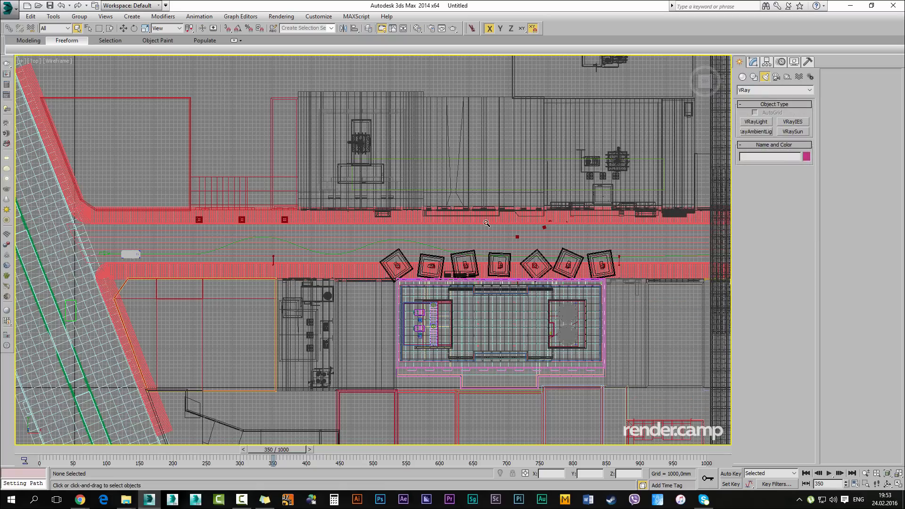
Place a VRaySun beside the building past the tree row, aimed at the street, and accept the VRaySky environment map
left_click(793, 132)
left_click_drag(632, 301, 534, 248)
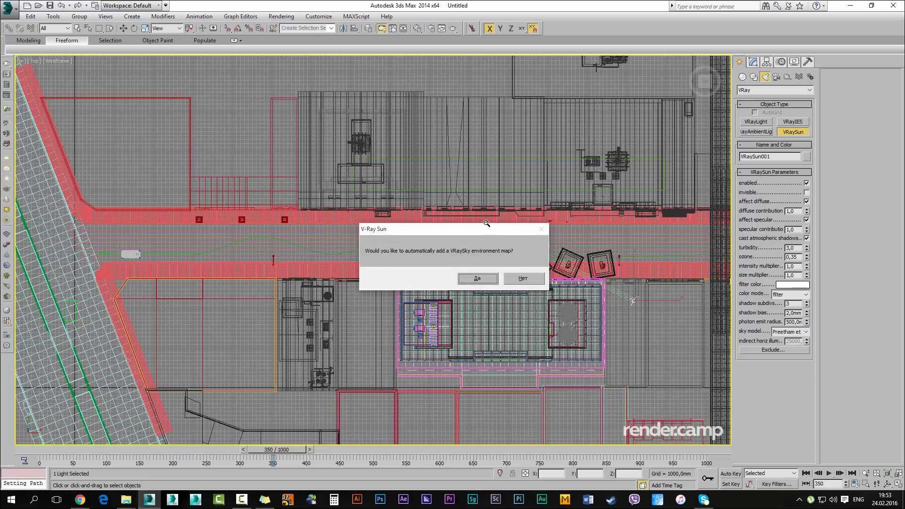
key("Return")
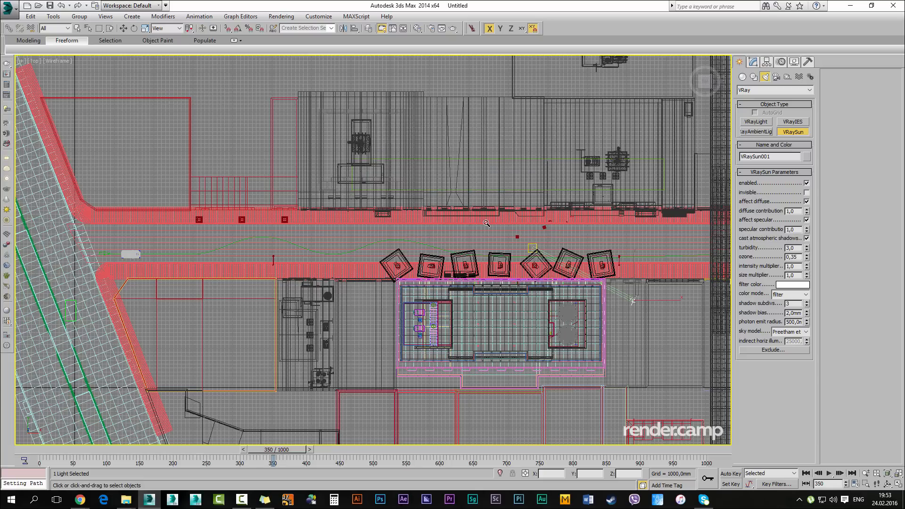
right_click(486, 223)
Raise the VRaySun above the buildings to about Z 24394.6 mm
key("w")
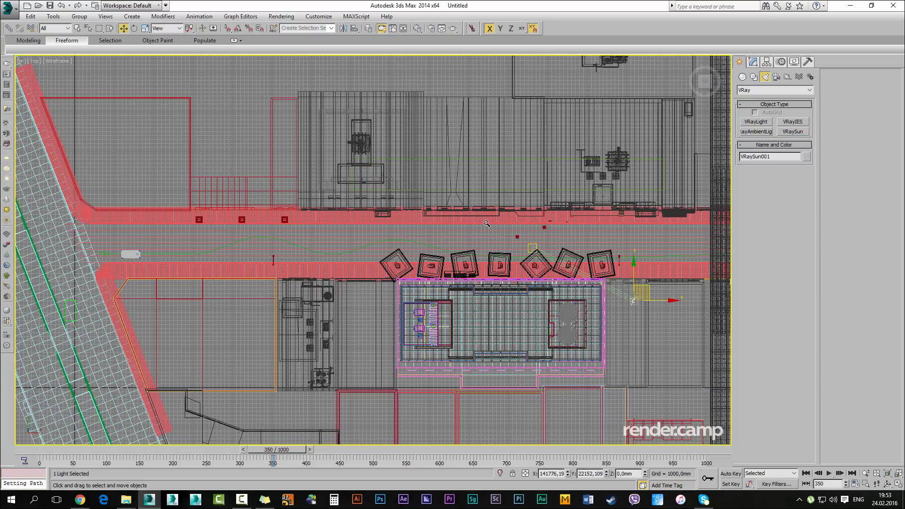
key("alt+w")
key("alt+w")
scroll(486, 223, "down", 6)
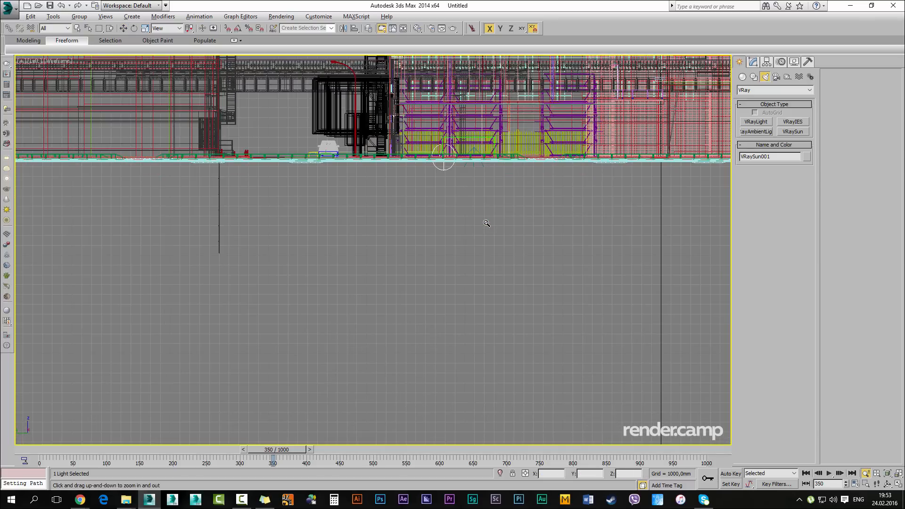
left_click_drag(452, 348, 453, 108)
key("alt+w")
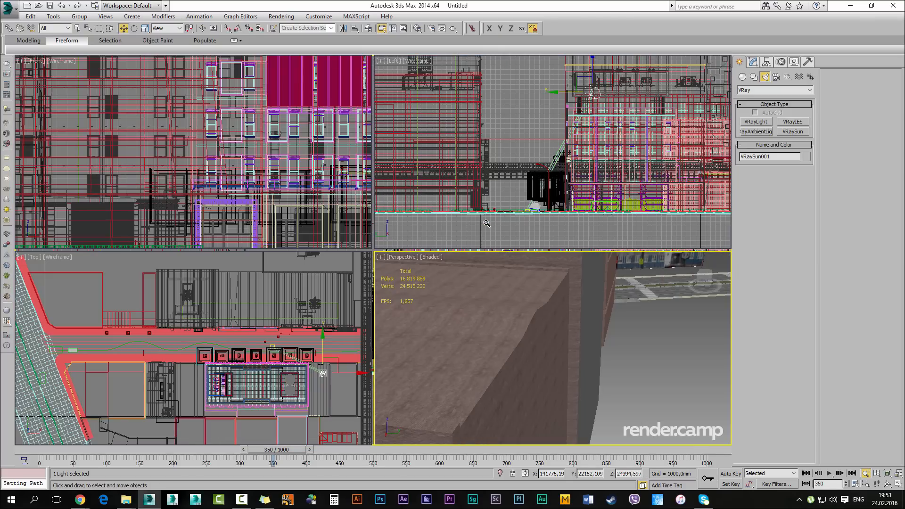
Move the VRaySun in the Top view toward the tree row, to about X 126548 mm and Y 27074 mm
right_click(283, 348)
key("alt+w")
key("q")
key("w")
left_click_drag(642, 292, 581, 274)
key("alt+w")
right_click(573, 306)
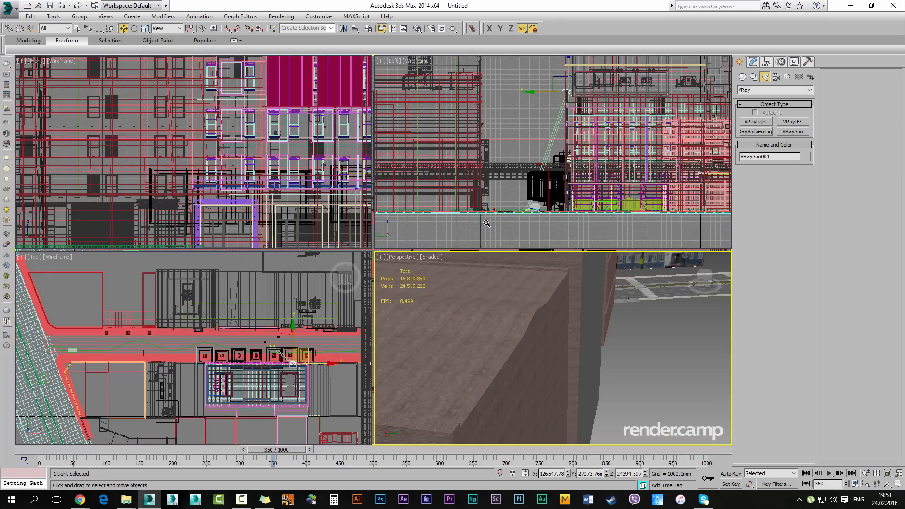
Nudge the VRaySun along Y toward the street and open its parameters for editing
key("alt+w")
mouse_move(487, 223)
middle_mouse_down("alt")
mouse_move(481, 255)
mouse_move(542, 248)
mouse_move(486, 223)
mouse_move(443, 257)
mouse_move(455, 261)
mouse_move(457, 250)
mouse_move(625, 196)
mouse_move(612, 243)
mouse_move(505, 200)
mouse_move(542, 165)
mouse_move(582, 162)
middle_mouse_up("alt")
scroll(486, 223, "down", 5)
scroll(486, 223, "up", 4)
mouse_move(486, 223)
middle_mouse_down("alt")
mouse_move(513, 218)
mouse_move(495, 227)
mouse_move(460, 221)
mouse_move(491, 242)
mouse_move(479, 220)
mouse_move(468, 217)
mouse_move(505, 244)
middle_mouse_up("alt")
scroll(487, 223, "down", 3)
scroll(486, 223, "up", 4)
scroll(486, 223, "up", 2)
scroll(486, 223, "down", 3)
key("w")
mouse_move(486, 223)
middle_mouse_down("alt")
mouse_move(444, 253)
mouse_move(469, 245)
mouse_move(493, 196)
mouse_move(485, 188)
middle_mouse_up("alt")
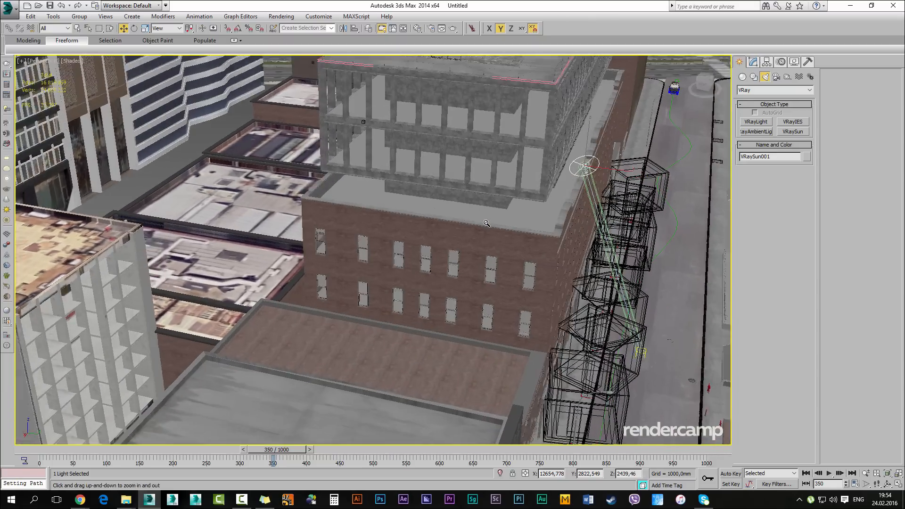
scroll(486, 223, "up", 3)
scroll(487, 223, "down", 2)
left_click(754, 61)
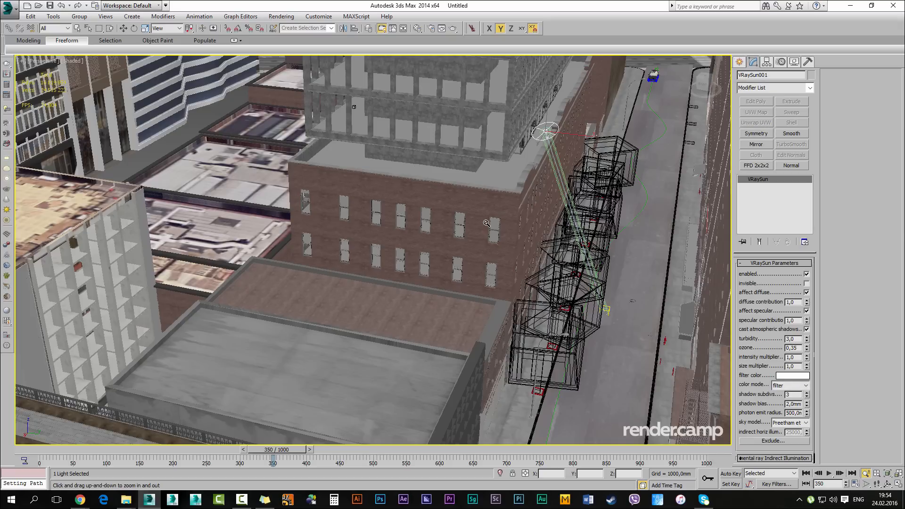
Set the VRaySun's intensity multiplier to 0,1
scroll(486, 223, "up", 5)
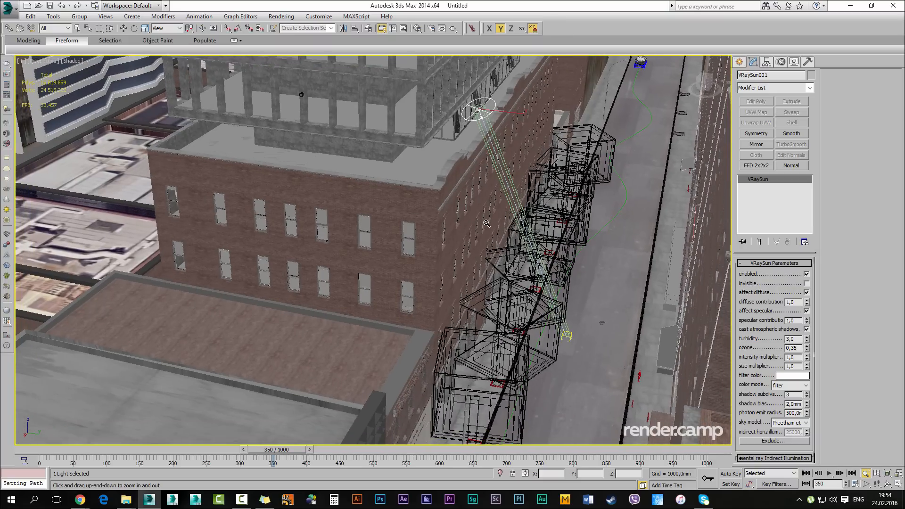
left_click_drag(807, 358, 789, 357)
left_click(793, 357)
key("BackSpace")
key("BackSpace")
type("1")
key("Return")
scroll(615, 335, "up", 3)
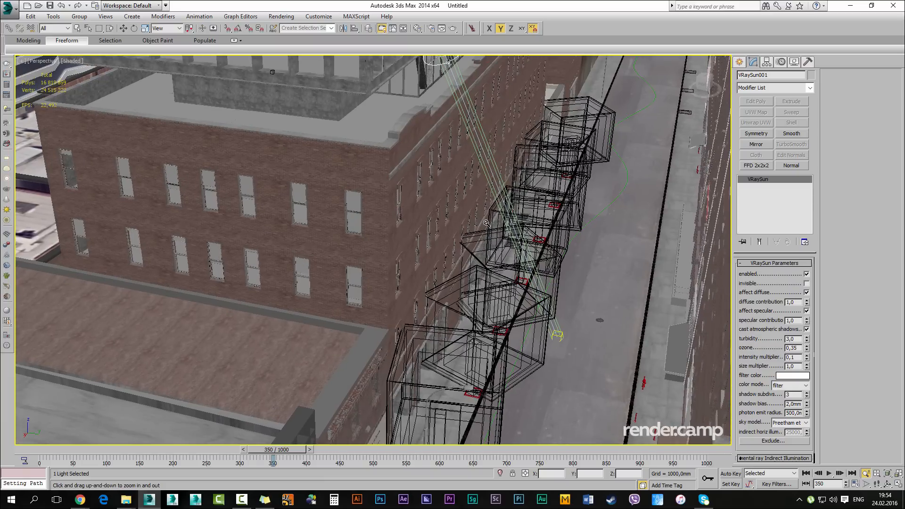
Open the VRaySun's size multiplier for editing and deselect the sun
double_click(792, 366)
left_click_drag(543, 330, 543, 366)
mouse_move(486, 223)
middle_mouse_down("alt")
mouse_move(487, 215)
mouse_move(491, 244)
mouse_move(480, 220)
mouse_move(486, 193)
mouse_move(477, 232)
mouse_move(486, 234)
middle_mouse_up("alt")
left_click(486, 223)
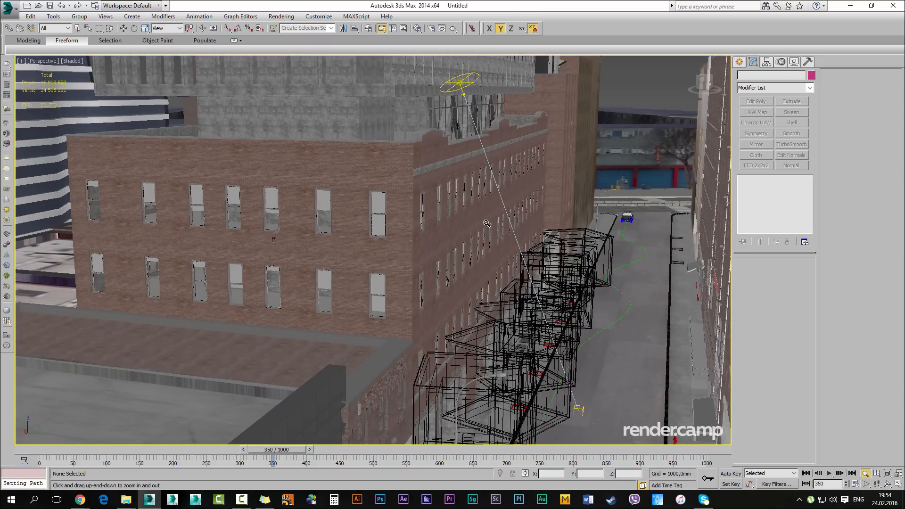
Instance the environment's VRaySky map into the last visible sample slot of the material editor and enable its specify sun node option
key("8")
key("m")
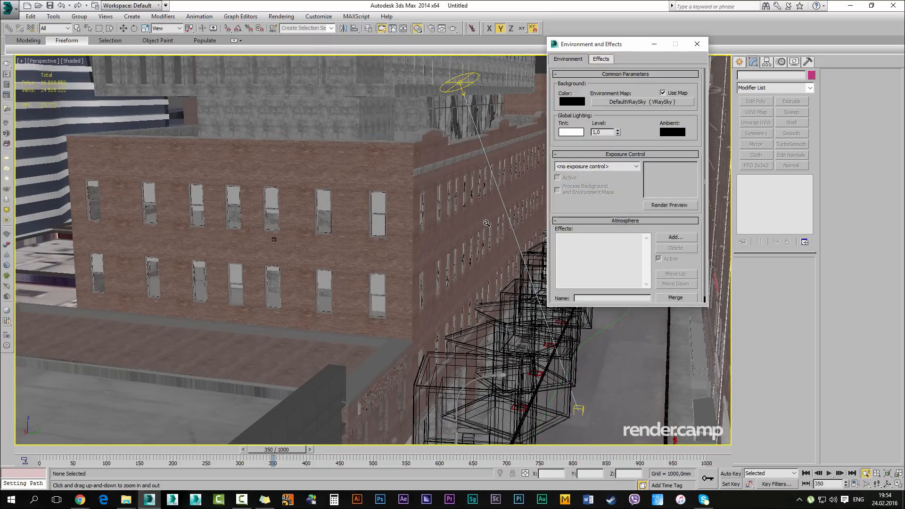
left_click_drag(642, 102, 377, 78)
key("Return")
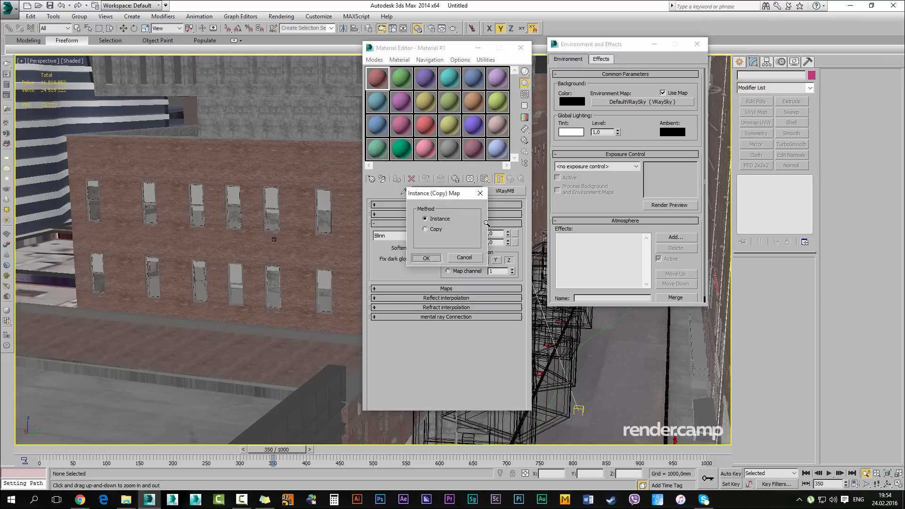
left_click(518, 215)
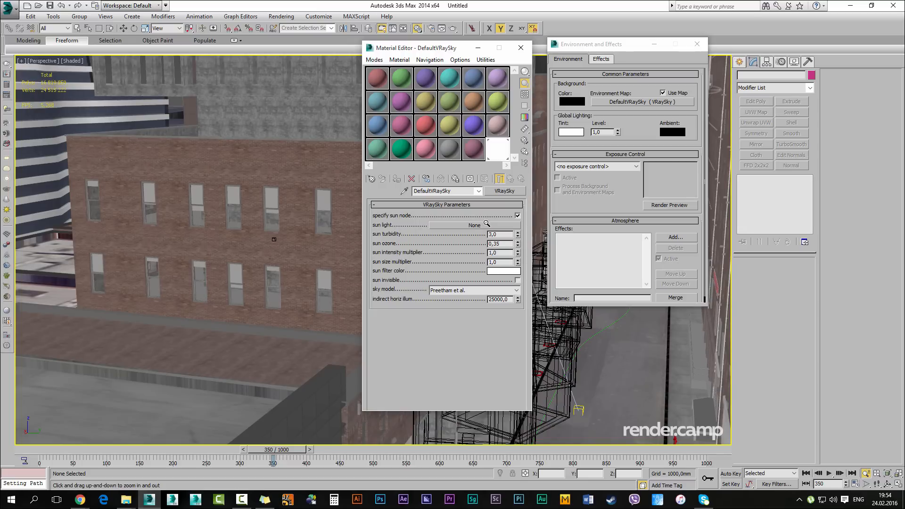
left_click(520, 47)
left_click(698, 44)
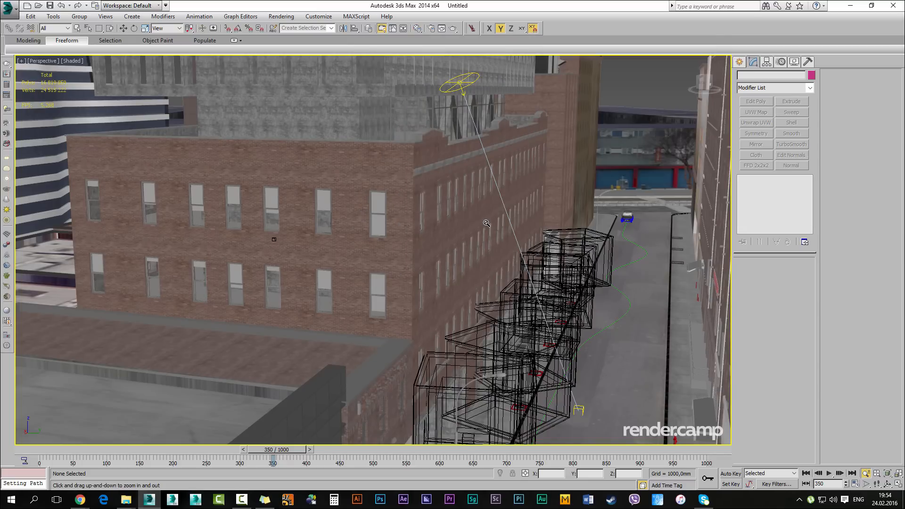
Create a VRayPhysicalCamera in the Top view at the overhead structure crossing the street, aimed along the road toward the tree row
key("alt+w")
left_click(282, 330)
key("alt+w")
middle_click_drag(486, 223, 446, 246)
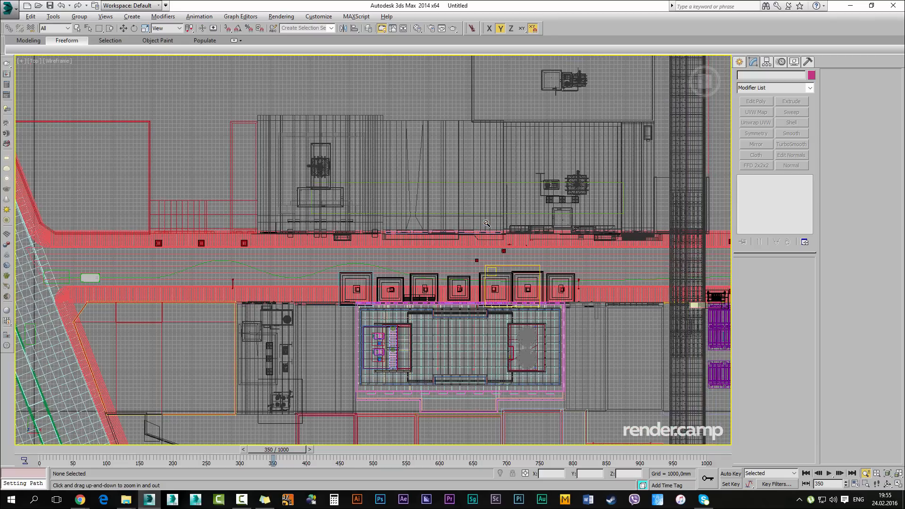
scroll(486, 223, "up", 2)
scroll(485, 222, "up", 2)
scroll(486, 222, "down", 5)
middle_click_drag(486, 223, 466, 220)
scroll(486, 223, "up", 1)
scroll(486, 223, "up", 1)
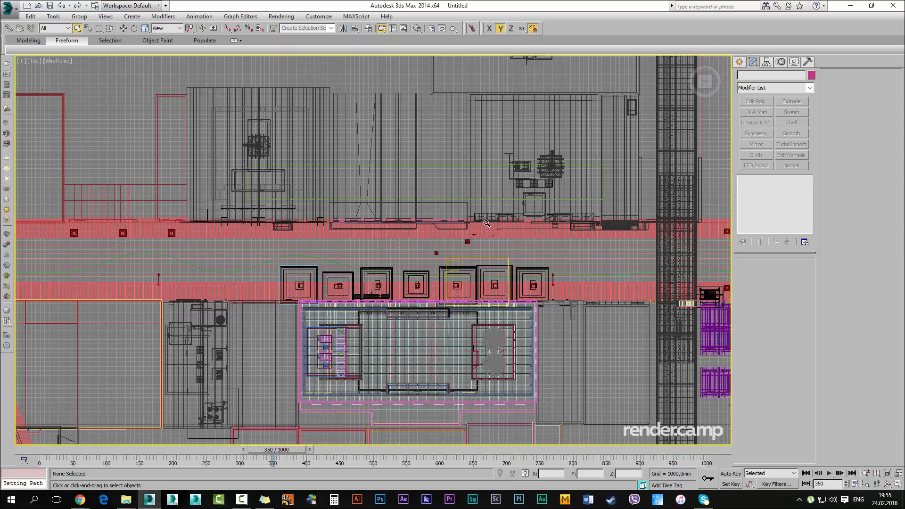
left_click(485, 259)
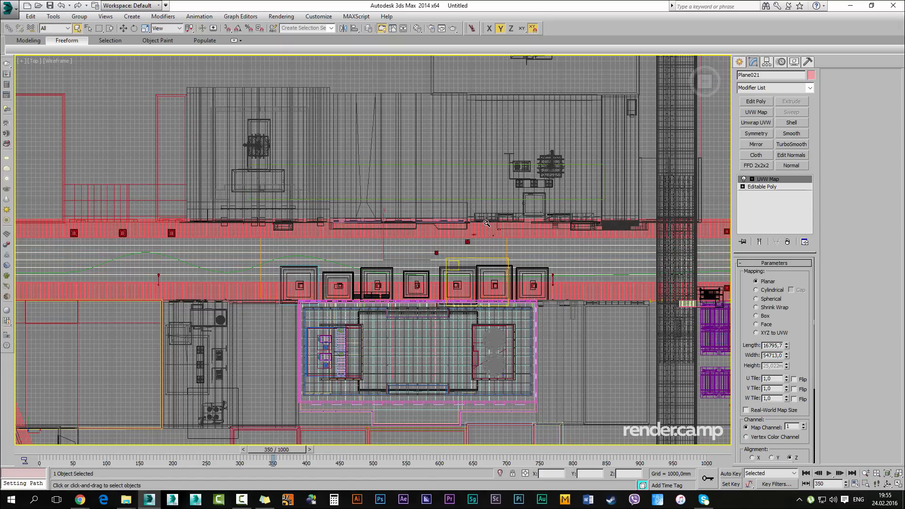
left_click(739, 62)
left_click(777, 76)
left_click(793, 122)
mouse_move(697, 244)
left_mouse_down()
mouse_move(460, 264)
mouse_move(632, 253)
left_mouse_up()
middle_click_drag(678, 251, 515, 255)
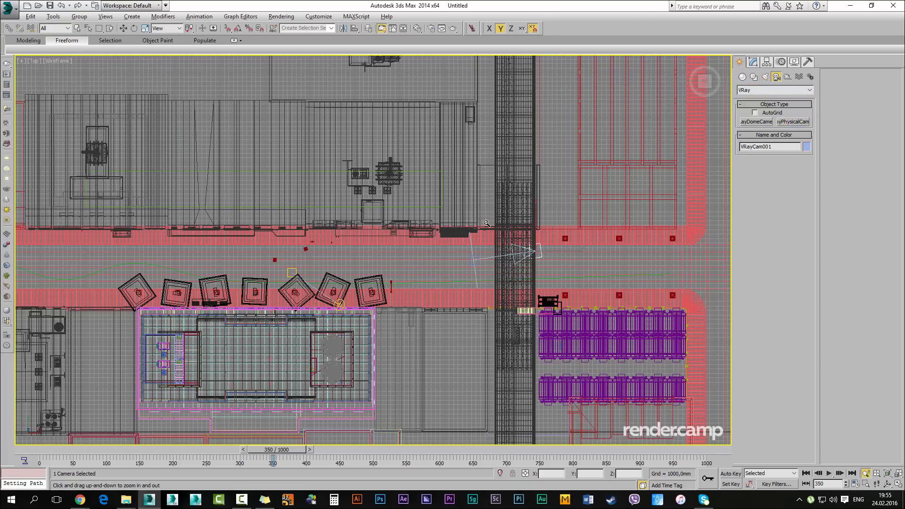
Select the camera's target and switch the Perspective viewport to the VRayCam001 view
scroll(515, 254, "up", 4)
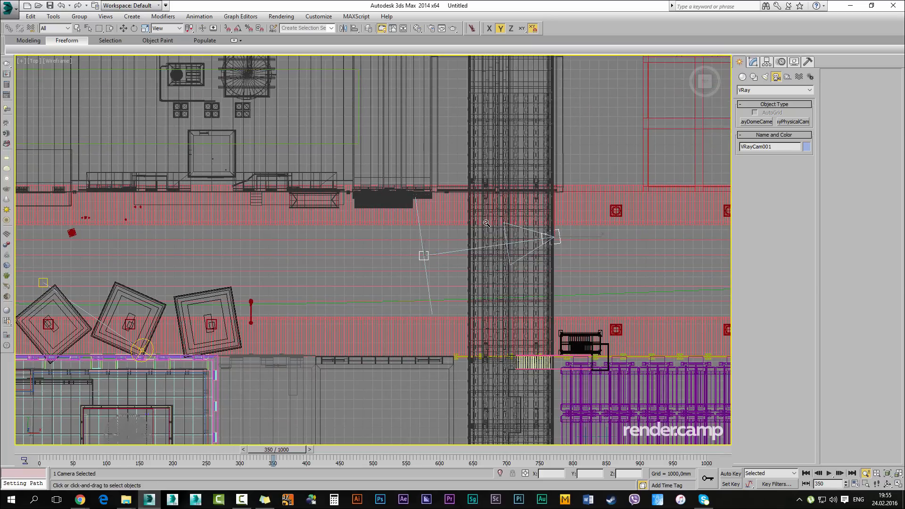
left_click(423, 256)
key("alt+w")
middle_click(553, 347)
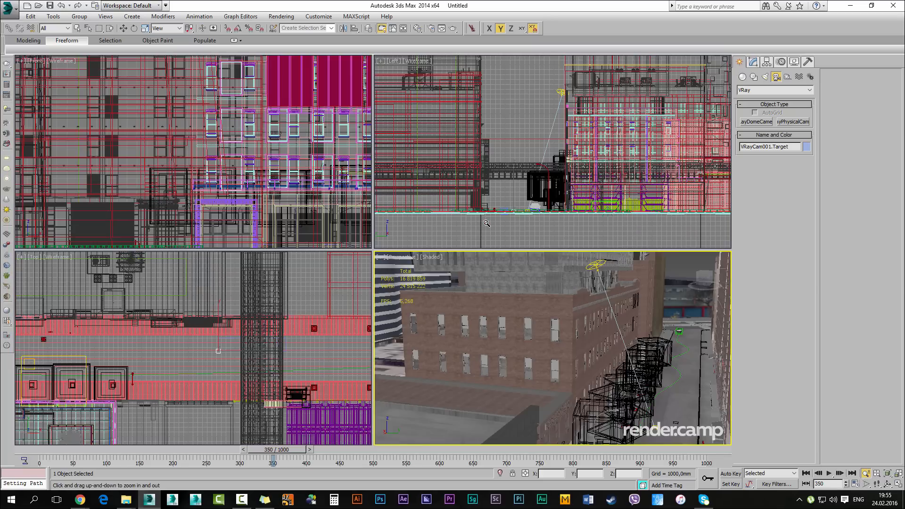
key("alt+w")
key("c")
middle_click_drag(486, 223, 486, 237)
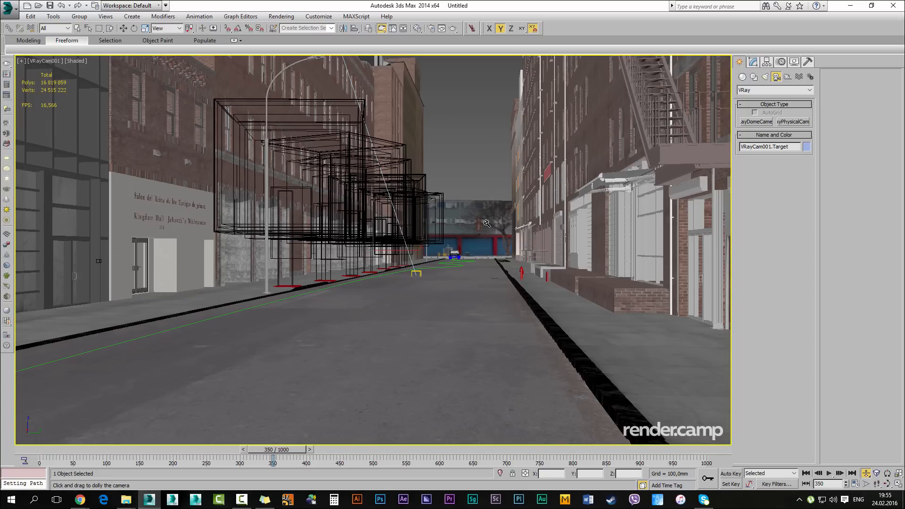
Set the render output size to 1280 × 720 and lock the image aspect
key("F10")
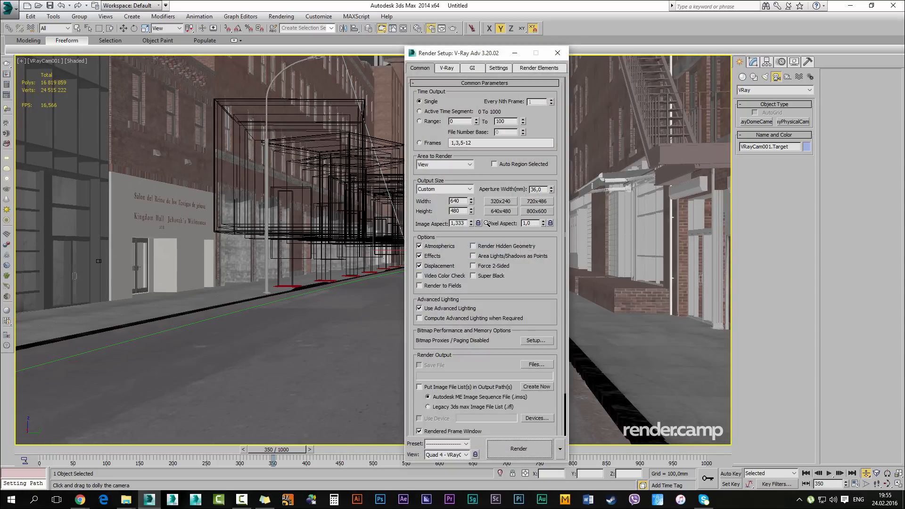
double_click(456, 201)
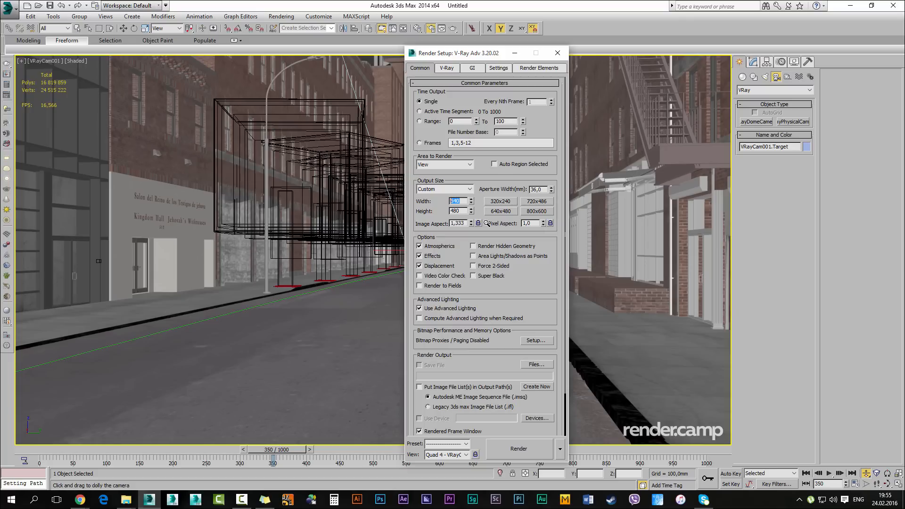
type("1280")
key("Tab")
type("720")
key("Return")
left_click(479, 223)
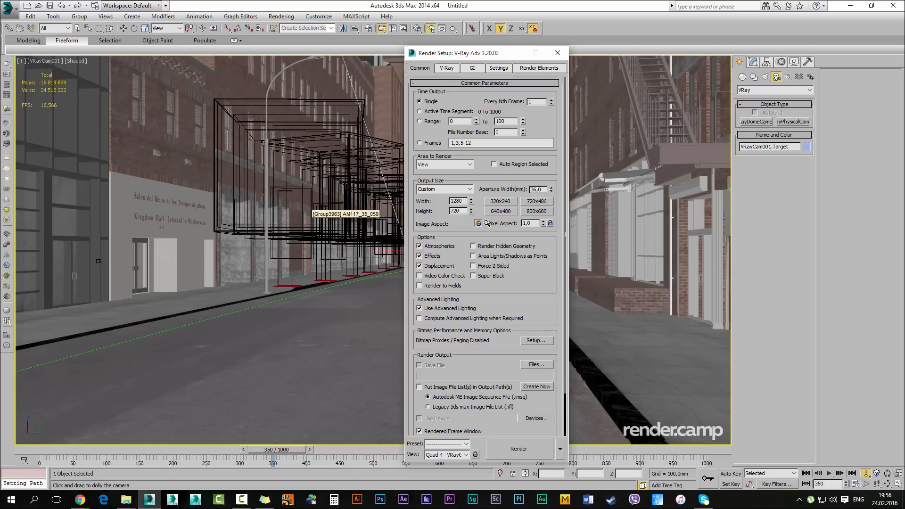
Show safe frames in the camera view and close the render setup
key("shift+f")
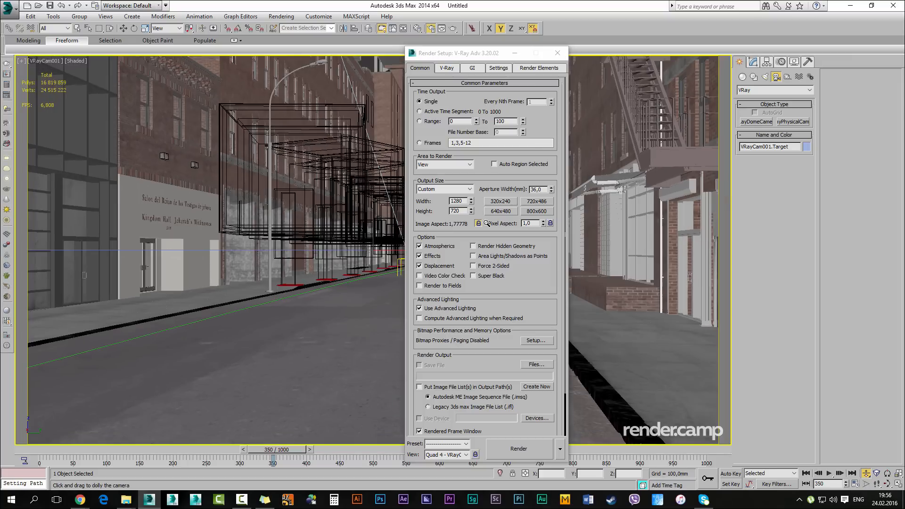
mouse_move(488, 53)
left_mouse_down()
mouse_move(698, 132)
mouse_move(676, 124)
left_mouse_up()
left_click(745, 124)
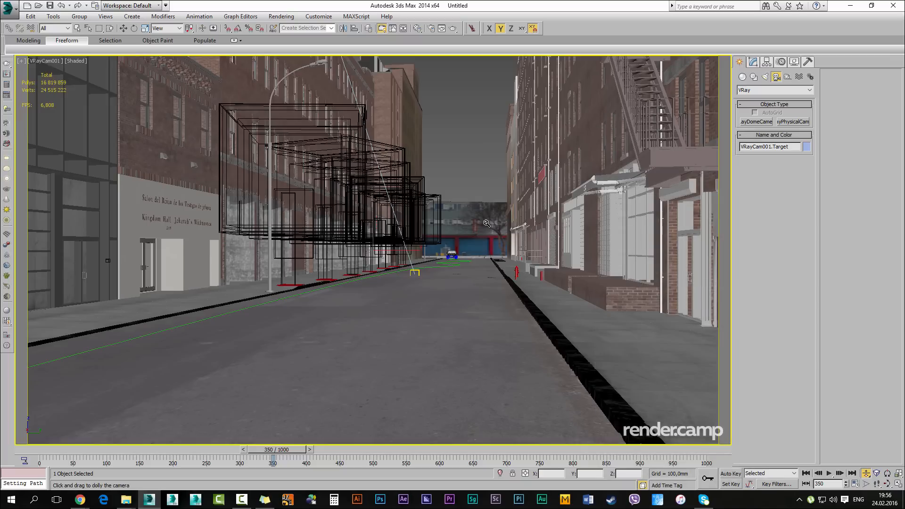
Select the camera of the current view and set its film gate to 35 mm and focal length to 50 mm
left_click(45, 61)
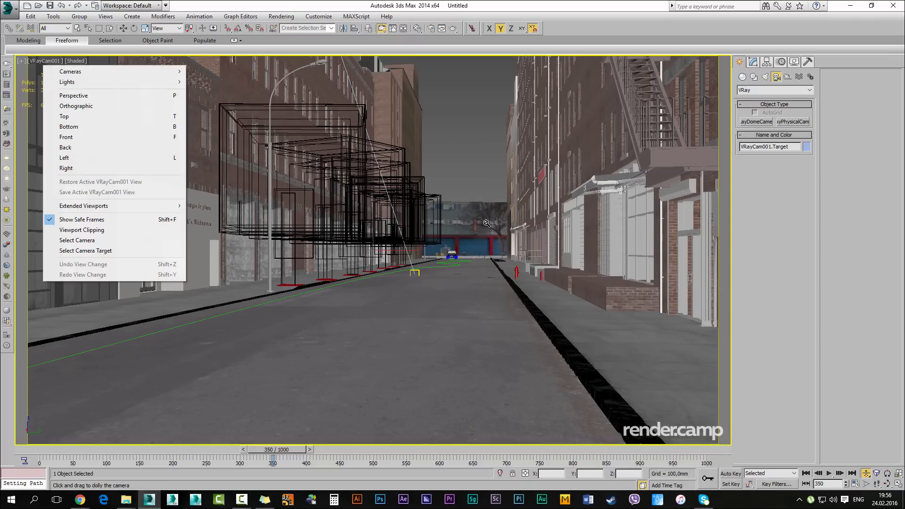
left_click(76, 250)
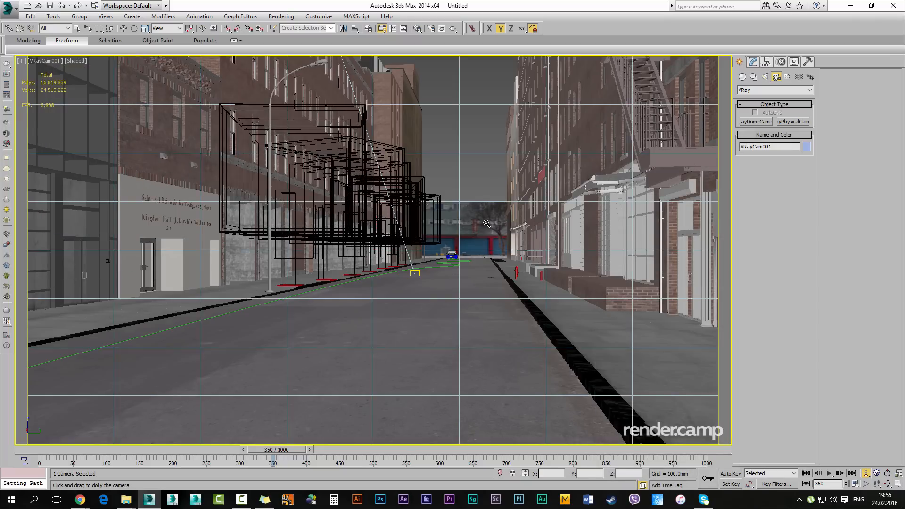
left_click(753, 62)
double_click(791, 298)
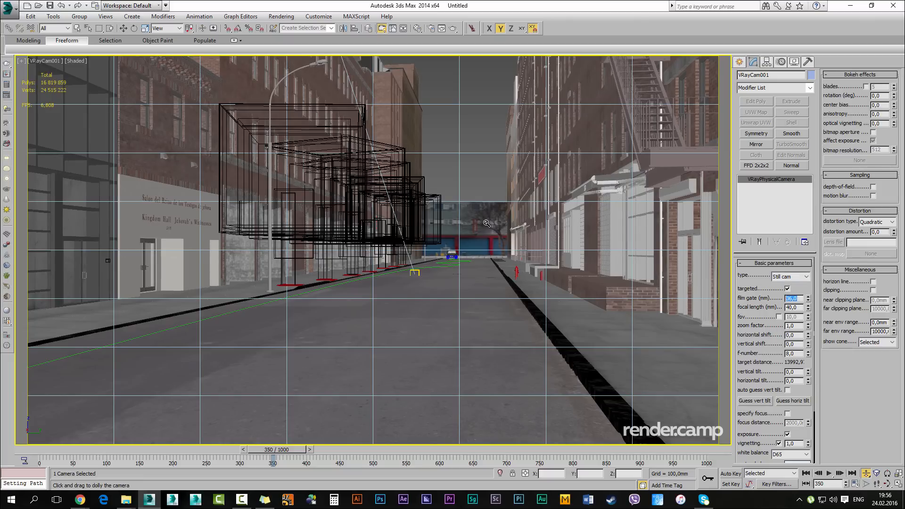
type("35")
key("Return")
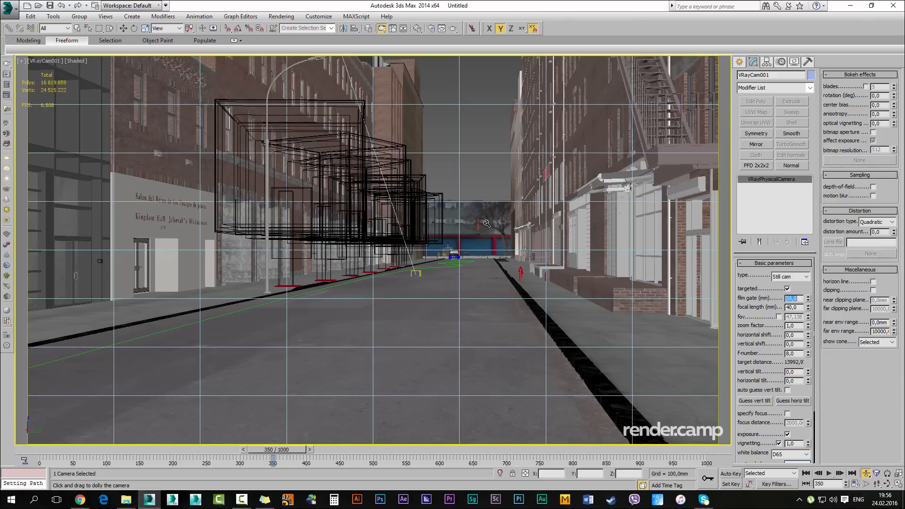
key("Tab")
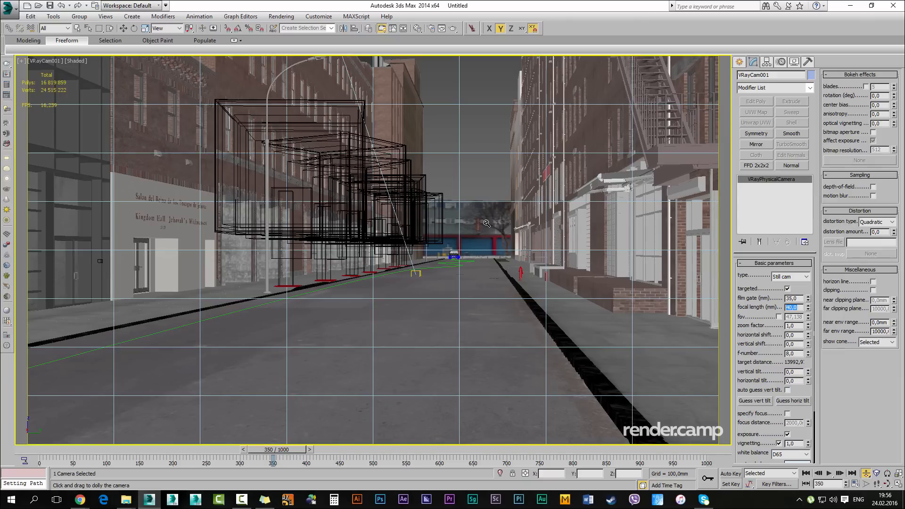
type("50")
key("Return")
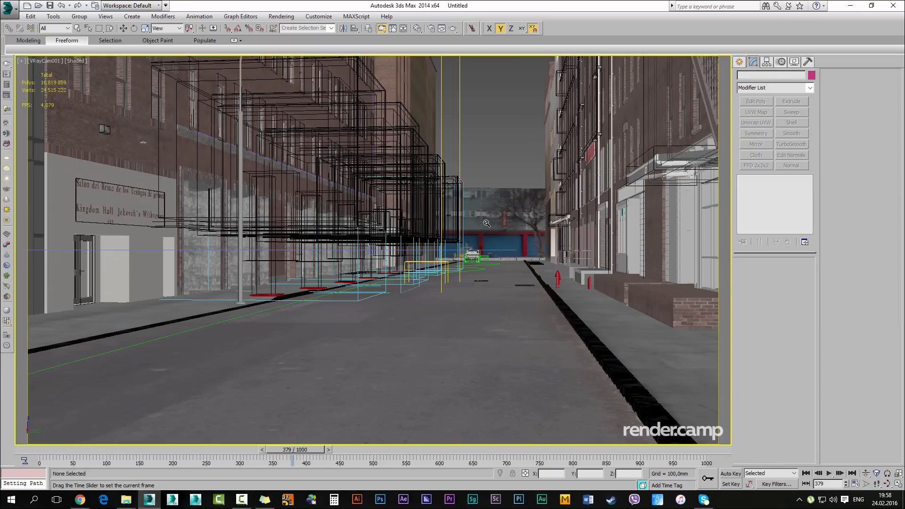
Switch all V-Ray render settings to Expert mode
key("q")
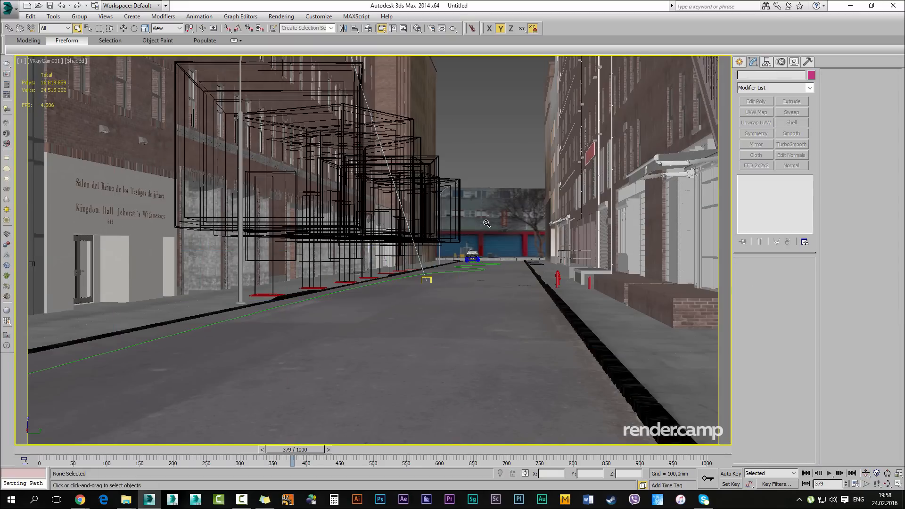
key("F10")
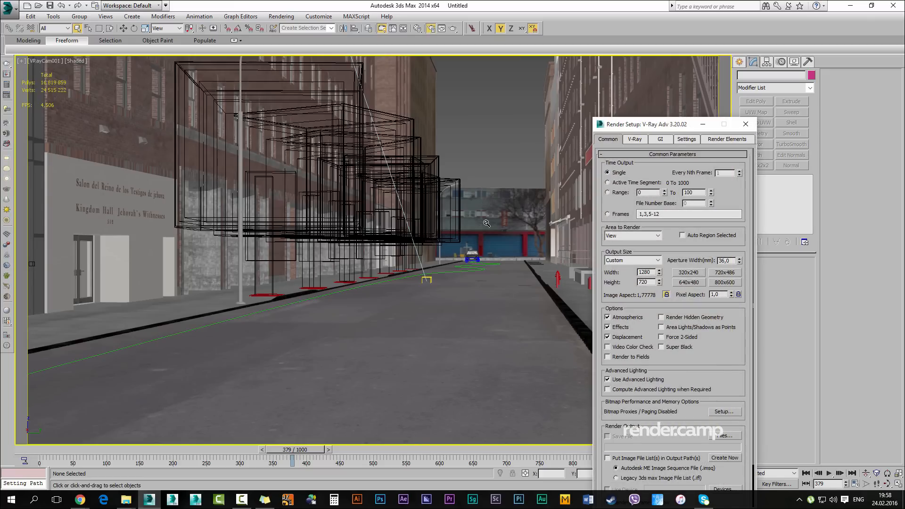
right_click(722, 192)
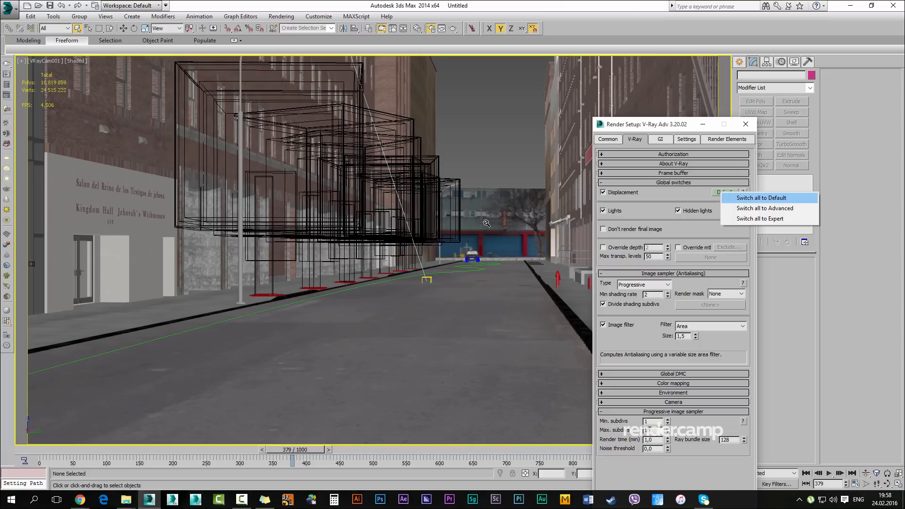
left_click(759, 218)
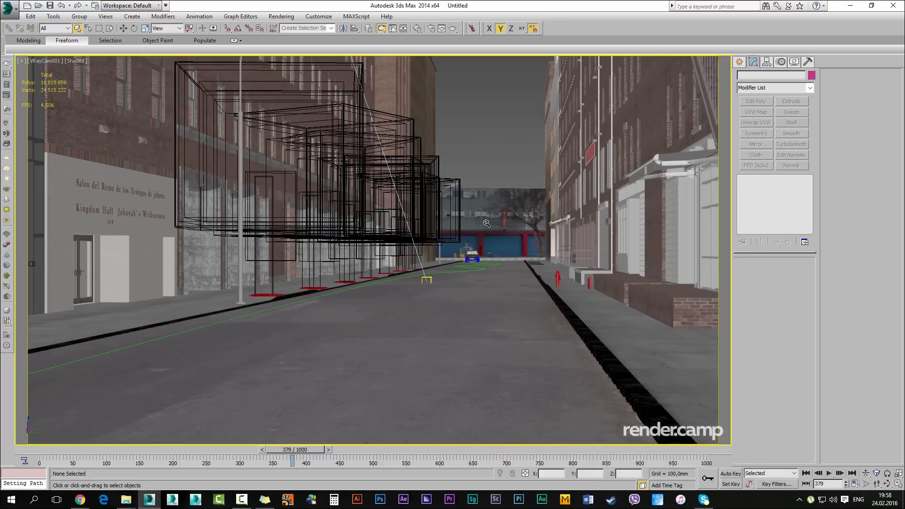
Disable displacement and enable the material override in V-Ray's global switches
key("F10")
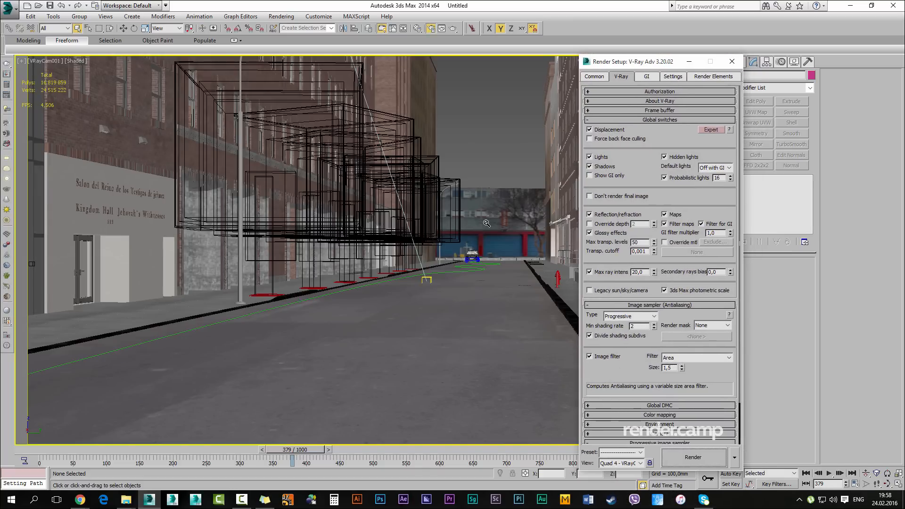
left_click(589, 130)
left_click(664, 242)
Set the diffuse colour of the grey VRayMtl, Material #22, to value 120
key("m")
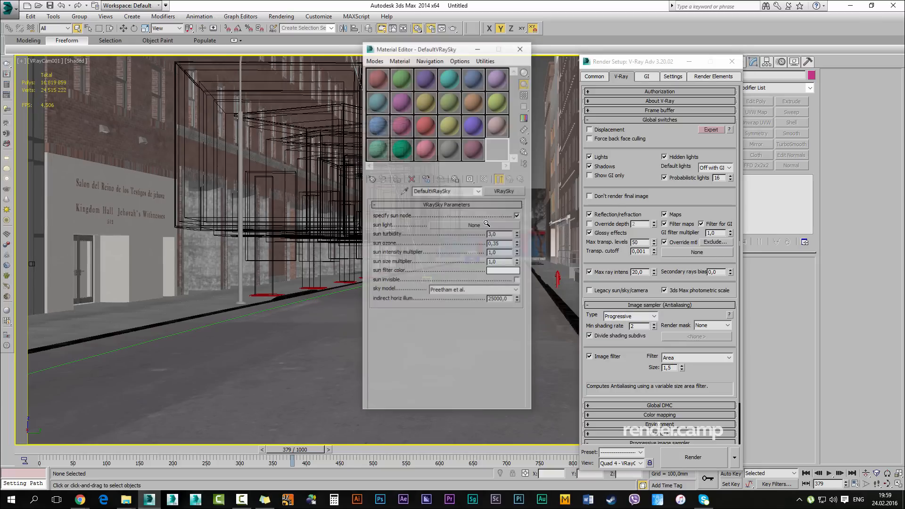
left_click(450, 150)
left_click(422, 214)
left_click_drag(276, 86, 277, 96)
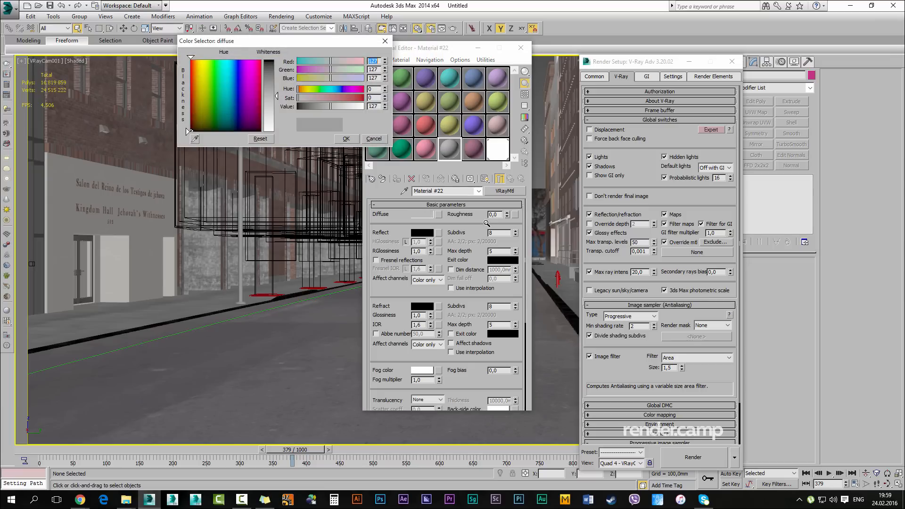
left_click_drag(369, 106, 440, 107)
type("120")
key("Return")
left_click(346, 139)
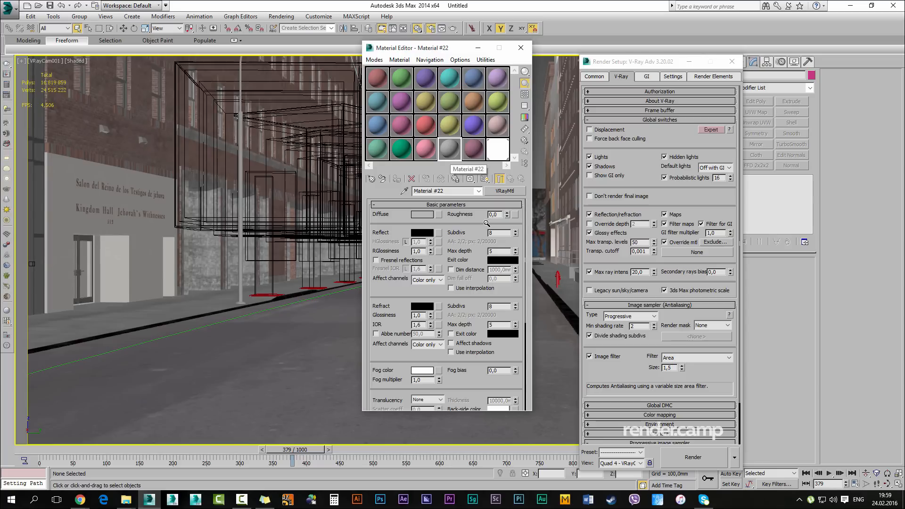
Assign the grey Material #22 as V-Ray's override material, choosing to rename it sermat
left_click_drag(450, 149, 697, 252)
left_click(641, 295)
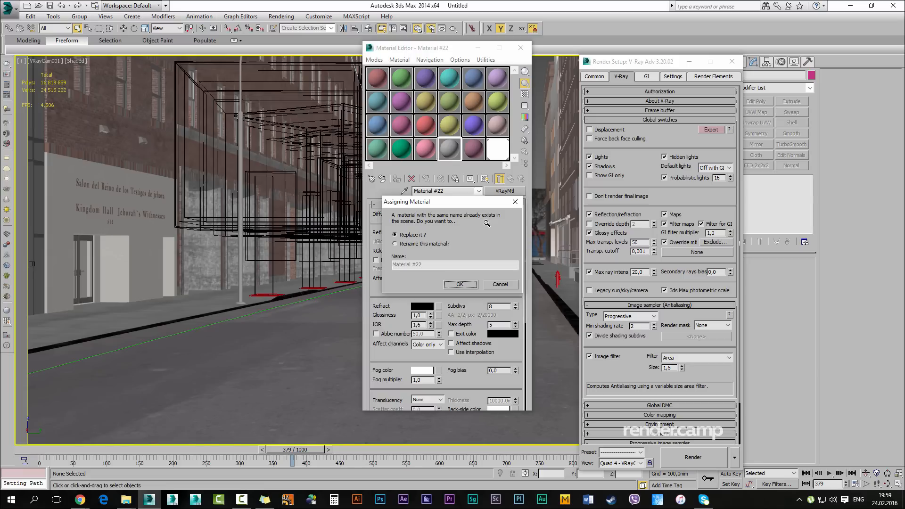
key("Up")
key("Tab")
type("s")
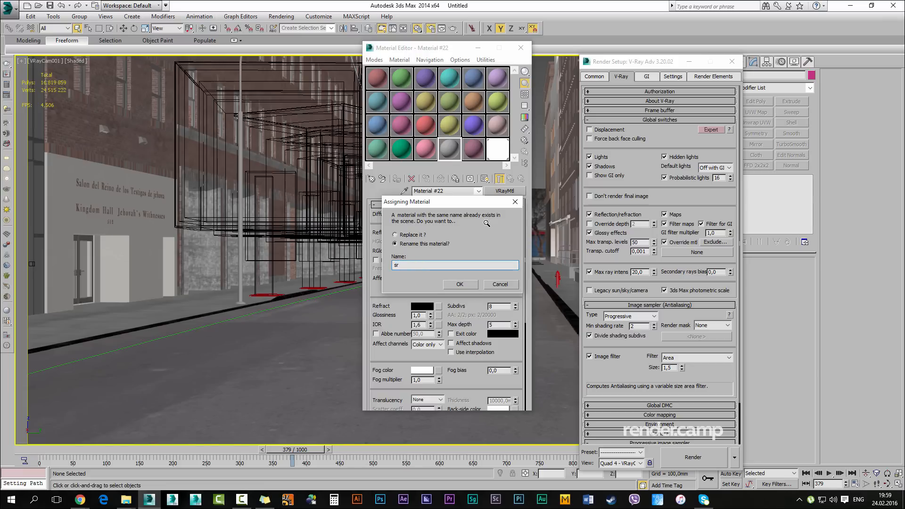
type("rende")
key("BackSpace")
key("BackSpace")
key("BackSpace")
key("BackSpace")
key("BackSpace")
key("BackSpace")
type("sermat")
key("Return")
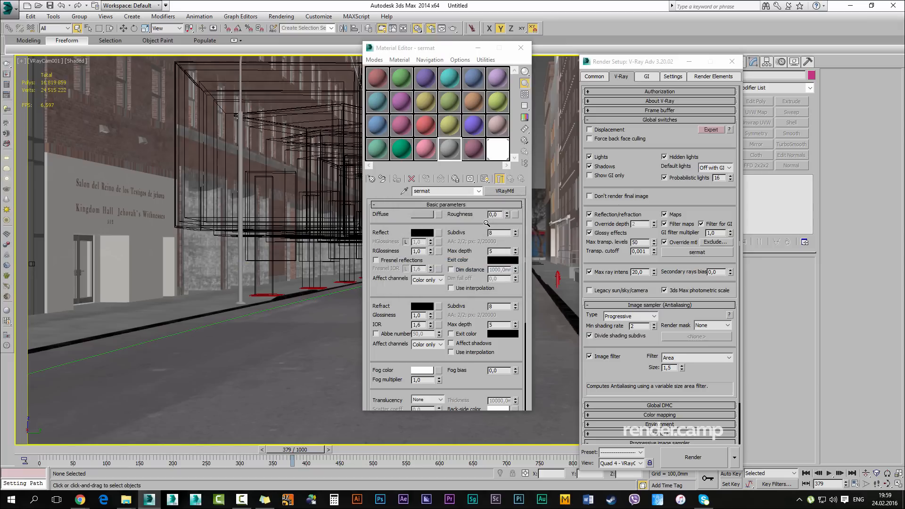
Turn off the map filter for GI in the global switches and disable the antialiasing image filter
left_click(701, 224)
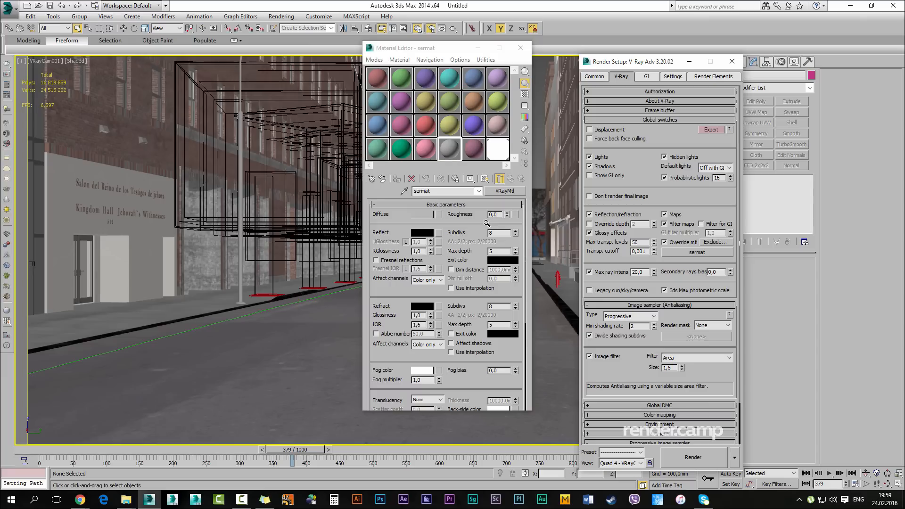
left_click(659, 119)
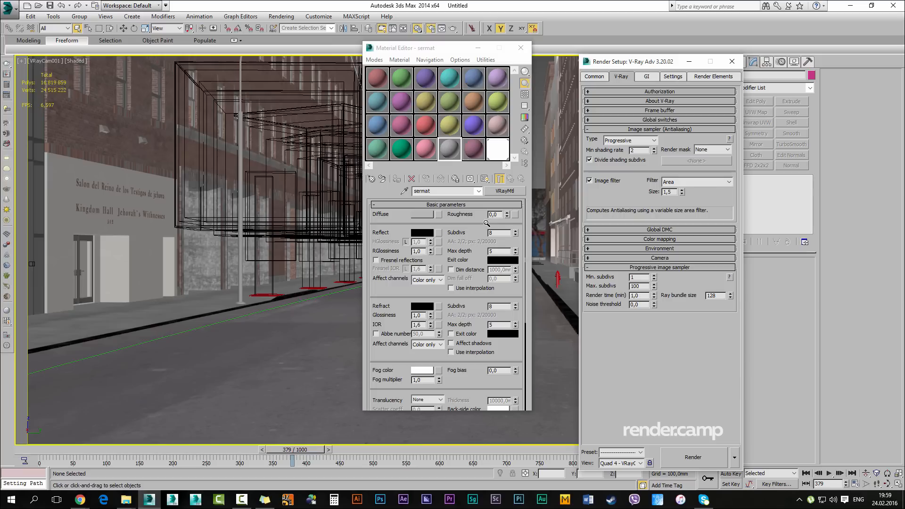
left_click(659, 129)
left_click(660, 148)
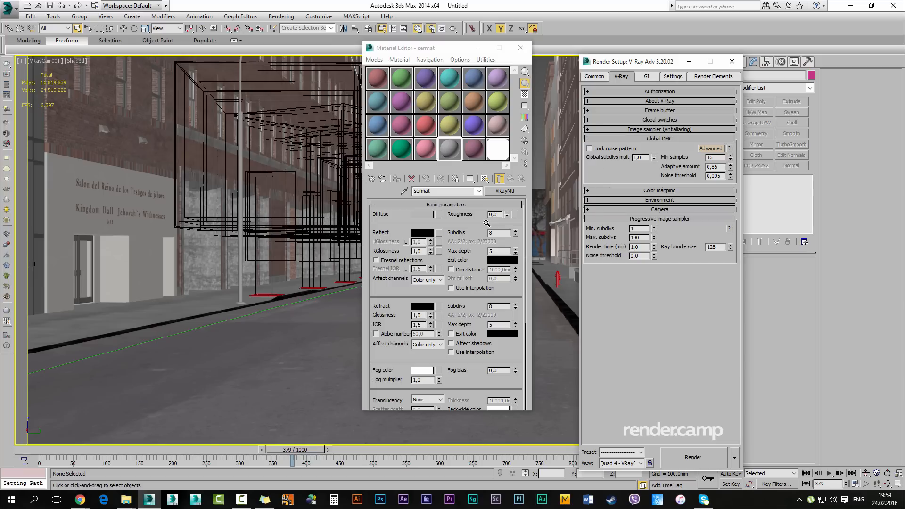
left_click(659, 148)
left_click(659, 148)
left_click(659, 130)
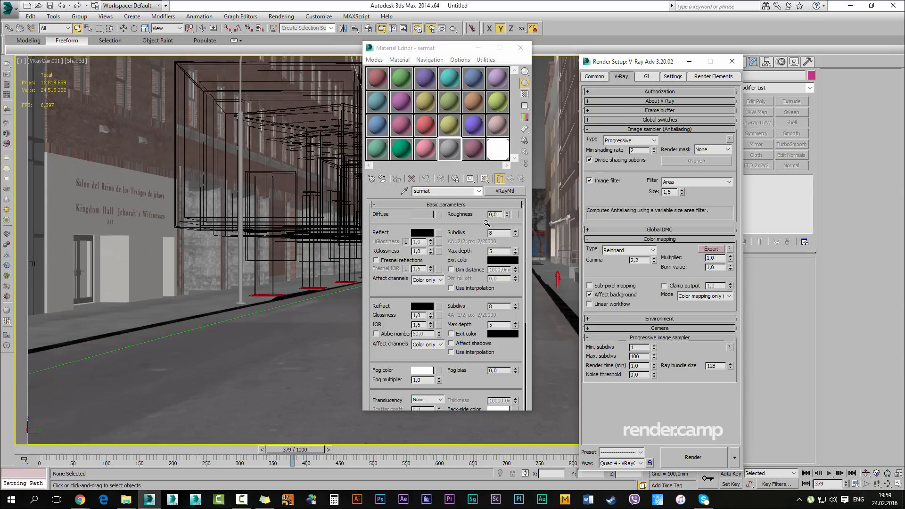
left_click(590, 180)
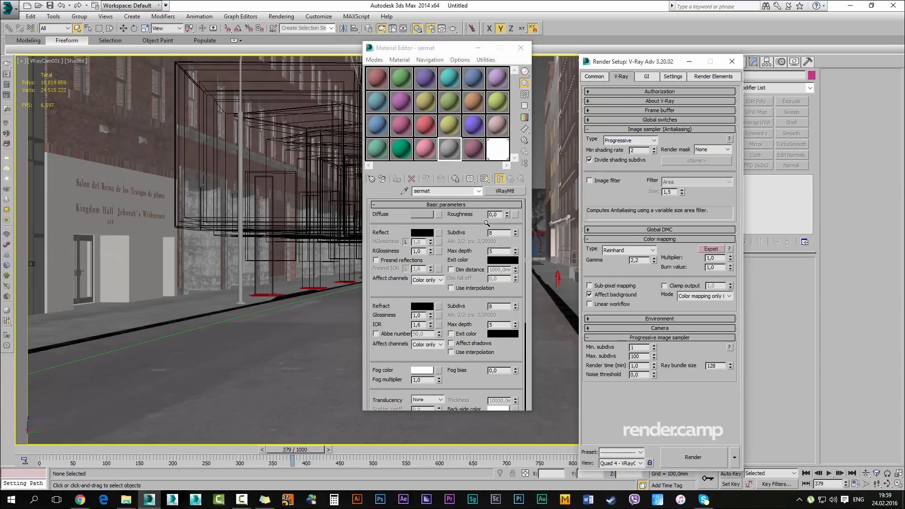
left_click(659, 129)
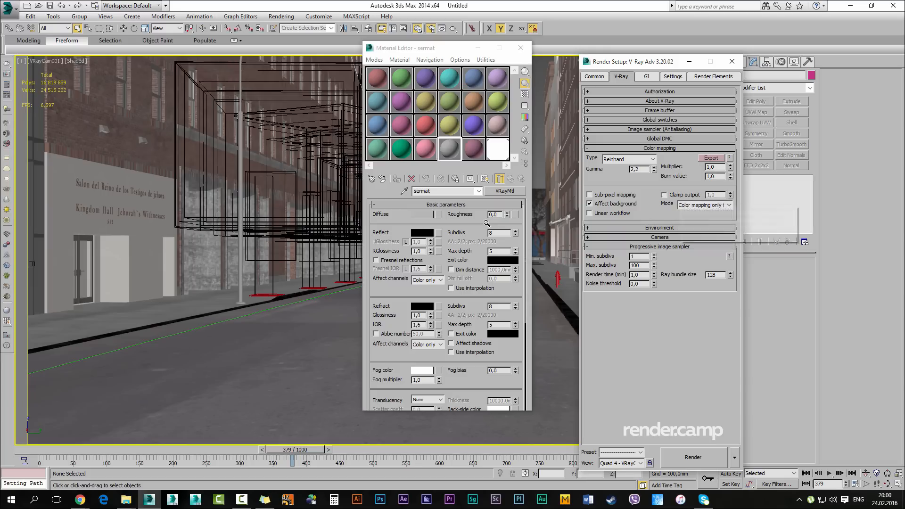
Set colour mapping to Exponential with sub-pixel mapping and clamp output enabled, and the mode to Color mapping and gamma
left_click(590, 195)
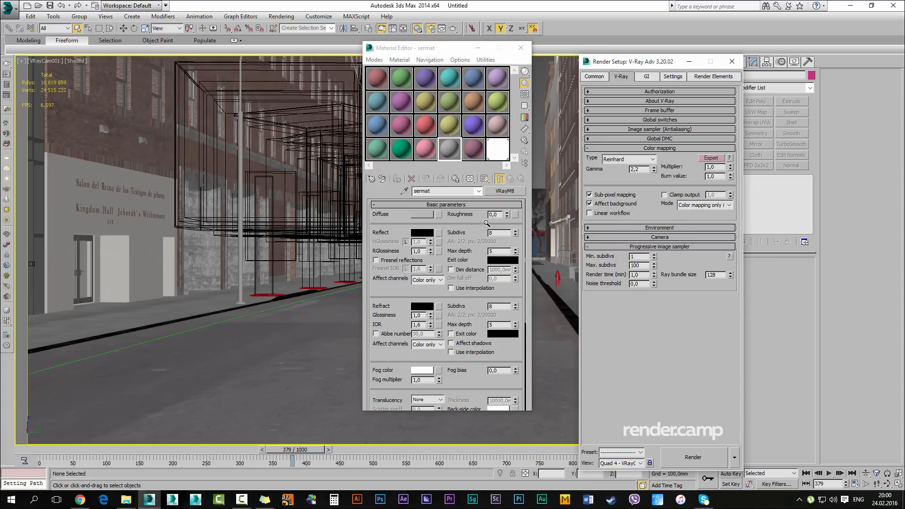
left_click(664, 195)
left_click(703, 205)
left_click(702, 213)
left_click(629, 160)
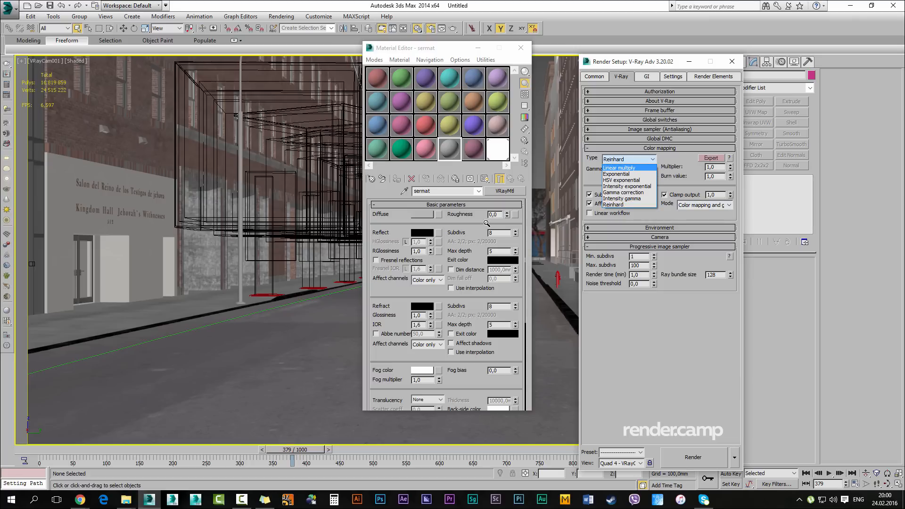
left_click(616, 174)
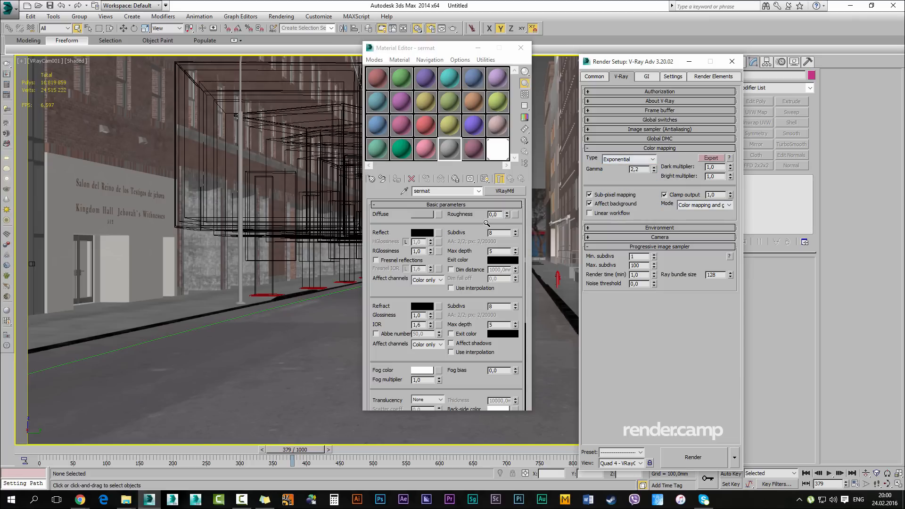
double_click(635, 169)
left_click(648, 148)
Enable GI with Irradiance map as the primary engine and a secondary Light cache multiplier of 0.95
left_click(646, 76)
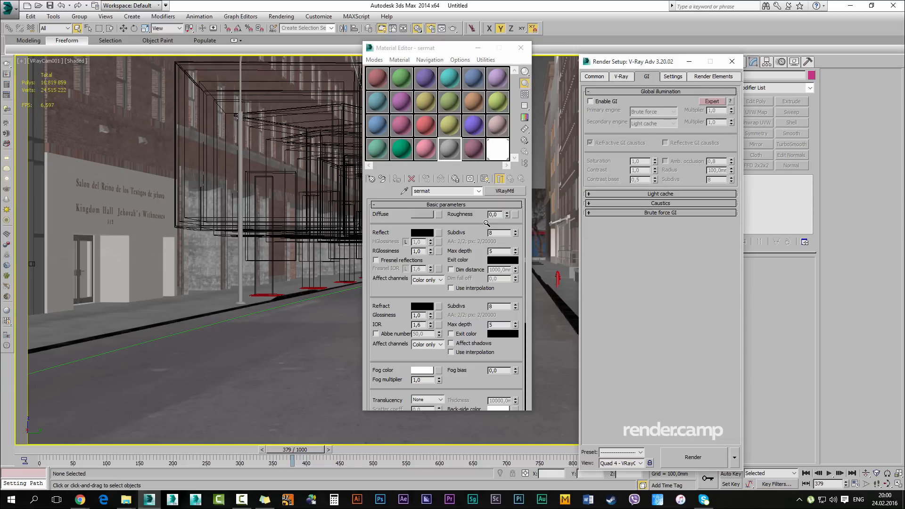
left_click(590, 101)
left_click(653, 111)
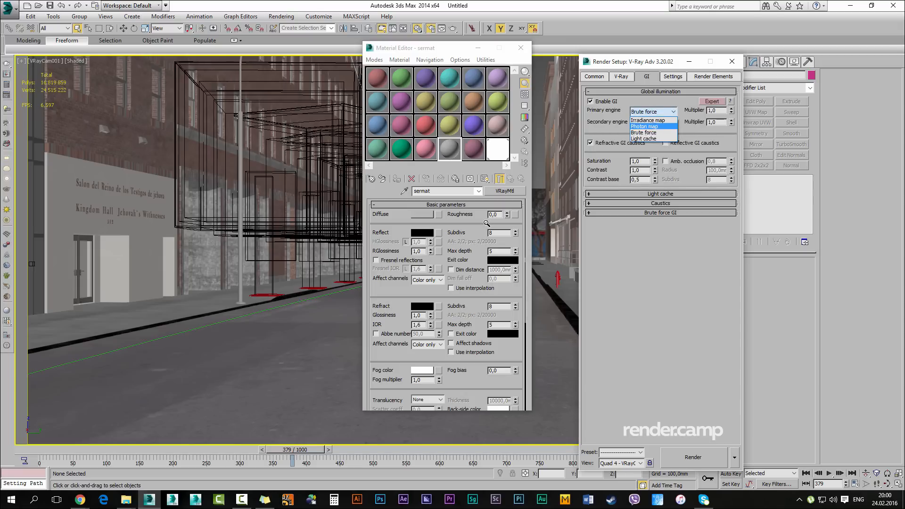
left_click(648, 121)
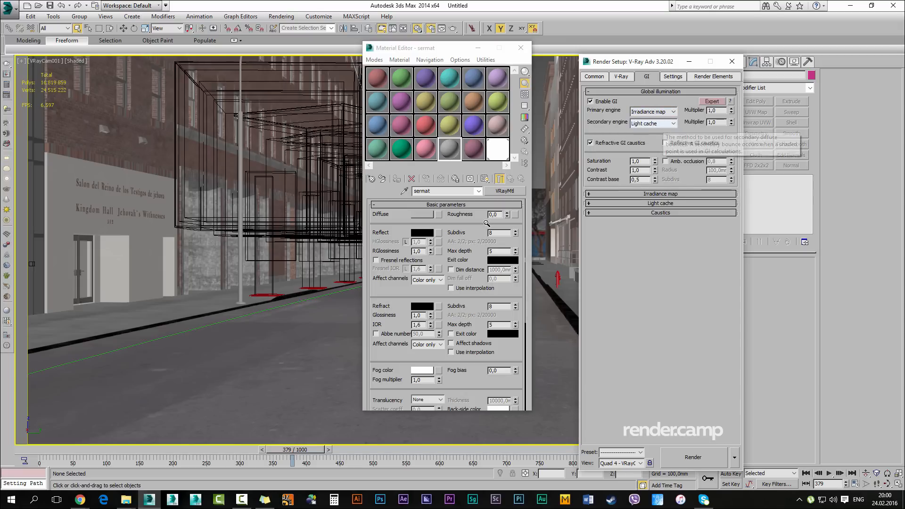
left_click_drag(731, 122, 731, 126)
double_click(716, 123)
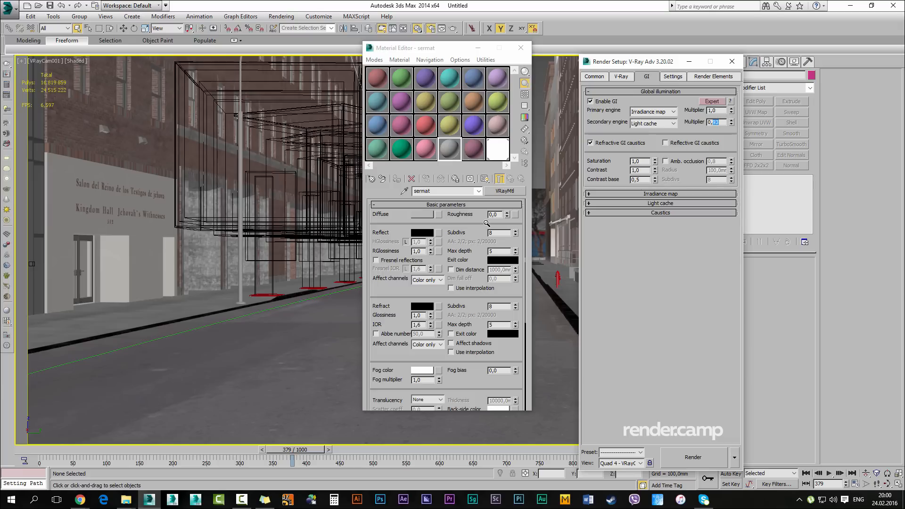
type("95")
key("Return")
Lower the saturation of the global illumination
left_click_drag(655, 162, 654, 172)
type("7")
key("Return")
left_click(660, 92)
Set the irradiance map preset to Medium - animation and enable Show direct light
left_click(660, 101)
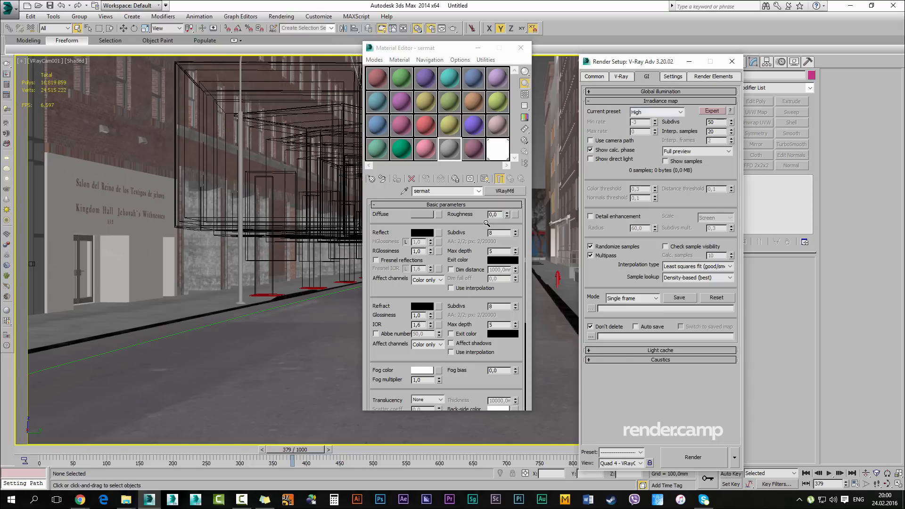
left_click(657, 112)
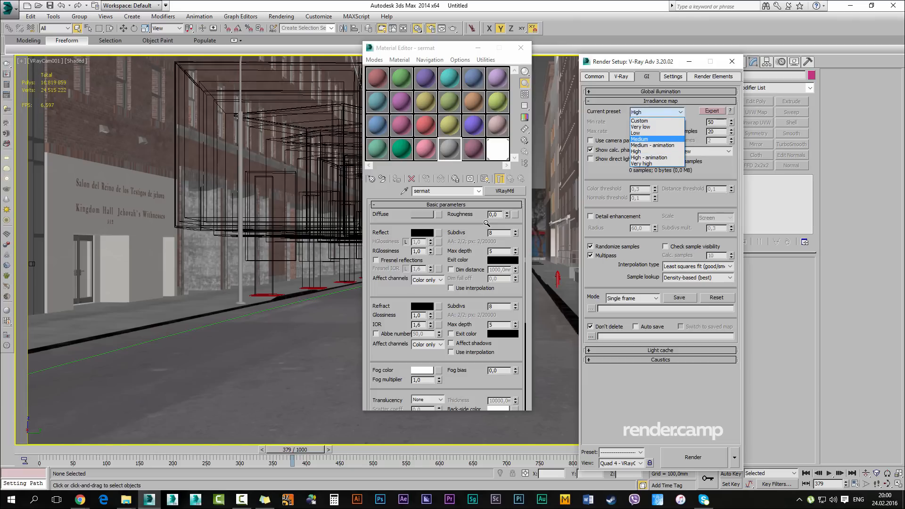
left_click(653, 145)
double_click(712, 121)
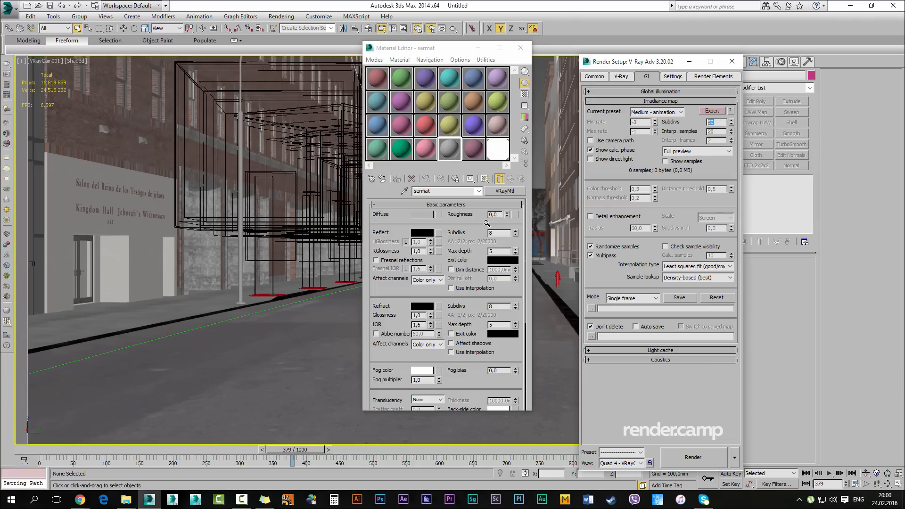
left_click(591, 159)
left_click(660, 101)
Set the light cache to 100 subdivs with Retrace off, Adaptive tracing on and the Nearest filter
left_click(660, 110)
double_click(637, 120)
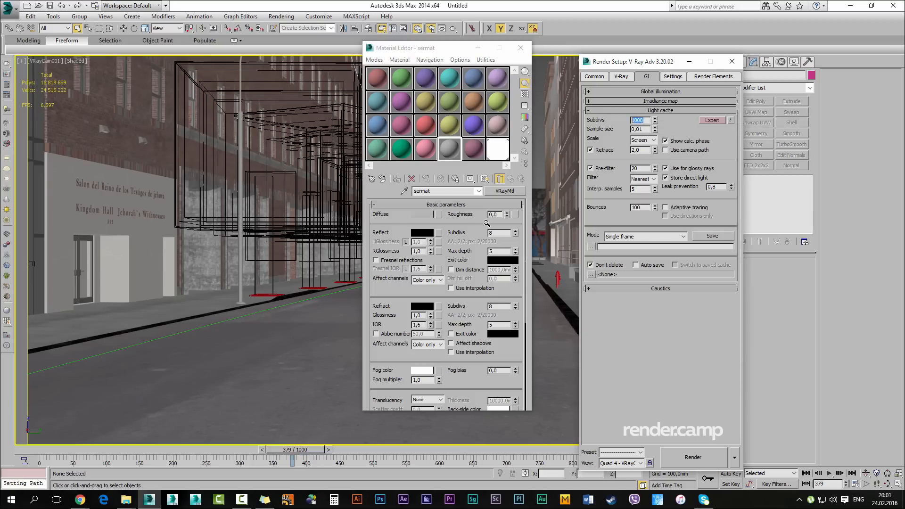
type("100")
key("Return")
left_click(590, 150)
left_click(665, 207)
left_click(643, 179)
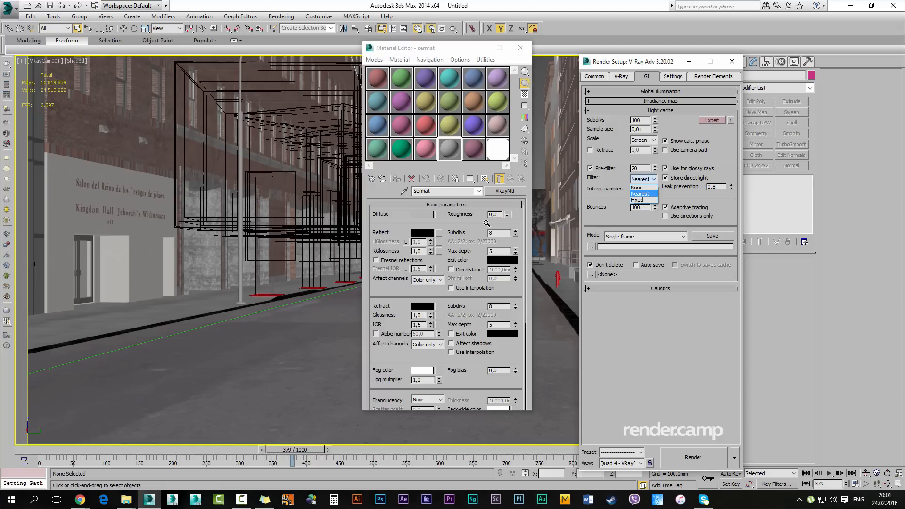
left_click(640, 193)
In V-Ray's system settings, set bucket width 64, sequence Left->Right and dynamic memory limit 0, keeping Use Embree enabled
left_click(672, 76)
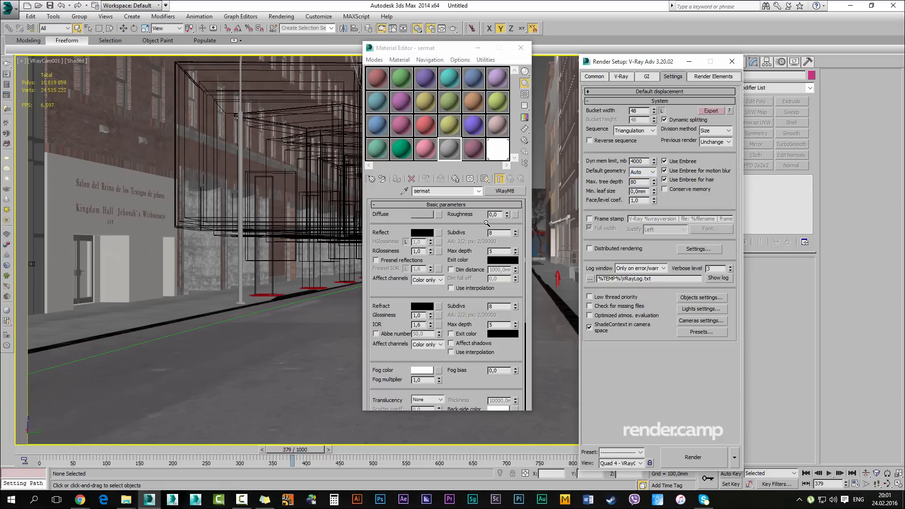
double_click(633, 111)
type("6544")
key("Return")
left_click(634, 130)
left_click(632, 143)
double_click(639, 160)
type("0")
left_click(665, 161)
left_click(665, 161)
Close the Material Editor, test-render the camera view, inspect the trees and street up close, and stop the render
key("m")
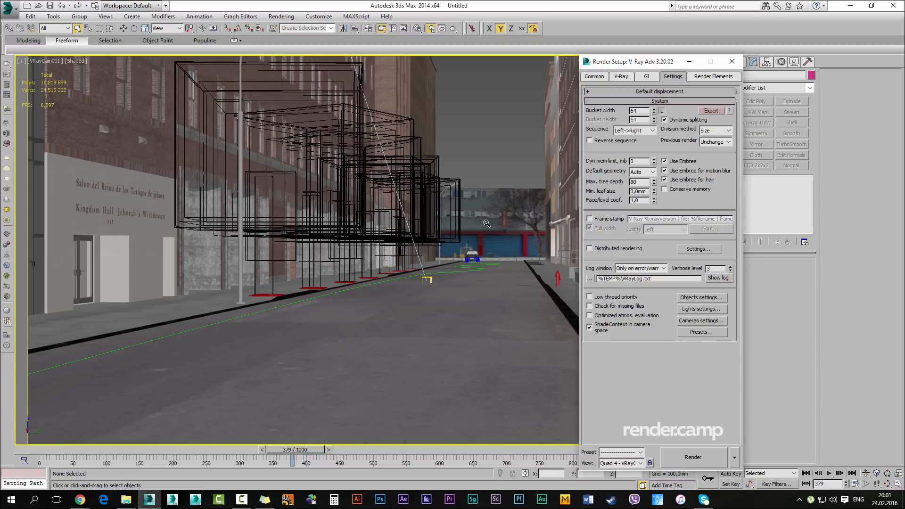
key("shift+q")
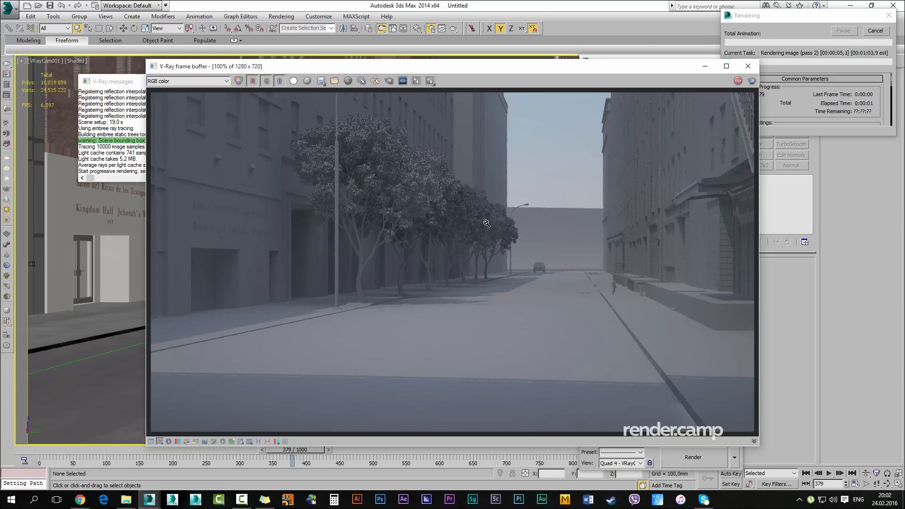
scroll(486, 223, "up", 3)
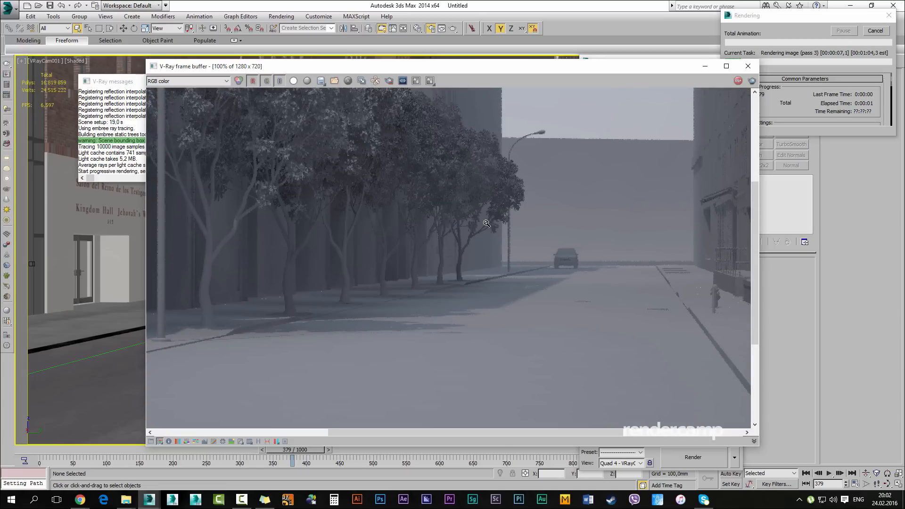
scroll(487, 223, "down", 3)
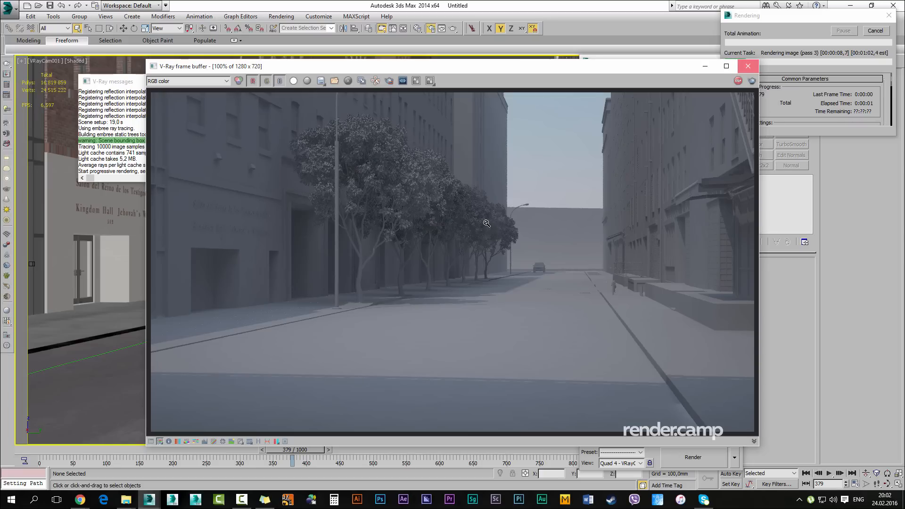
key("Escape")
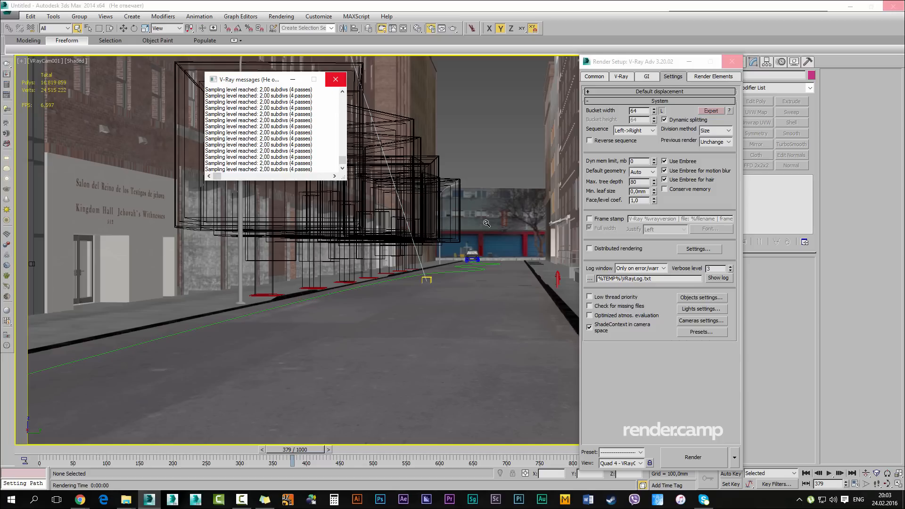
left_click_drag(267, 79, 304, 109)
left_click_drag(636, 61, 613, 50)
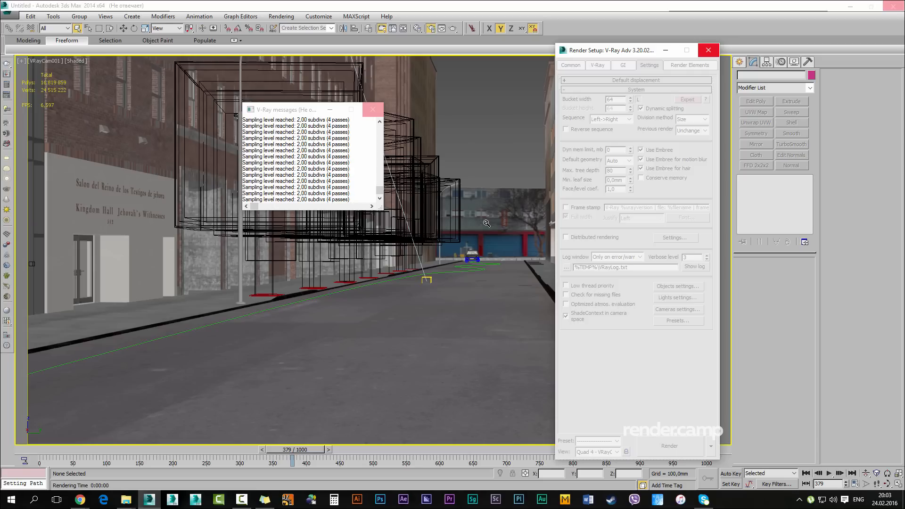
left_click_drag(303, 109, 330, 103)
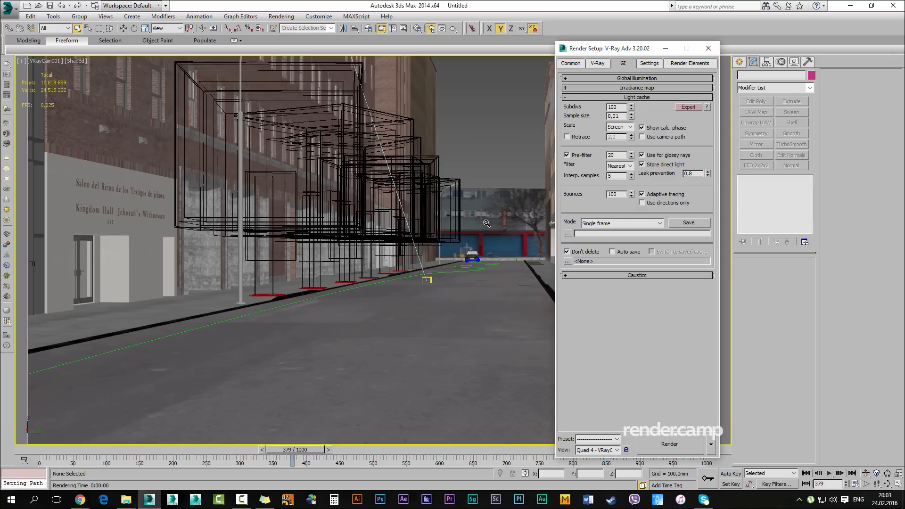
Change the V-Ray image sampler type to Adaptive and close the render settings
left_click(598, 64)
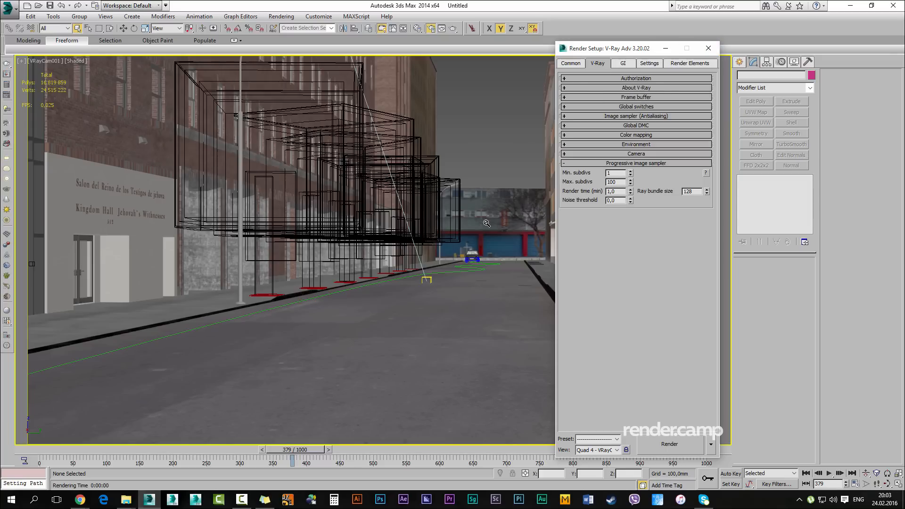
left_click(636, 106)
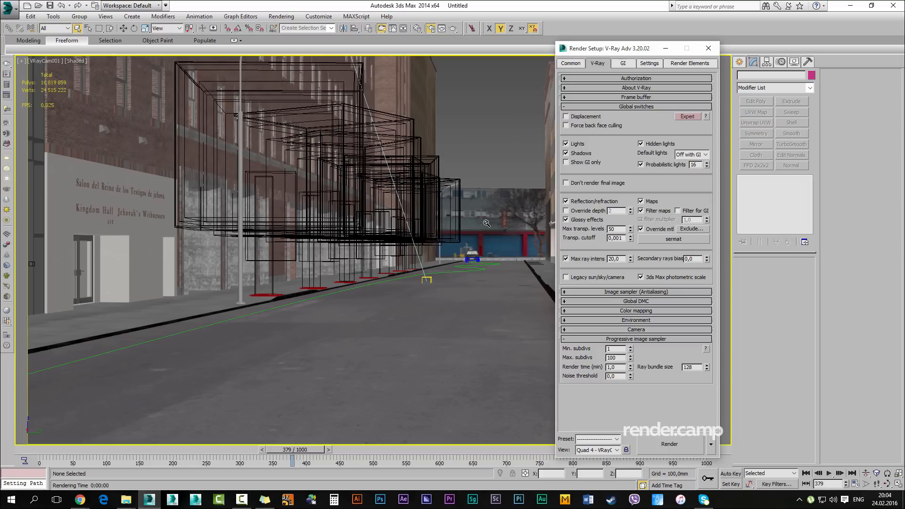
left_click(636, 107)
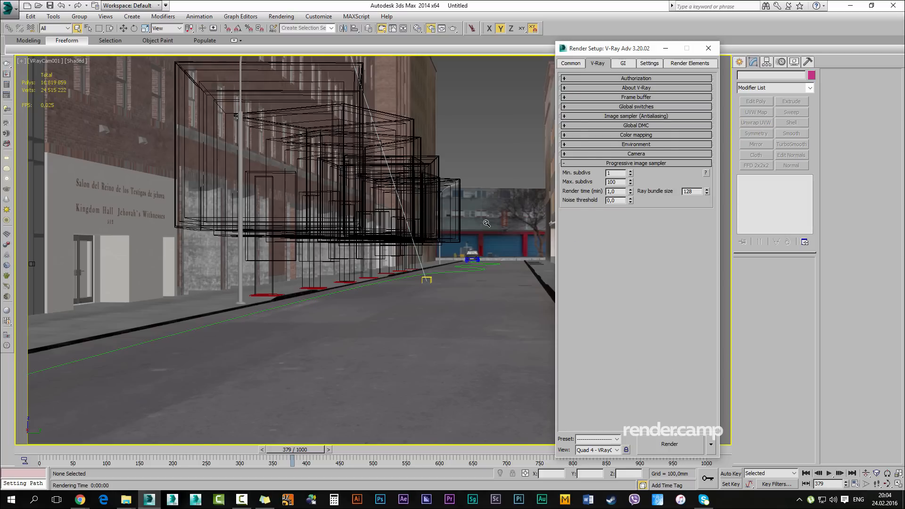
left_click(636, 116)
left_click(606, 127)
left_click(607, 135)
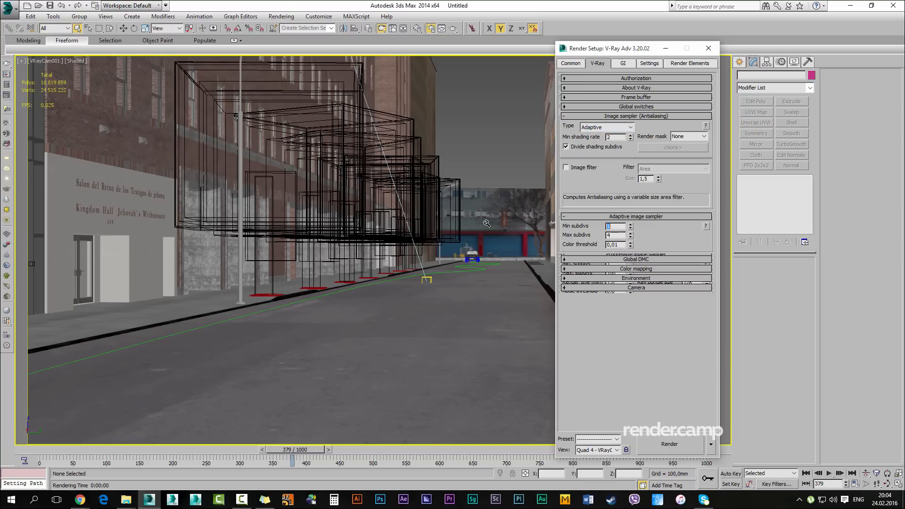
left_click(708, 48)
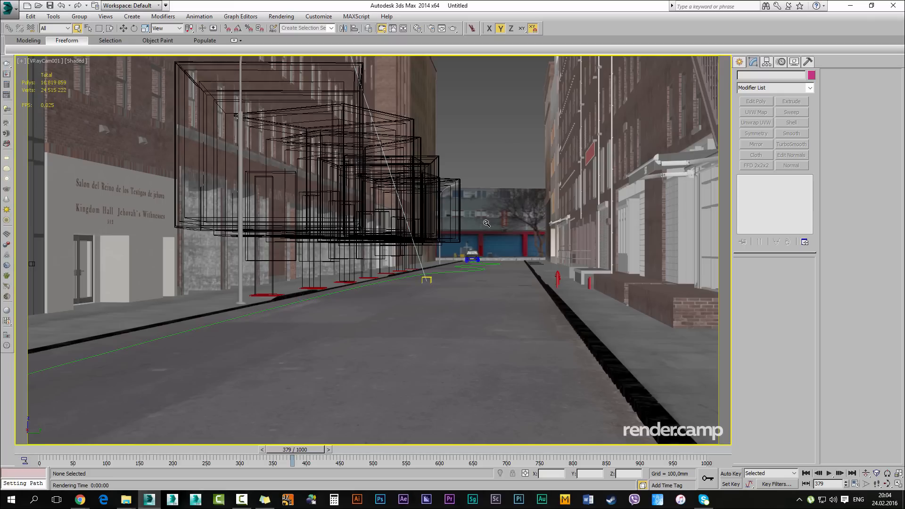
Select the VRay camera, disable its vignetting, set white balance to Neutral and shutter speed to 600
left_click(43, 62)
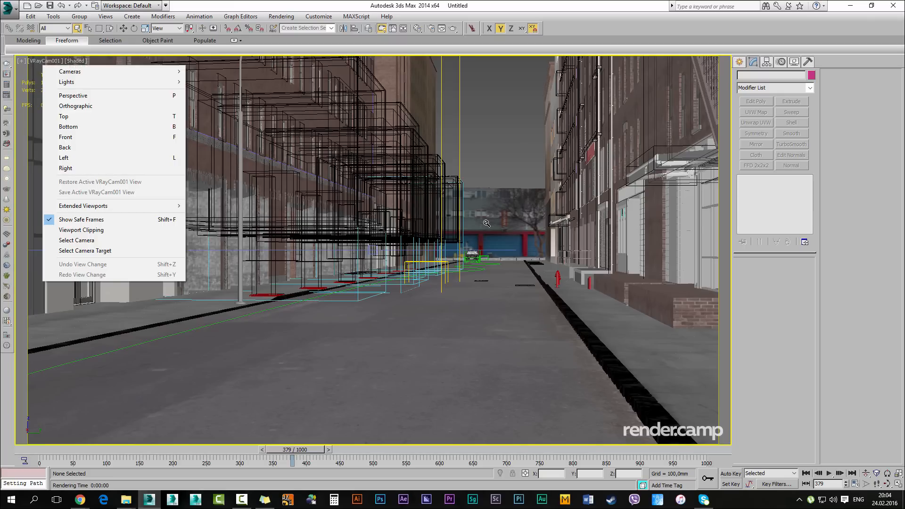
left_click(77, 240)
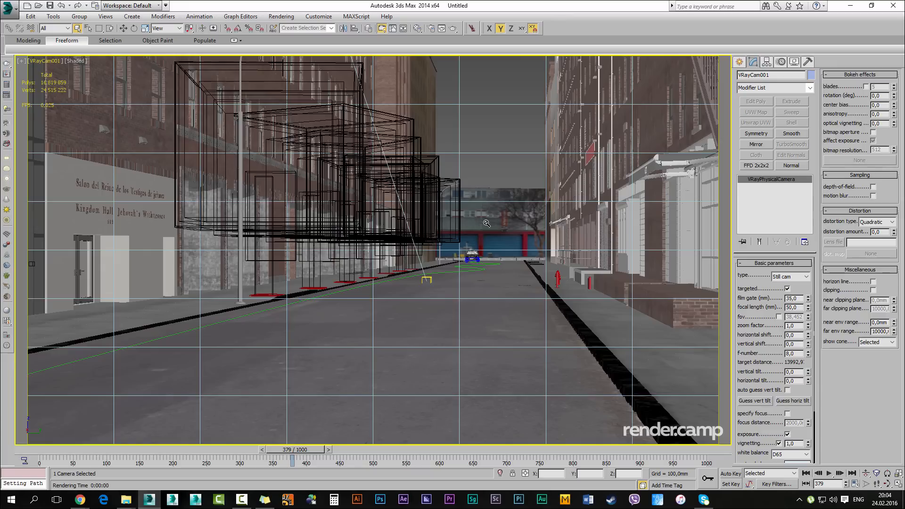
scroll(774, 353, "down", 3)
left_click(779, 374)
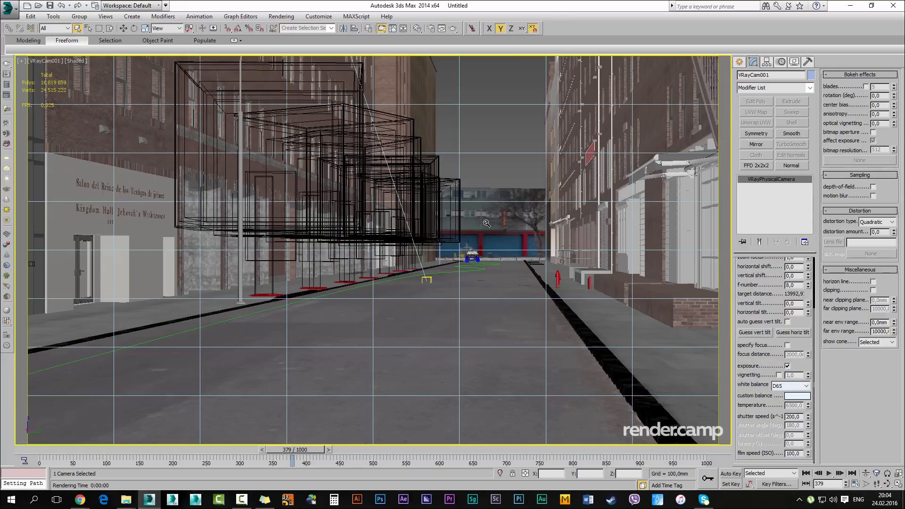
left_click(790, 385)
left_click(786, 394)
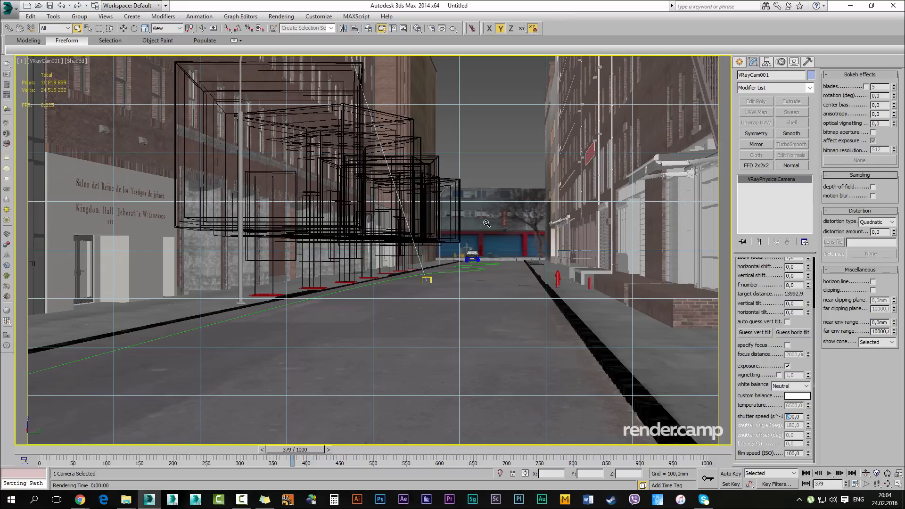
type("6")
key("Return")
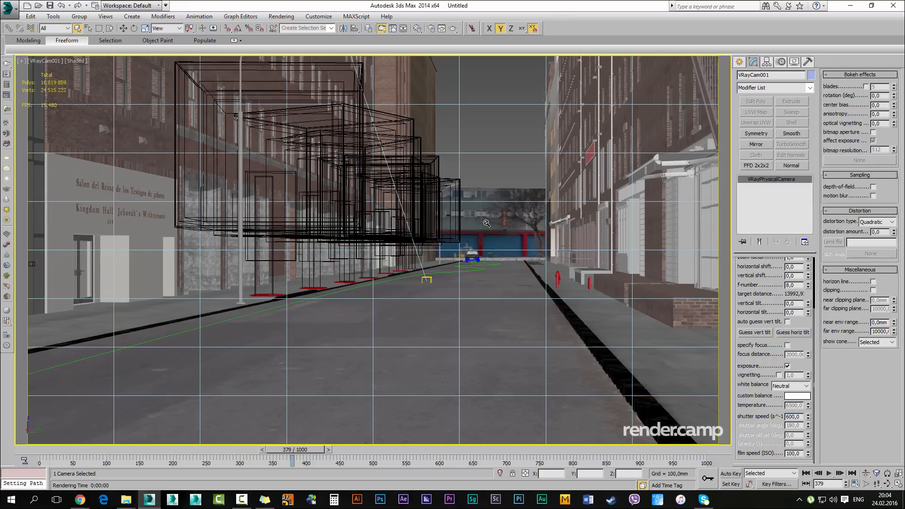
Test-render the camera view to check the exposure, cancel it early, and close the frame buffer and V-Ray messages
key("shift+q")
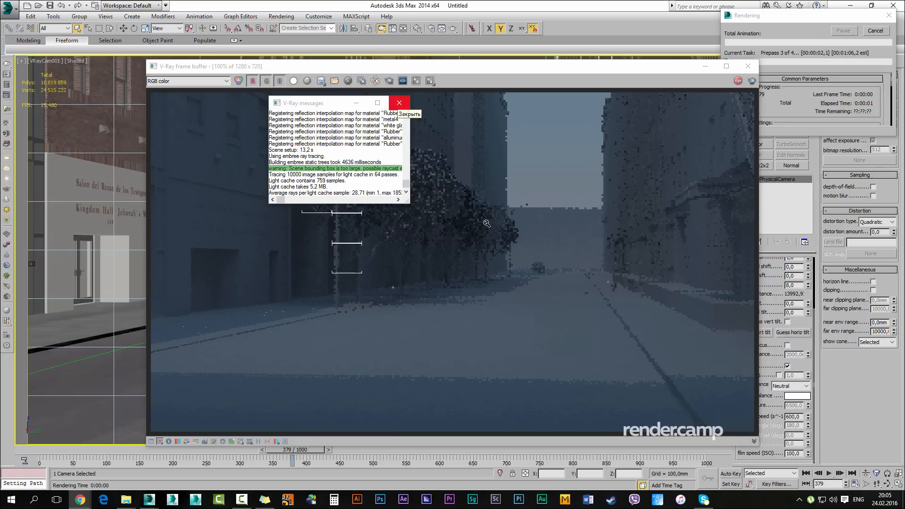
left_click(400, 103)
left_click(747, 66)
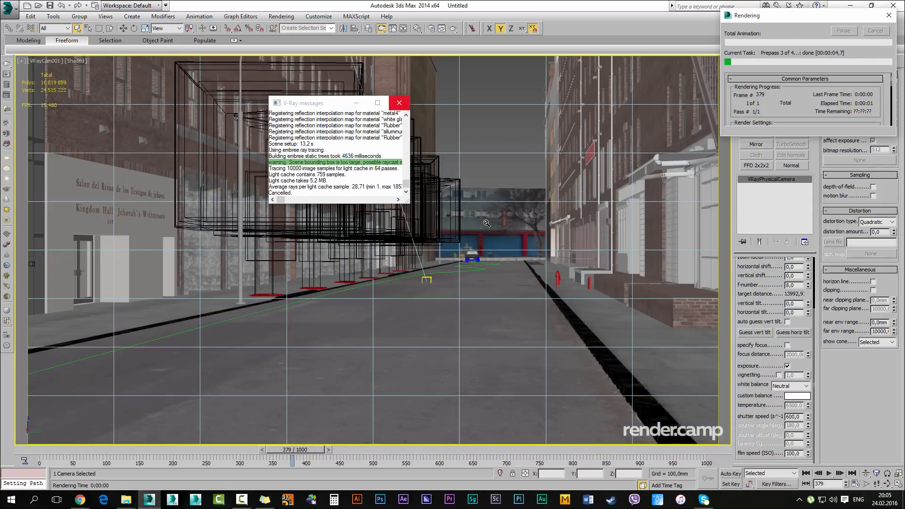
left_click(400, 103)
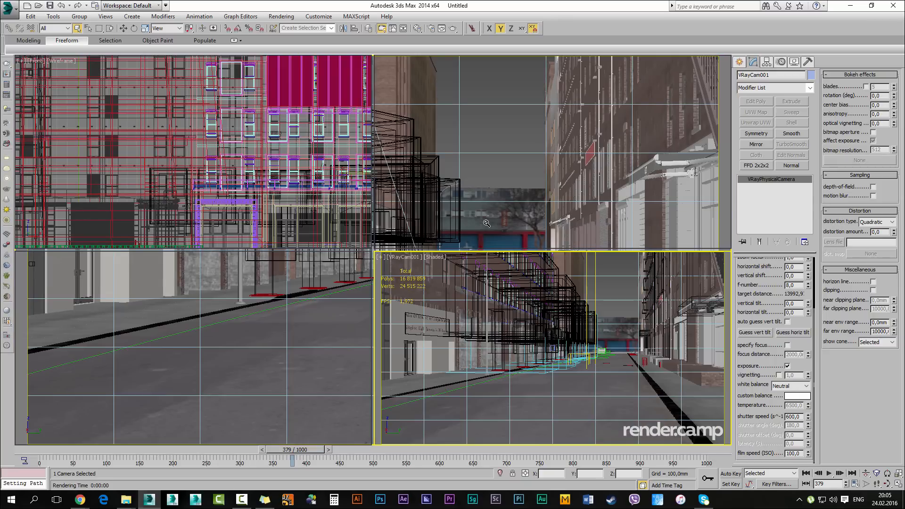
Select the VRaySun and set its intensity multiplier to 0.25
left_click(486, 224)
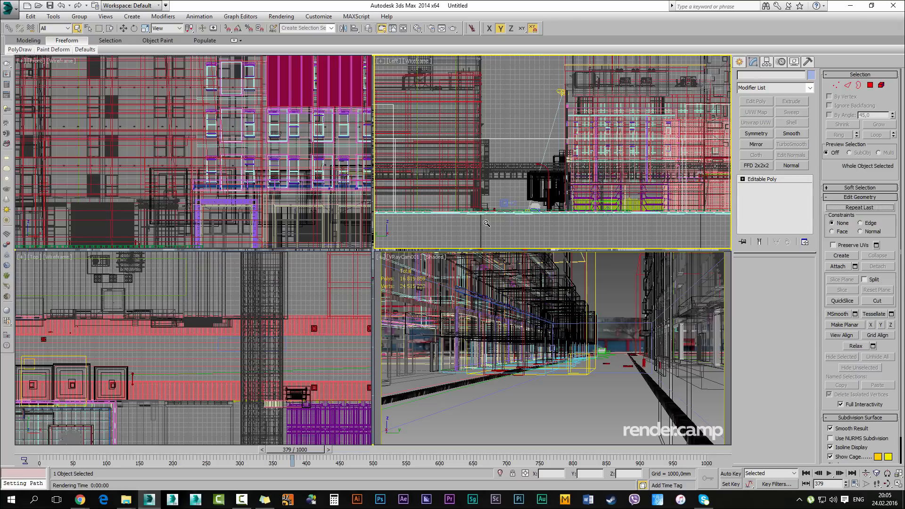
key("ctrl+z")
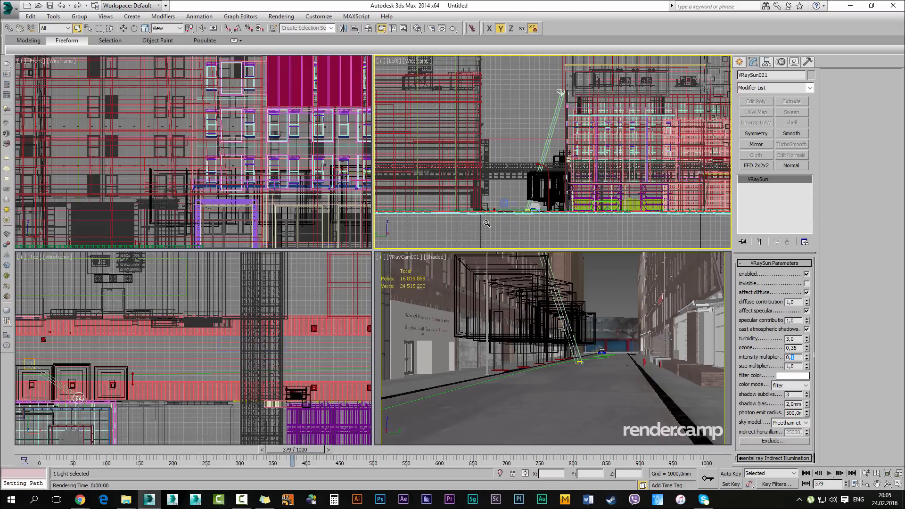
left_click_drag(796, 357, 791, 358)
type("25")
key("Return")
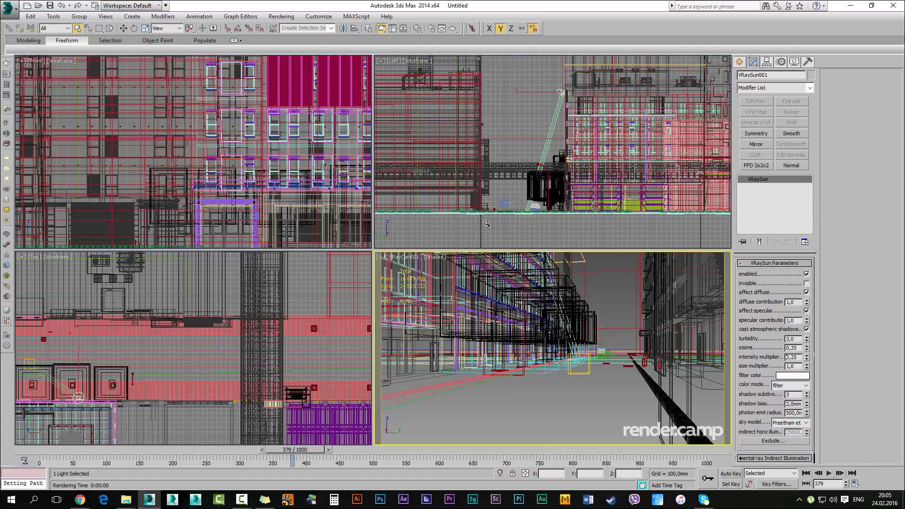
Select the VRay physical camera in the top view and set its f-number to 3.4
key("alt+w")
middle_click_drag(487, 222, 765, 212)
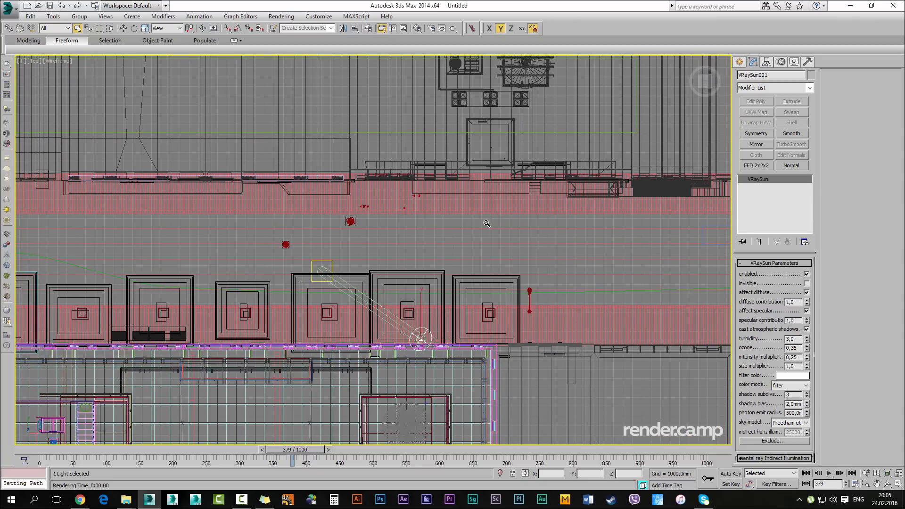
middle_click_drag(486, 223, 303, 229)
scroll(486, 223, "up", 5)
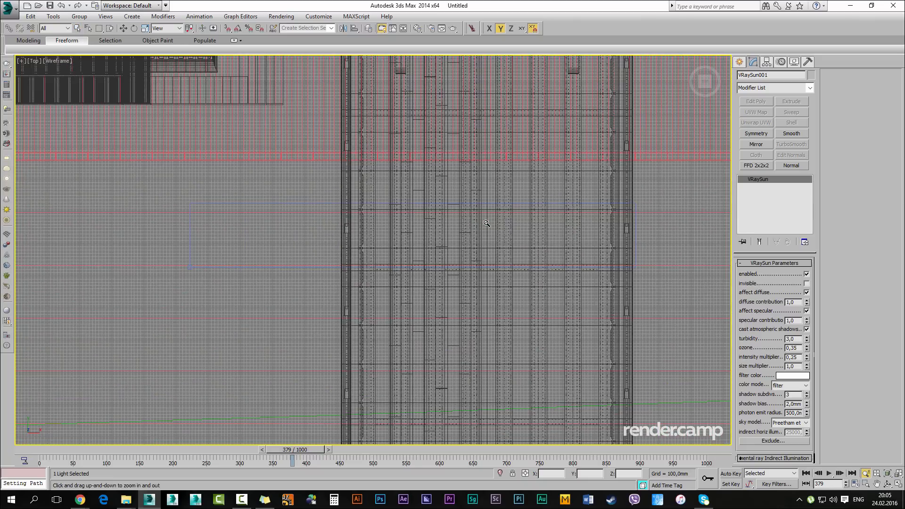
scroll(486, 223, "up", 2)
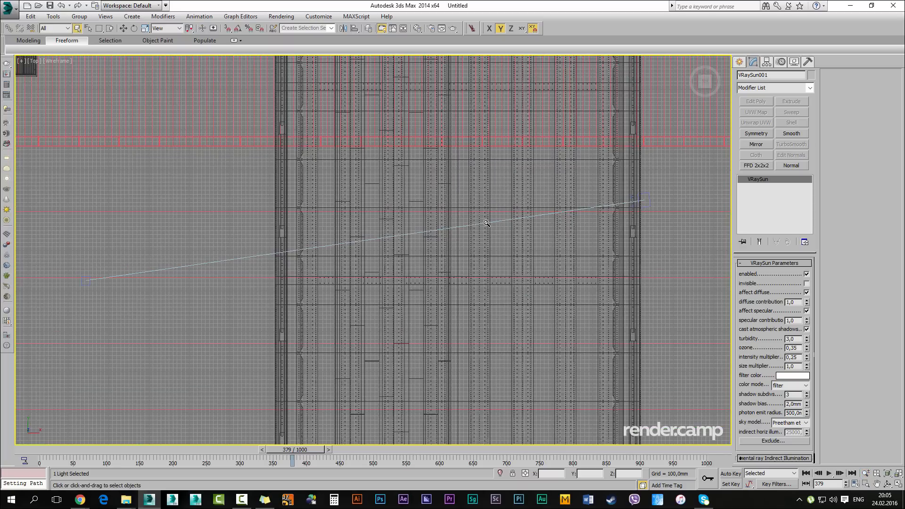
left_click(487, 223)
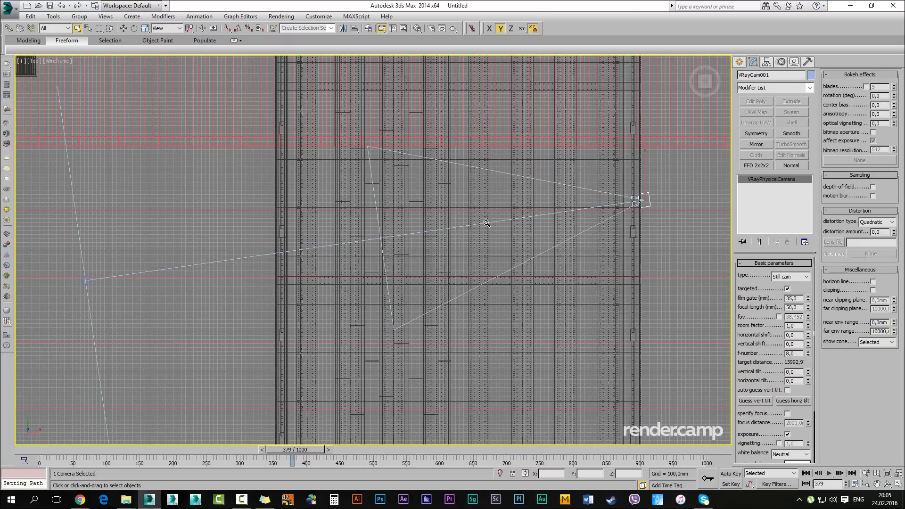
scroll(774, 359, "down", 3)
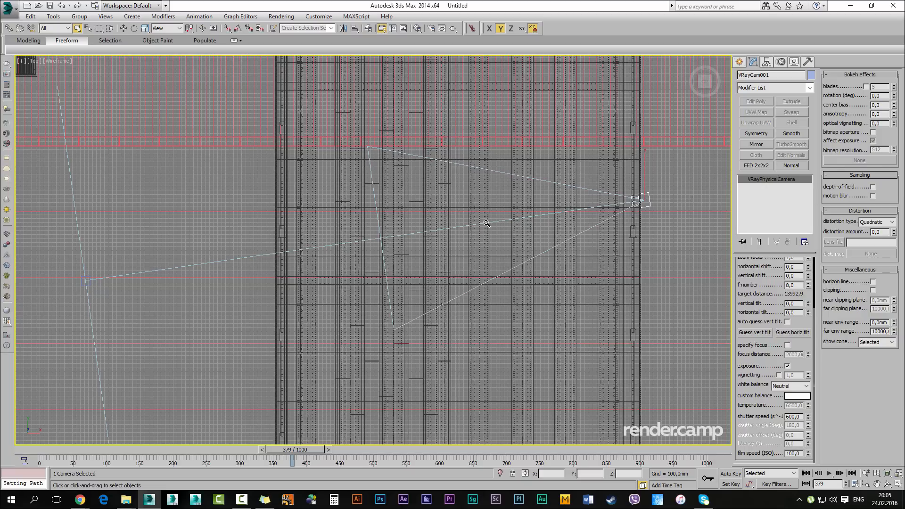
key("alt")
key("alt")
key("Return")
key("alt+w")
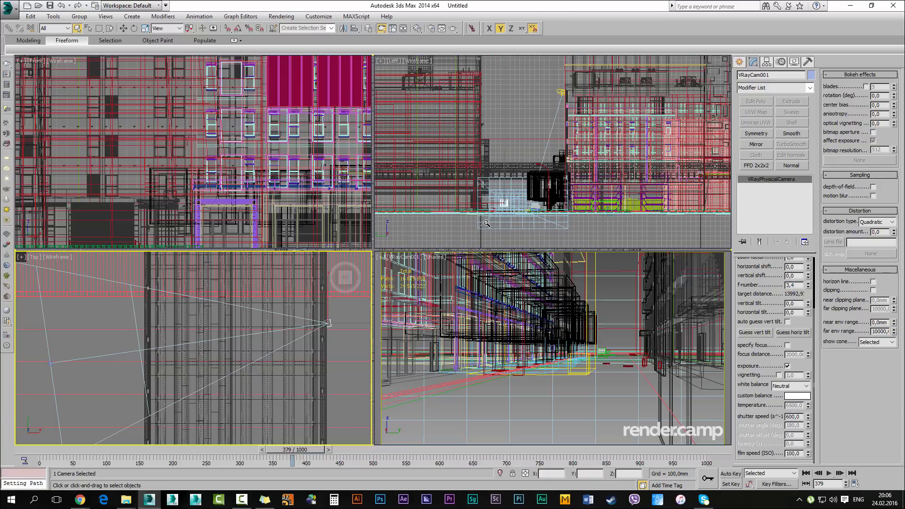
Test-render the camera view to examine the street's brightness, and close the frame buffer
key("alt+w")
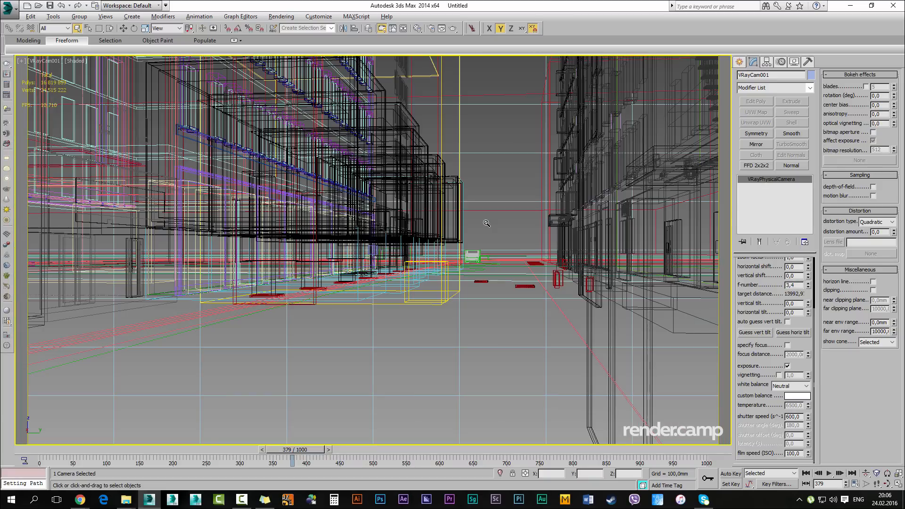
key("Escape")
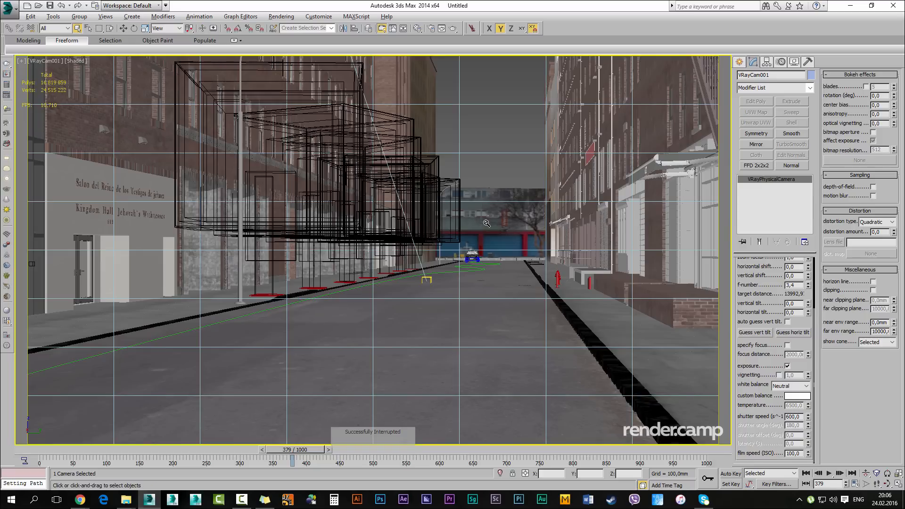
key("shift+q")
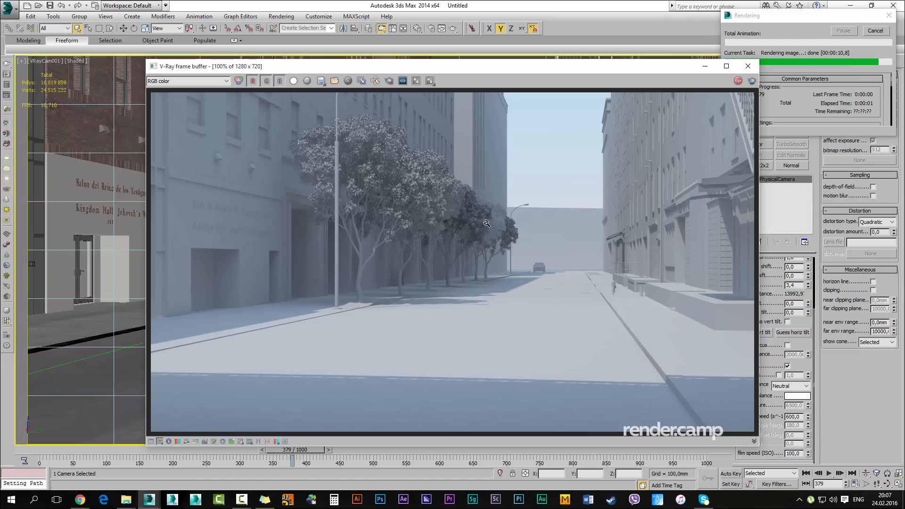
left_click(747, 66)
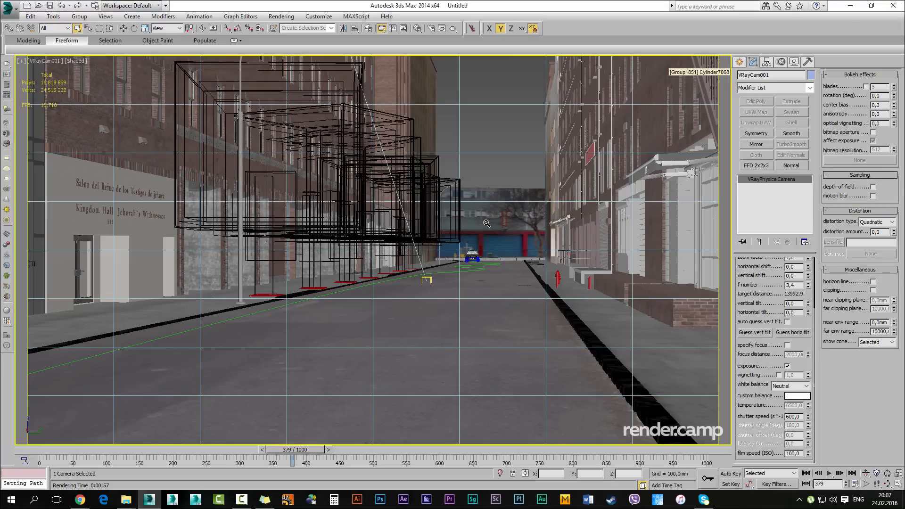
left_click(486, 223)
key("ctrl+z")
key("ctrl+z")
key("ctrl+z")
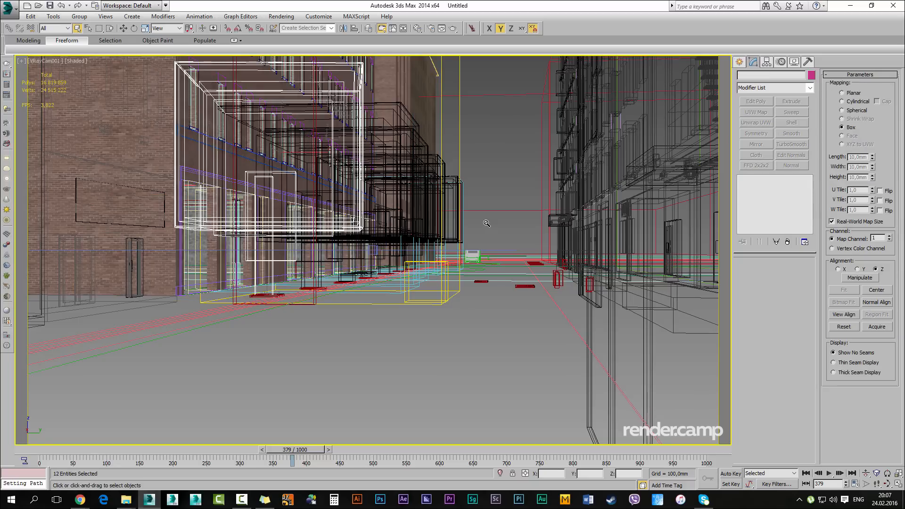
key("ctrl+z")
Draw a nearly straight multi-point line along the street in the top view, from the camera position past the tree row
key("alt+w")
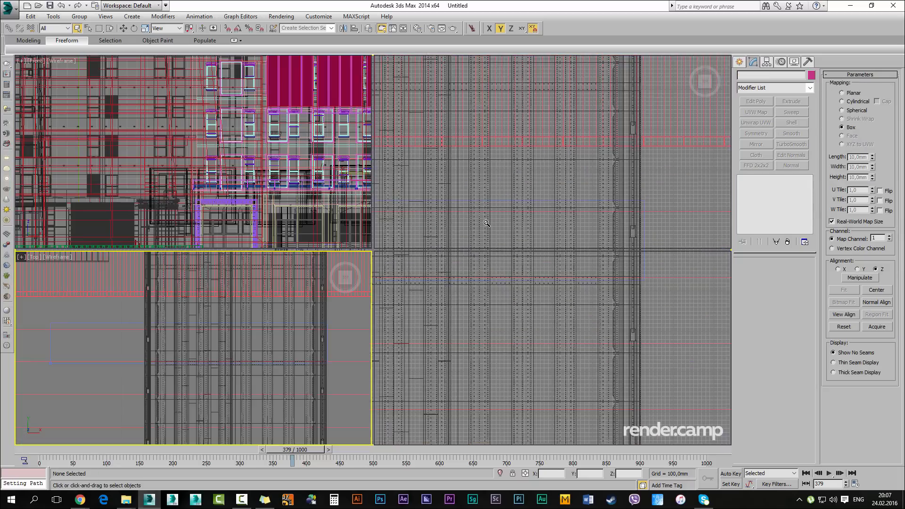
key("alt+w")
scroll(487, 223, "down", 6)
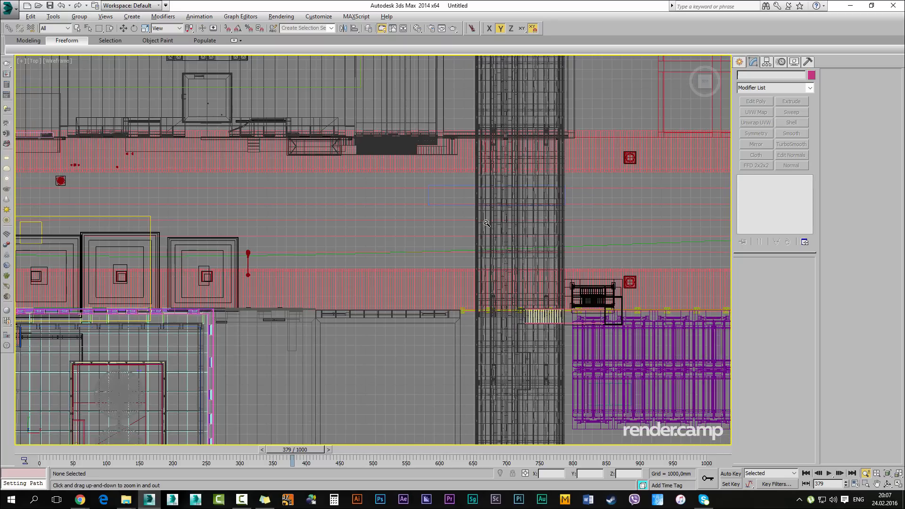
scroll(486, 222, "up", 1)
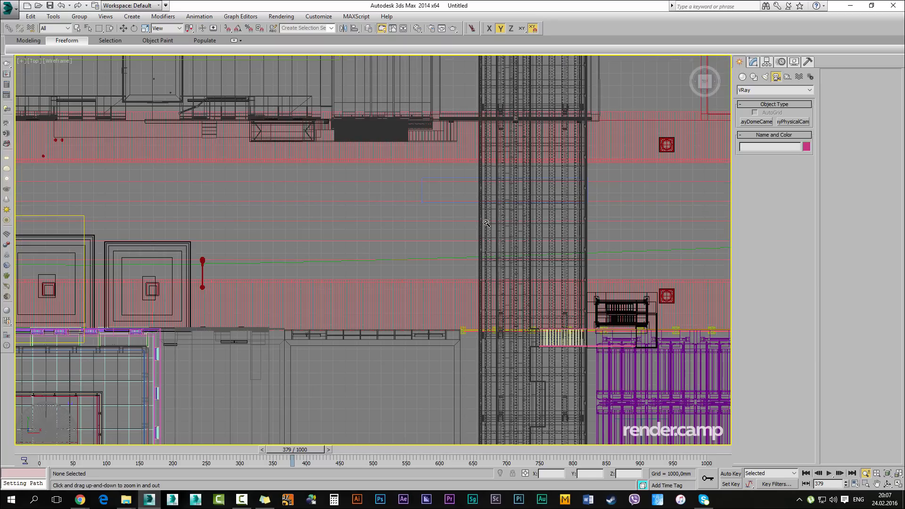
left_click(754, 76)
left_click(756, 130)
middle_click_drag(486, 223, 532, 228)
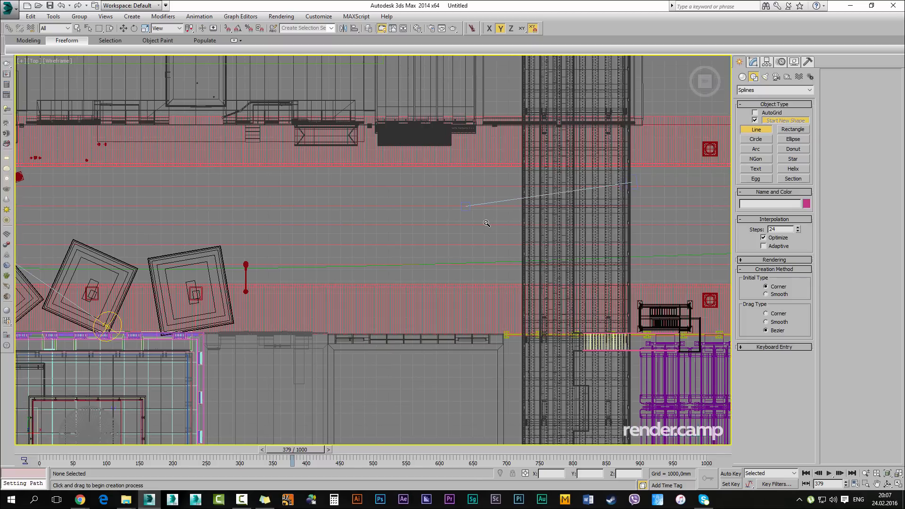
left_click(637, 183)
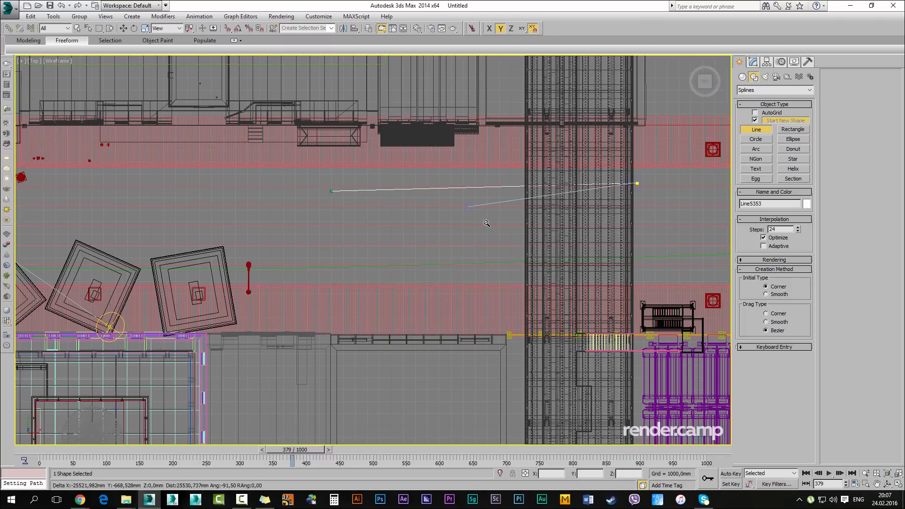
scroll(331, 191, "down", 2)
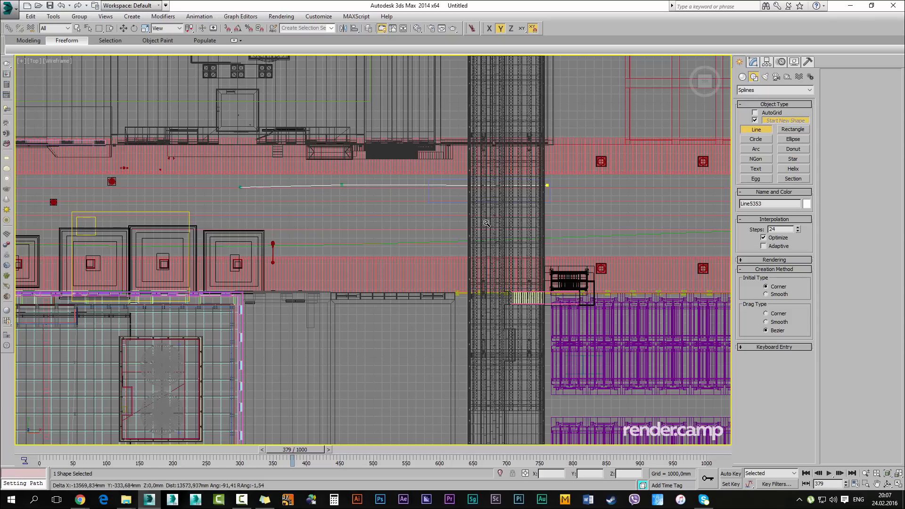
left_click(146, 186)
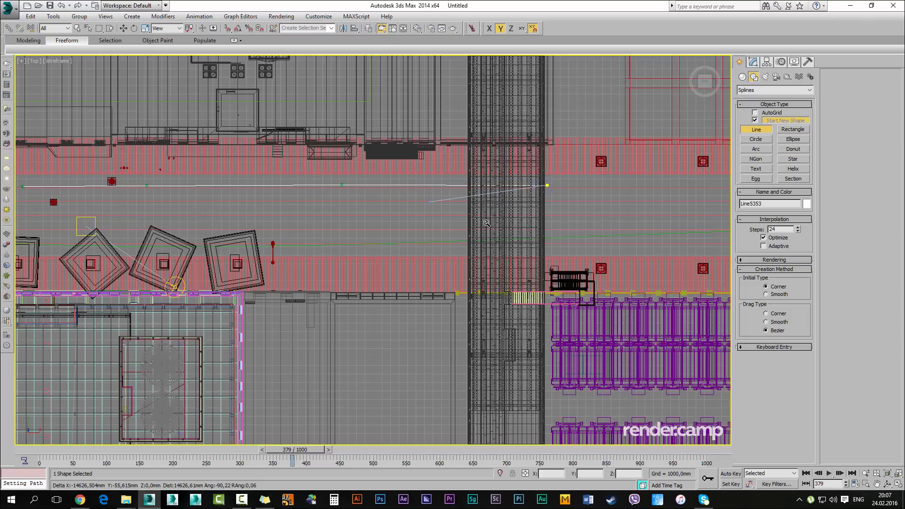
middle_click_drag(22, 187, 137, 200)
middle_click_drag(545, 215, 585, 216)
Draw a second multi-point line parallel to the first along the street, starting near the camera target, and exit the Line tool
scroll(585, 215, "down", 2)
scroll(586, 216, "up", 2)
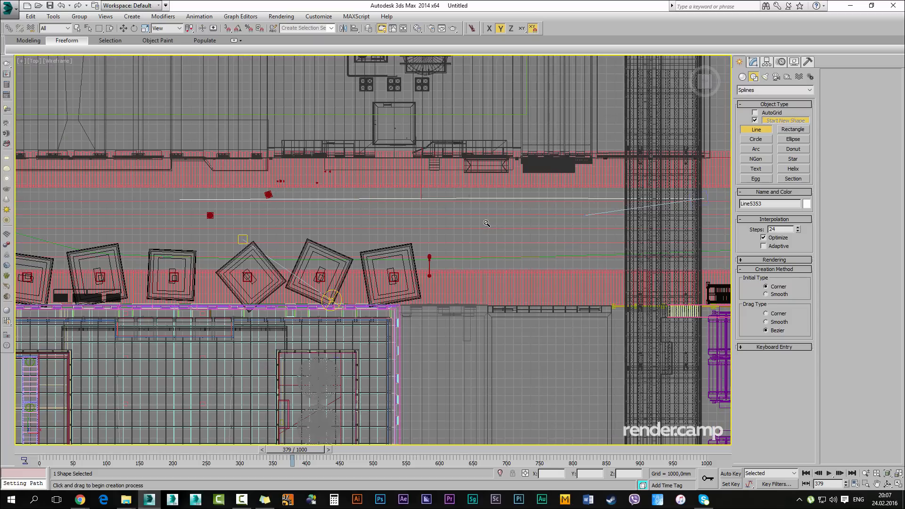
left_click(630, 208)
left_click(447, 209)
left_click(283, 209)
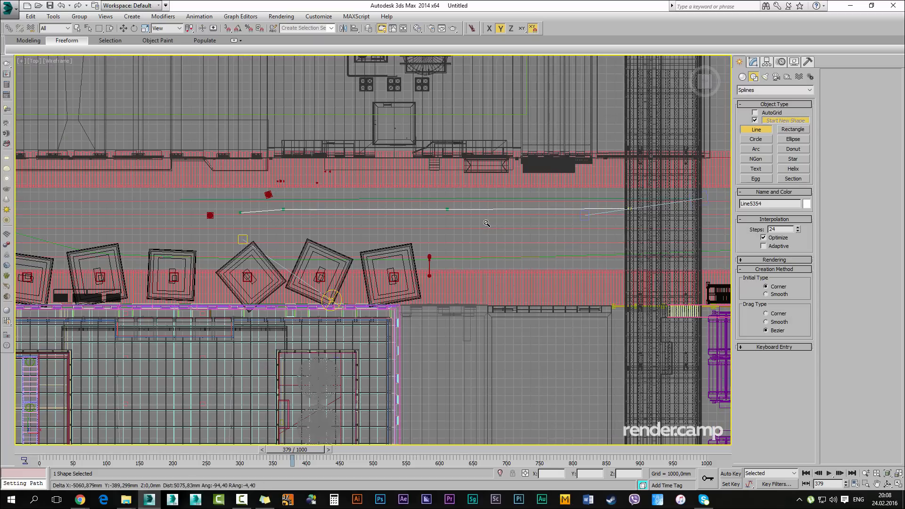
left_click(205, 209)
right_click(486, 223)
right_click(486, 224)
Select both street lines together with the VRay camera and its target, and isolate them
left_click(487, 199, "ctrl")
scroll(487, 224, "down", 3)
middle_click_drag(344, 224, 486, 223)
scroll(486, 224, "up", 1)
scroll(487, 223, "up", 2)
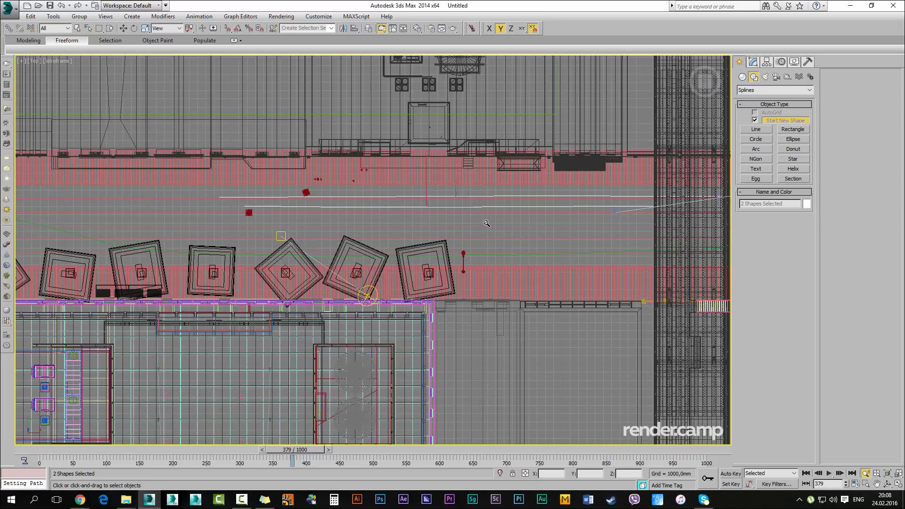
left_click(615, 212, "ctrl")
middle_click_drag(699, 203, 486, 223)
scroll(486, 224, "up", 3)
key("q")
scroll(487, 223, "down", 6)
key("alt+z")
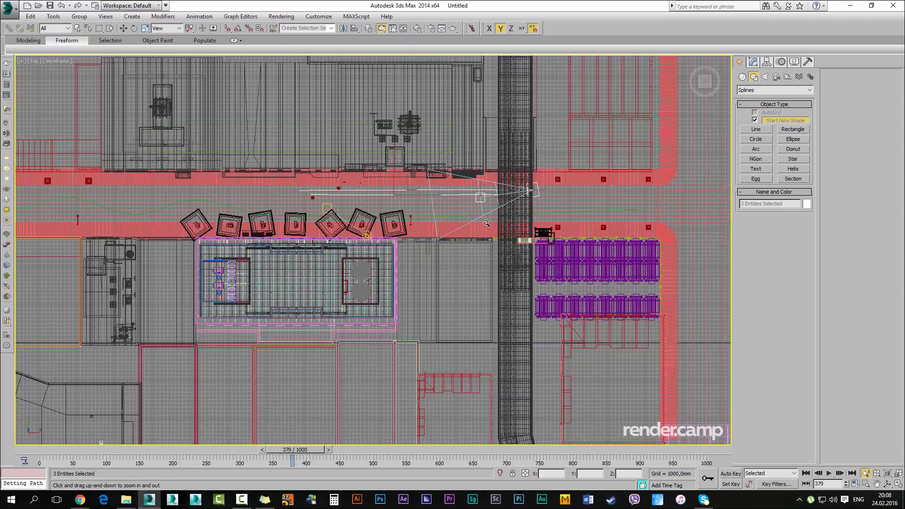
scroll(486, 224, "up", 1)
key("alt+q")
Select only the two street lines, raise them together to a height of about 904 mm in the front view, and clear the selection
key("ctrl+d")
key("ctrl+a")
key("alt+w")
right_click(486, 223)
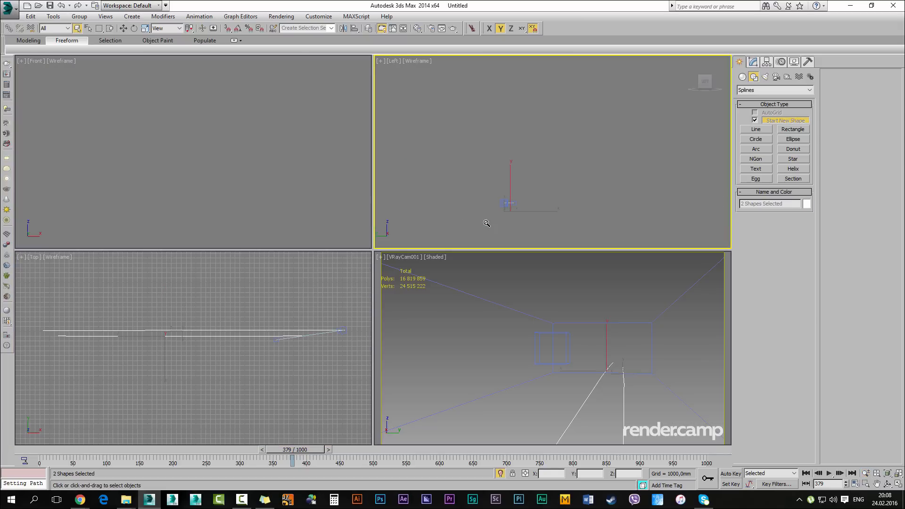
key("alt+w")
key("z")
key("alt+w")
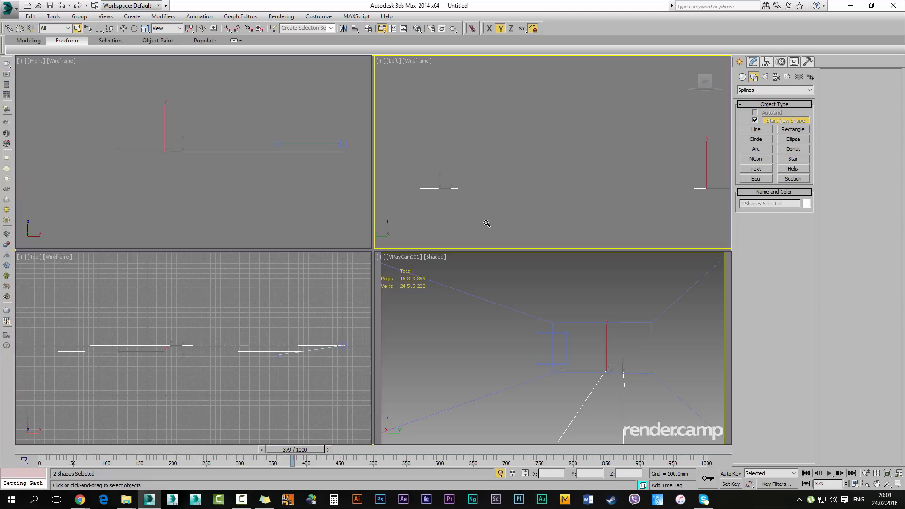
key("shift+super")
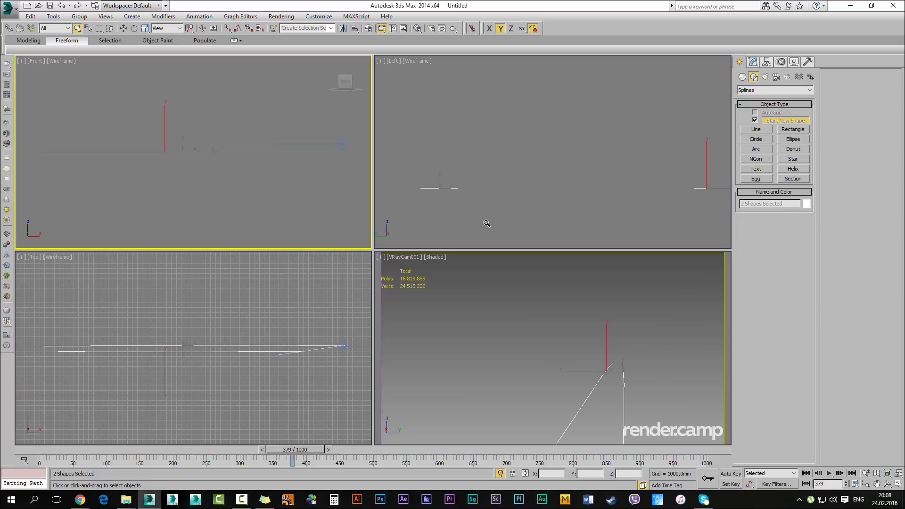
key("w")
left_click_drag(169, 125, 169, 122)
scroll(487, 224, "down", 1)
middle_click(552, 349)
key("q")
left_click(194, 198)
left_click(553, 325)
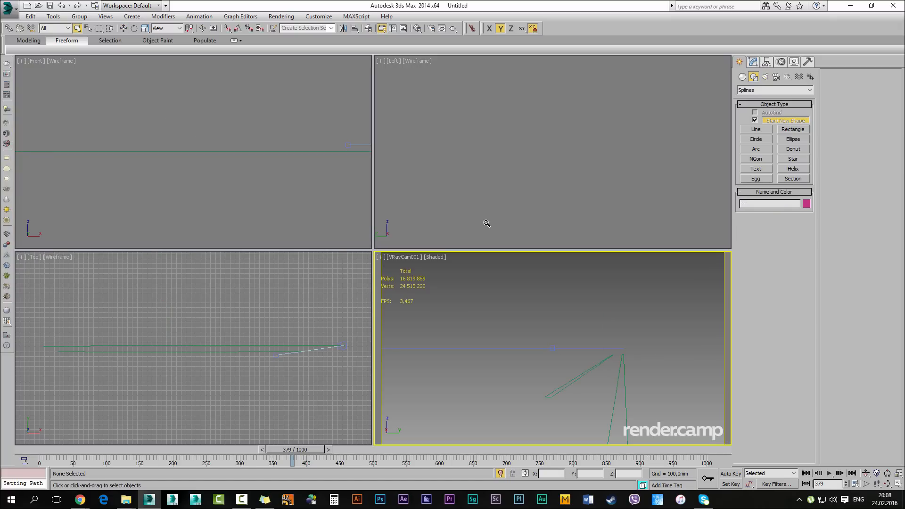
Convert all four vertices of the longer street line, which starts at the camera, to Bezier
left_click(236, 325)
key("alt+w")
left_click(301, 246)
key("1")
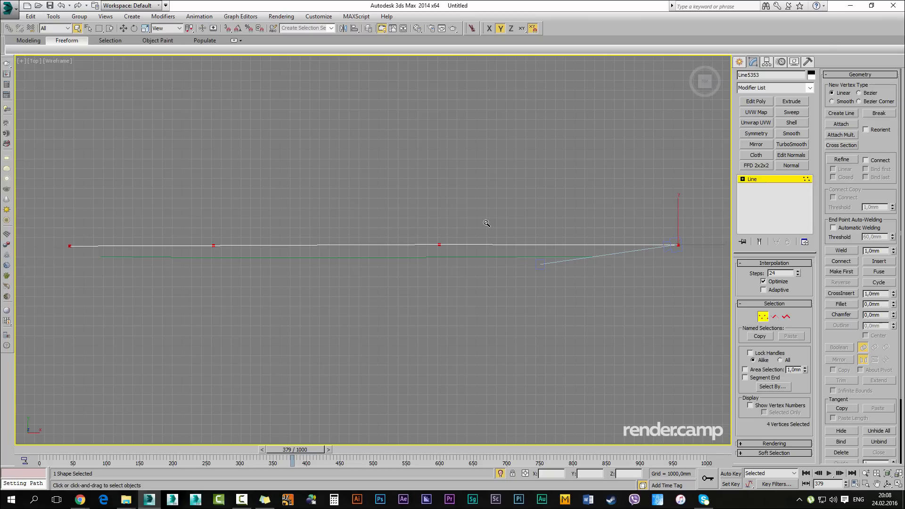
right_click(533, 174)
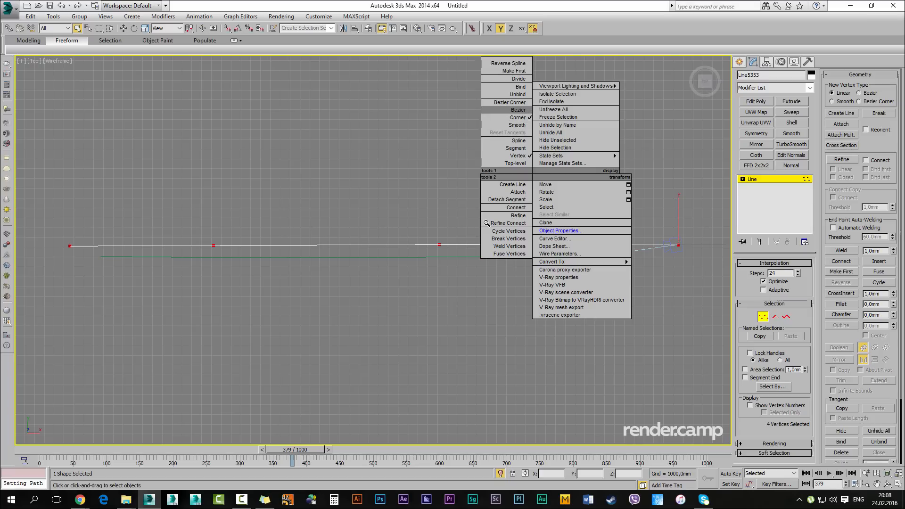
left_click(487, 223)
key("super+shift")
key("super+shift")
key("super+shift")
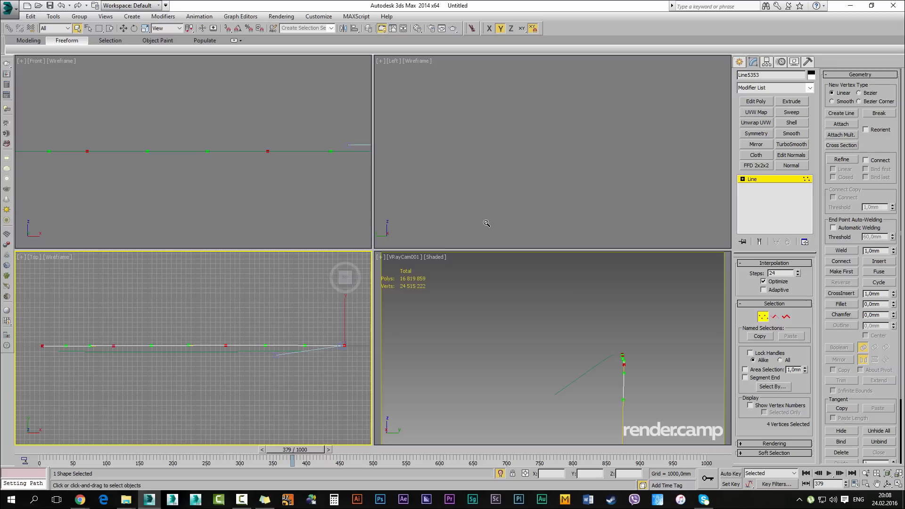
scroll(306, 119, "down", 8)
scroll(306, 120, "up", 4)
left_click(186, 161)
middle_click_drag(185, 161, 262, 271)
key("w")
left_click_drag(262, 243, 261, 142)
right_click(261, 141)
key("super+shift")
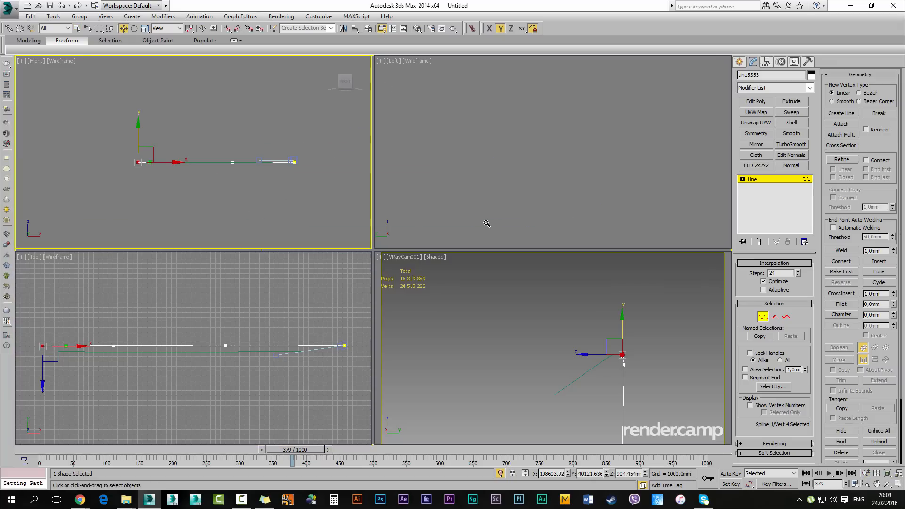
Leave the first line, convert all vertices of the second street line to Bezier, and select its far end vertex
key("q")
key("1")
left_click_drag(372, 253, 419, 318)
key("1")
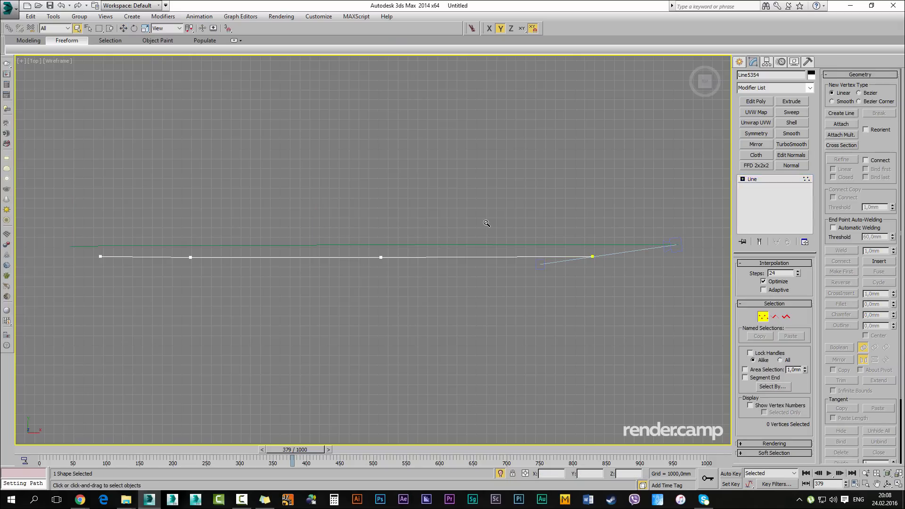
right_click(286, 147)
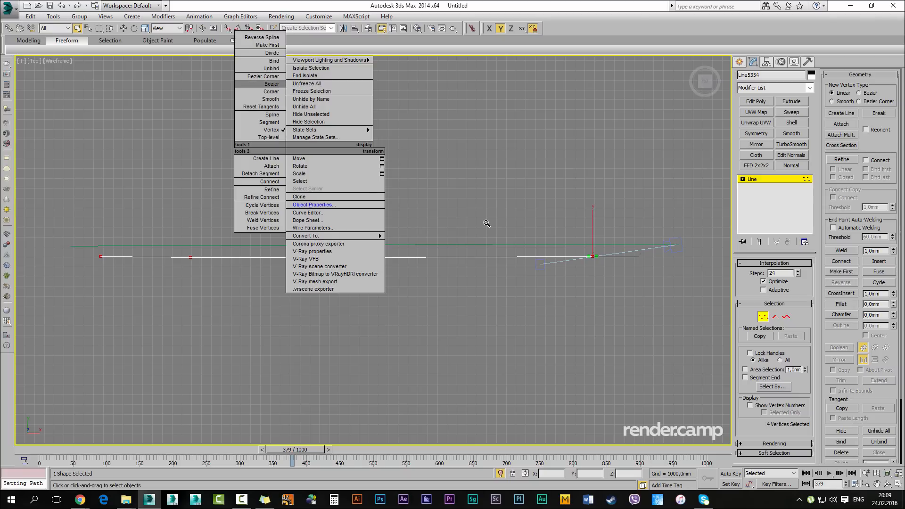
left_click(272, 84)
key("w")
key("q")
left_click(100, 257)
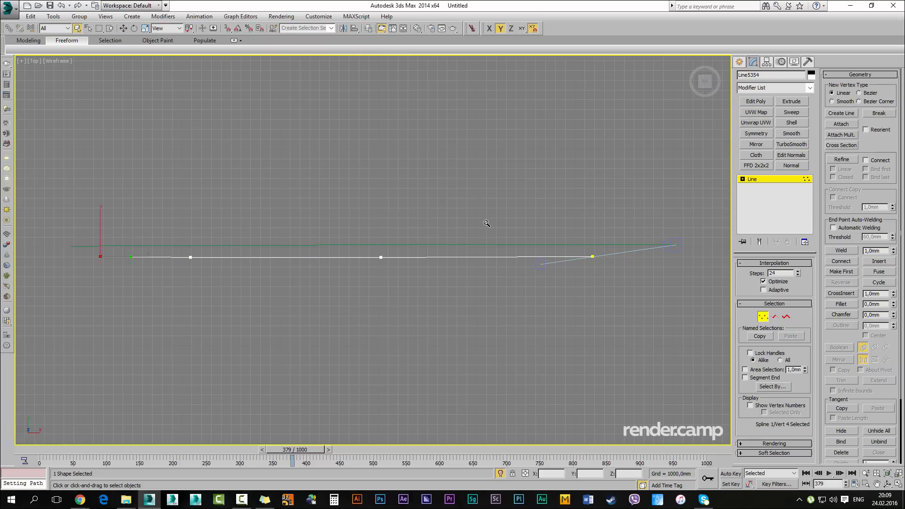
In a perspective view, raise the far end vertex of the second line to a height of about 44172 mm
key("alt+w")
right_click(553, 347)
key("alt+w")
scroll(487, 223, "down", 5)
scroll(487, 223, "up", 5)
key("w")
left_click(487, 223)
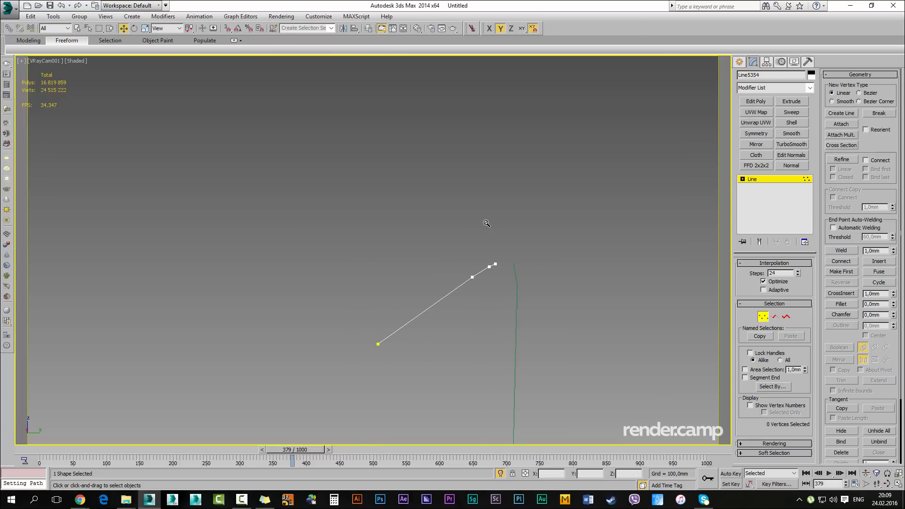
key("p")
middle_click_drag(486, 223, 556, 221, "alt")
middle_click_drag(254, 177, 352, 210)
key("q")
left_click_drag(335, 190, 371, 246)
middle_click_drag(372, 247, 406, 235, "alt")
scroll(486, 223, "down", 5)
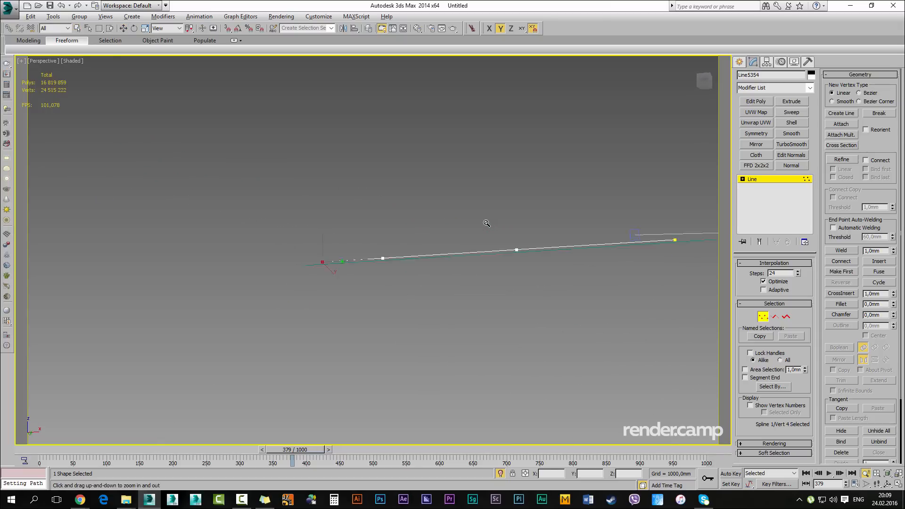
middle_click_drag(486, 223, 491, 230, "alt")
key("w")
left_click_drag(357, 224, 357, 74)
middle_click_drag(356, 74, 368, 165)
key("alt+w")
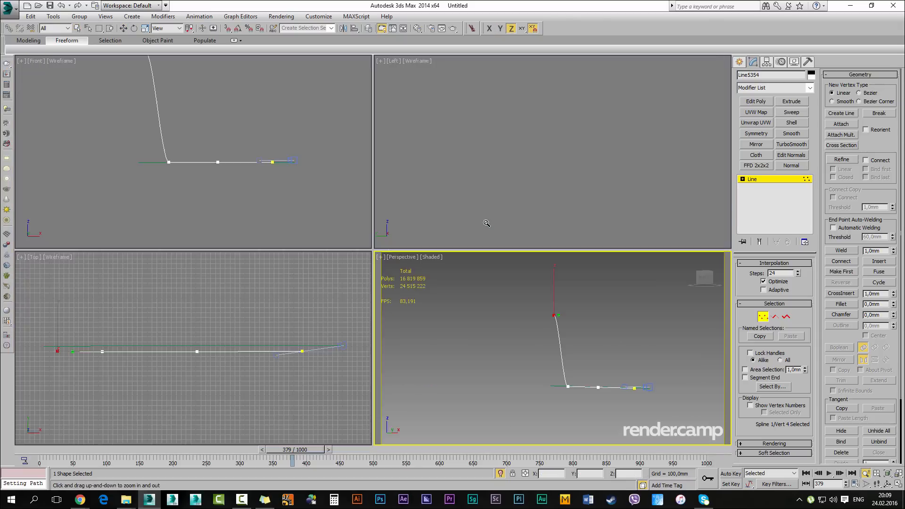
In the front view, turn the raised end vertex's handle to point downward so the curve descends vertically
middle_click(486, 223)
key("alt+w")
scroll(487, 223, "down", 8)
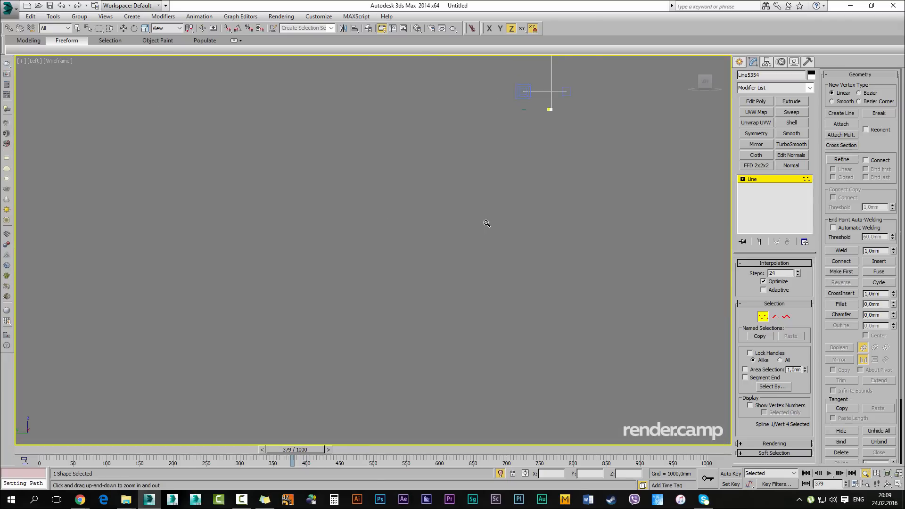
key("alt+w")
key("alt+w")
scroll(486, 223, "down", 8)
middle_click_drag(487, 223, 514, 298)
scroll(486, 223, "up", 9)
left_click(303, 134)
scroll(309, 137, "up", 6)
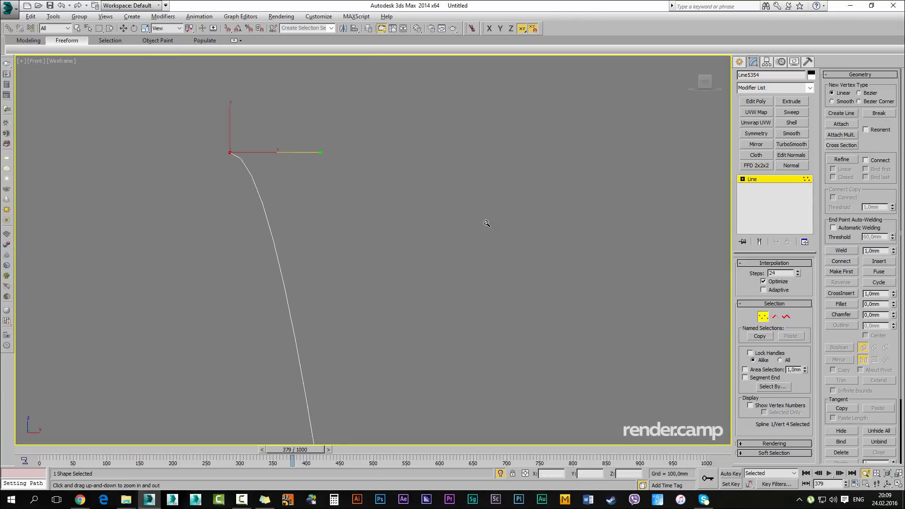
left_click_drag(322, 154, 231, 230)
Raise the vertex at the foot of the climb to about 2083 mm and tilt its handle down toward the street
key("q")
scroll(333, 170, "down", 3)
middle_click_drag(318, 234, 324, 112)
scroll(324, 112, "down", 6)
left_click(333, 182)
scroll(333, 163, "up", 6)
key("w")
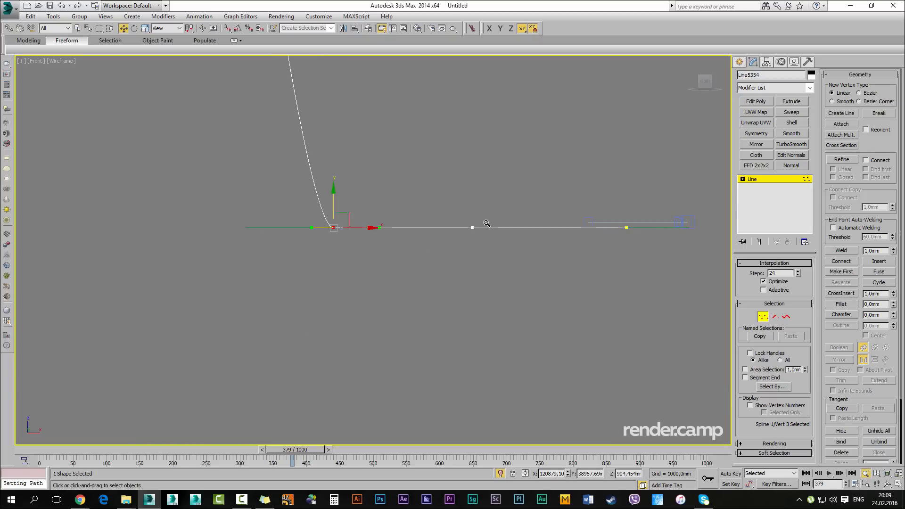
left_click_drag(333, 203, 333, 199)
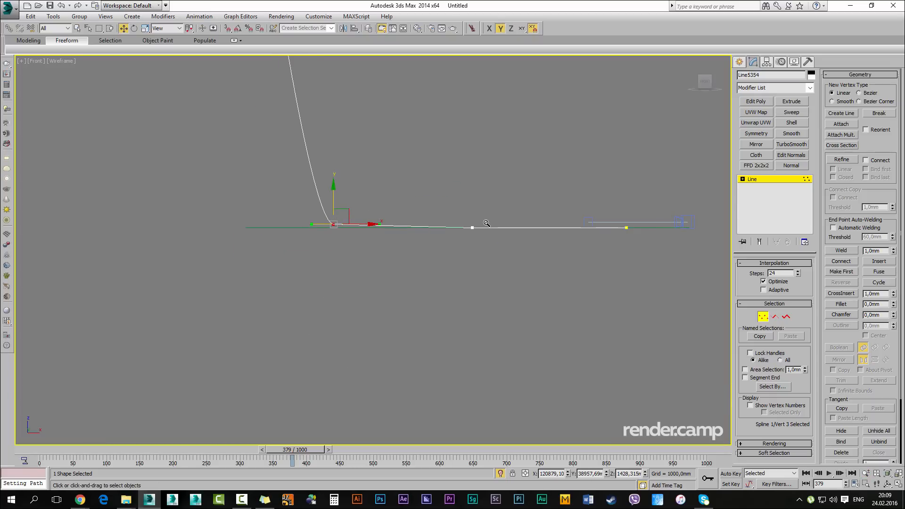
left_click_drag(380, 224, 380, 232)
left_click_drag(334, 202, 333, 198)
Convert that foot vertex to Bezier Corner and lengthen its handle on the climbing side for a rounder bend
key("alt+Return")
left_click(537, 102)
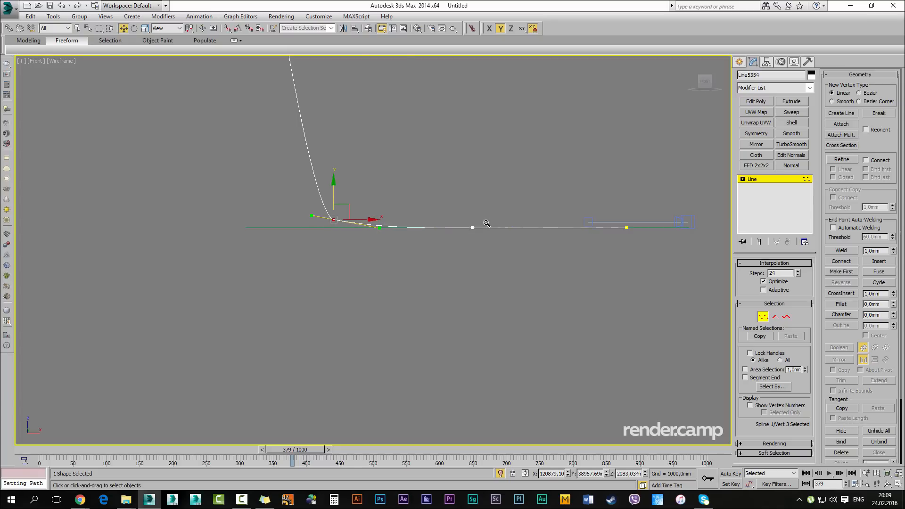
right_click(385, 129)
left_click(363, 57)
left_click_drag(311, 216, 247, 200)
right_click(311, 207)
left_click(343, 210)
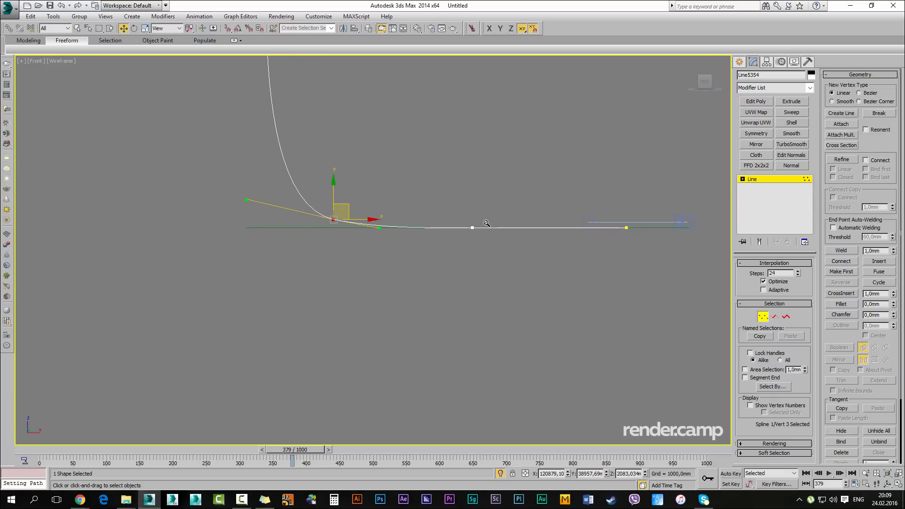
middle_click_drag(330, 109, 415, 222)
scroll(415, 222, "down", 4)
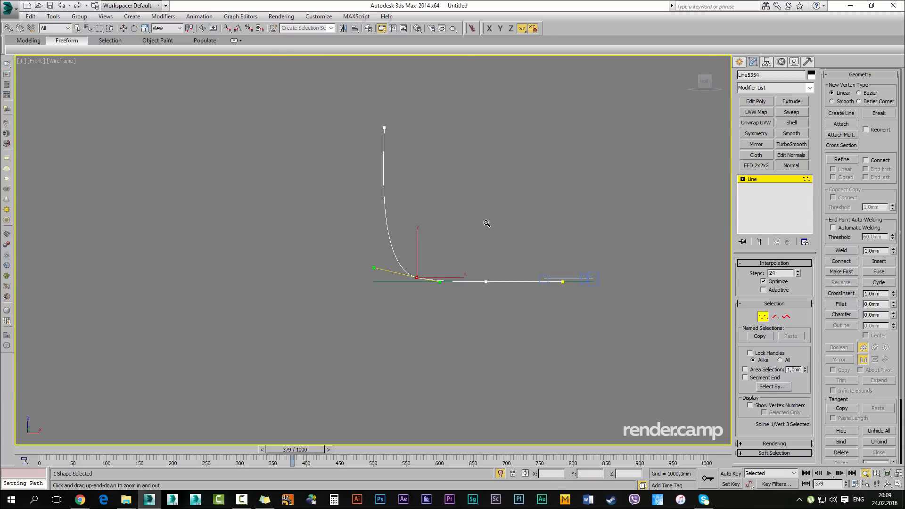
key("w")
scroll(391, 273, "up", 2)
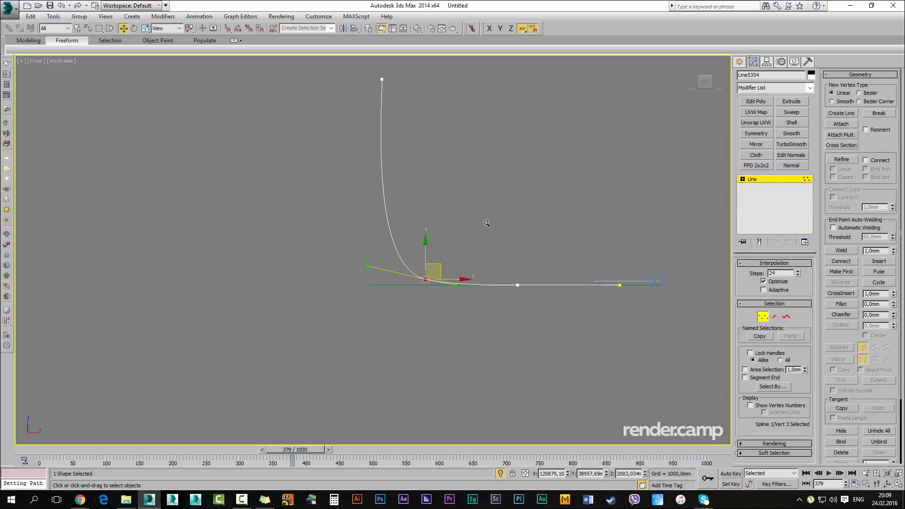
In the top view, move the raised end vertex sideways off the street to about Y 17558 mm
left_click(381, 79)
key("alt+w")
right_click(189, 330)
key("alt+w")
middle_click_drag(181, 203, 372, 185)
scroll(371, 184, "down", 4)
key("w")
left_click_drag(349, 174, 349, 240)
key("q")
left_click(385, 205)
key("w")
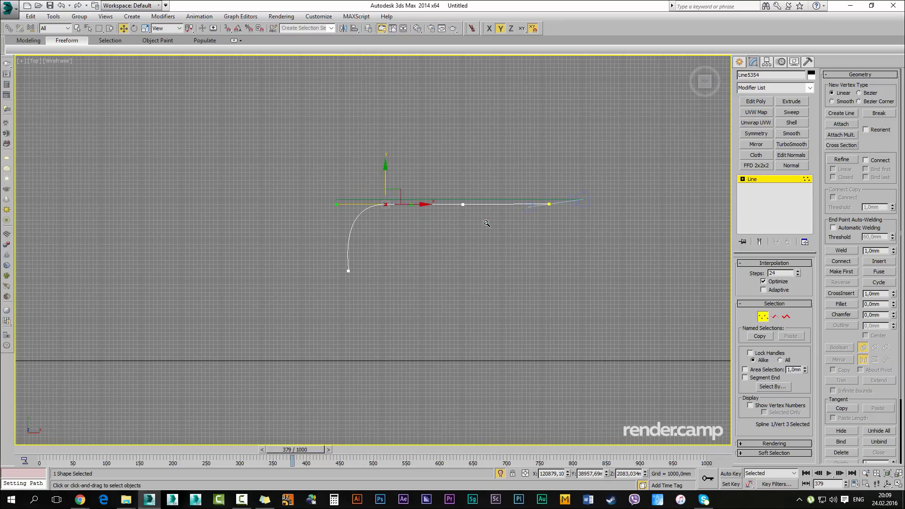
left_click(348, 271)
left_click_drag(348, 271, 348, 291)
Slightly turn the raised end vertex's handle in the perspective view
key("alt+w")
right_click(552, 349)
key("alt+w")
middle_click_drag(486, 223, 410, 241, "alt")
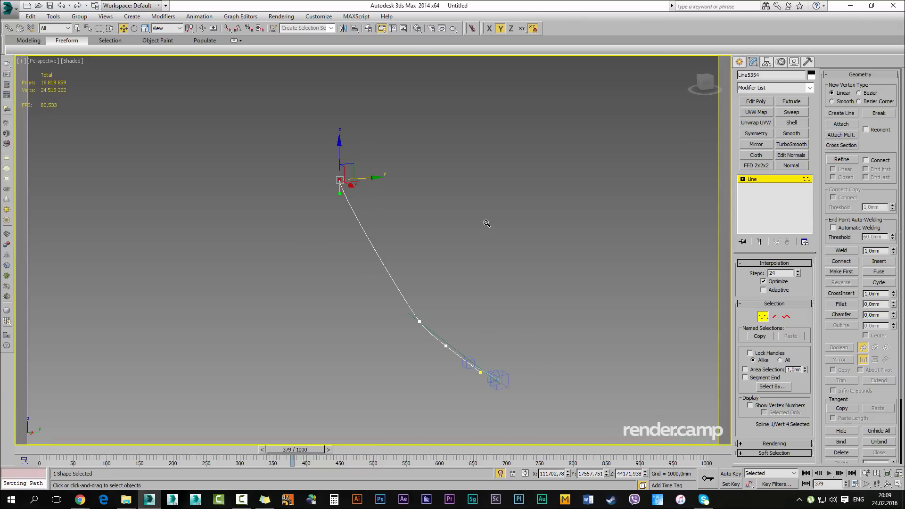
left_click_drag(339, 194, 346, 193)
Convert the foot vertex back to Bezier, shift it sideways to about Y 37856 mm, and leave vertex editing
left_click_drag(395, 309, 463, 360)
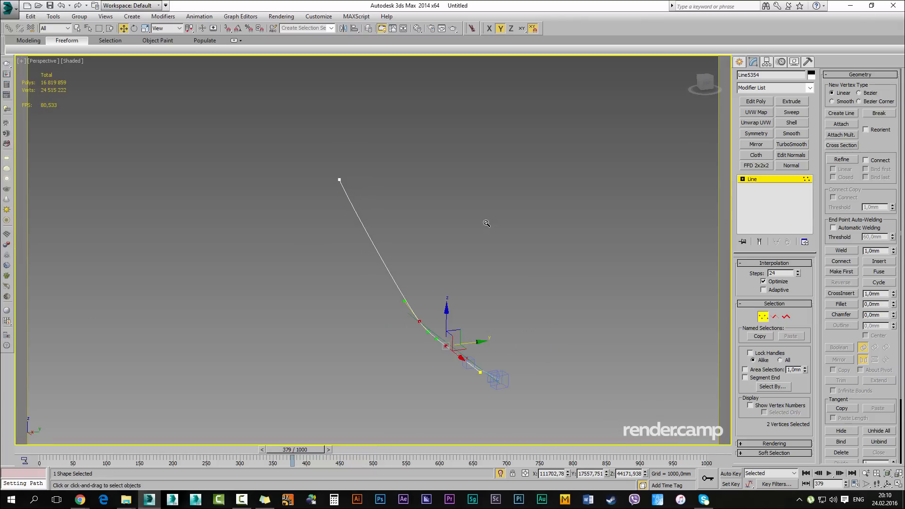
left_click_drag(397, 310, 431, 332)
middle_click_drag(434, 296, 459, 291, "alt")
right_click(458, 290)
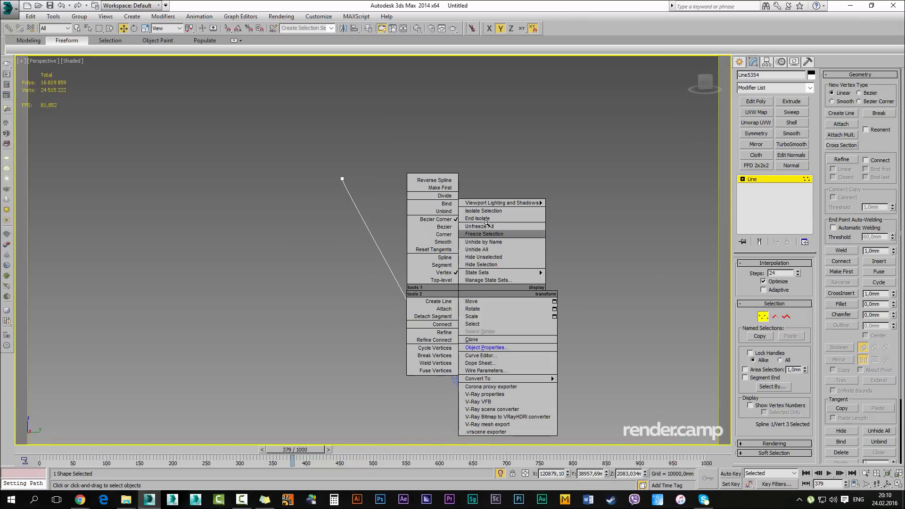
left_click(444, 227)
scroll(409, 300, "up", 2)
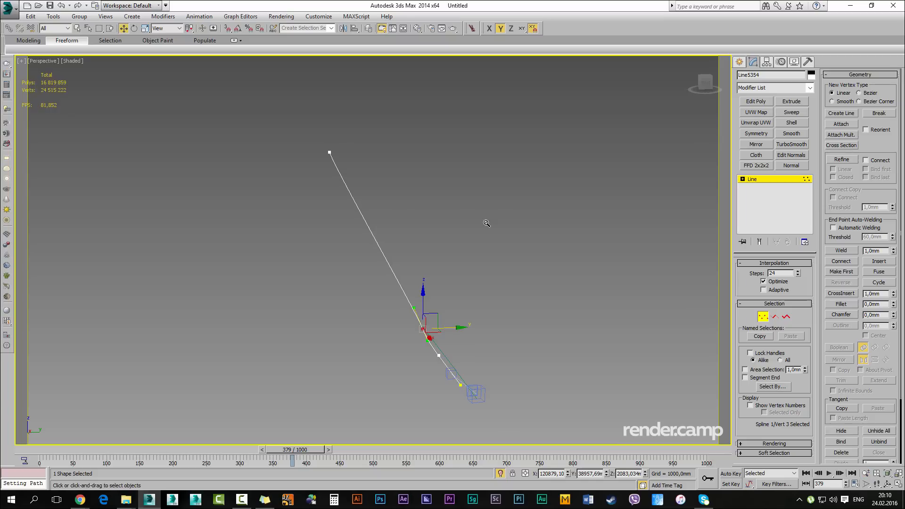
left_click_drag(412, 307, 440, 328)
middle_click_drag(440, 328, 416, 328, "alt")
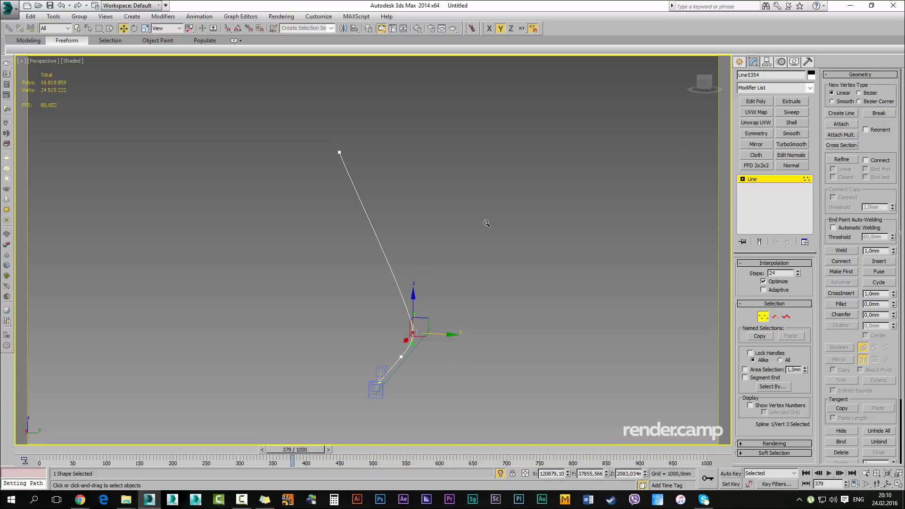
key("1")
key("q")
middle_click_drag(487, 222, 504, 229, "alt")
middle_click_drag(487, 223, 548, 176)
scroll(487, 223, "up", 2)
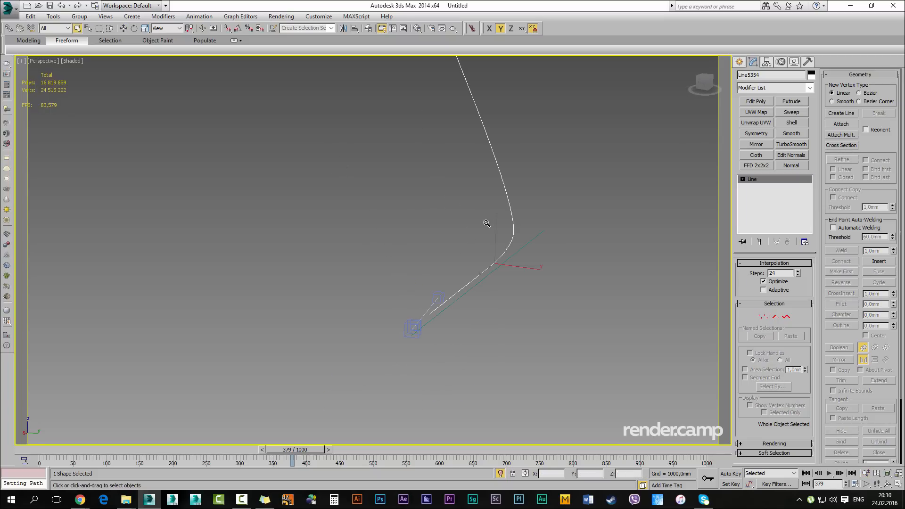
Return to frame 0 and bind the VRay camera to the straight street line with a Path Constraint
left_click(413, 329)
key("w")
left_click_drag(295, 450, 49, 450)
middle_click_drag(486, 223, 515, 242, "alt")
scroll(486, 223, "down", 2)
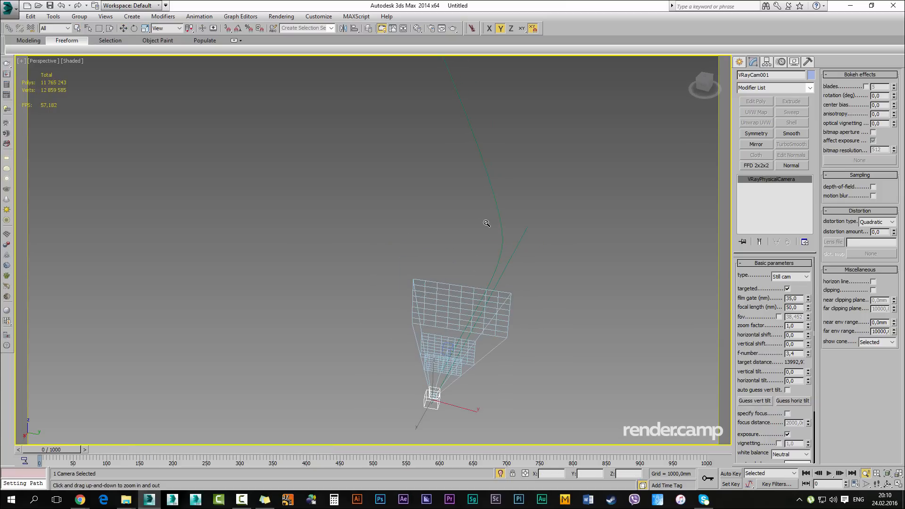
scroll(435, 408, "up", 5)
scroll(436, 407, "down", 3)
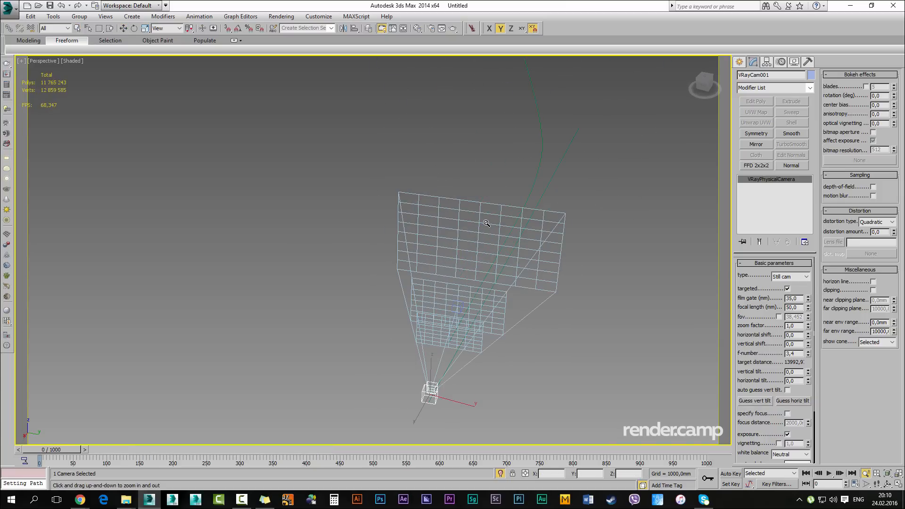
left_click(199, 16)
mouse_move(221, 65)
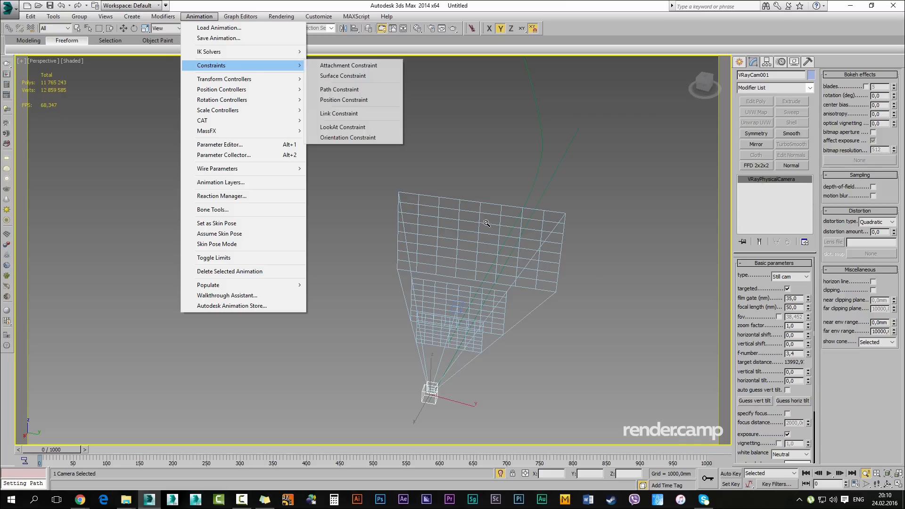
left_click(339, 89)
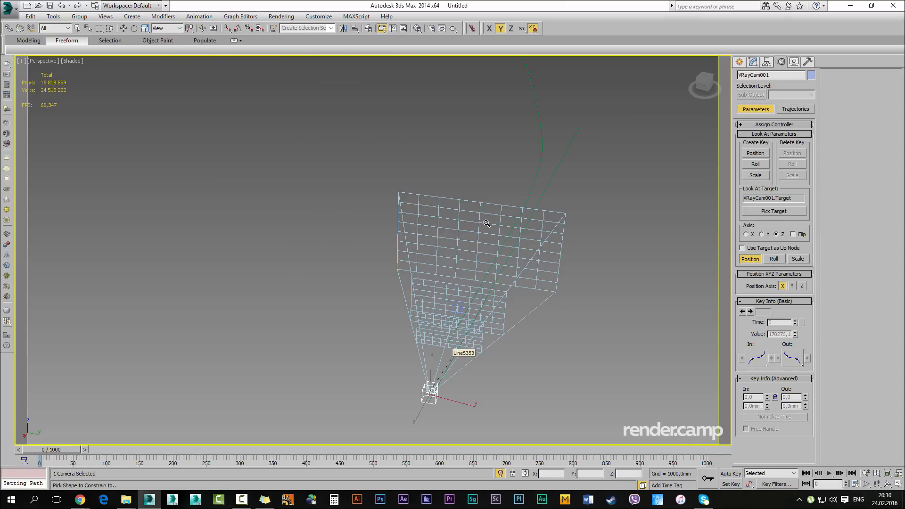
left_click(451, 354)
Select the VRay camera's target and bind it to the curved guide line with a Path Constraint
scroll(486, 224, "up", 2)
key("q")
scroll(486, 223, "up", 2)
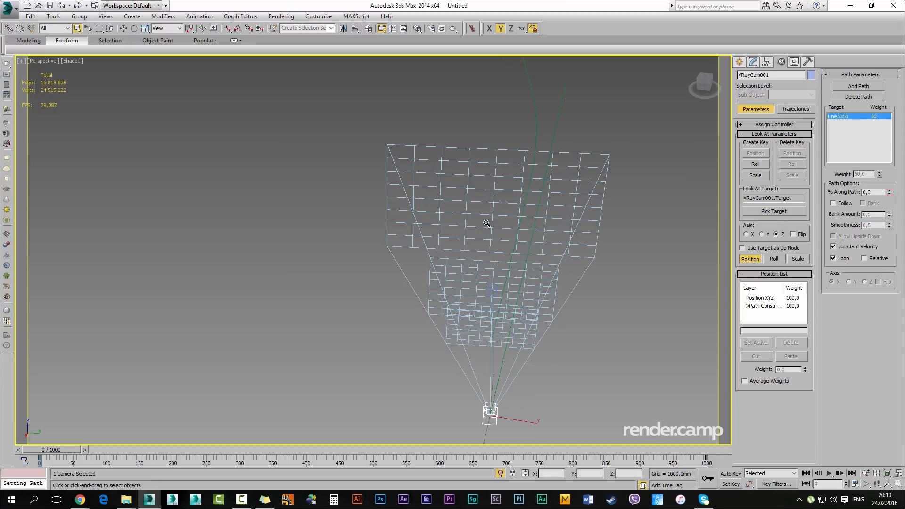
left_click(491, 291)
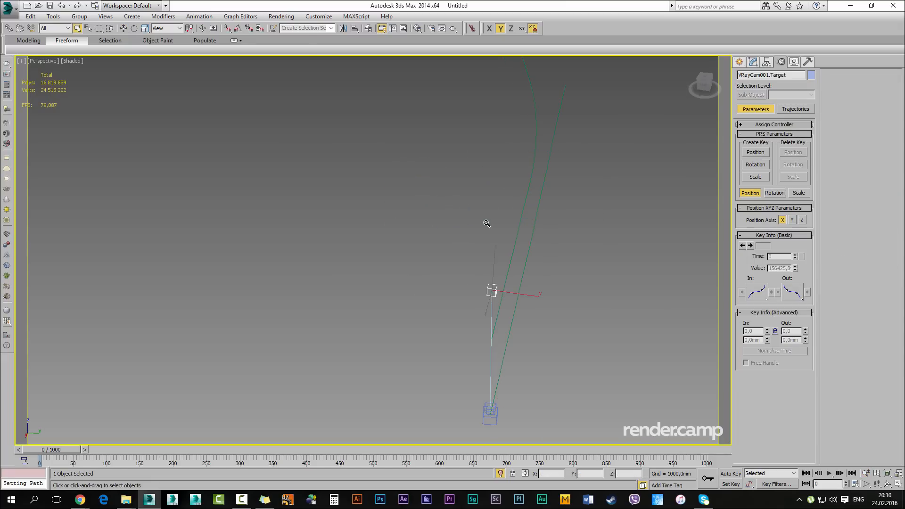
left_click(199, 17)
mouse_move(212, 65)
left_click(340, 89)
left_click(509, 262)
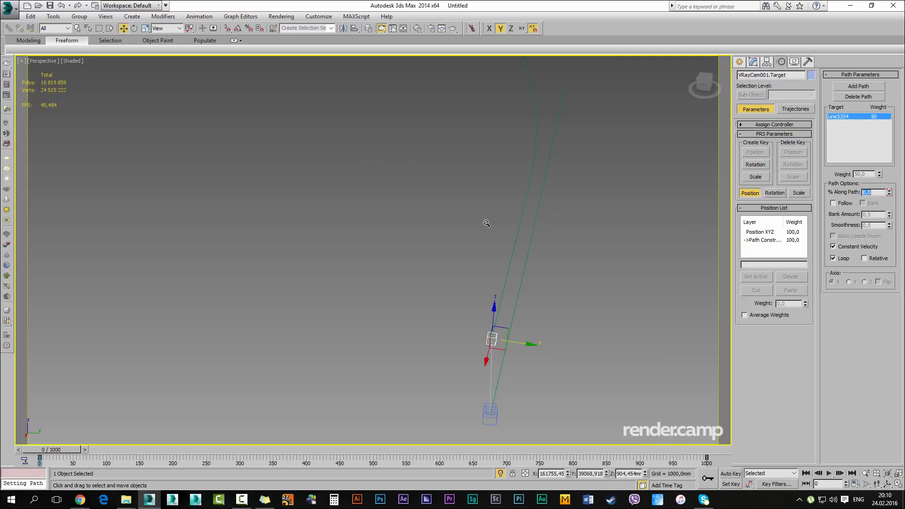
Look through VRayCam001 with the full street scene brought back from isolation and nothing selected
middle_click_drag(486, 224, 486, 224, "alt")
scroll(486, 224, "up", 2)
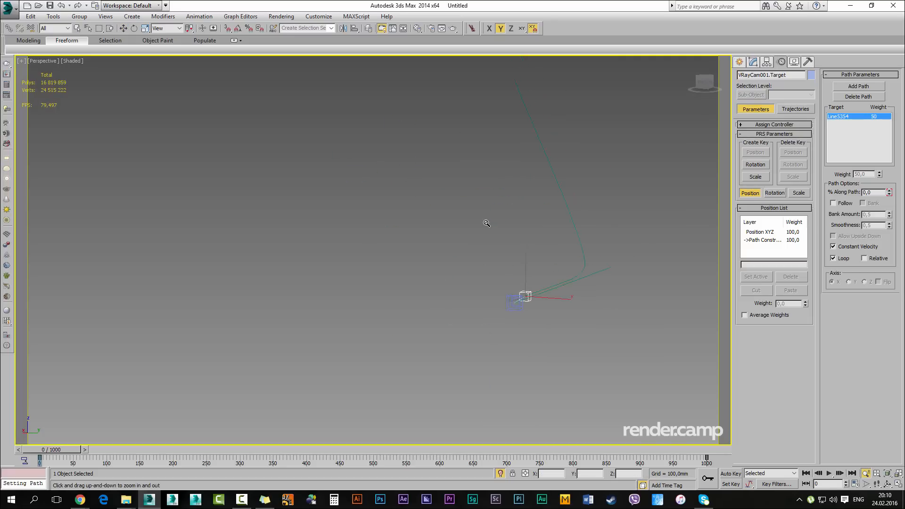
key("c")
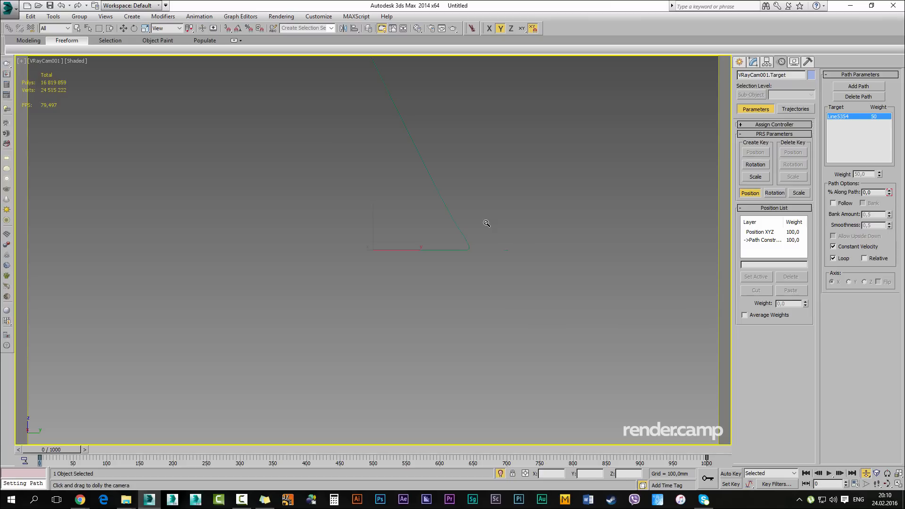
key("alt+q")
key("slash")
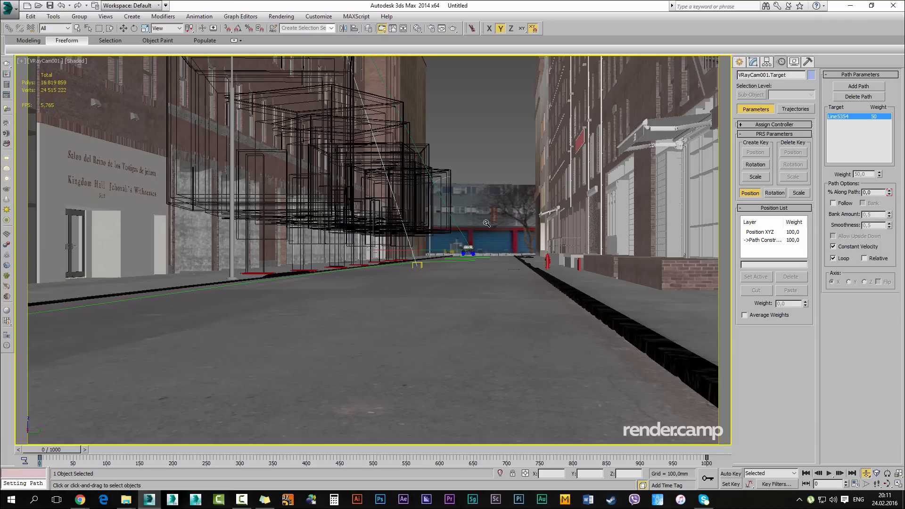
left_click(486, 223)
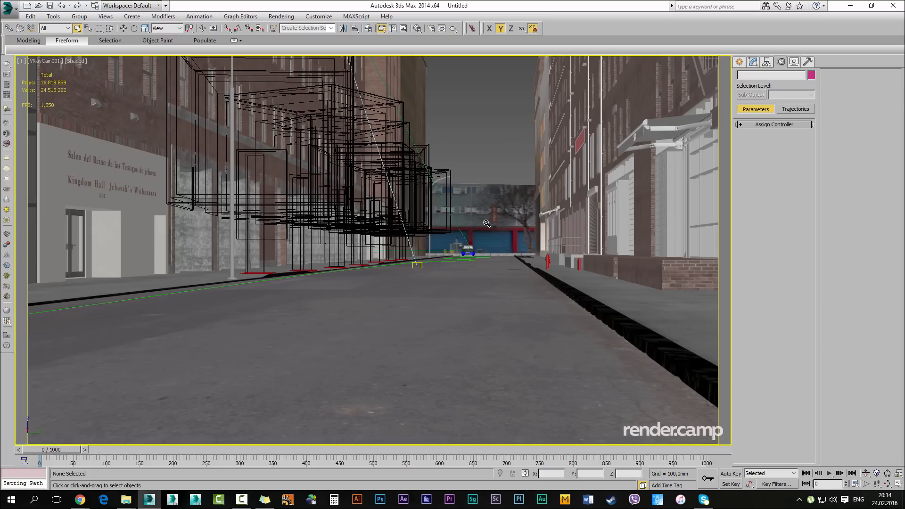
scroll(486, 223, "up", 2)
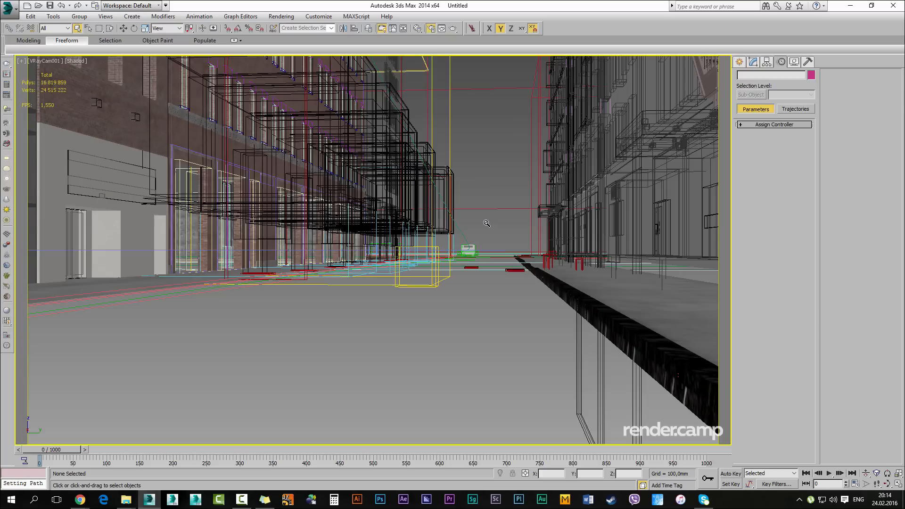
In the V-Ray render setup, set the irradiance map preset to Medium - animation with 50 subdivs
key("F10")
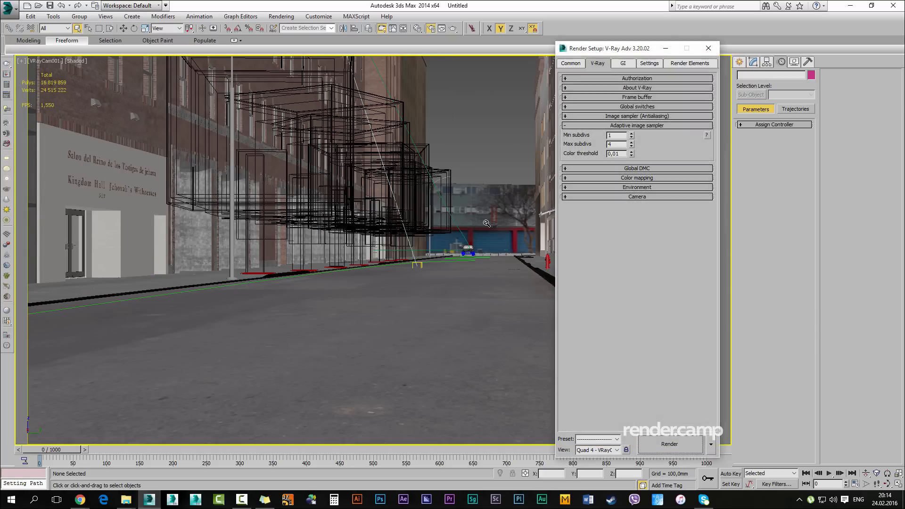
left_click(637, 107)
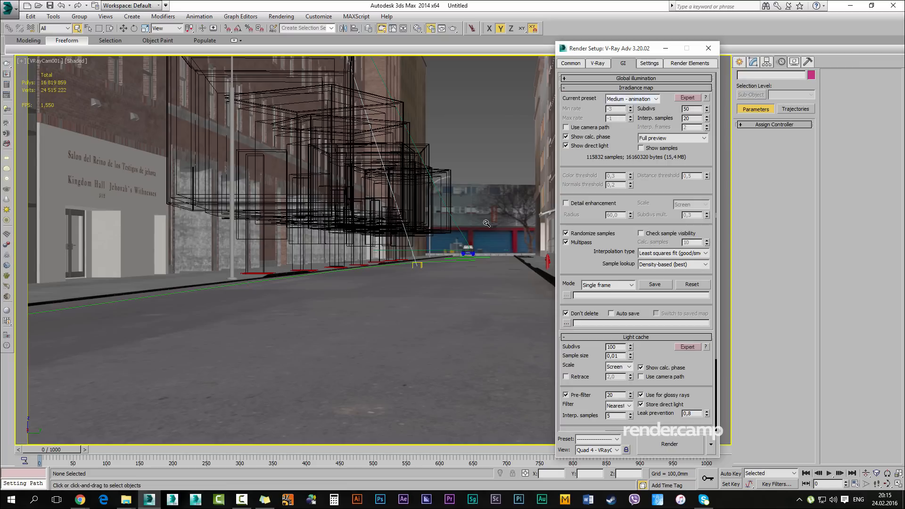
left_click(633, 99)
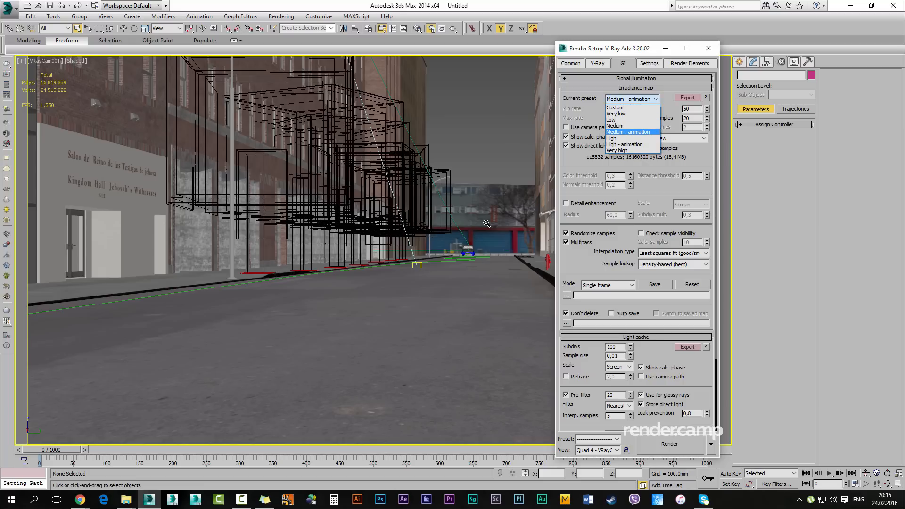
left_click(627, 132)
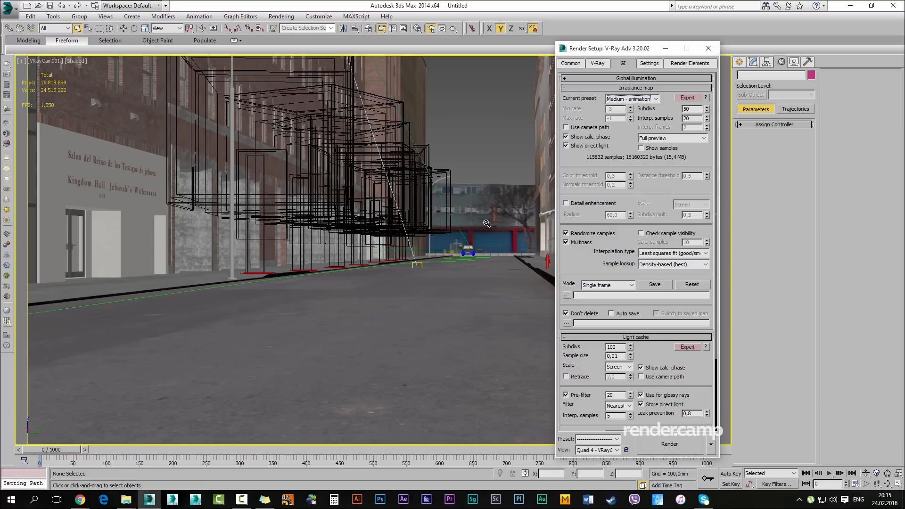
double_click(687, 109)
type("56")
key("Return")
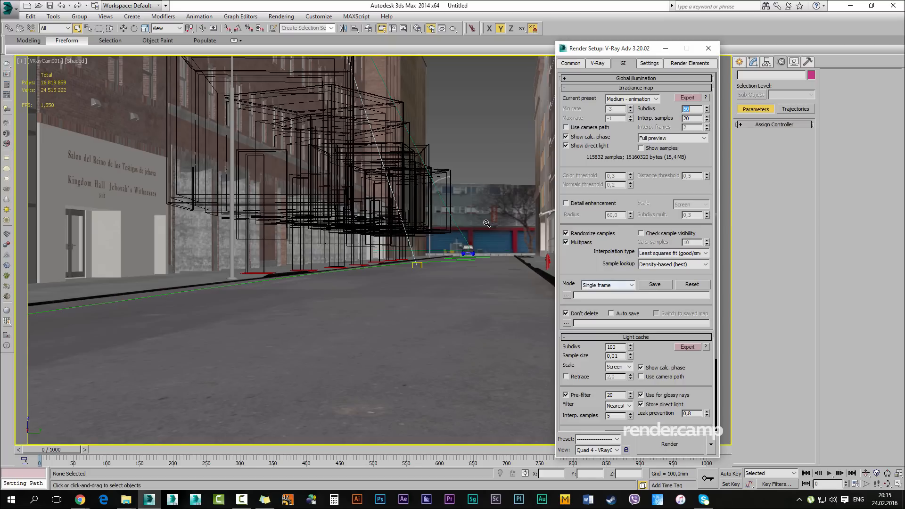
Enable Check sample visibility for the irradiance map and set its mode to Animation (prepass)
left_click(641, 233)
scroll(638, 251, "down", 2)
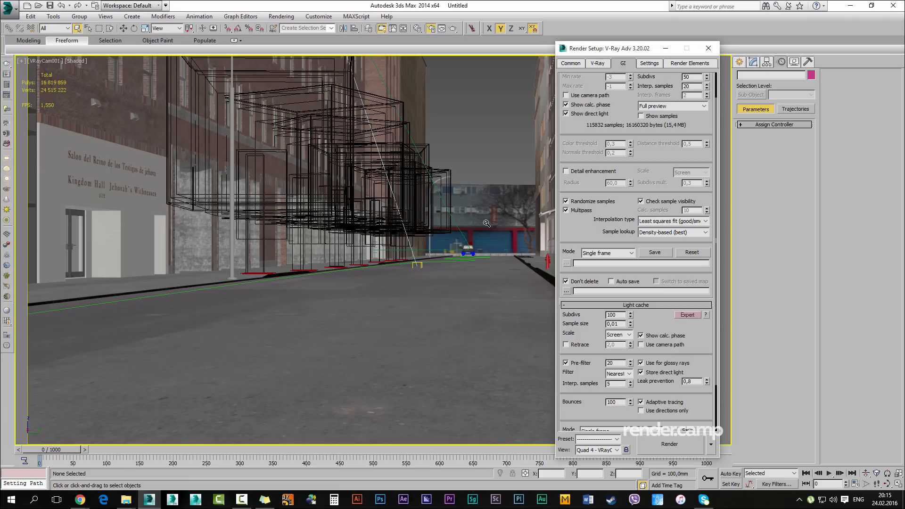
left_click_drag(636, 241, 635, 254)
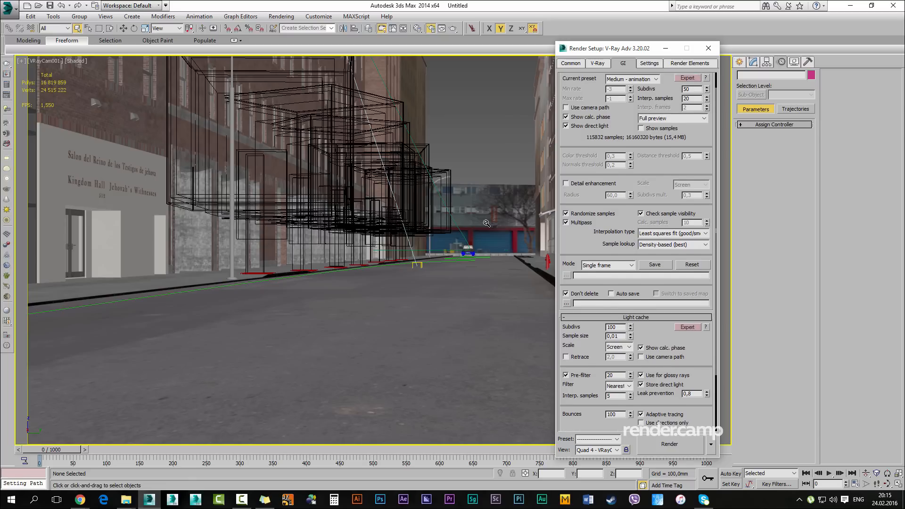
key("alt+Tab")
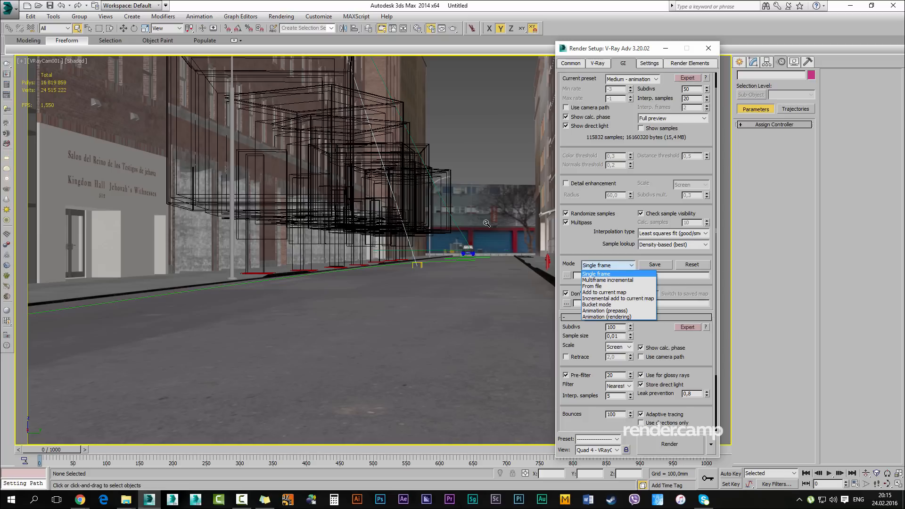
left_click(605, 311)
Open the irradiance map's auto-save location, create a folder named 2 inside Animation, and enter it
left_click(566, 303)
mouse_move(660, 62)
left_mouse_down()
mouse_move(152, 65)
mouse_move(212, 59)
left_mouse_up()
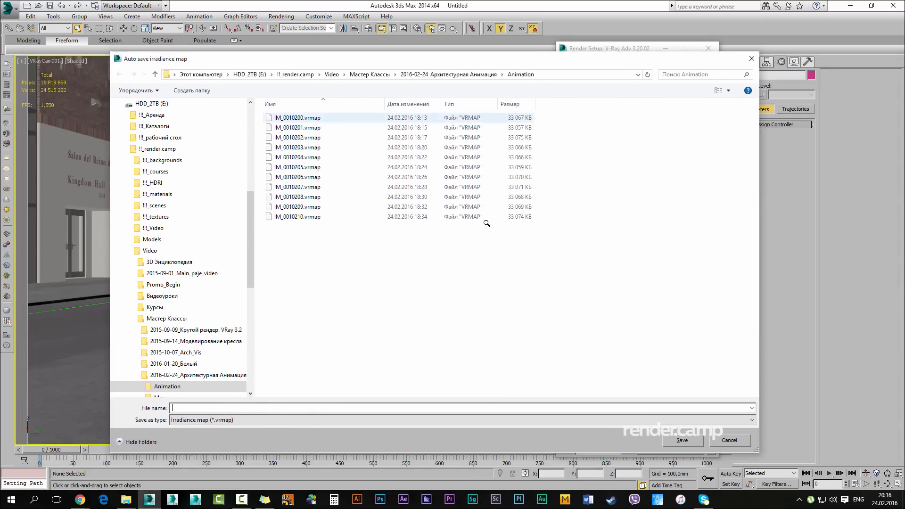
right_click(317, 287)
mouse_move(387, 387)
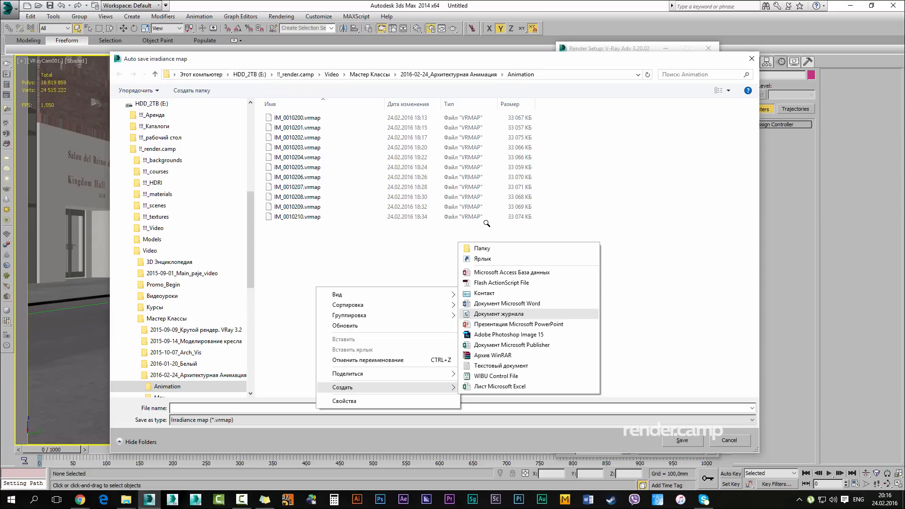
key("Up")
key("Up")
key("Up")
key("Up")
key("Up")
key("Up")
key("Return")
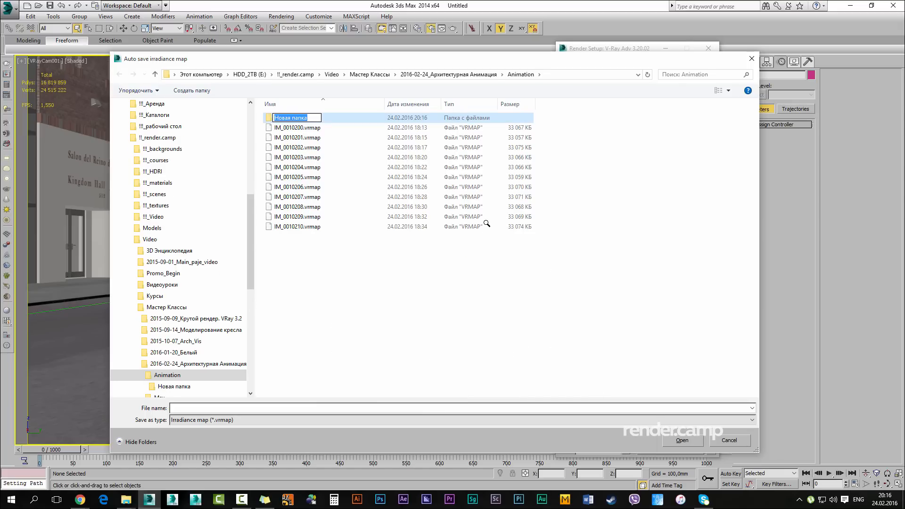
type("2")
key("Return")
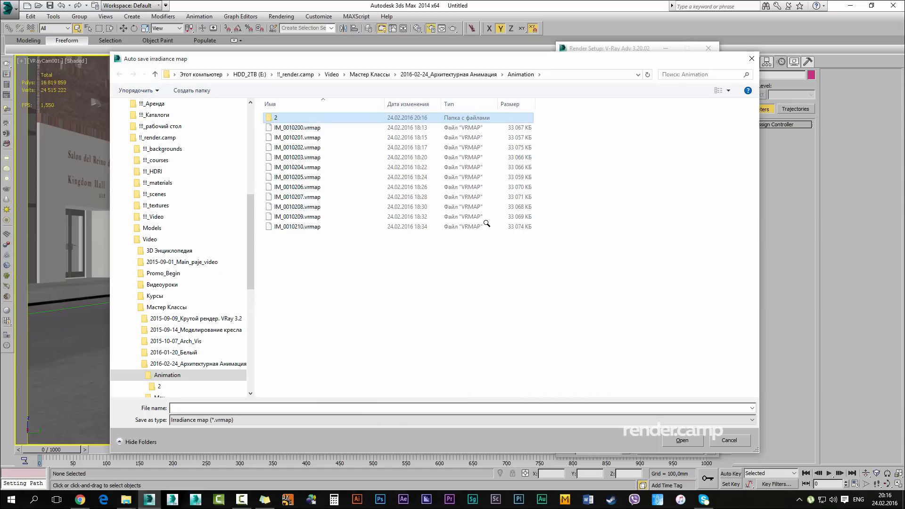
key("Return")
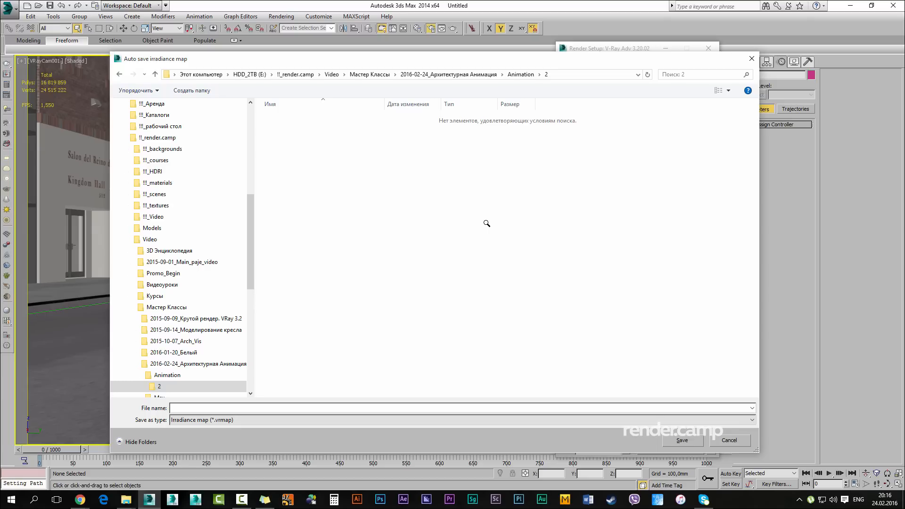
Set the irradiance map's auto-save file name to IM_001 in folder 2
type("123")
key("ctrl+a")
key("alt+shift")
key("BackSpace")
key("alt+shift")
type("IM_001")
key("Return")
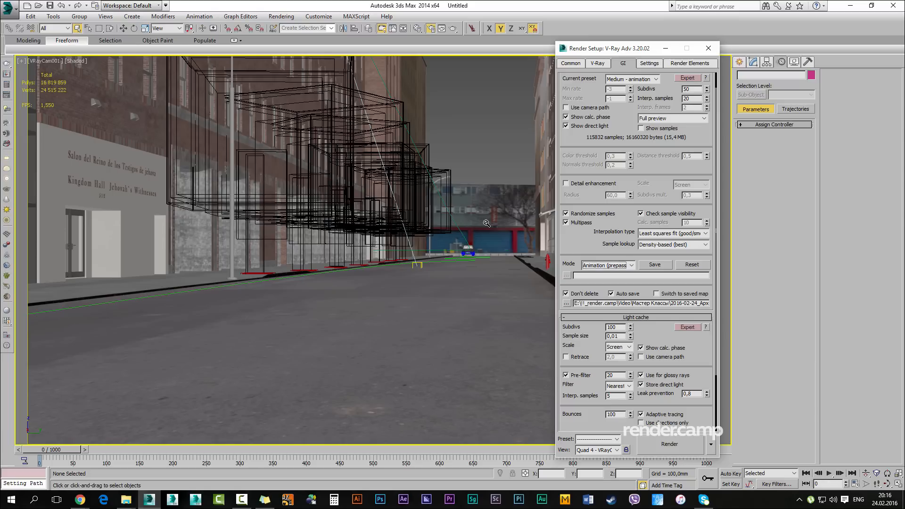
Set the light cache to 1200 subdivs, World scale and a 150 mm sample size
scroll(635, 251, "down", 2)
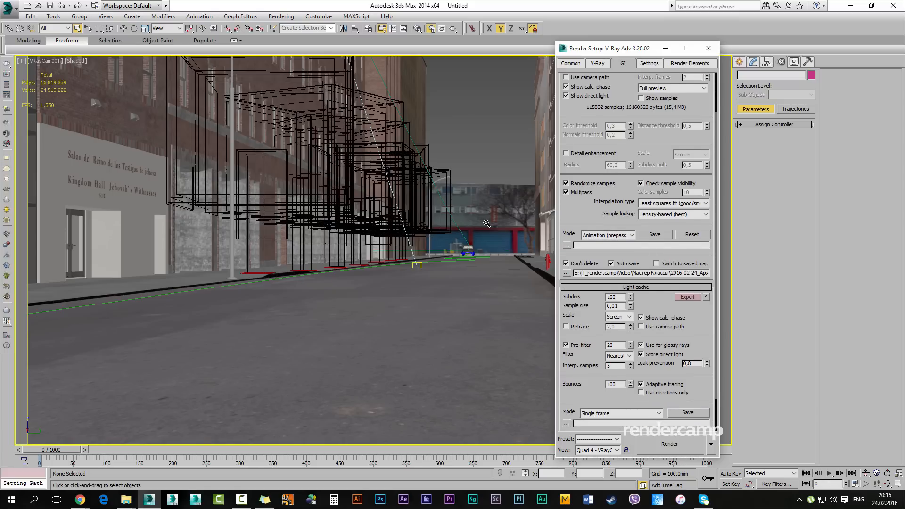
double_click(611, 297)
type("1200")
key("Return")
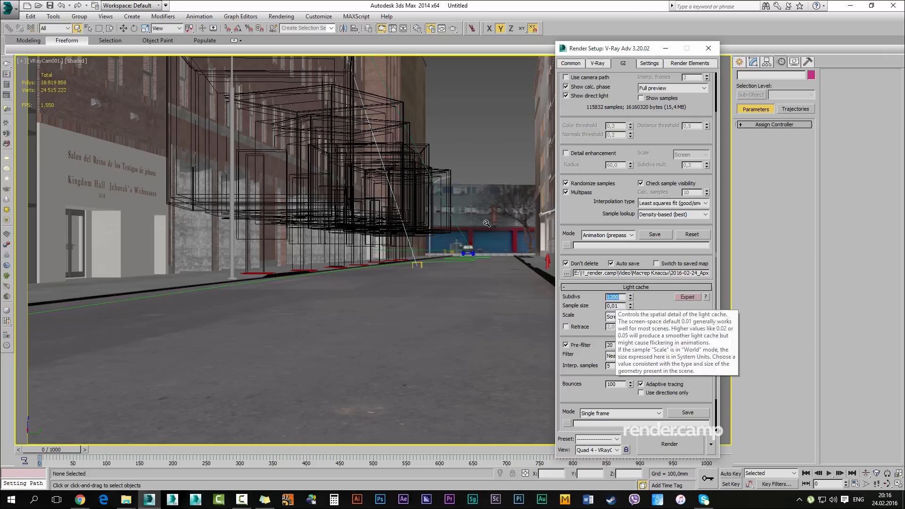
left_click(619, 317)
left_click(615, 332)
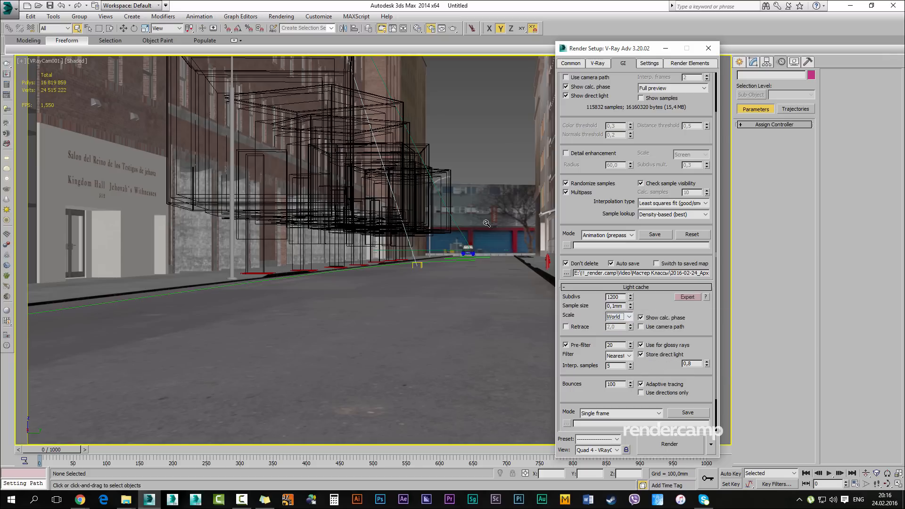
double_click(615, 306)
left_click(615, 305)
double_click(615, 306)
type("150")
key("Return")
Choose the Nearest filter for the light cache and enable Use camera path
left_click(621, 356)
left_click(617, 369)
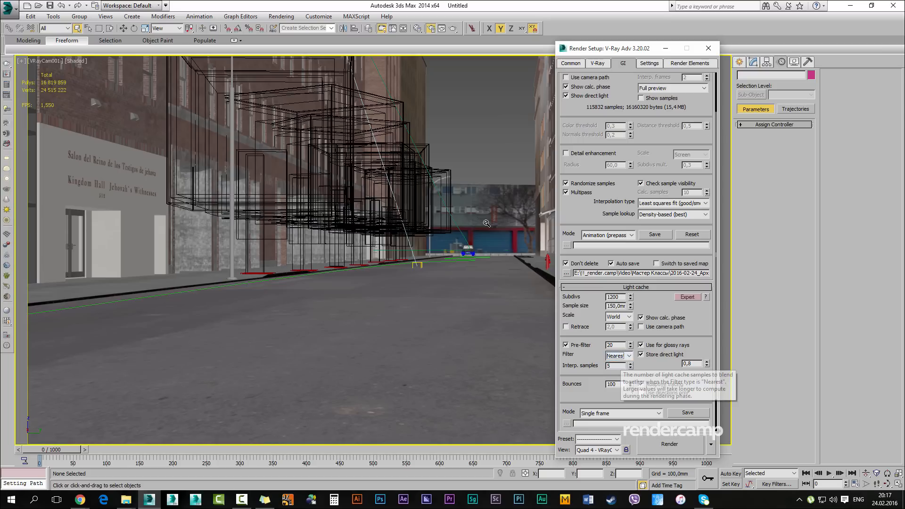
key("Tab")
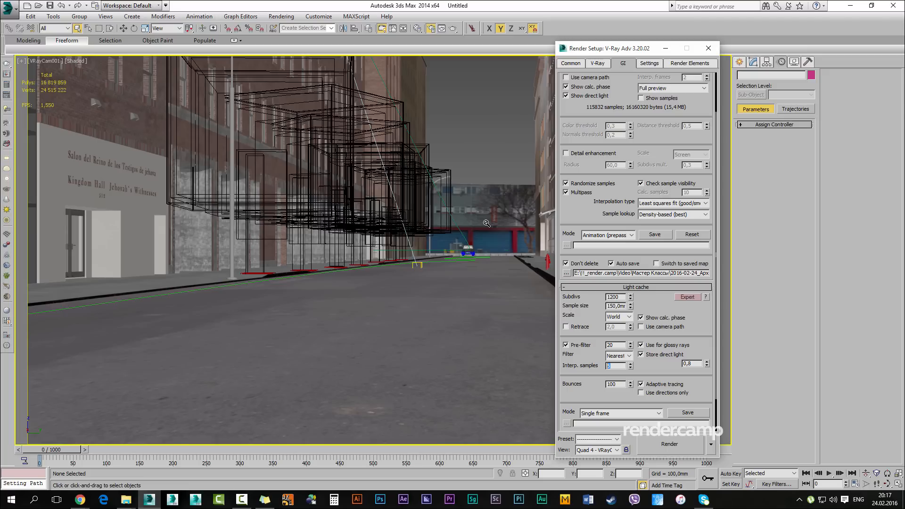
left_click(681, 326)
left_click(662, 326)
scroll(486, 223, "down", 3)
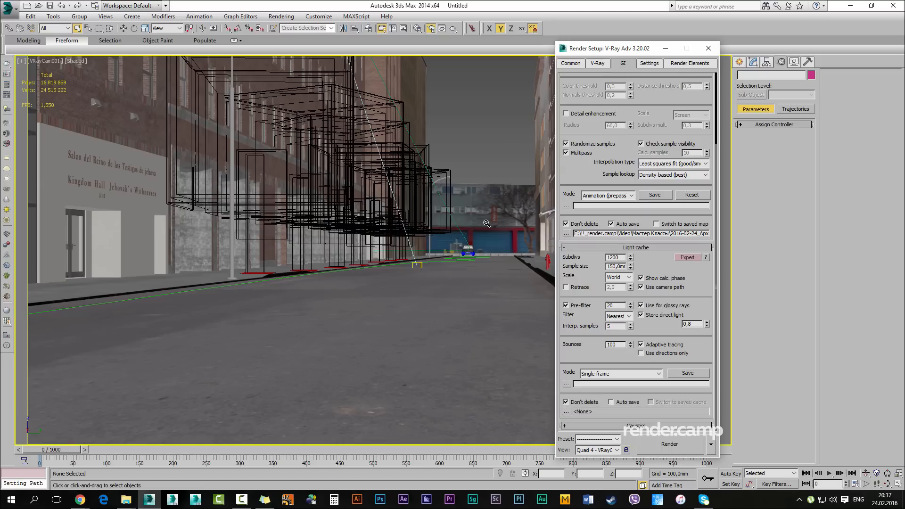
Keep the light cache mode at Single frame and save the current cache as LC_001 in folder 2
left_click(629, 374)
left_click(629, 374)
left_click(688, 374)
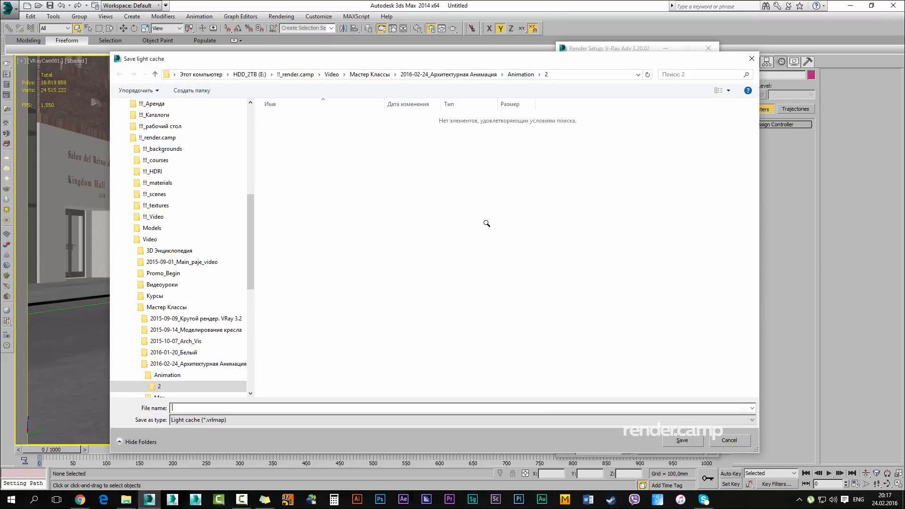
type("LC_01")
key("Return")
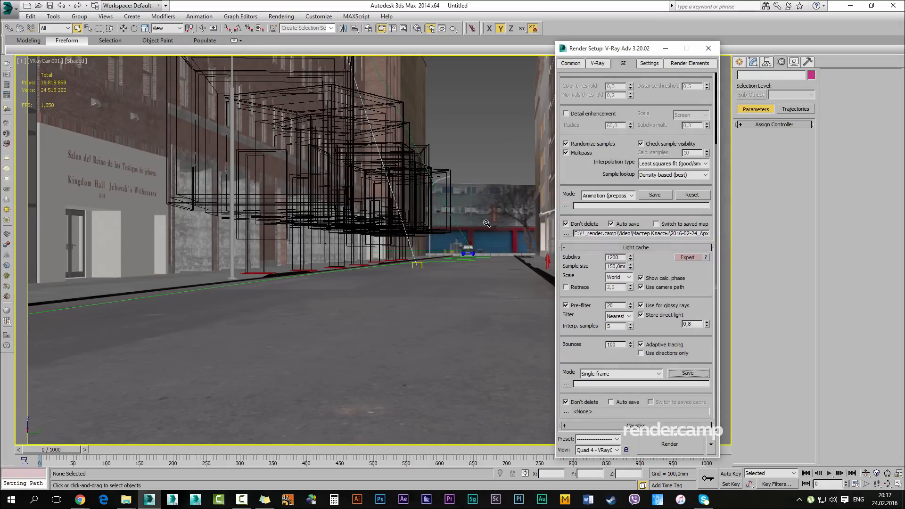
Set LC_001.vrlmap in folder 2 as the light cache's auto-save file, accepting the existing file
left_click(567, 412)
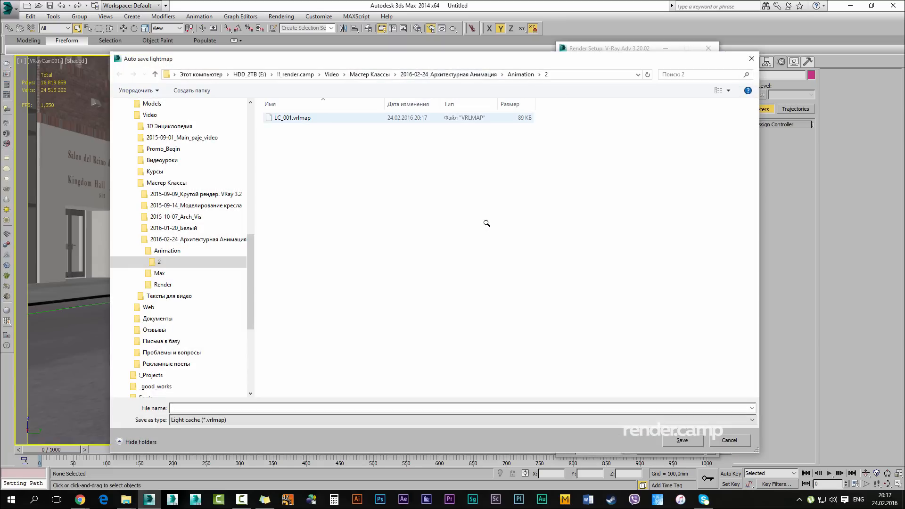
double_click(292, 117)
left_click(478, 252)
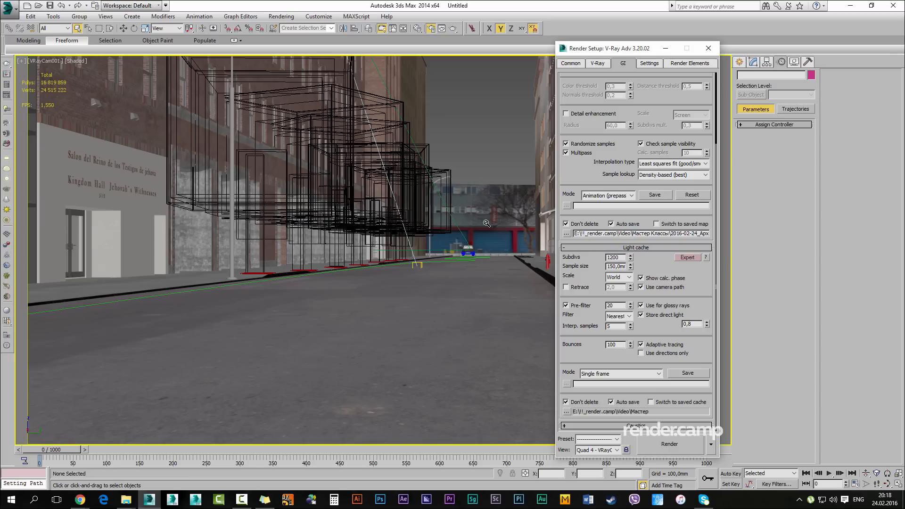
Open the common render parameters and scrub the camera animation to frame 301
key("alt+Tab")
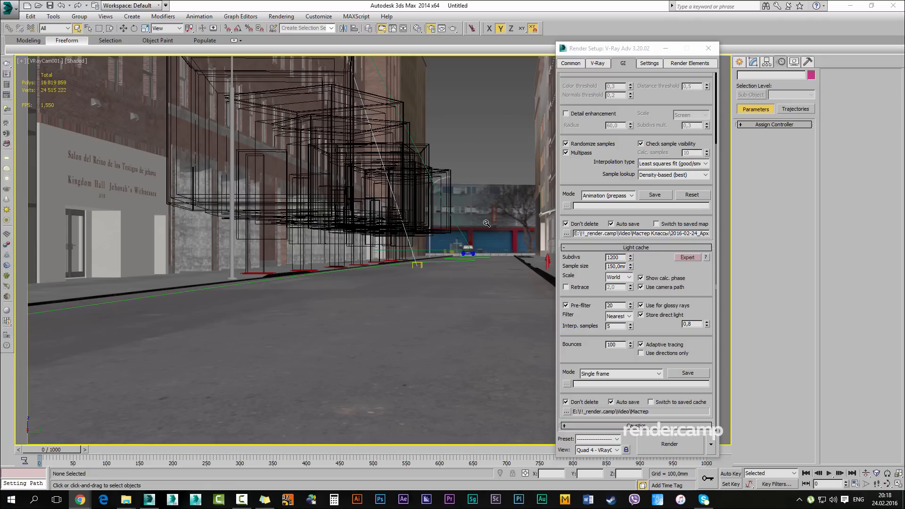
key("alt+Tab")
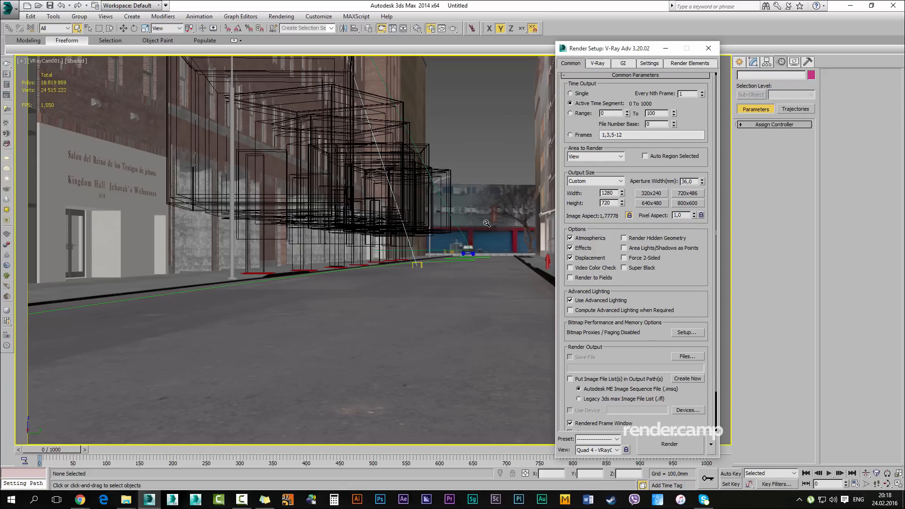
mouse_move(52, 450)
left_mouse_down()
mouse_move(503, 450)
mouse_move(245, 449)
left_mouse_up()
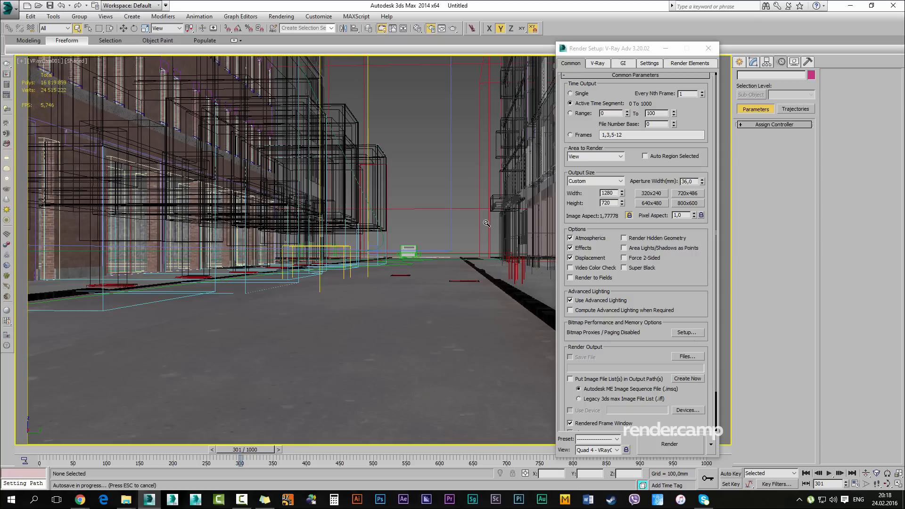
Set the render time output to the frame range 300 to 700
key("Escape")
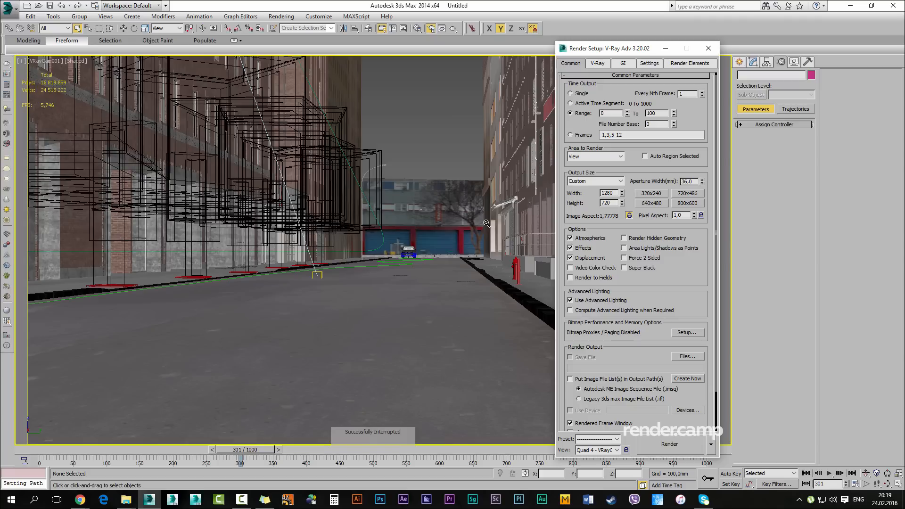
type("300")
double_click(649, 113)
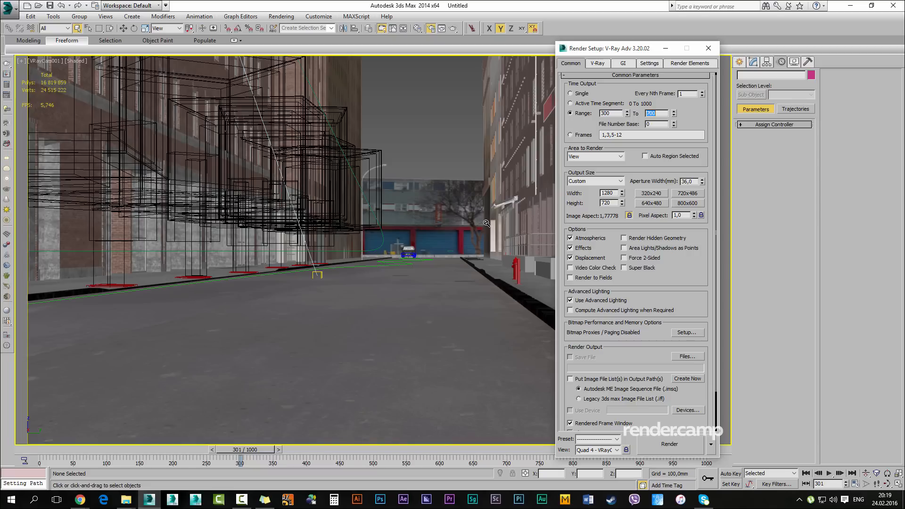
key("alt+Tab")
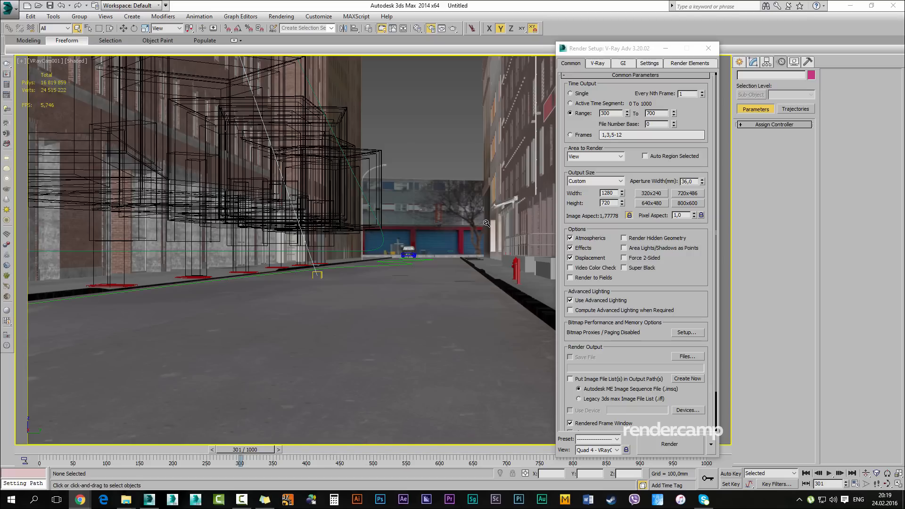
Review the V-Ray Global switches, including the Don't render final image option, and return to the GI settings
left_click(623, 63)
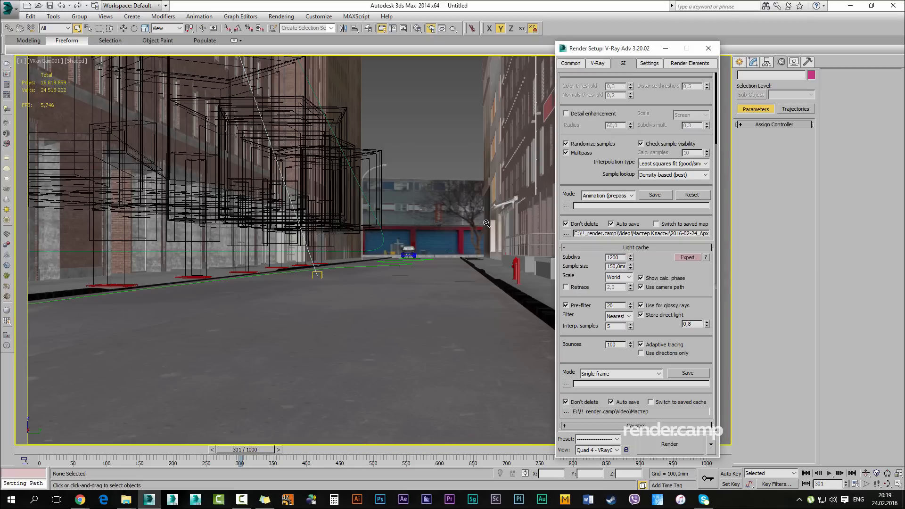
left_click(597, 63)
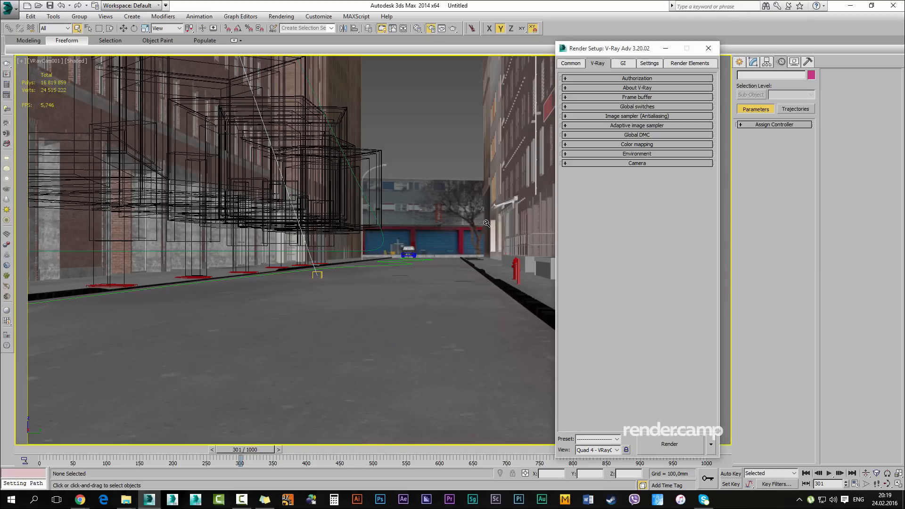
left_click(636, 106)
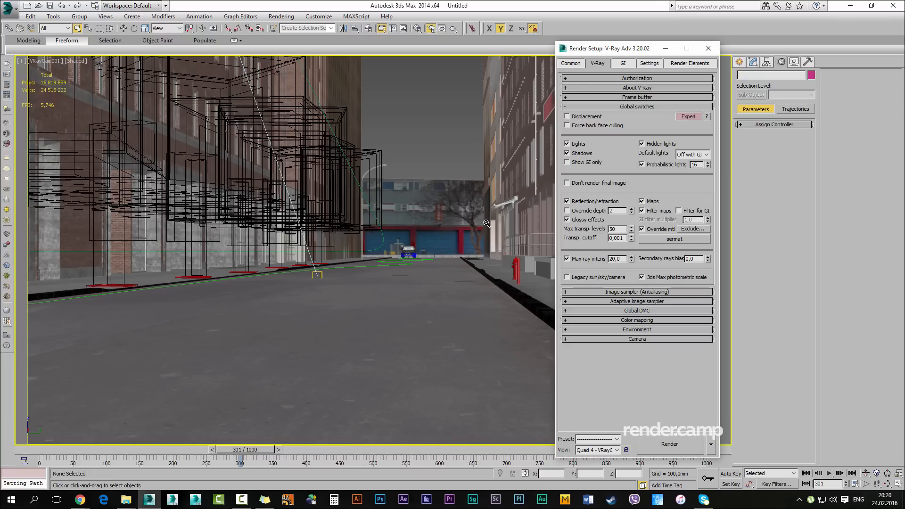
left_click(623, 63)
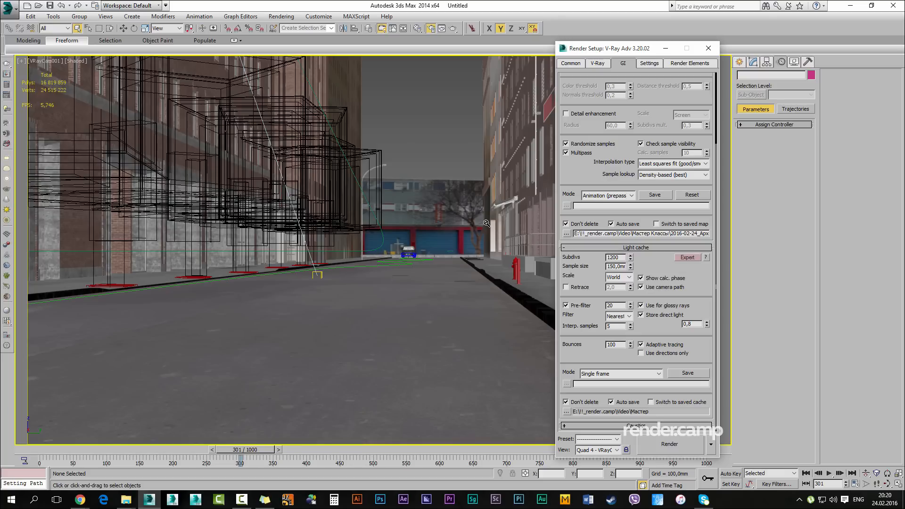
Switch the irradiance map mode to Animation (rendering) and load IM_0010200.vrmap from the project's Animation folder
left_click(608, 195)
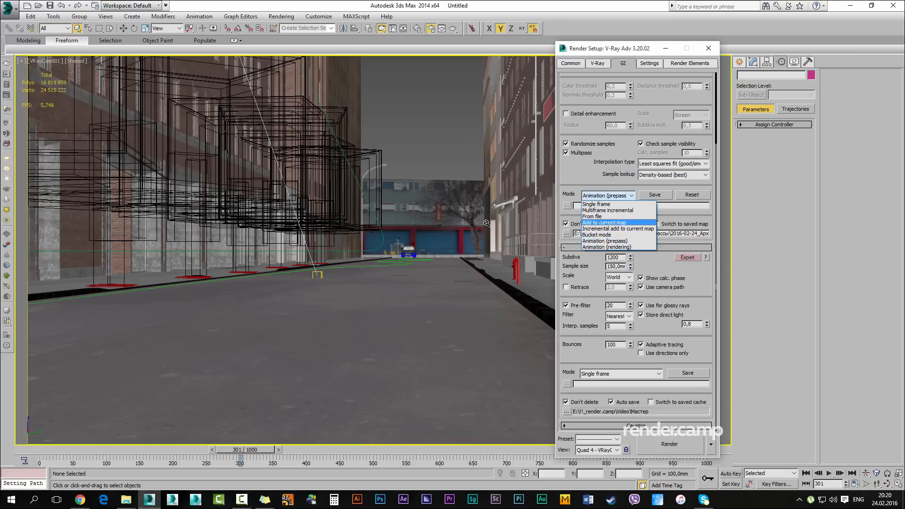
left_click(606, 247)
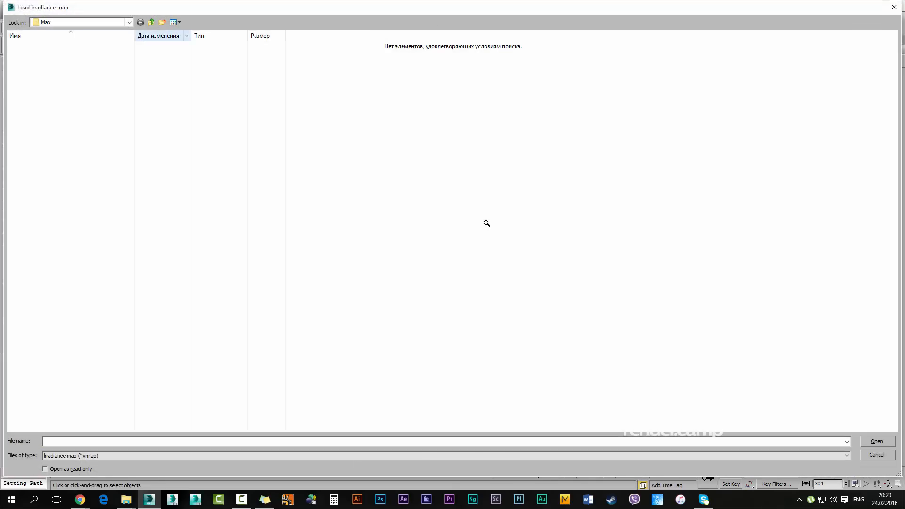
left_click(152, 22)
left_click(151, 22)
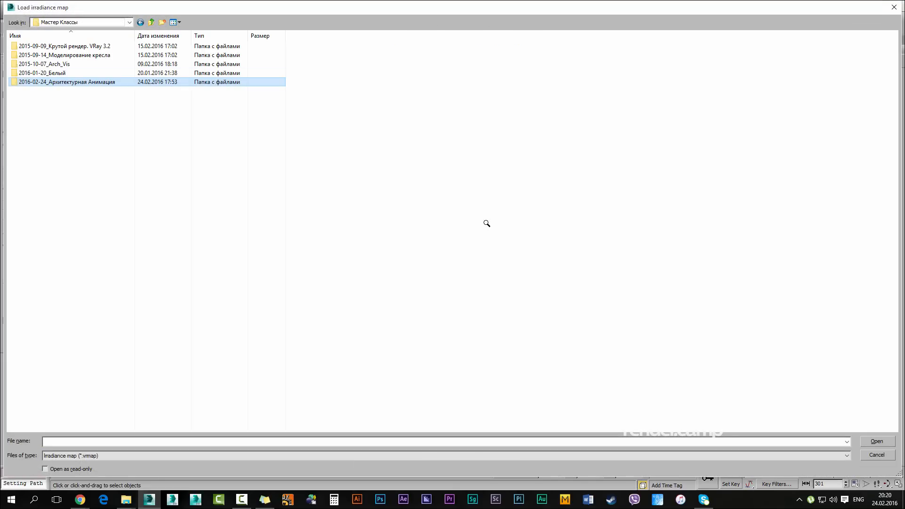
double_click(67, 82)
double_click(33, 64)
left_click(42, 55)
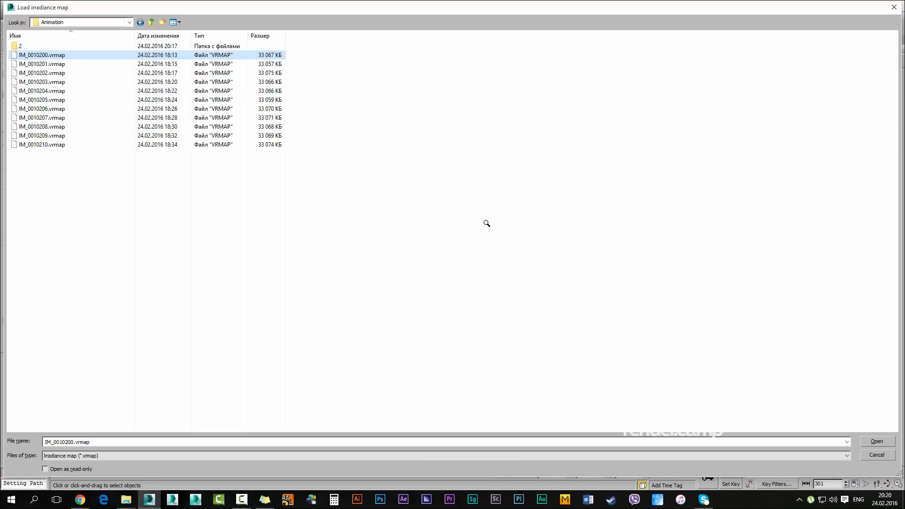
left_click(47, 65)
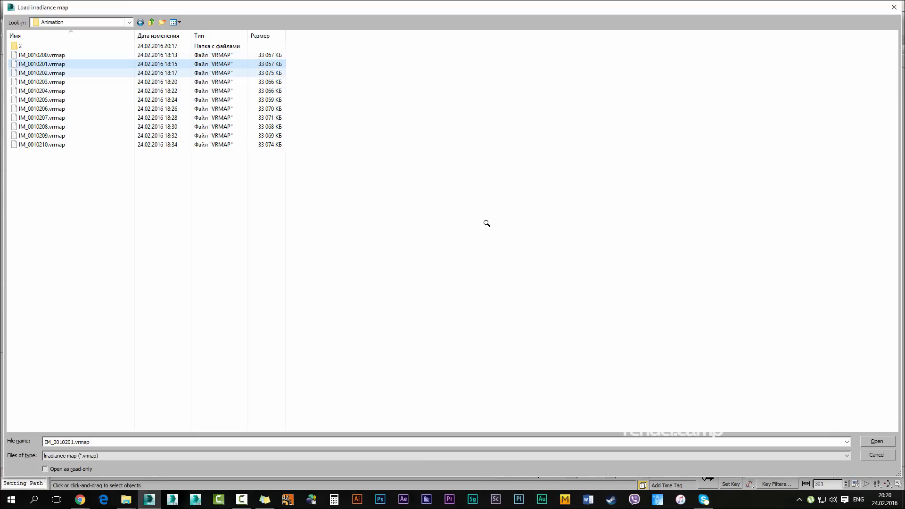
left_click(47, 91)
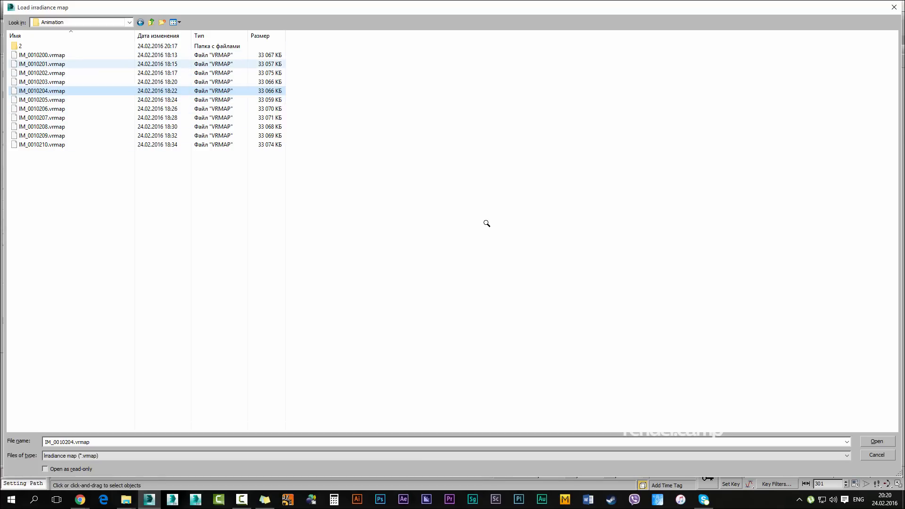
left_click(43, 55)
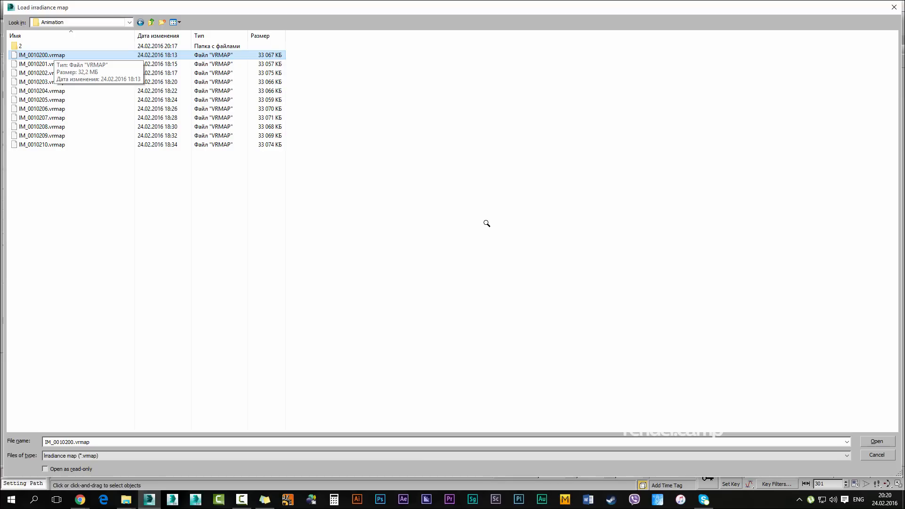
key("Return")
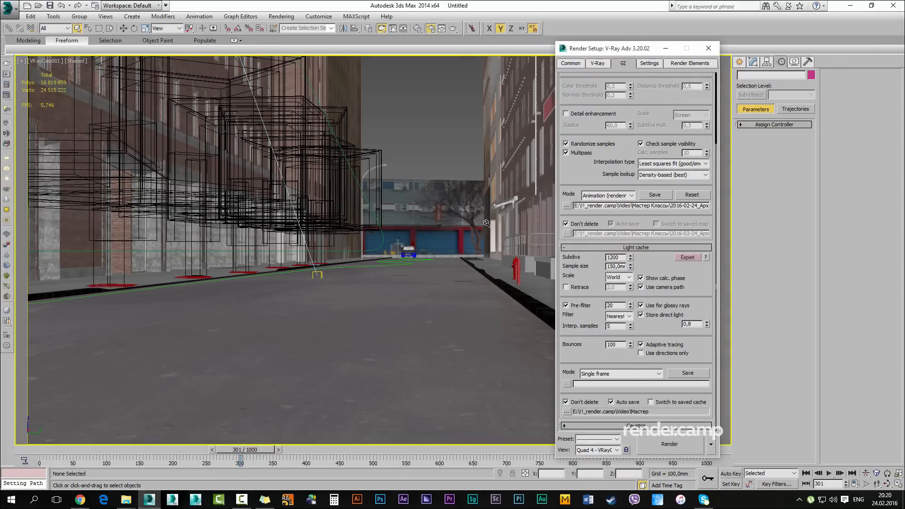
Set the secondary global illumination engine to None
left_click(636, 88)
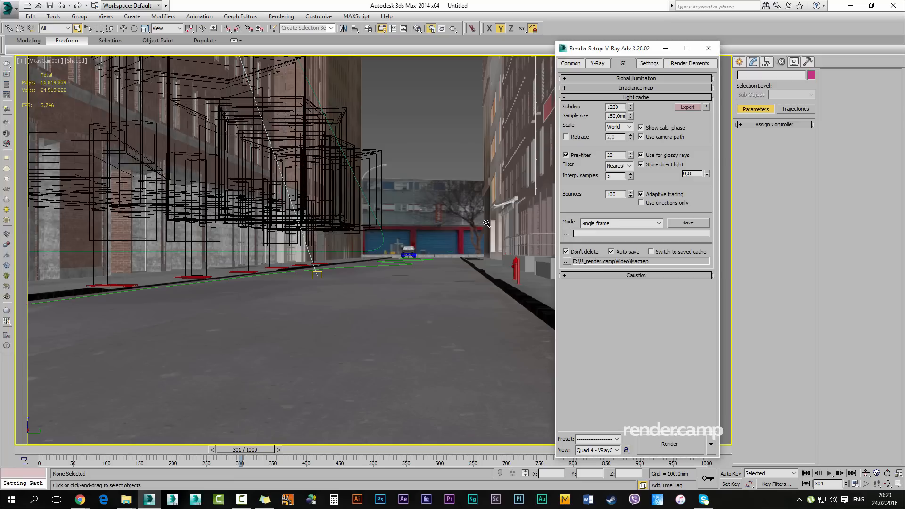
left_click(636, 78)
left_click(648, 110)
left_click(622, 117)
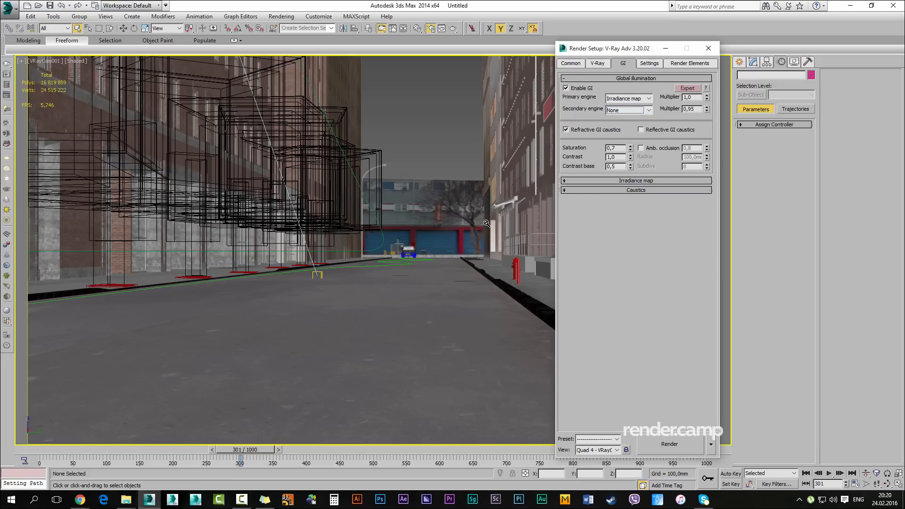
Set the irradiance map's interpolation samples to 5 and interpolation frames to 3
double_click(690, 211)
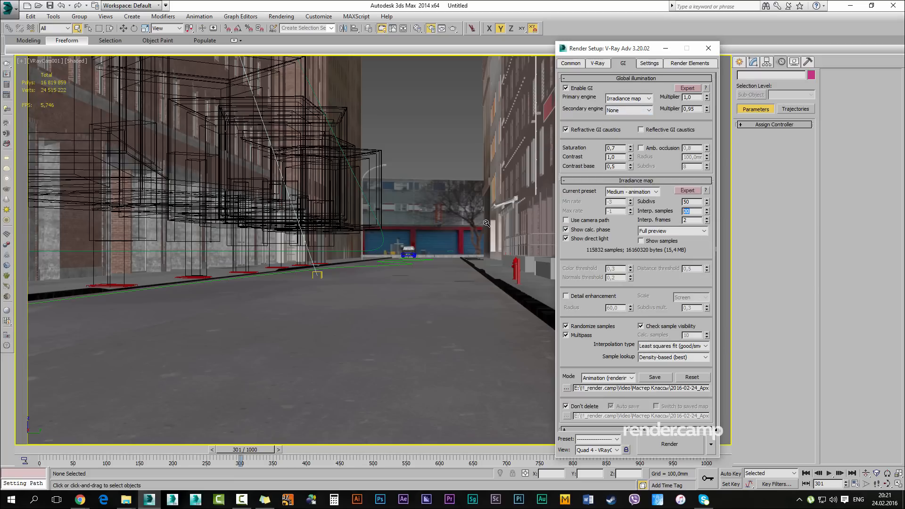
type("5")
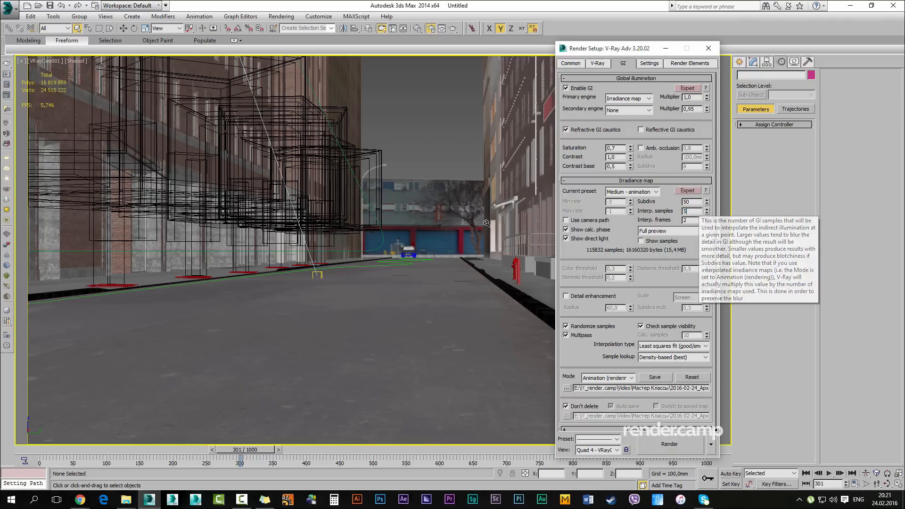
key("Tab")
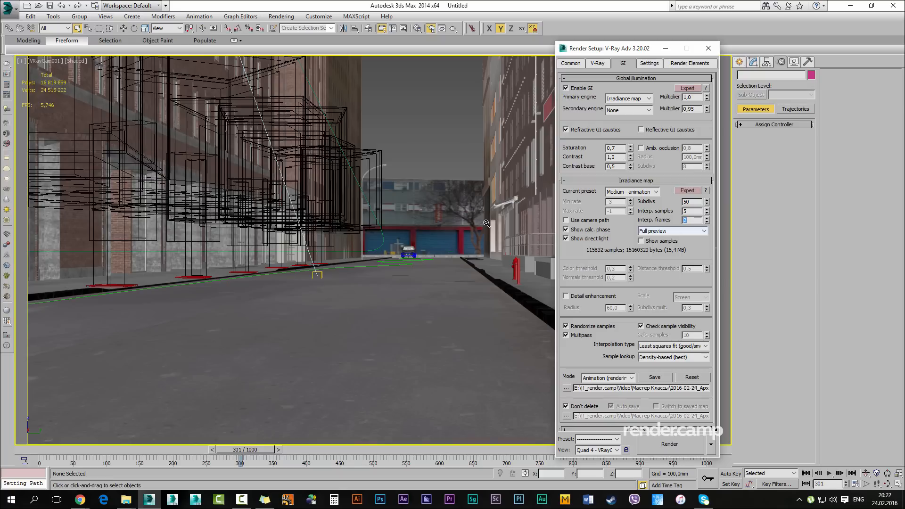
type("4")
key("BackSpace")
type("3")
Start choosing a render output file and browse to the Render folder inside 2016-02-24_Архитектурная Анимация
left_click(571, 63)
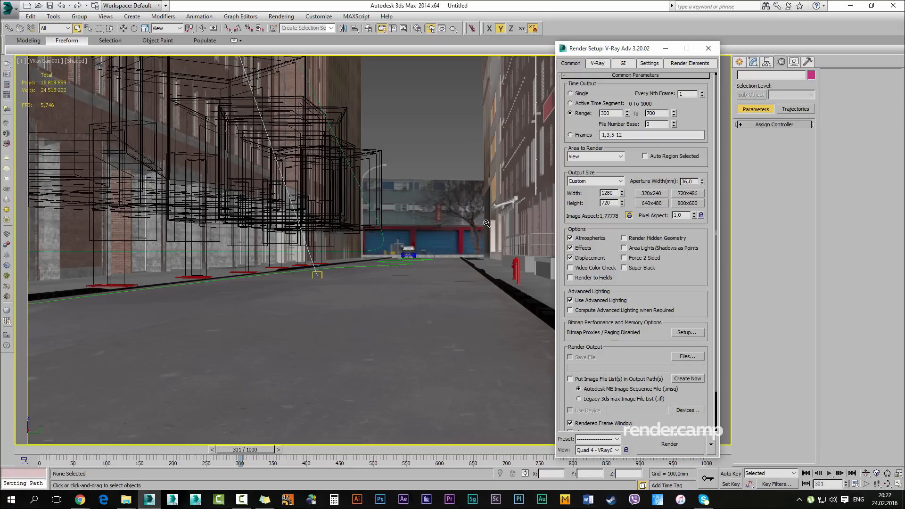
scroll(636, 236, "down", 3)
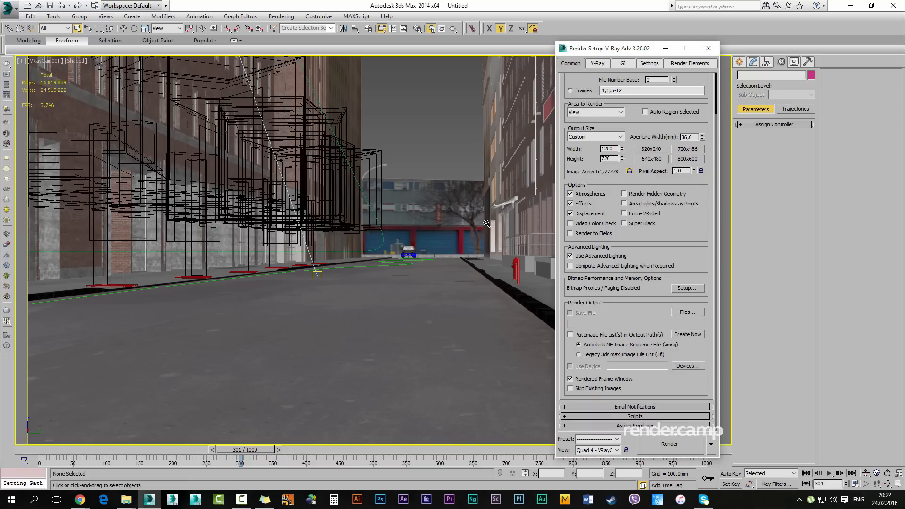
left_click(687, 312)
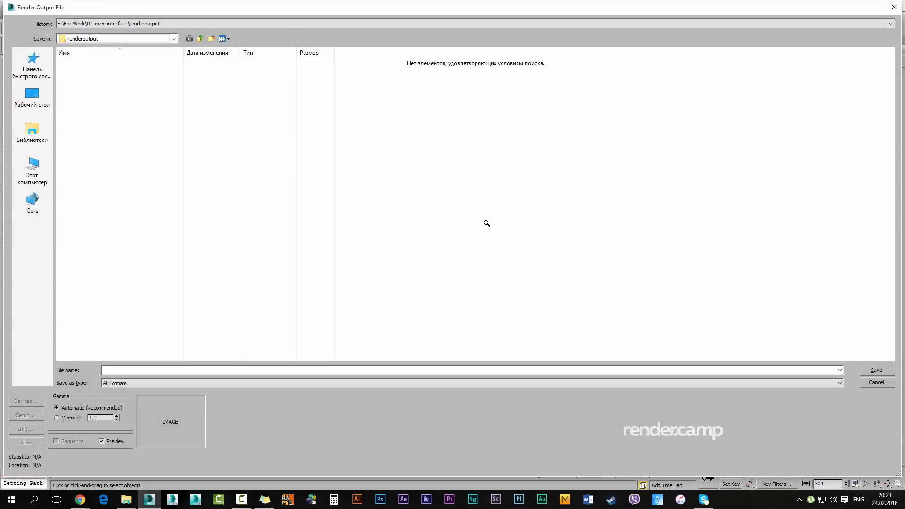
left_click(200, 39)
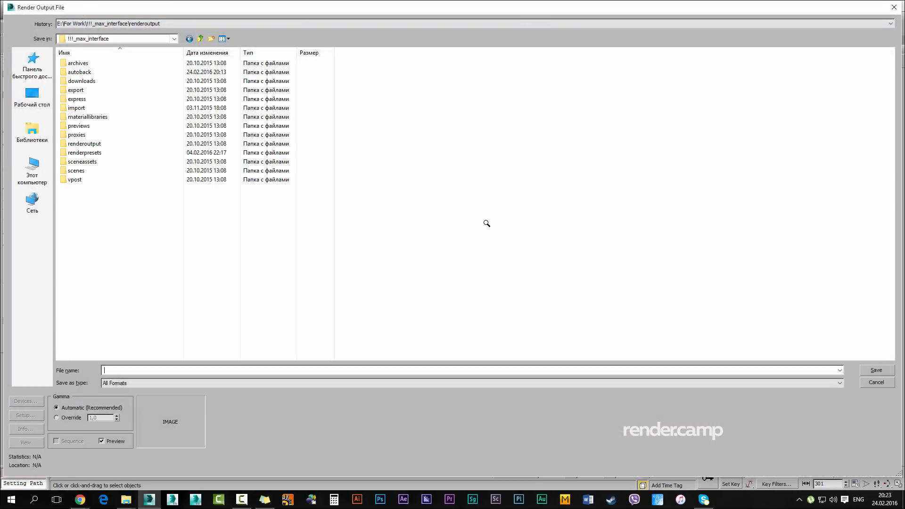
left_click(32, 170)
left_click(189, 24)
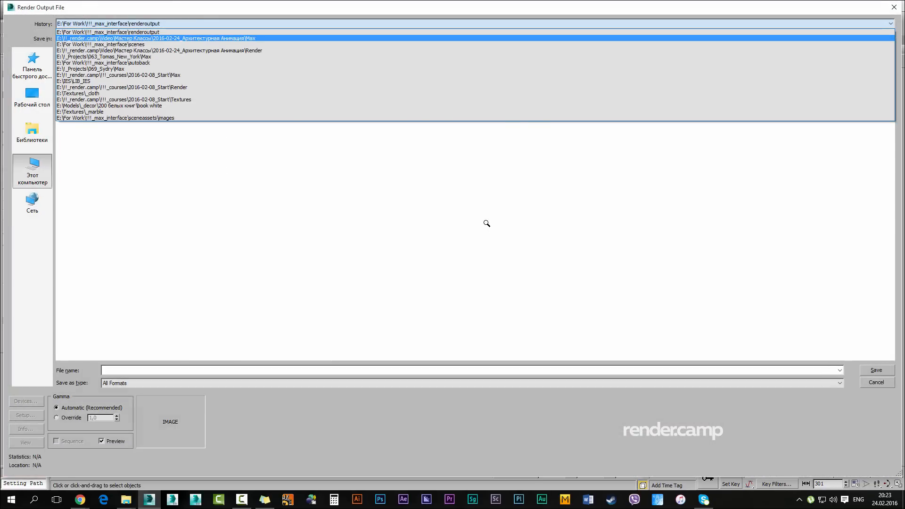
left_click(184, 39)
left_click(200, 38)
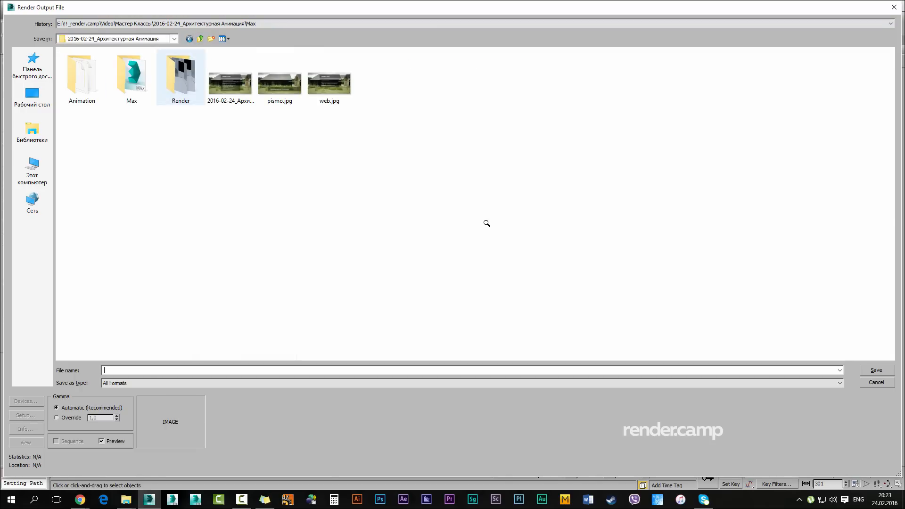
double_click(181, 75)
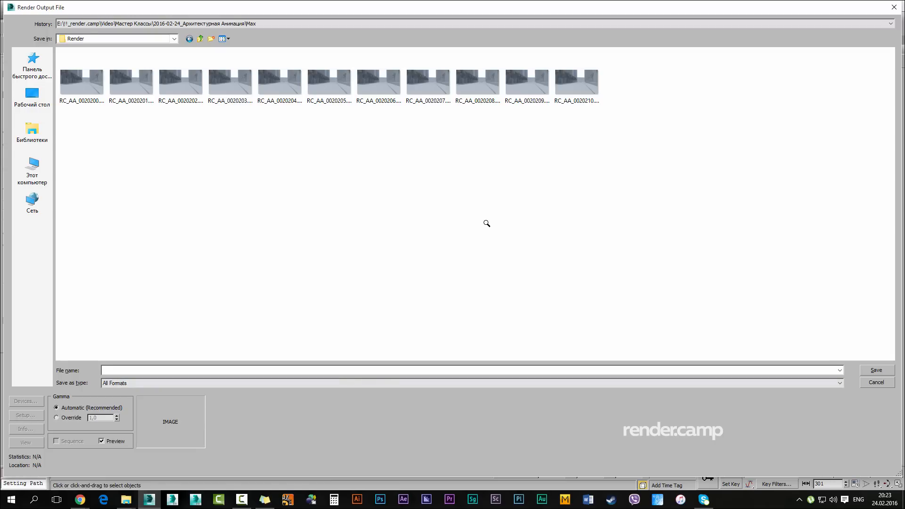
Name the render output RC_anim_001 as a PNG image file, accepting RGB 48 bit with alpha channel
type("RC")
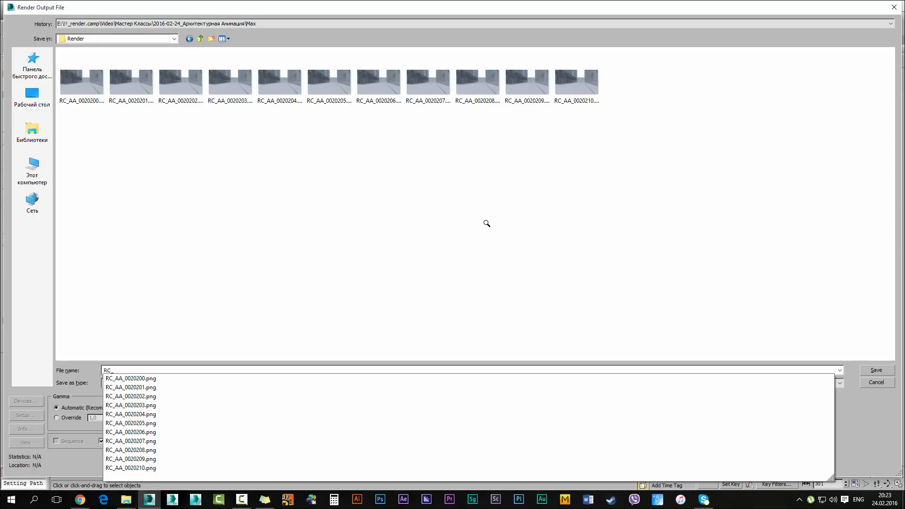
type("_anim_001")
key("Tab")
key("alt+Down")
key("Down")
key("Down")
key("Down")
key("Down")
key("Down")
key("Down")
key("Down")
key("Down")
key("Return")
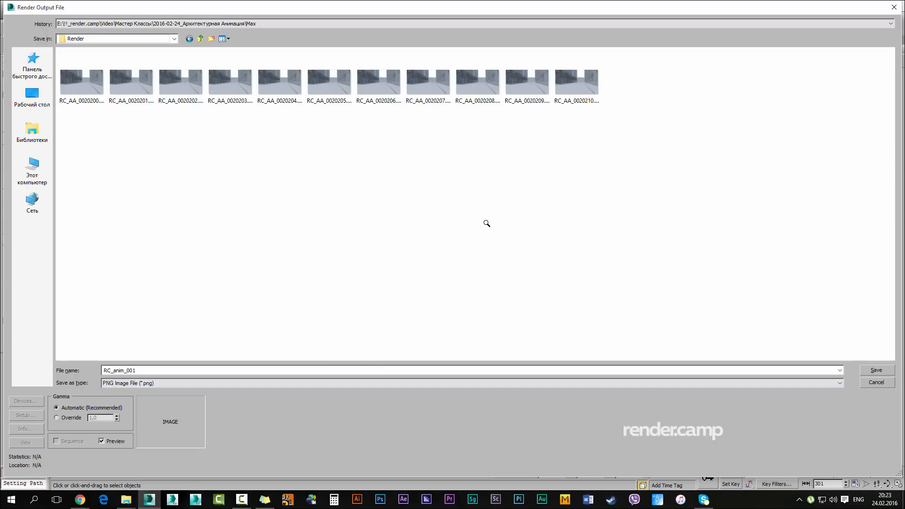
key("Return")
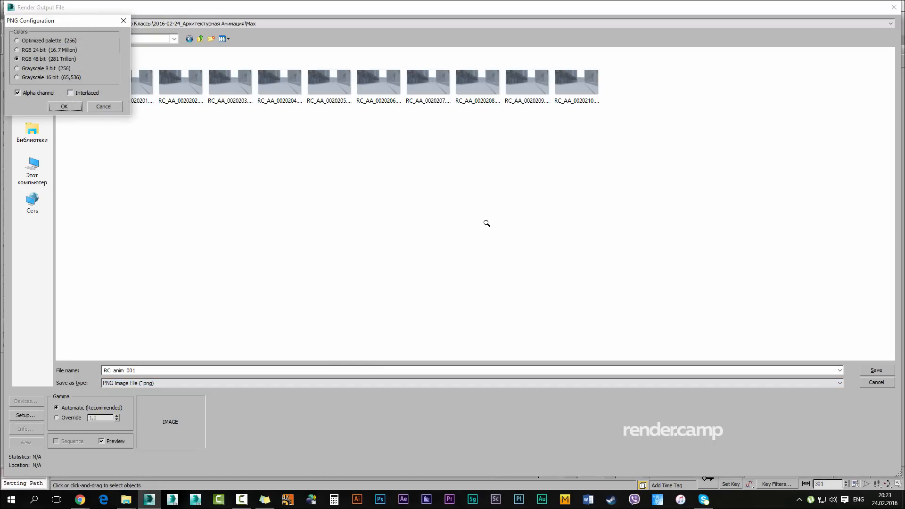
key("Return")
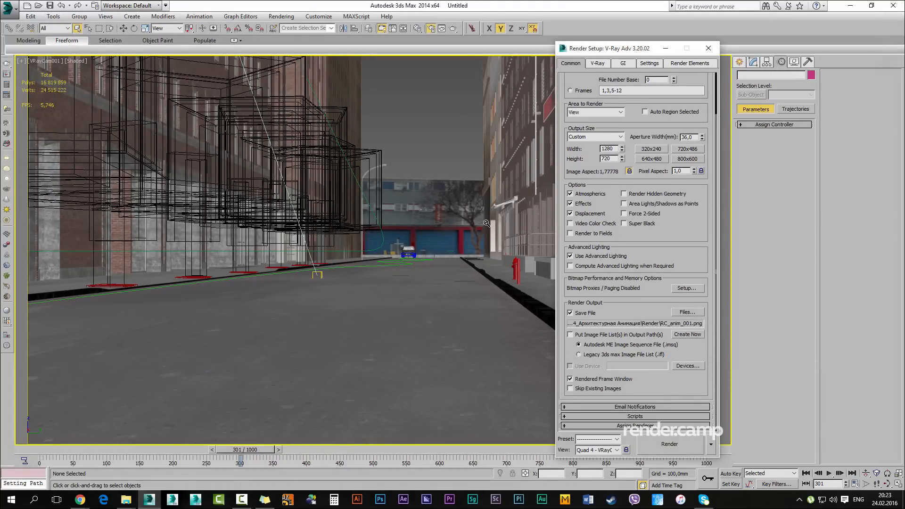
Review the output frame range, the V-Ray global switches and the GI settings for the final animation render
scroll(635, 251, "up", 3)
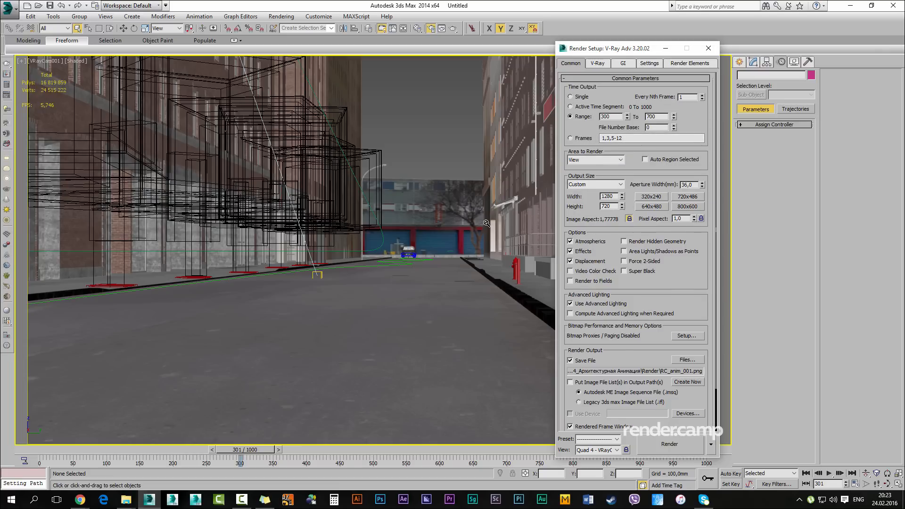
double_click(652, 117)
left_click(597, 63)
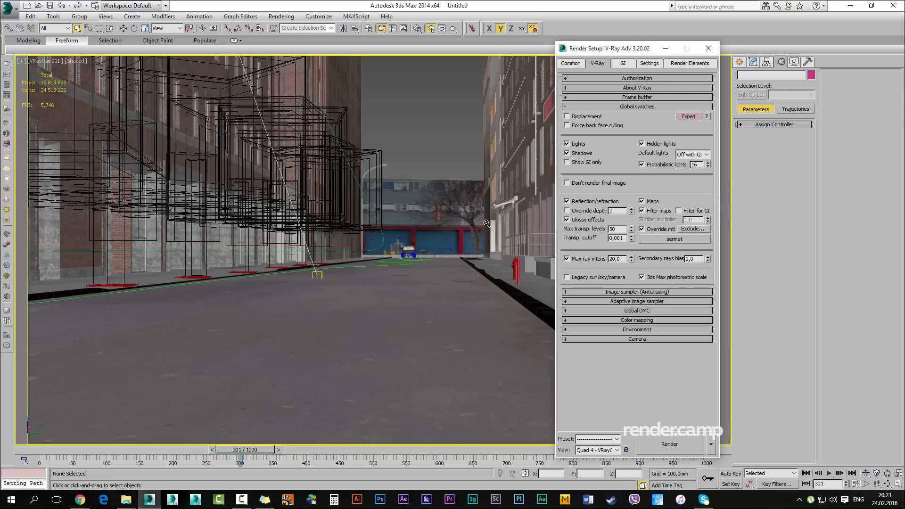
left_click(622, 63)
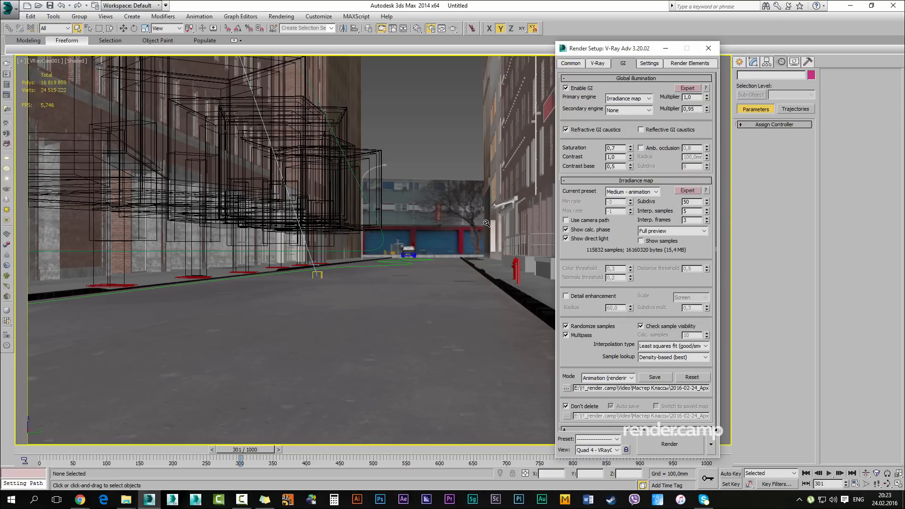
scroll(636, 245, "down", 1)
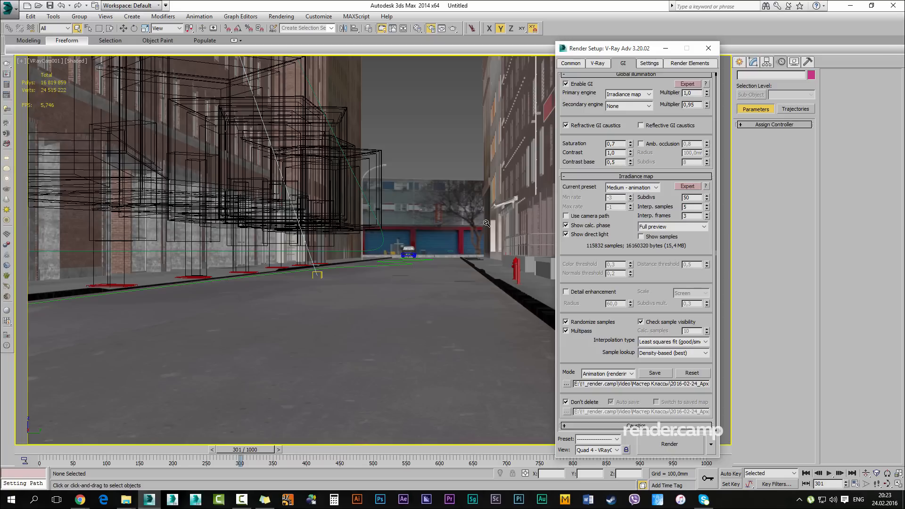
Collapse the Global illumination settings, leaving the Irradiance map settings expanded
scroll(636, 245, "up", 1)
scroll(636, 245, "down", 1)
left_click(636, 74)
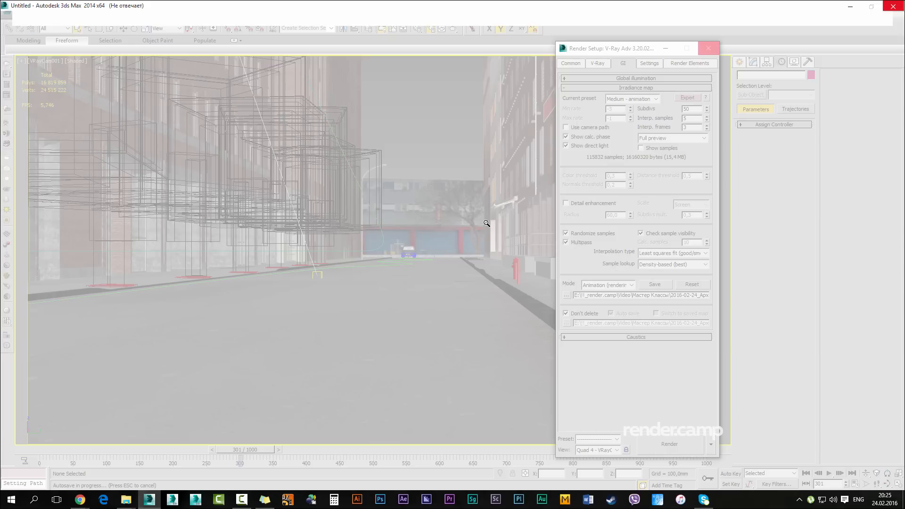
Open the recent Render folder in File Explorer and view the frames RC_AA_0020200.png through RC_AA_0020210.png in sequence in Photos
right_click(125, 499)
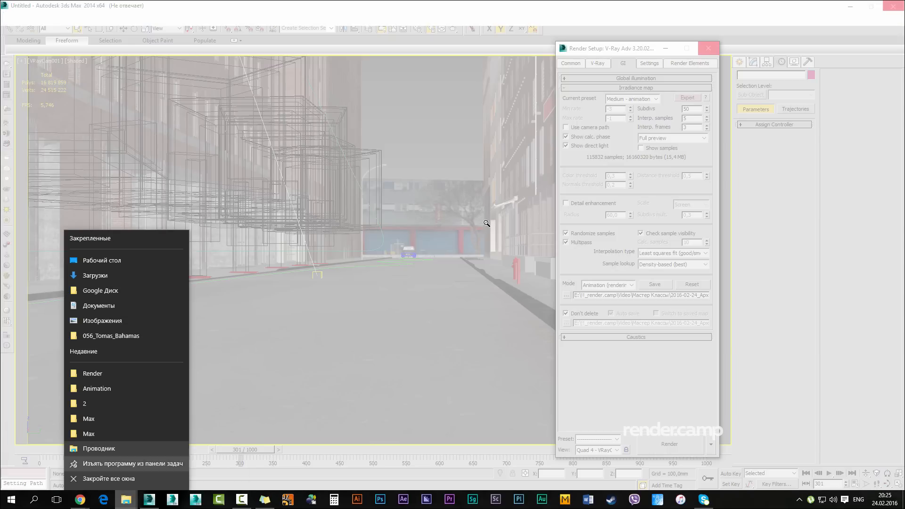
left_click(92, 373)
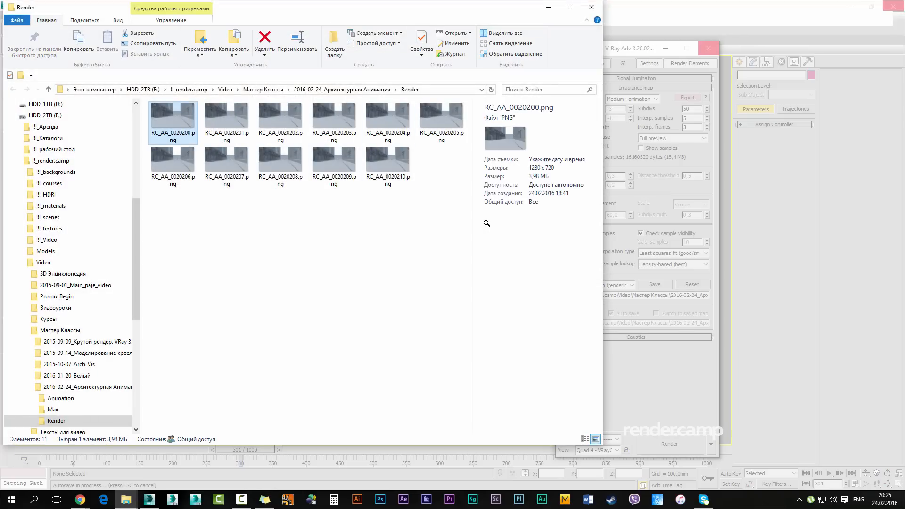
key("Return")
key("Right")
key("Right")
key("Right")
key("Right")
key("Right")
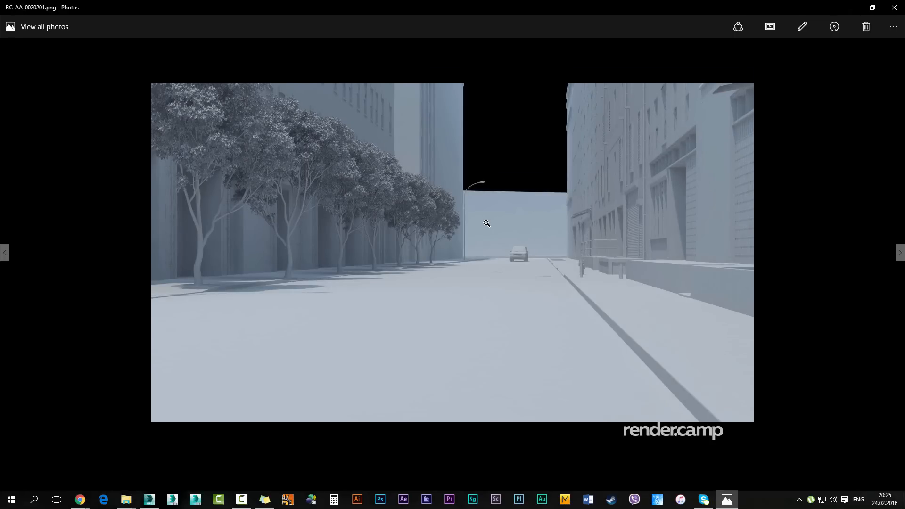
key("Right")
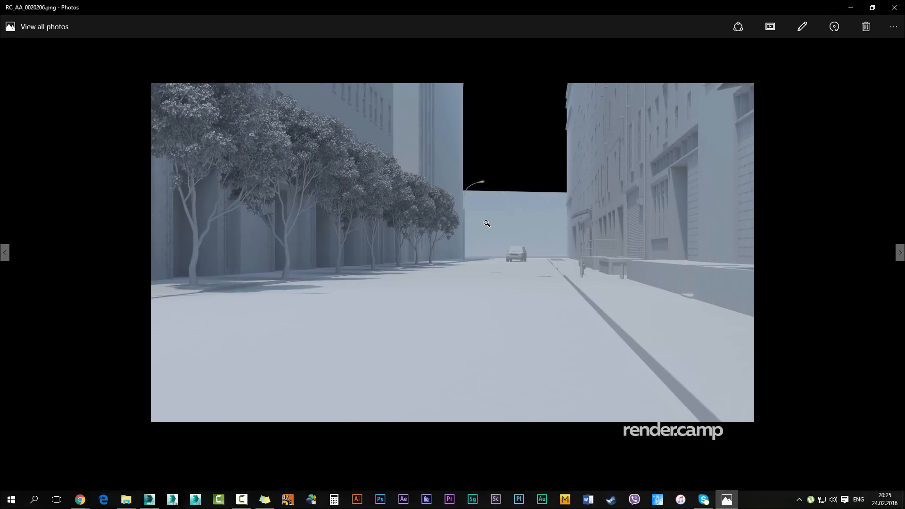
key("Right")
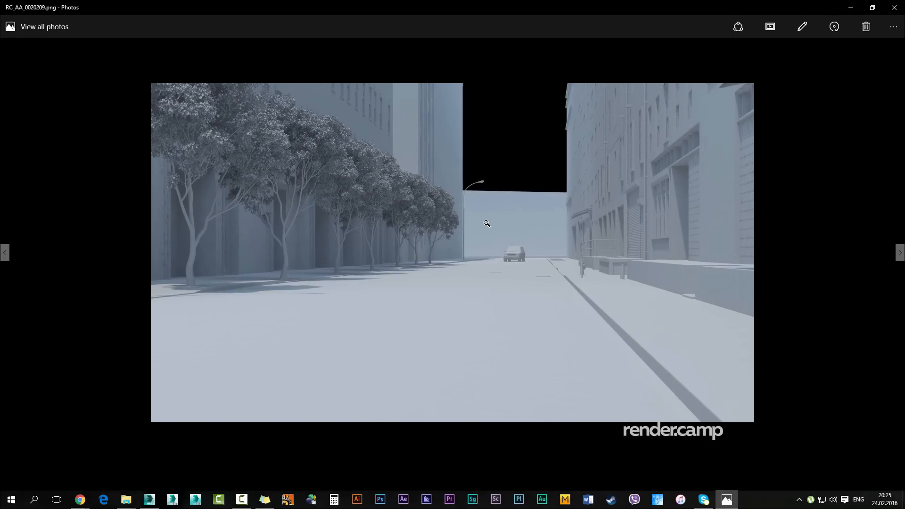
key("Right")
key("Right")
key("Right")
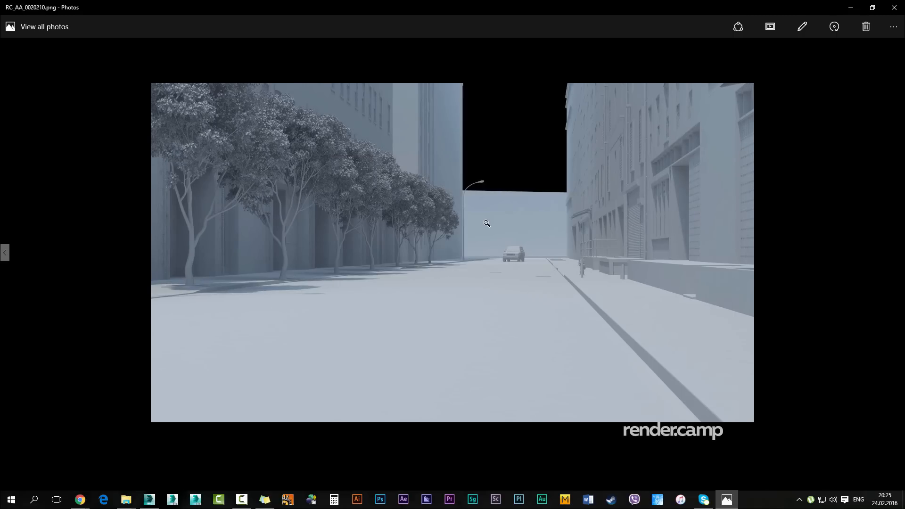
Flip repeatedly backward and forward through the rendered street frames to compare them, closing the viewer and folder to return to 3ds Max
key("Left")
key("Left")
key("Left")
key("Left")
key("Left")
key("Left")
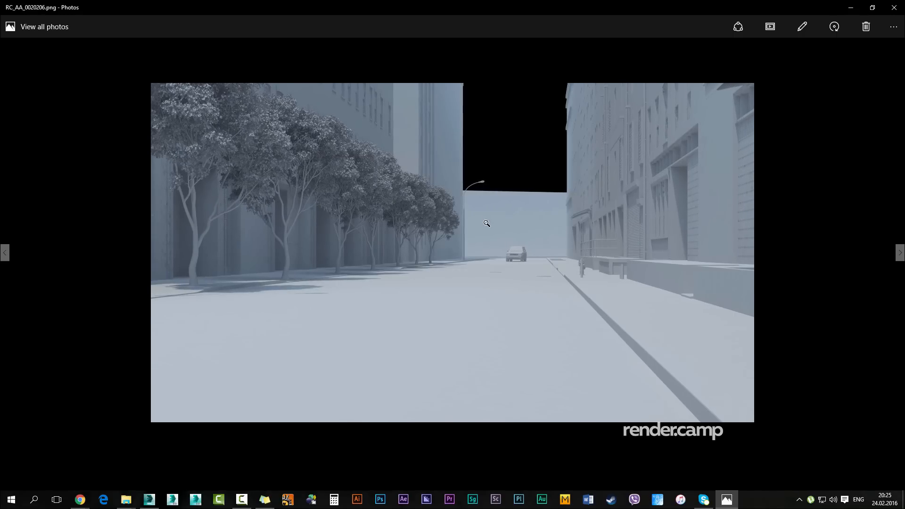
key("Left")
key("Left")
key("Left")
key("Left")
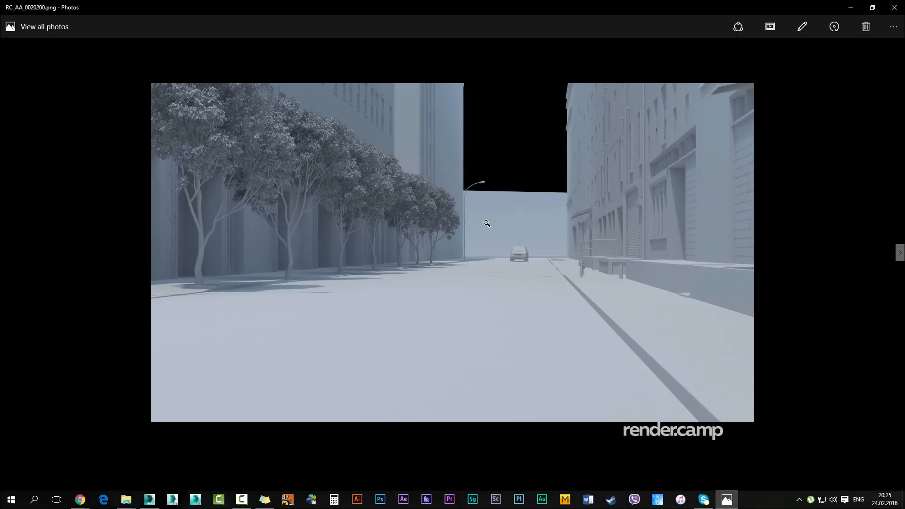
key("Right")
key("Right")
key("Right")
key("Right")
key("Right")
key("Right")
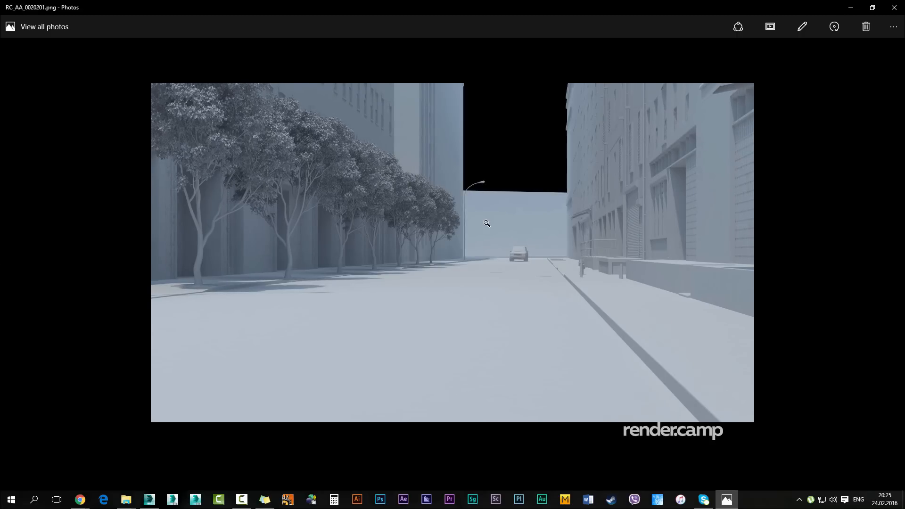
key("Right")
key("Right")
key("Right")
key("Right")
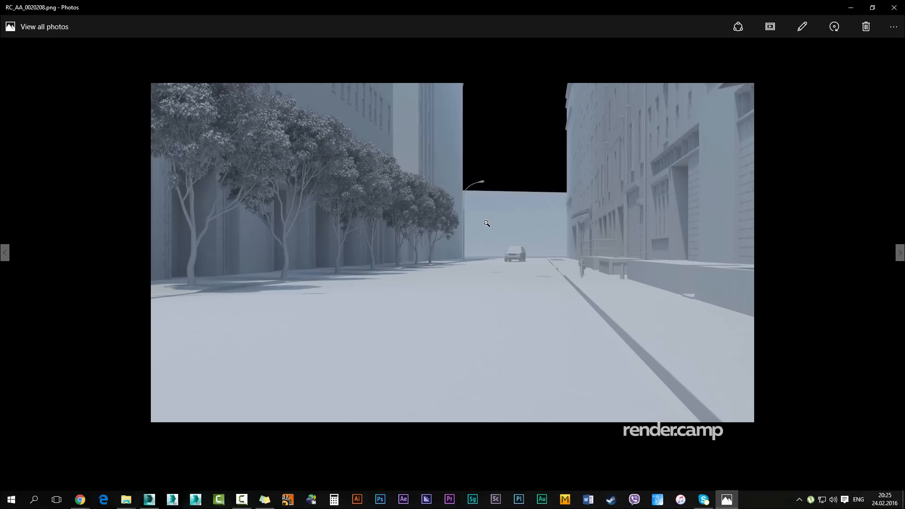
key("Left")
key("Left")
key("Left")
key("Left")
key("Left")
key("Left")
key("Left")
key("Left")
key("Right")
key("Right")
key("Right")
key("Right")
key("Right")
key("Right")
key("Right")
key("Right")
key("Left")
key("Left")
key("Left")
key("Left")
key("Left")
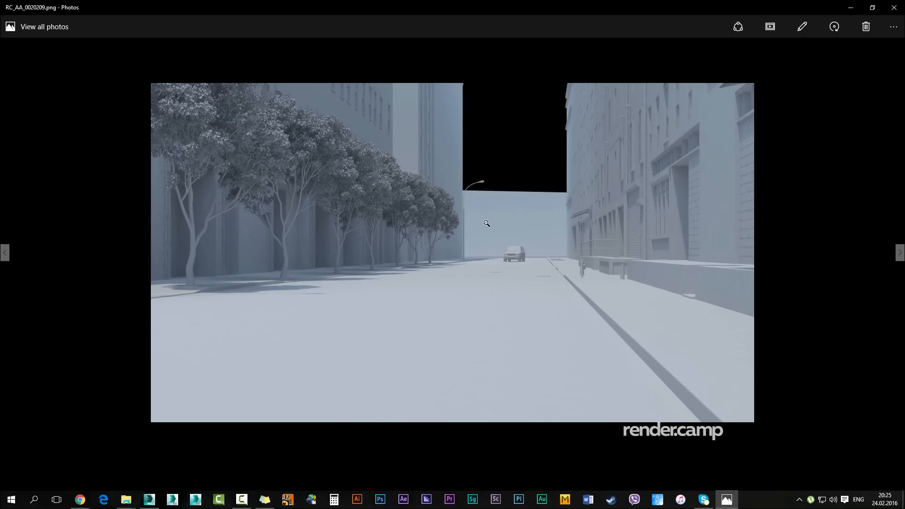
key("Left")
key("Left")
key("Left")
key("Right")
key("Right")
key("Right")
key("Right")
key("Right")
key("Right")
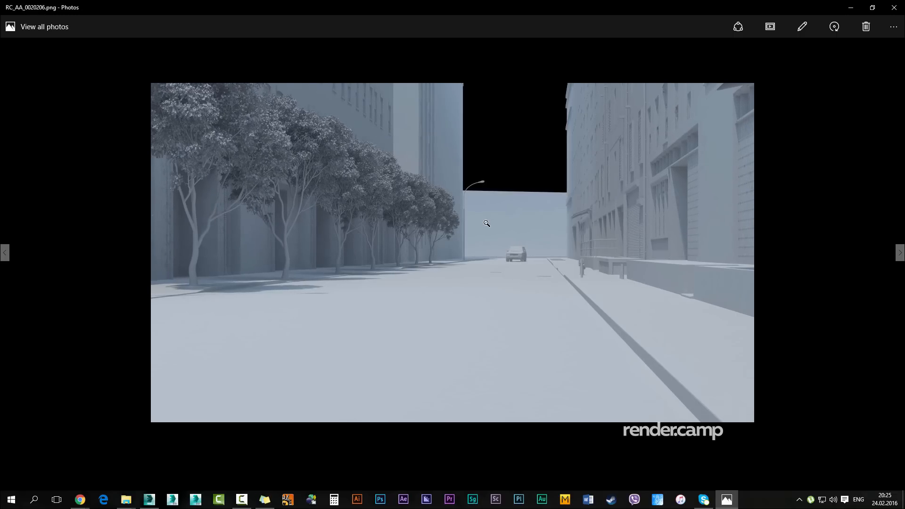
key("Left")
key("Left")
key("Left")
key("Left")
key("Left")
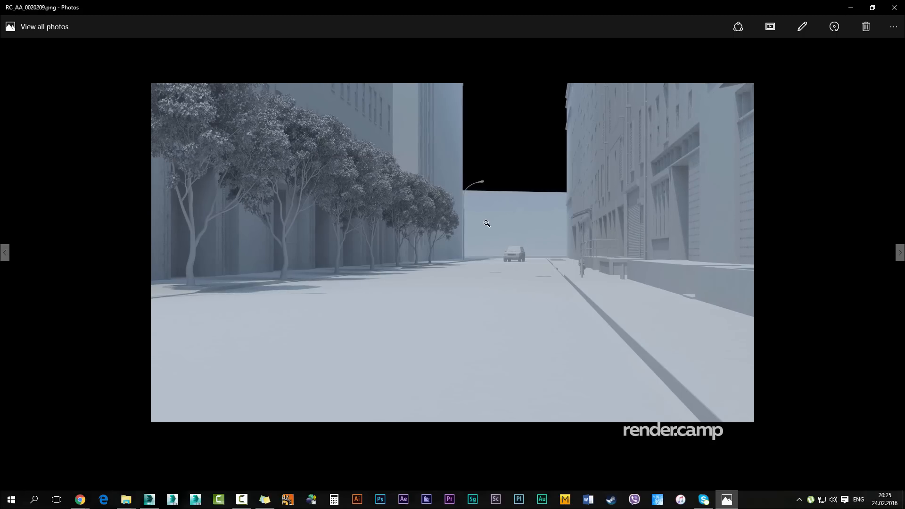
key("Left")
key("Left")
key("Left")
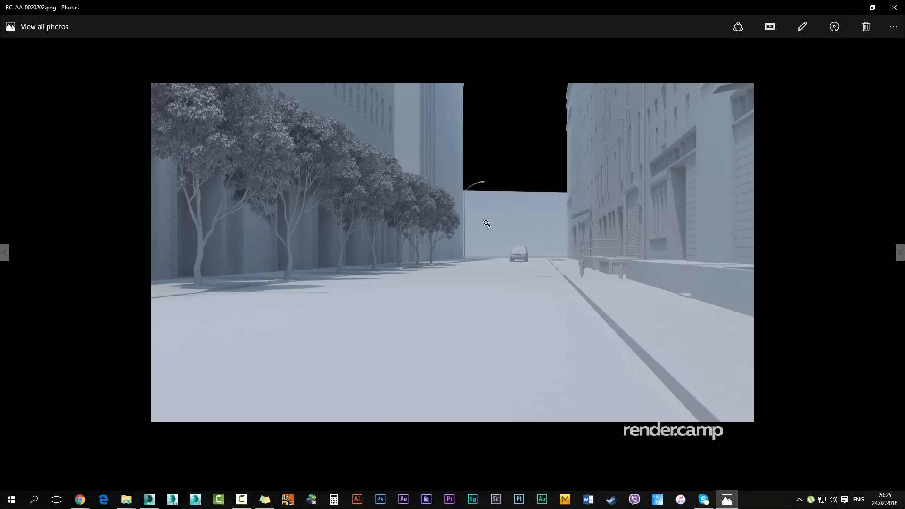
key("Right")
key("Right")
key("Right")
key("Right")
key("Right")
key("Right")
key("Right")
key("Right")
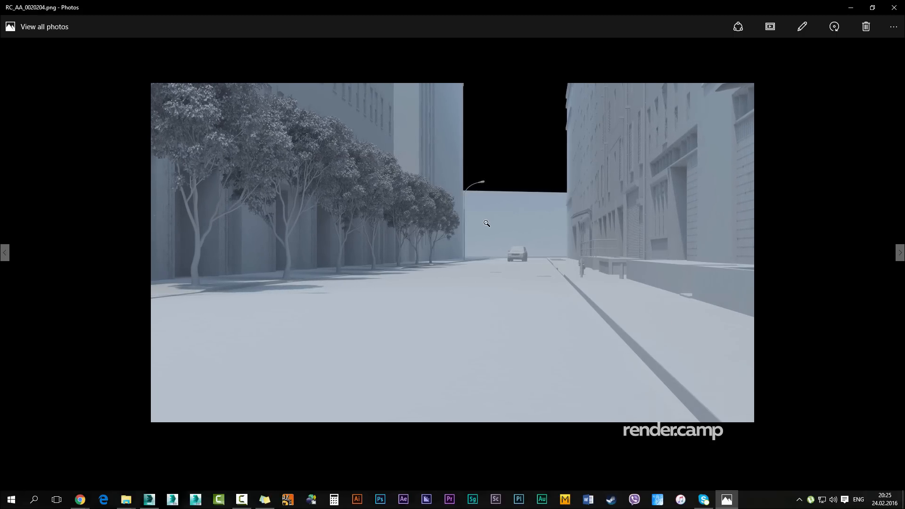
key("Right")
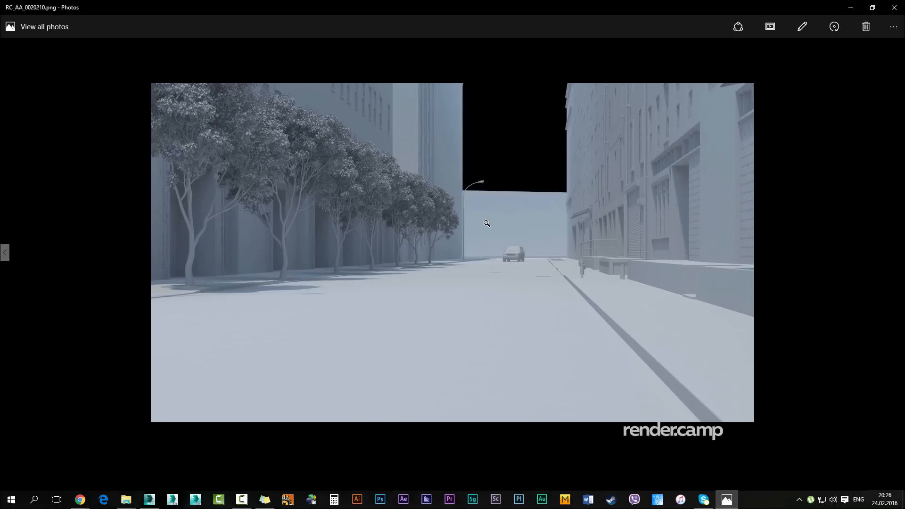
key("Left")
key("Left")
key("Left")
key("Left")
key("Left")
key("Left")
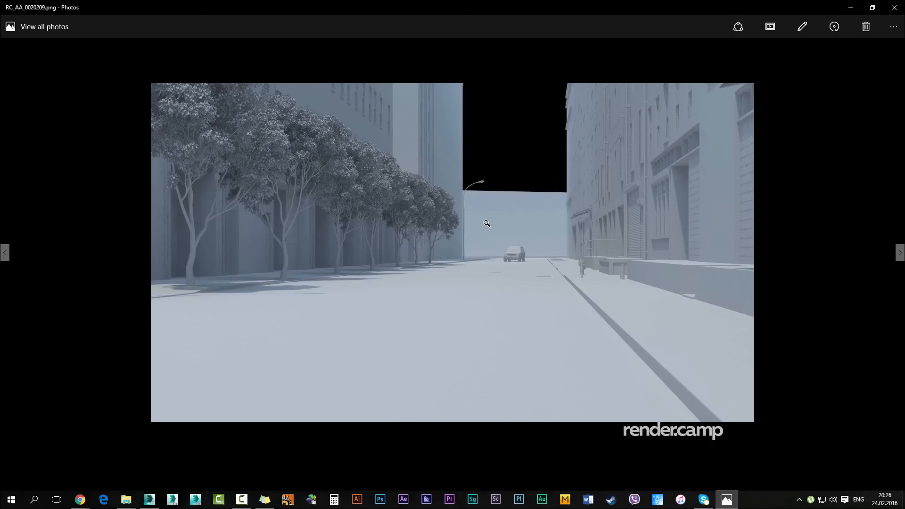
key("Left")
key("Left")
key("Left")
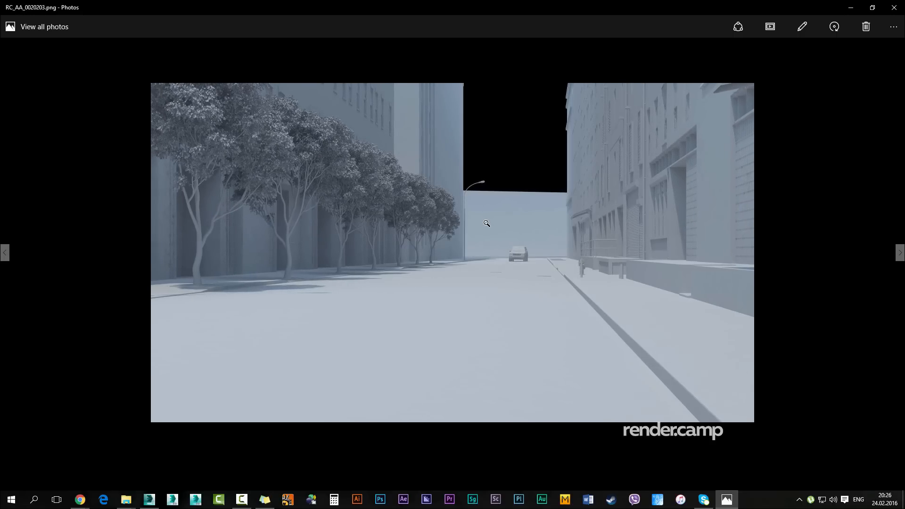
key("Right")
key("Right")
key("Right")
key("Right")
key("Right")
key("Right")
key("Right")
key("Right")
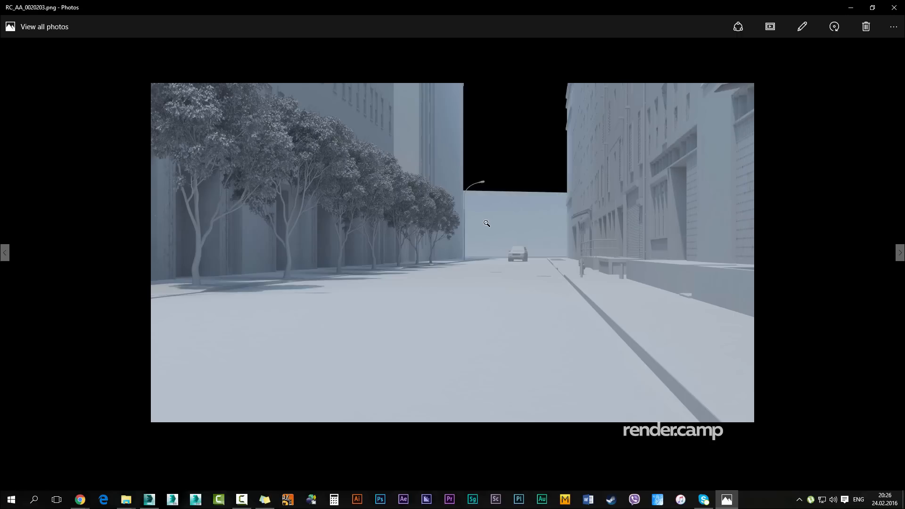
key("Right")
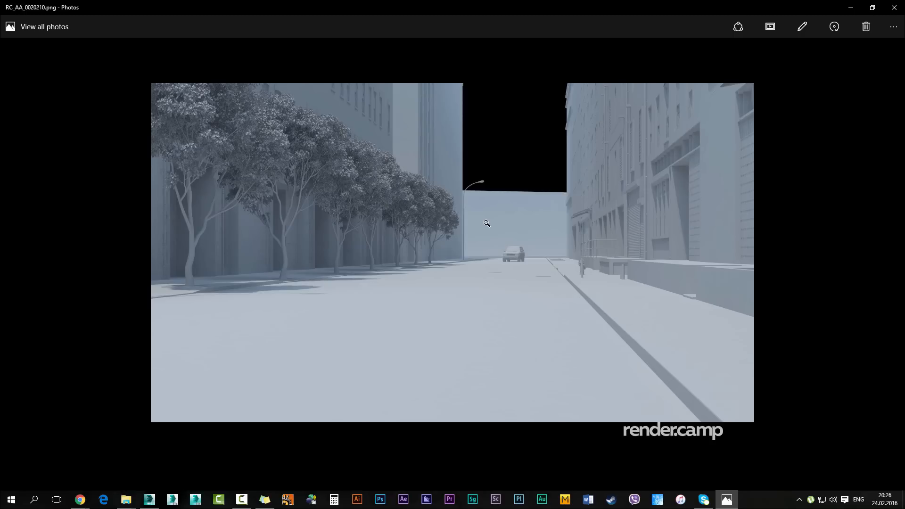
key("alt+F4")
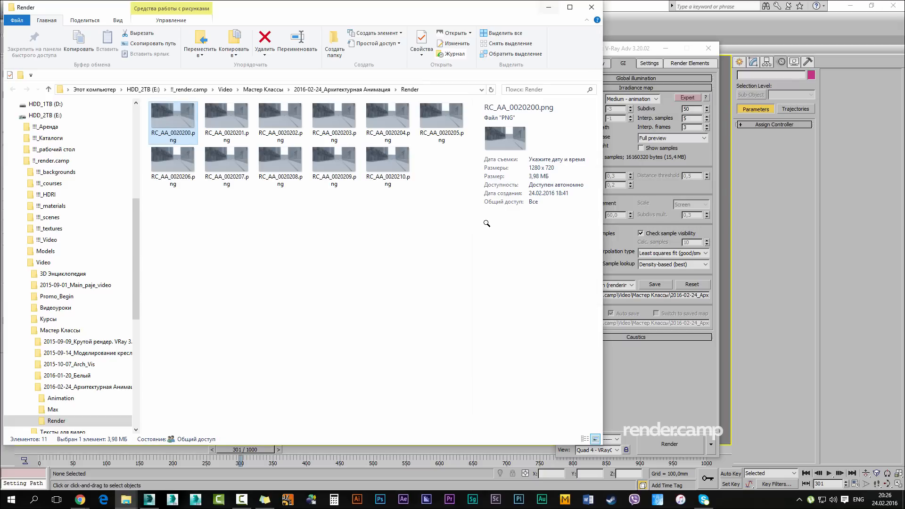
key("alt+F4")
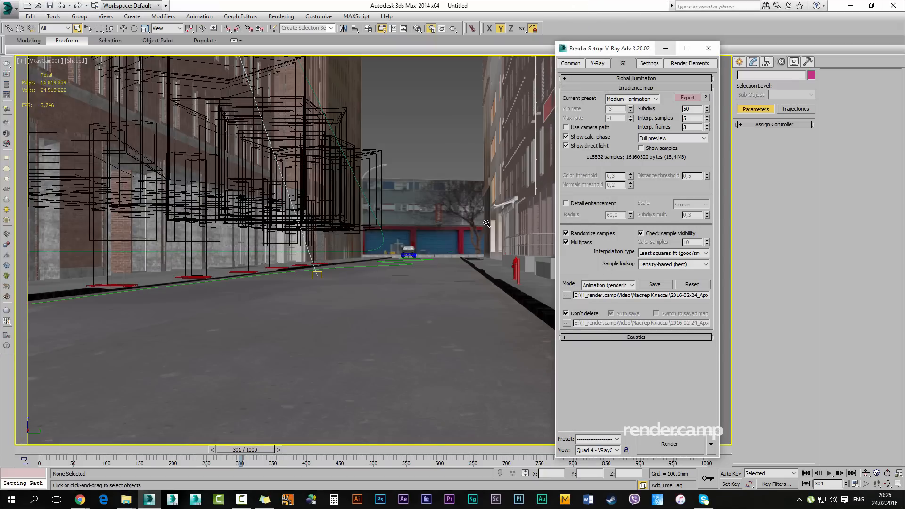